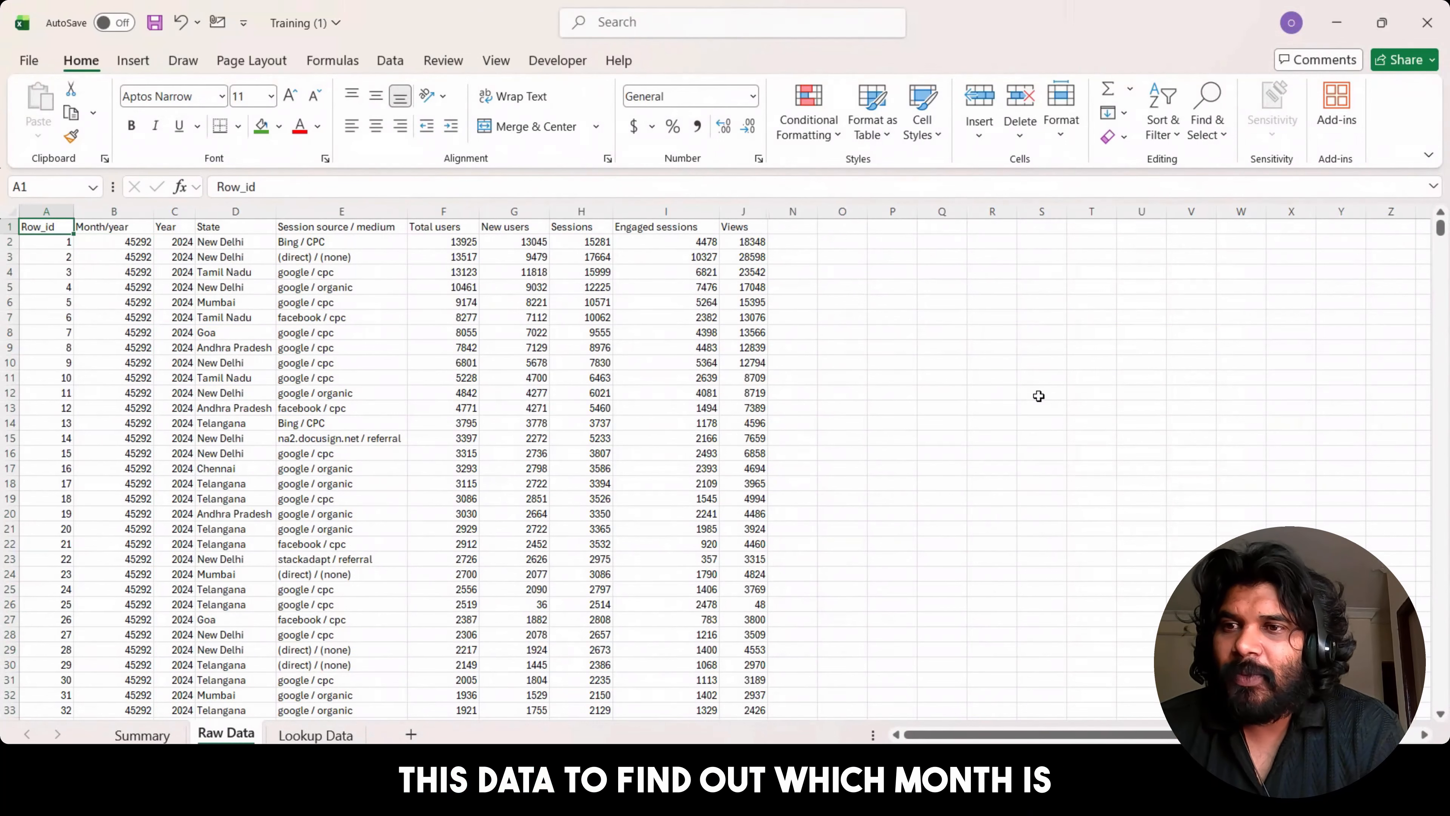
Step: Look across the first data row of the raw data, from the month and year fields to the source and user figures
{"action": "key", "text": "Right"}
{"action": "key", "text": "Down"}
{"action": "key", "text": "Right"}
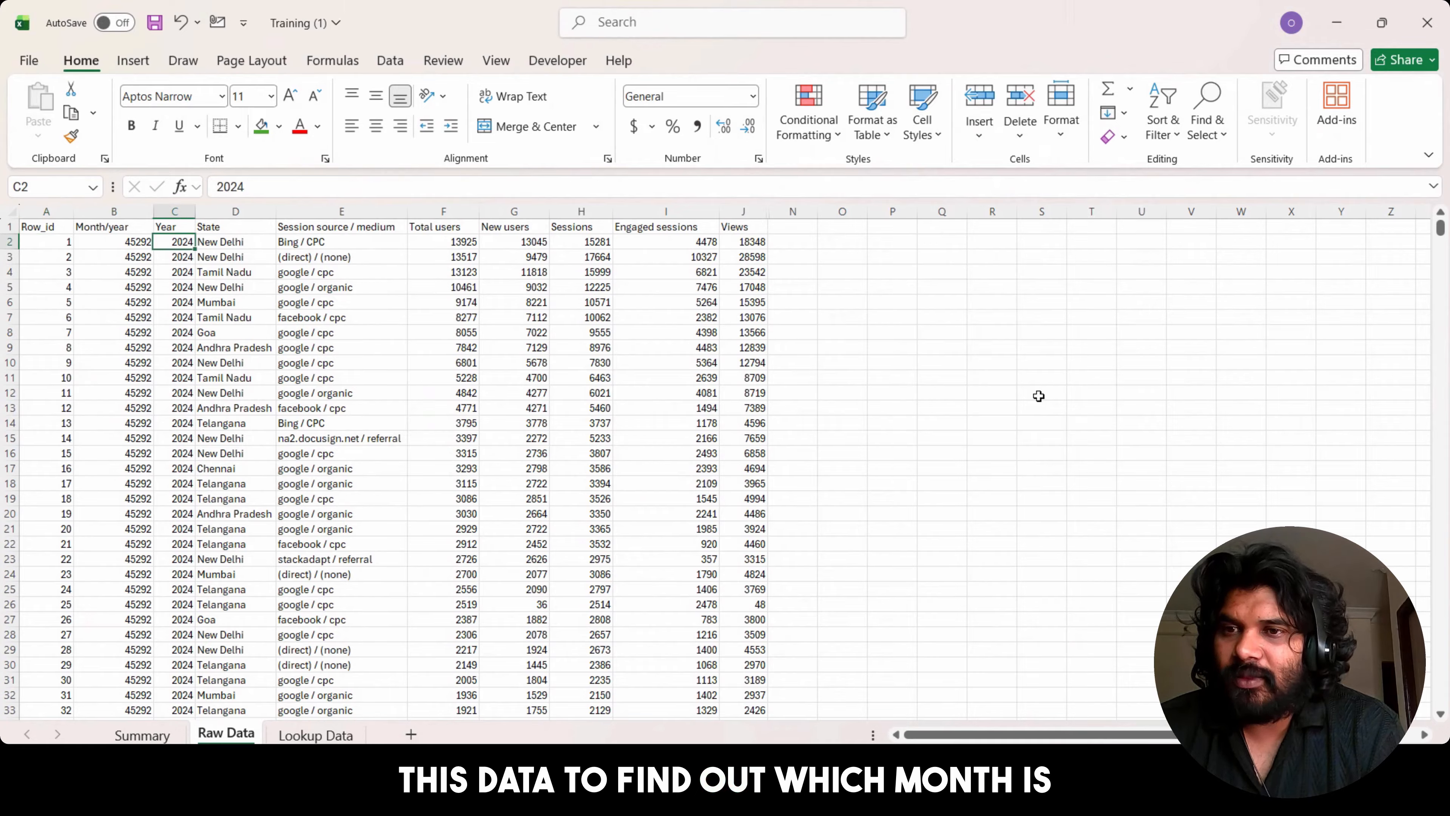
{"action": "key", "text": "Right"}
{"action": "key", "text": "Right"}
{"action": "key", "text": "Right"}
{"action": "key", "text": "Right"}
{"action": "key", "text": "Left"}
{"action": "key", "text": "Left"}
{"action": "key", "text": "Left"}
{"action": "key", "text": "Left"}
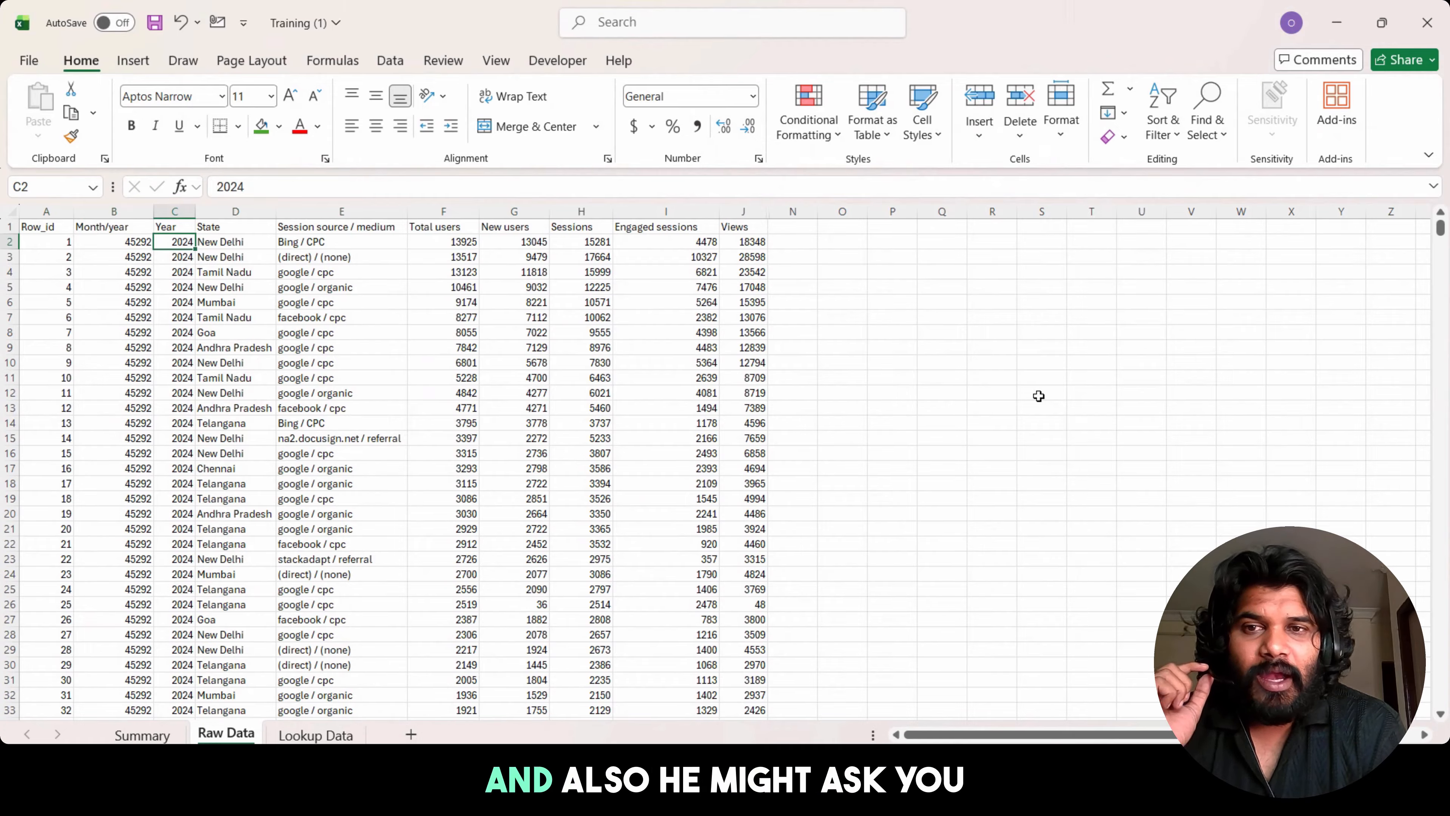
{"action": "key", "text": "Right"}
{"action": "key", "text": "Right"}
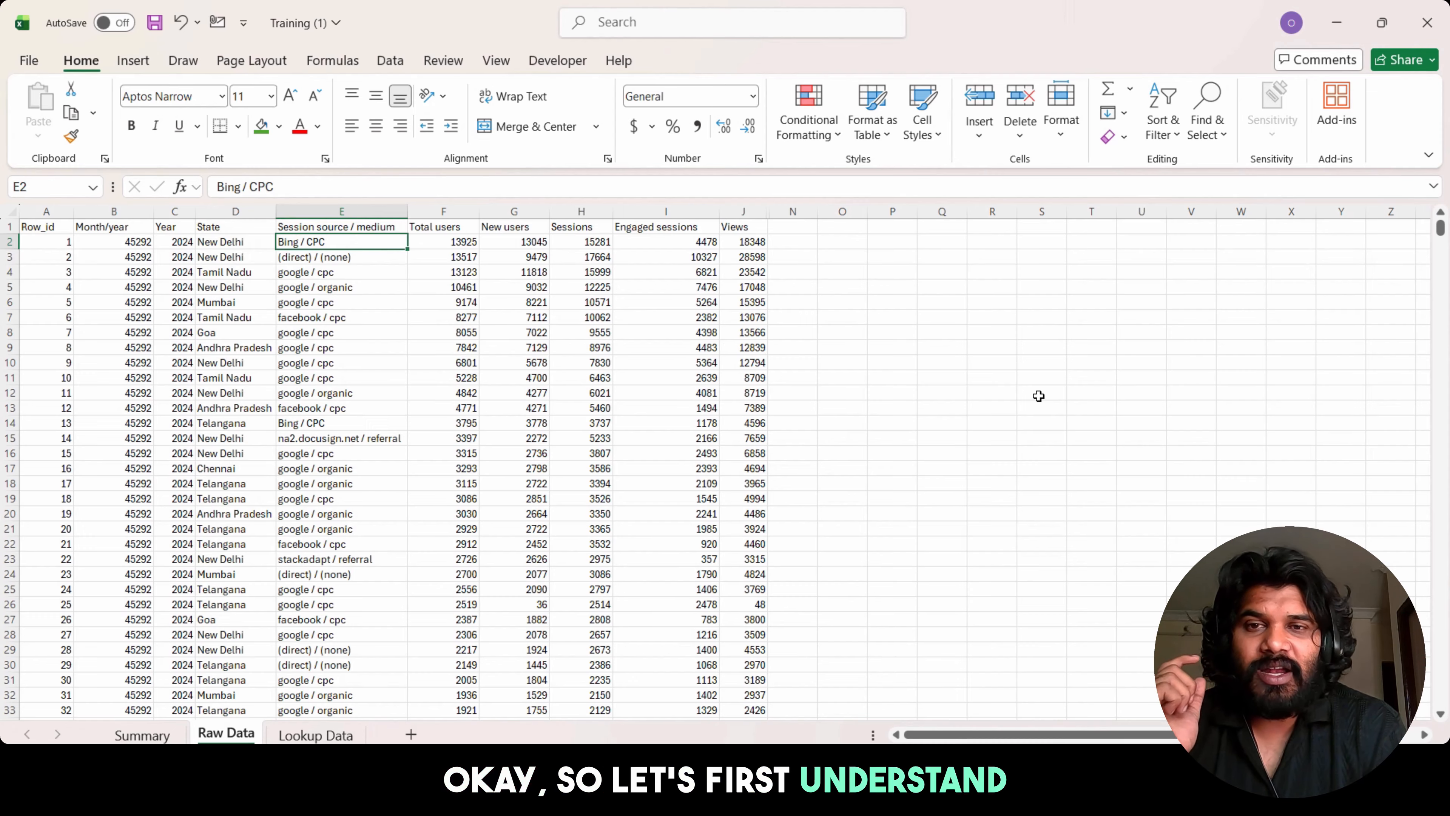
Step: Return to the start of the raw data and review the full header row from Row_id to Views
{"action": "key", "text": "Left"}
{"action": "key", "text": "Left"}
{"action": "key", "text": "Left"}
{"action": "key", "text": "Left"}
{"action": "key", "text": "Up"}
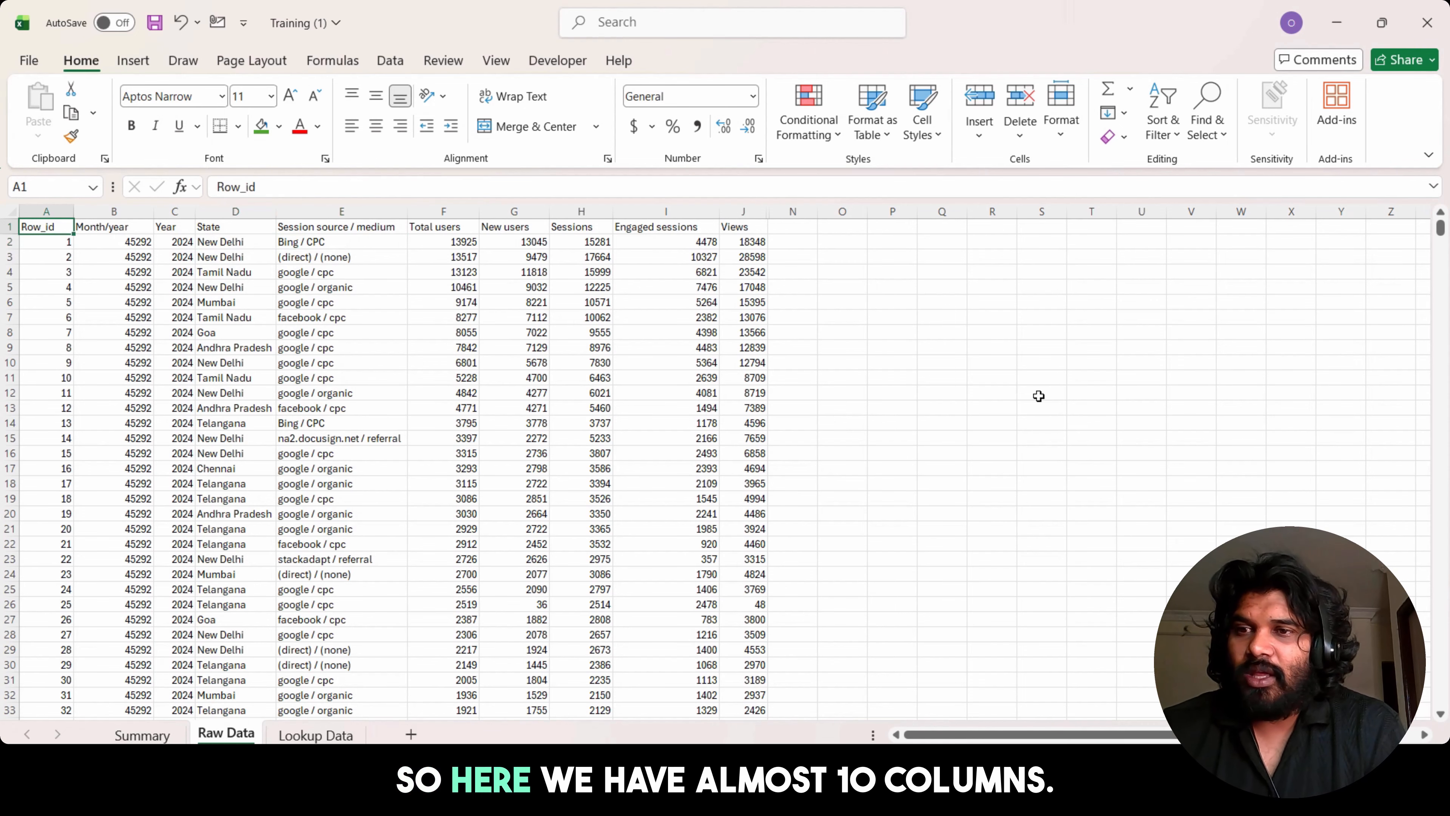
{"action": "key", "text": "shift+Right"}
{"action": "key", "text": "shift+Right"}
{"action": "key", "text": "shift+Right"}
{"action": "key", "text": "shift+Right"}
{"action": "key", "text": "ctrl+shift+Right"}
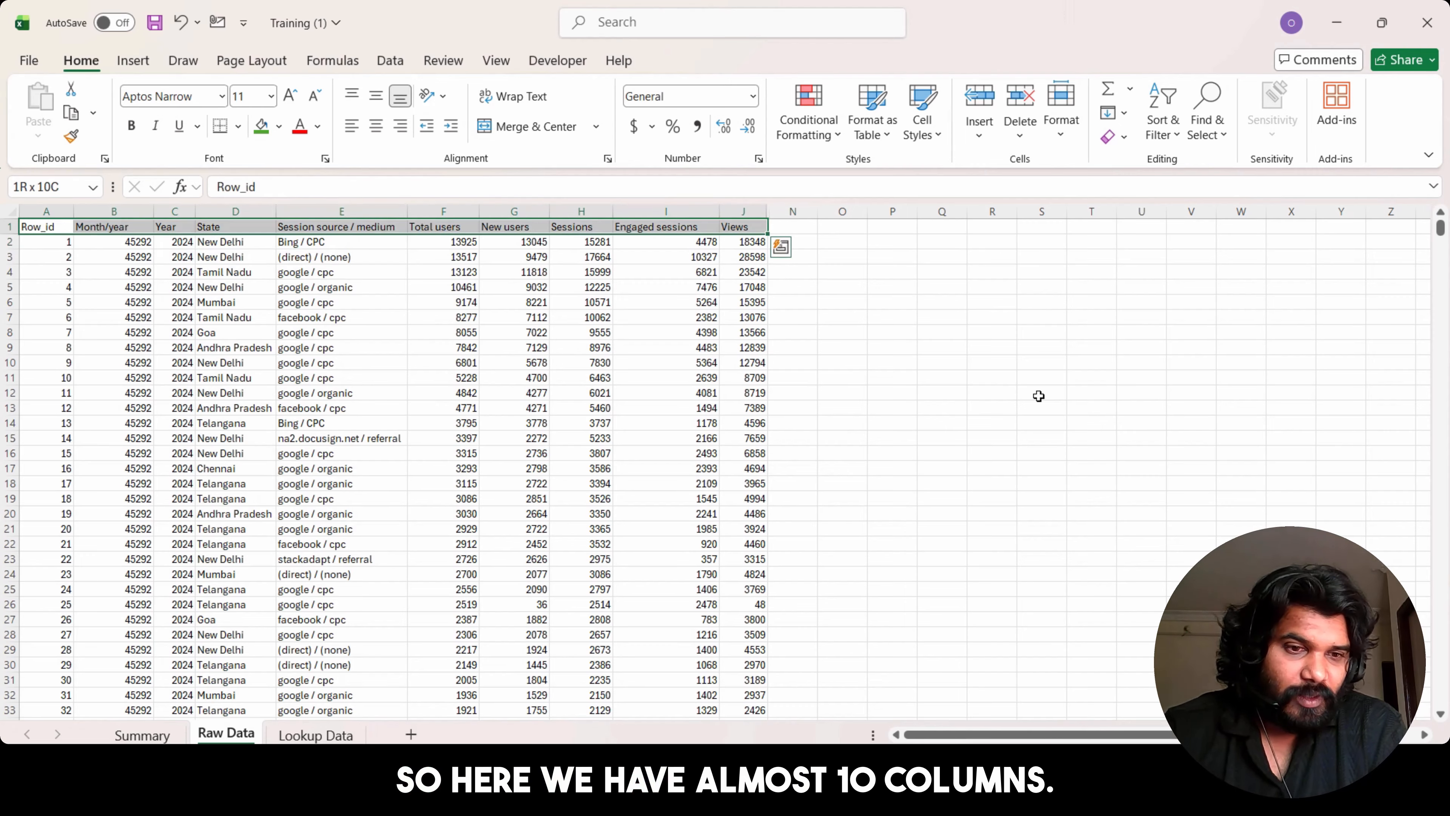
{"action": "key", "text": "ctrl+shift+Left"}
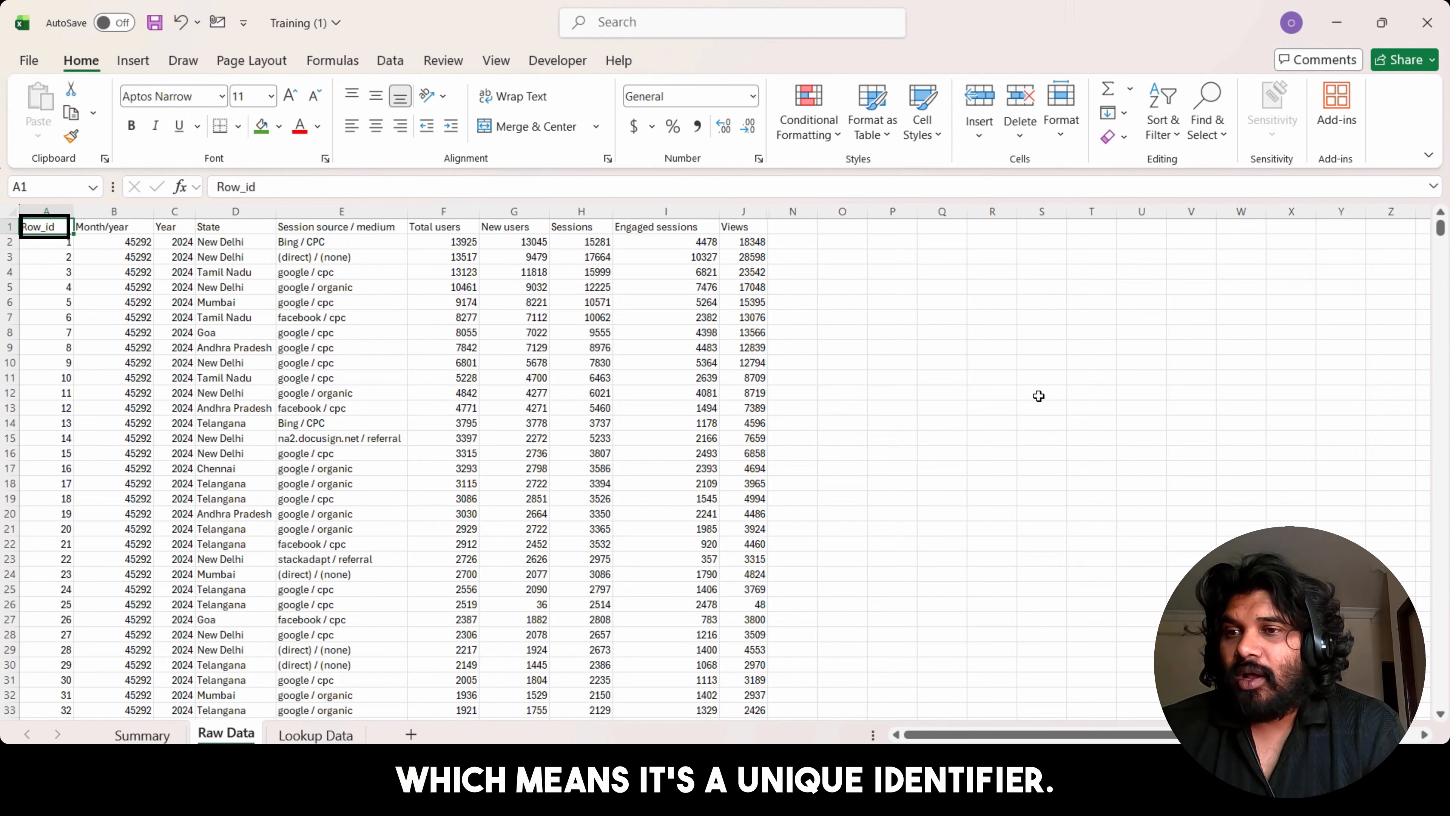
Step: Check how far the Row_id values run down the sheet and how far the header row extends
{"action": "key", "text": "Down"}
{"action": "key", "text": "Right"}
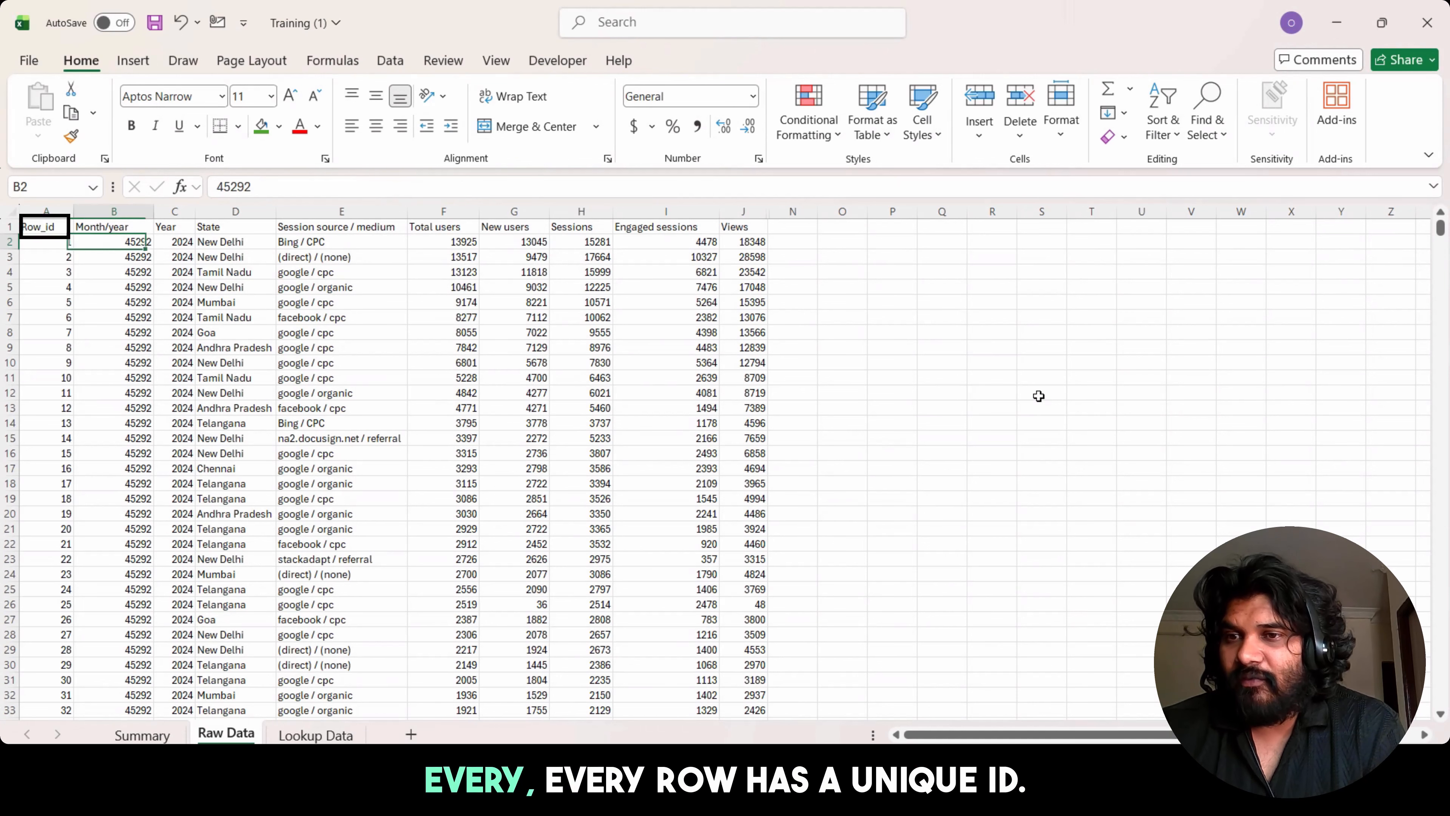
{"action": "key", "text": "Left"}
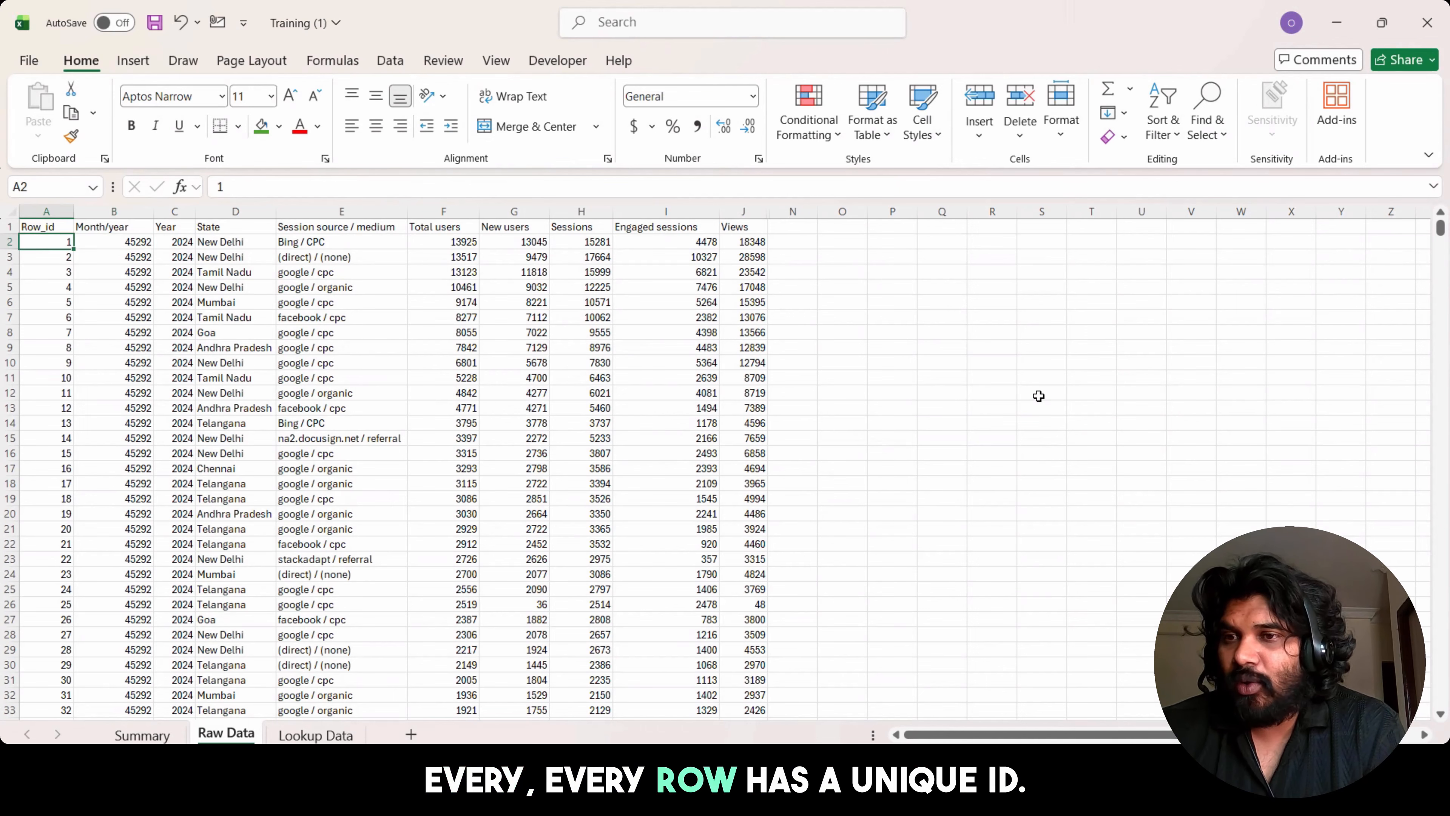
{"action": "key", "text": "ctrl+shift+Down"}
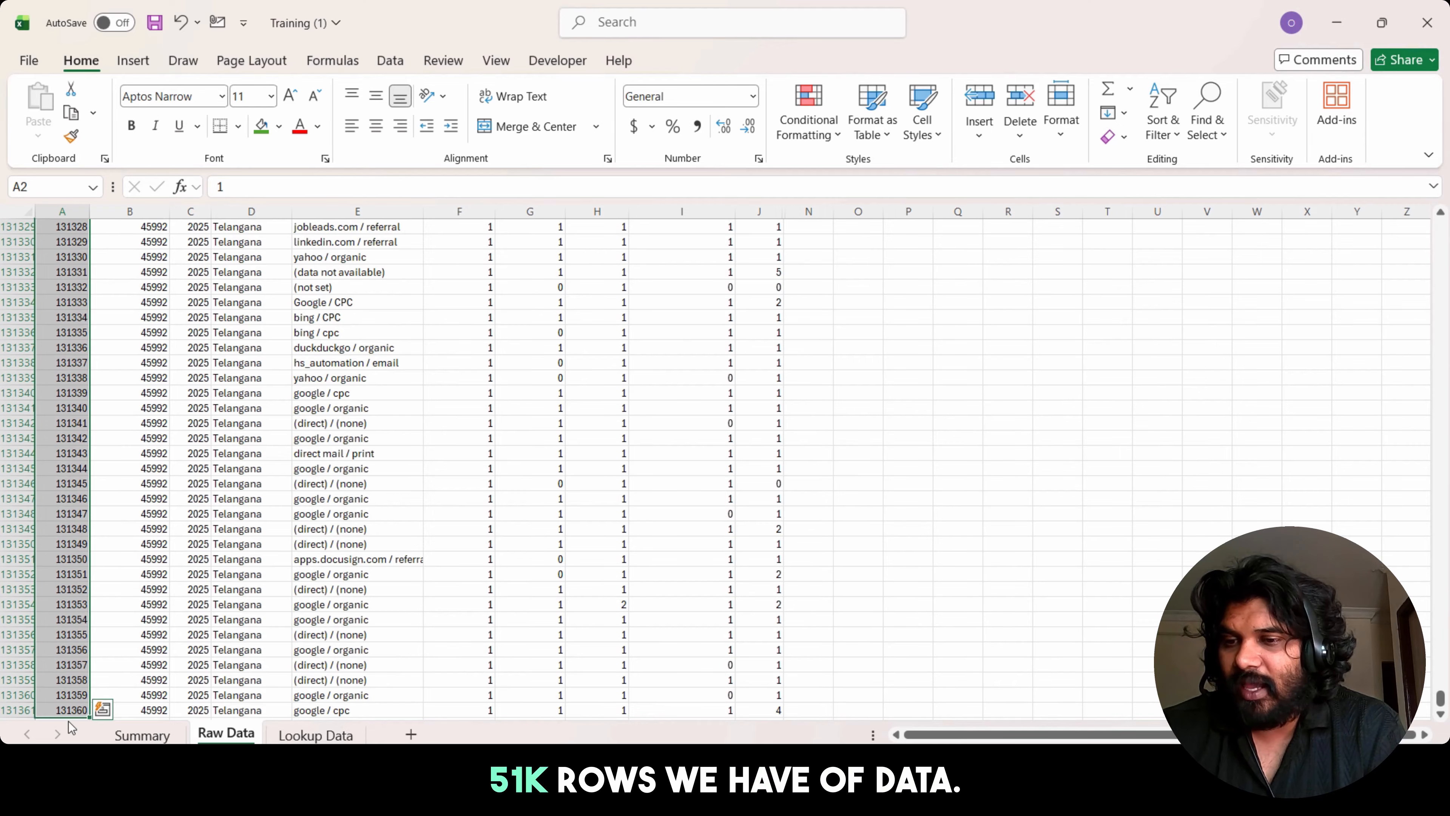
{"action": "key", "text": "ctrl+Home"}
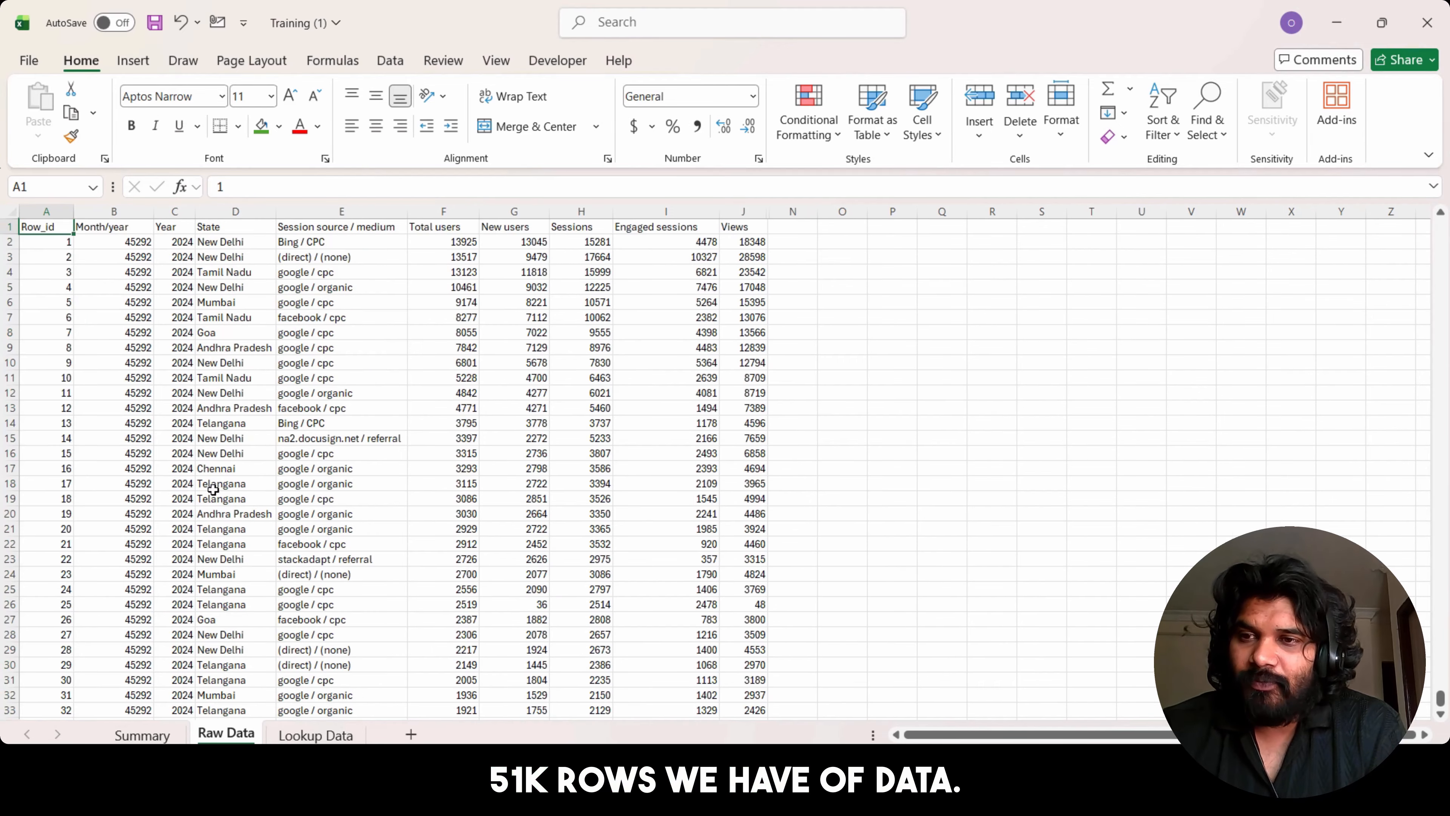
{"action": "key", "text": "ctrl+shift+Right"}
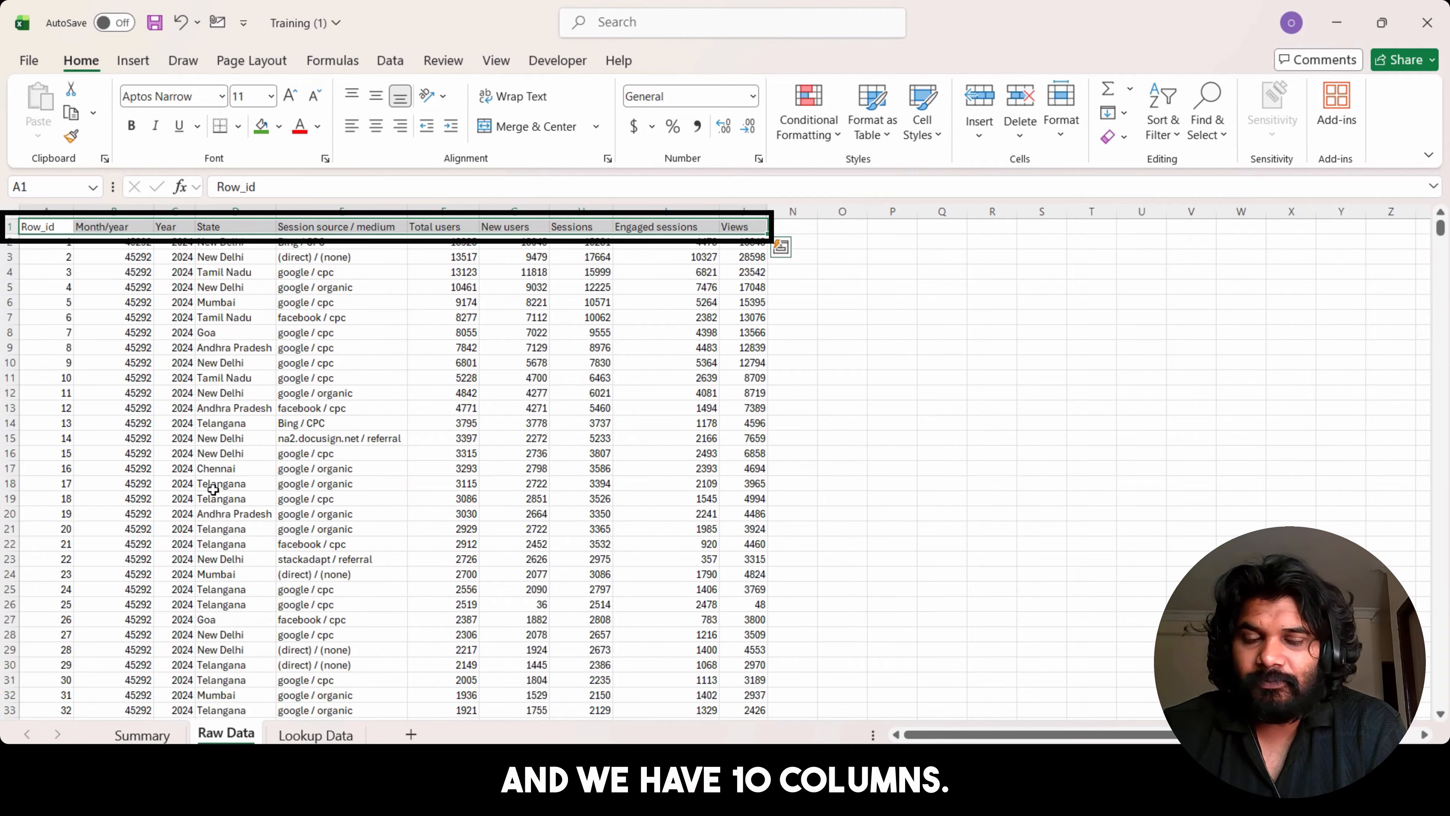
Step: Apply the custom number format [$-en-US]mmm-yy;@ to all values in the Month/year column
{"action": "key", "text": "Right"}
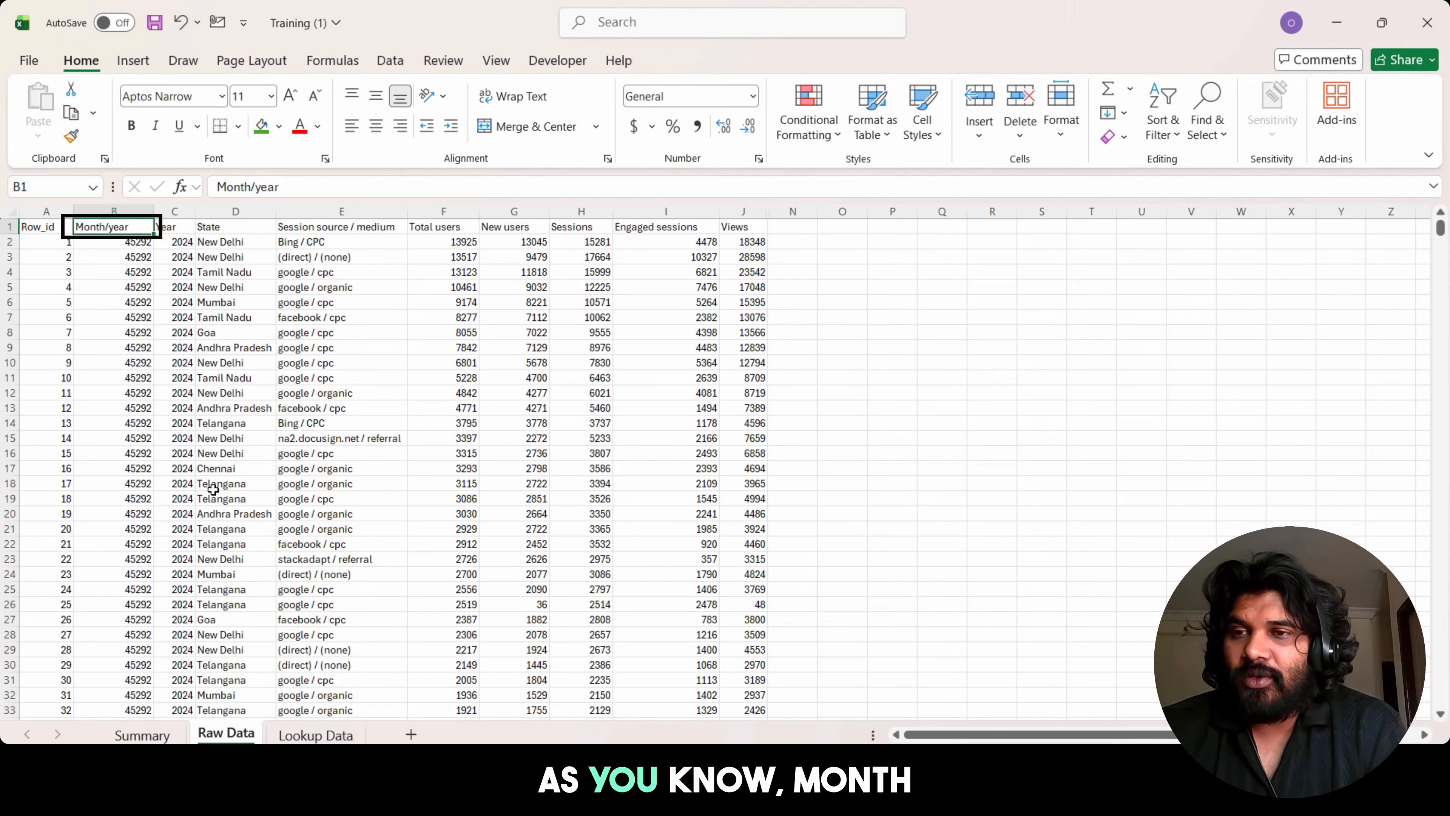
{"action": "key", "text": "Down"}
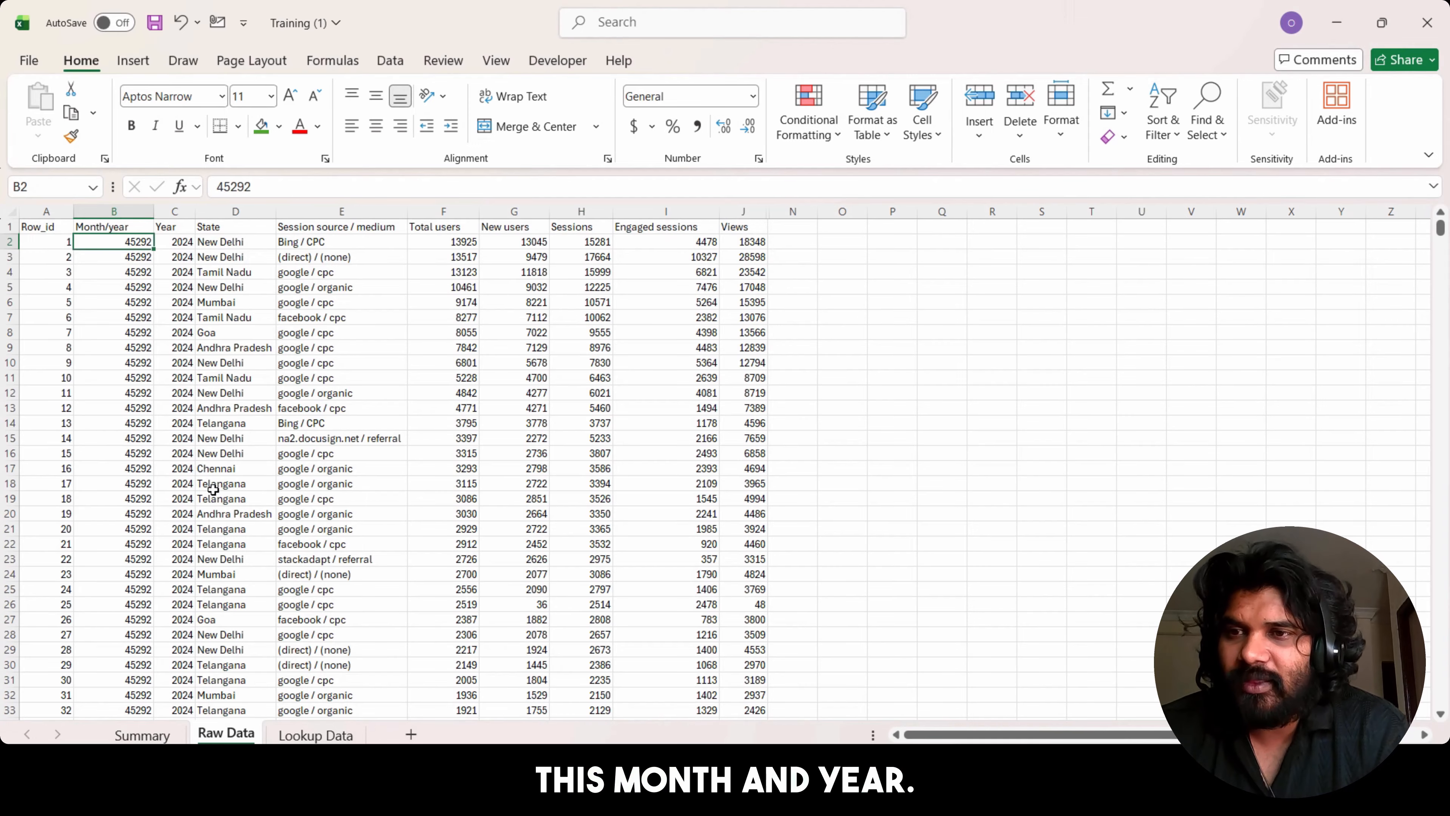
{"action": "key", "text": "ctrl+shift+Down"}
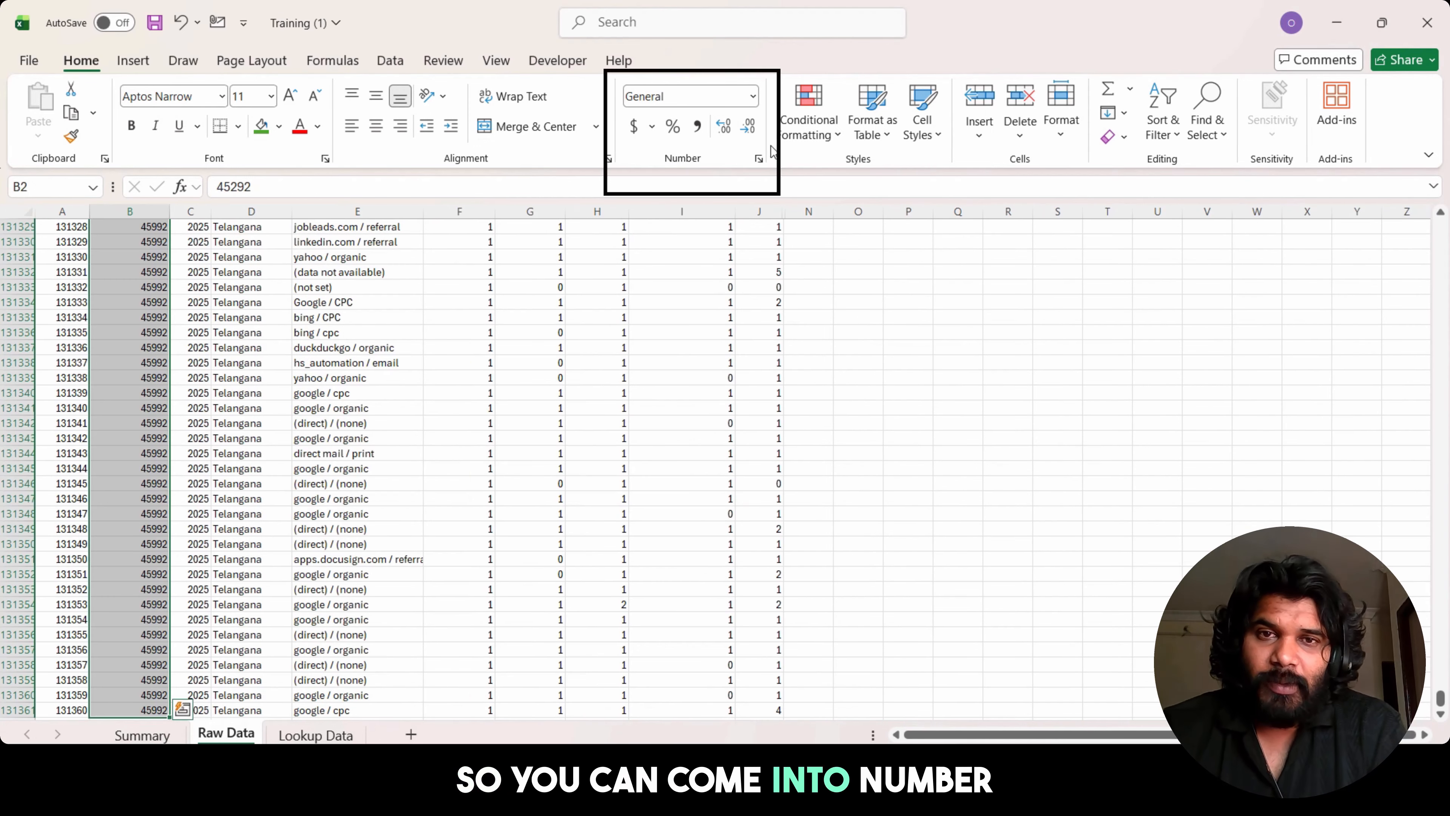
{"action": "left_click", "coordinate": [759, 161]}
{"action": "left_click", "coordinate": [544, 329]}
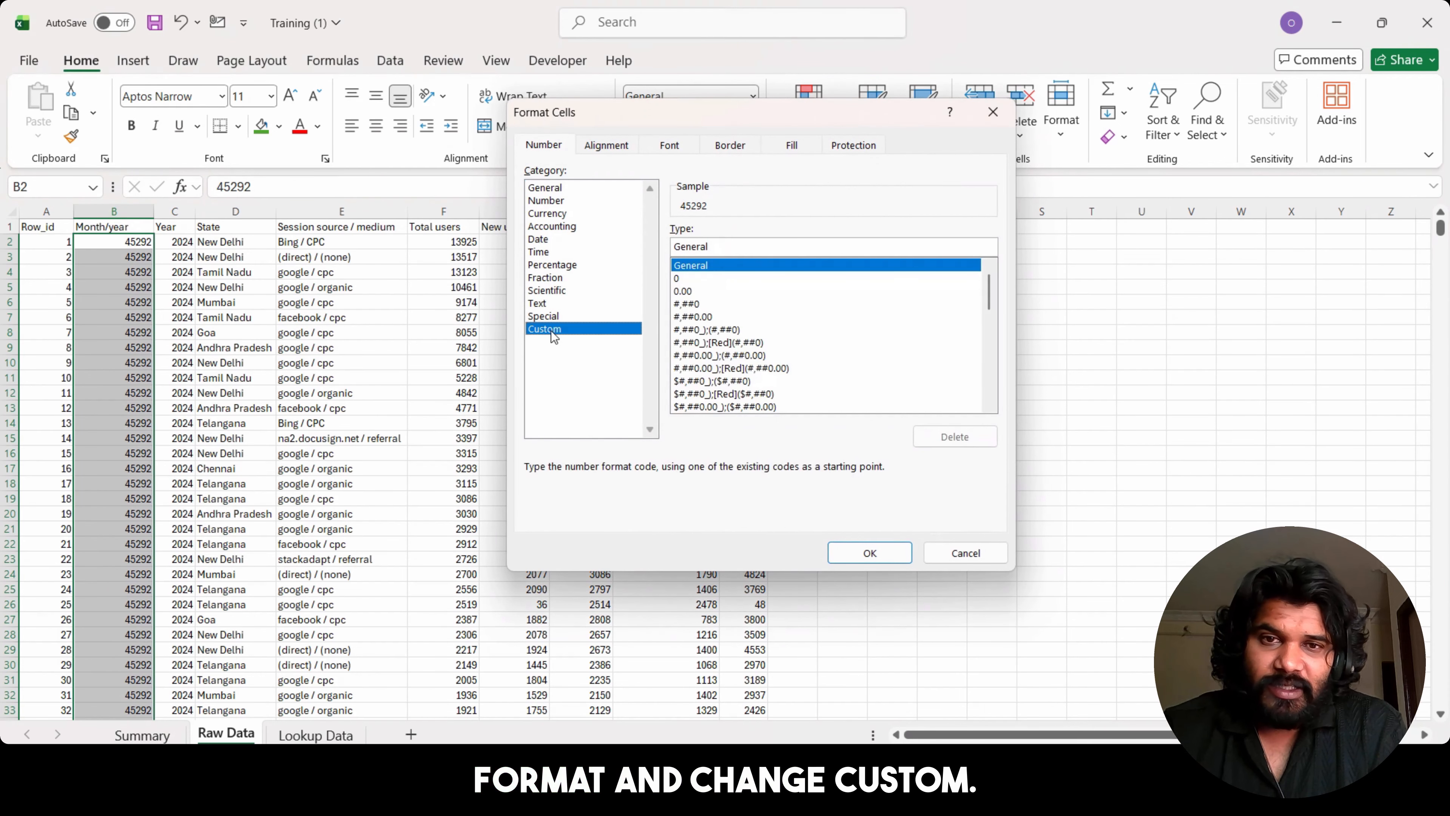
{"action": "left_click_drag", "start_coordinate": [992, 311], "coordinate": [999, 402]}
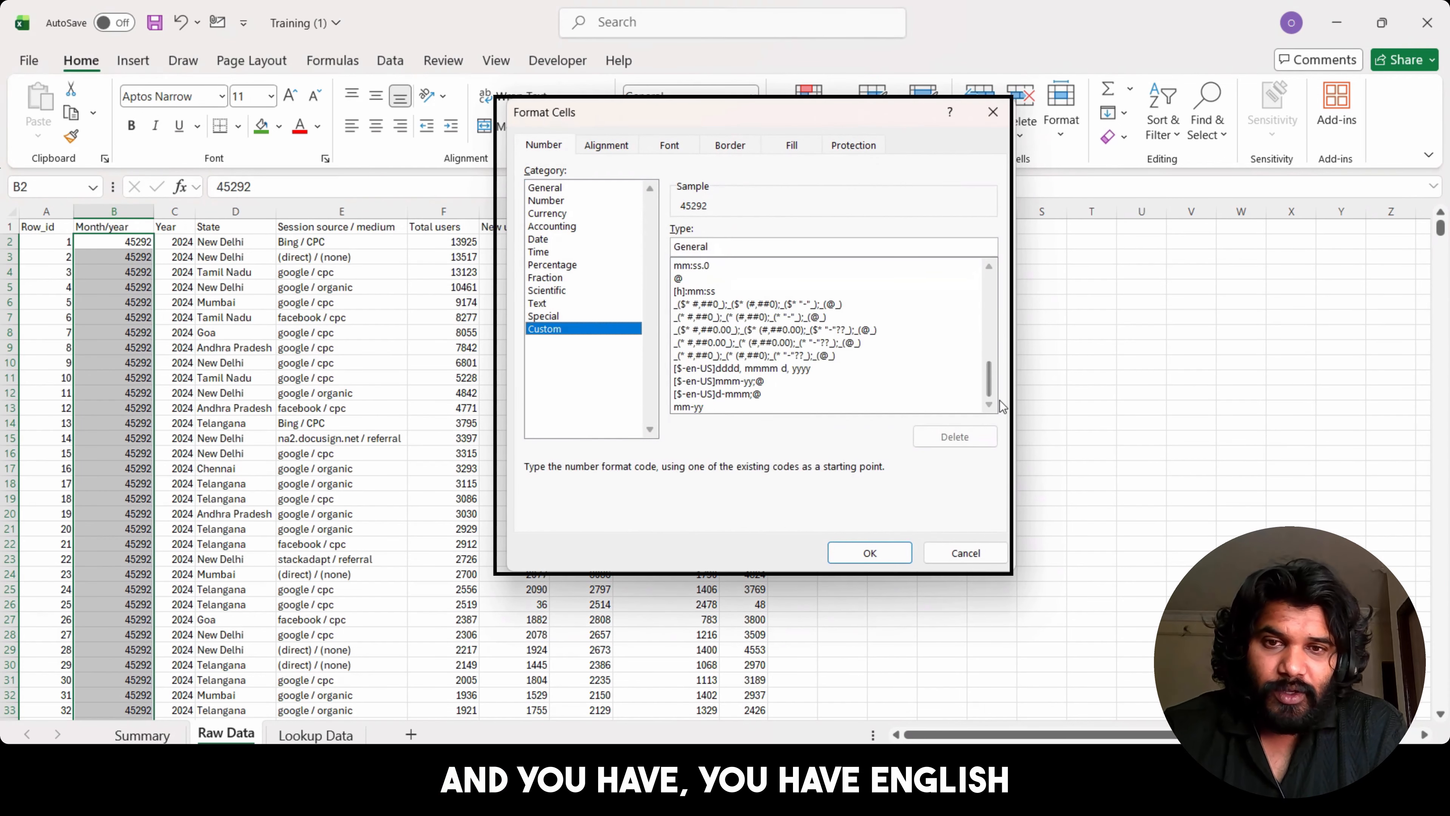
{"action": "left_click", "coordinate": [731, 381]}
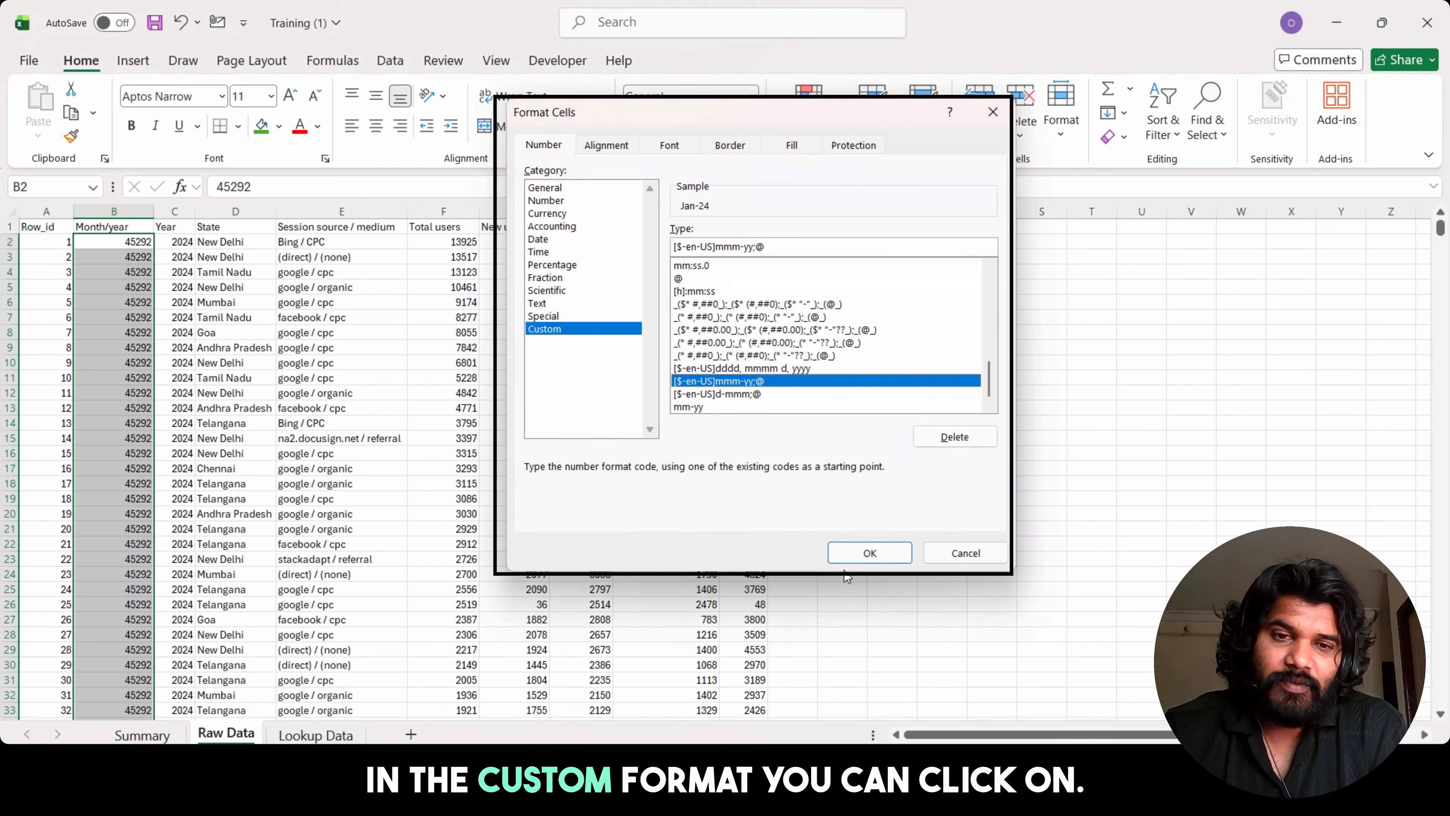
{"action": "left_click", "coordinate": [863, 553]}
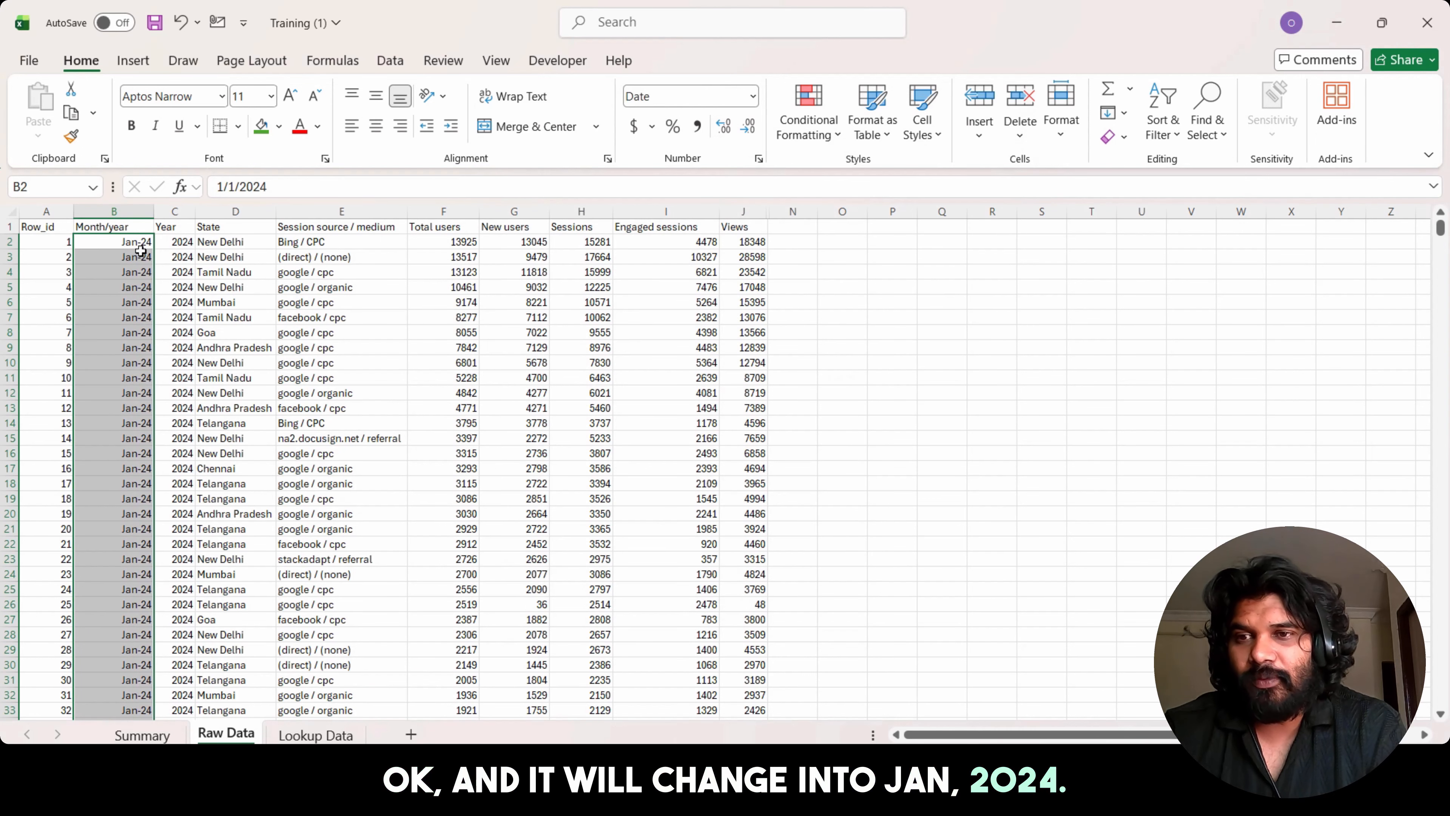
Step: Check the first and last entries of the Year column to see which years the data covers
{"action": "left_click", "coordinate": [182, 243]}
{"action": "key", "text": "ctrl+Down"}
{"action": "key", "text": "ctrl+Up"}
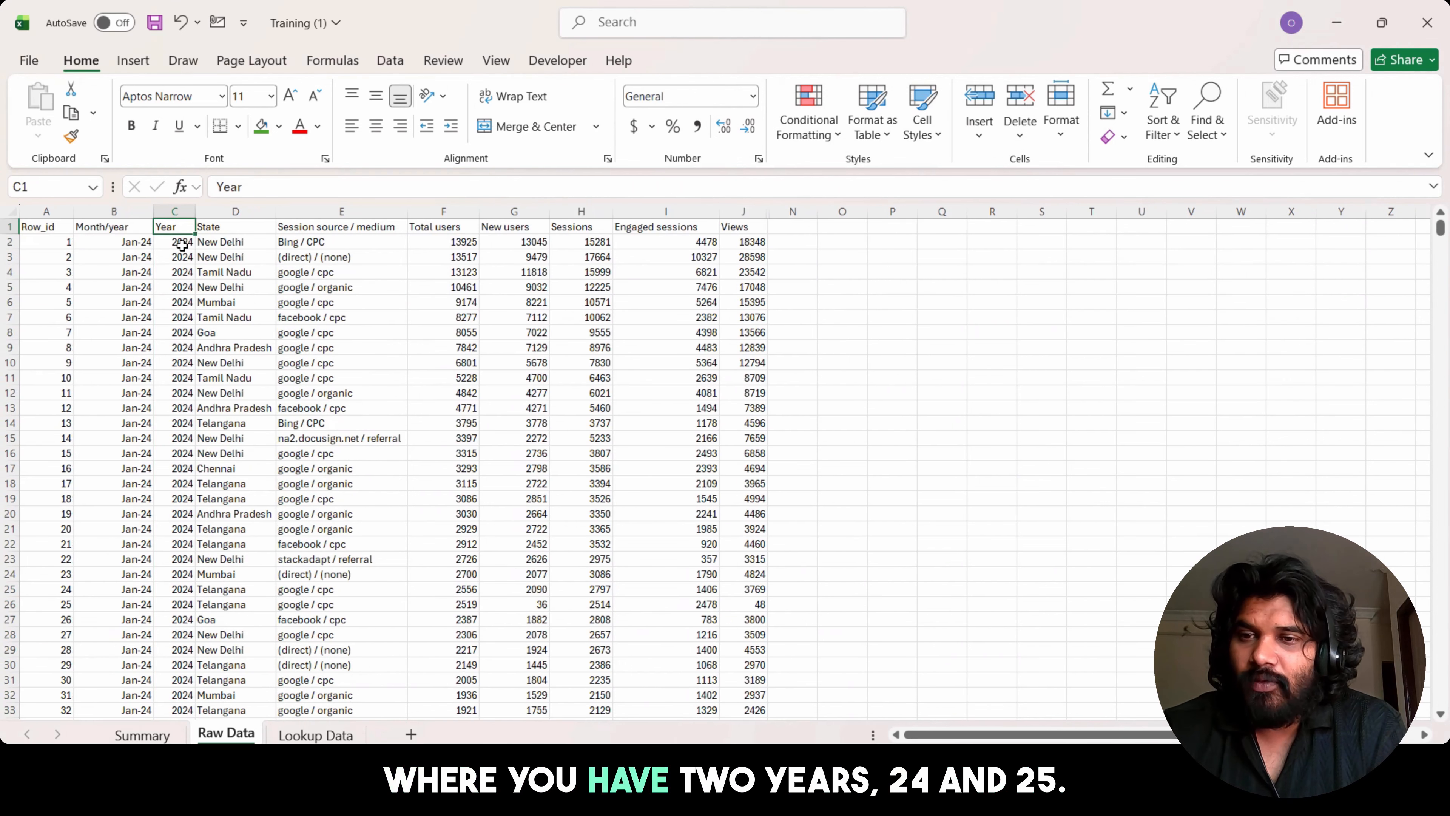
{"action": "key", "text": "ctrl+Down"}
{"action": "key", "text": "ctrl+Down"}
{"action": "key", "text": "ctrl+Up"}
{"action": "key", "text": "ctrl+Up"}
{"action": "left_click", "coordinate": [183, 245]}
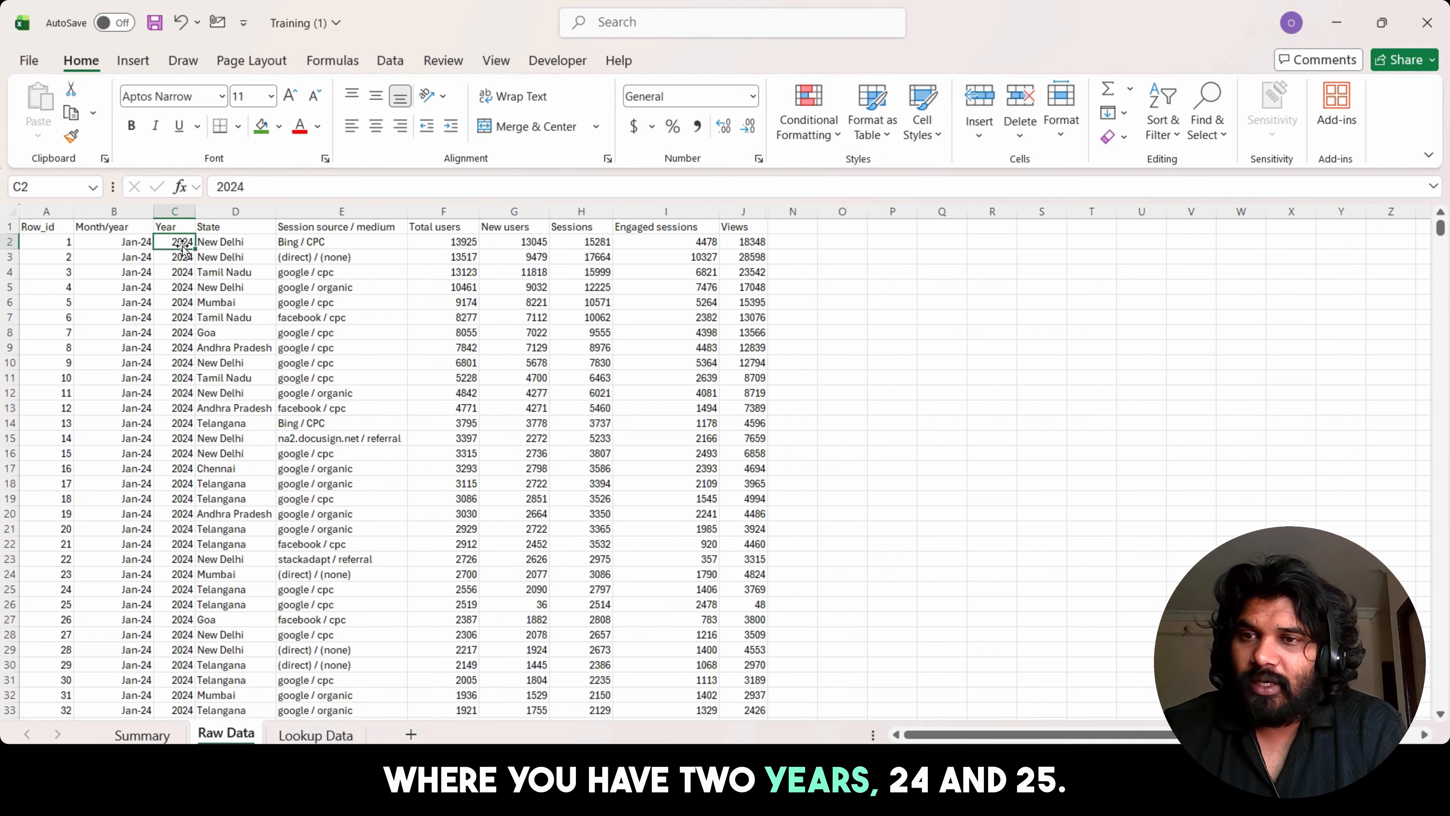
Step: Examine the State column and read through the first several entries of the Session source / medium column
{"action": "key", "text": "Right"}
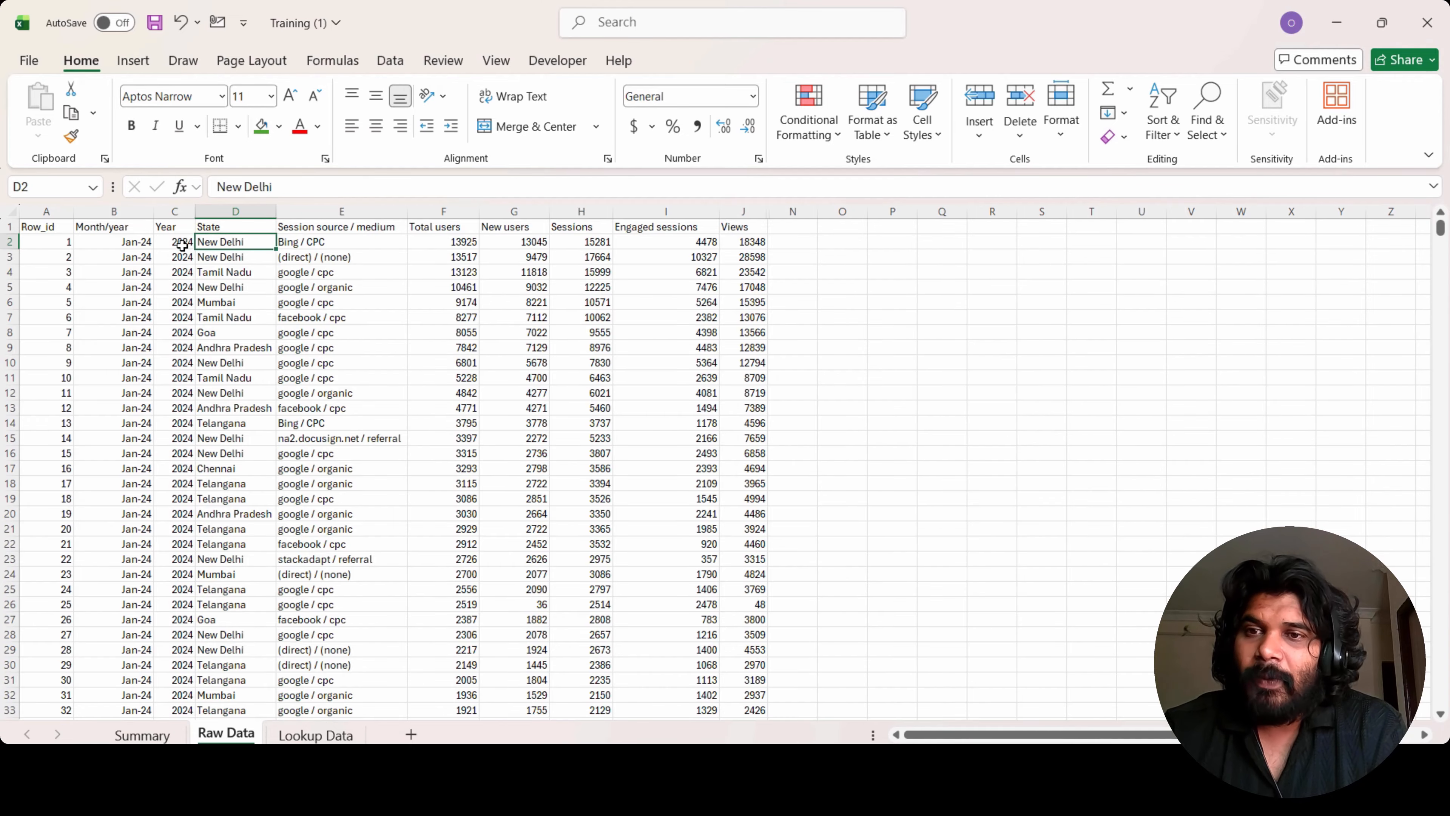
{"action": "key", "text": "Right"}
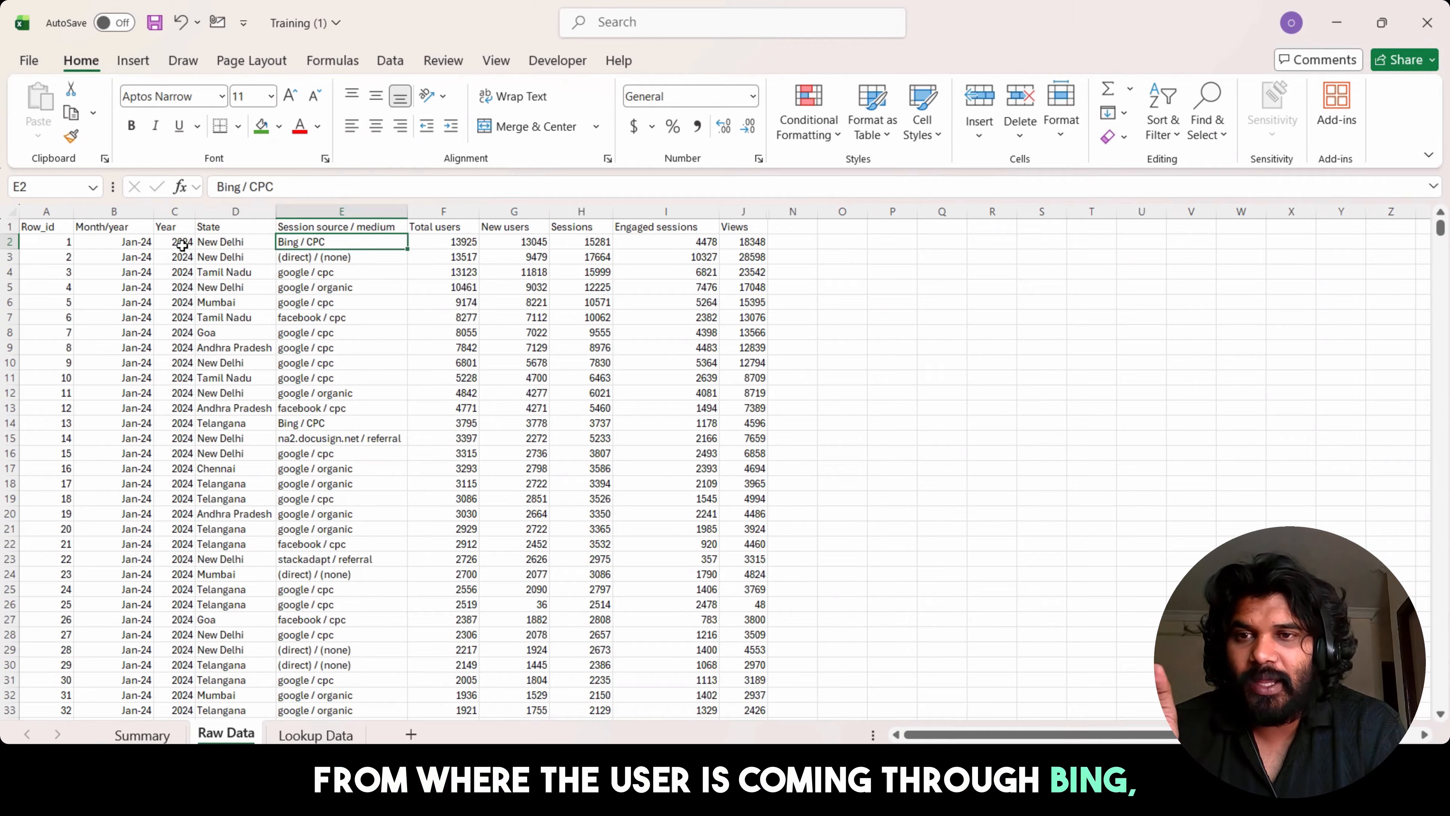
{"action": "key", "text": "Down"}
{"action": "key", "text": "Down"}
{"action": "key", "text": "Down"}
{"action": "key", "text": "Down"}
{"action": "key", "text": "Down"}
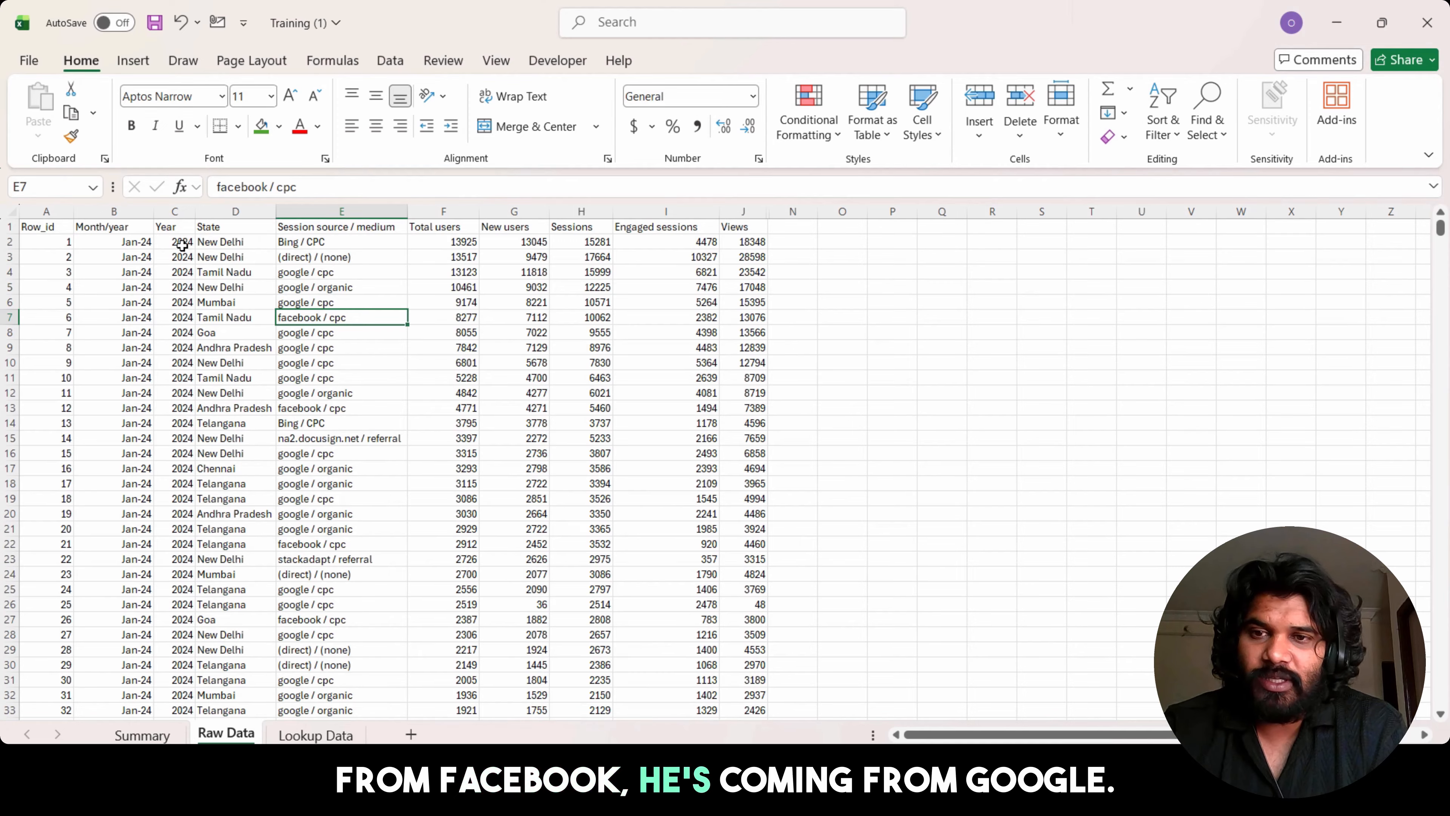
{"action": "key", "text": "Down"}
{"action": "key", "text": "Down"}
{"action": "key", "text": "Up"}
{"action": "key", "text": "Up"}
{"action": "key", "text": "Up"}
{"action": "key", "text": "Up"}
{"action": "key", "text": "Up"}
{"action": "key", "text": "Up"}
{"action": "key", "text": "Up"}
{"action": "key", "text": "Up"}
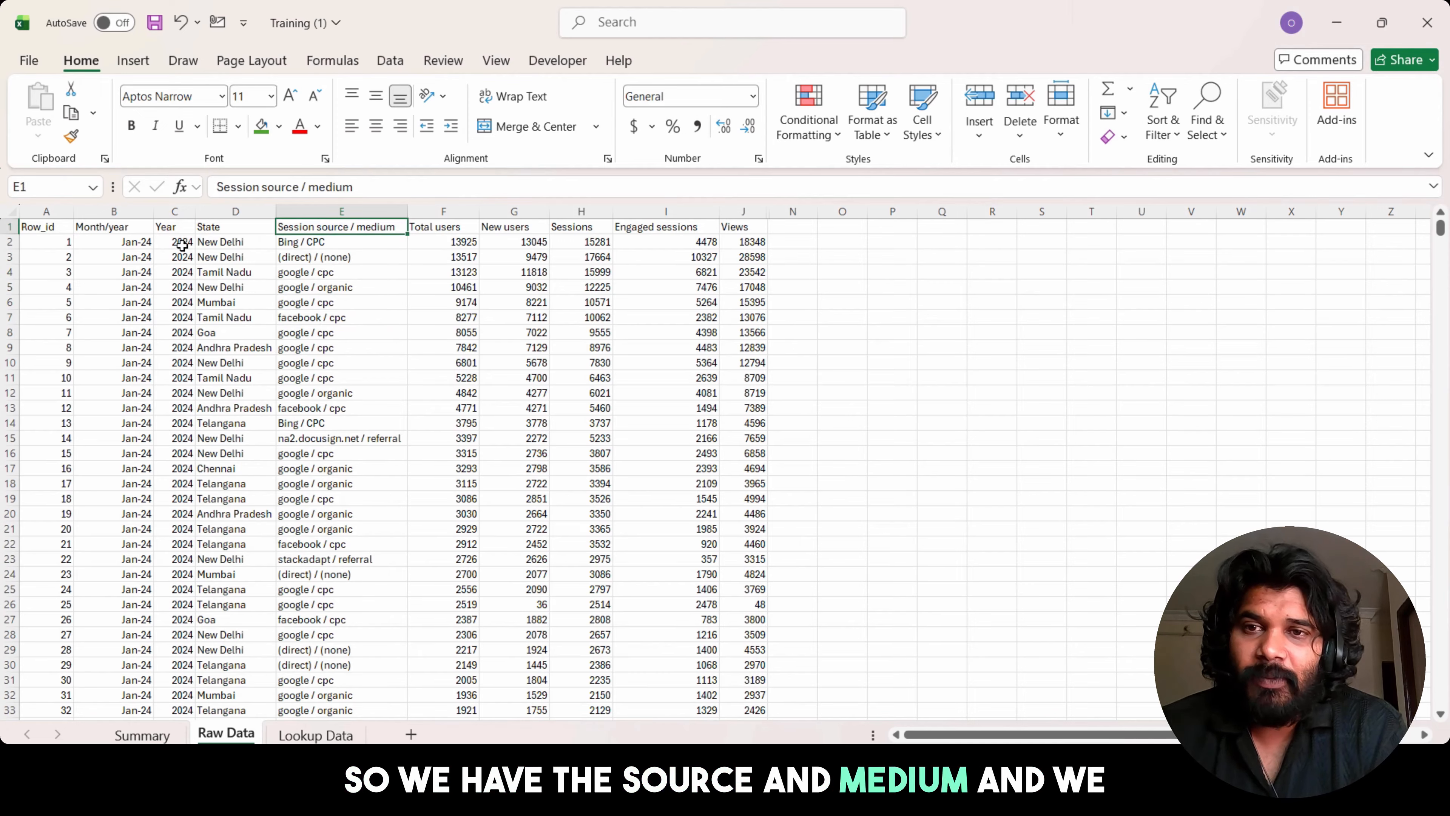
Step: Review the first record's total users, new users, sessions, engaged sessions and views, ending back at its Row_id
{"action": "key", "text": "Right"}
{"action": "key", "text": "Down"}
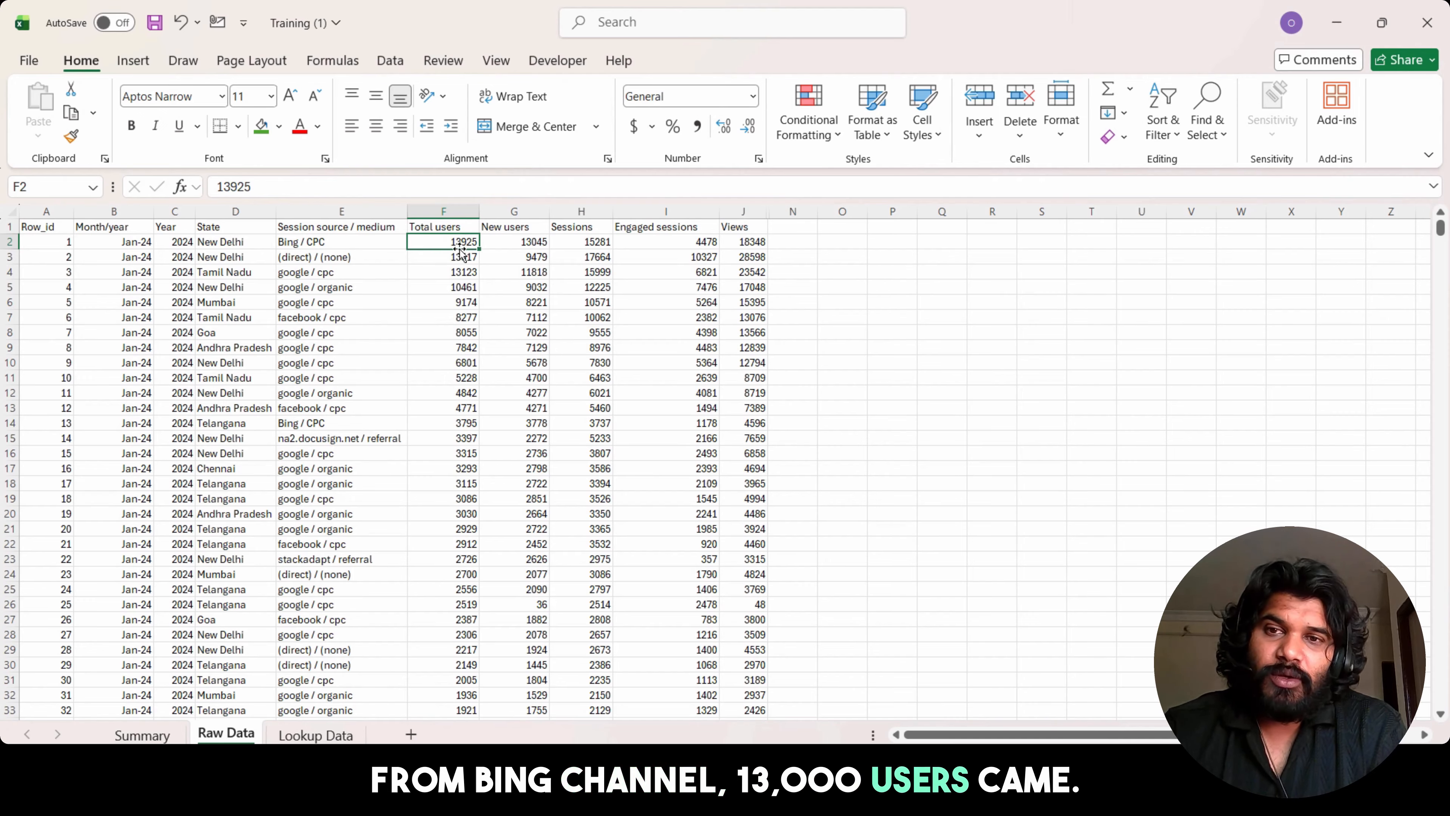
{"action": "key", "text": "Right"}
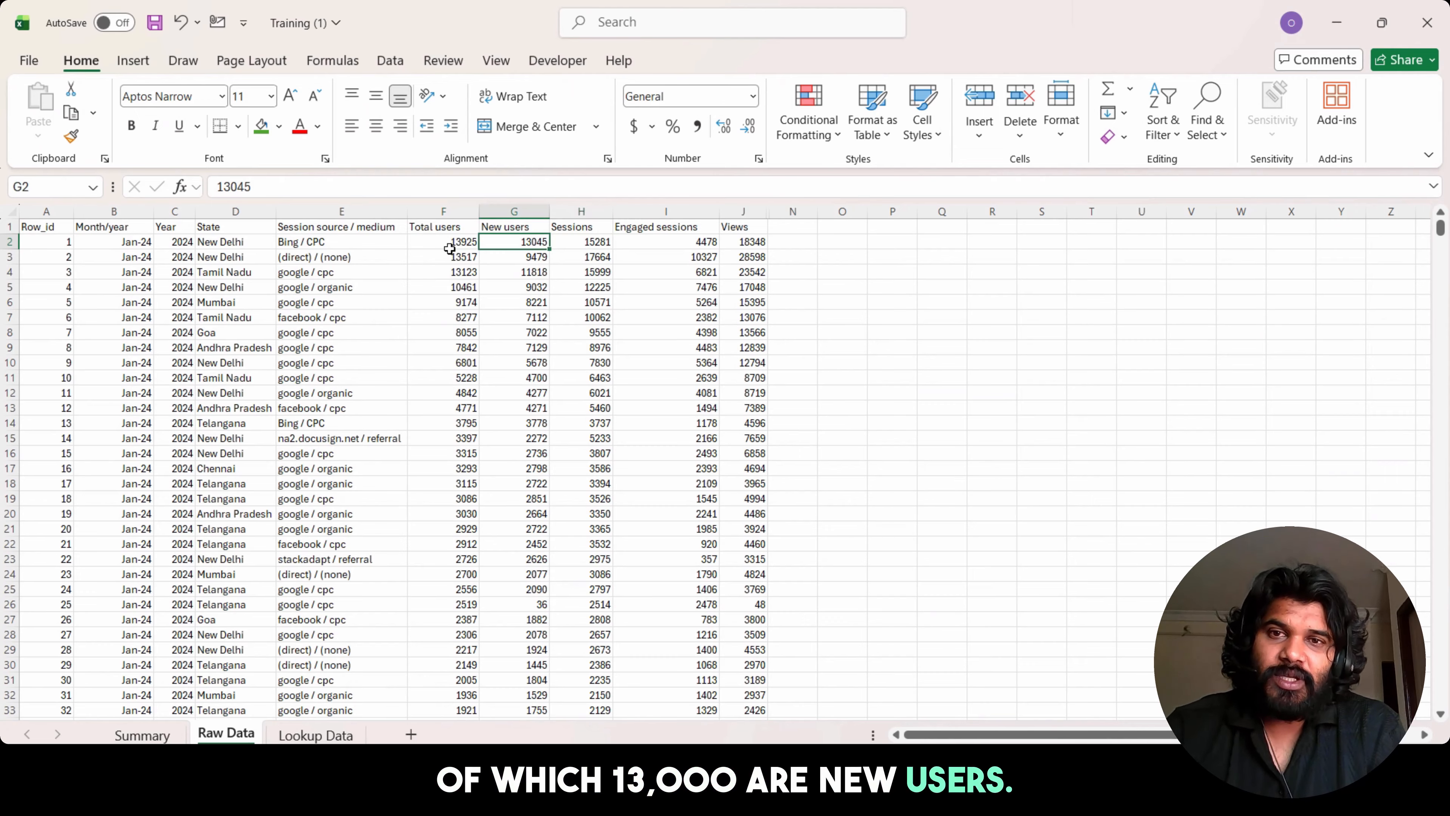
{"action": "key", "text": "Right"}
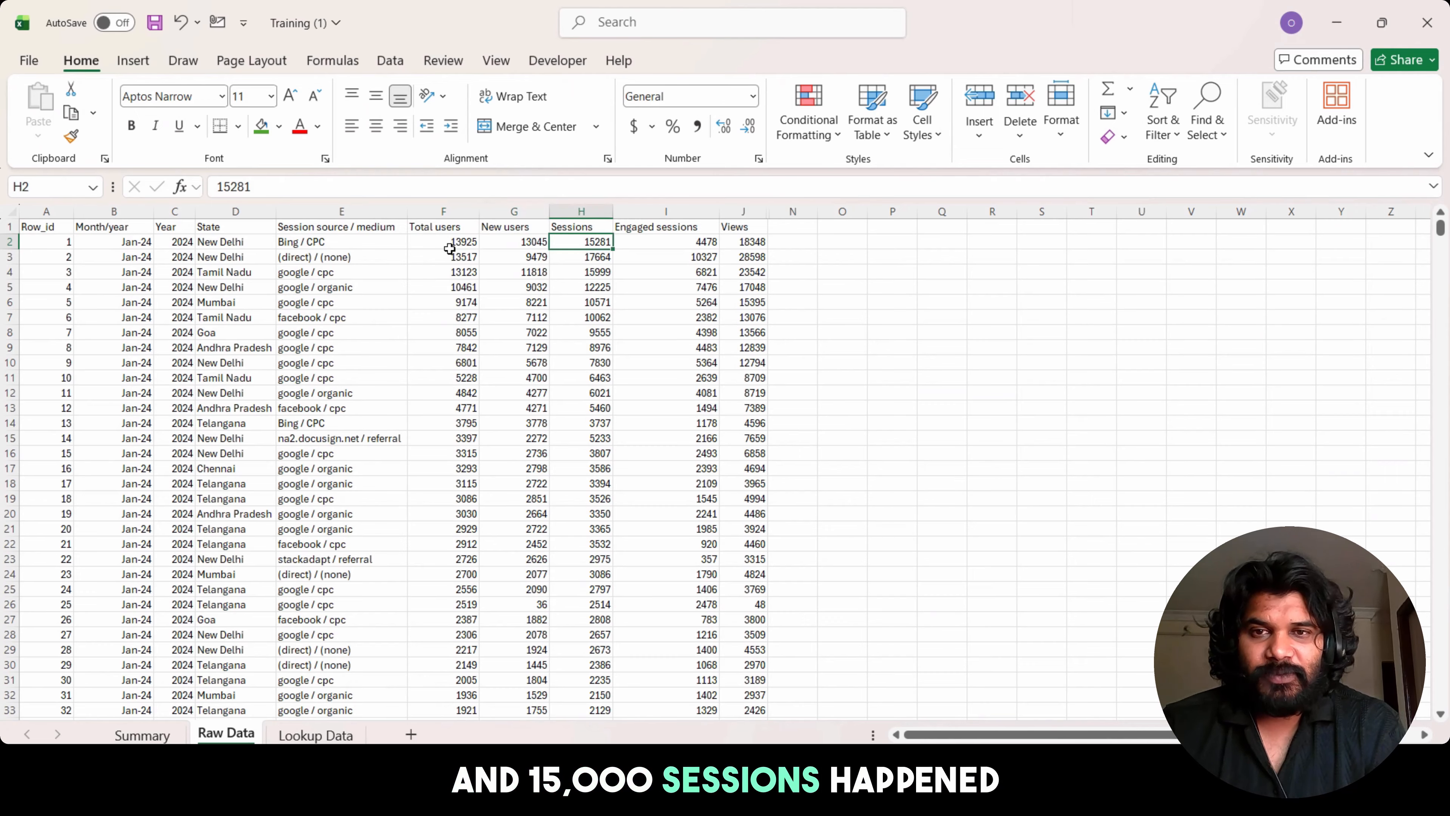
{"action": "key", "text": "Right"}
{"action": "key", "text": "Right"}
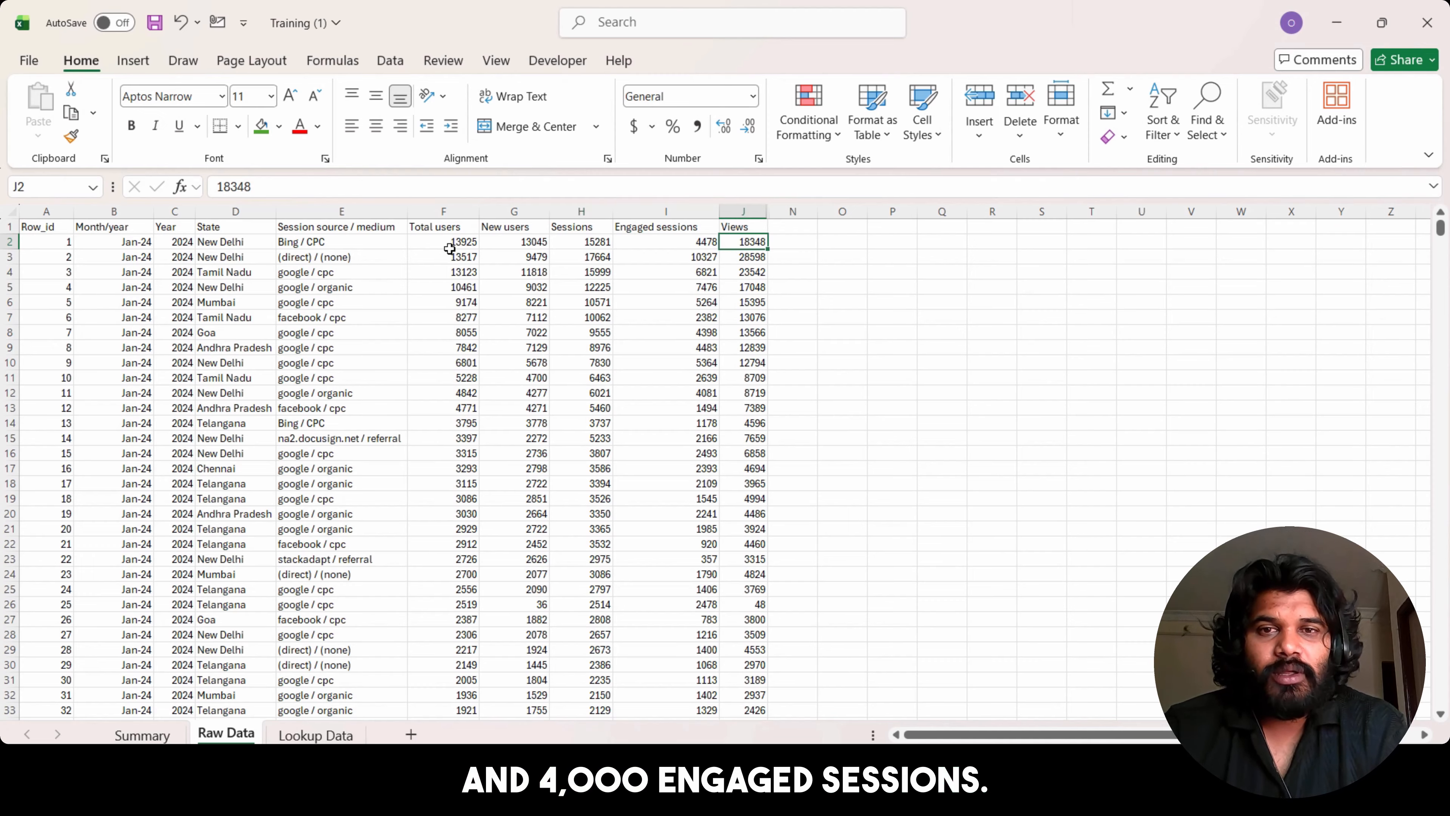
{"action": "key", "text": "Left"}
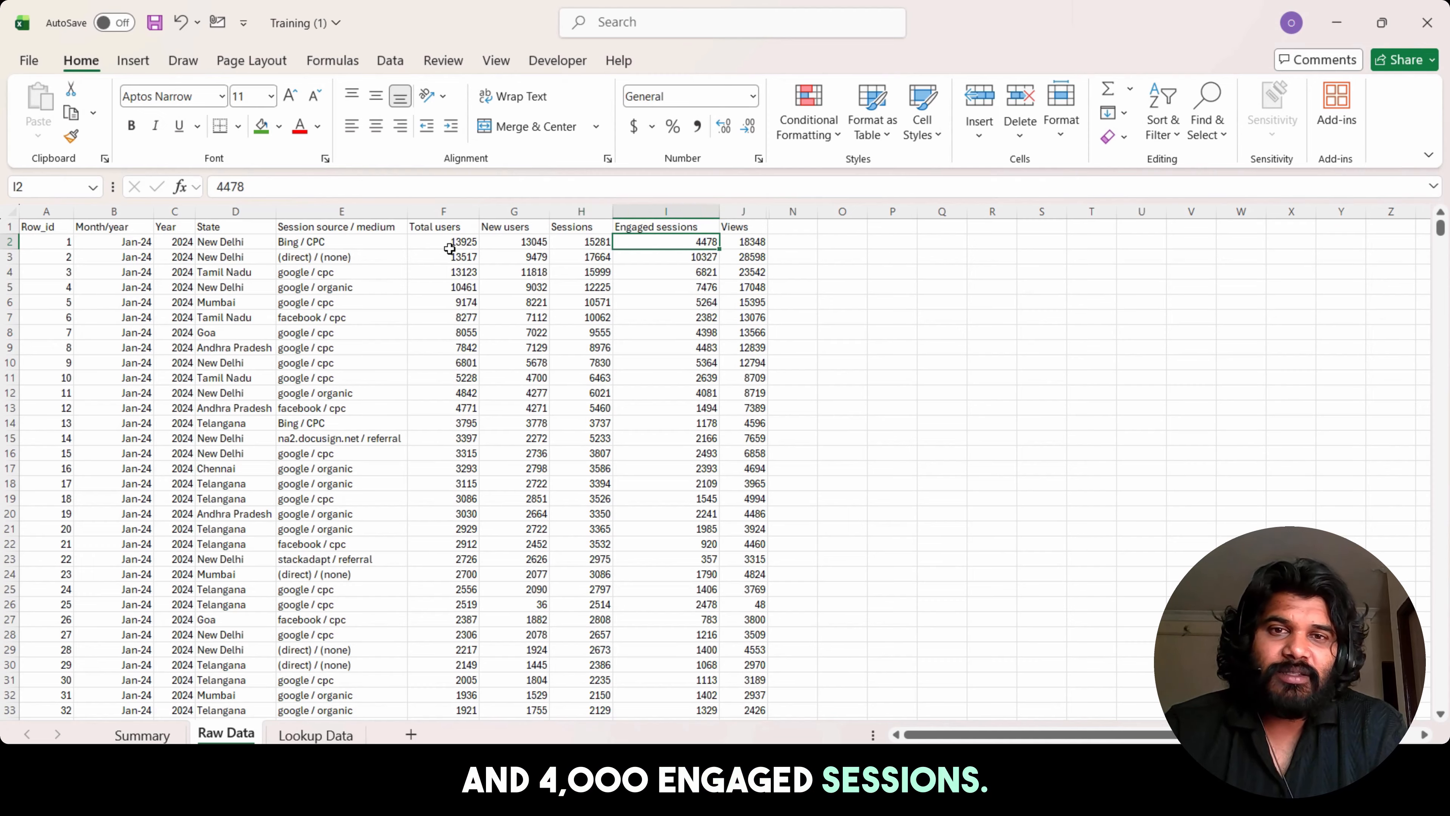
{"action": "key", "text": "Right"}
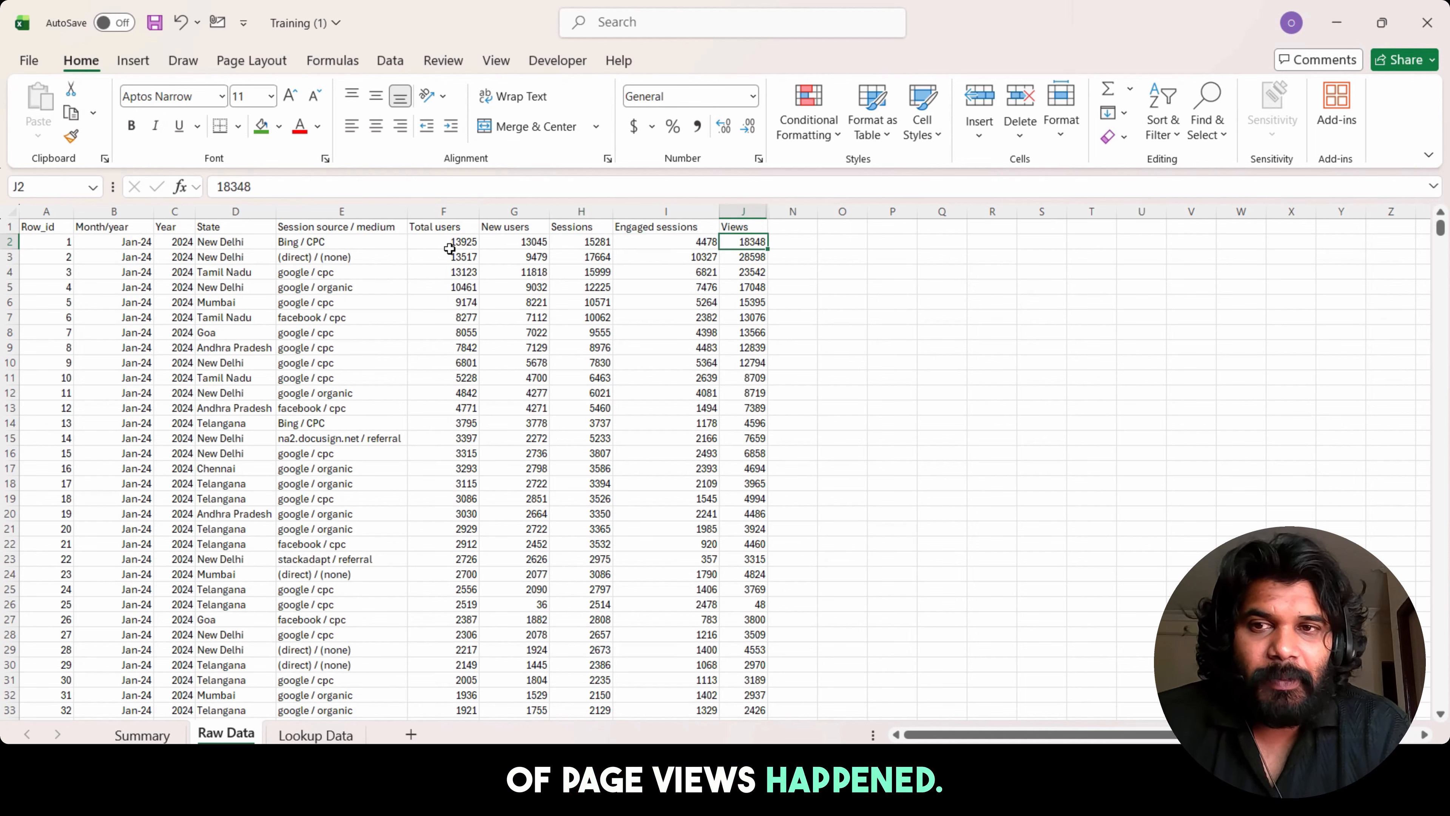
{"action": "key", "text": "Left"}
{"action": "key", "text": "Left"}
{"action": "key", "text": "Left"}
{"action": "key", "text": "Left"}
{"action": "key", "text": "Left"}
{"action": "key", "text": "Left"}
{"action": "key", "text": "Left"}
{"action": "key", "text": "Left"}
{"action": "key", "text": "Left"}
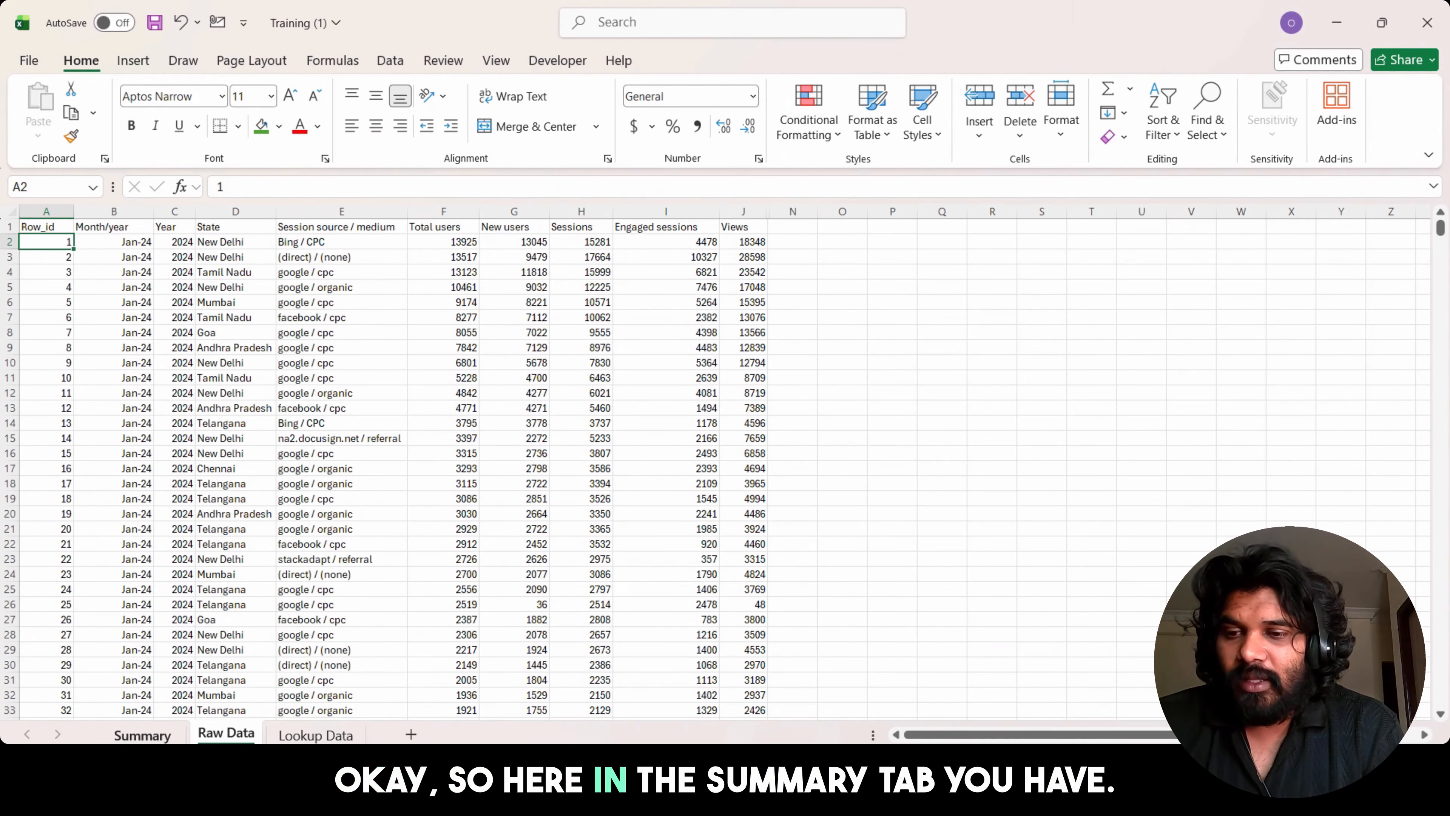
Step: Open the Summary sheet and examine the Overall pivot table, including the monthly total users for 2024, and its slicers
{"action": "left_click", "coordinate": [142, 735]}
{"action": "left_click", "coordinate": [189, 442]}
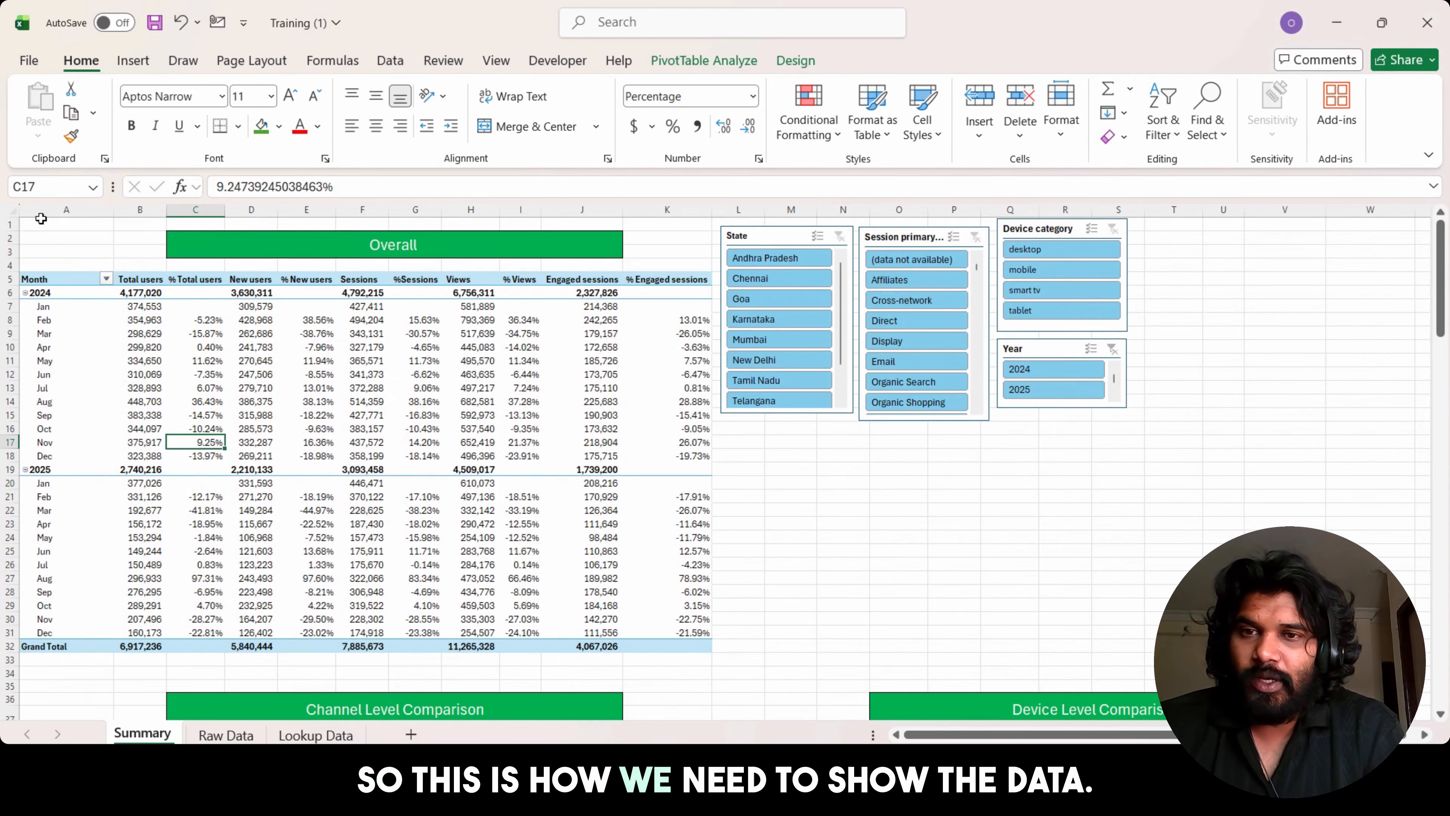
{"action": "left_click_drag", "start_coordinate": [66, 223], "coordinate": [713, 637]}
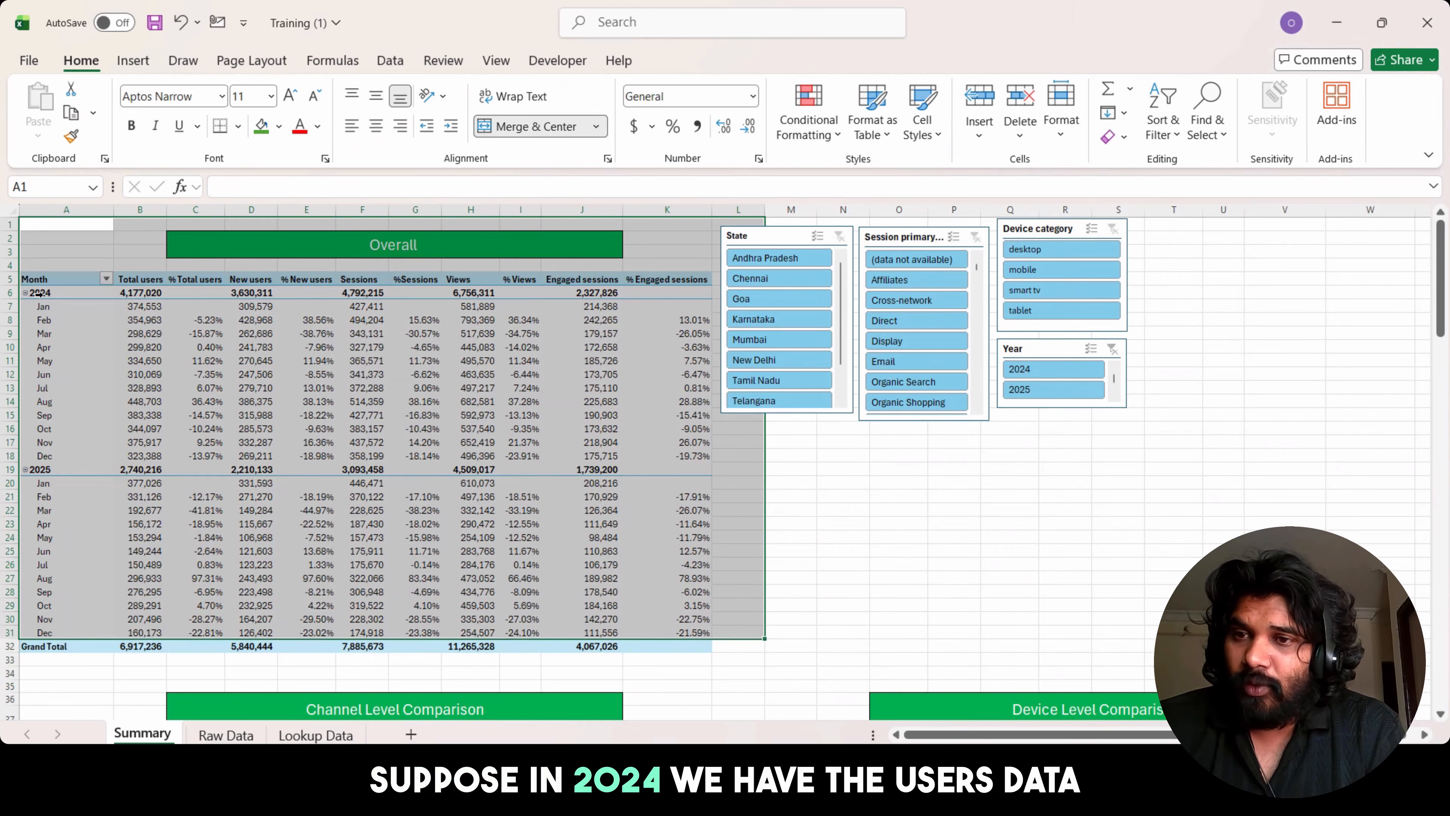
{"action": "left_click_drag", "start_coordinate": [140, 306], "coordinate": [140, 456]}
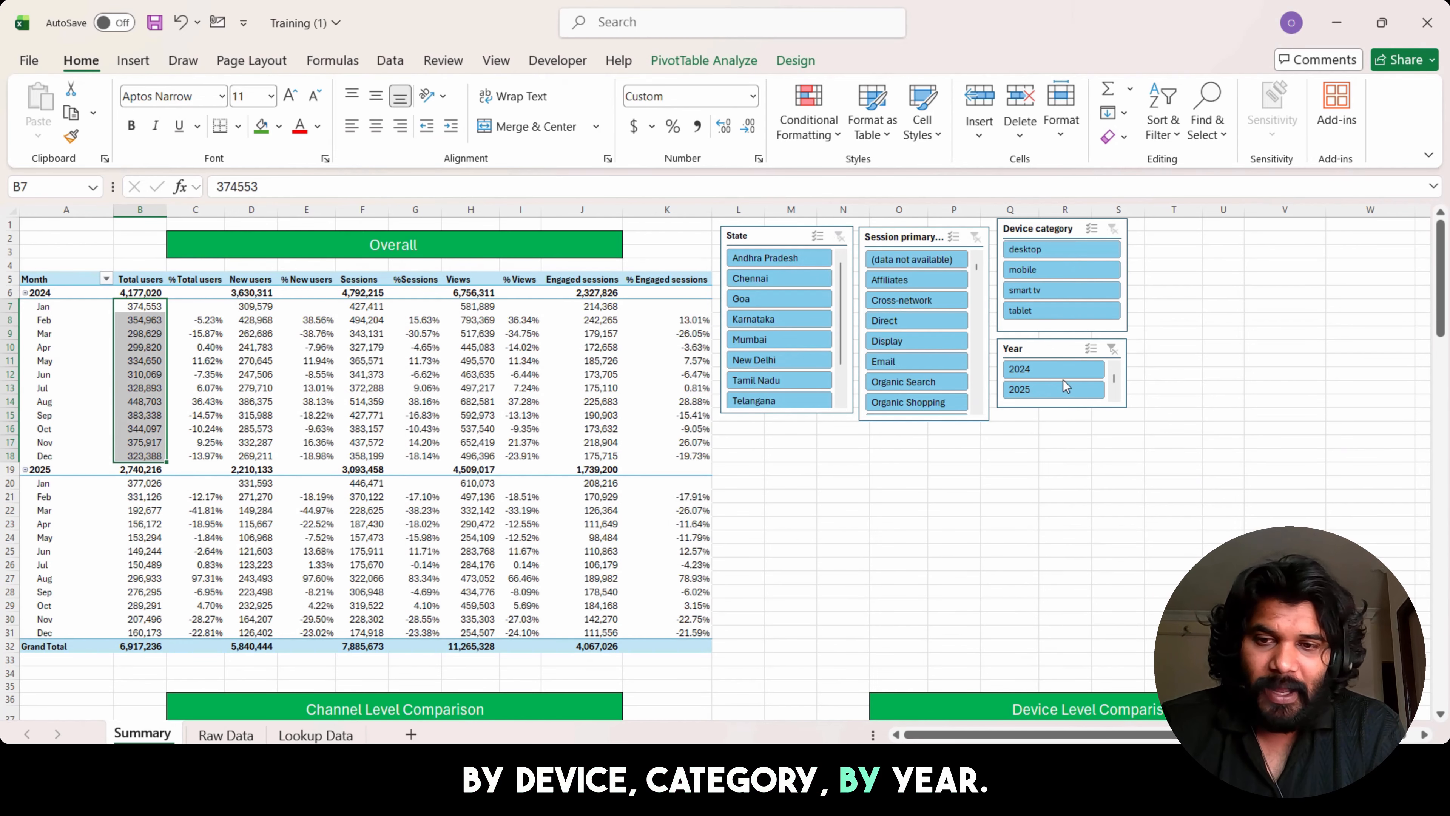
{"action": "left_click_drag", "start_coordinate": [1443, 335], "coordinate": [1442, 335]}
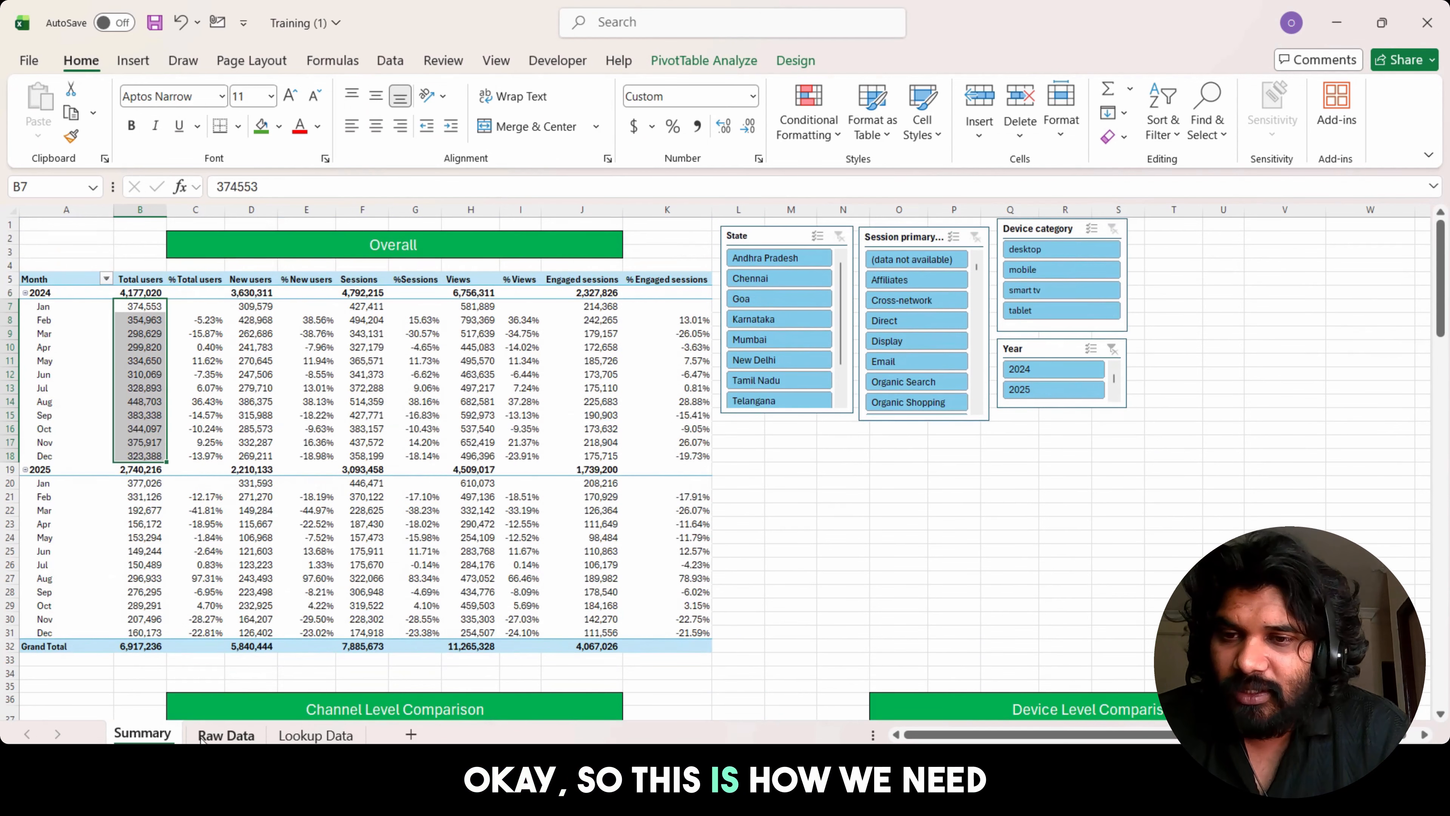
Step: In the raw-data copy on Sheet1, enter the headings "Range" in M5 and "Table" in N5
{"action": "left_click", "coordinate": [225, 735]}
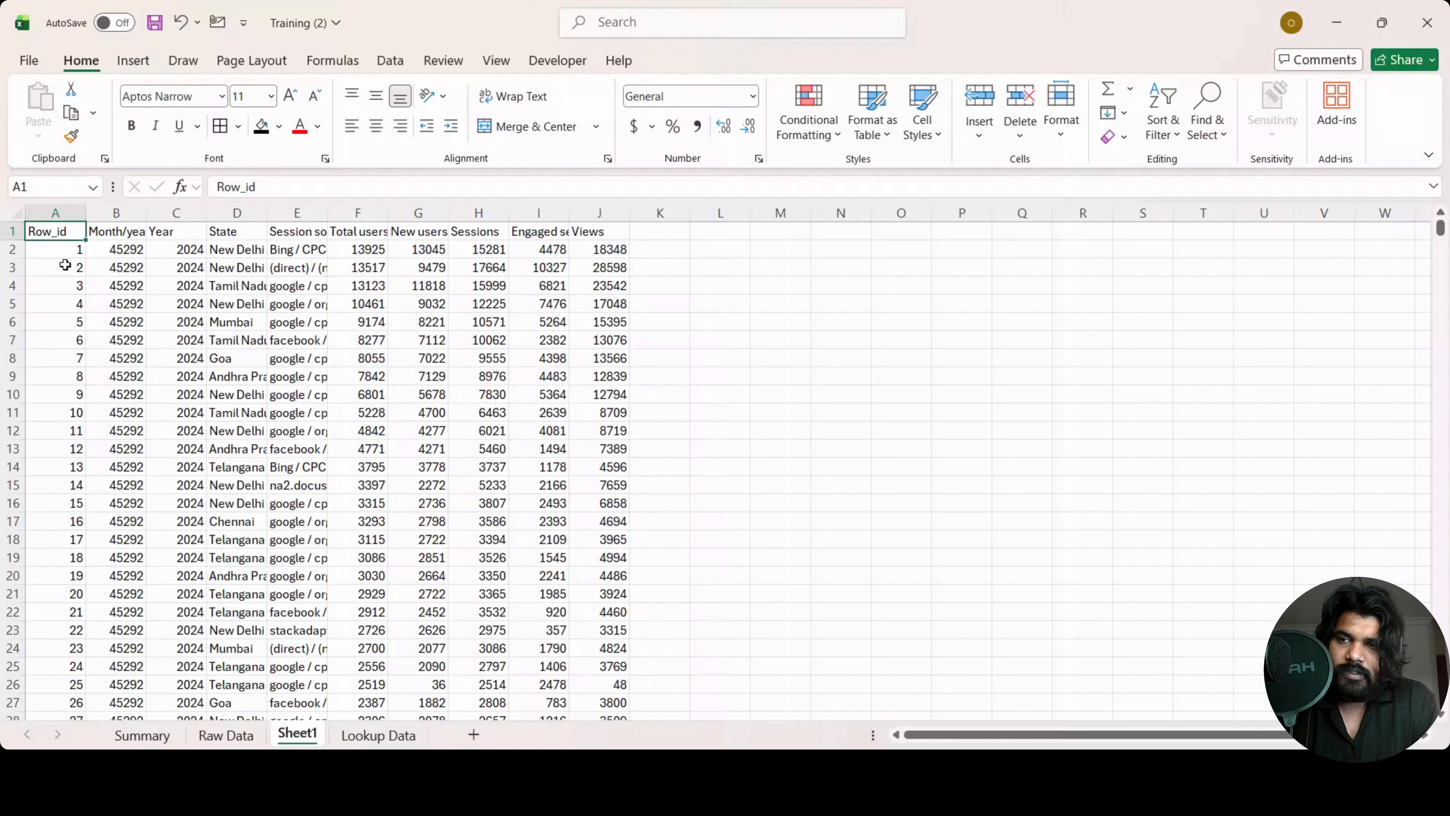
{"action": "left_click", "coordinate": [116, 311]}
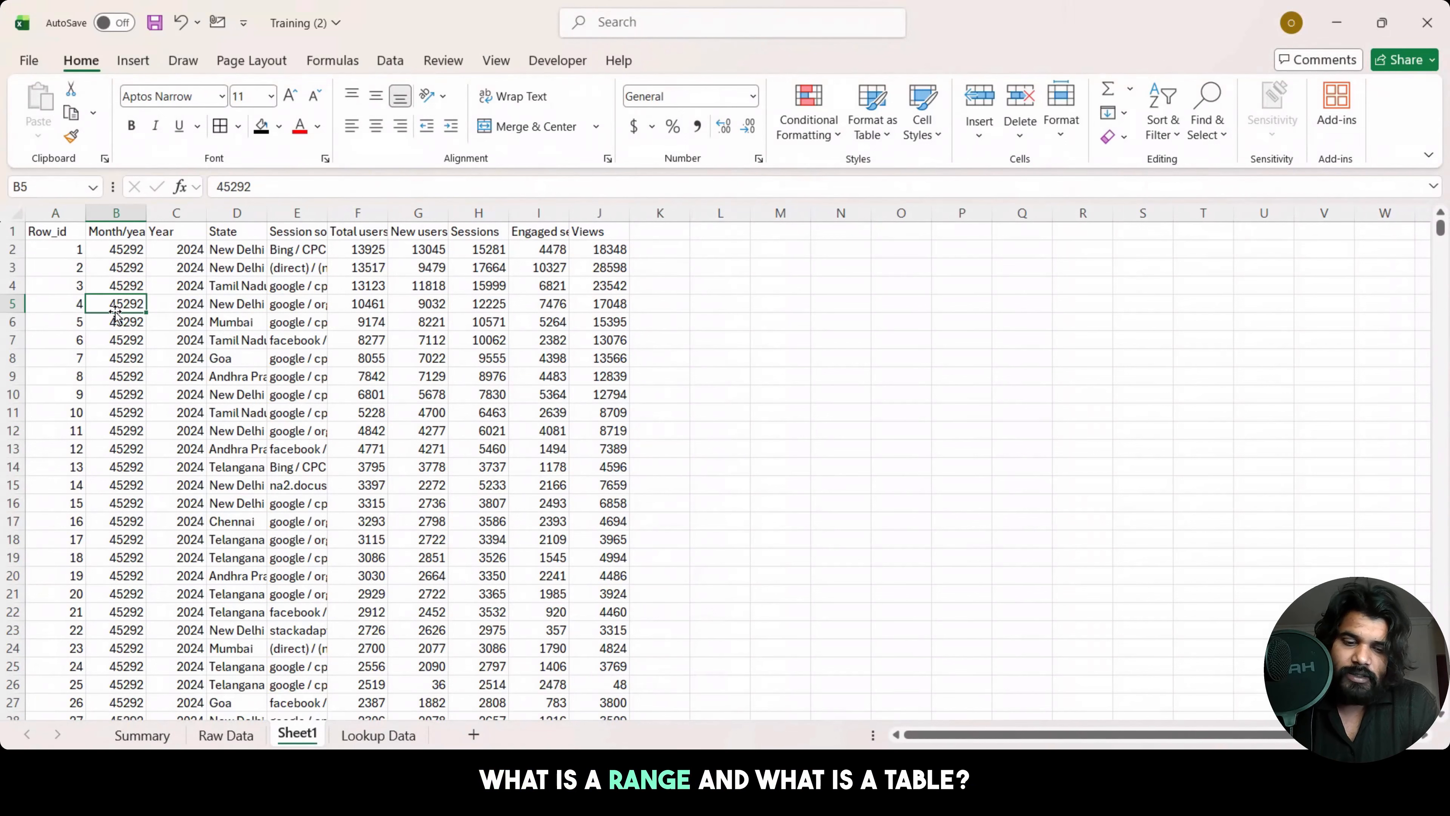
{"action": "key", "text": "Right"}
{"action": "key", "text": "Right"}
{"action": "key", "text": "Right"}
{"action": "key", "text": "Right"}
{"action": "key", "text": "Right"}
{"action": "key", "text": "Right"}
{"action": "key", "text": "Right"}
{"action": "key", "text": "Right"}
{"action": "key", "text": "Right"}
{"action": "key", "text": "Right"}
{"action": "key", "text": "Right"}
{"action": "type", "text": "Rang"}
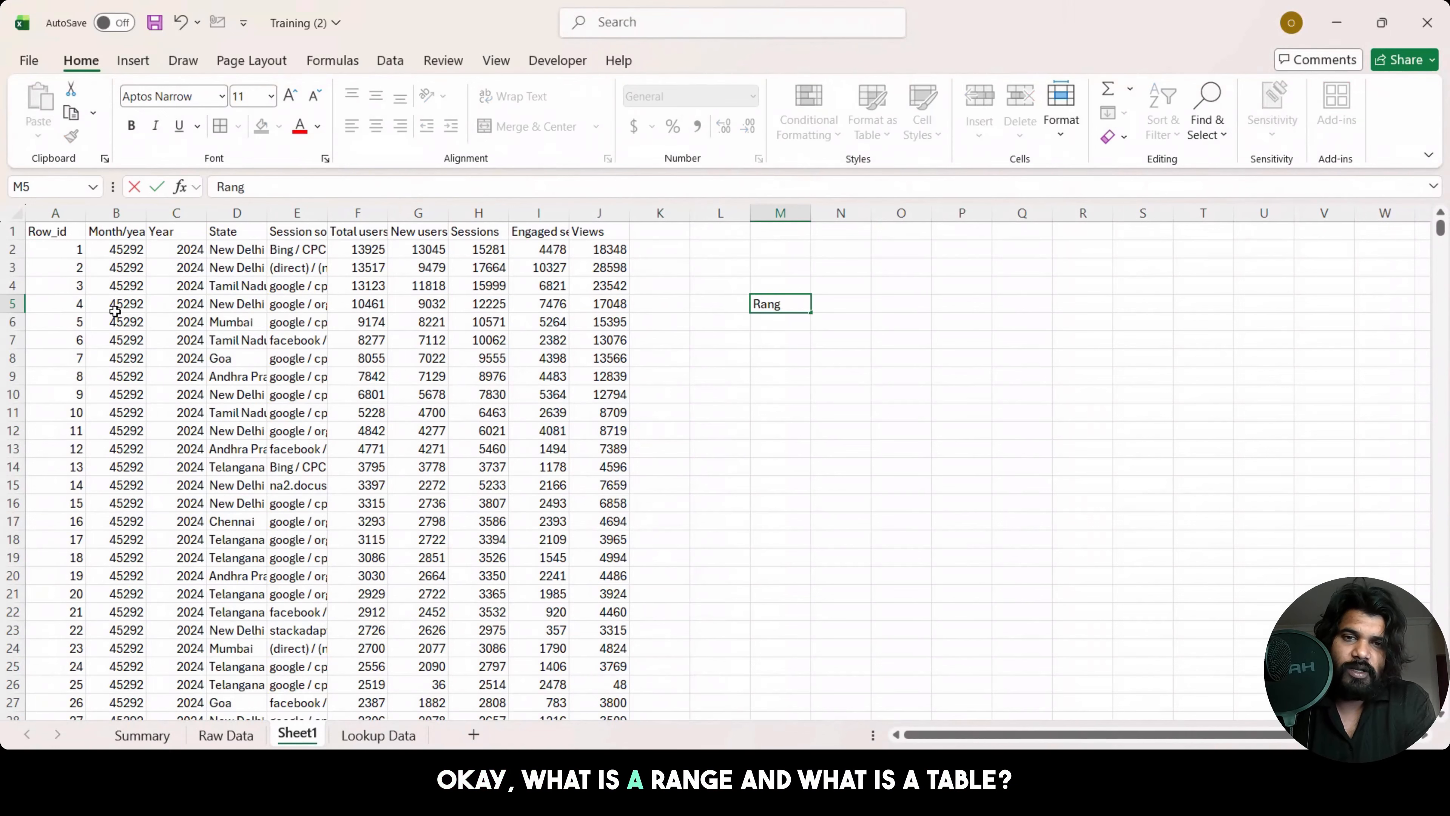
{"action": "type", "text": "e"}
{"action": "key", "text": "Tab"}
{"action": "type", "text": "Table"}
{"action": "key", "text": "ctrl+Return"}
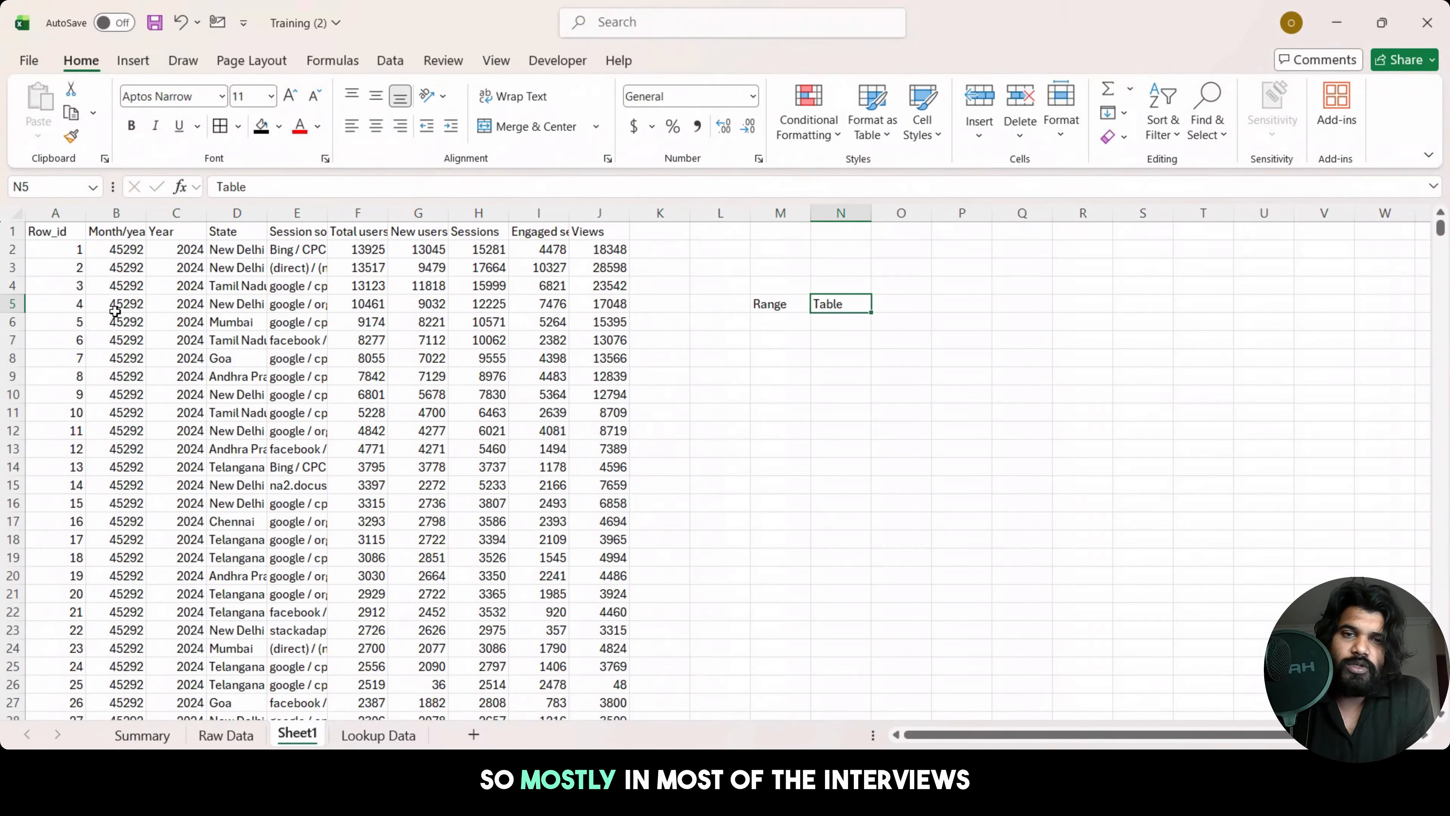
Step: List the table benefits "Automatically expands" in N7 and "Dynamic Ranges" in N8 under the Table heading
{"action": "key", "text": "Down"}
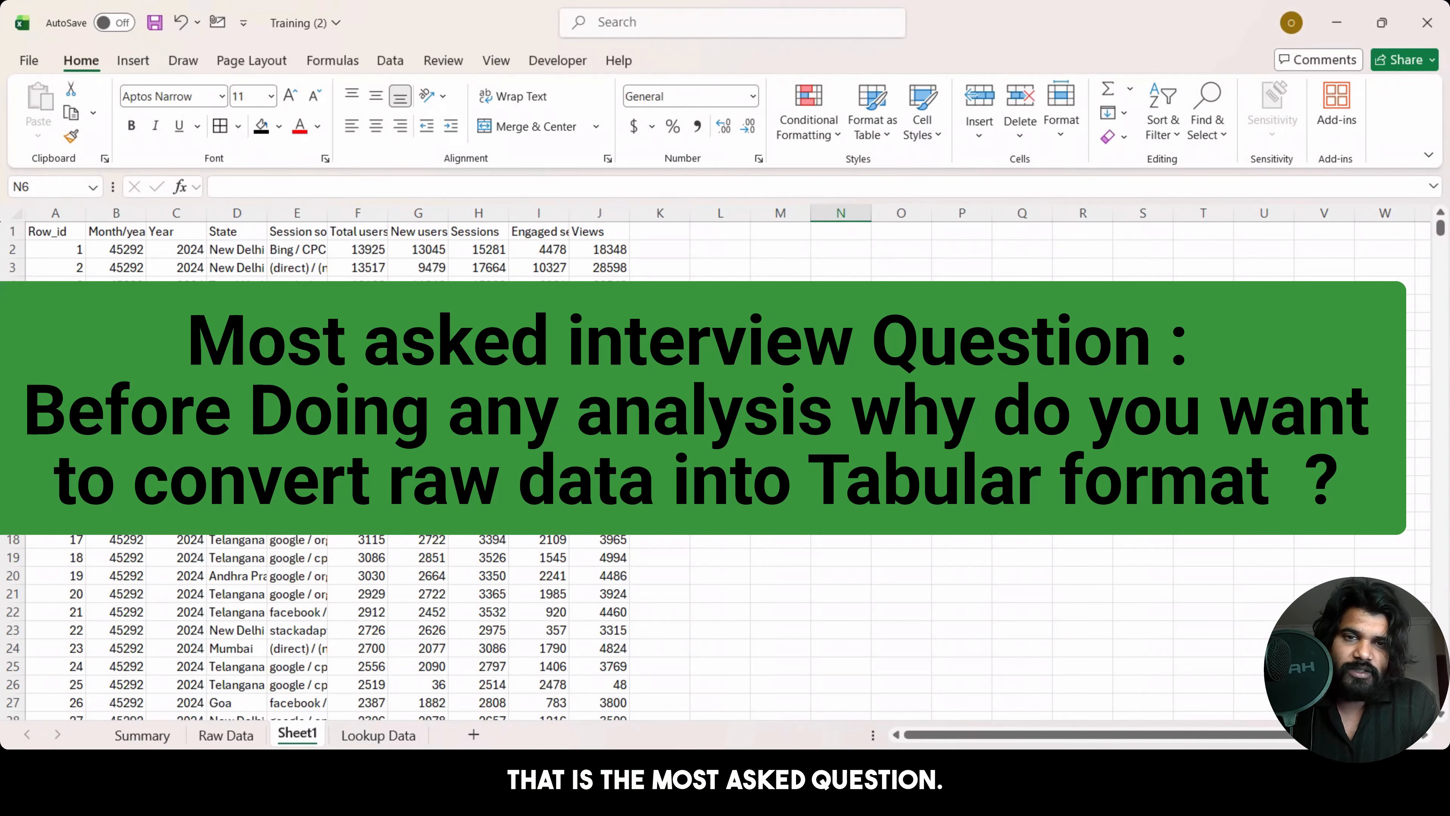
{"action": "type", "text": "A"}
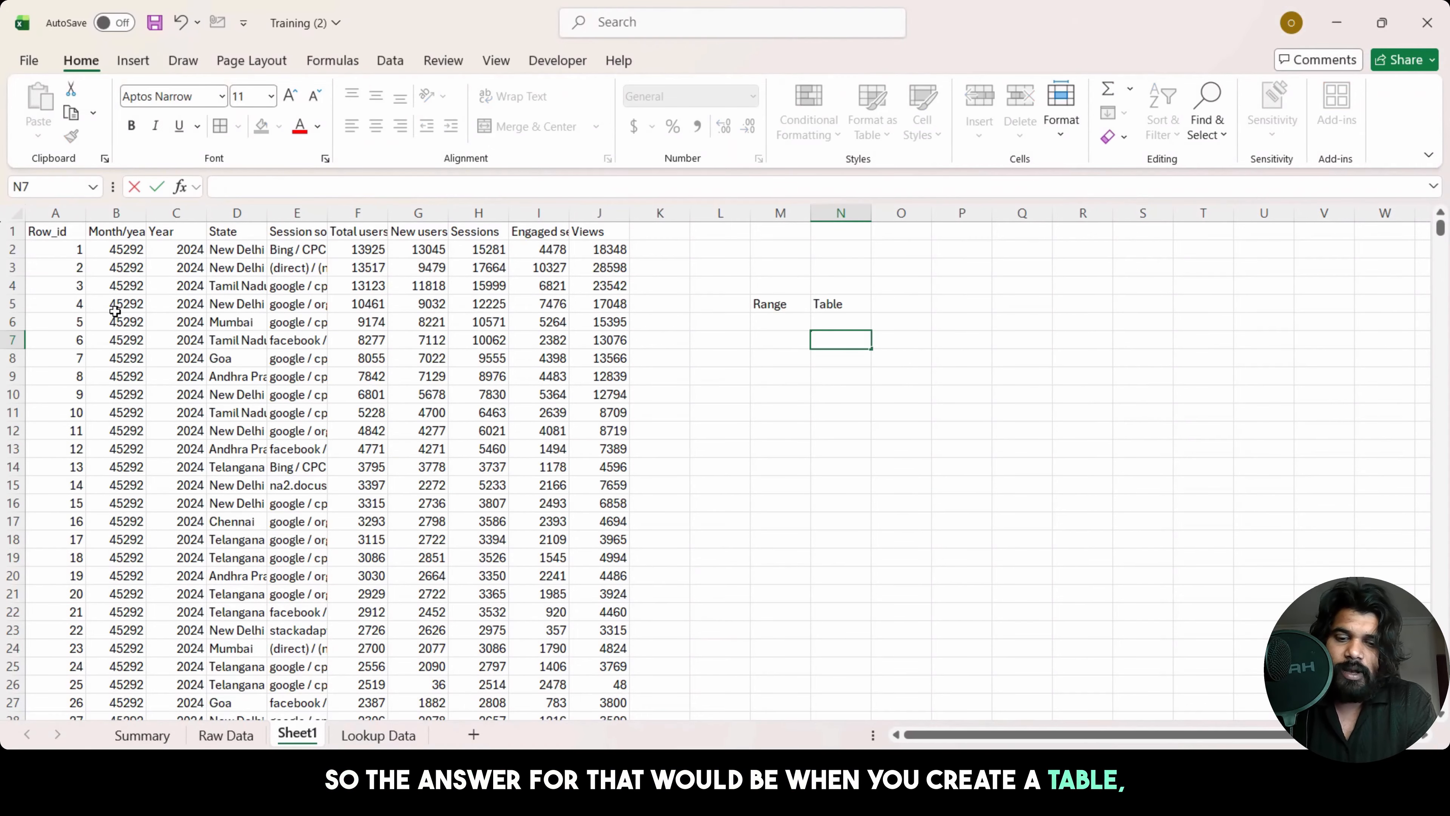
{"action": "type", "text": "Automatically e"}
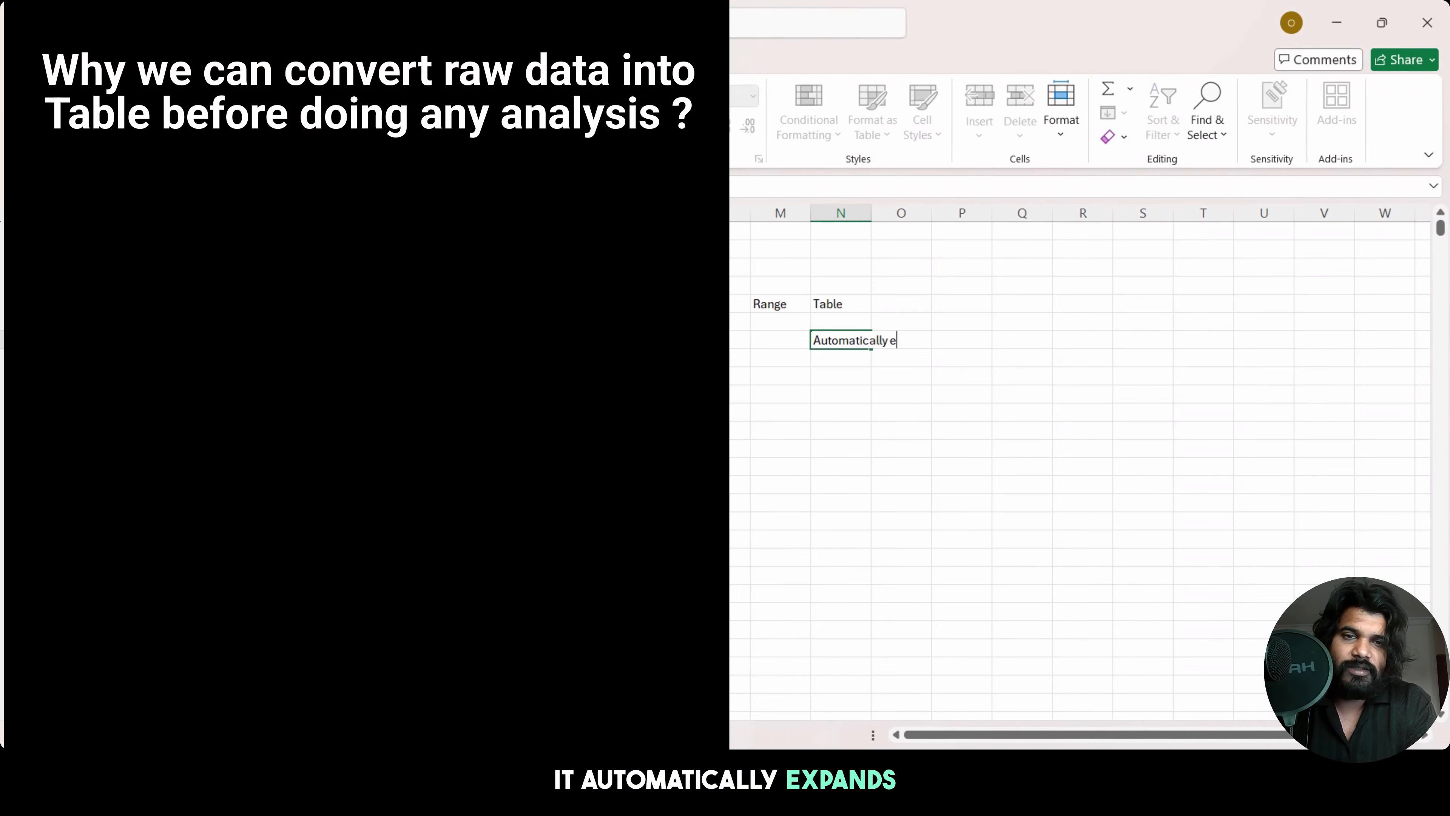
{"action": "type", "text": "xpands"}
{"action": "key", "text": "Return"}
{"action": "type", "text": "D"}
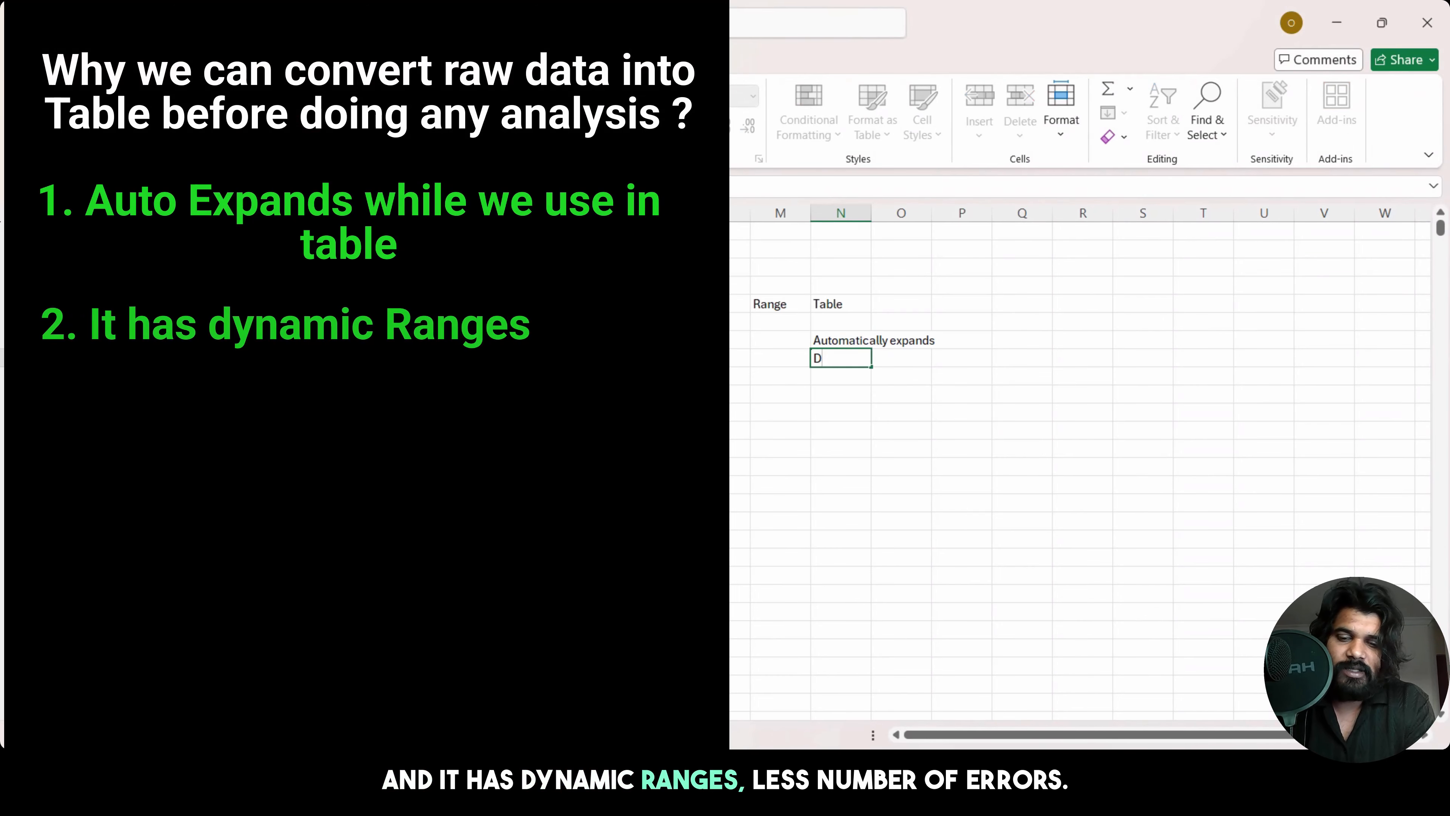
{"action": "type", "text": "ynamic Ranges"}
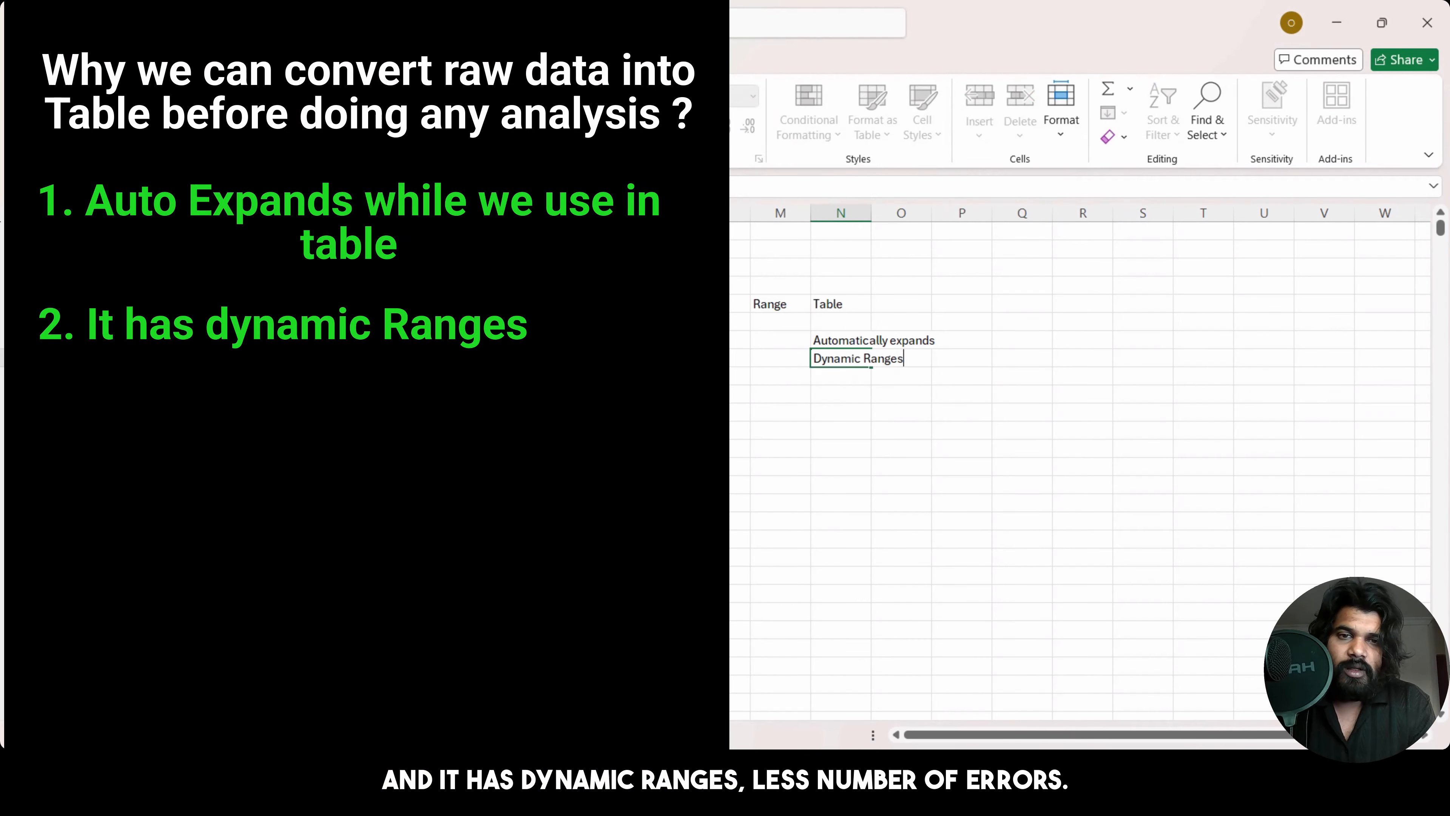
{"action": "key", "text": "Return"}
Step: Add the benefits "Less no of errors" in N9 and "Clean Structure" in N10
{"action": "type", "text": "Less no of errors"}
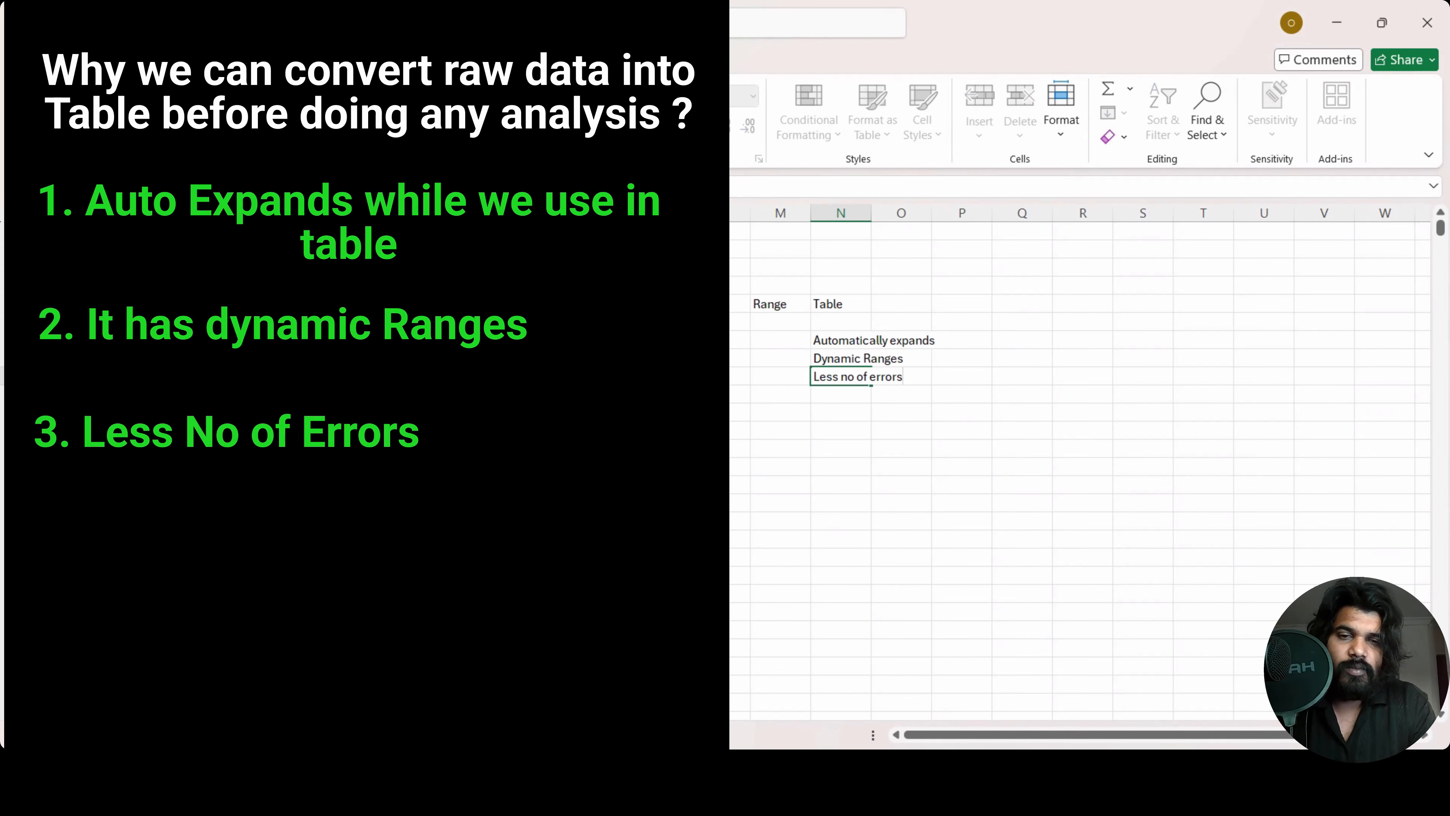
{"action": "key", "text": "Return"}
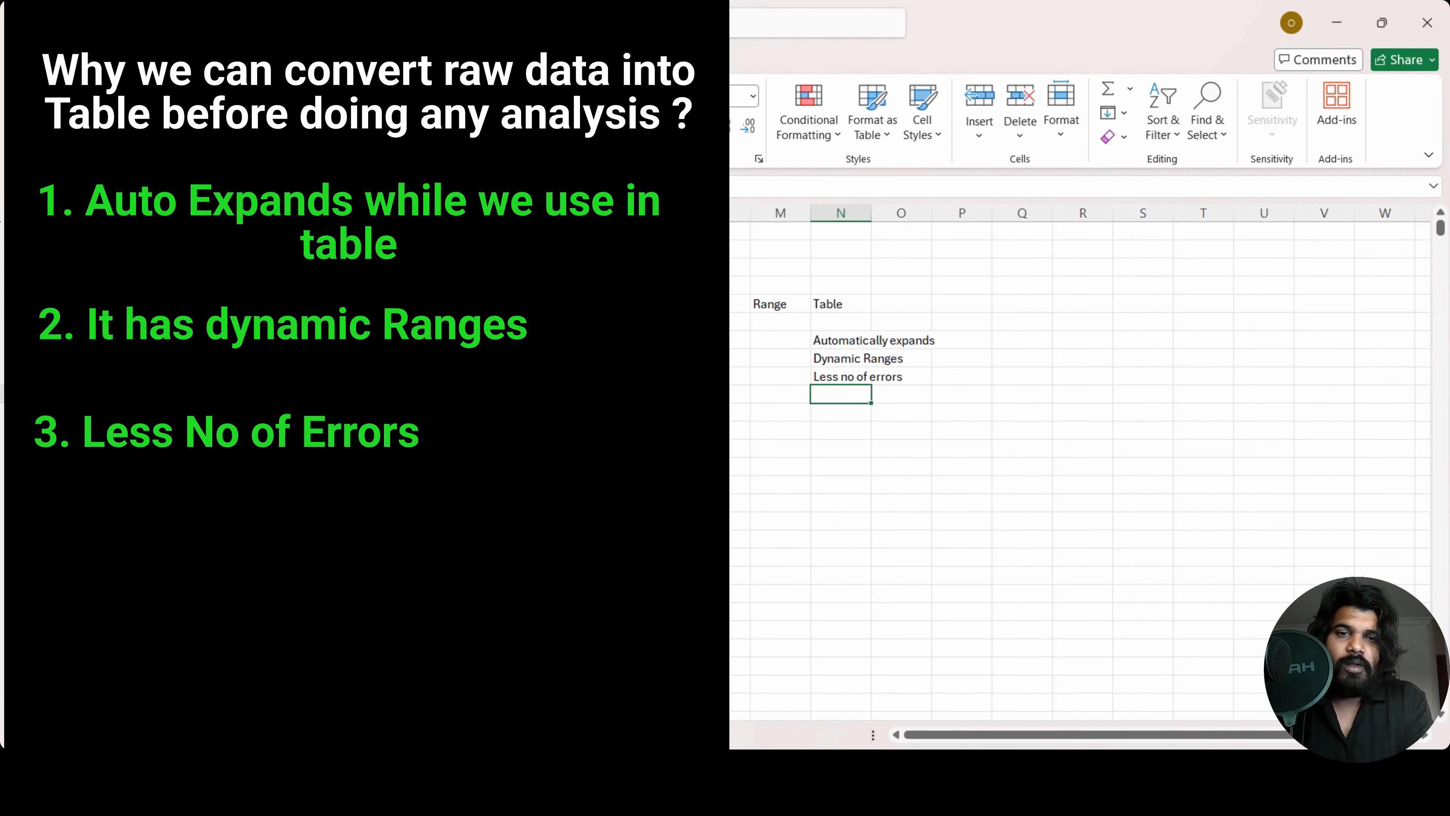
{"action": "type", "text": "Clean S"}
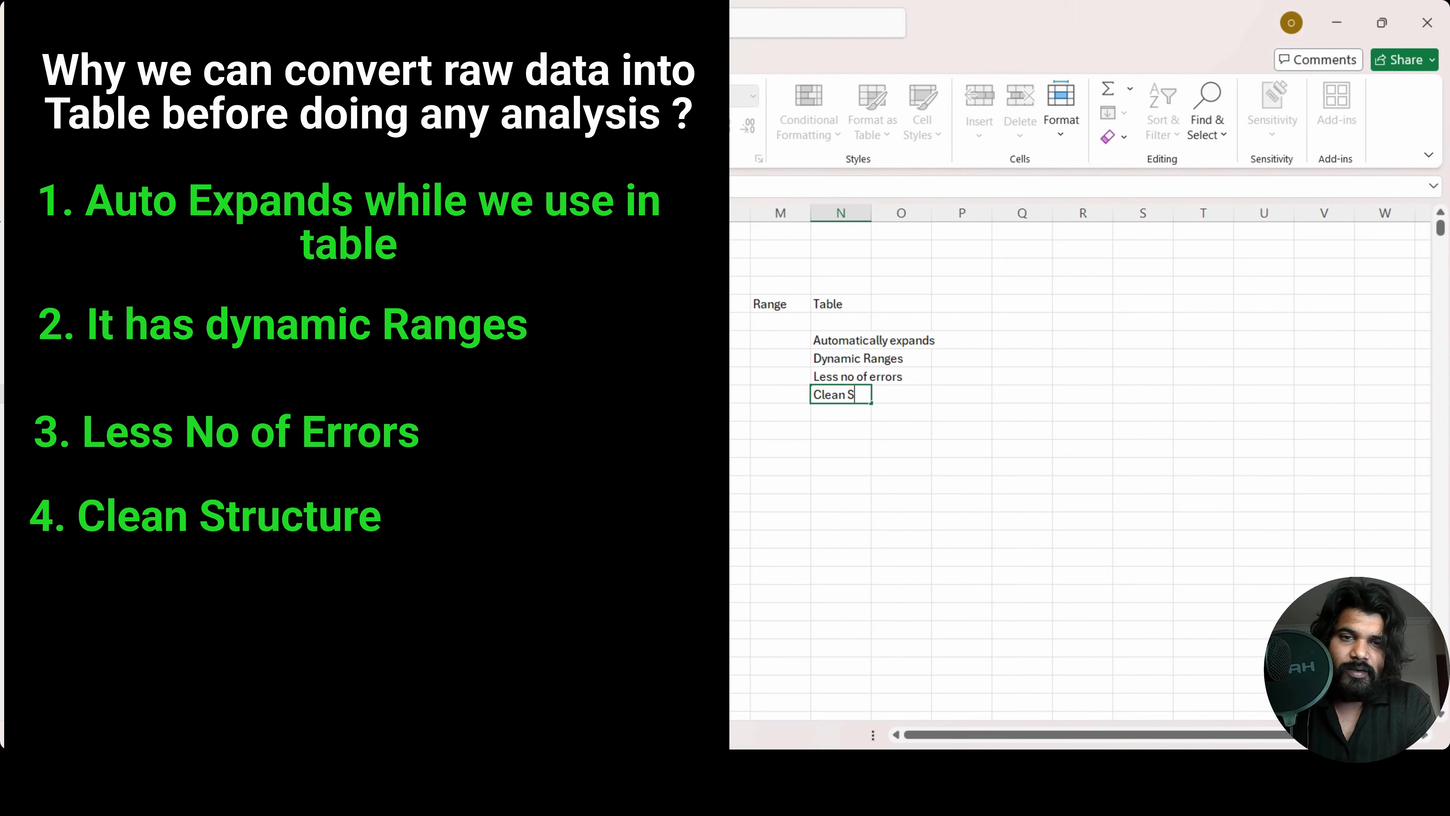
{"action": "type", "text": "tructure"}
{"action": "key", "text": "Return"}
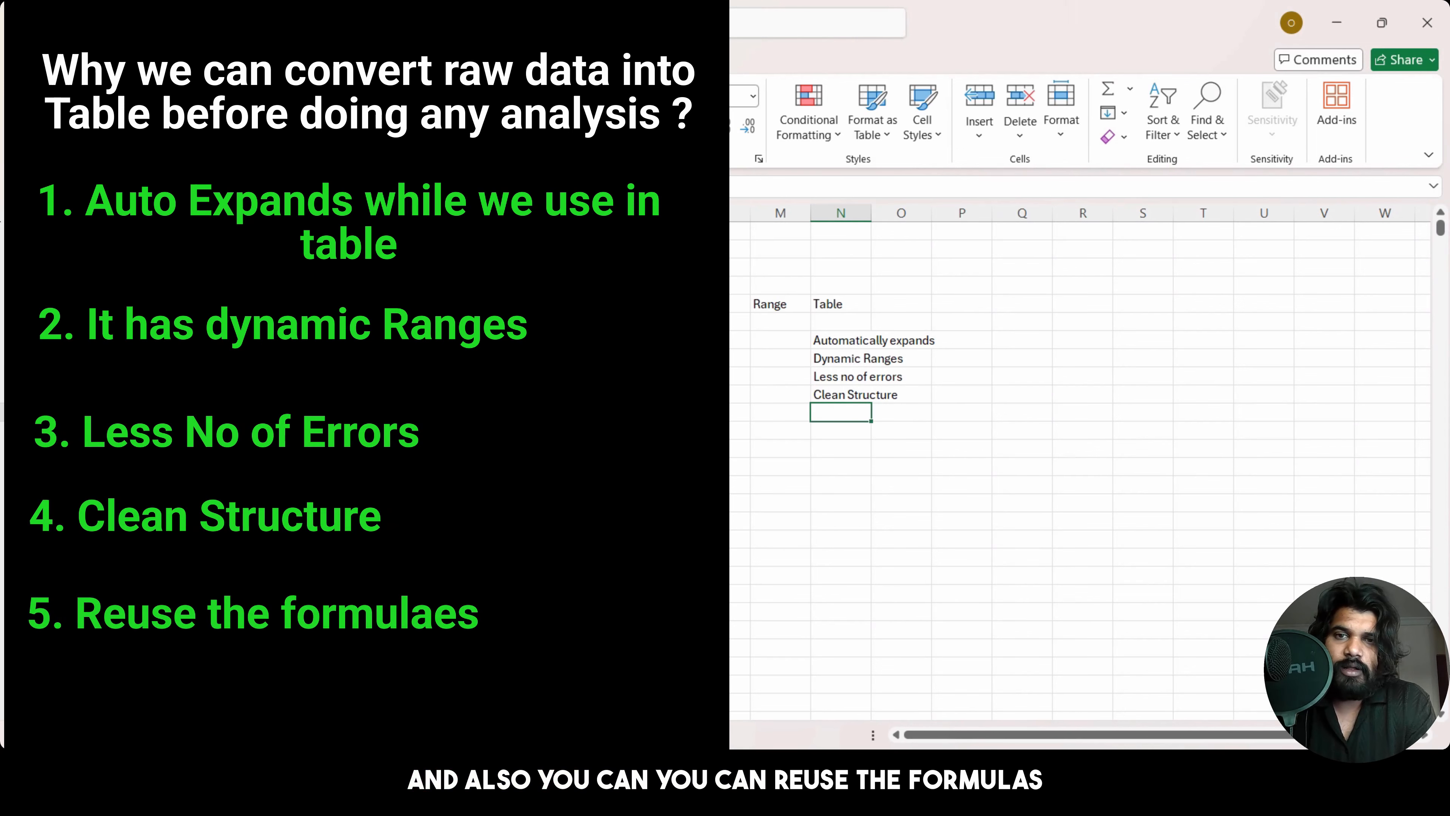
Step: Enter the benefit "Reuse the formulaes and you can understand which formuale you used" in N11
{"action": "type", "text": "Reuse the form"}
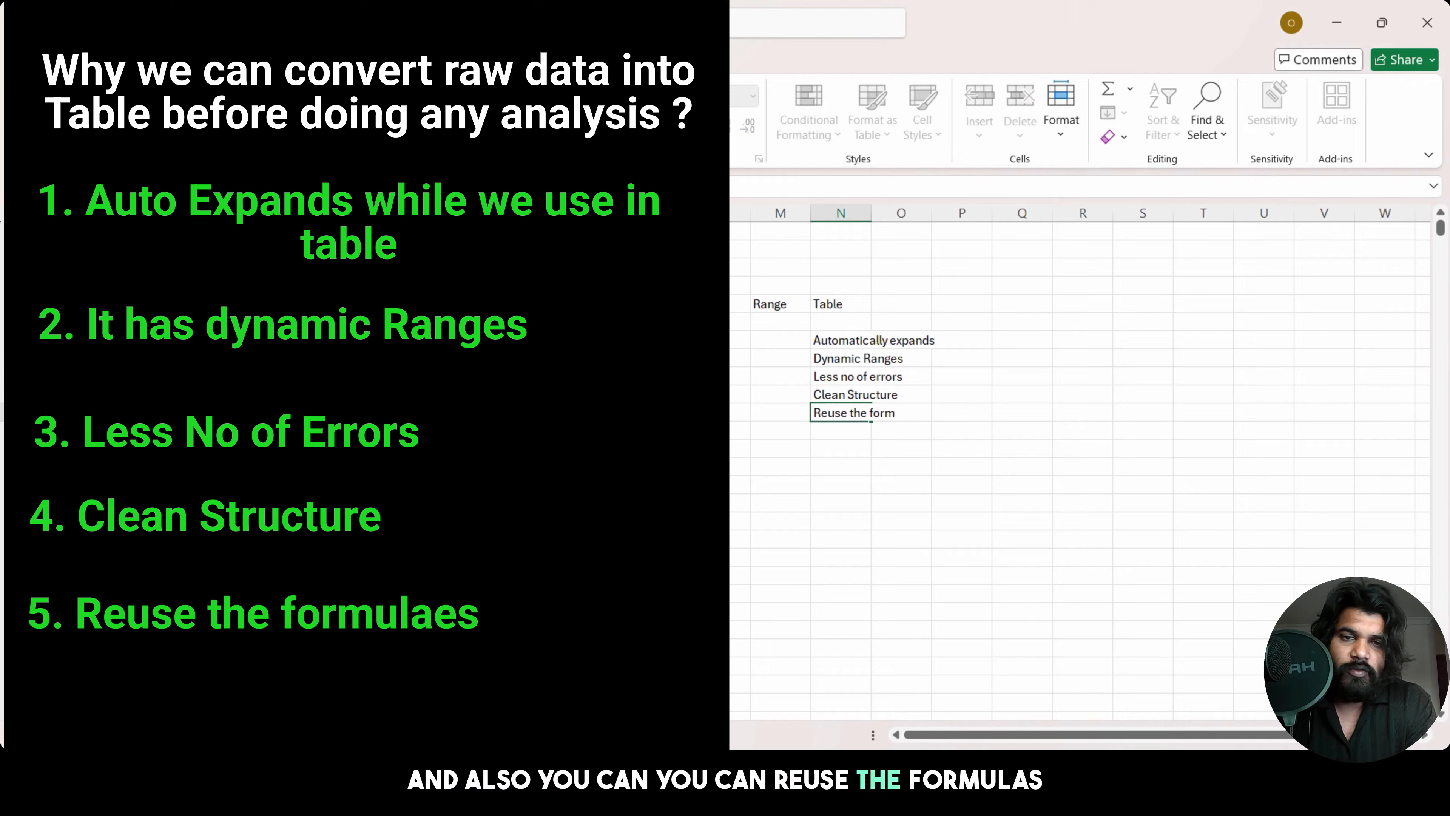
{"action": "type", "text": "ulaes and y"}
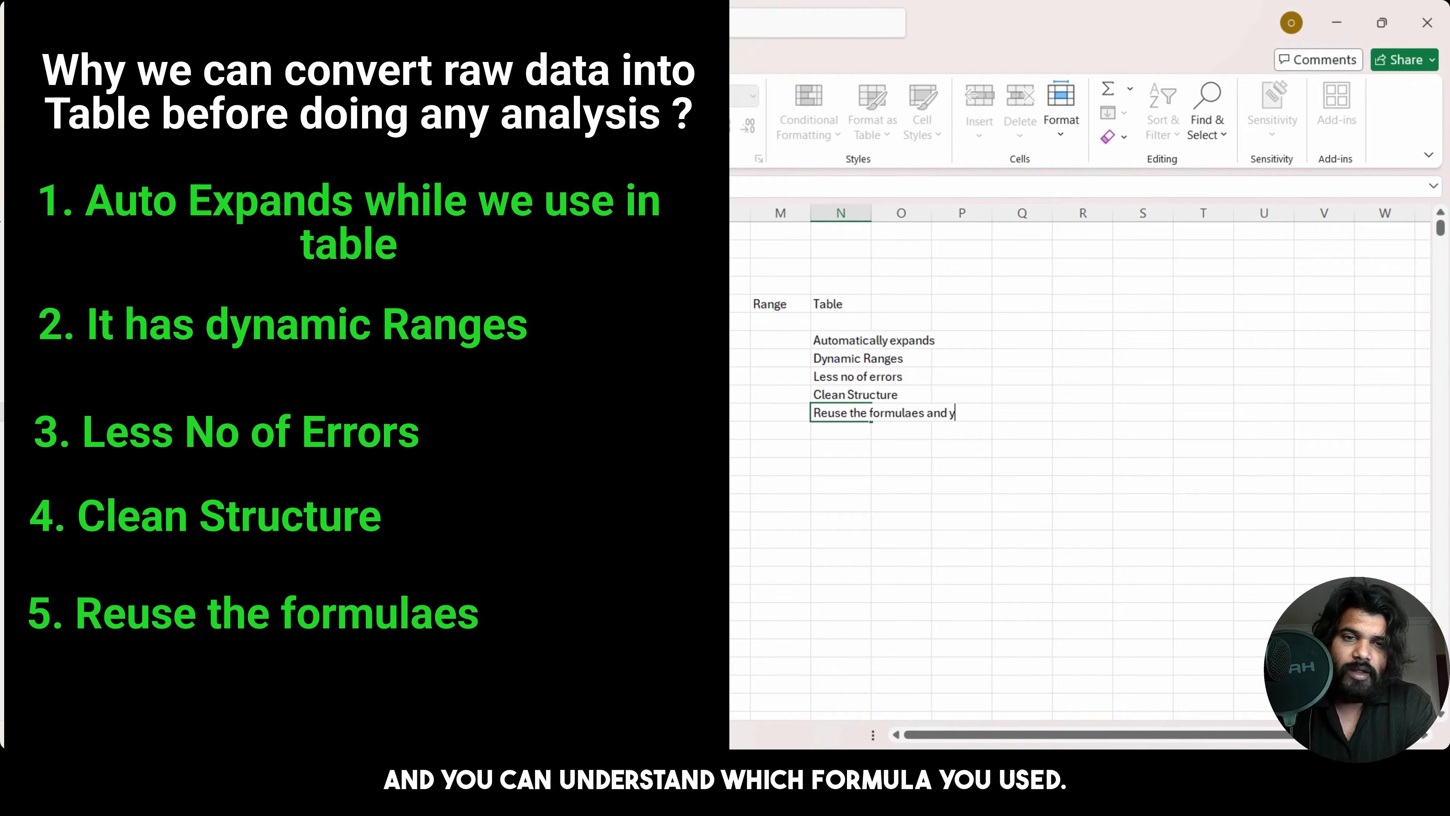
{"action": "type", "text": "ou can understand which"}
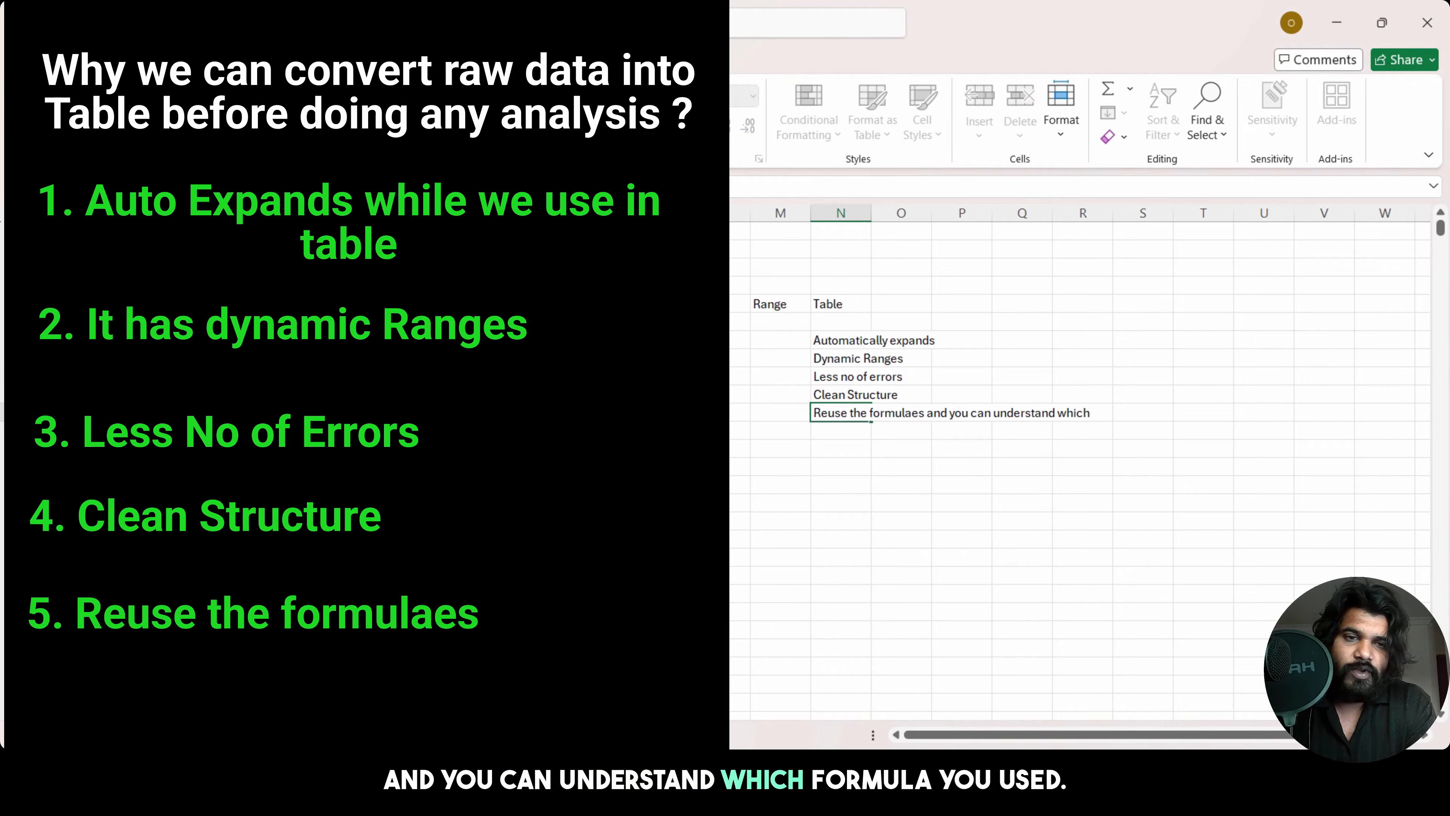
{"action": "type", "text": " formuale"}
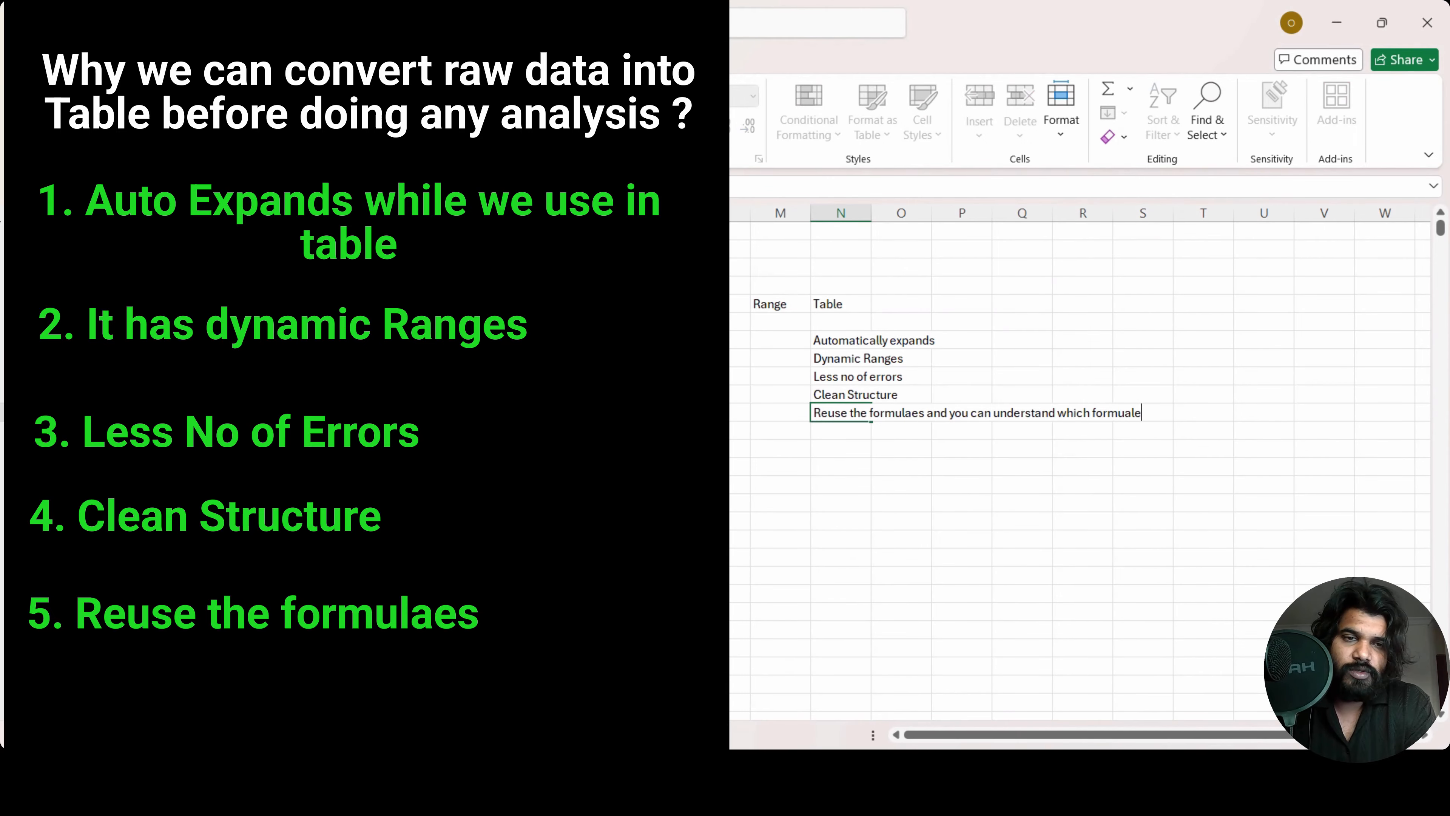
{"action": "type", "text": " you used"}
{"action": "key", "text": "Return"}
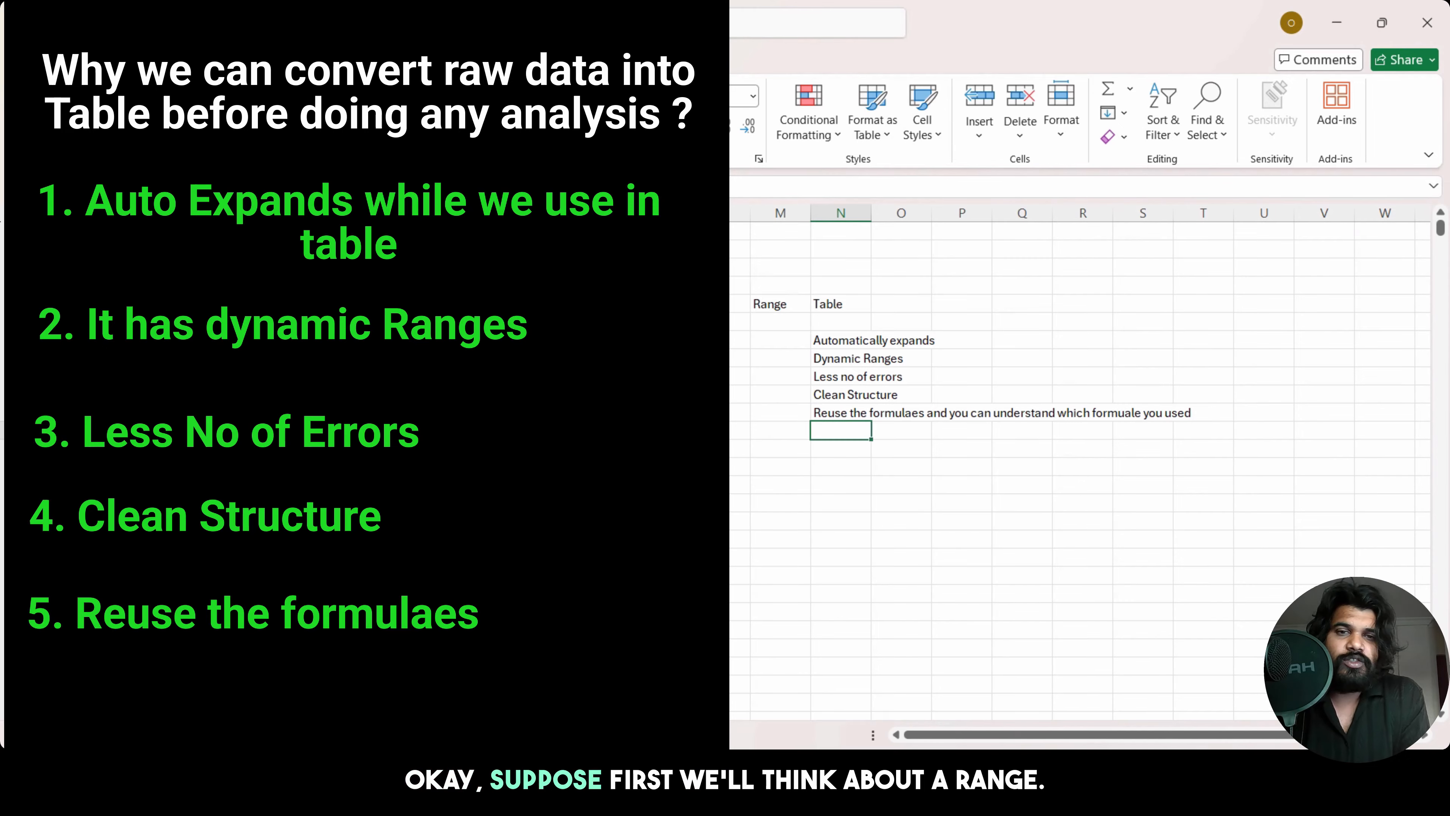
Step: Copy the header row and first three records, A1:J4, and paste them as a sample range starting at N16
{"action": "key", "text": "Down"}
{"action": "key", "text": "Down"}
{"action": "key", "text": "Down"}
{"action": "key", "text": "Down"}
{"action": "key", "text": "Left"}
{"action": "key", "text": "Up"}
{"action": "key", "text": "Up"}
{"action": "key", "text": "Up"}
{"action": "key", "text": "Up"}
{"action": "key", "text": "Up"}
{"action": "key", "text": "Up"}
{"action": "key", "text": "Up"}
{"action": "key", "text": "Up"}
{"action": "key", "text": "Up"}
{"action": "key", "text": "Up"}
{"action": "key", "text": "Up"}
{"action": "key", "text": "Up"}
{"action": "key", "text": "Up"}
{"action": "key", "text": "Up"}
{"action": "key", "text": "Up"}
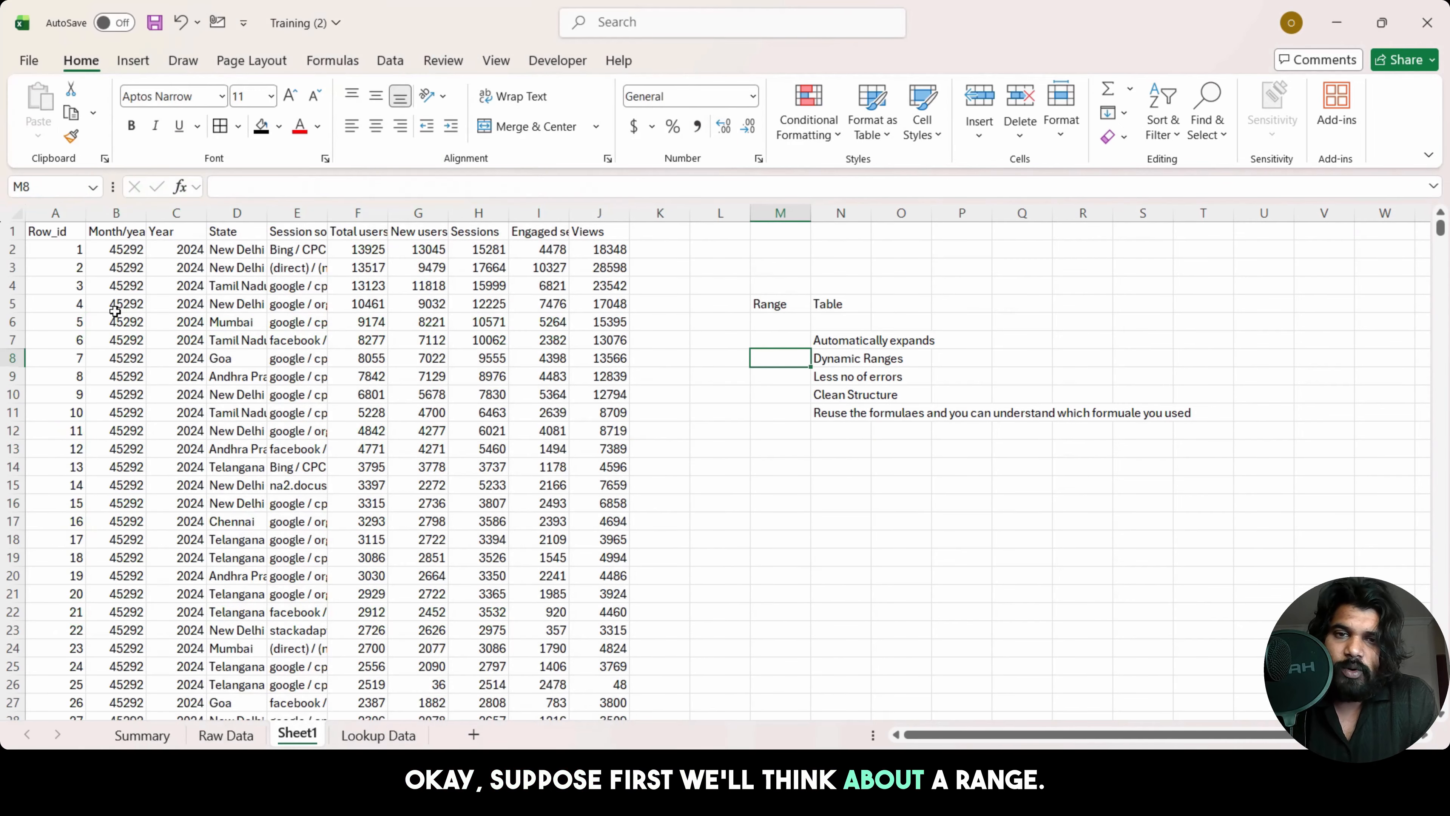
{"action": "key", "text": "Left"}
{"action": "key", "text": "Left"}
{"action": "key", "text": "Left"}
{"action": "key", "text": "Left"}
{"action": "key", "text": "Left"}
{"action": "key", "text": "Left"}
{"action": "key", "text": "Left"}
{"action": "key", "text": "Left"}
{"action": "key", "text": "Left"}
{"action": "key", "text": "Left"}
{"action": "key", "text": "Left"}
{"action": "key", "text": "Left"}
{"action": "key", "text": "shift+Right"}
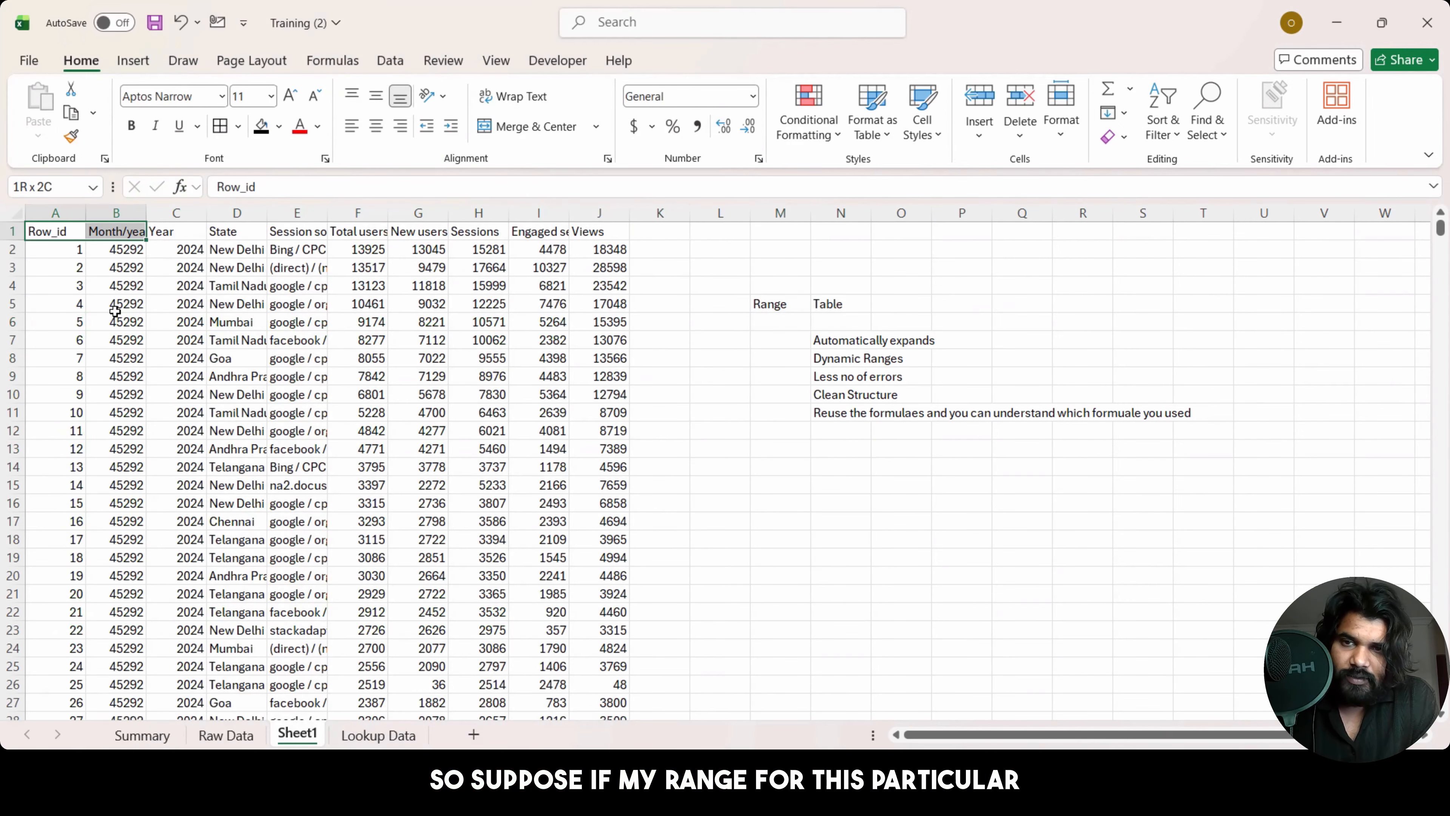
{"action": "key", "text": "shift+Right"}
{"action": "key", "text": "shift+Right"}
{"action": "key", "text": "shift+Right"}
{"action": "key", "text": "shift+Right"}
{"action": "key", "text": "shift+Down"}
{"action": "key", "text": "shift+Down"}
{"action": "key", "text": "shift+Down"}
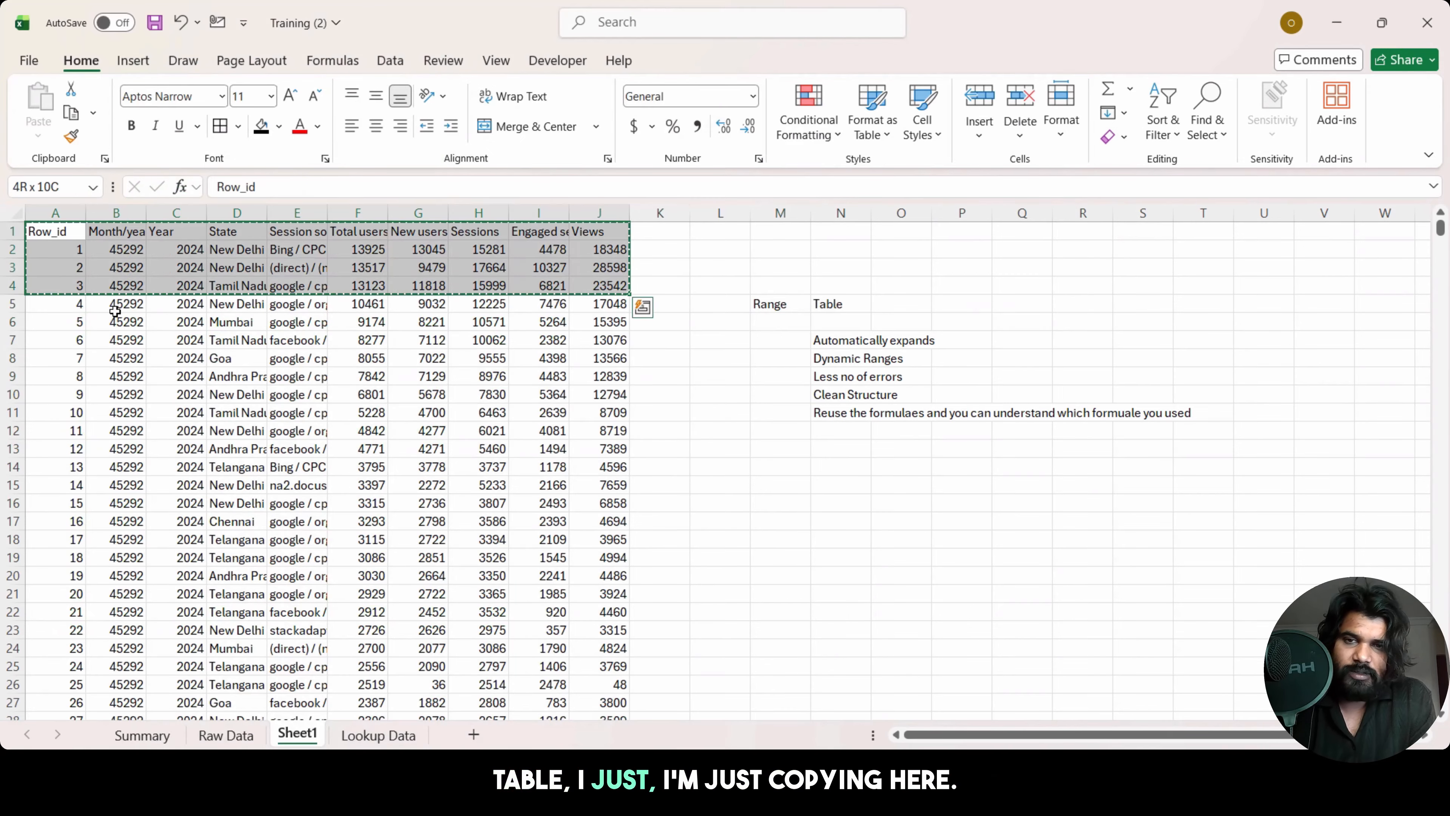
{"action": "key", "text": "Down"}
{"action": "key", "text": "Down"}
{"action": "key", "text": "Down"}
{"action": "key", "text": "Down"}
{"action": "key", "text": "Down"}
{"action": "key", "text": "Down"}
{"action": "key", "text": "Down"}
{"action": "key", "text": "Down"}
{"action": "key", "text": "Down"}
{"action": "key", "text": "Down"}
{"action": "key", "text": "Down"}
{"action": "key", "text": "Down"}
{"action": "key", "text": "Down"}
{"action": "key", "text": "Down"}
{"action": "key", "text": "Down"}
{"action": "key", "text": "Right"}
{"action": "key", "text": "Right"}
{"action": "key", "text": "Right"}
{"action": "key", "text": "Right"}
{"action": "key", "text": "Right"}
{"action": "key", "text": "Right"}
{"action": "key", "text": "Right"}
{"action": "key", "text": "Right"}
{"action": "key", "text": "Right"}
{"action": "key", "text": "Right"}
{"action": "key", "text": "Right"}
{"action": "key", "text": "Right"}
{"action": "key", "text": "Right"}
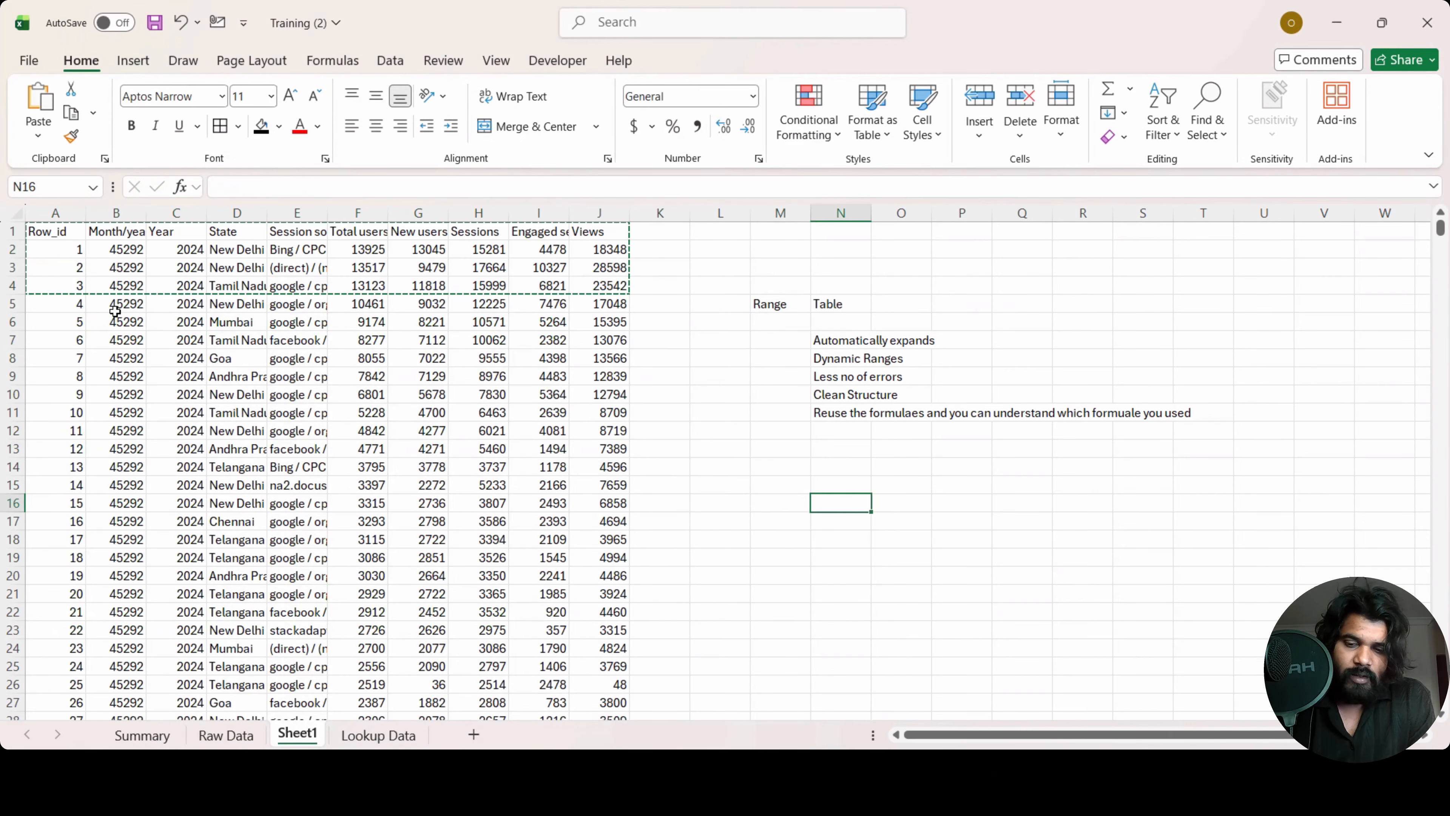
{"action": "key", "text": "ctrl+v"}
Step: Select the pasted sample range N16:W19 to check its extent from first to last cell
{"action": "key", "text": "shift+Right"}
{"action": "key", "text": "shift+Right"}
{"action": "key", "text": "shift+Right"}
{"action": "key", "text": "shift+Right"}
{"action": "key", "text": "shift+Right"}
{"action": "key", "text": "shift+Right"}
{"action": "key", "text": "shift+Right"}
{"action": "key", "text": "shift+Right"}
{"action": "key", "text": "shift+Right"}
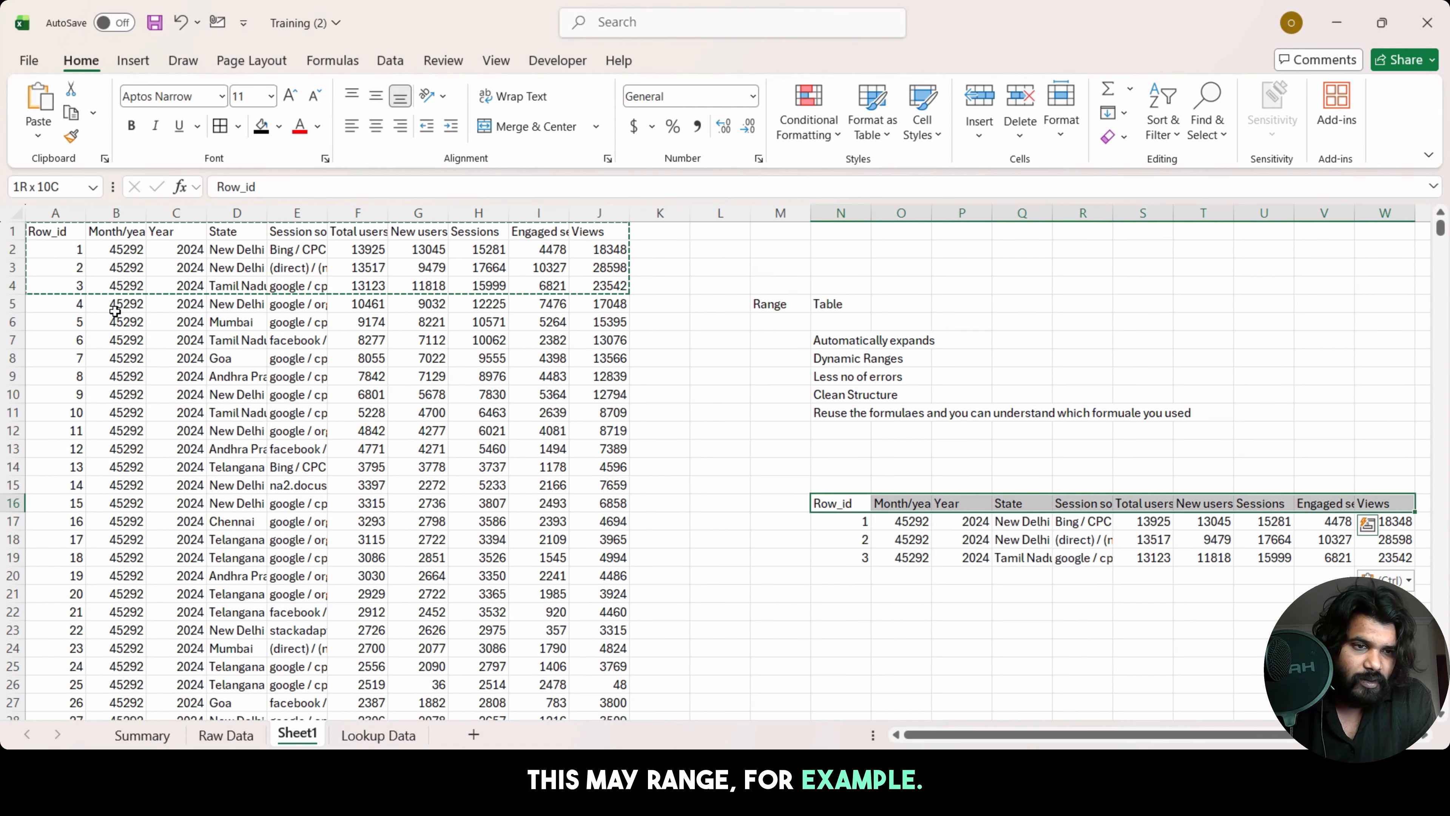
{"action": "key", "text": "shift+Down"}
{"action": "key", "text": "shift+Down"}
{"action": "key", "text": "shift+Down"}
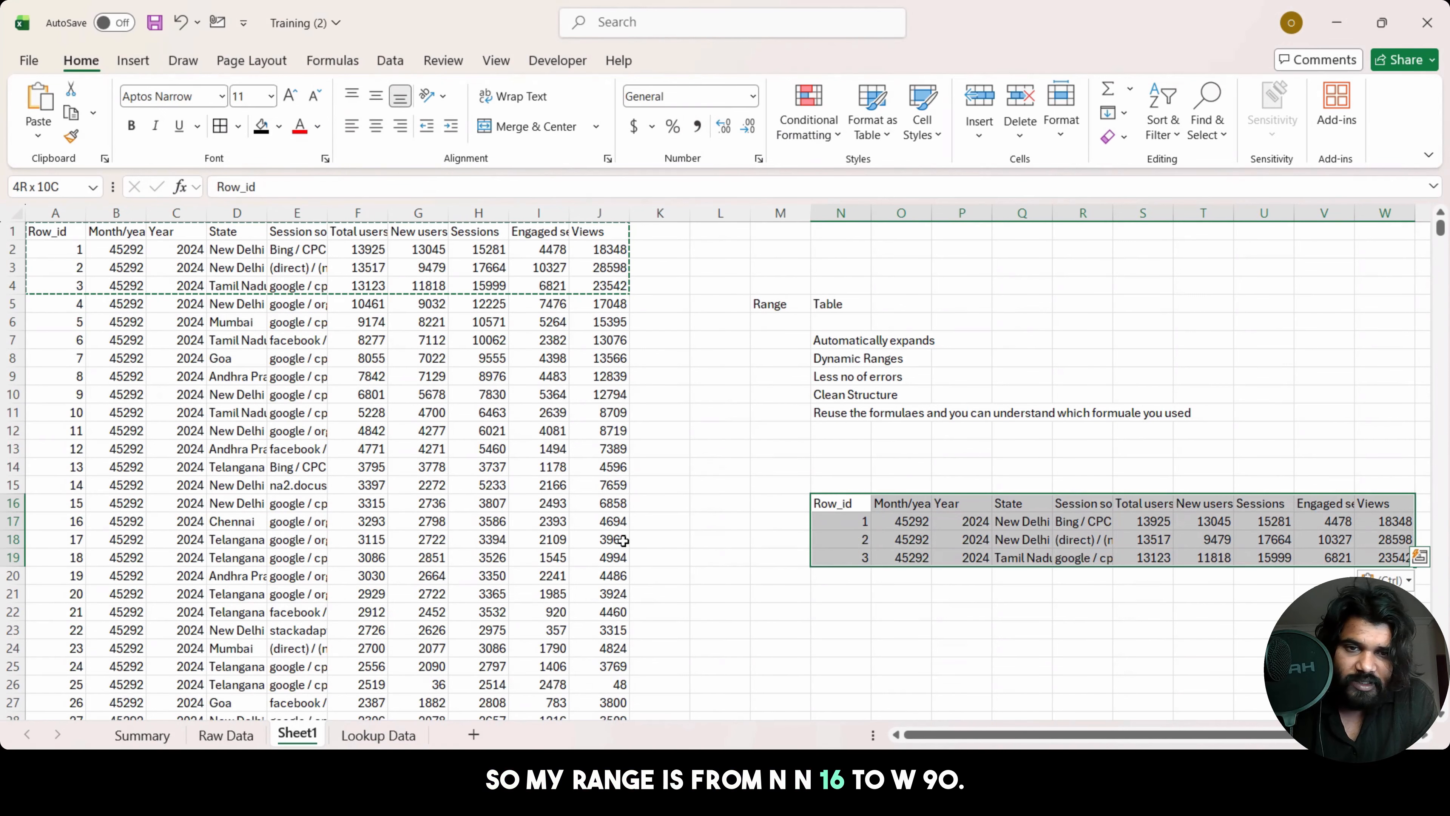
{"action": "left_click_drag", "start_coordinate": [1061, 735], "coordinate": [1077, 740]}
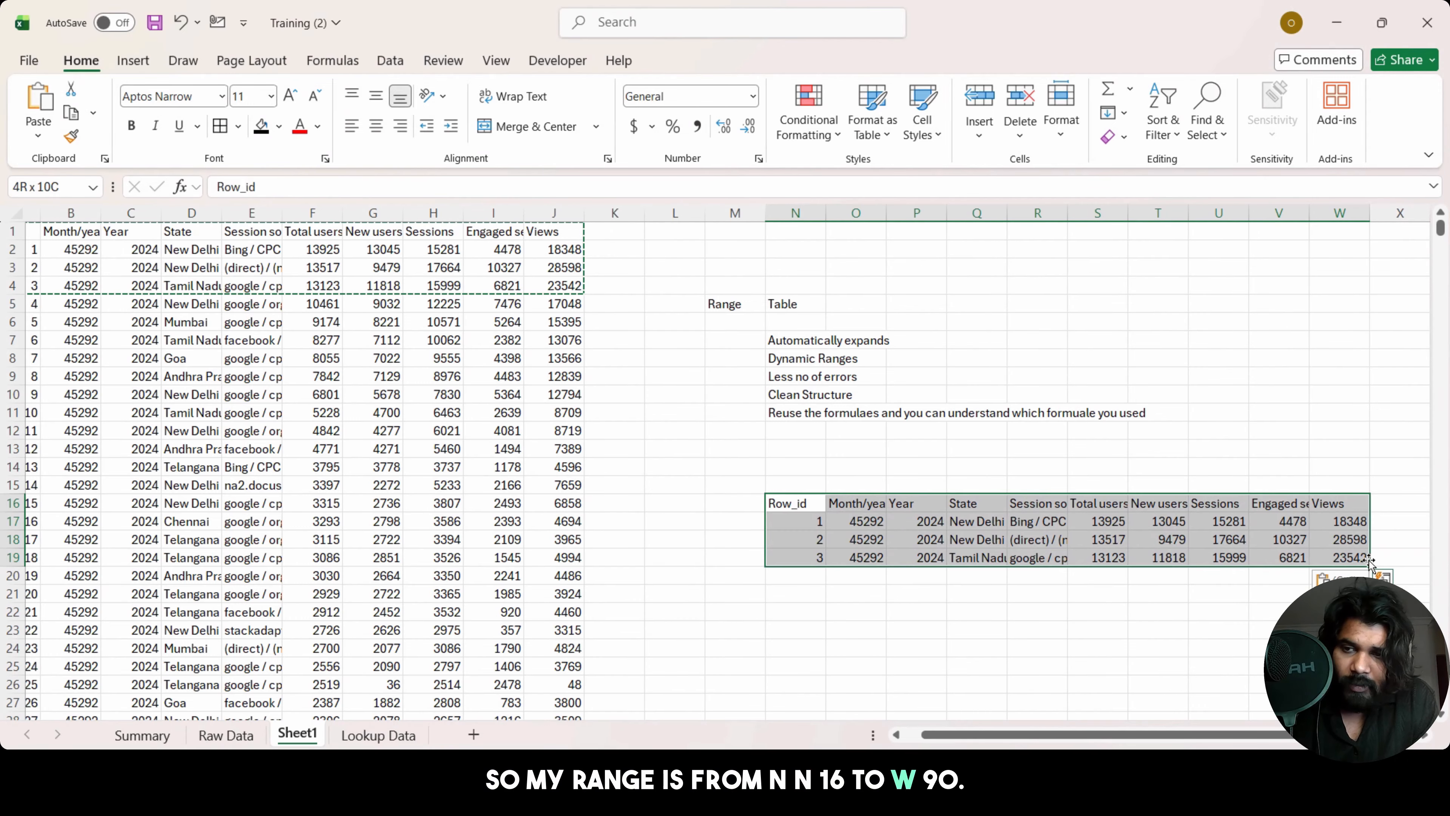
Step: Review the sample's Sessions and Engaged sessions headers, and fit column V's width to the Engaged sessions header
{"action": "left_click", "coordinate": [900, 551]}
{"action": "key", "text": "Up"}
{"action": "key", "text": "Up"}
{"action": "key", "text": "Right"}
{"action": "key", "text": "Right"}
{"action": "key", "text": "Right"}
{"action": "key", "text": "Right"}
{"action": "key", "text": "Right"}
{"action": "key", "text": "Right"}
{"action": "key", "text": "Right"}
{"action": "key", "text": "Right"}
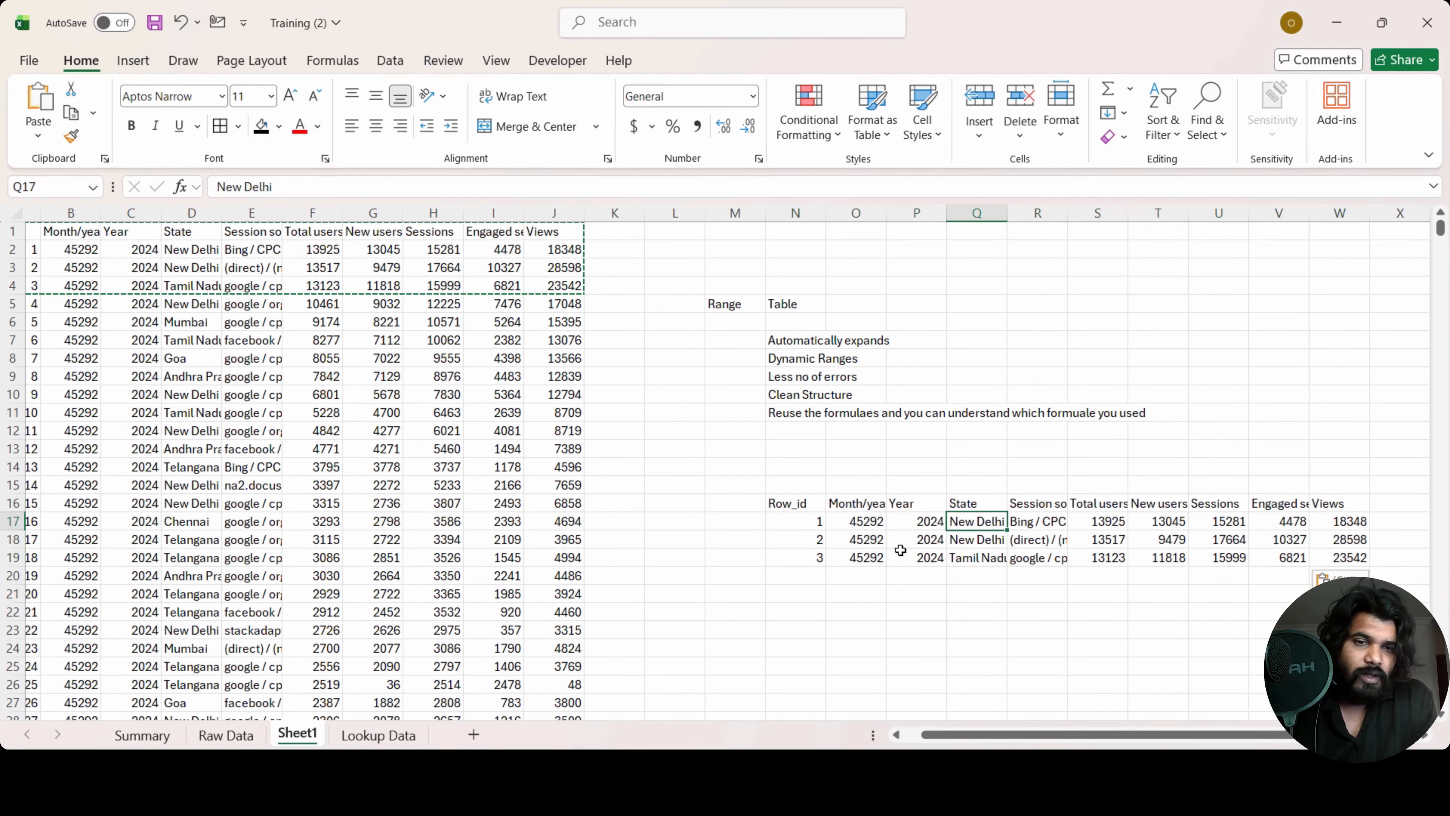
{"action": "key", "text": "Left"}
{"action": "key", "text": "Left"}
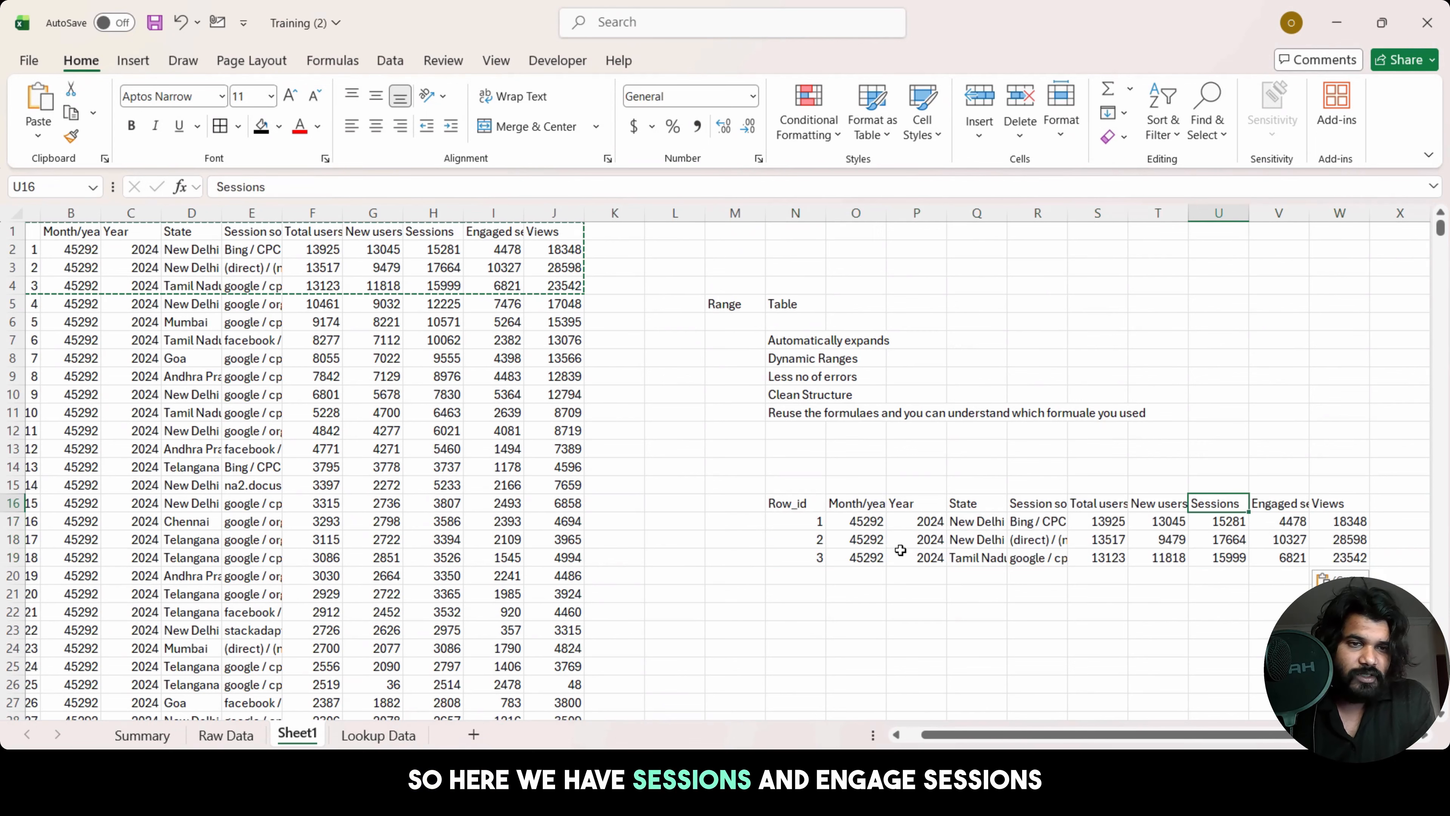
{"action": "key", "text": "Right"}
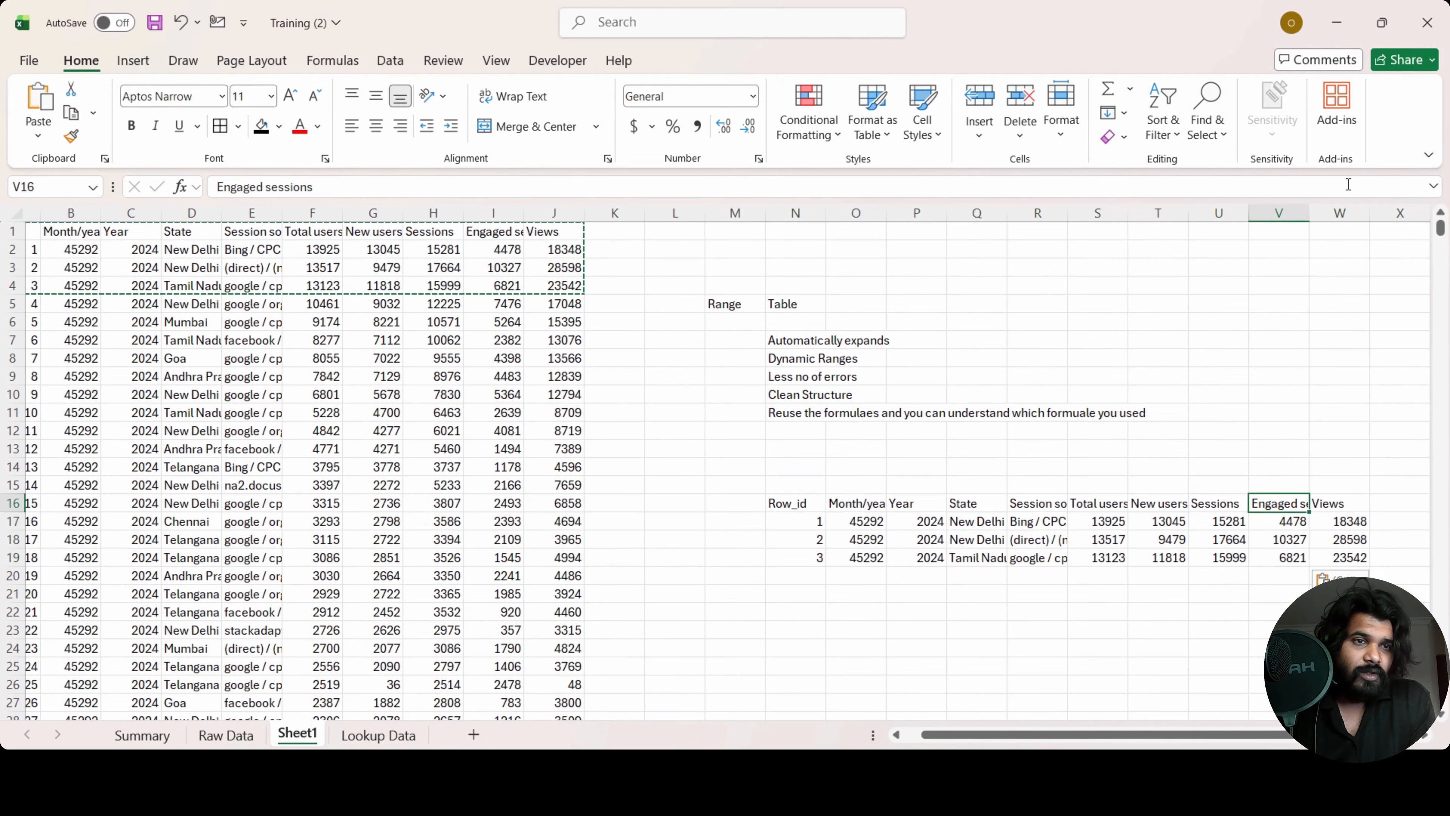
{"action": "double_click", "coordinate": [1308, 214]}
Step: Add the column header "Engagement Rate" in X16, beside the sample's Views column
{"action": "key", "text": "Right"}
{"action": "key", "text": "Right"}
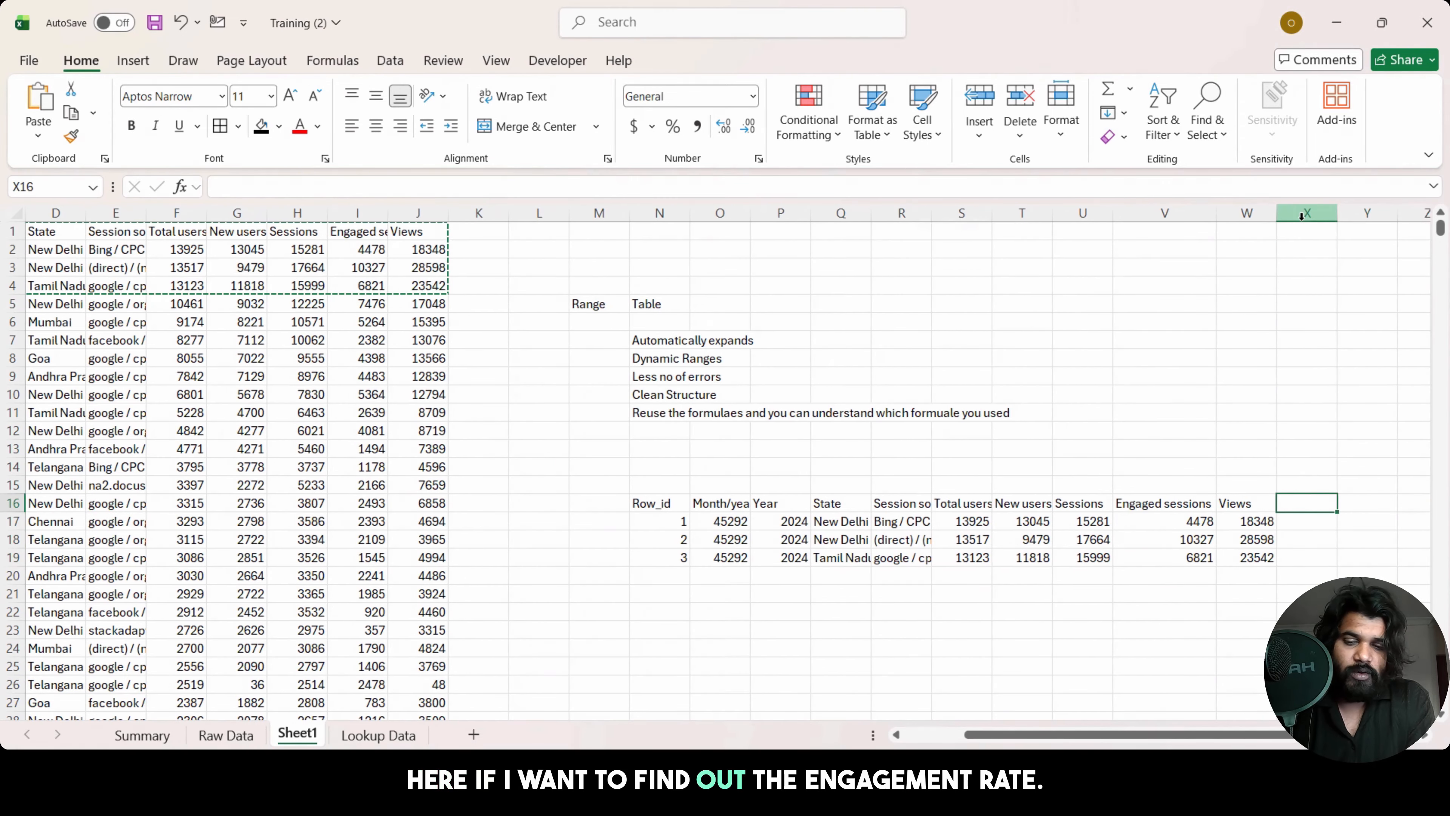
{"action": "type", "text": "Engagement Ra"}
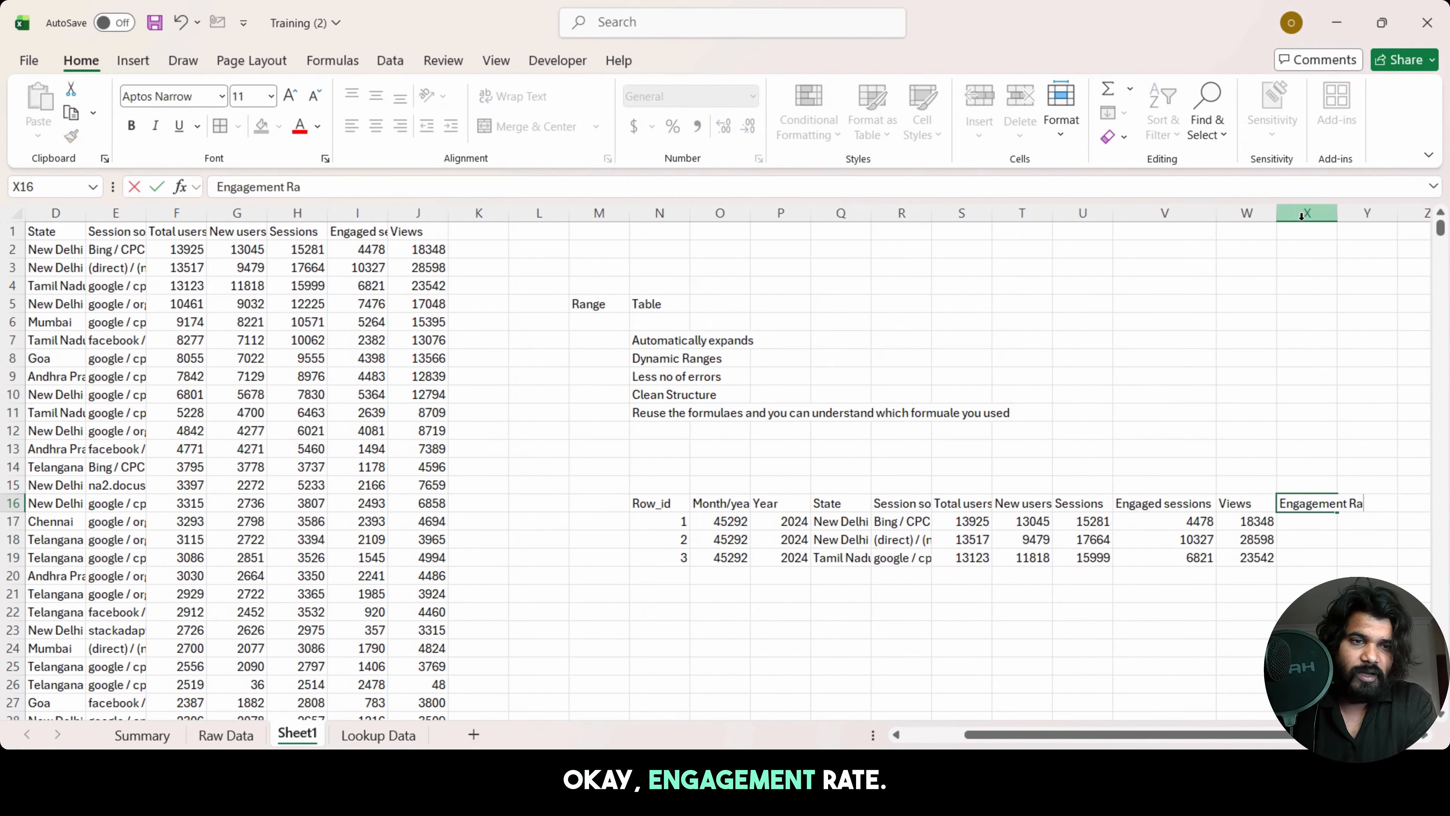
{"action": "type", "text": "te"}
{"action": "key", "text": "Return"}
Step: Calculate the first record's engagement rate in X17 as engaged sessions divided by sessions, using =V17/U17
{"action": "type", "text": "="}
{"action": "key", "text": "Left"}
{"action": "key", "text": "Left"}
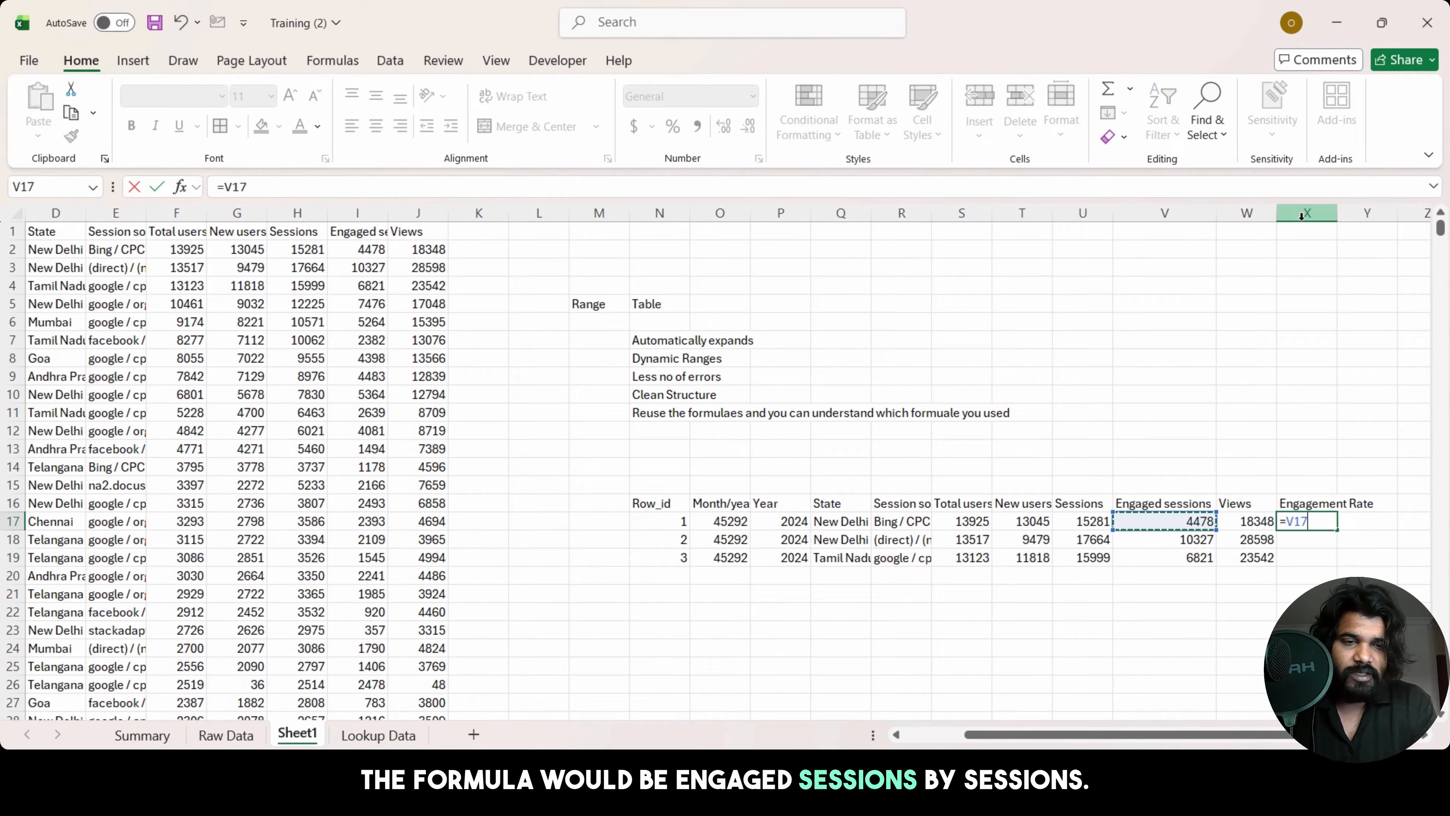
{"action": "type", "text": "/"}
{"action": "key", "text": "Left"}
{"action": "key", "text": "Left"}
{"action": "key", "text": "Left"}
{"action": "key", "text": "Return"}
{"action": "key", "text": "Up"}
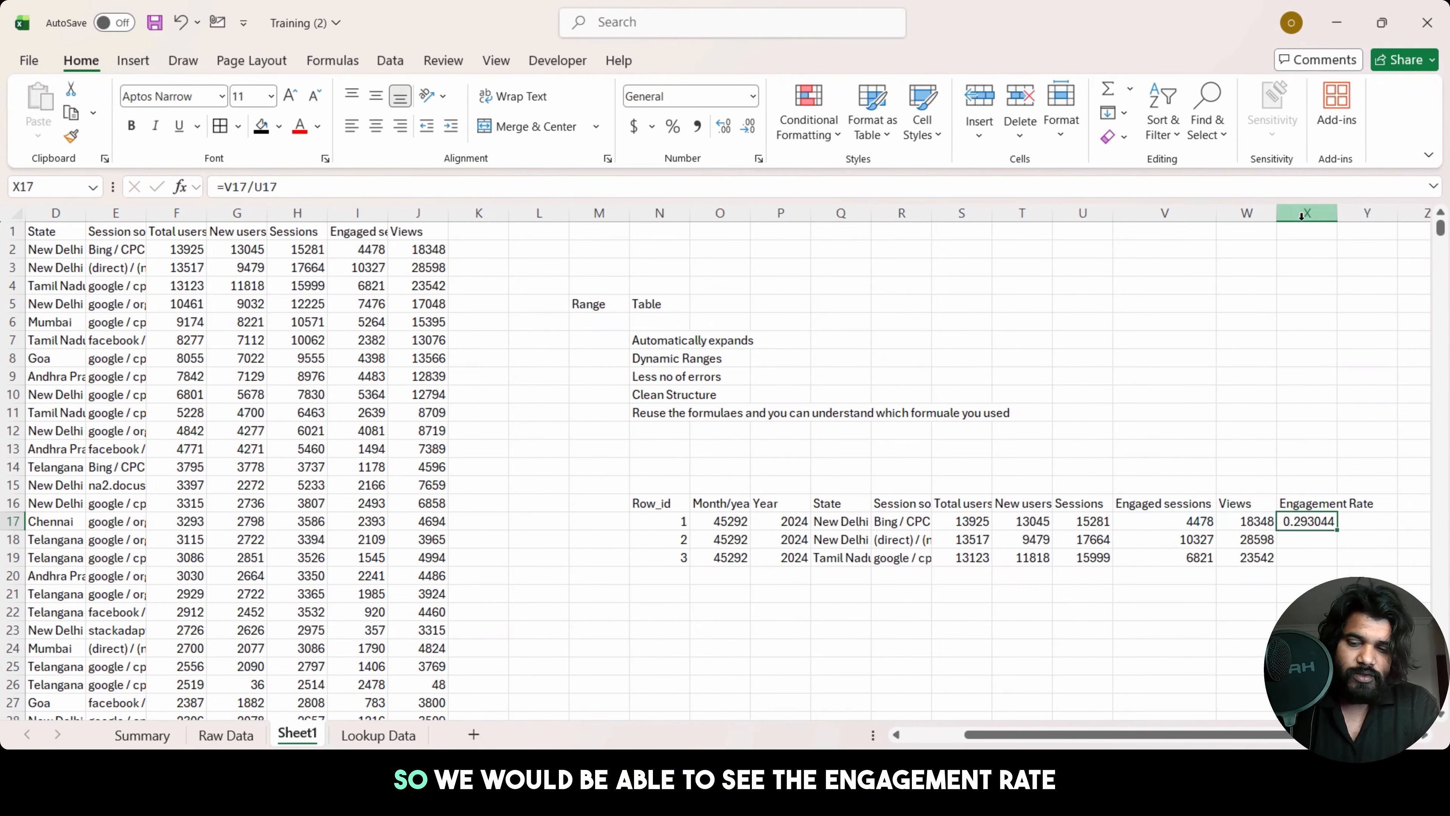
Step: Copy the engagement rate formula from X17 to the remaining two sample records in X18:X19
{"action": "key", "text": "Down"}
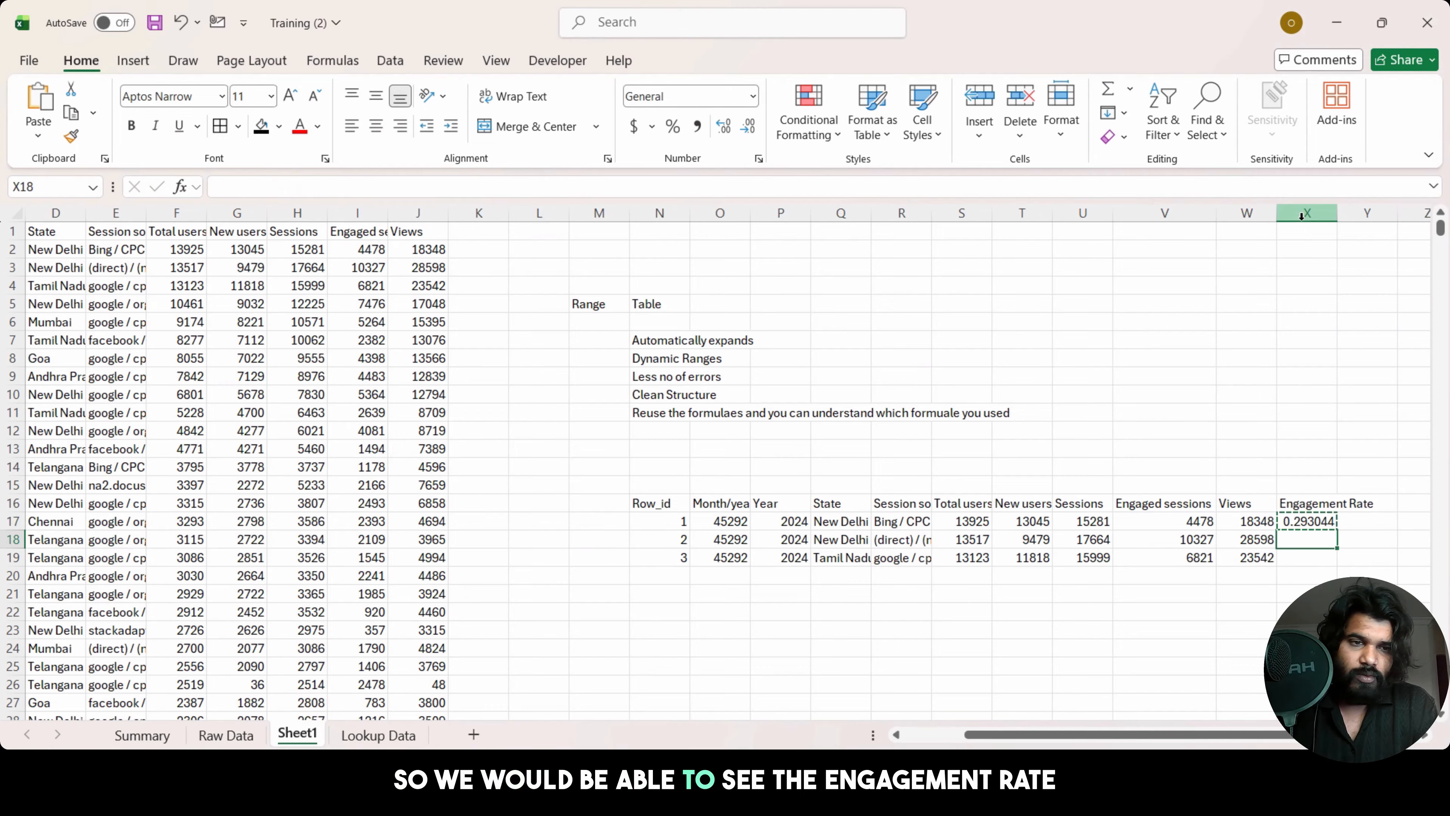
{"action": "key", "text": "ctrl+v"}
{"action": "key", "text": "shift+Up"}
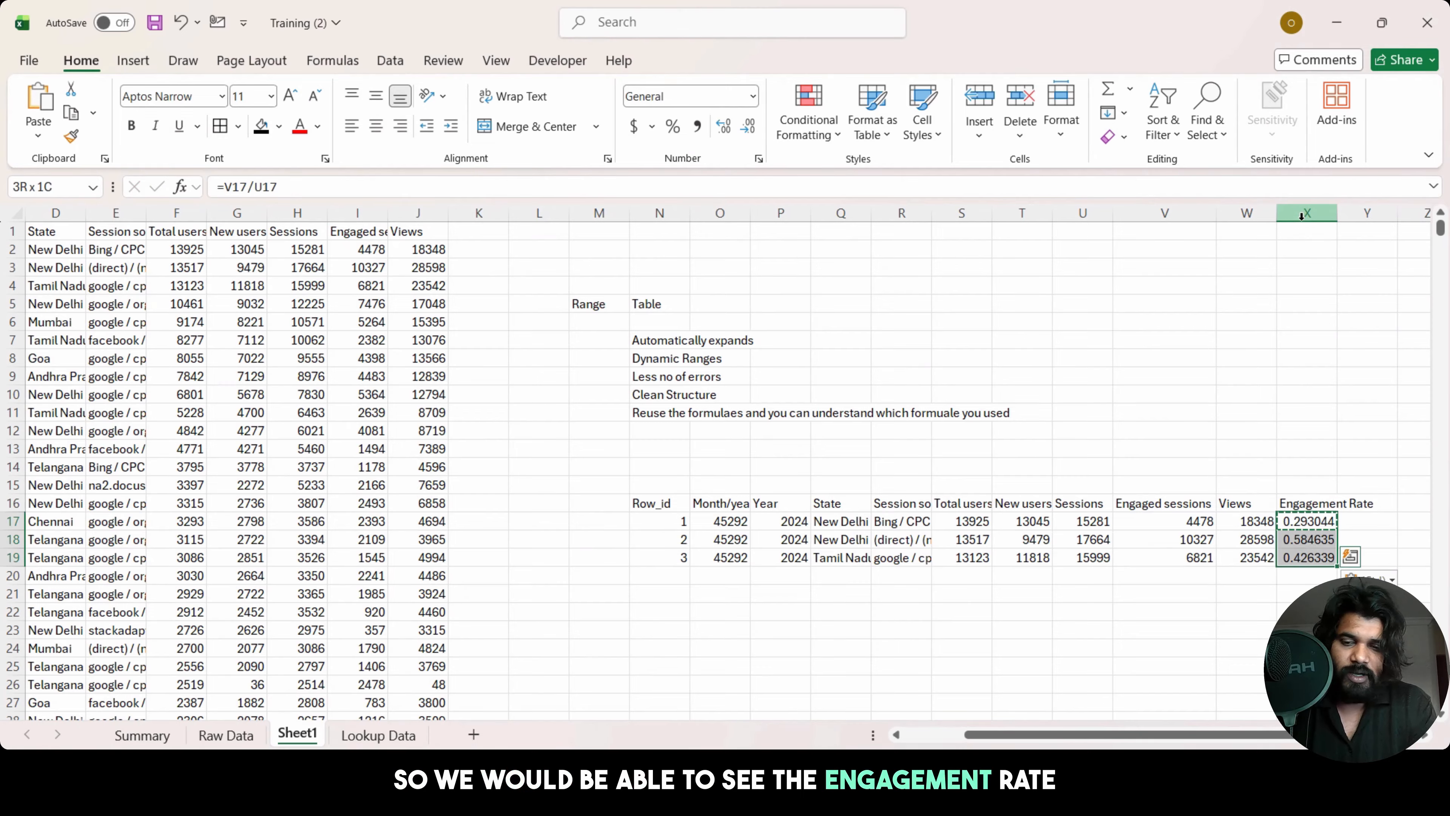
Step: Format the sample's engagement rates in X17:X19 as percentages
{"action": "key", "text": "ctrl+shift+5"}
{"action": "key", "text": "Up"}
Step: Review the sample's column headers, the engagement rate formula in X17 and the extent of the sample range
{"action": "key", "text": "Left"}
{"action": "key", "text": "Left"}
{"action": "key", "text": "Left"}
{"action": "key", "text": "Left"}
{"action": "key", "text": "Left"}
{"action": "key", "text": "Left"}
{"action": "key", "text": "Left"}
{"action": "key", "text": "Left"}
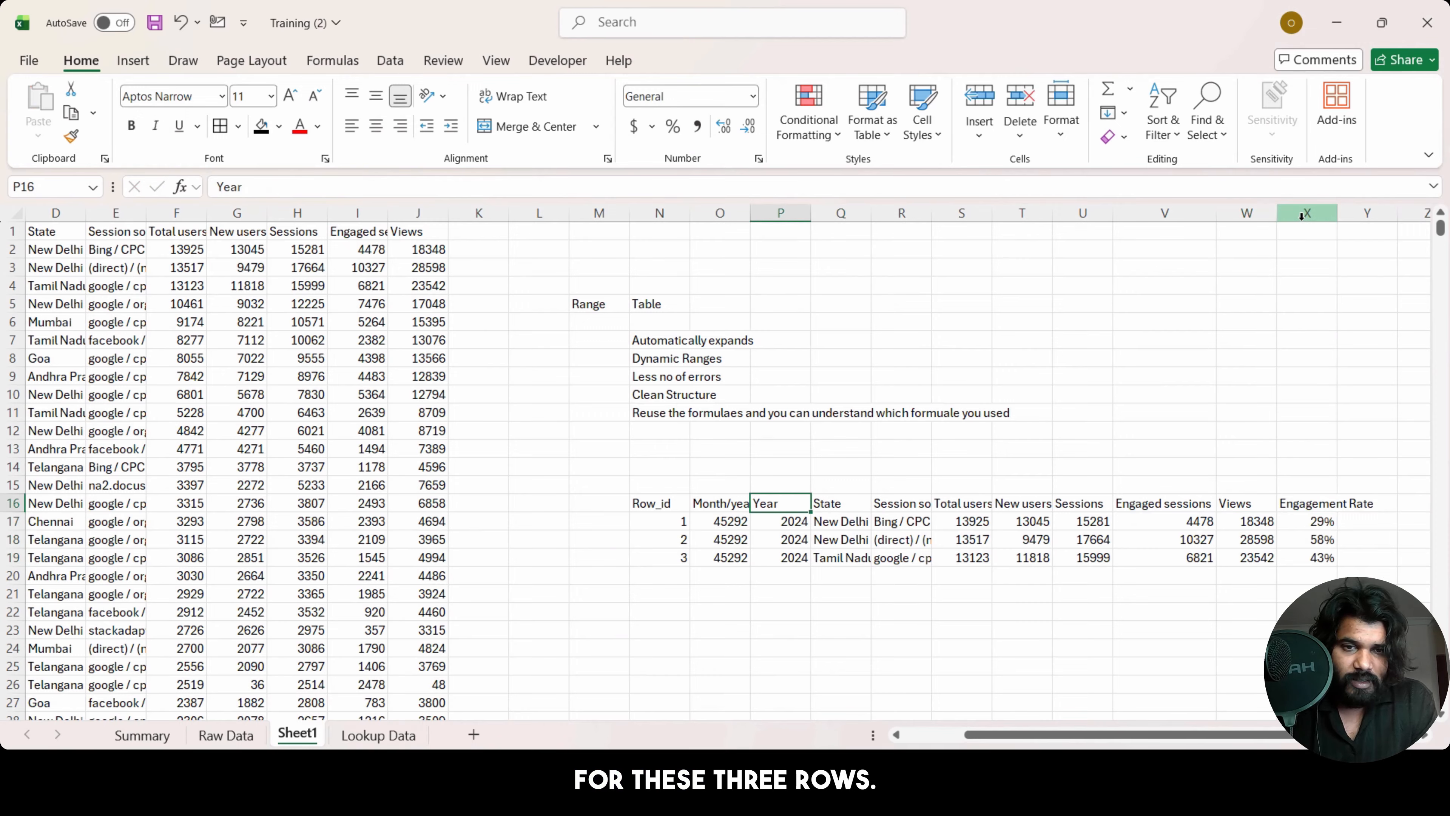
{"action": "key", "text": "Right"}
{"action": "key", "text": "Left"}
{"action": "key", "text": "Left"}
{"action": "key", "text": "Left"}
{"action": "key", "text": "Right"}
{"action": "key", "text": "Right"}
{"action": "key", "text": "Right"}
{"action": "key", "text": "Right"}
{"action": "key", "text": "Right"}
{"action": "key", "text": "Right"}
{"action": "key", "text": "Right"}
{"action": "key", "text": "Right"}
{"action": "key", "text": "Right"}
{"action": "key", "text": "Right"}
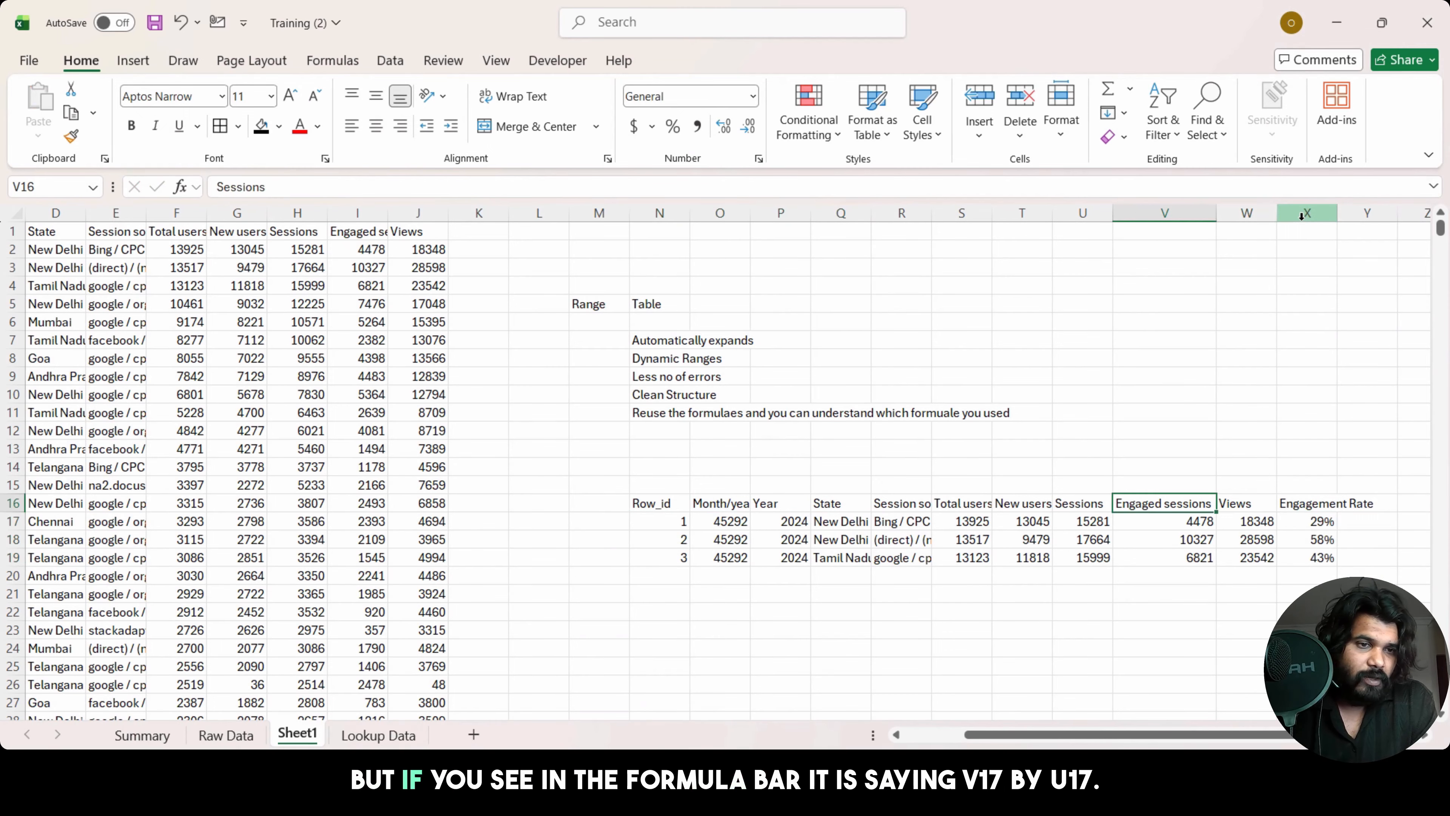
{"action": "key", "text": "Down"}
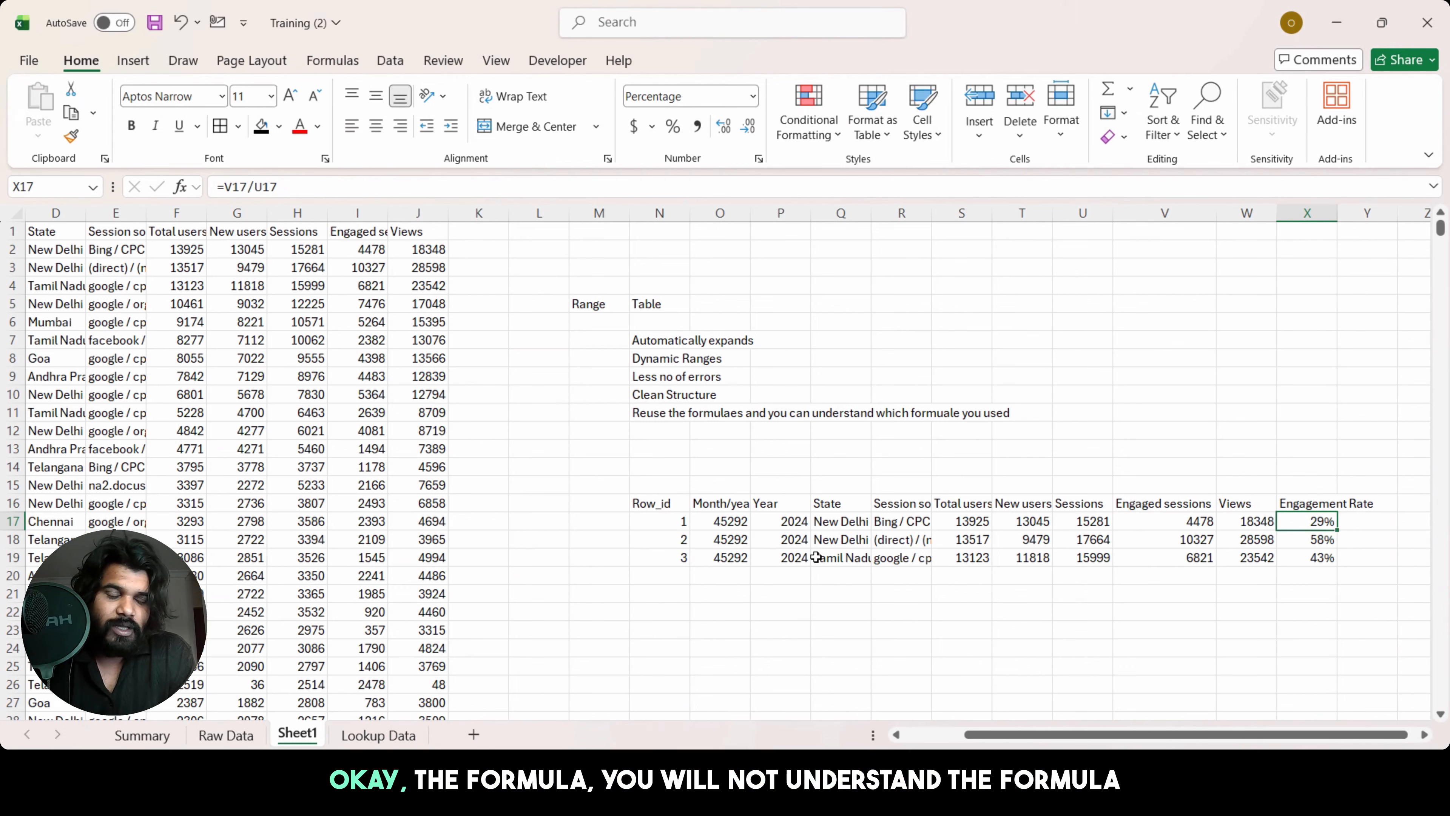
{"action": "mouse_move", "coordinate": [653, 486]}
{"action": "left_mouse_down"}
{"action": "mouse_move", "coordinate": [634, 482]}
{"action": "mouse_move", "coordinate": [1239, 625]}
{"action": "mouse_move", "coordinate": [1310, 615]}
{"action": "mouse_move", "coordinate": [1325, 583]}
{"action": "left_mouse_up"}
{"action": "left_click", "coordinate": [1164, 605]}
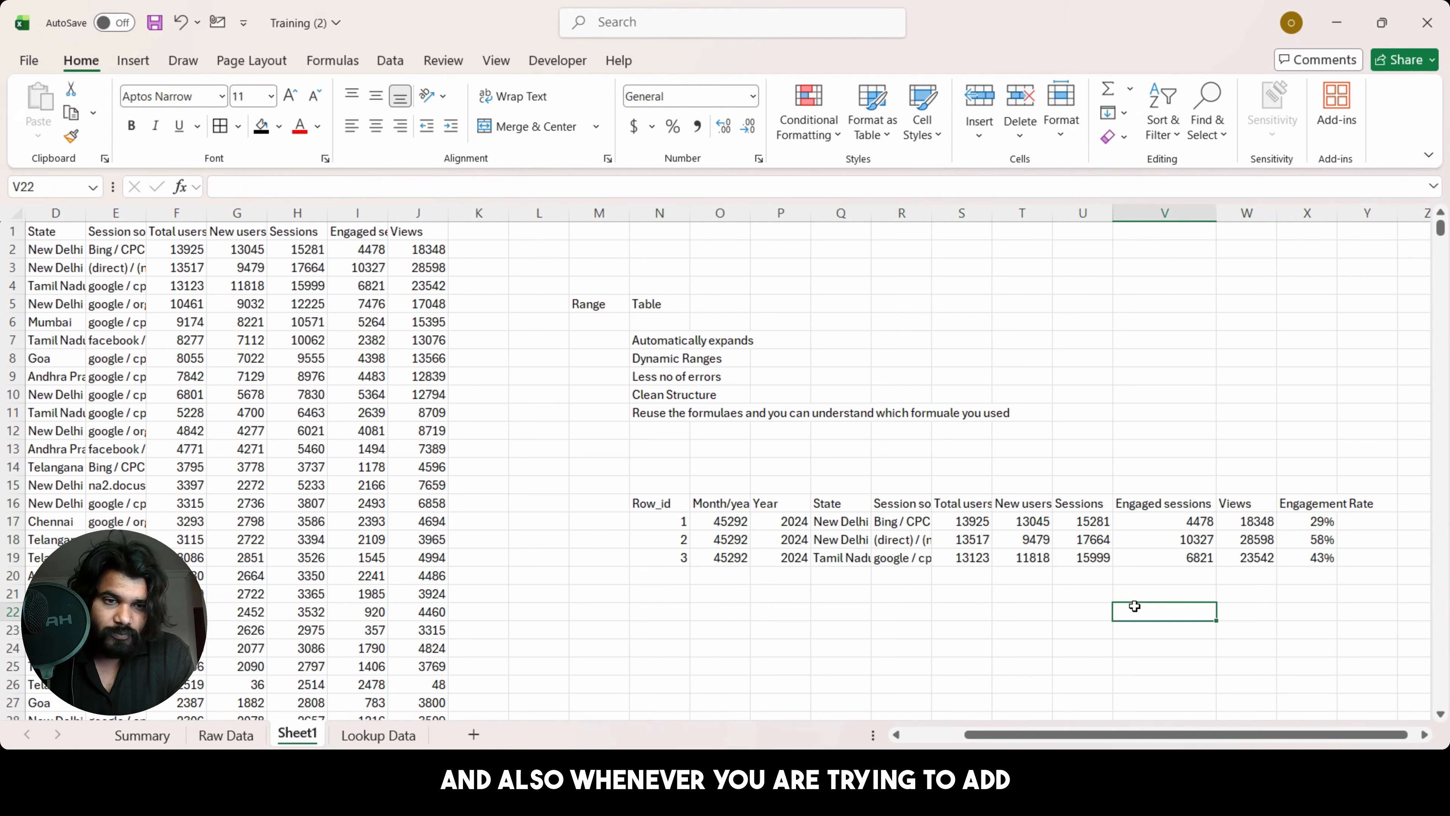
Step: Duplicate the sample's third record, N19:W19, into row 20 without its engagement rate
{"action": "left_click", "coordinate": [673, 582]}
{"action": "key", "text": "Up"}
{"action": "key", "text": "shift+Right"}
{"action": "key", "text": "shift+Right"}
{"action": "key", "text": "shift+Right"}
{"action": "key", "text": "shift+Right"}
{"action": "key", "text": "shift+Right"}
{"action": "key", "text": "shift+Right"}
{"action": "key", "text": "shift+Right"}
{"action": "key", "text": "shift+Right"}
{"action": "key", "text": "shift+Right"}
{"action": "key", "text": "shift+Right"}
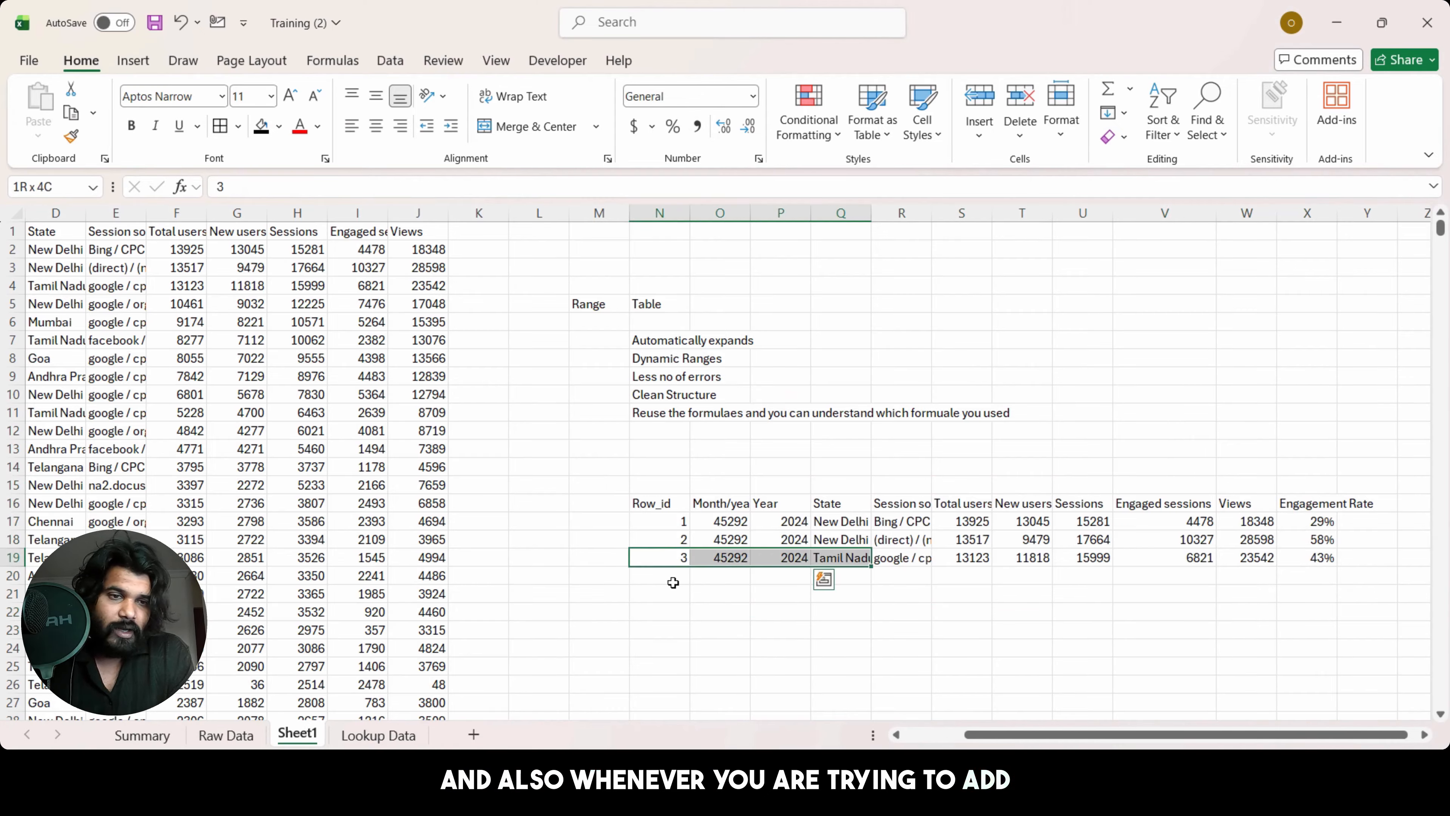
{"action": "key", "text": "shift+Left"}
{"action": "key", "text": "ctrl+c"}
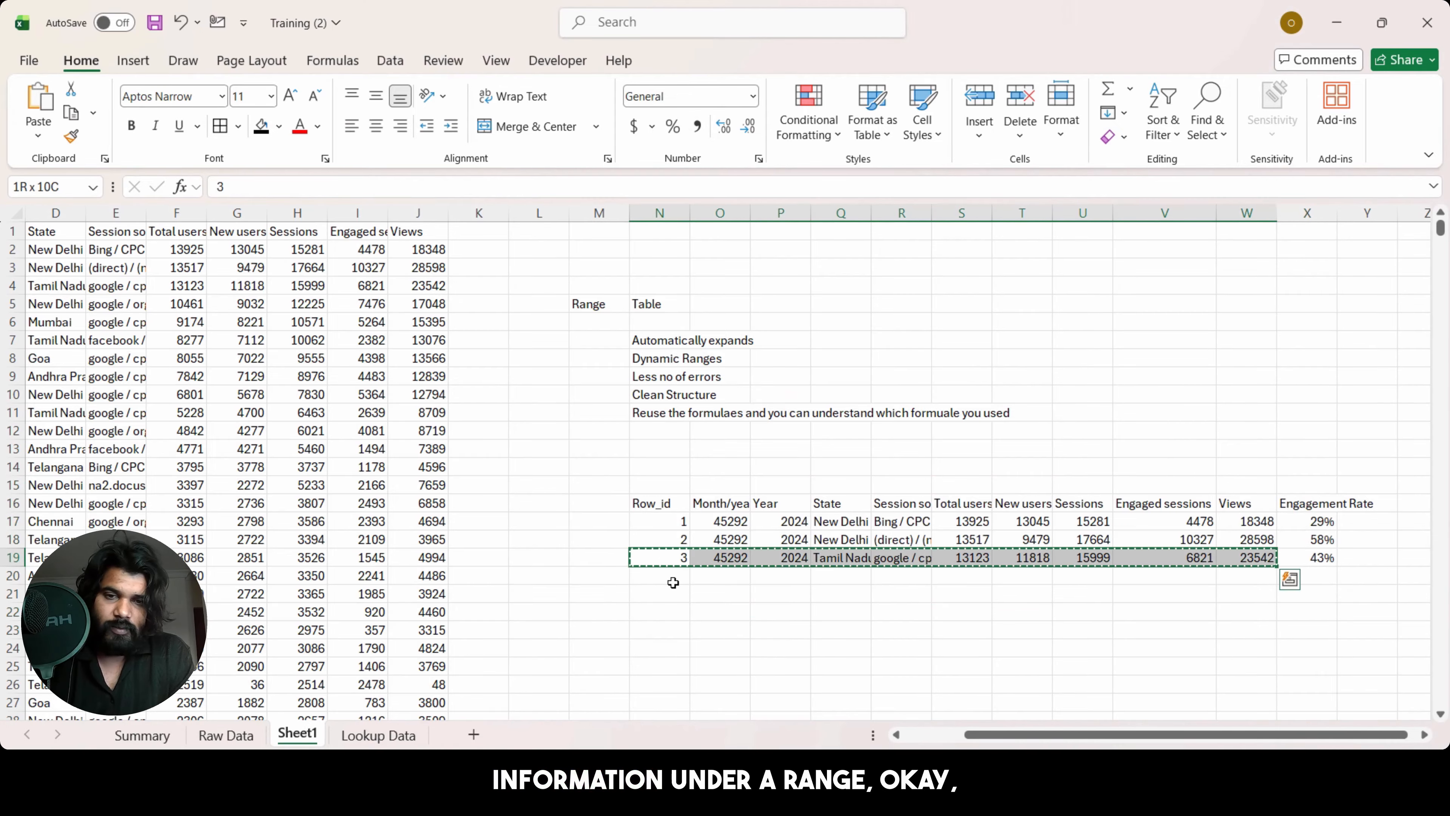
{"action": "key", "text": "ctrl+q"}
{"action": "left_click", "coordinate": [673, 581]}
{"action": "key", "text": "ctrl+v"}
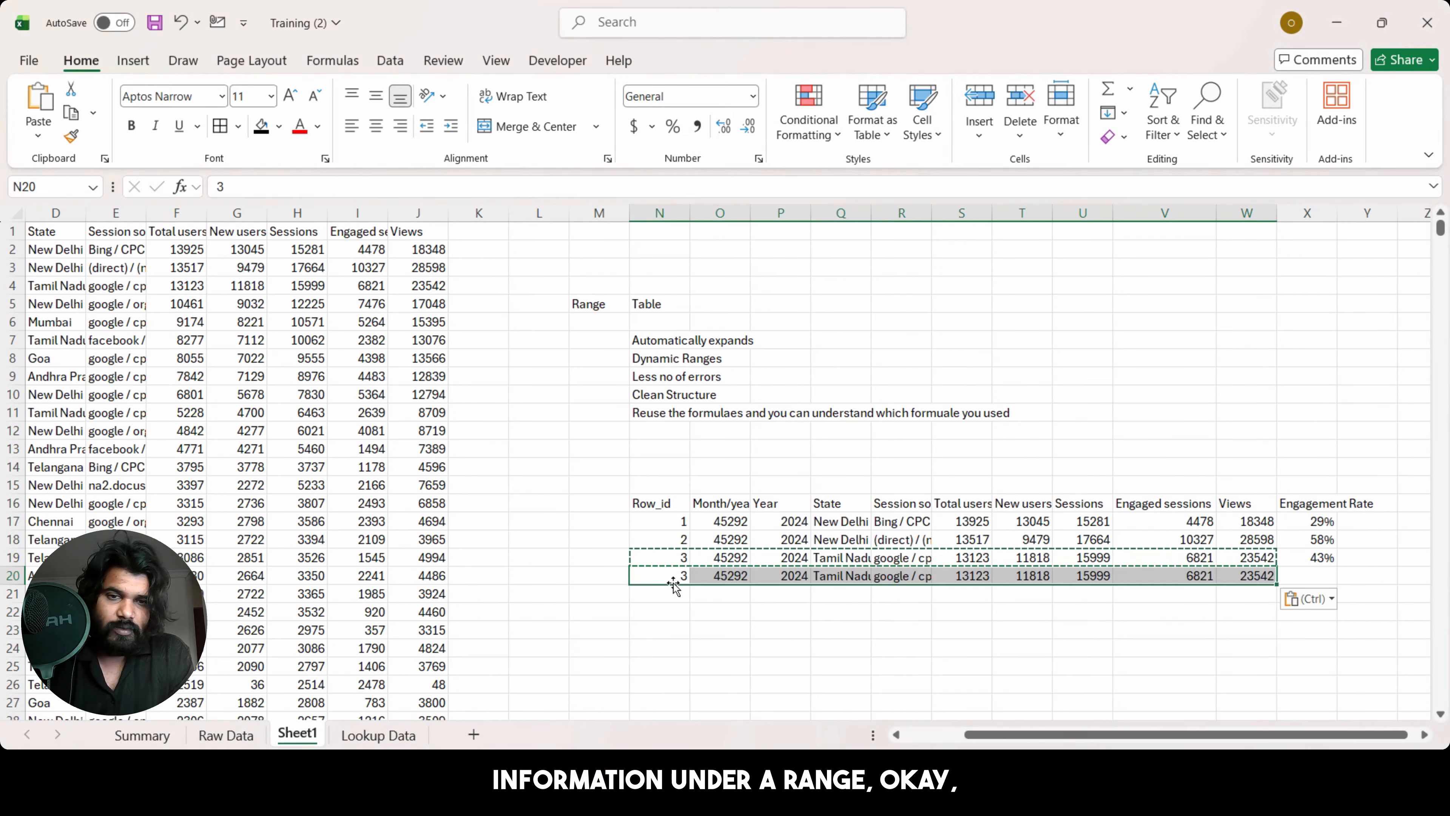
Step: Copy the engagement rate formula from X19 to the added record in X20
{"action": "key", "text": "Up"}
{"action": "key", "text": "Right"}
{"action": "key", "text": "Right"}
{"action": "key", "text": "Right"}
{"action": "key", "text": "Right"}
{"action": "key", "text": "Right"}
{"action": "key", "text": "Escape"}
{"action": "key", "text": "Right"}
{"action": "key", "text": "Right"}
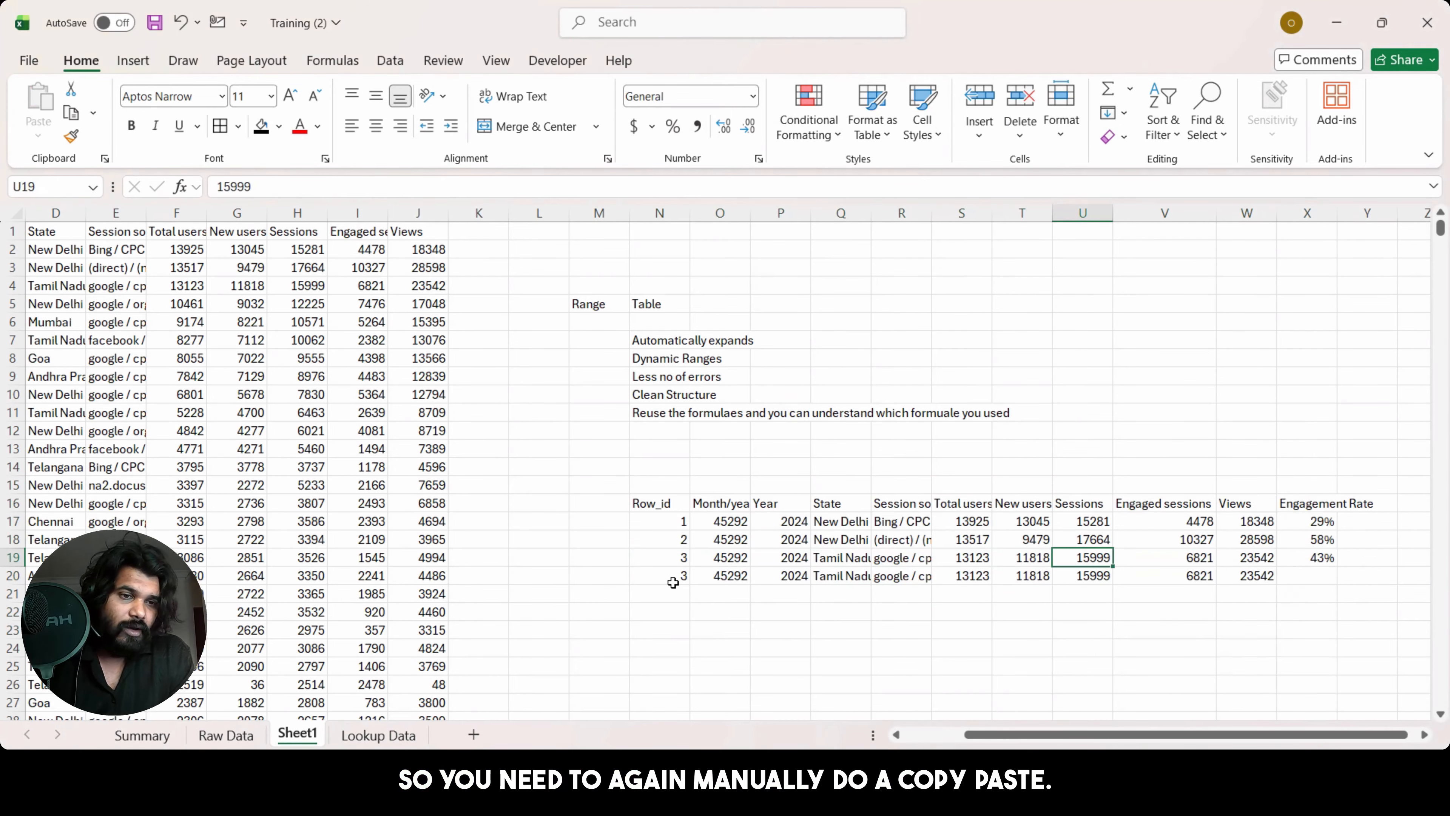
{"action": "key", "text": "Right"}
{"action": "key", "text": "Right"}
{"action": "key", "text": "Right"}
{"action": "key", "text": "ctrl+c"}
{"action": "key", "text": "Down"}
{"action": "key", "text": "ctrl+v"}
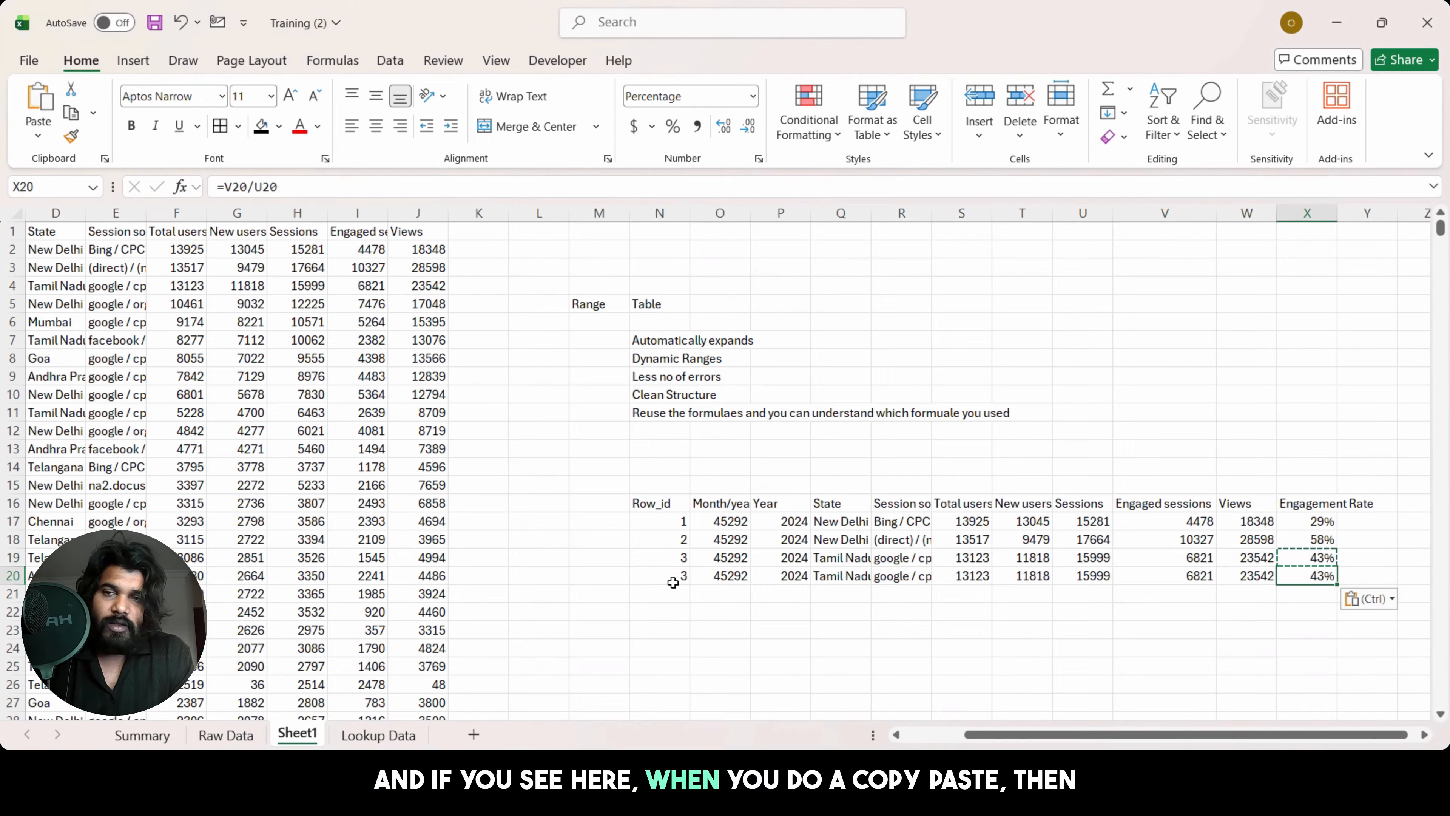
{"action": "key", "text": "Escape"}
Step: Review the sample's engagement rate formulas and the layout of the whole range N16:X20
{"action": "key", "text": "Up"}
{"action": "key", "text": "Up"}
{"action": "key", "text": "Up"}
{"action": "key", "text": "Up"}
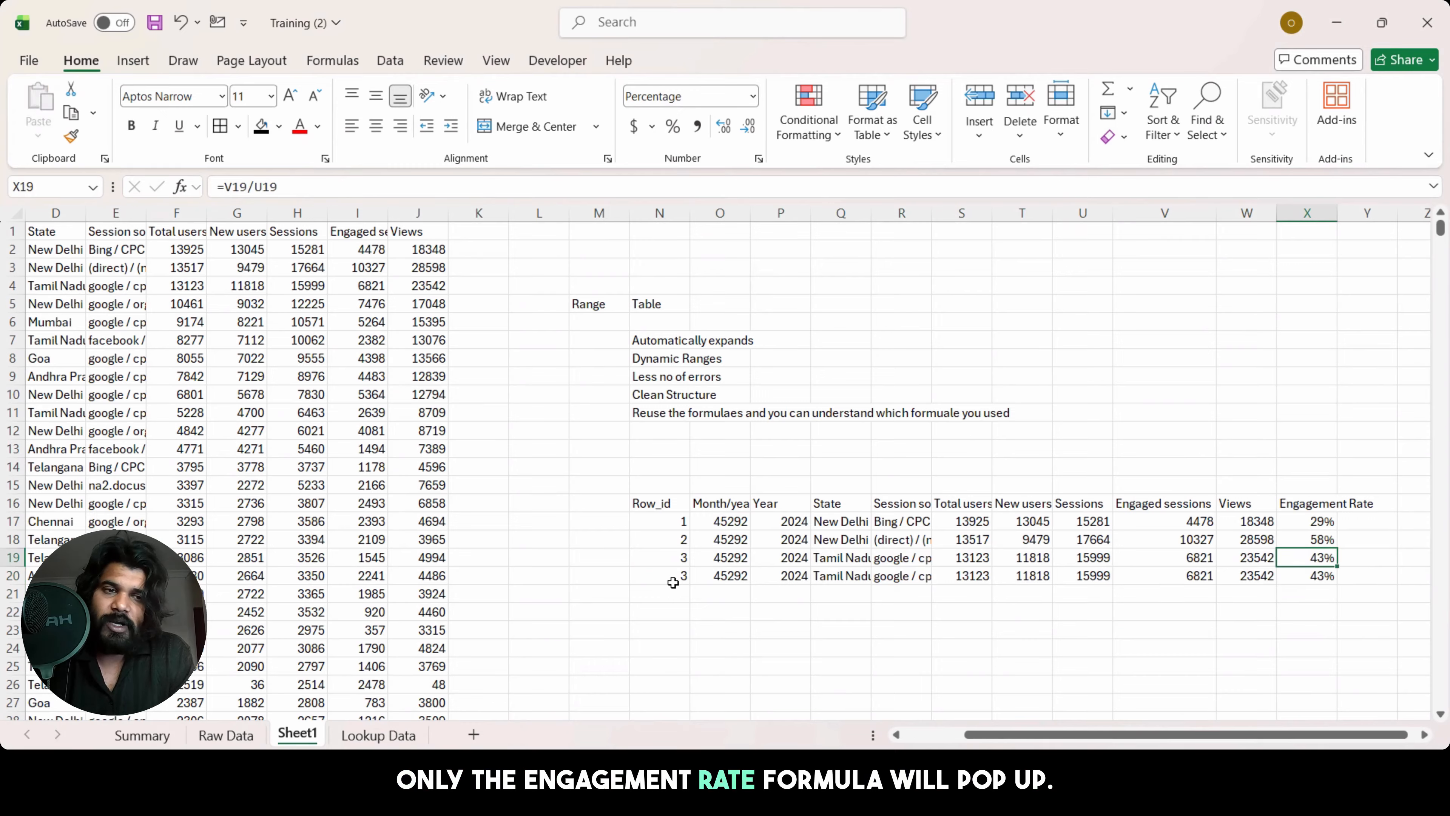
{"action": "key", "text": "Left"}
{"action": "key", "text": "ctrl+Left"}
{"action": "key", "text": "ctrl+shift+Right"}
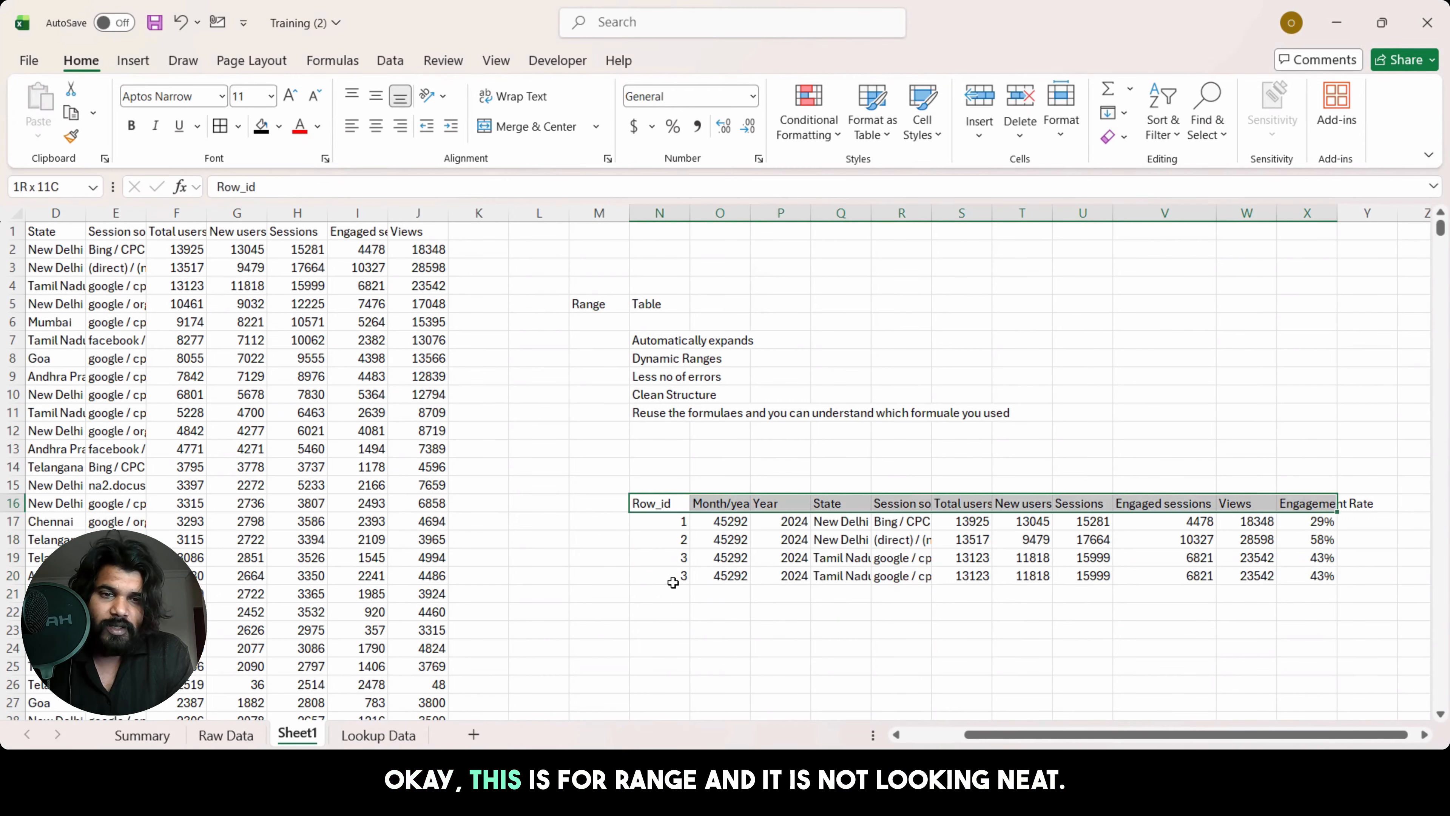
{"action": "key", "text": "shift+Down"}
{"action": "key", "text": "shift+Down"}
{"action": "key", "text": "Down"}
{"action": "key", "text": "Up"}
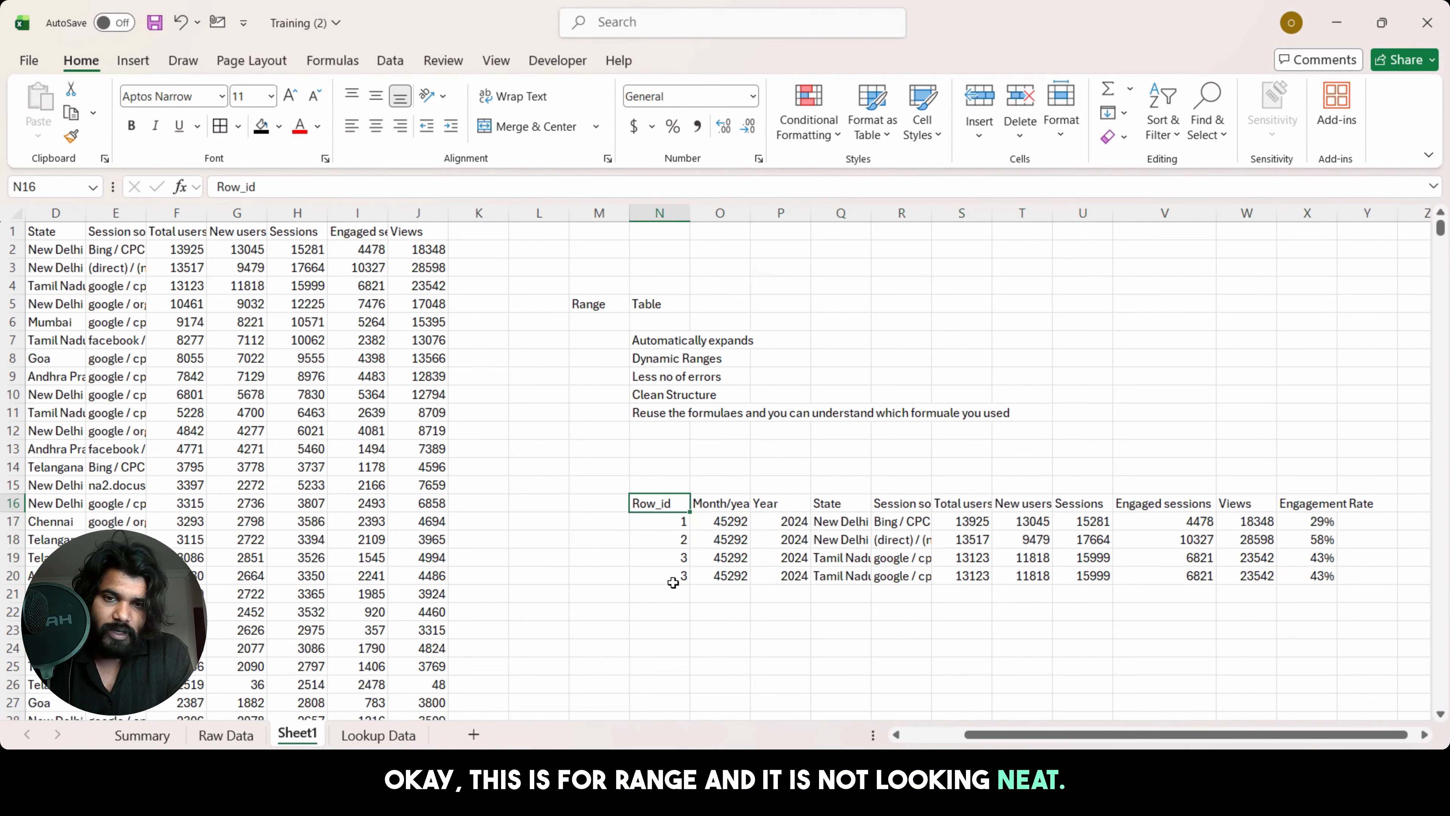
{"action": "key", "text": "shift+Right"}
{"action": "key", "text": "shift+Right"}
{"action": "key", "text": "shift+Right"}
{"action": "key", "text": "shift+Right"}
{"action": "key", "text": "shift+Right"}
{"action": "key", "text": "shift+Right"}
{"action": "key", "text": "shift+Right"}
{"action": "key", "text": "shift+Right"}
{"action": "key", "text": "shift+Right"}
{"action": "key", "text": "shift+Right"}
{"action": "key", "text": "shift+Down"}
{"action": "key", "text": "shift+Down"}
{"action": "key", "text": "shift+Down"}
{"action": "key", "text": "shift+Down"}
{"action": "key", "text": "Up"}
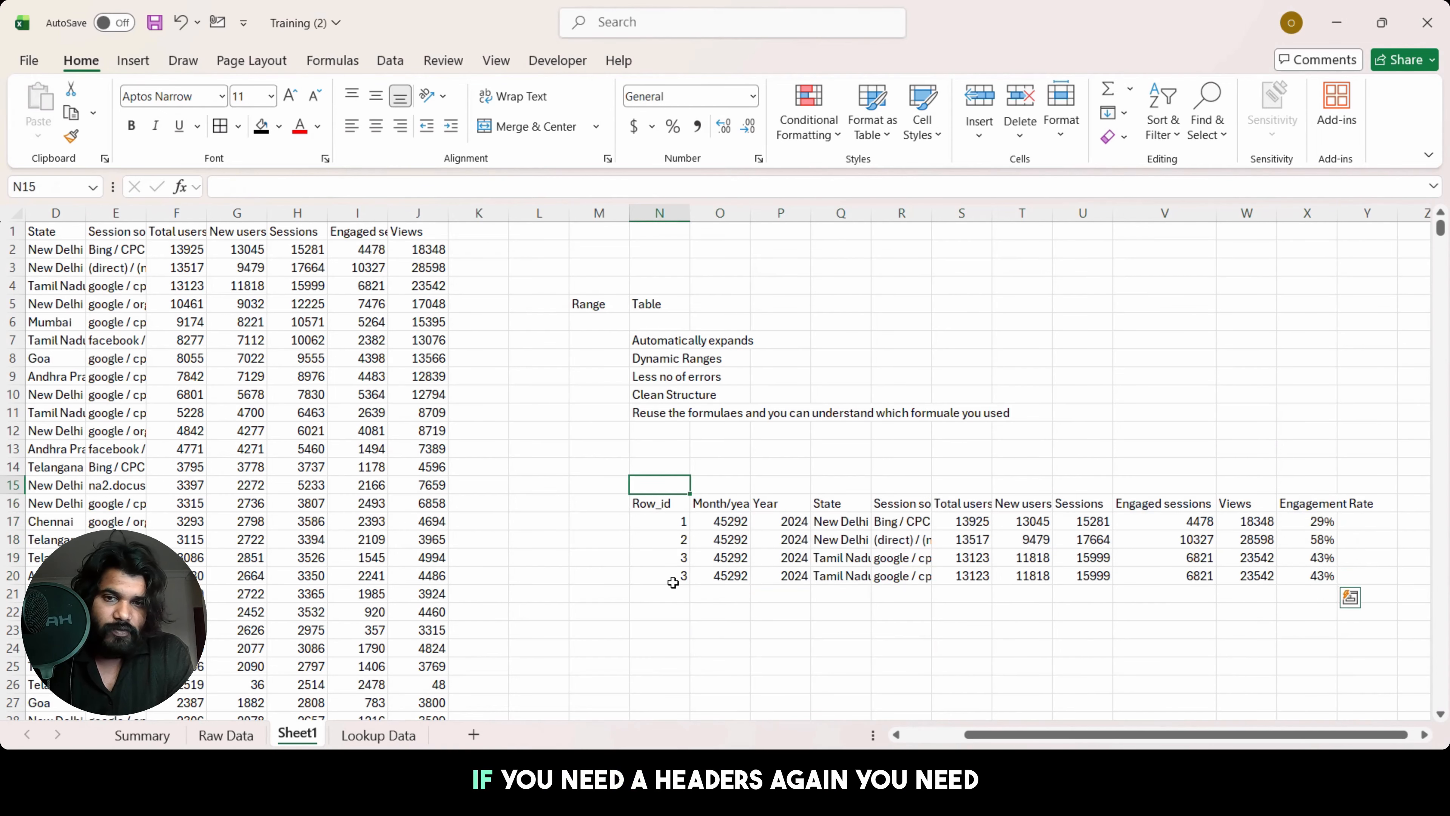
Step: Add filters to the sample's header row N16:X16
{"action": "key", "text": "Down"}
{"action": "key", "text": "ctrl+shift+Right"}
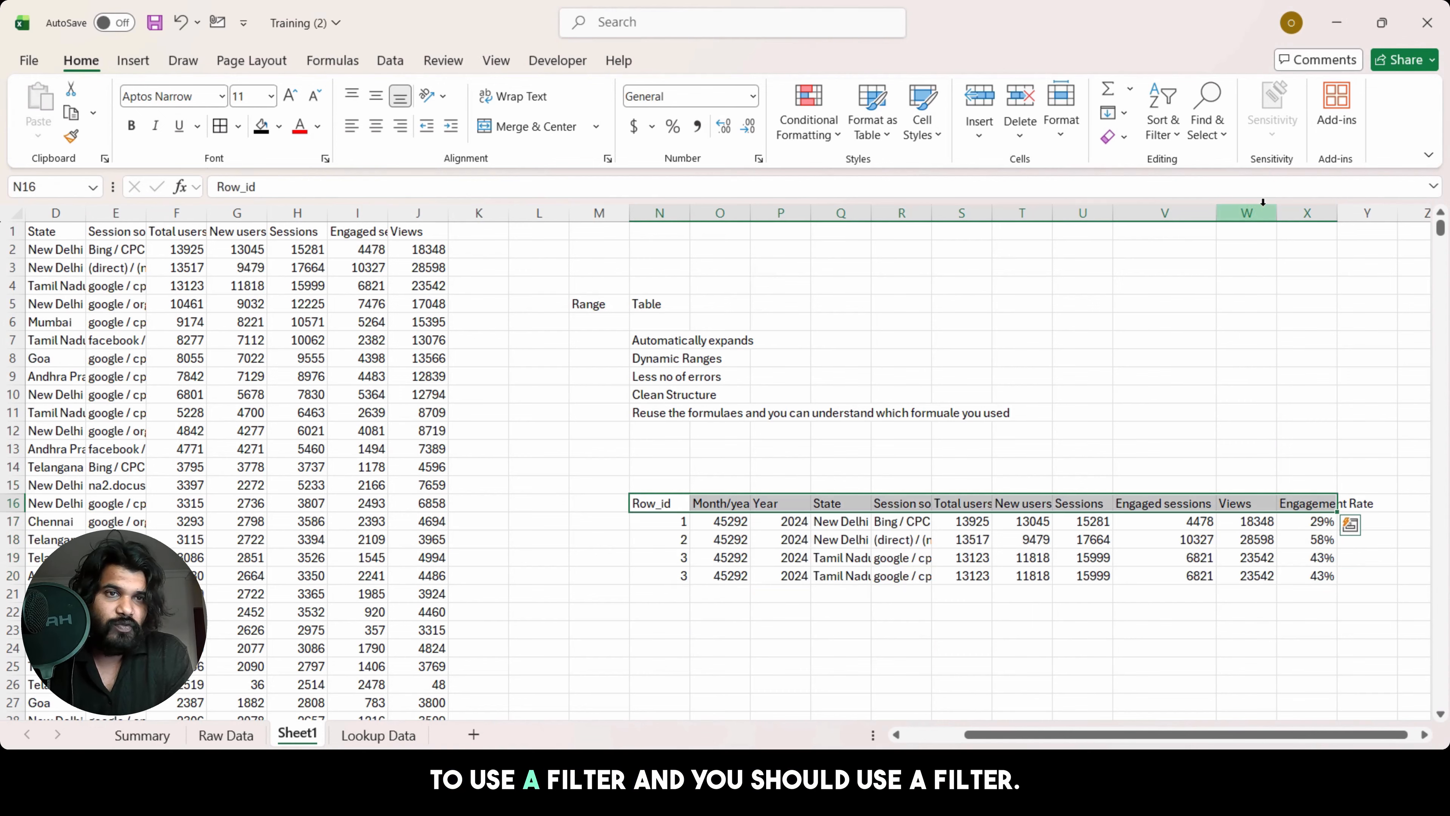
{"action": "left_click", "coordinate": [1161, 123]}
{"action": "left_click", "coordinate": [1184, 246]}
{"action": "left_click", "coordinate": [677, 532]}
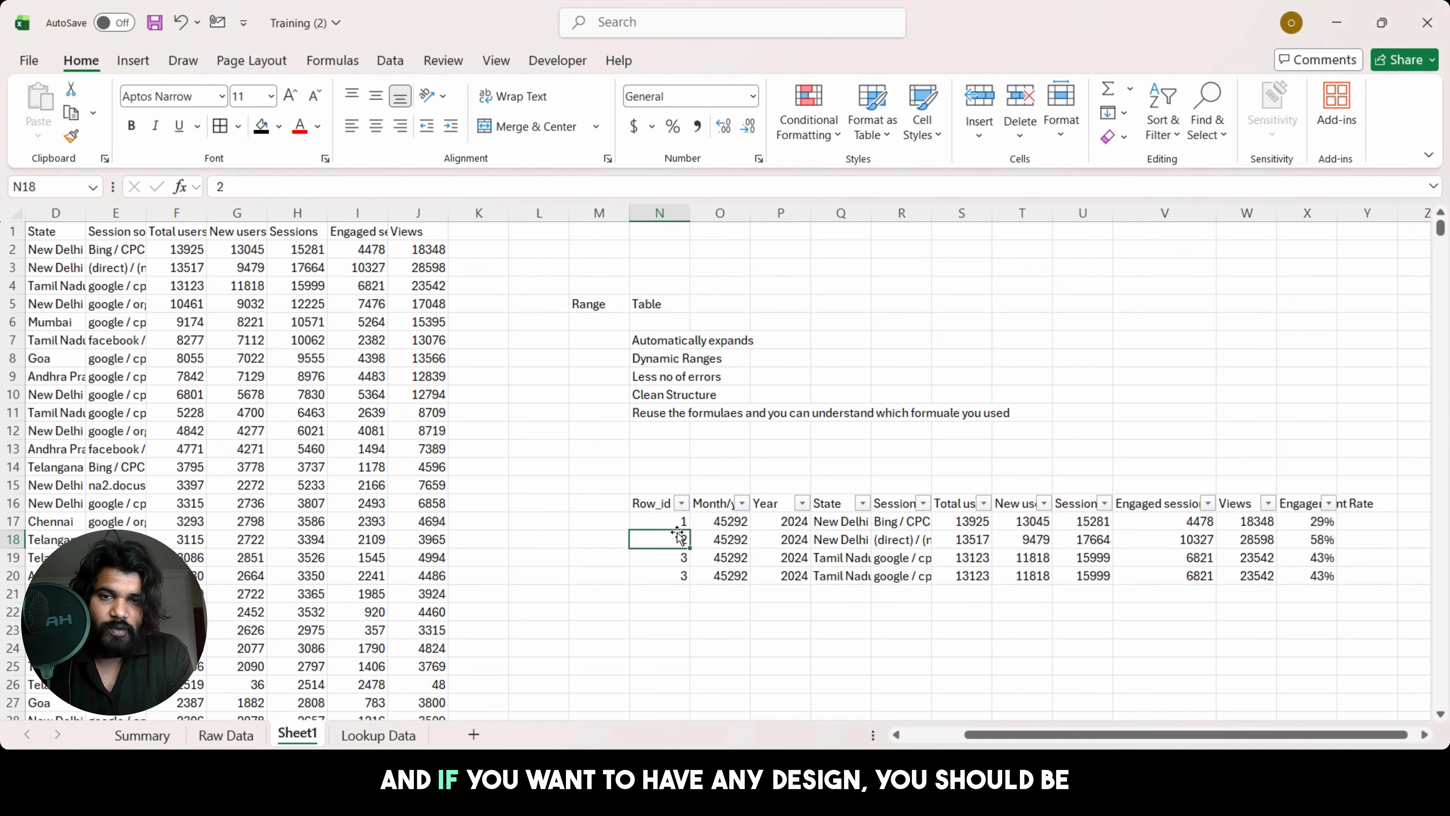
Step: Look through the fill colour options for the whole sample range N16:X20 without applying one
{"action": "key", "text": "Up"}
{"action": "key", "text": "Up"}
{"action": "key", "text": "shift+Right"}
{"action": "key", "text": "shift+Right"}
{"action": "key", "text": "shift+Right"}
{"action": "key", "text": "shift+Right"}
{"action": "key", "text": "shift+Right"}
{"action": "key", "text": "shift+Right"}
{"action": "key", "text": "shift+Right"}
{"action": "key", "text": "shift+Right"}
{"action": "key", "text": "shift+Right"}
{"action": "key", "text": "shift+Right"}
{"action": "key", "text": "shift+Right"}
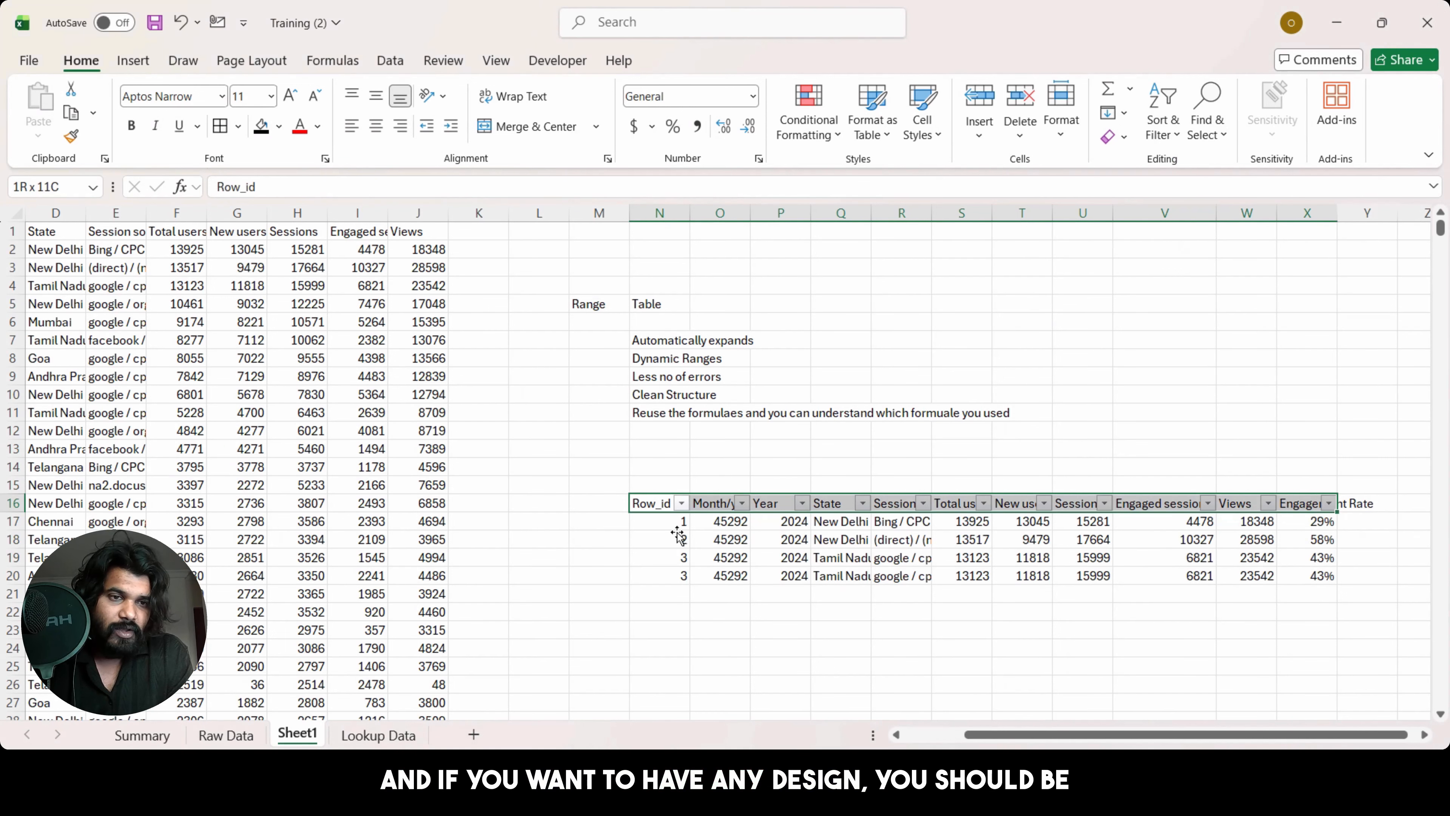
{"action": "key", "text": "shift+Down"}
{"action": "key", "text": "shift+Down"}
{"action": "key", "text": "shift+Down"}
{"action": "key", "text": "shift+Down"}
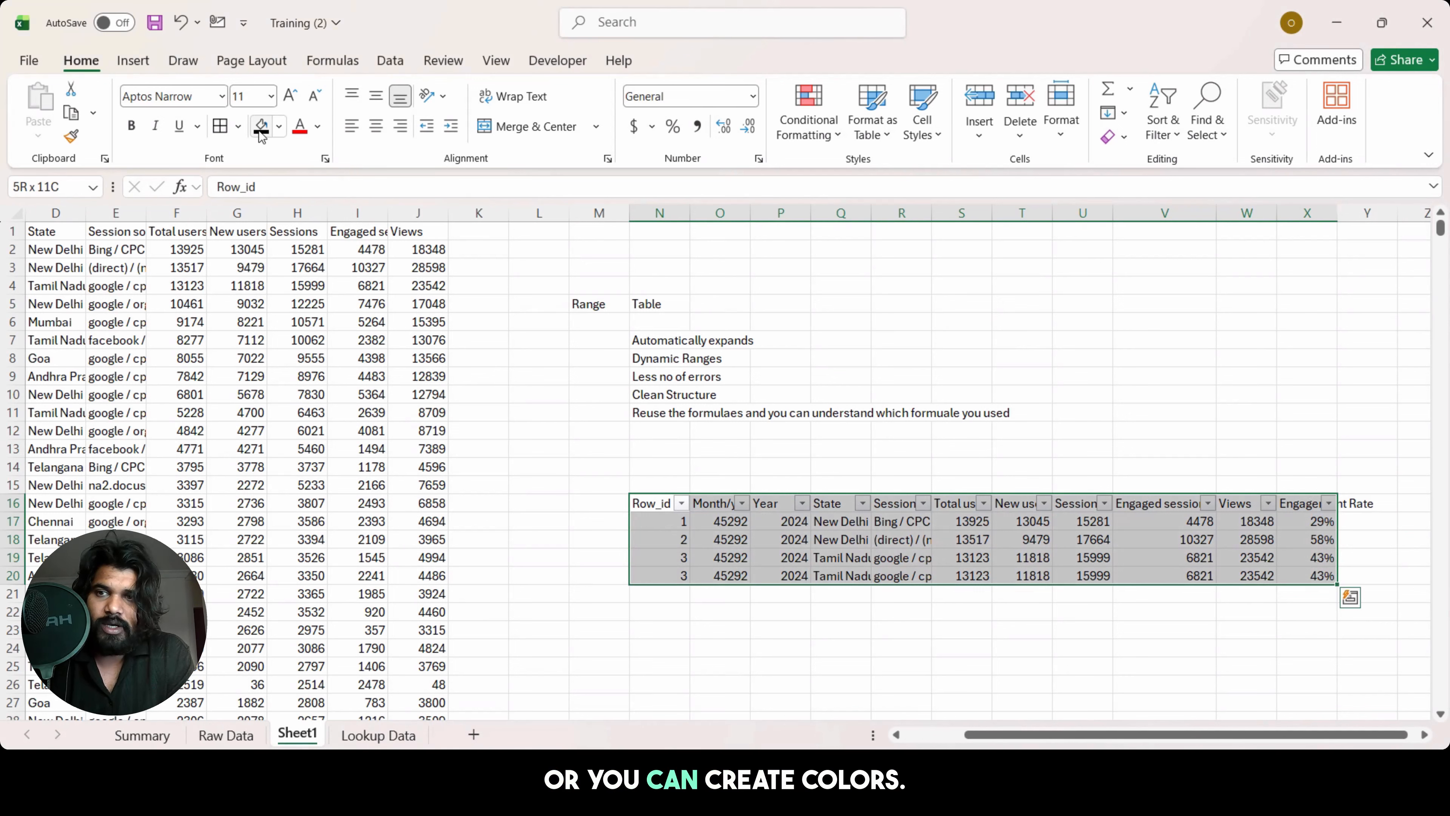
{"action": "left_click", "coordinate": [280, 137]}
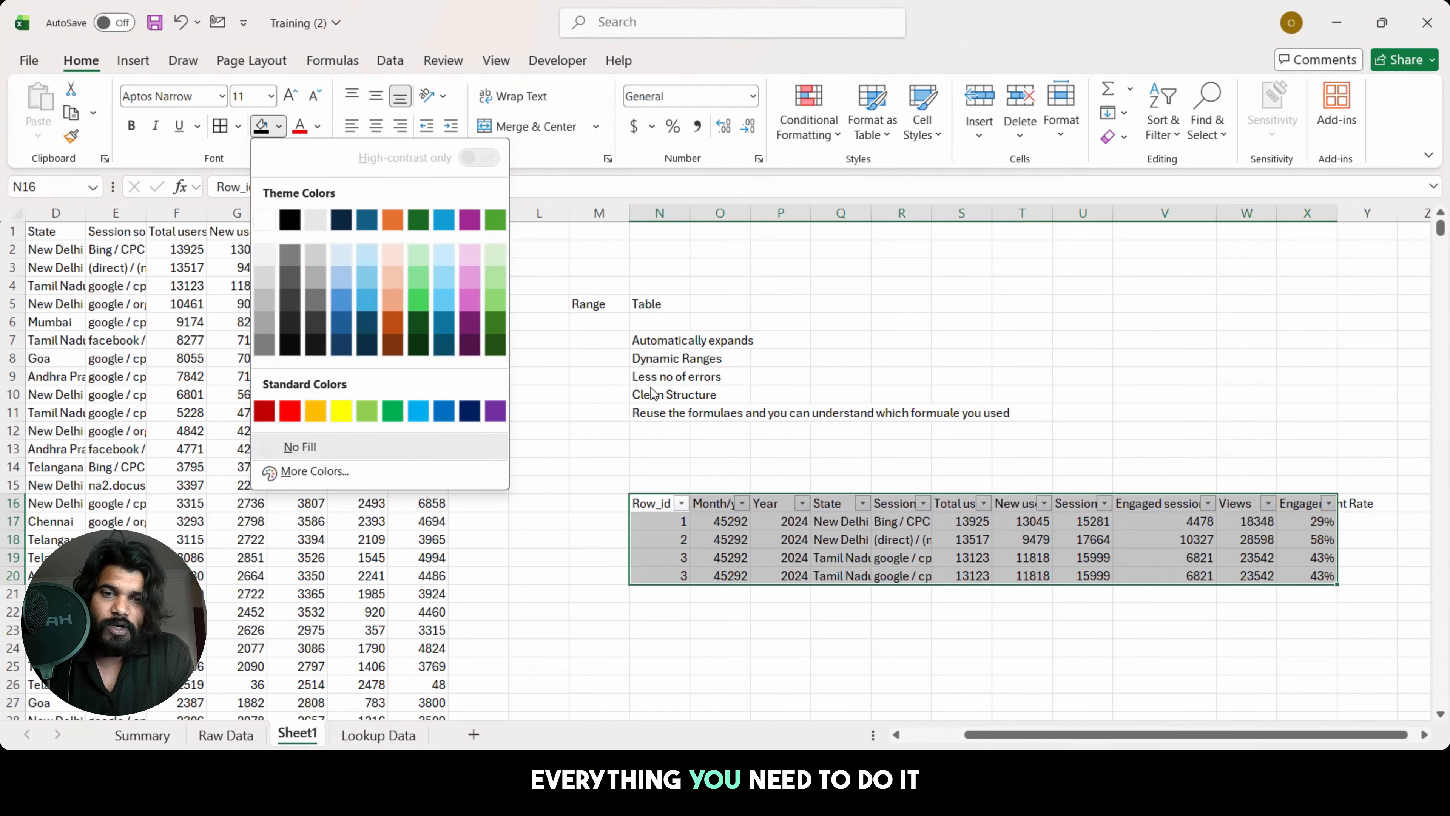
{"action": "key", "text": "Escape"}
Step: Delete the contents of the sample range N16:X20, including its headers
{"action": "key", "text": "Down"}
{"action": "key", "text": "Up"}
{"action": "key", "text": "Up"}
{"action": "key", "text": "Down"}
{"action": "key", "text": "ctrl+shift+Right"}
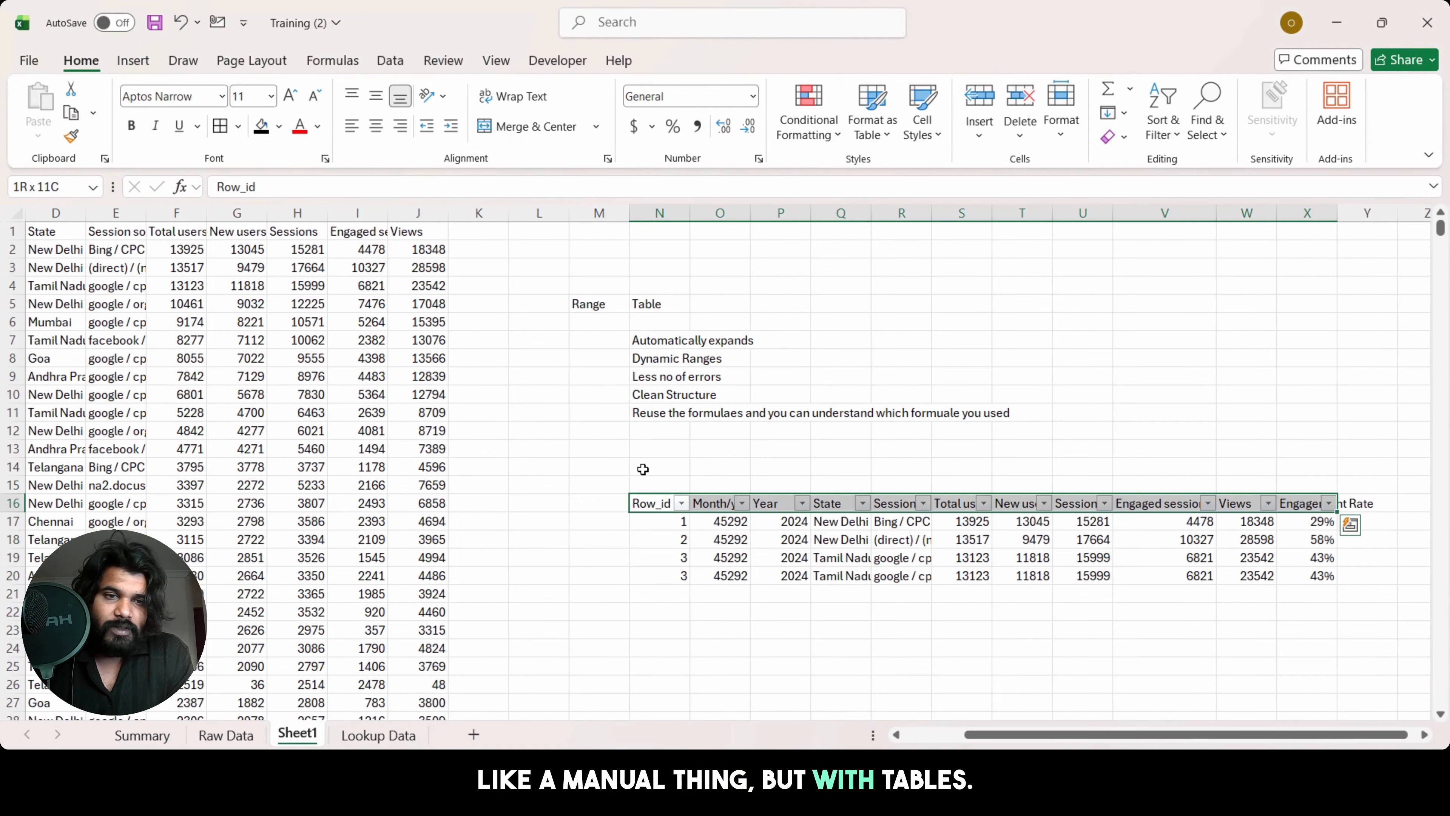
{"action": "key", "text": "ctrl+shift+Down"}
{"action": "key", "text": "Delete"}
{"action": "key", "text": "Up"}
{"action": "key", "text": "Up"}
{"action": "key", "text": "Up"}
{"action": "key", "text": "Up"}
{"action": "key", "text": "Up"}
{"action": "key", "text": "Up"}
{"action": "key", "text": "Up"}
{"action": "key", "text": "Up"}
{"action": "key", "text": "Up"}
{"action": "key", "text": "Up"}
{"action": "key", "text": "Up"}
{"action": "key", "text": "Up"}
{"action": "key", "text": "Up"}
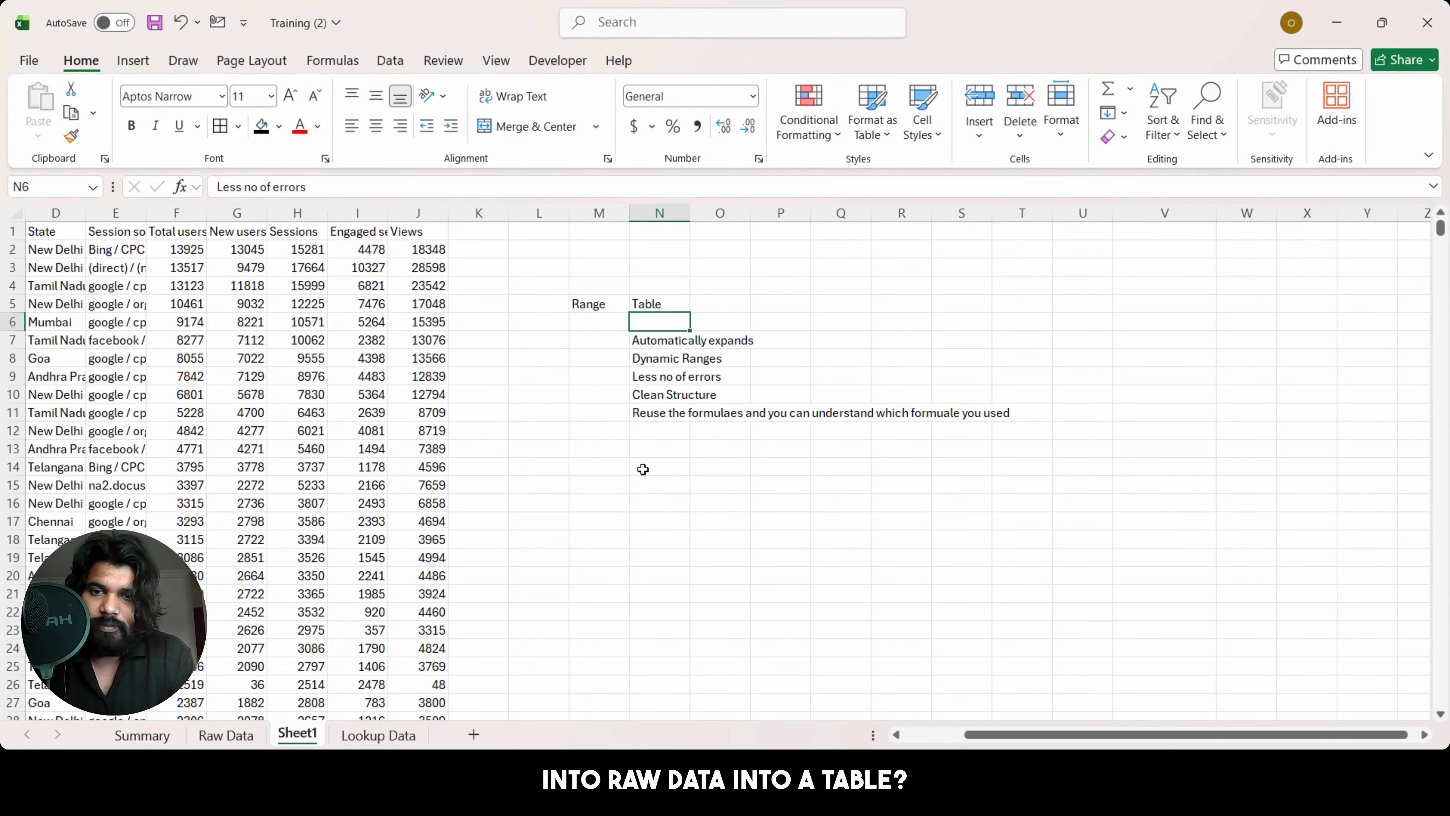
{"action": "key", "text": "Left"}
{"action": "key", "text": "Left"}
{"action": "key", "text": "Left"}
{"action": "key", "text": "Left"}
{"action": "key", "text": "Left"}
{"action": "key", "text": "Left"}
{"action": "key", "text": "Left"}
{"action": "key", "text": "Left"}
{"action": "key", "text": "Left"}
{"action": "key", "text": "Left"}
{"action": "key", "text": "Left"}
{"action": "key", "text": "Left"}
{"action": "key", "text": "Left"}
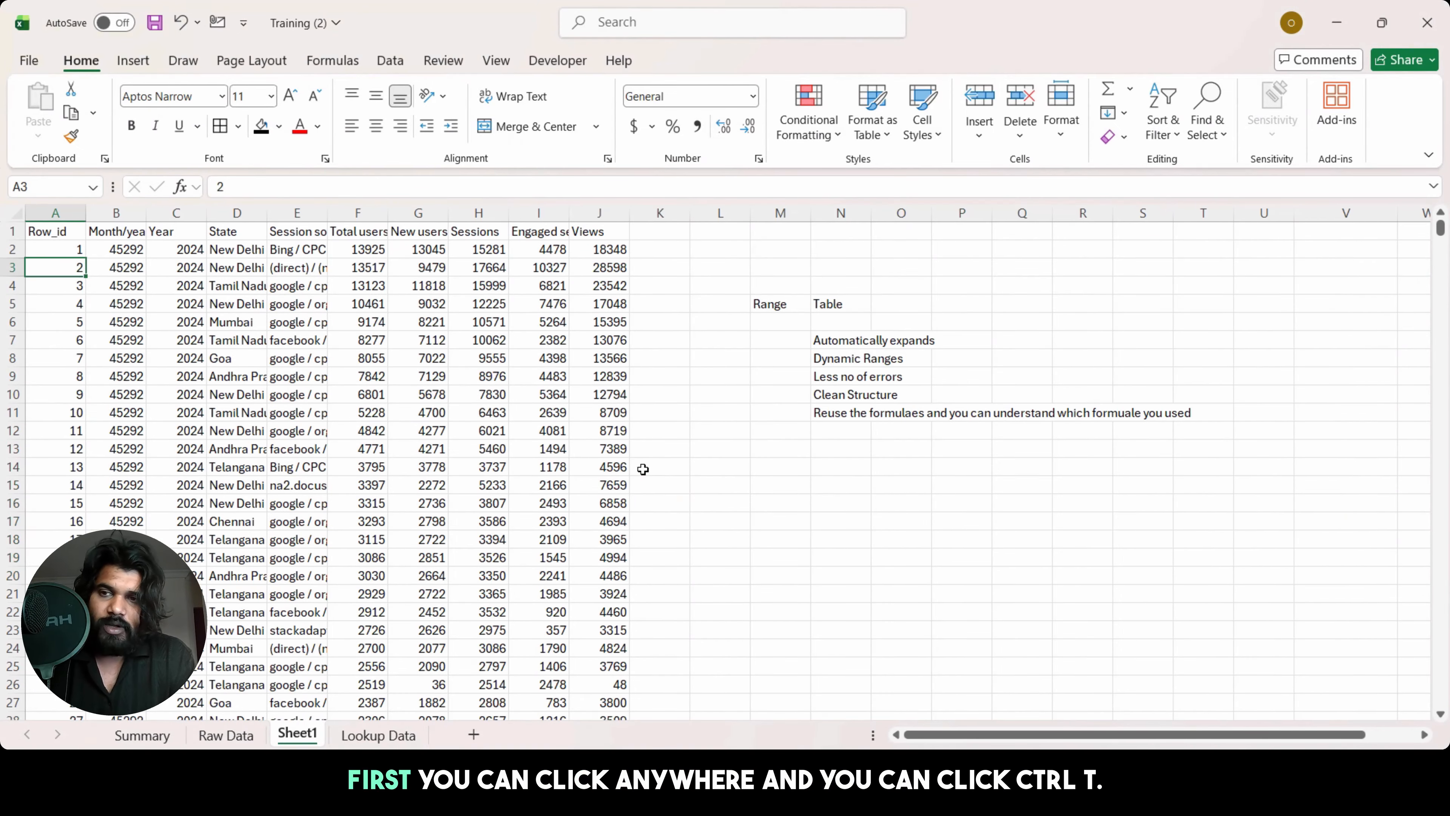
{"action": "left_click", "coordinate": [331, 471]}
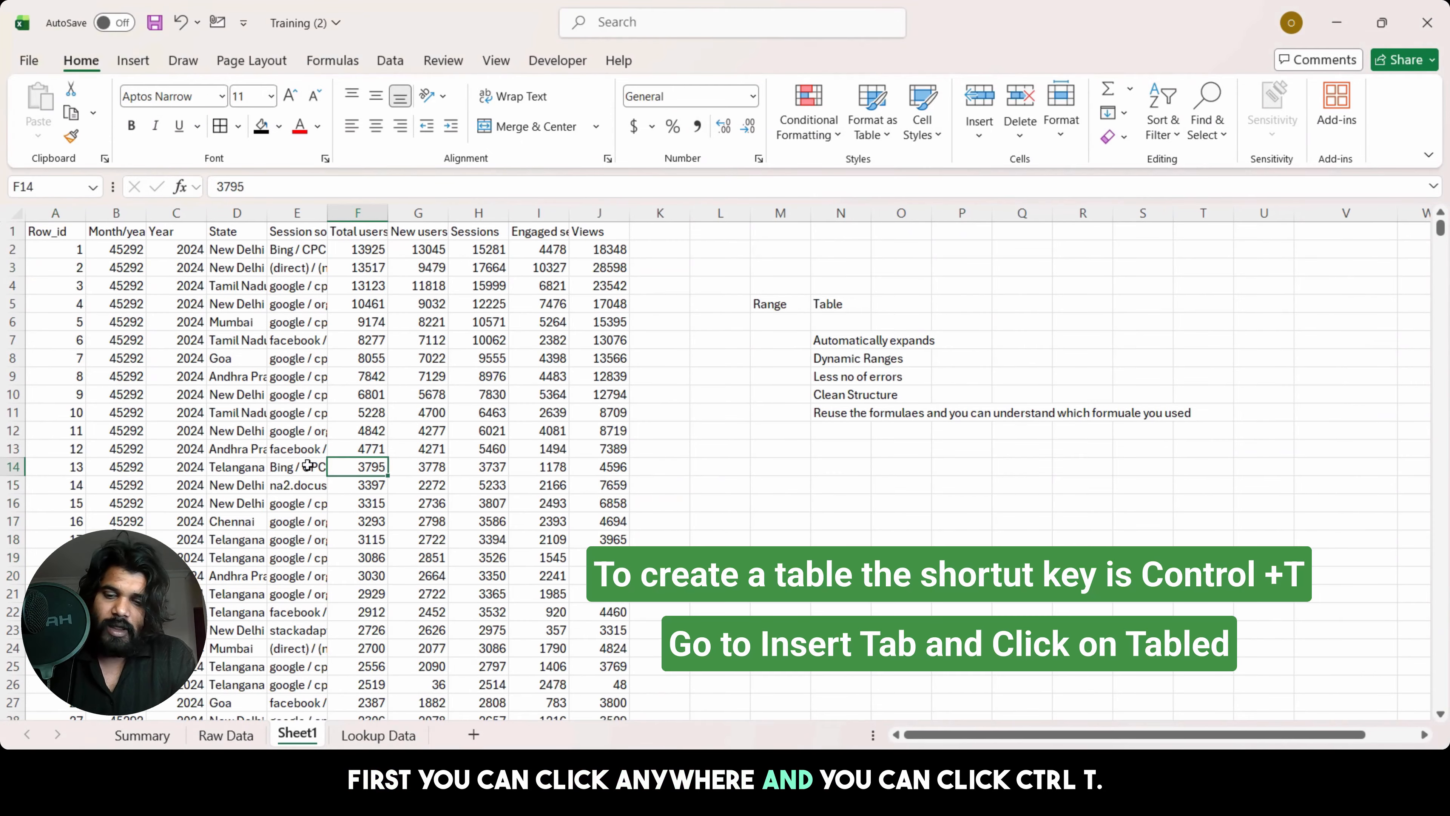
{"action": "key", "text": "ctrl+t"}
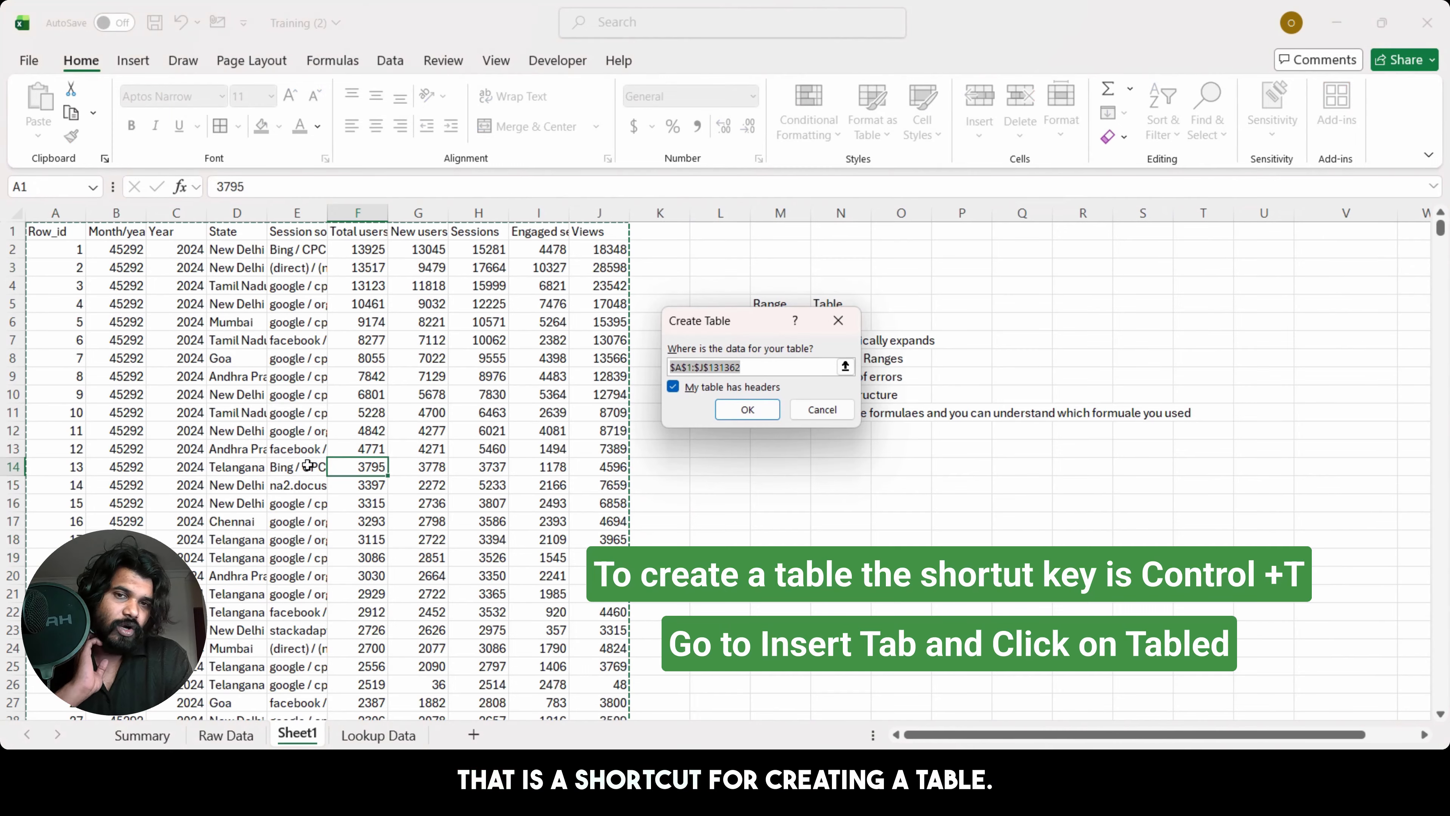
{"action": "left_click", "coordinate": [839, 321]}
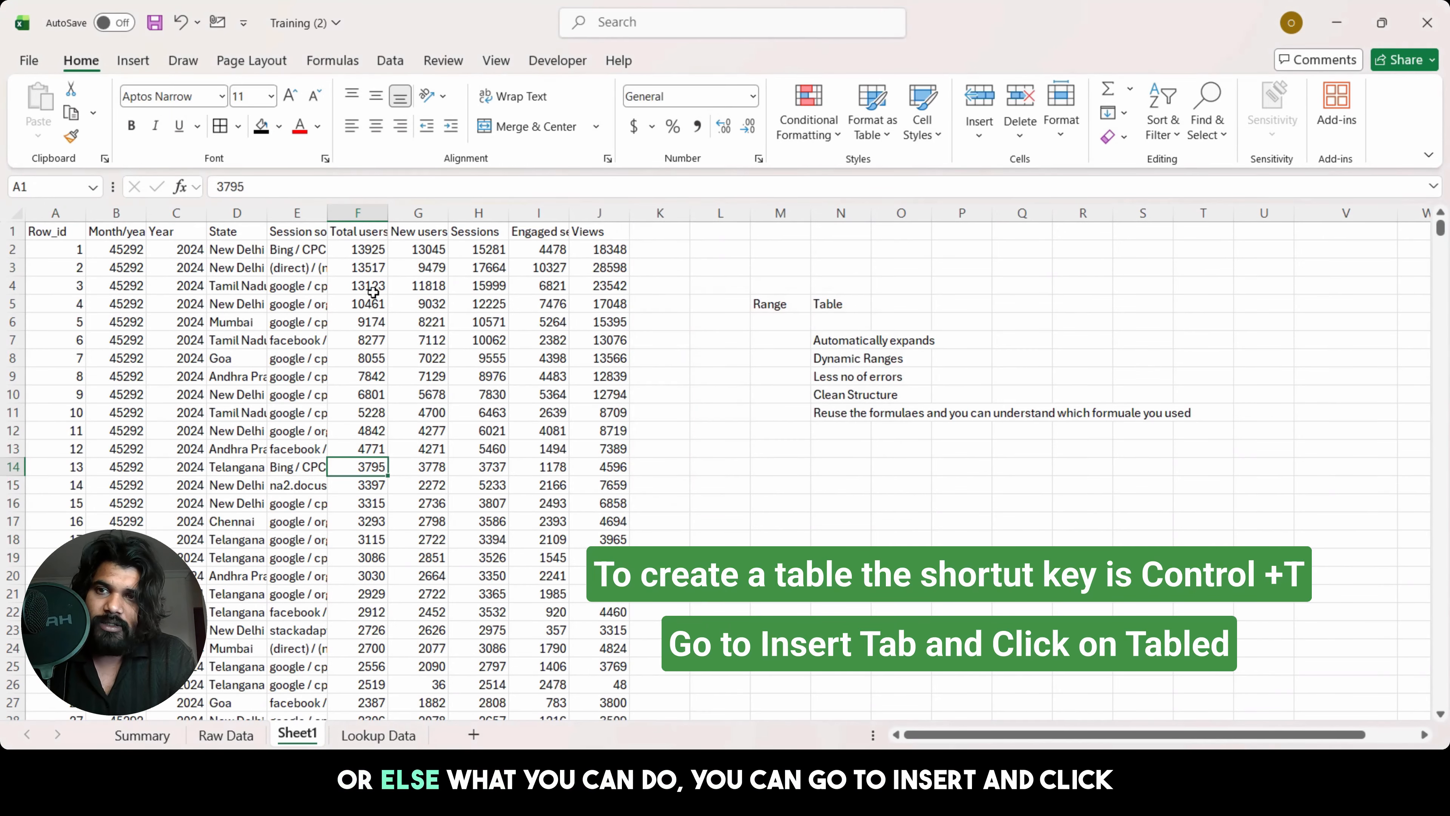
Step: Convert the raw data range A1:J131362 into a table with headers
{"action": "left_click", "coordinate": [302, 338]}
{"action": "left_click", "coordinate": [133, 60]}
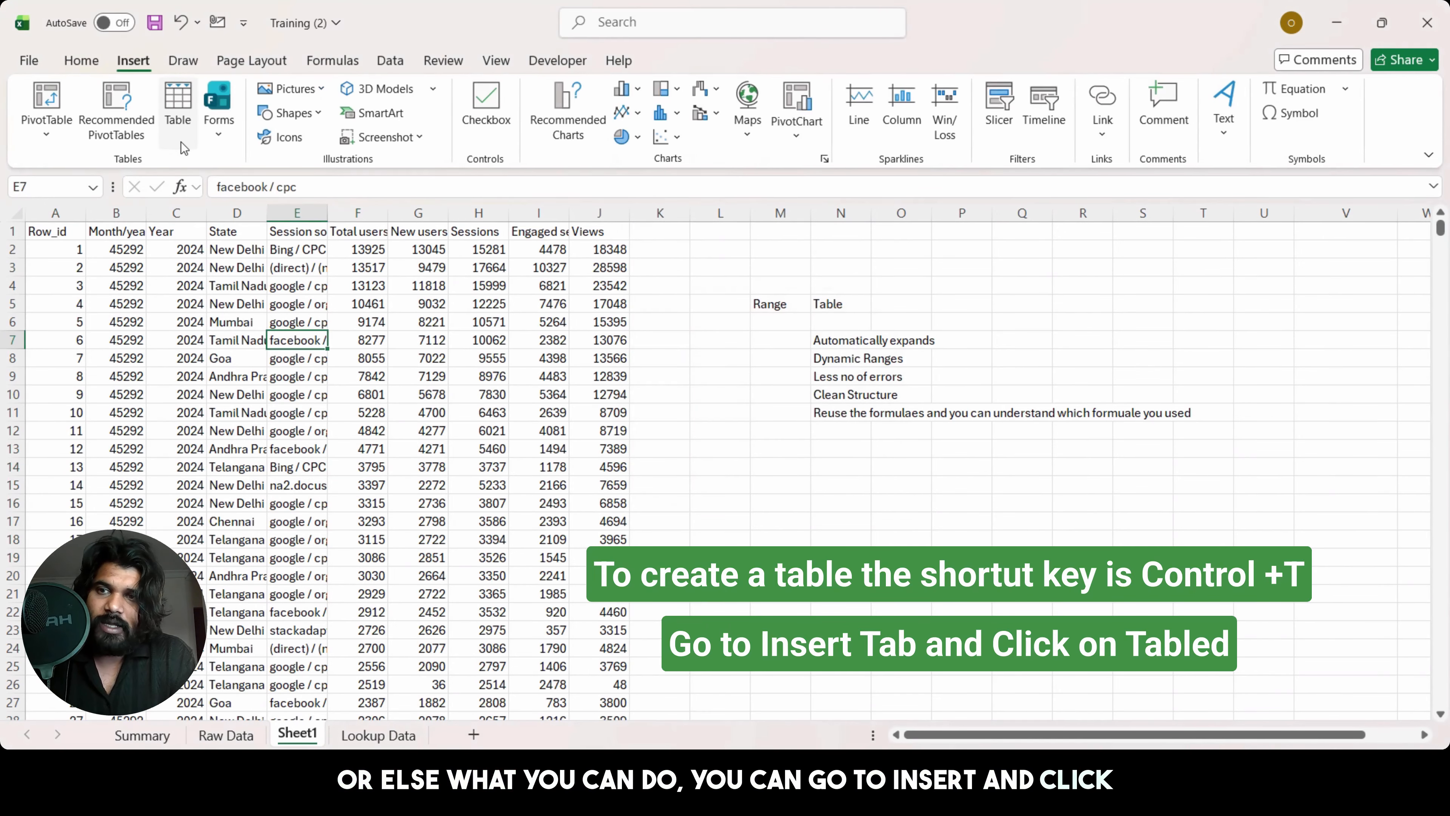
{"action": "left_click", "coordinate": [178, 108]}
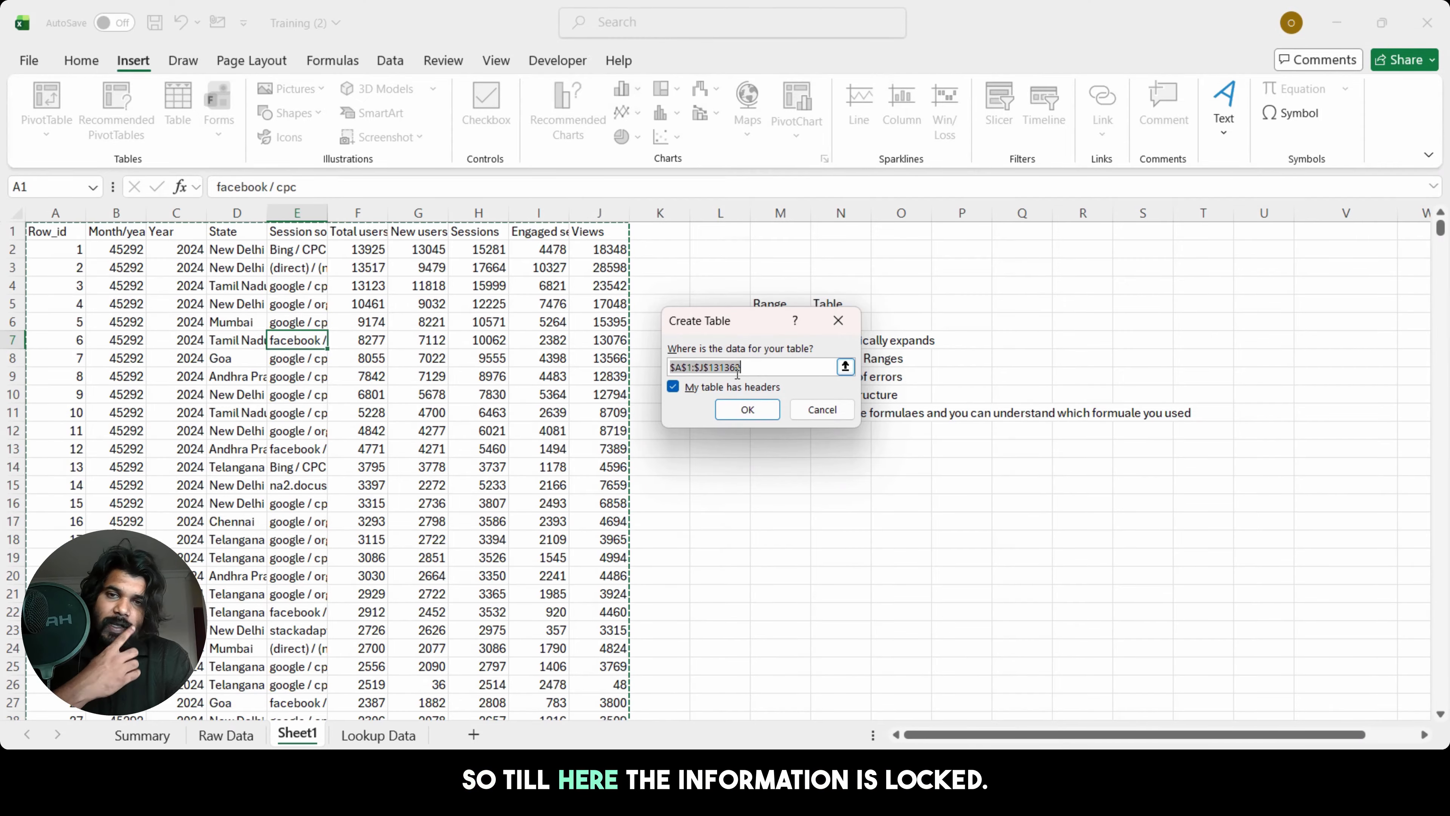
{"action": "left_click", "coordinate": [747, 410]}
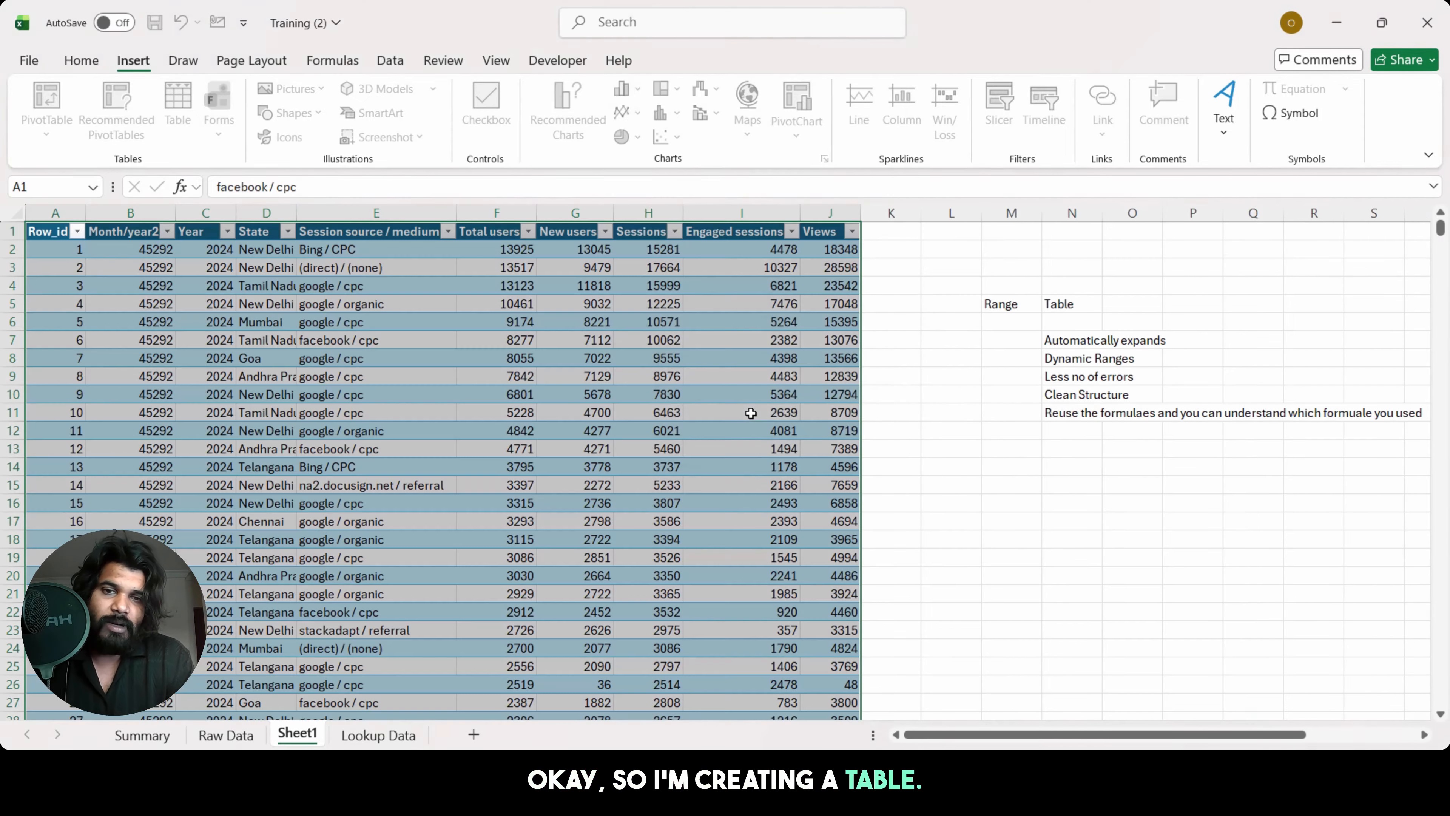
{"action": "left_click", "coordinate": [422, 412]}
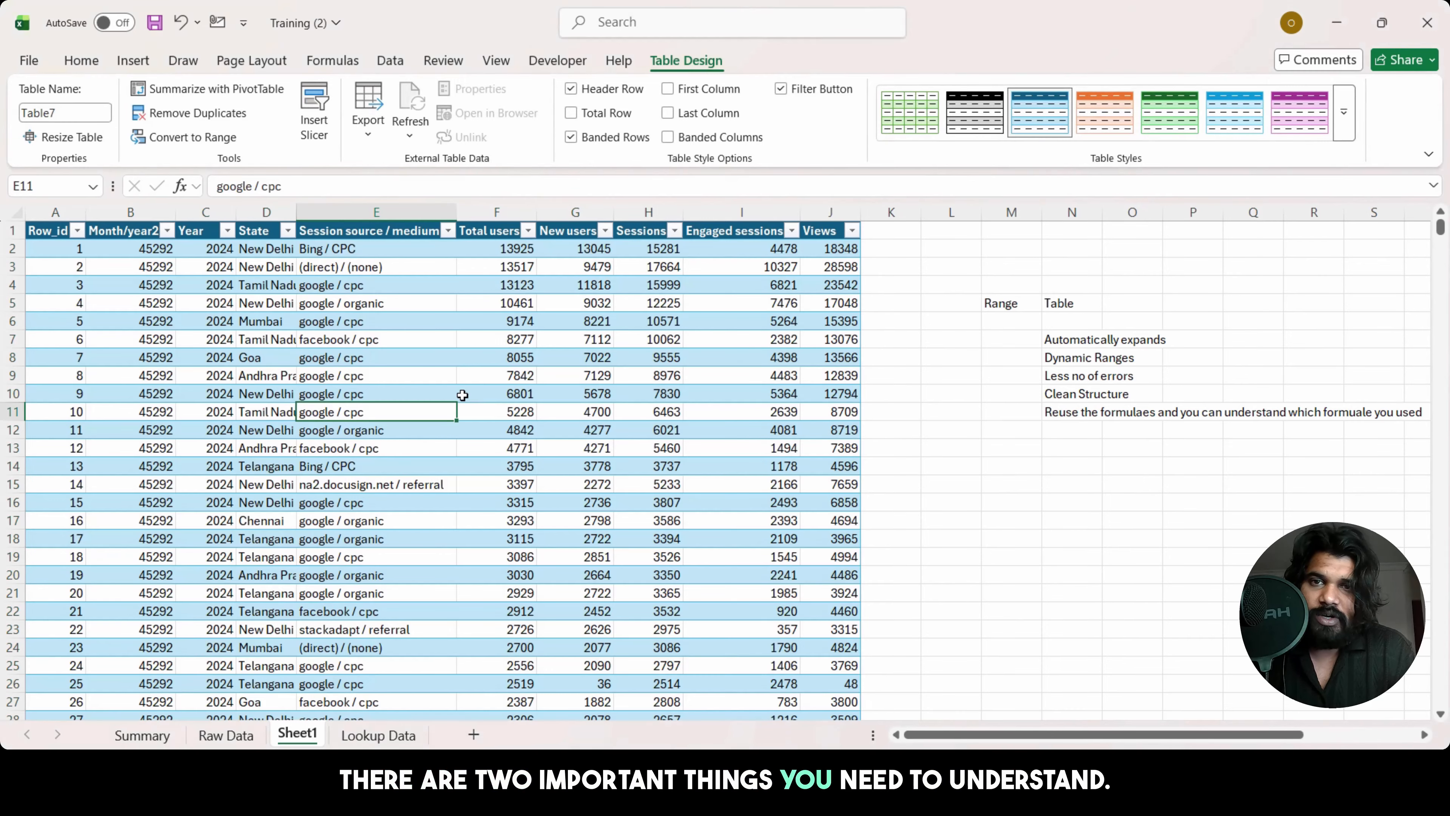
Step: Examine the sort and filter options of the table's Row_id column without applying any
{"action": "left_click", "coordinate": [76, 230]}
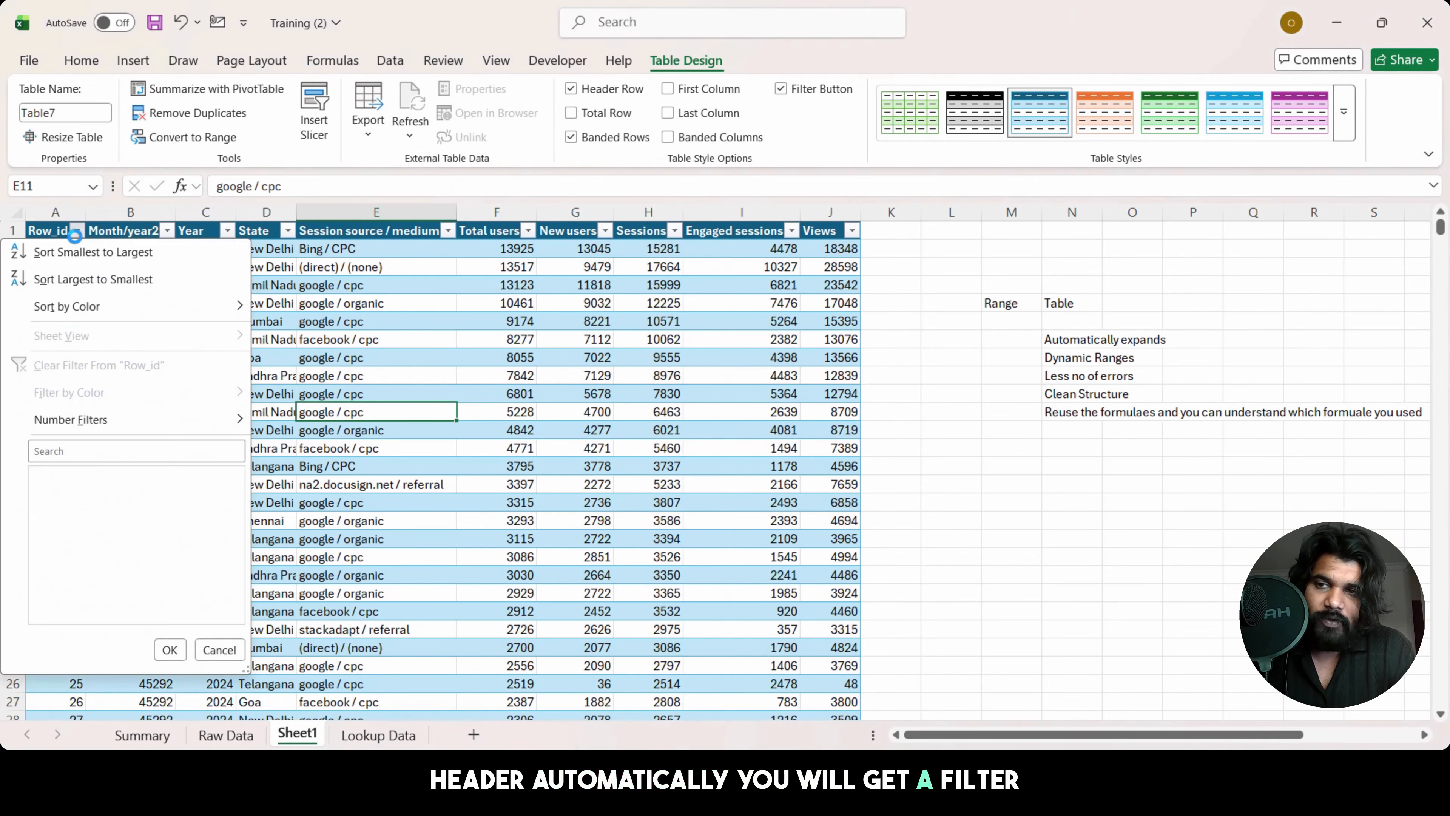
{"action": "left_click", "coordinate": [76, 230]}
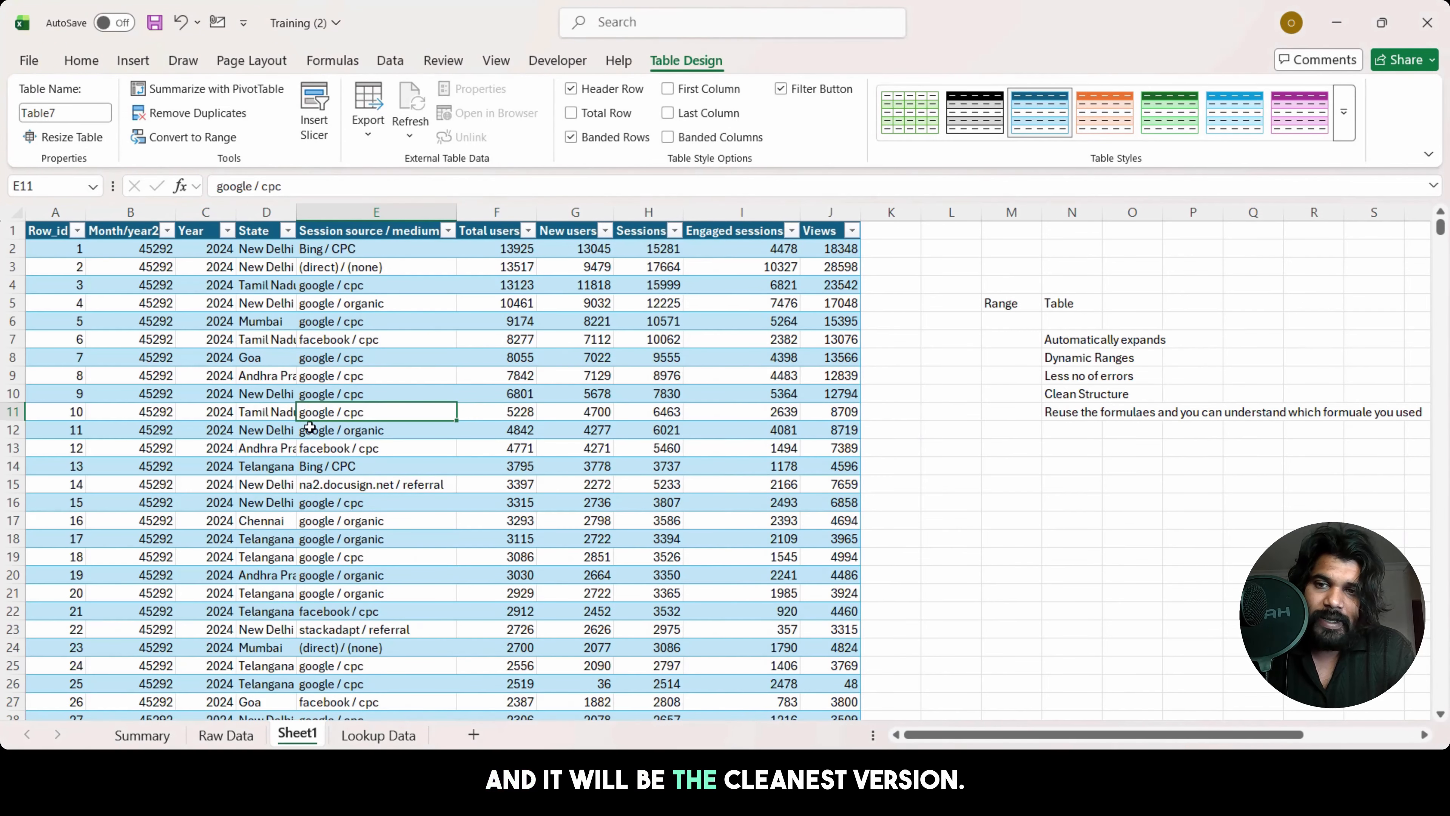
{"action": "key", "text": "Down"}
{"action": "key", "text": "Down"}
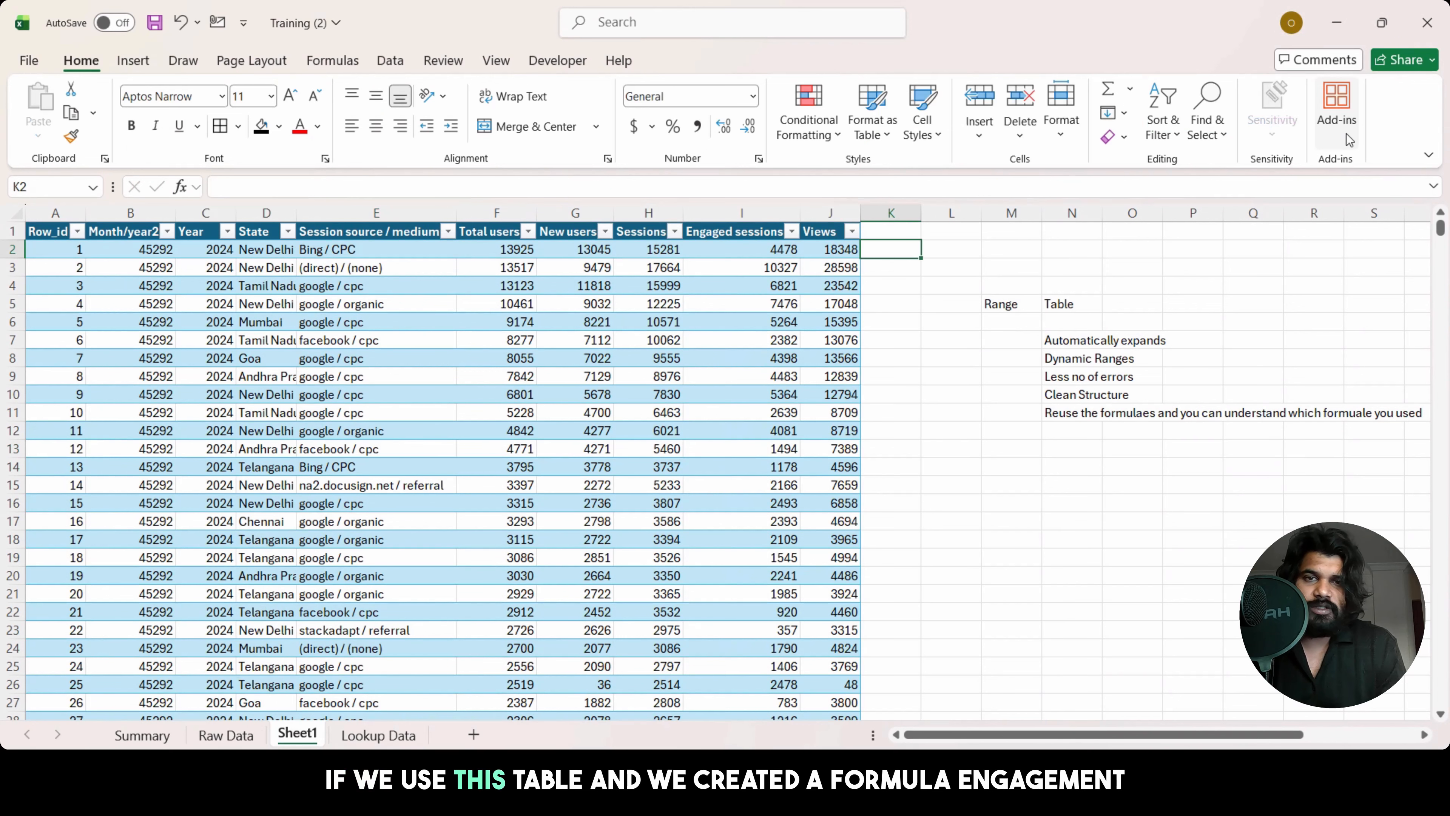
Step: Add an "Engagement Rate" column header in K1, beside the table's Views column, and check the new column down to the table's end
{"action": "key", "text": "Up"}
{"action": "type", "text": "Engagemen"}
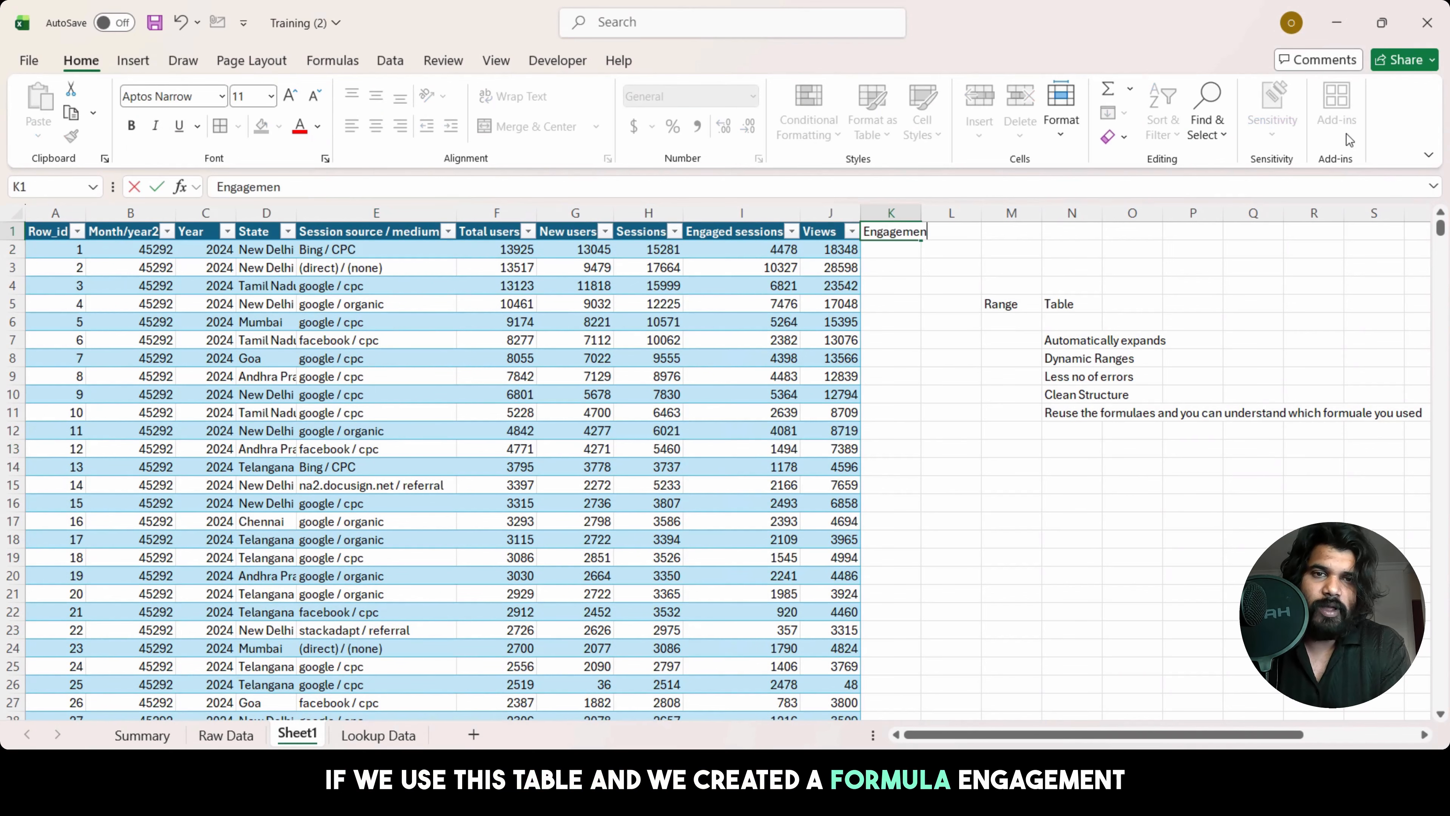
{"action": "type", "text": "t Rate"}
{"action": "key", "text": "Return"}
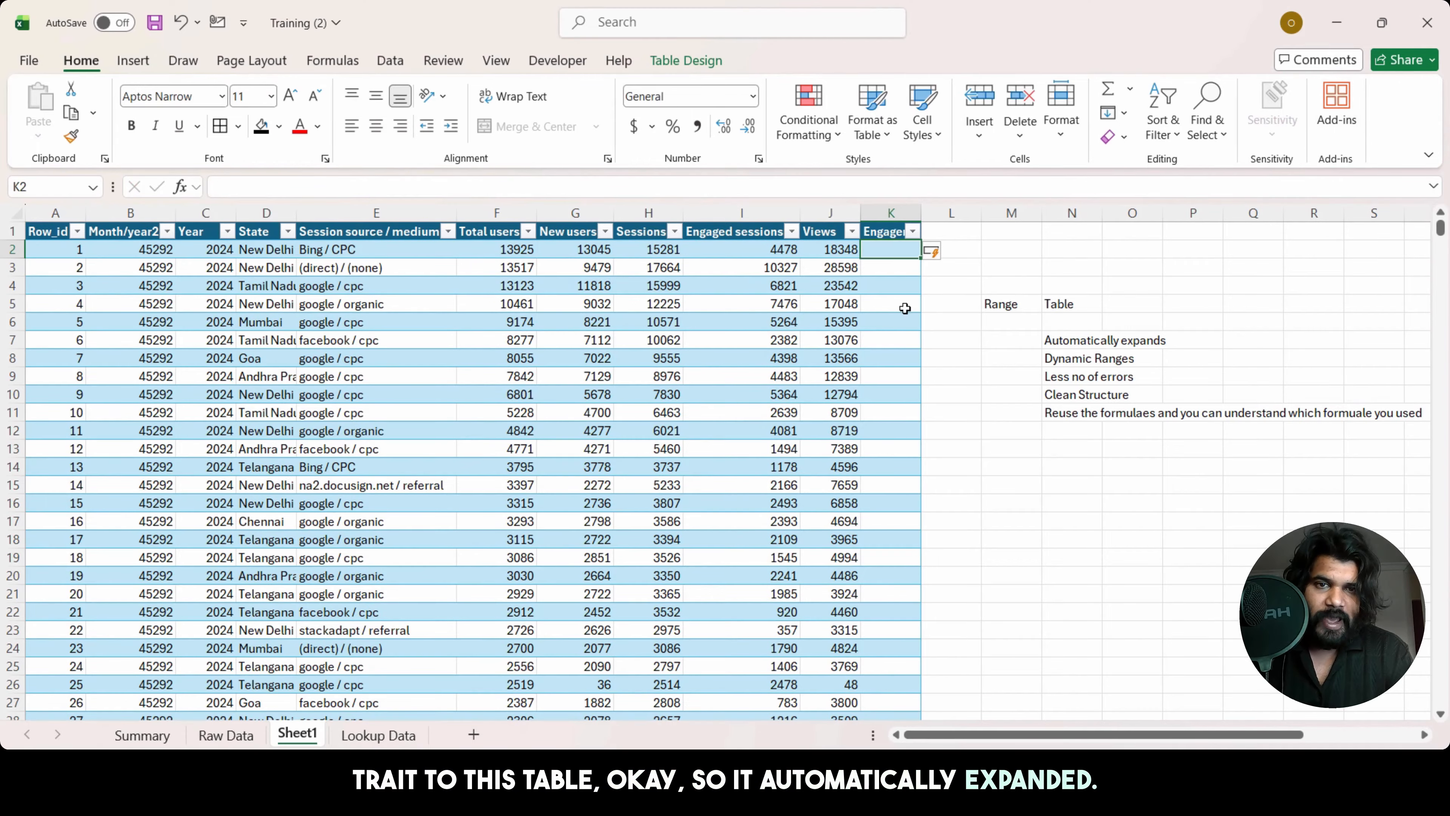
{"action": "key", "text": "ctrl+Down"}
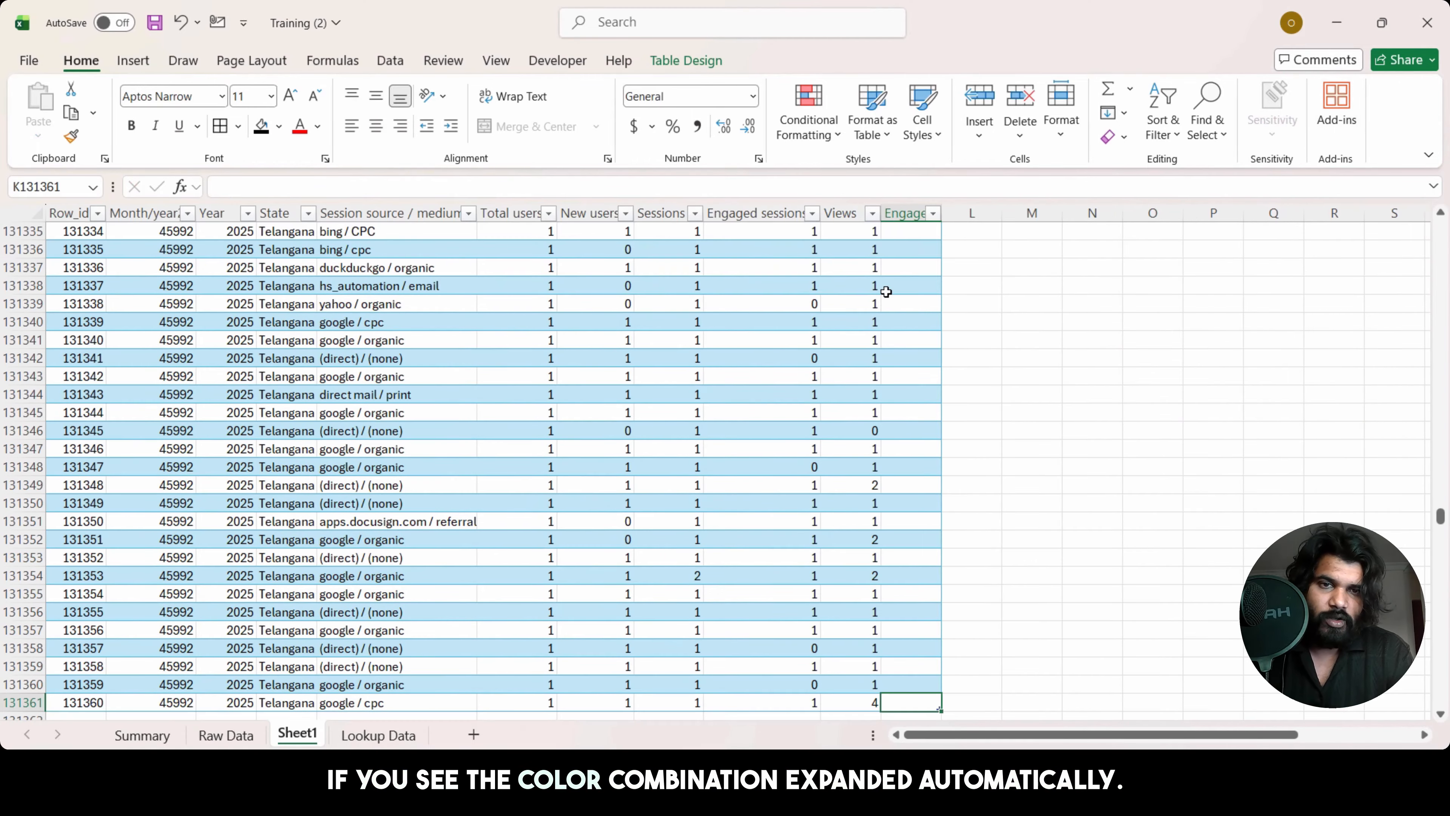
{"action": "key", "text": "ctrl+Up"}
{"action": "key", "text": "Down"}
{"action": "type", "text": "="}
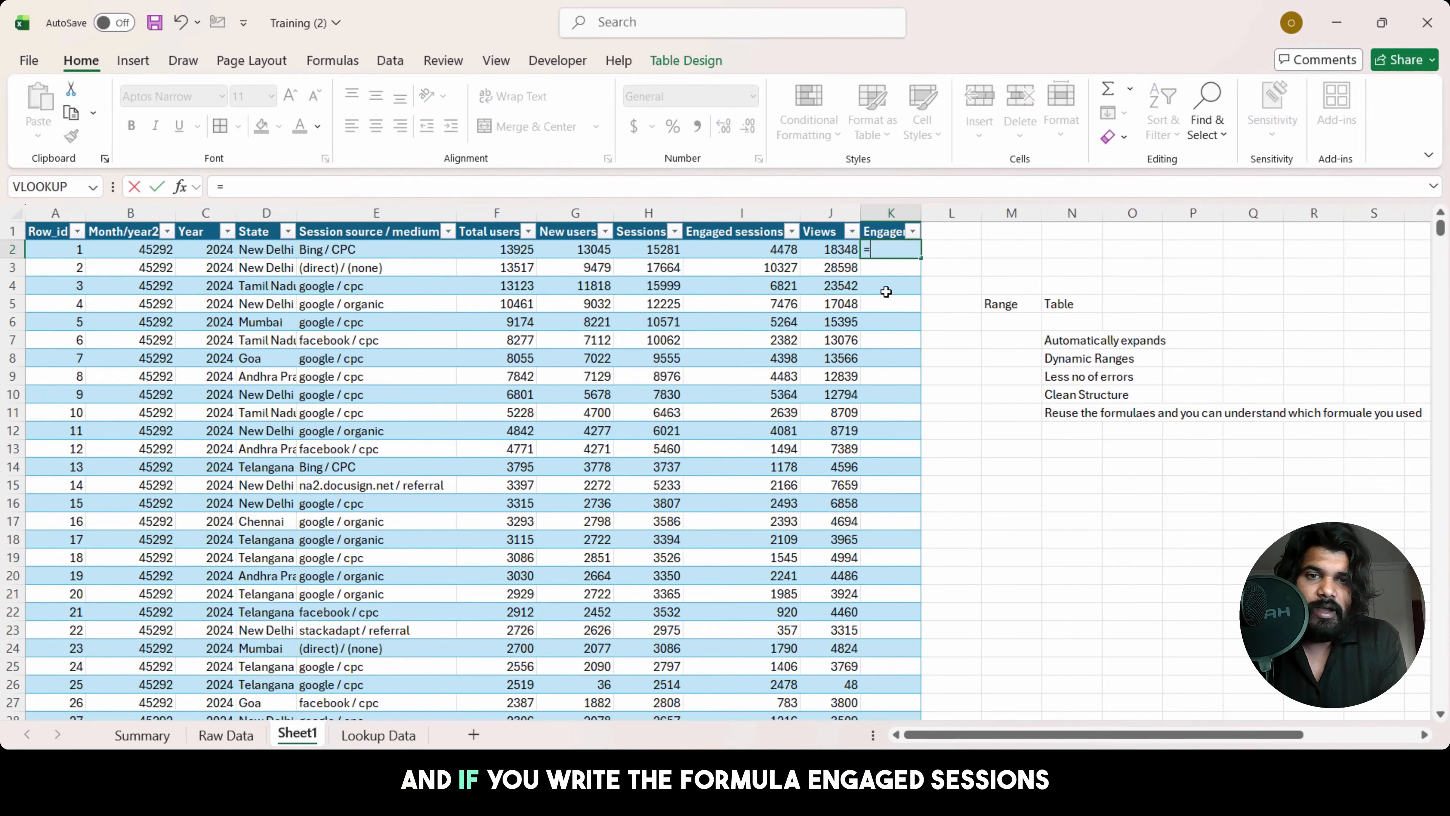
{"action": "key", "text": "Left"}
{"action": "key", "text": "Left"}
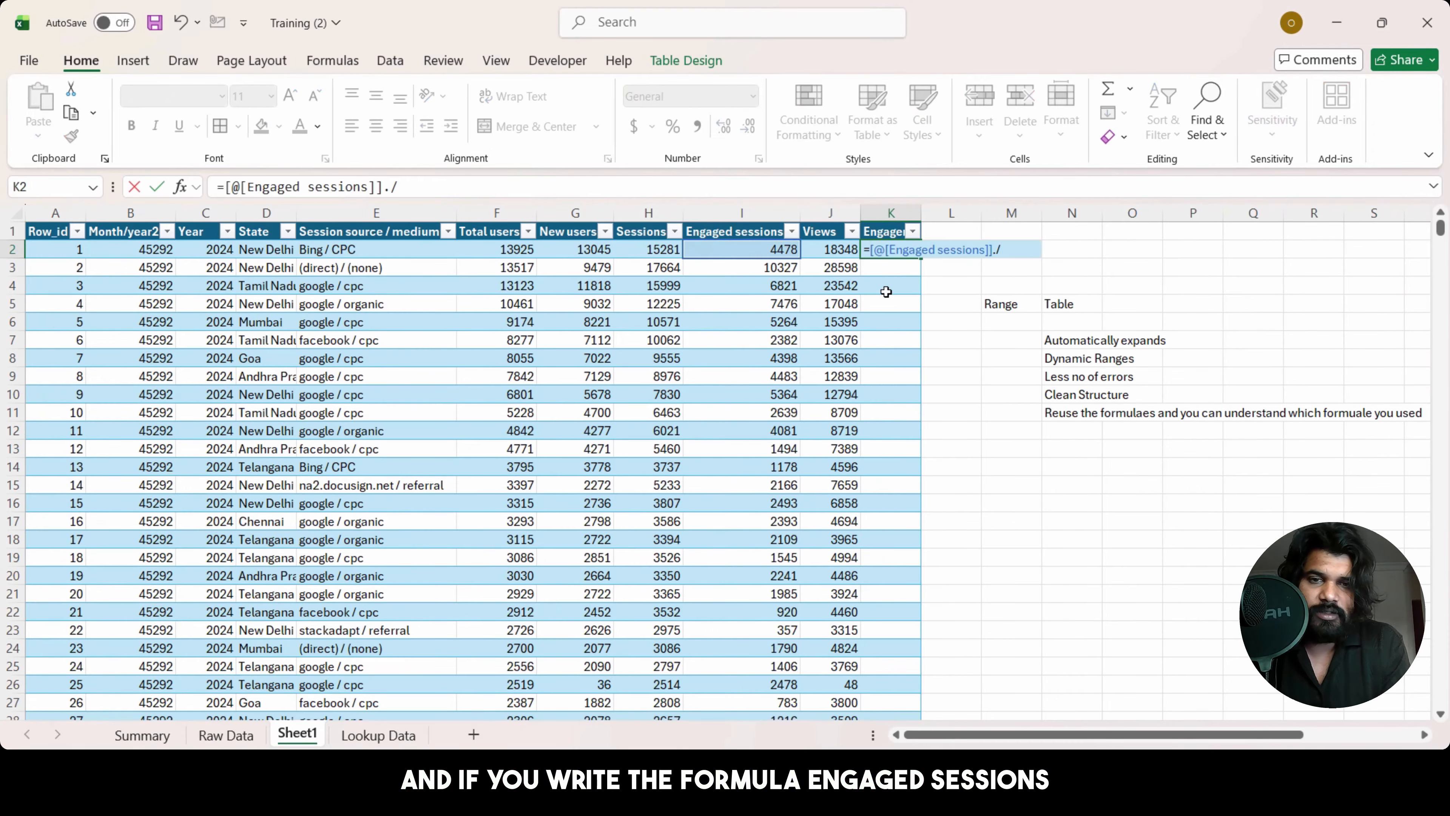
{"action": "key", "text": "BackSpace"}
{"action": "type", "text": "/"}
{"action": "key", "text": "Left"}
{"action": "key", "text": "Left"}
{"action": "key", "text": "Left"}
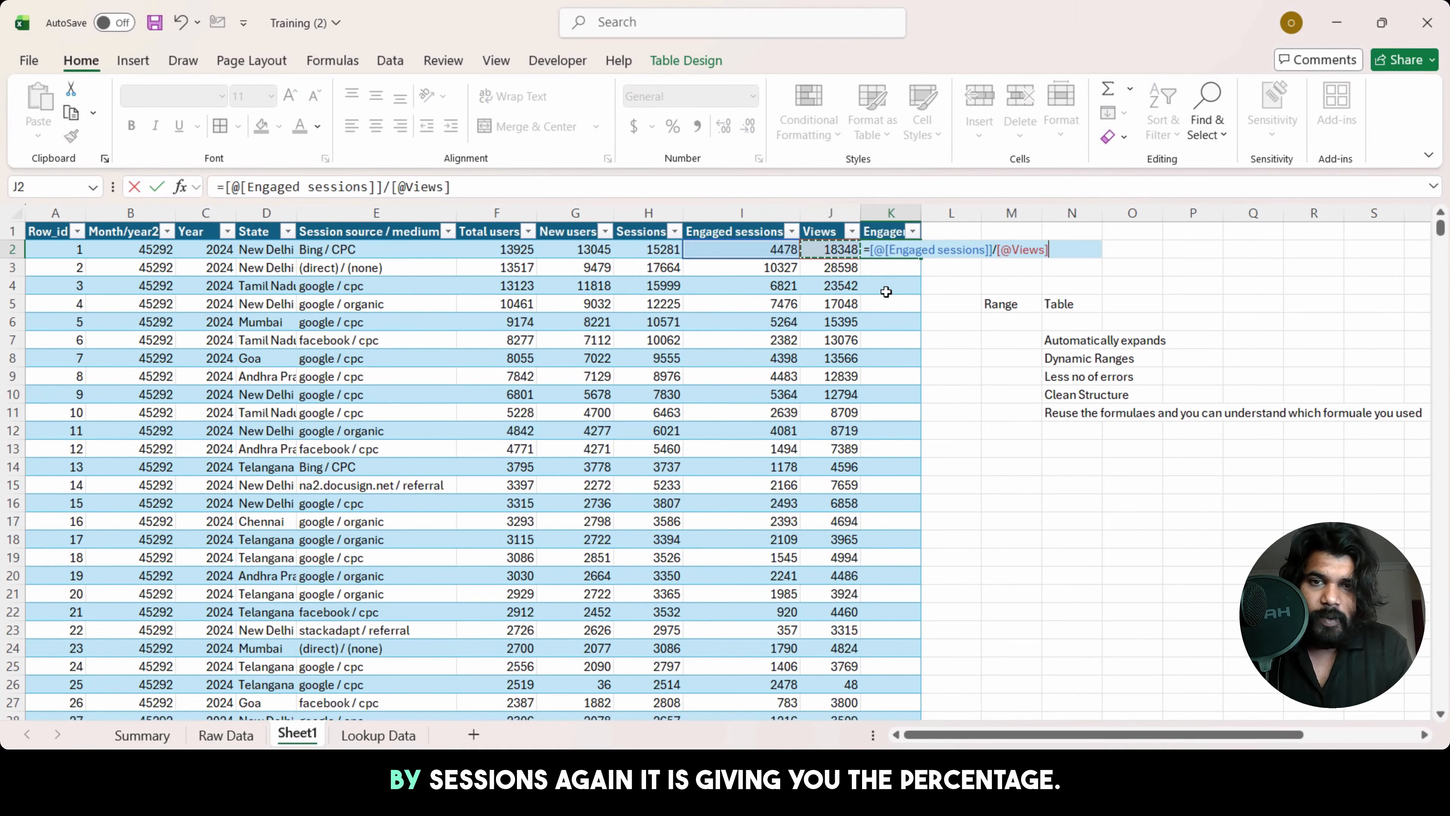
{"action": "key", "text": "Return"}
Step: Format the whole Engagement Rate column as percentages without decimals and return to K2
{"action": "key", "text": "Up"}
{"action": "key", "text": "ctrl+shift+Down"}
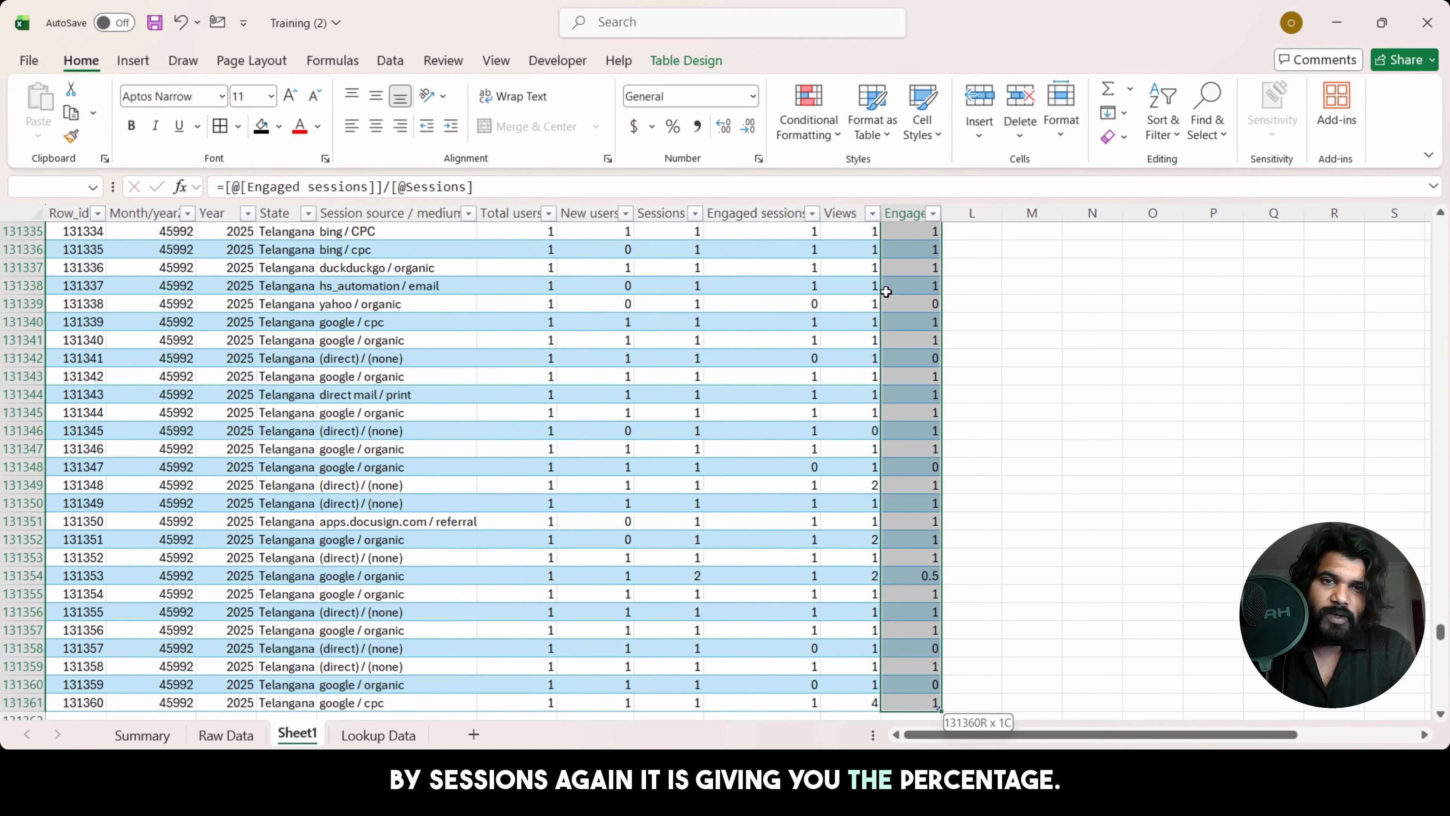
{"action": "key", "text": "ctrl+shift+5"}
{"action": "key", "text": "ctrl+BackSpace"}
{"action": "key", "text": "shift+BackSpace"}
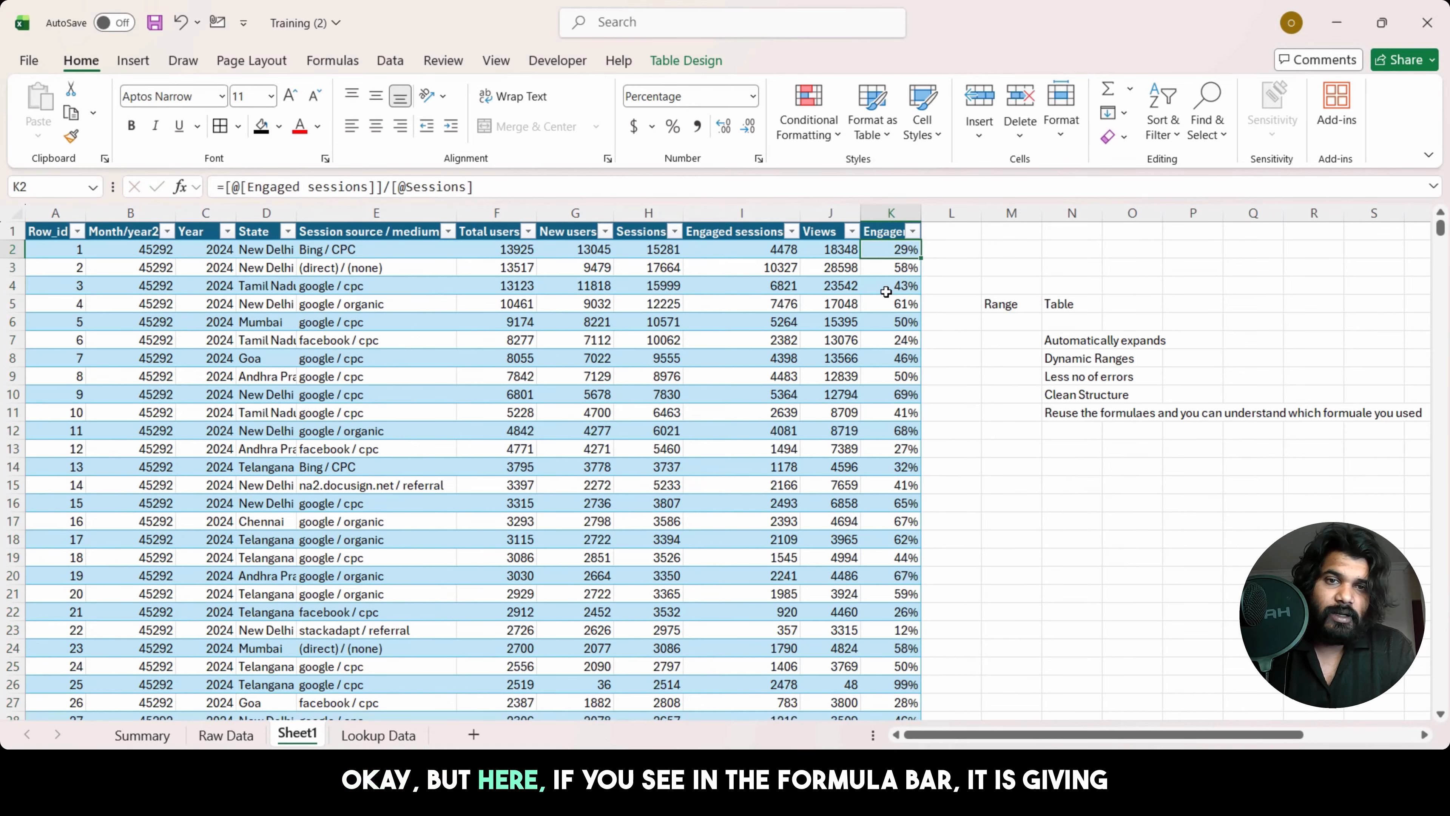
Step: Inspect the formula of the first Engagement Rate cell, K2, and leave it without editing it
{"action": "left_click_drag", "start_coordinate": [632, 181], "coordinate": [220, 186]}
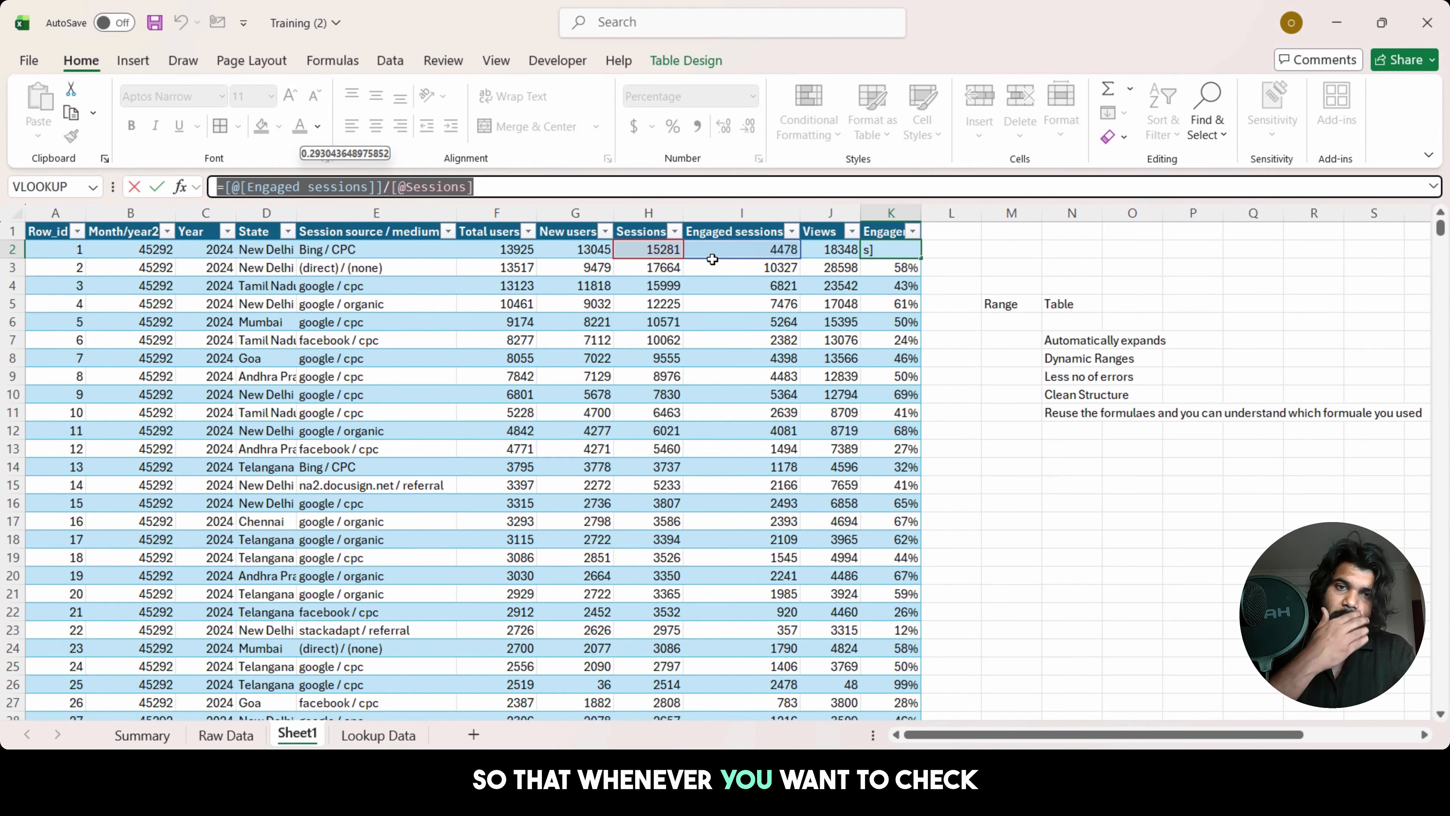
{"action": "left_click", "coordinate": [900, 329]}
{"action": "key", "text": "Down"}
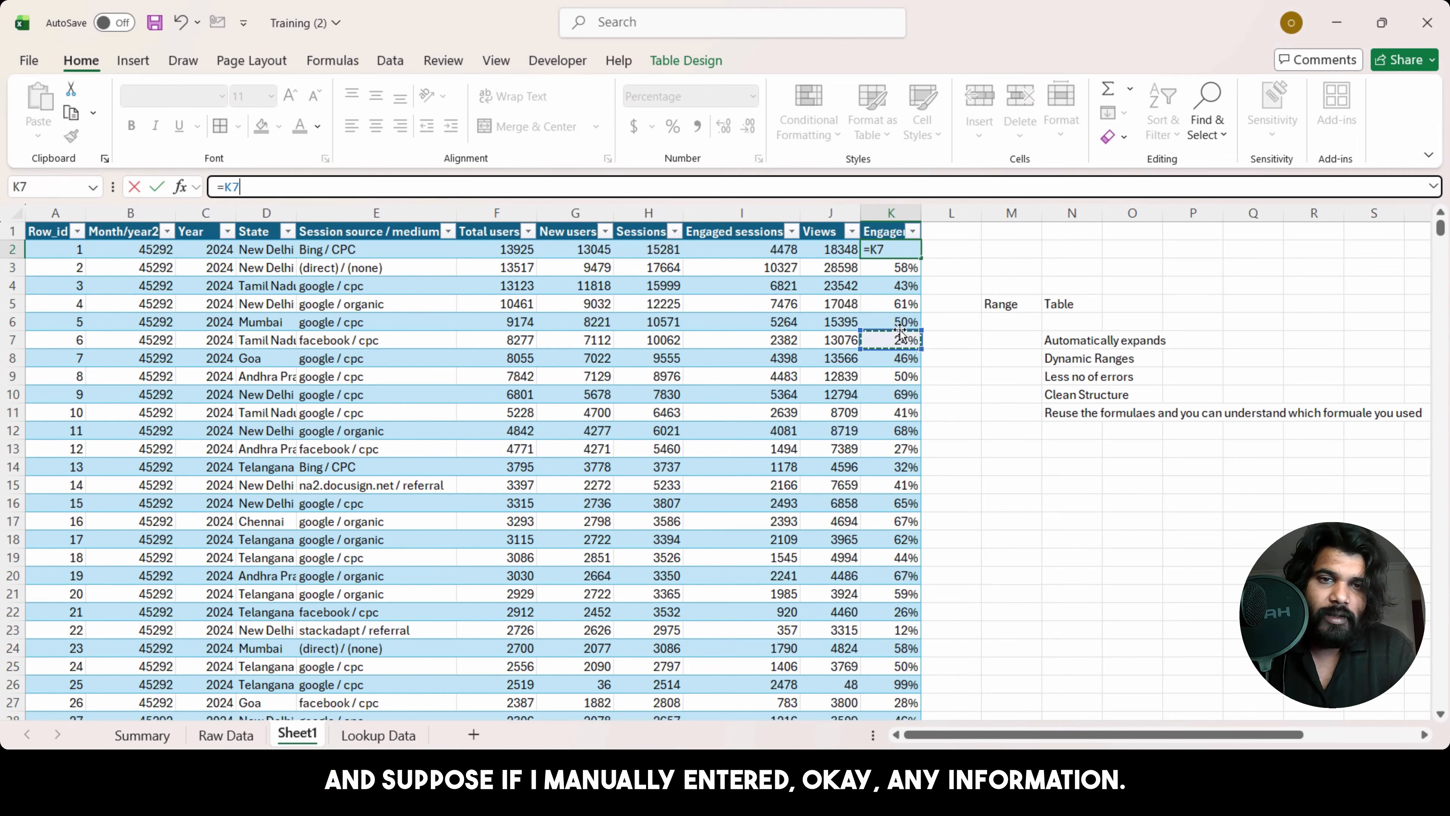
{"action": "key", "text": "ctrl+Down"}
{"action": "key", "text": "Escape"}
Step: Copy the table's last row from Row_id to Views (A131361:J131361) and paste it into the row directly below
{"action": "key", "text": "ctrl+Up"}
{"action": "key", "text": "ctrl+Left"}
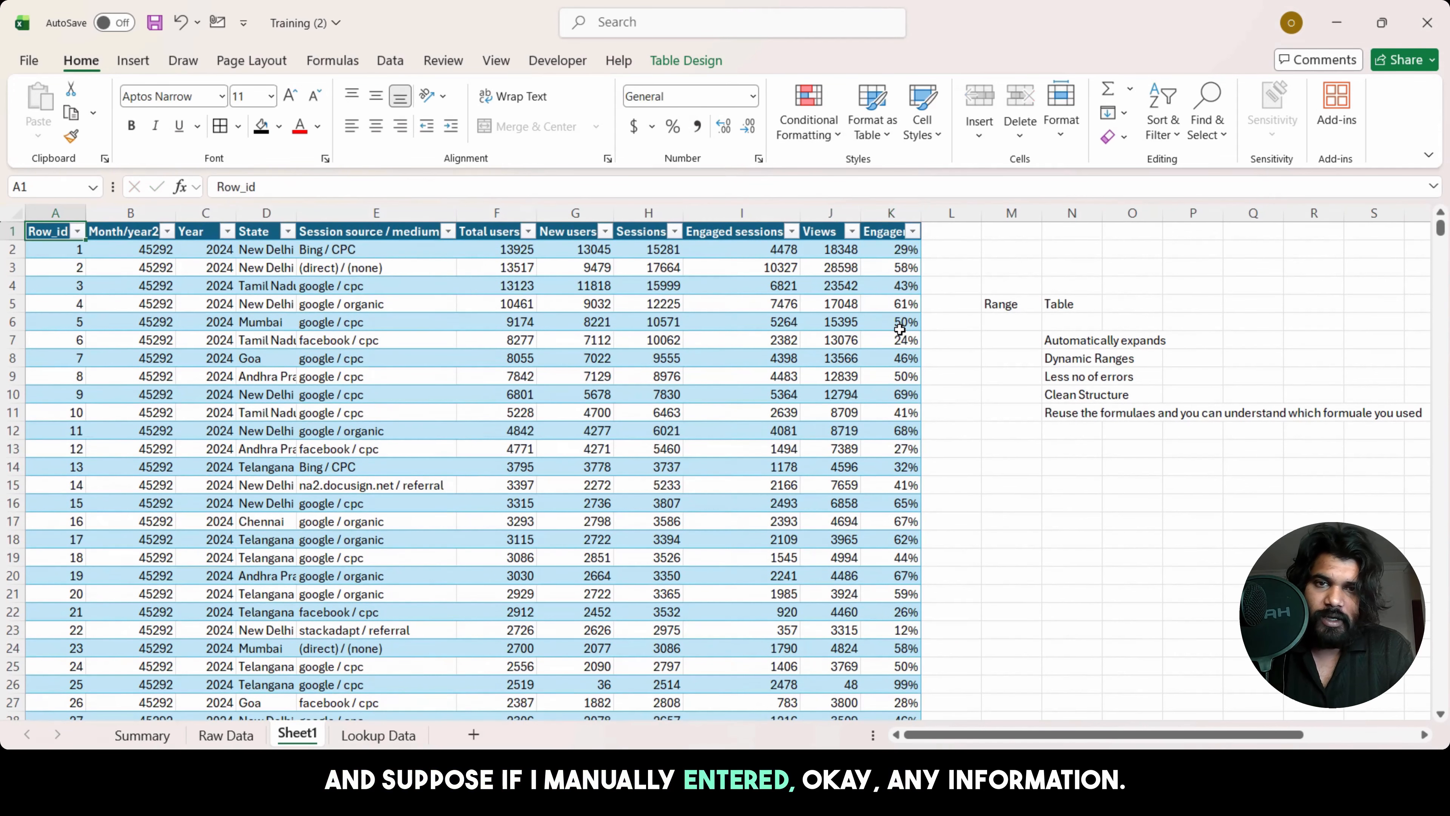
{"action": "key", "text": "ctrl+Down"}
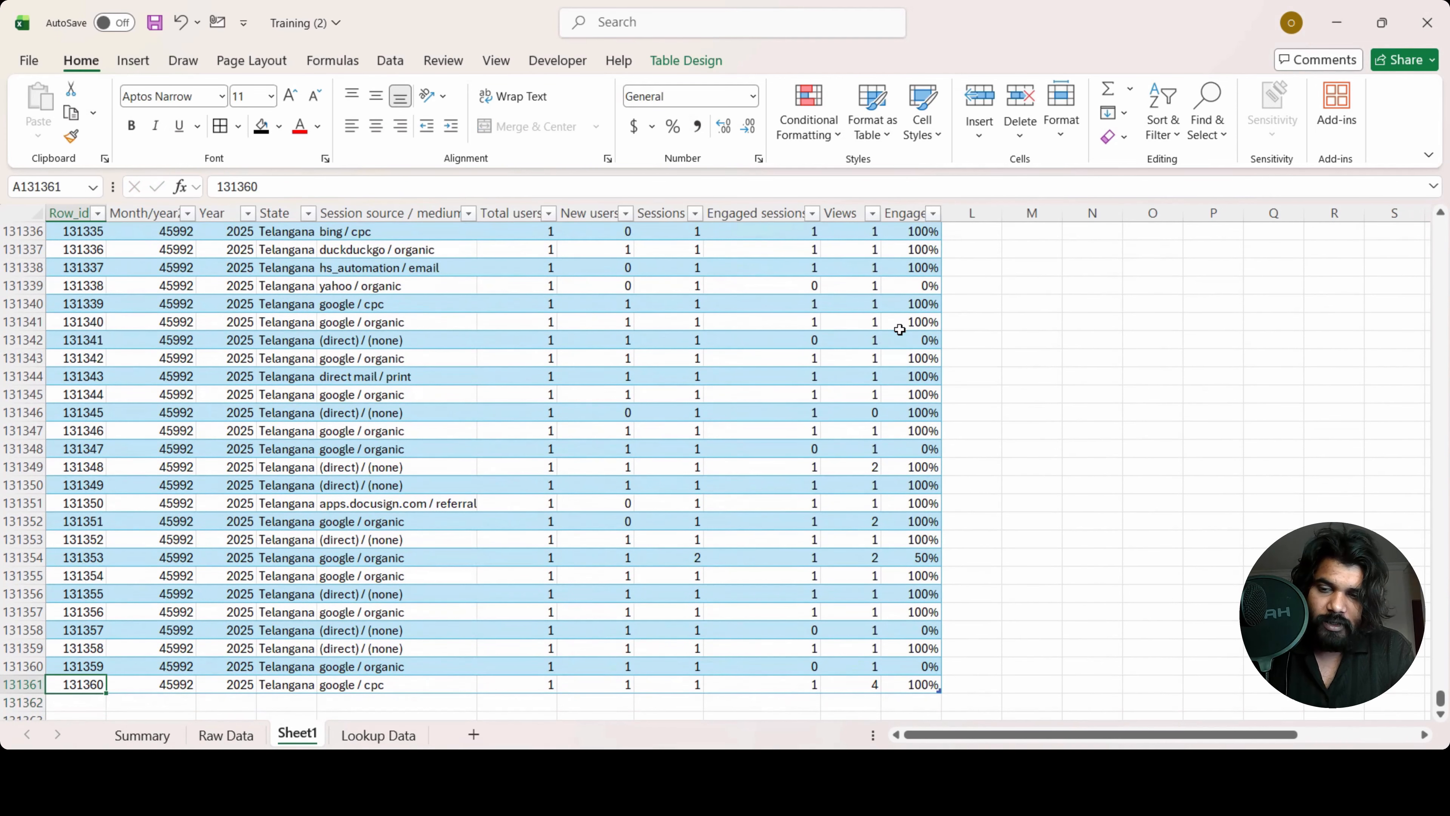
{"action": "key", "text": "shift+Right"}
{"action": "key", "text": "shift+Right"}
{"action": "key", "text": "shift+Right"}
{"action": "key", "text": "shift+Right"}
{"action": "key", "text": "shift+Right"}
{"action": "key", "text": "shift+Right"}
{"action": "key", "text": "shift+Right"}
{"action": "key", "text": "shift+Right"}
{"action": "key", "text": "shift+Right"}
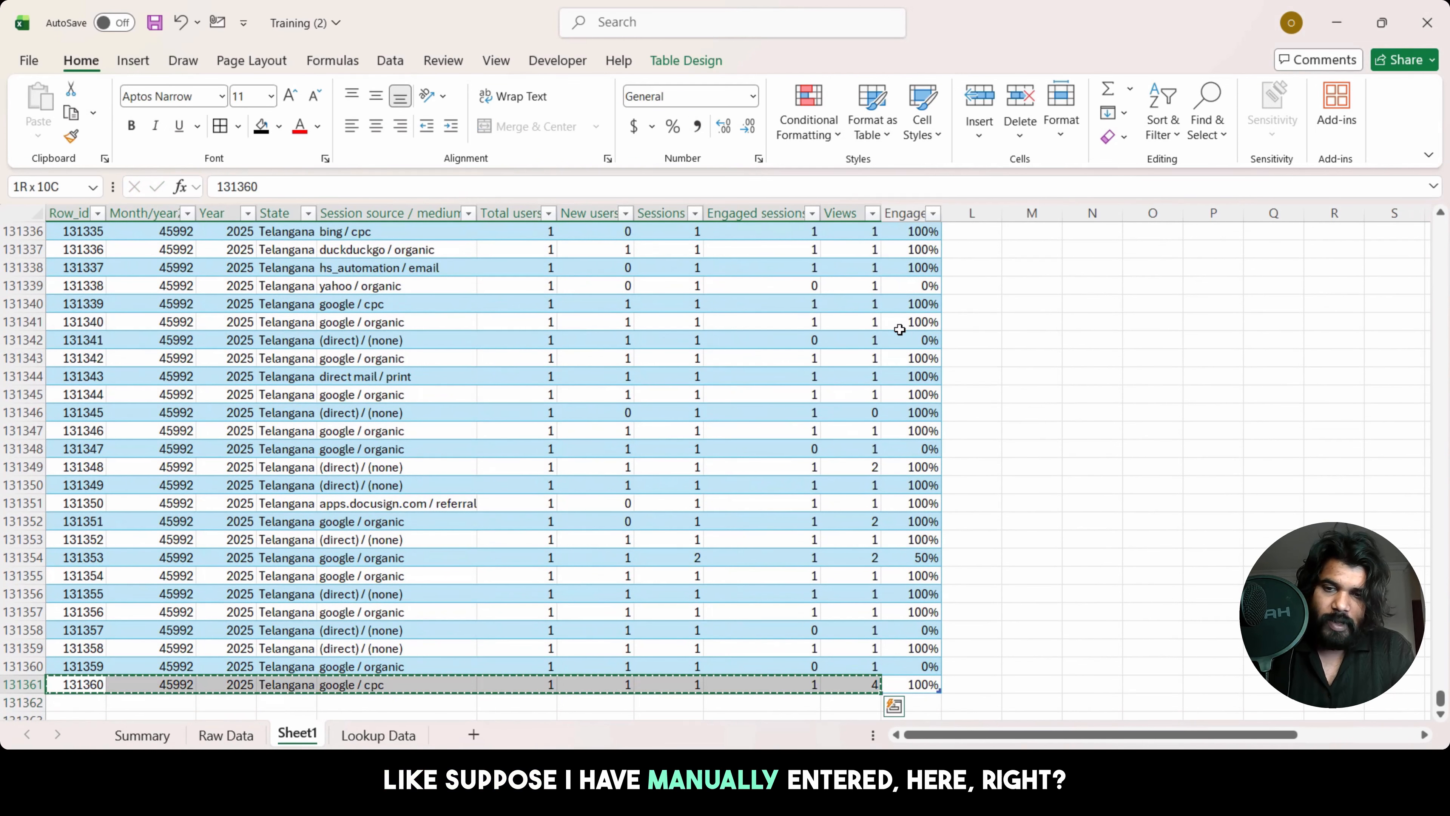
{"action": "key", "text": "ctrl+c"}
{"action": "key", "text": "Down"}
{"action": "key", "text": "ctrl+v"}
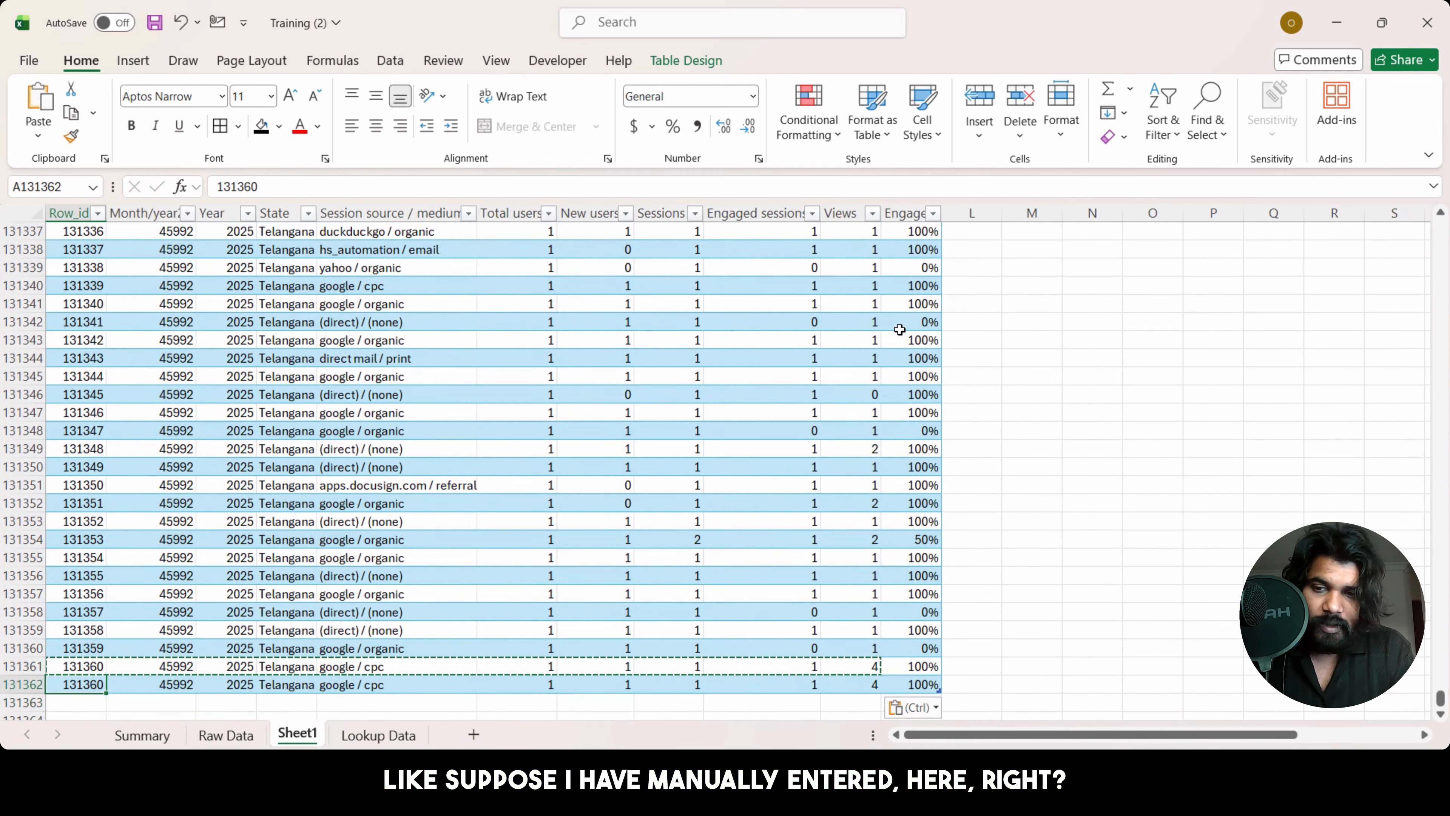
Step: Set Sessions to 100 and Engaged sessions to 5 in the new last row, and check its engagement rate cell
{"action": "key", "text": "Down"}
{"action": "left_click", "coordinate": [688, 684]}
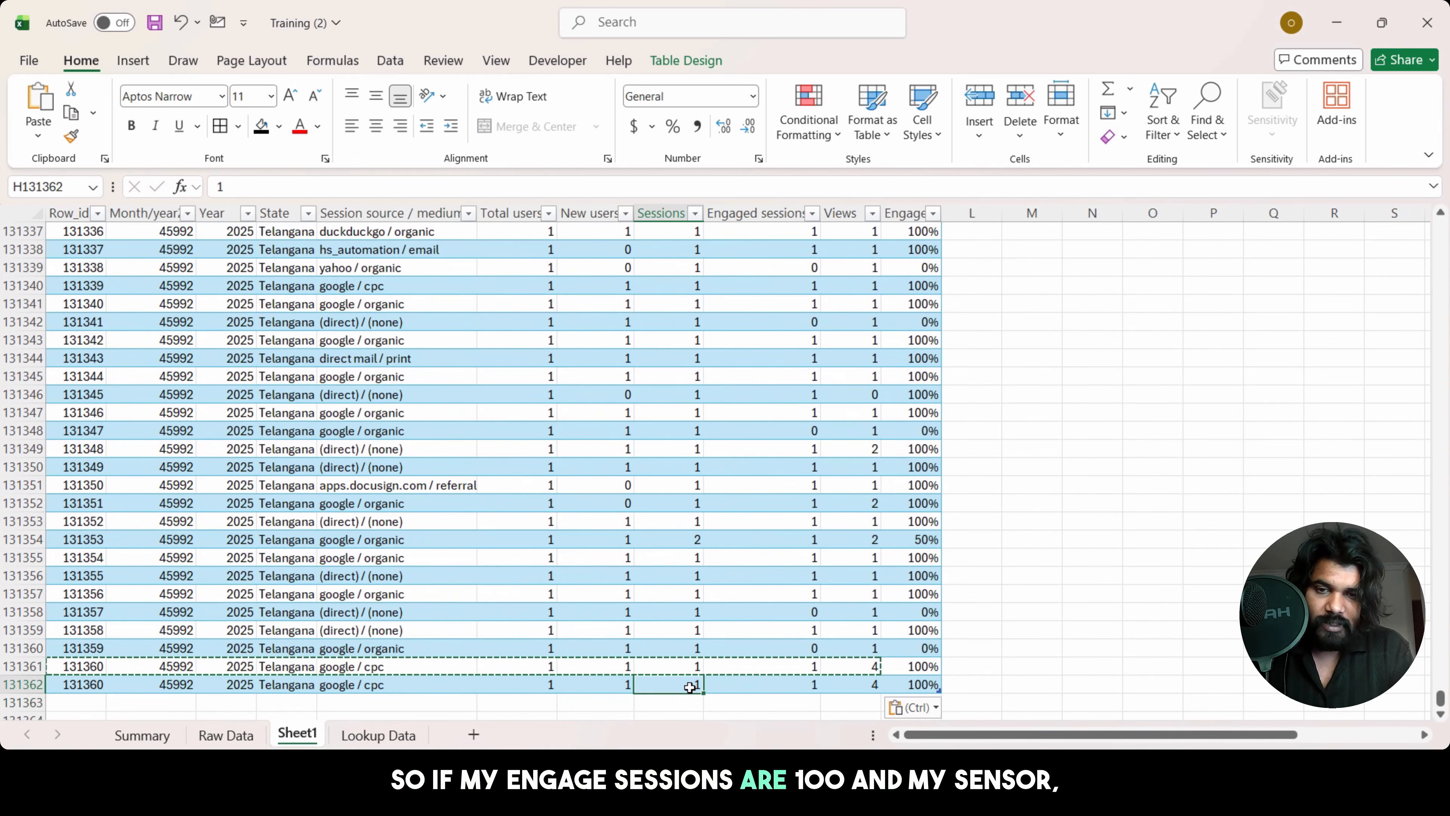
{"action": "type", "text": "100"}
{"action": "key", "text": "Tab"}
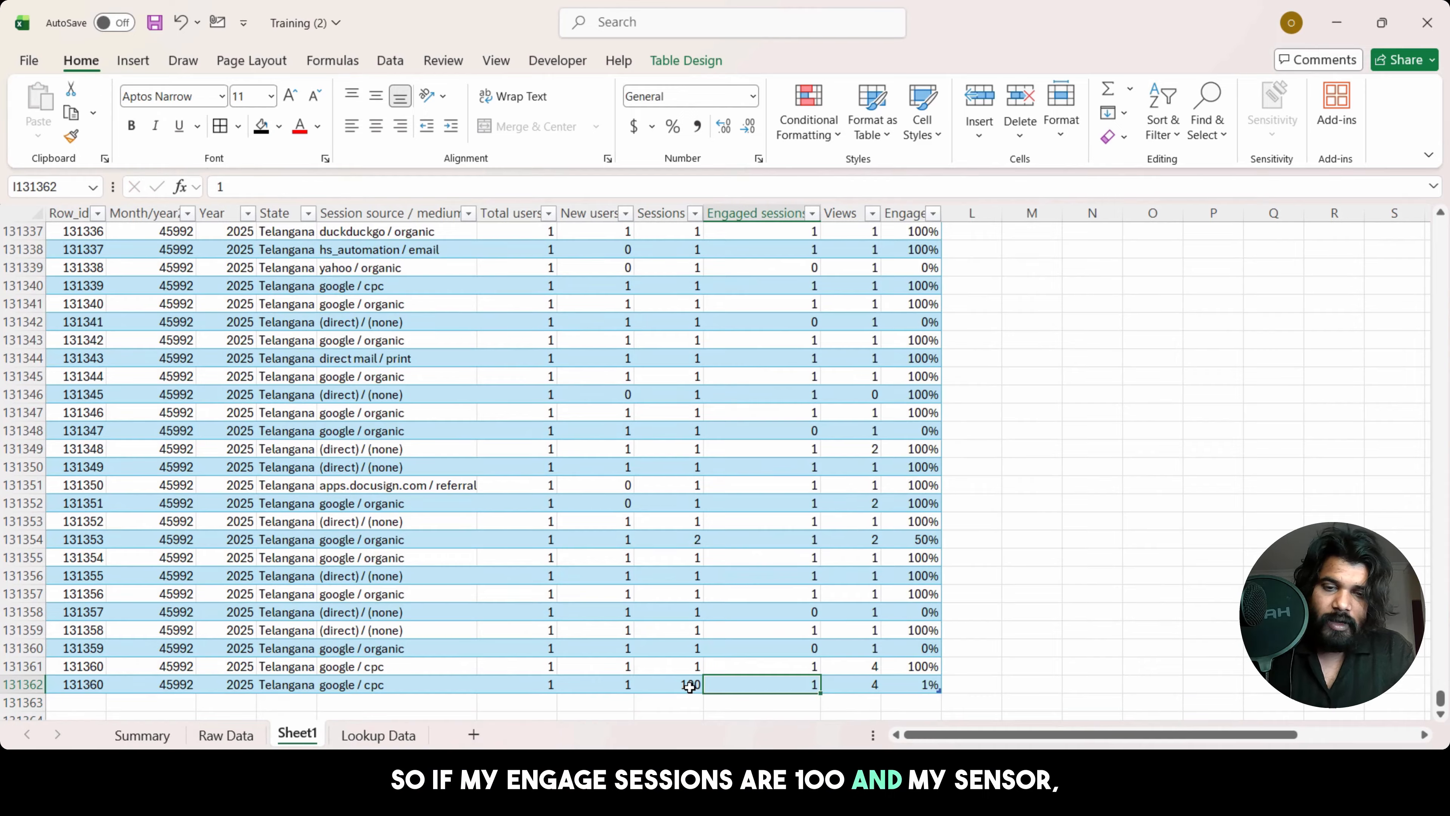
{"action": "type", "text": "5"}
{"action": "key", "text": "ctrl+Return"}
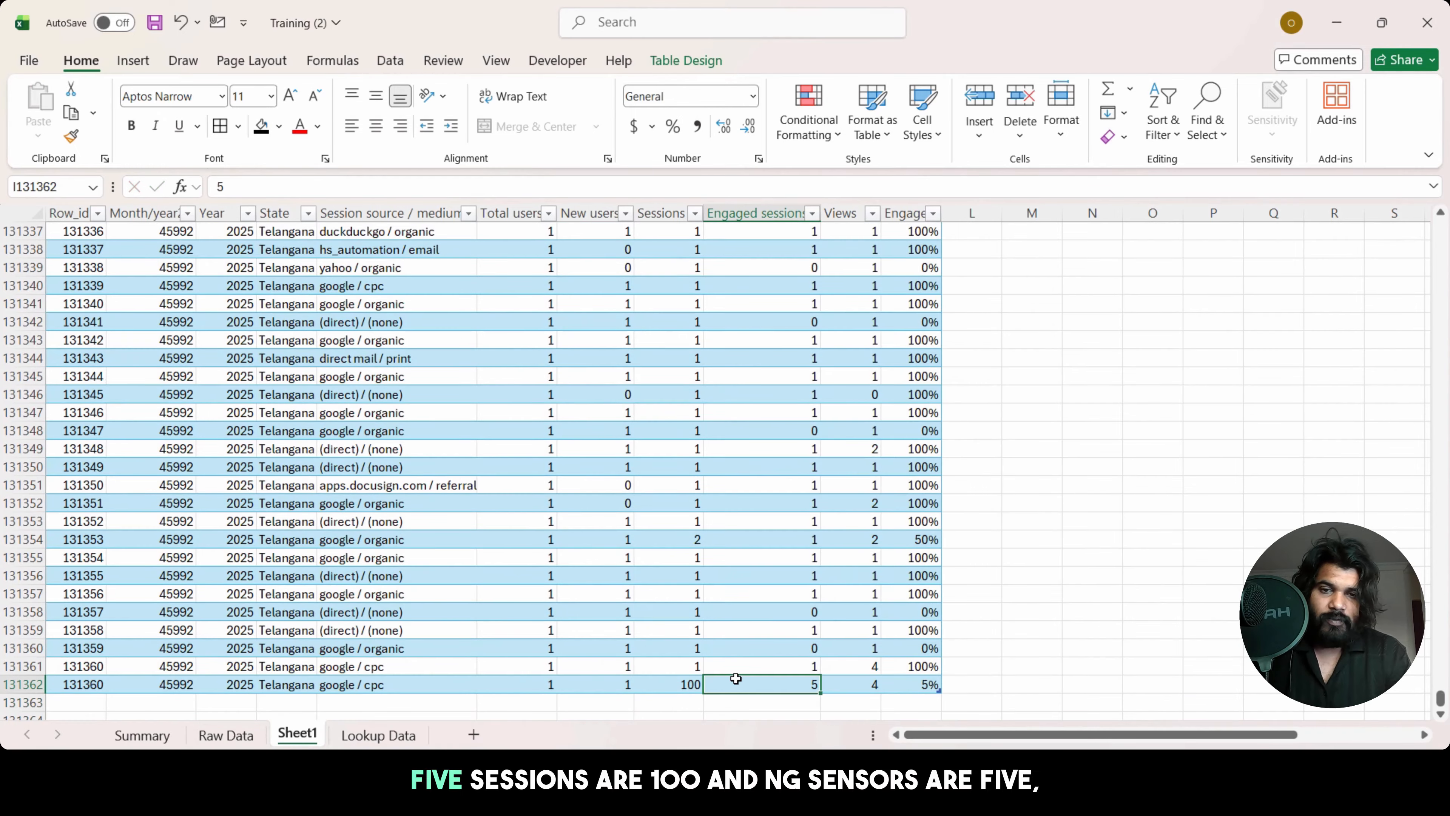
{"action": "left_click", "coordinate": [679, 686]}
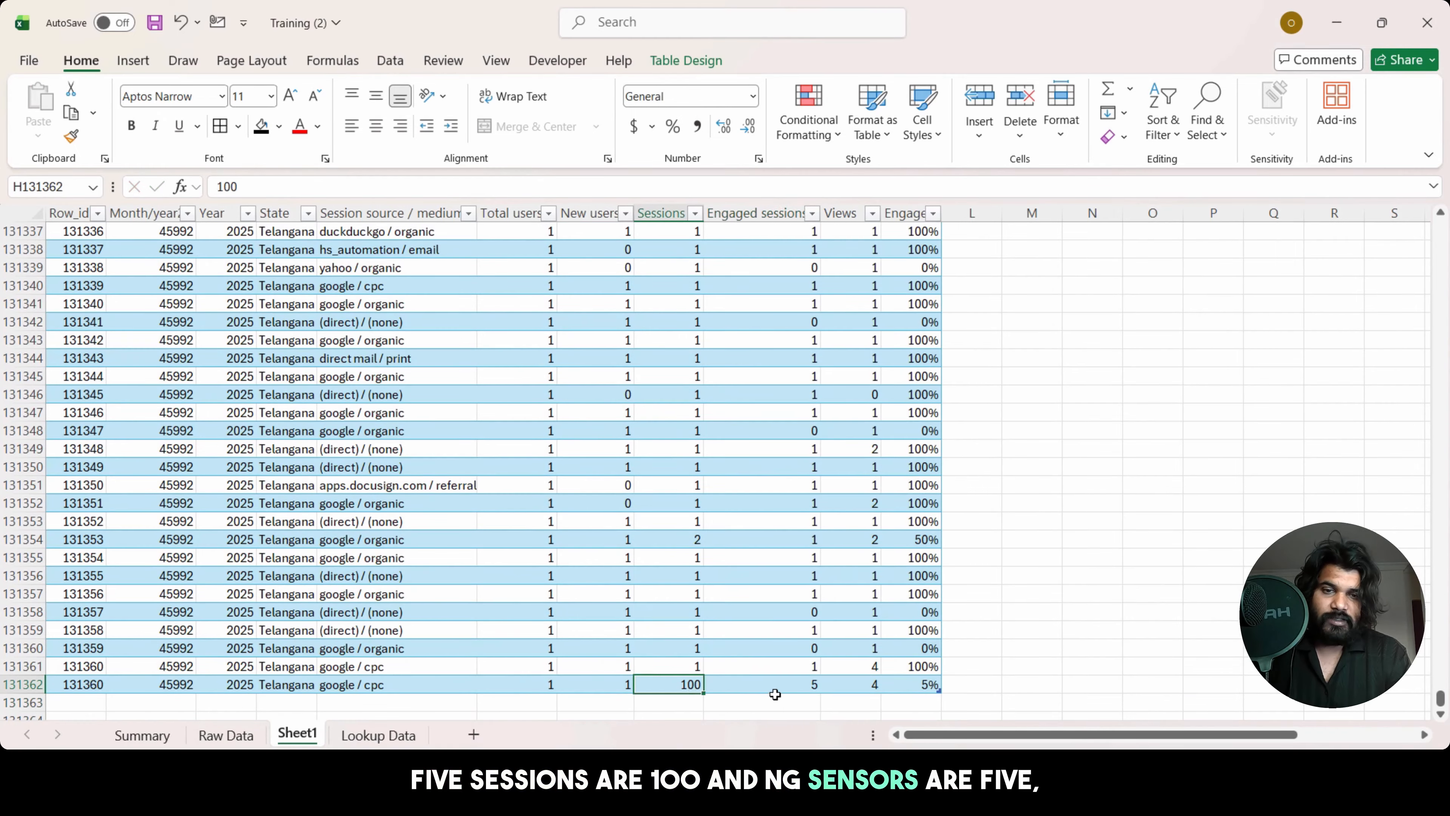
{"action": "key", "text": "ctrl+a"}
{"action": "left_click", "coordinate": [915, 686]}
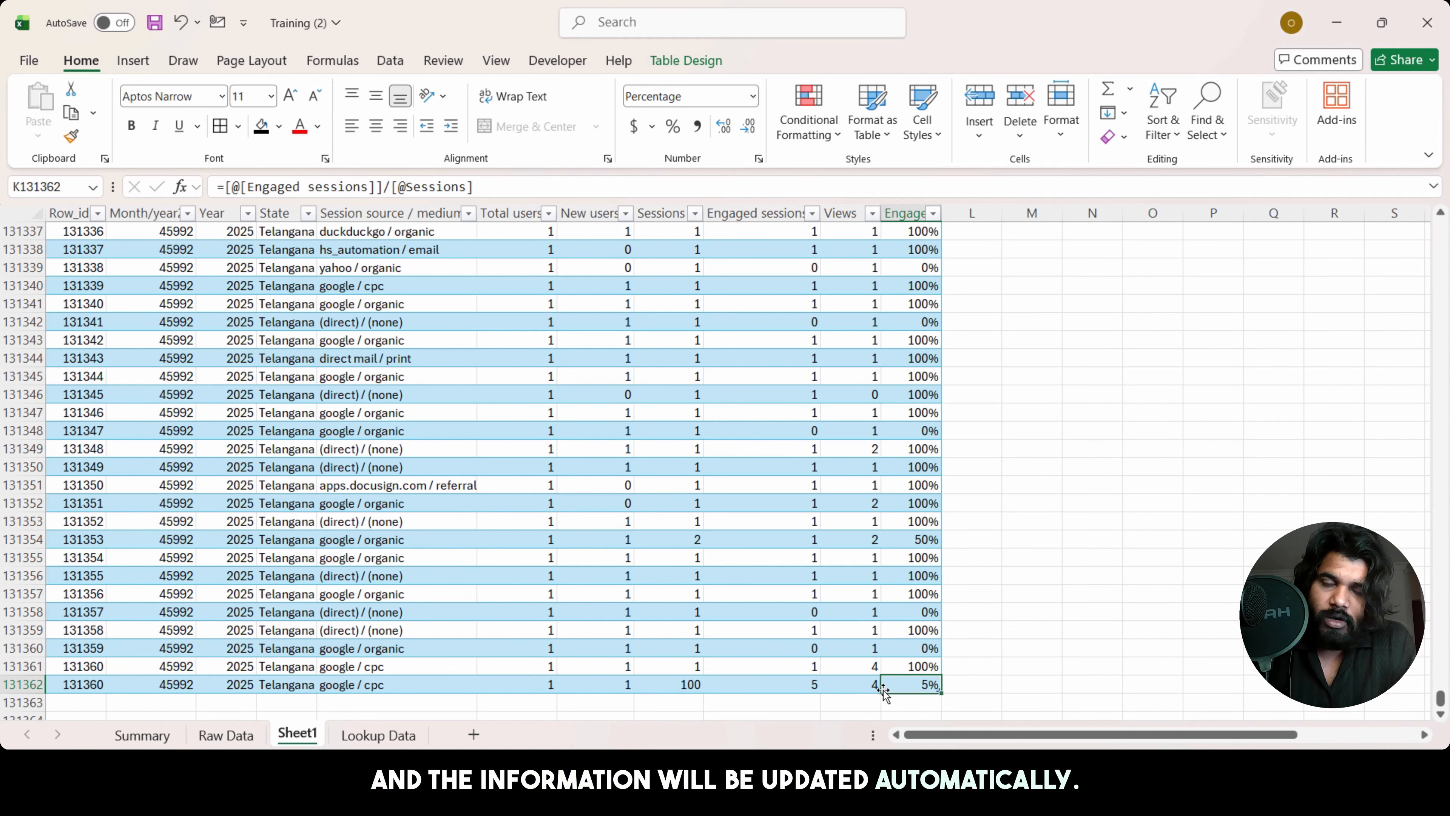
Step: Return to the start of the sheet and review the notes on table advantages beside the data
{"action": "key", "text": "ctrl+Up"}
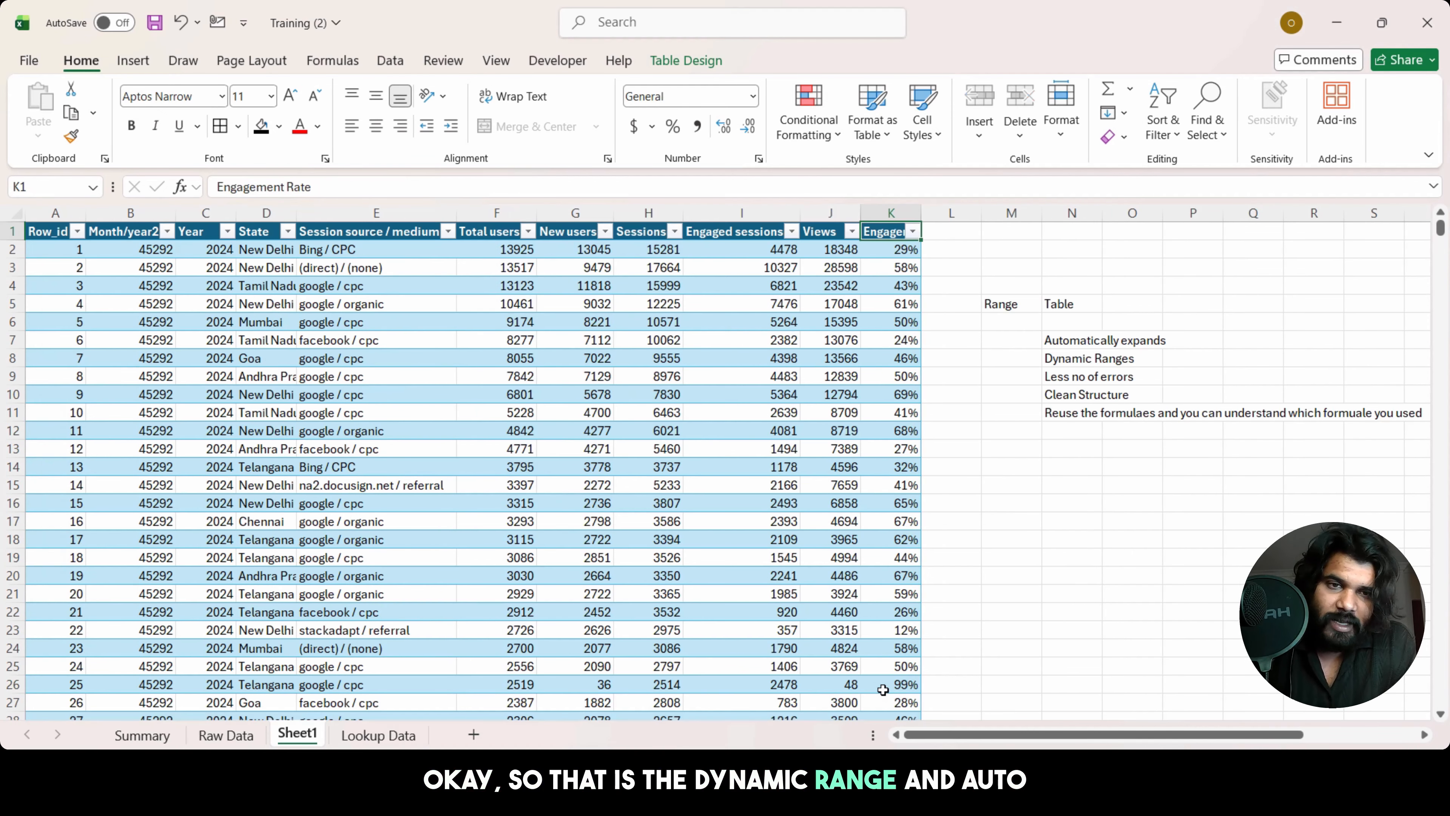
{"action": "key", "text": "Right"}
{"action": "key", "text": "Right"}
{"action": "key", "text": "Right"}
{"action": "key", "text": "Right"}
{"action": "key", "text": "Down"}
{"action": "key", "text": "Down"}
{"action": "key", "text": "Down"}
{"action": "key", "text": "Down"}
{"action": "key", "text": "Down"}
{"action": "key", "text": "Down"}
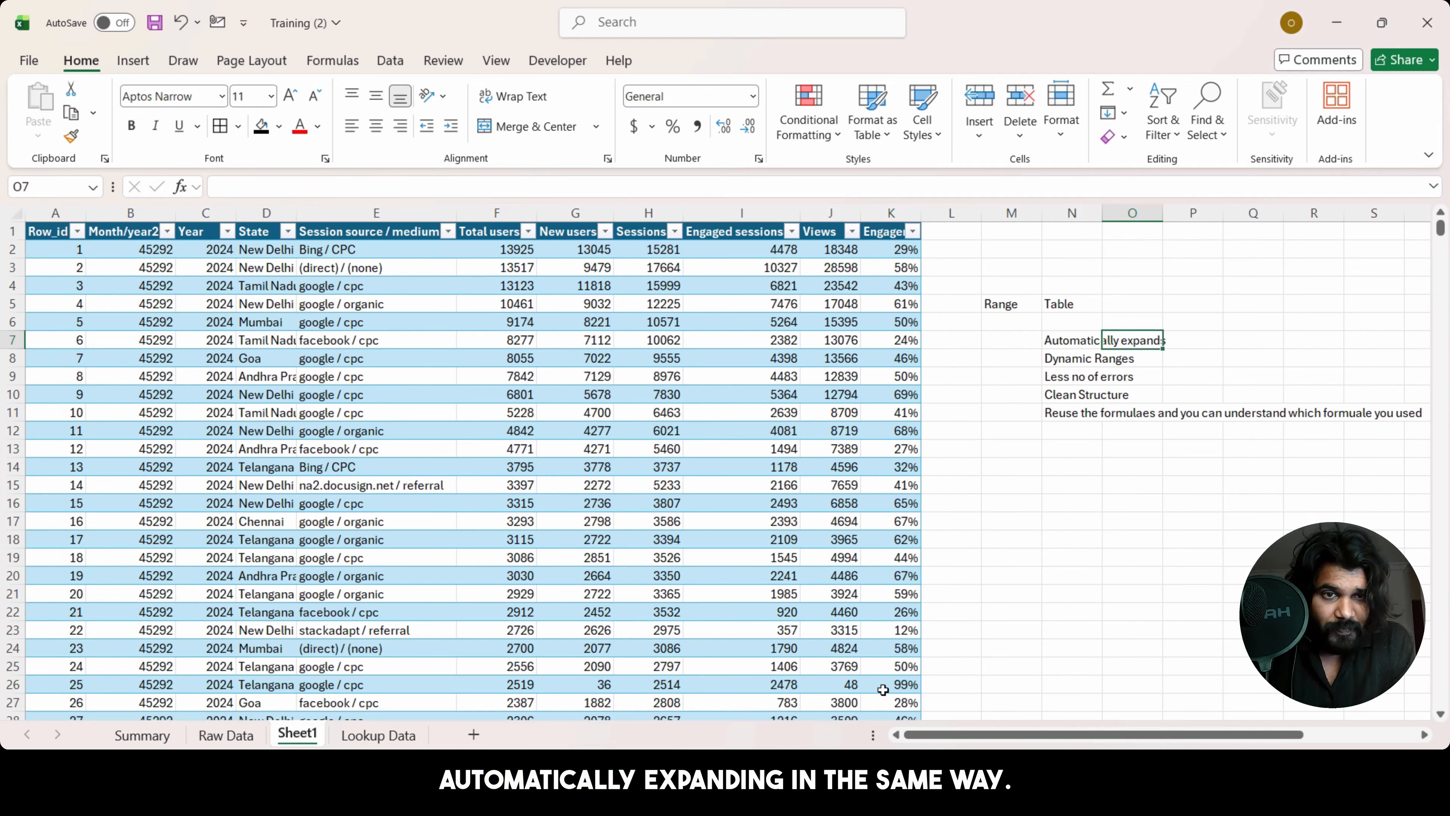
Step: Add a "Recurring Users" column header in L1, beside the Engagement Rate column
{"action": "key", "text": "Left"}
{"action": "key", "text": "Left"}
{"action": "key", "text": "Left"}
{"action": "key", "text": "Up"}
{"action": "key", "text": "Up"}
{"action": "key", "text": "Up"}
{"action": "key", "text": "Up"}
{"action": "key", "text": "Up"}
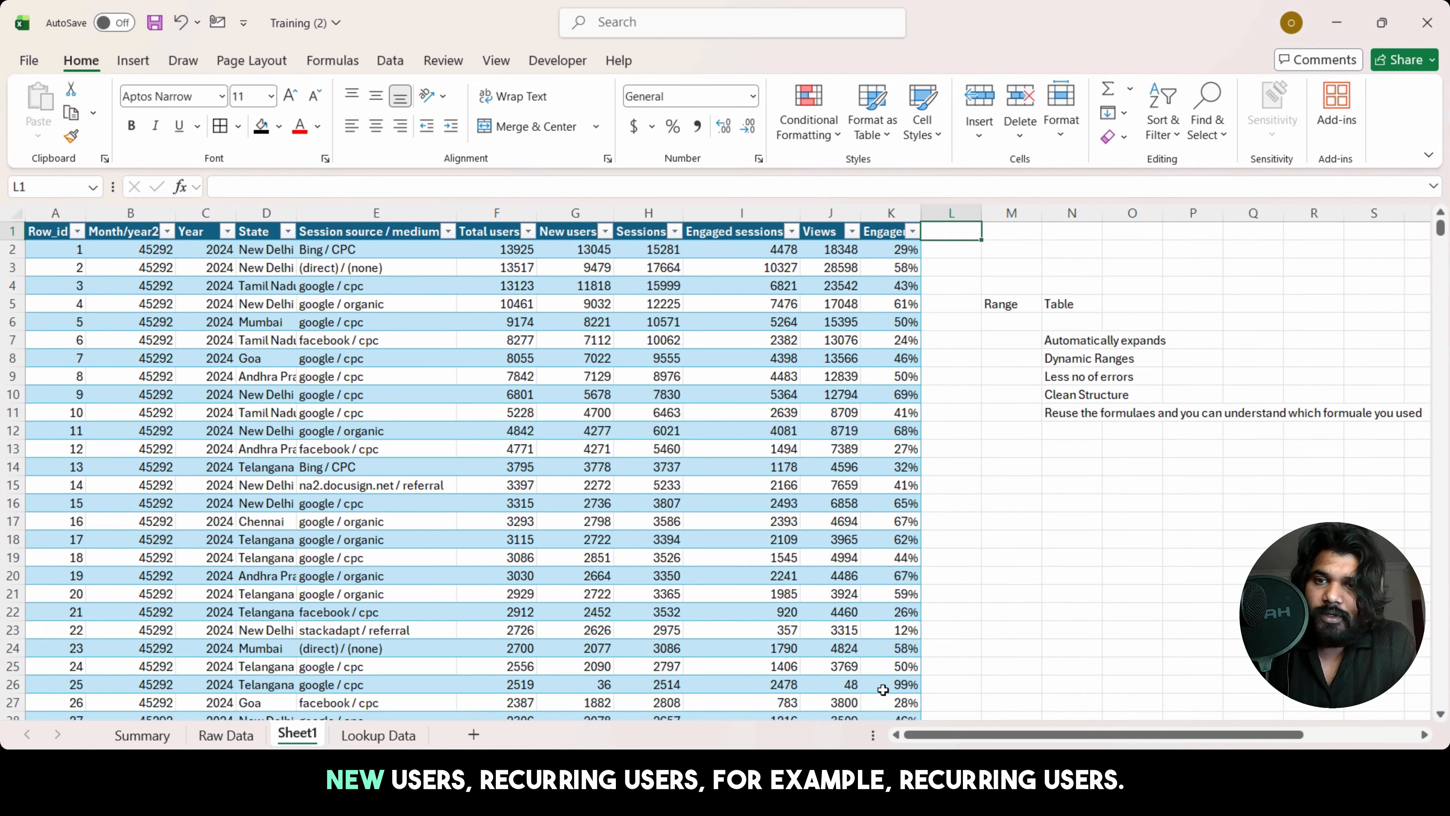
{"action": "type", "text": "R3"}
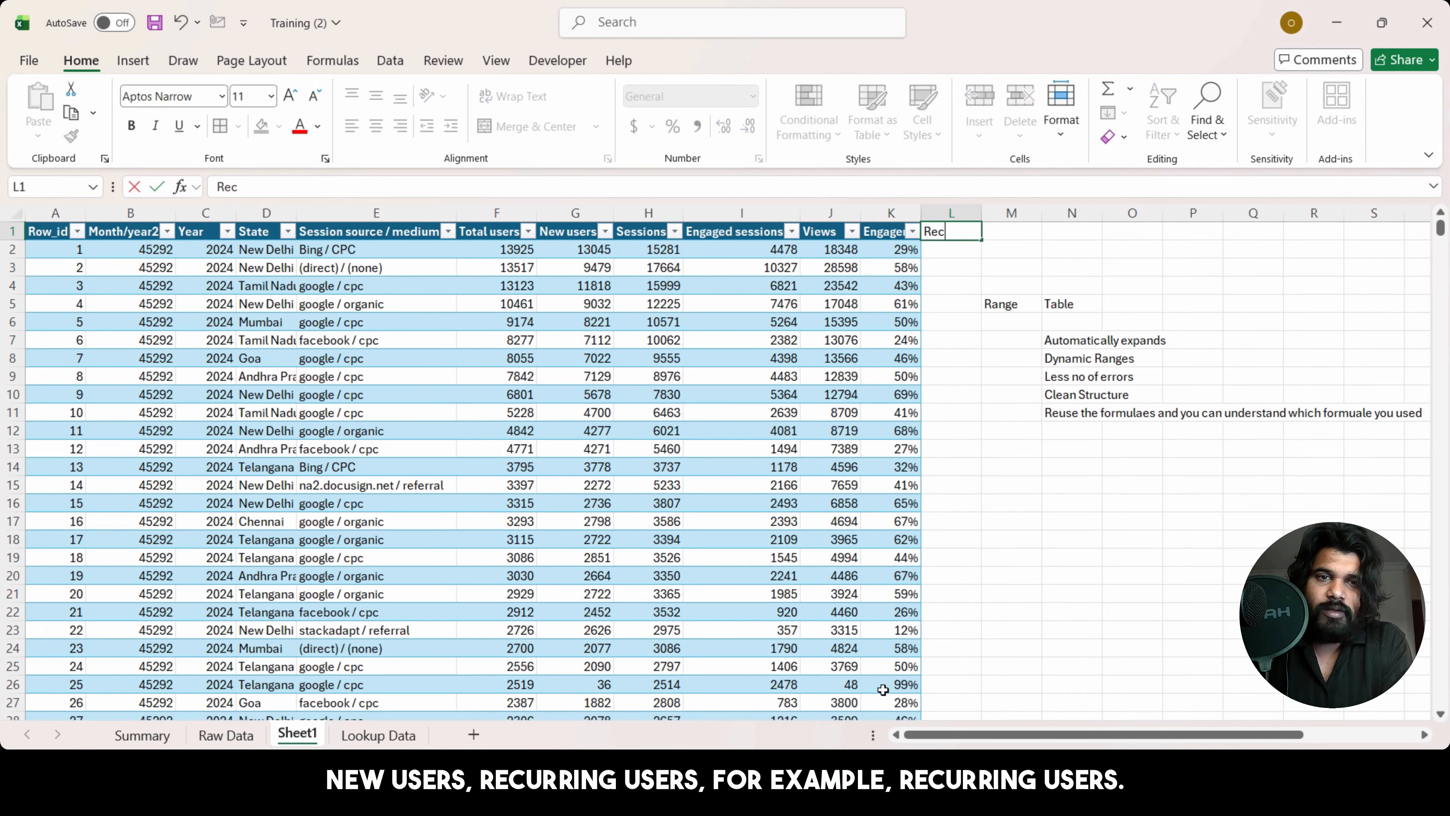
{"action": "type", "text": "ers"}
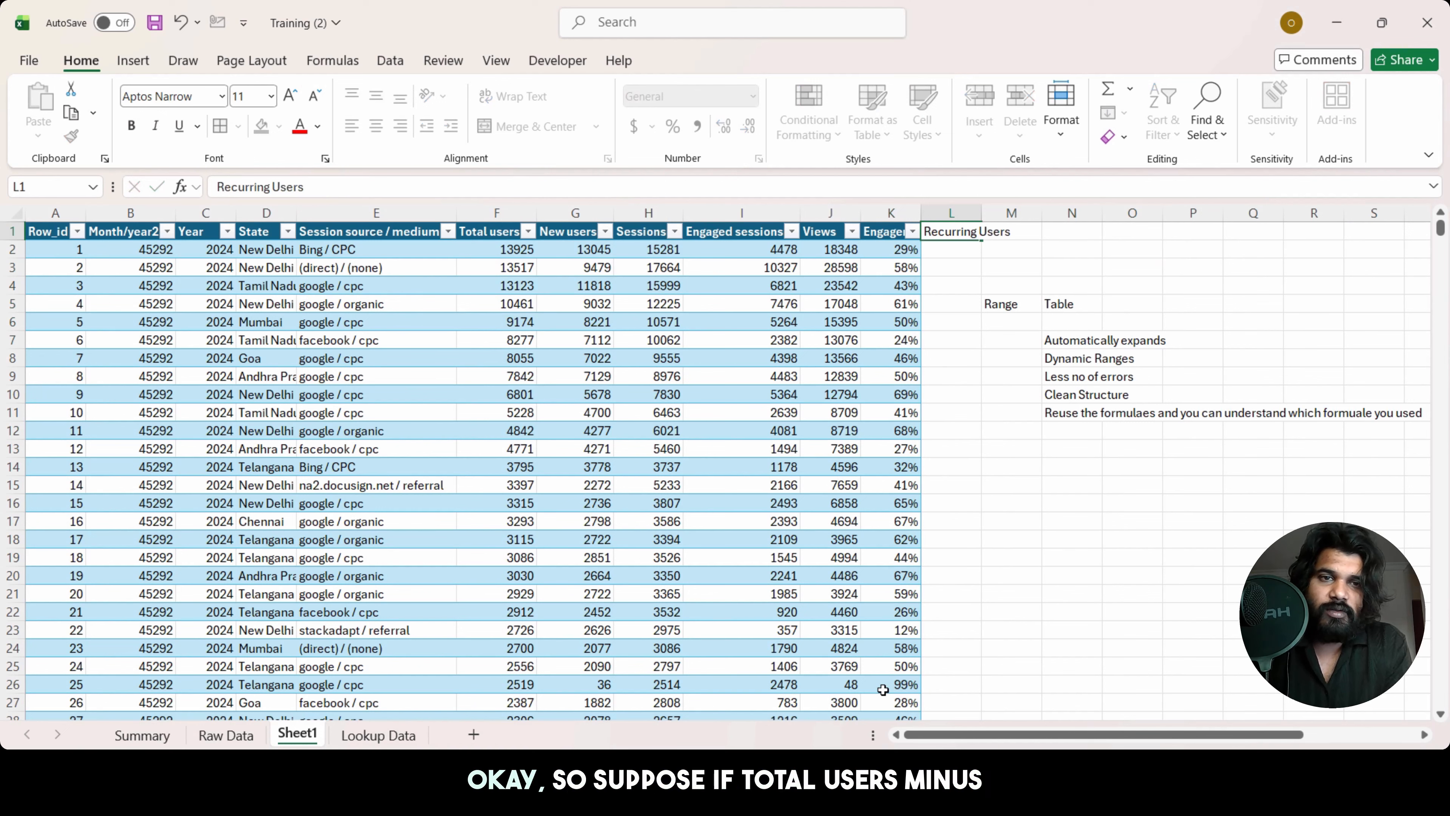
{"action": "key", "text": "Return"}
Step: Enter the formula =[@[Total users]]-[@[New users]] in L2 to fill the Recurring Users column
{"action": "type", "text": "="}
{"action": "key", "text": "Left"}
{"action": "key", "text": "Left"}
{"action": "key", "text": "Left"}
{"action": "key", "text": "Left"}
{"action": "key", "text": "Left"}
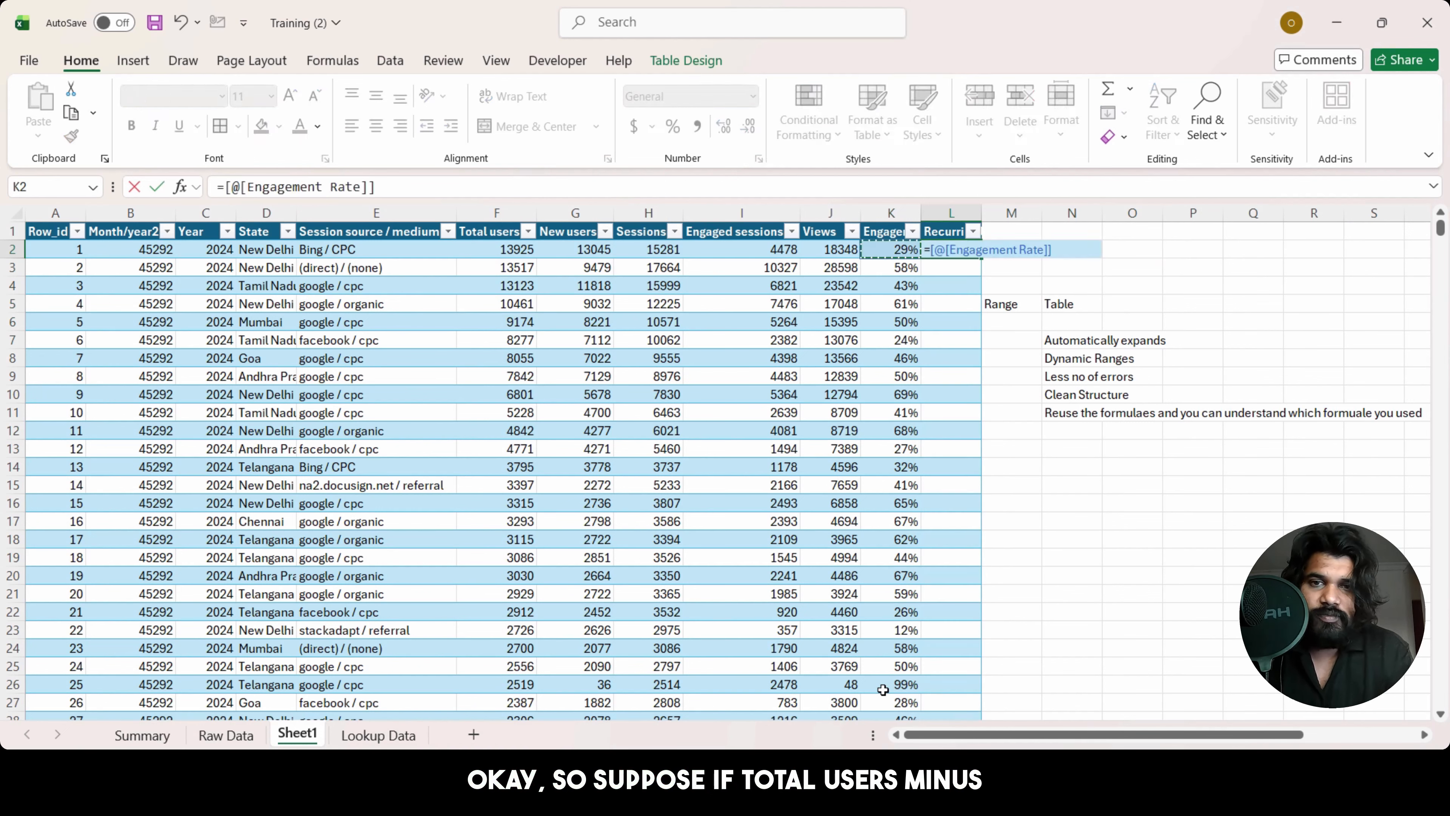
{"action": "key", "text": "Left"}
{"action": "type", "text": "-"}
{"action": "key", "text": "Left"}
{"action": "key", "text": "Left"}
{"action": "key", "text": "Left"}
{"action": "key", "text": "Left"}
{"action": "key", "text": "Left"}
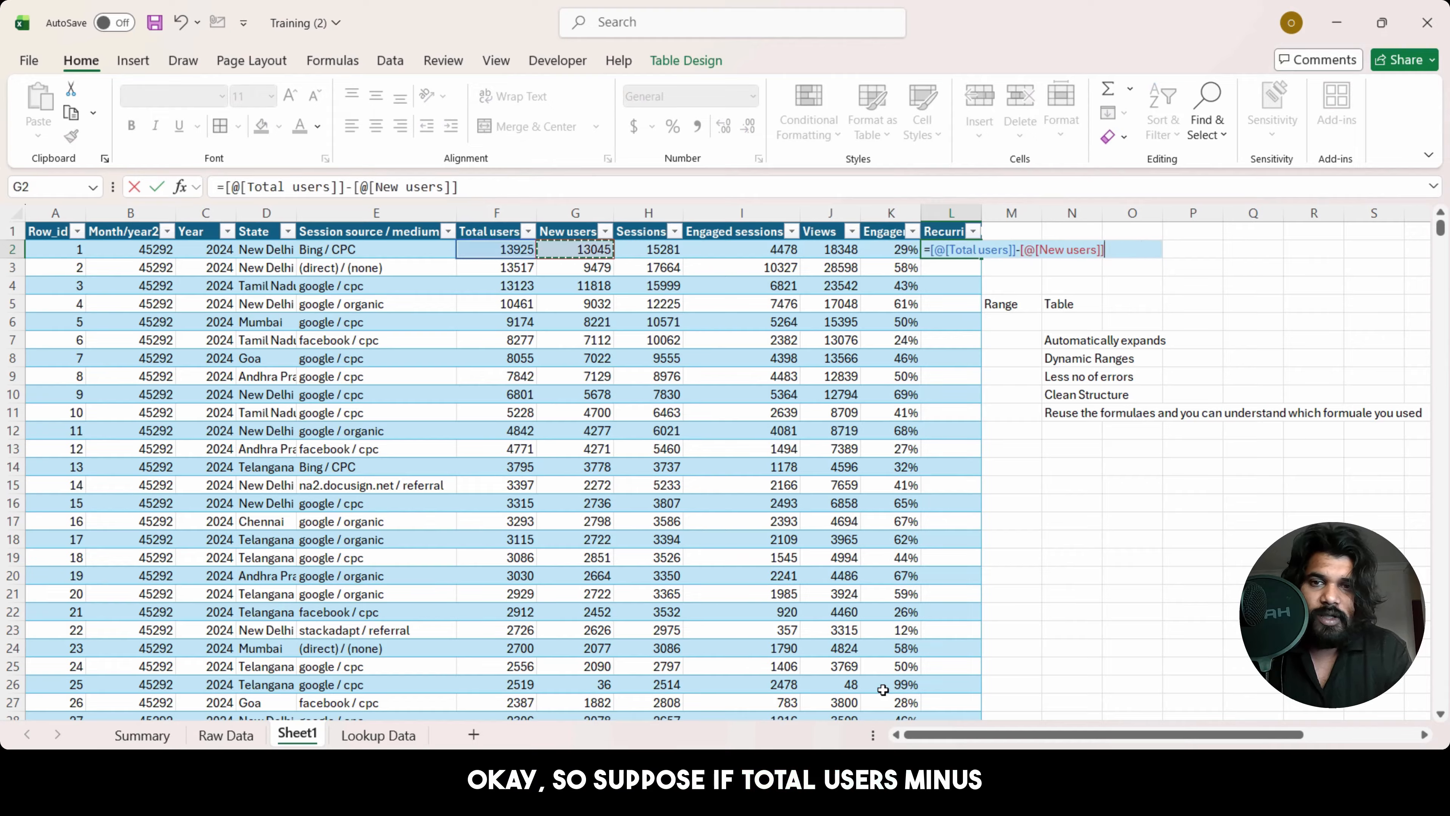
{"action": "key", "text": "Return"}
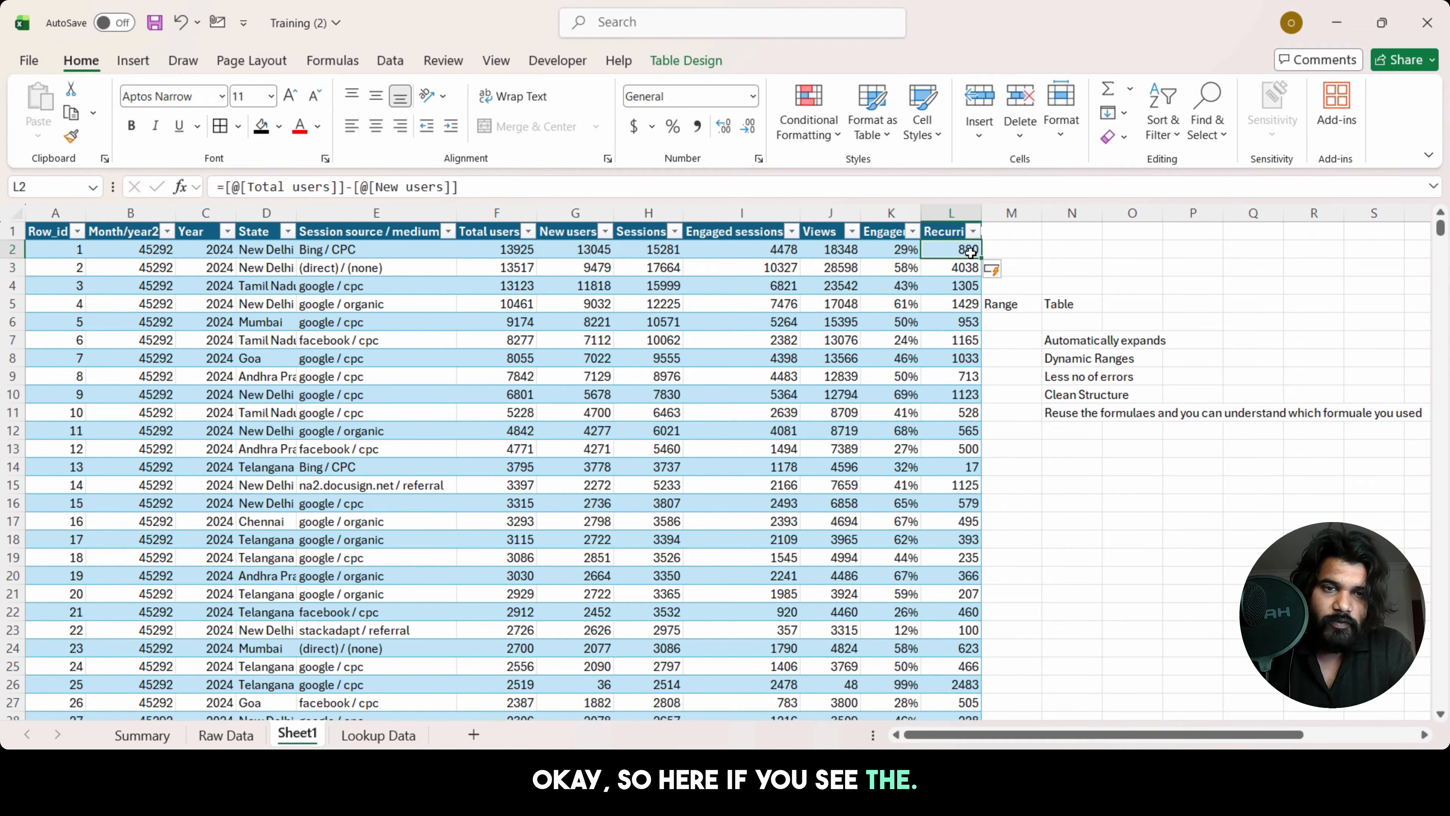
Step: Check the Recurring Users column down to the table's end and the formulas in its first rows
{"action": "key", "text": "ctrl+Down"}
{"action": "key", "text": "ctrl+Up"}
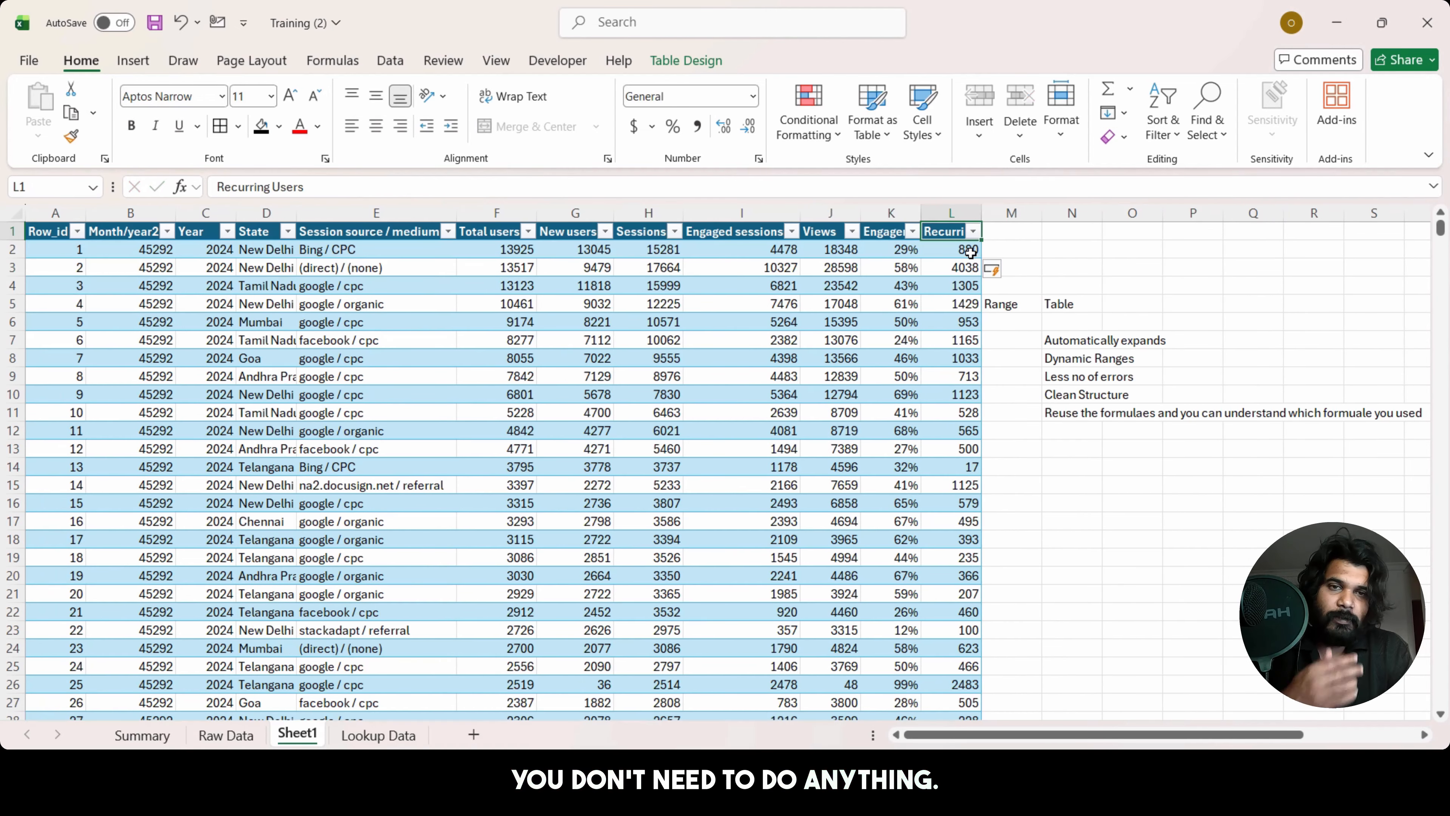
{"action": "key", "text": "Down"}
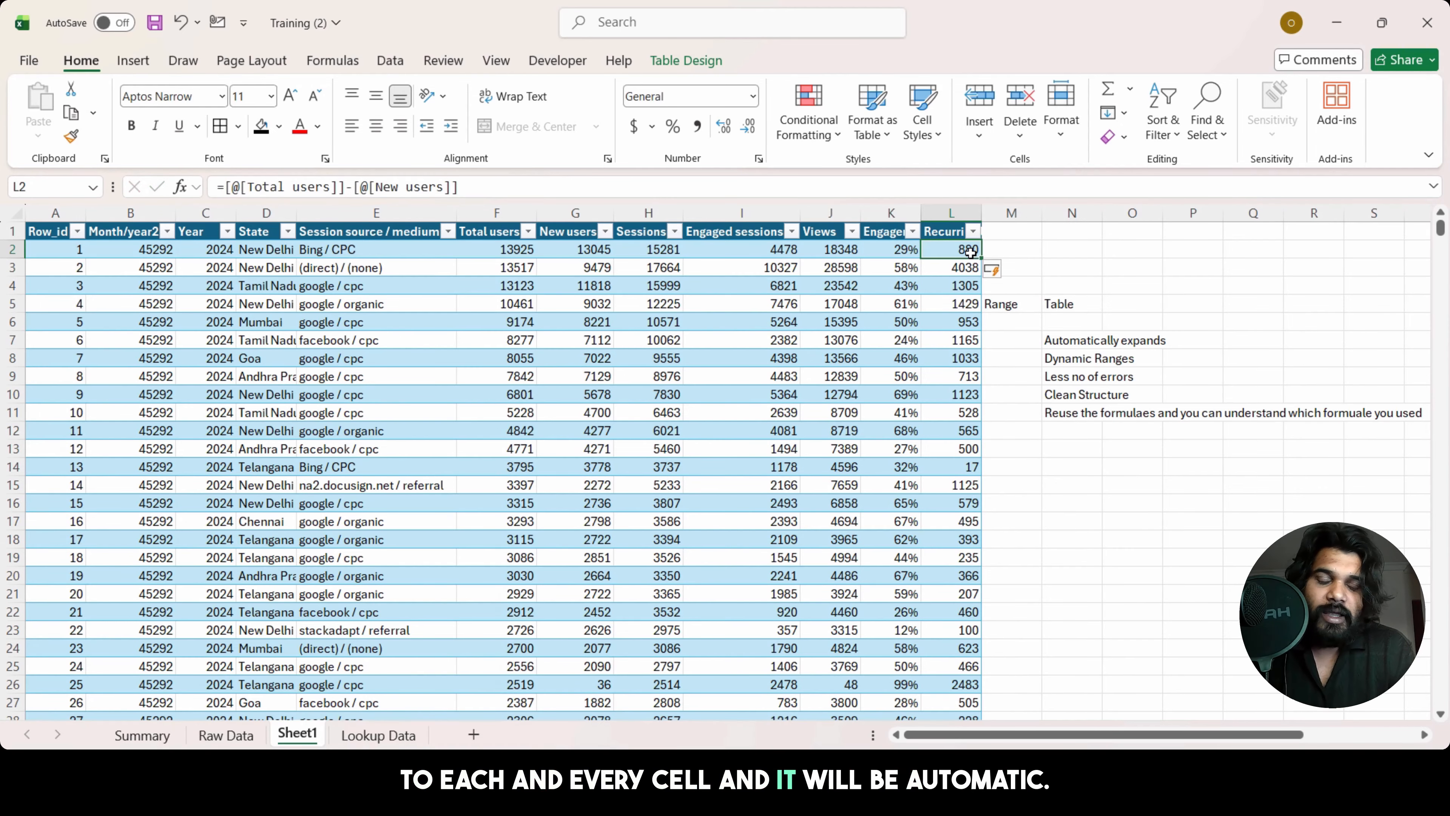
{"action": "key", "text": "Down"}
{"action": "key", "text": "Down"}
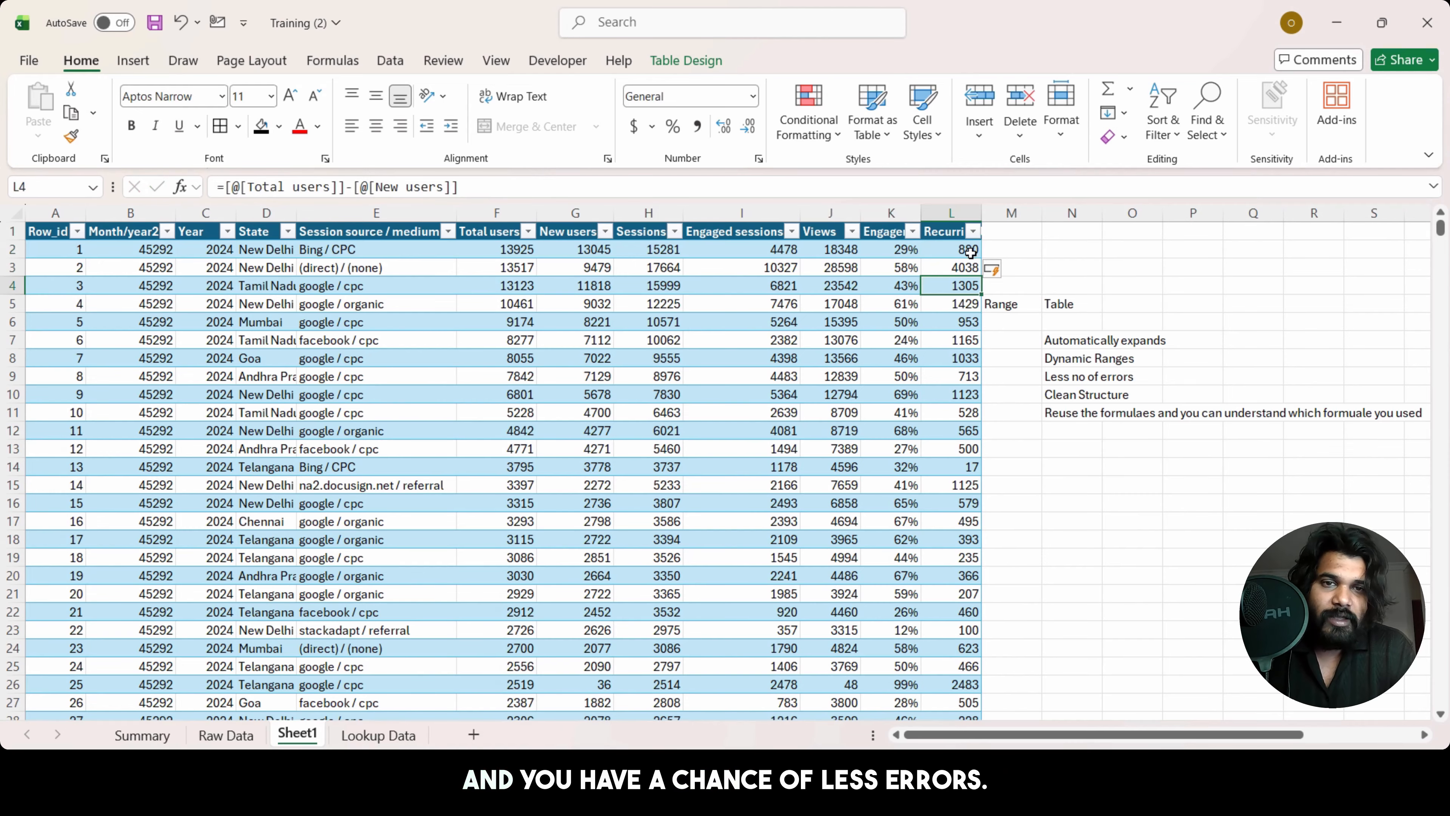
{"action": "key", "text": "Up"}
{"action": "key", "text": "Up"}
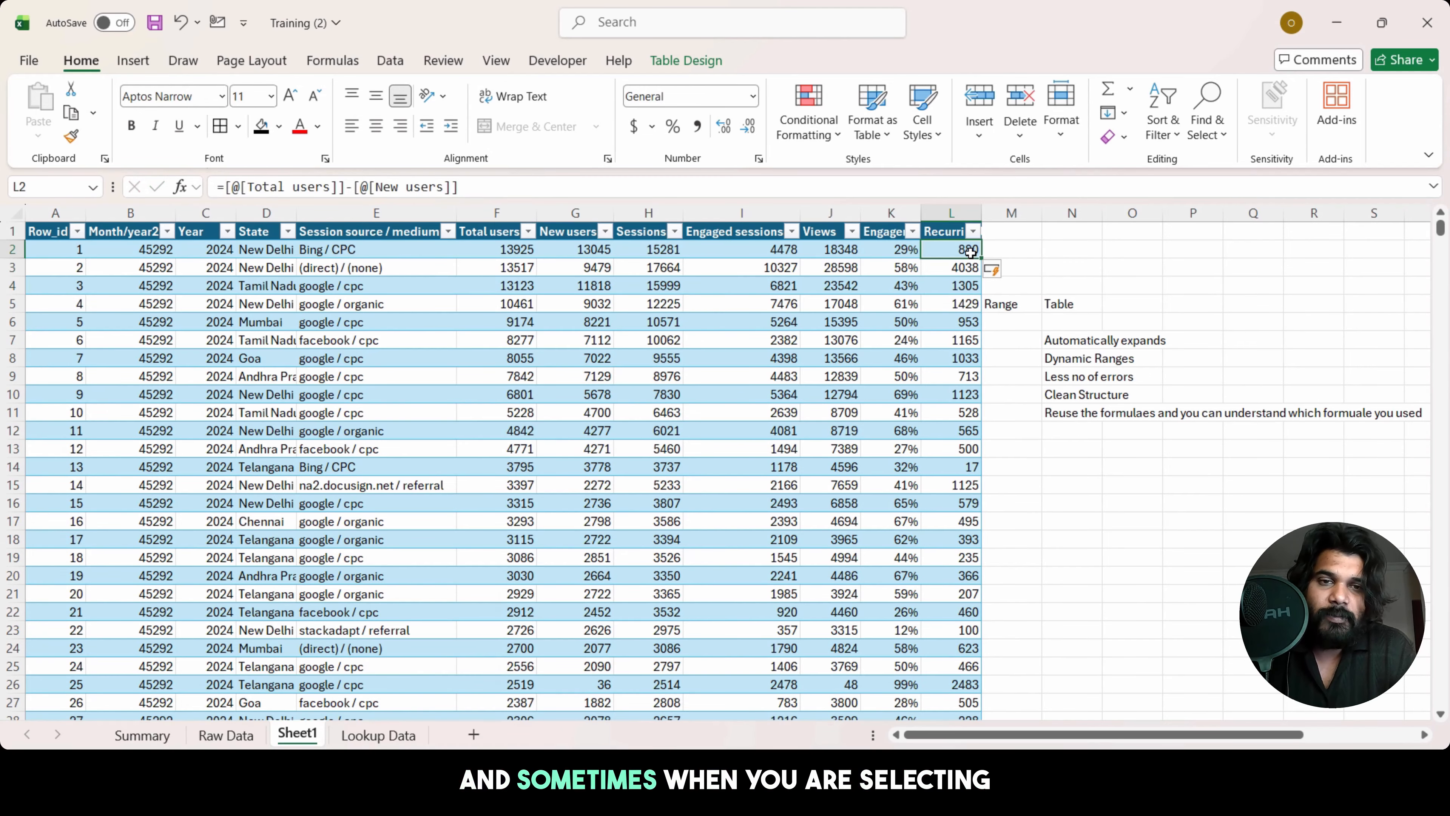
Step: Select all data rows of the table from A2 across to column L, then shorten the selection by three rows
{"action": "key", "text": "Left"}
{"action": "key", "text": "Left"}
{"action": "key", "text": "Left"}
{"action": "key", "text": "Left"}
{"action": "key", "text": "Left"}
{"action": "key", "text": "Left"}
{"action": "key", "text": "Left"}
{"action": "key", "text": "Left"}
{"action": "key", "text": "Left"}
{"action": "key", "text": "Left"}
{"action": "key", "text": "Left"}
{"action": "key", "text": "ctrl+shift+Right"}
{"action": "key", "text": "ctrl+shift+Down"}
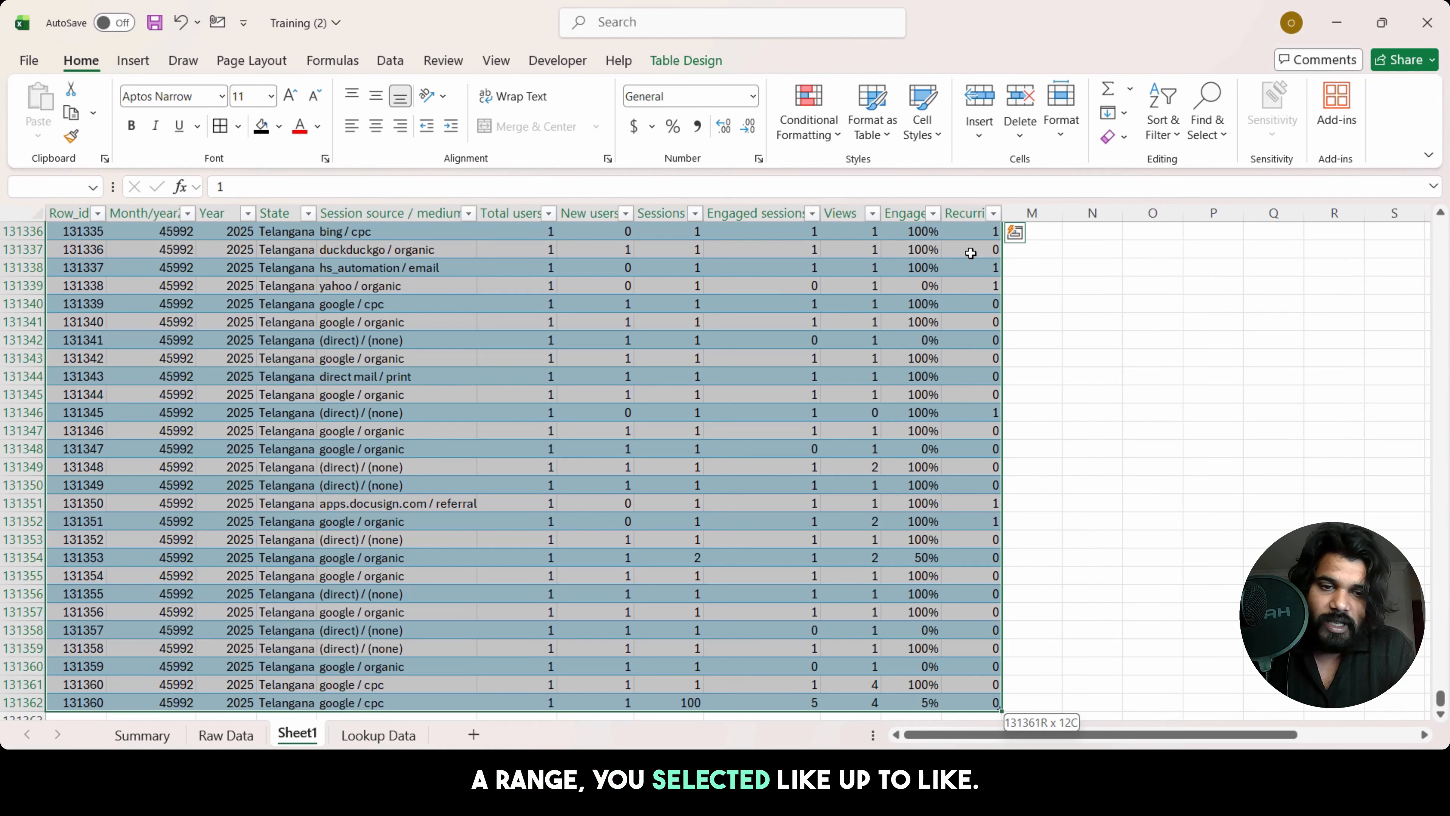
{"action": "key", "text": "shift+Up"}
{"action": "key", "text": "shift+Up"}
{"action": "key", "text": "shift+Up"}
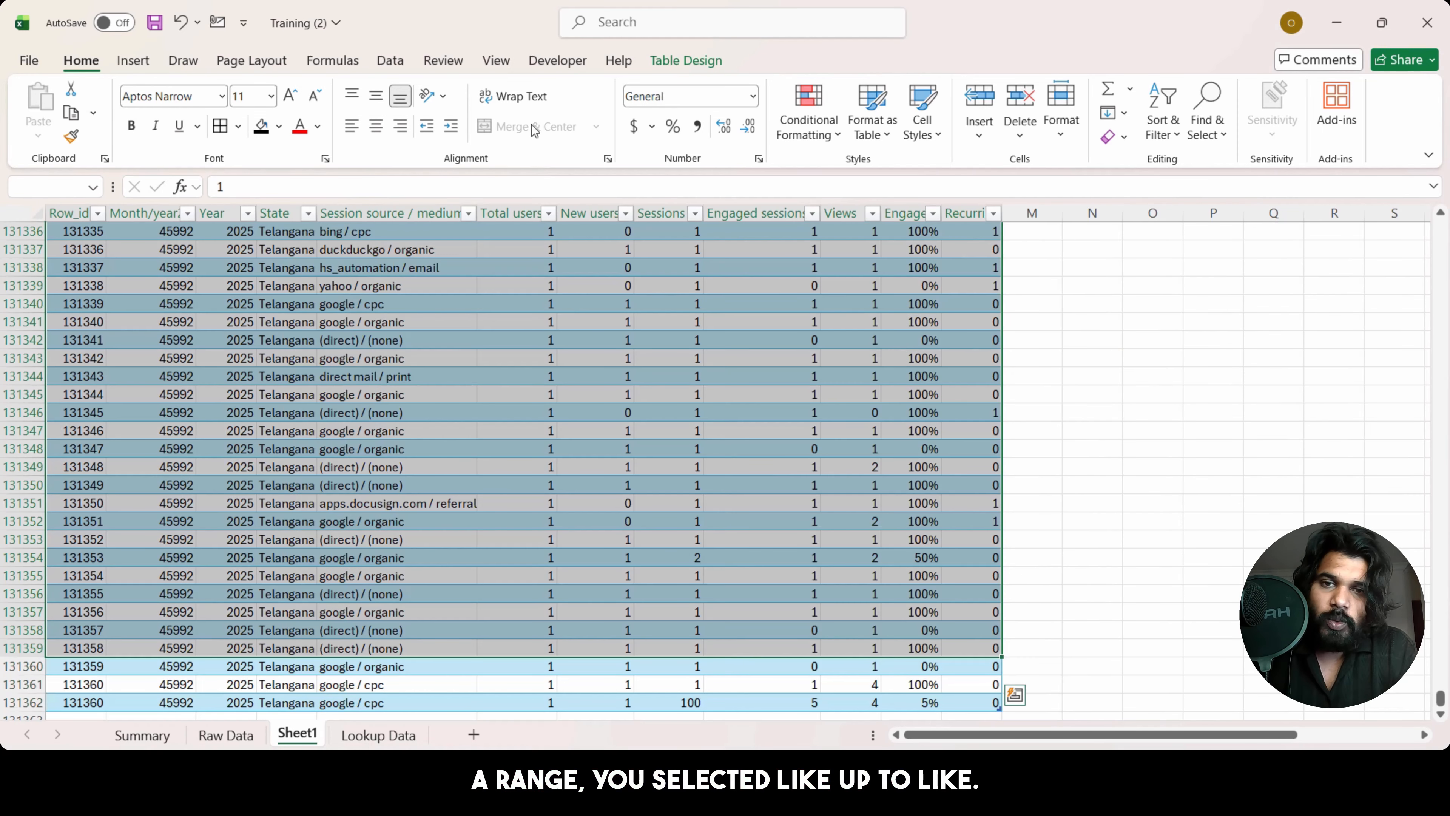
Step: Select only the rows A2:L51 to demonstrate an incomplete manual range, then clear the selection by returning to A1
{"action": "key", "text": "ctrl+Home"}
{"action": "key", "text": "Down"}
{"action": "key", "text": "shift+Right"}
{"action": "key", "text": "shift+Right"}
{"action": "key", "text": "shift+Right"}
{"action": "key", "text": "shift+Right"}
{"action": "key", "text": "shift+Right"}
{"action": "key", "text": "shift+Right"}
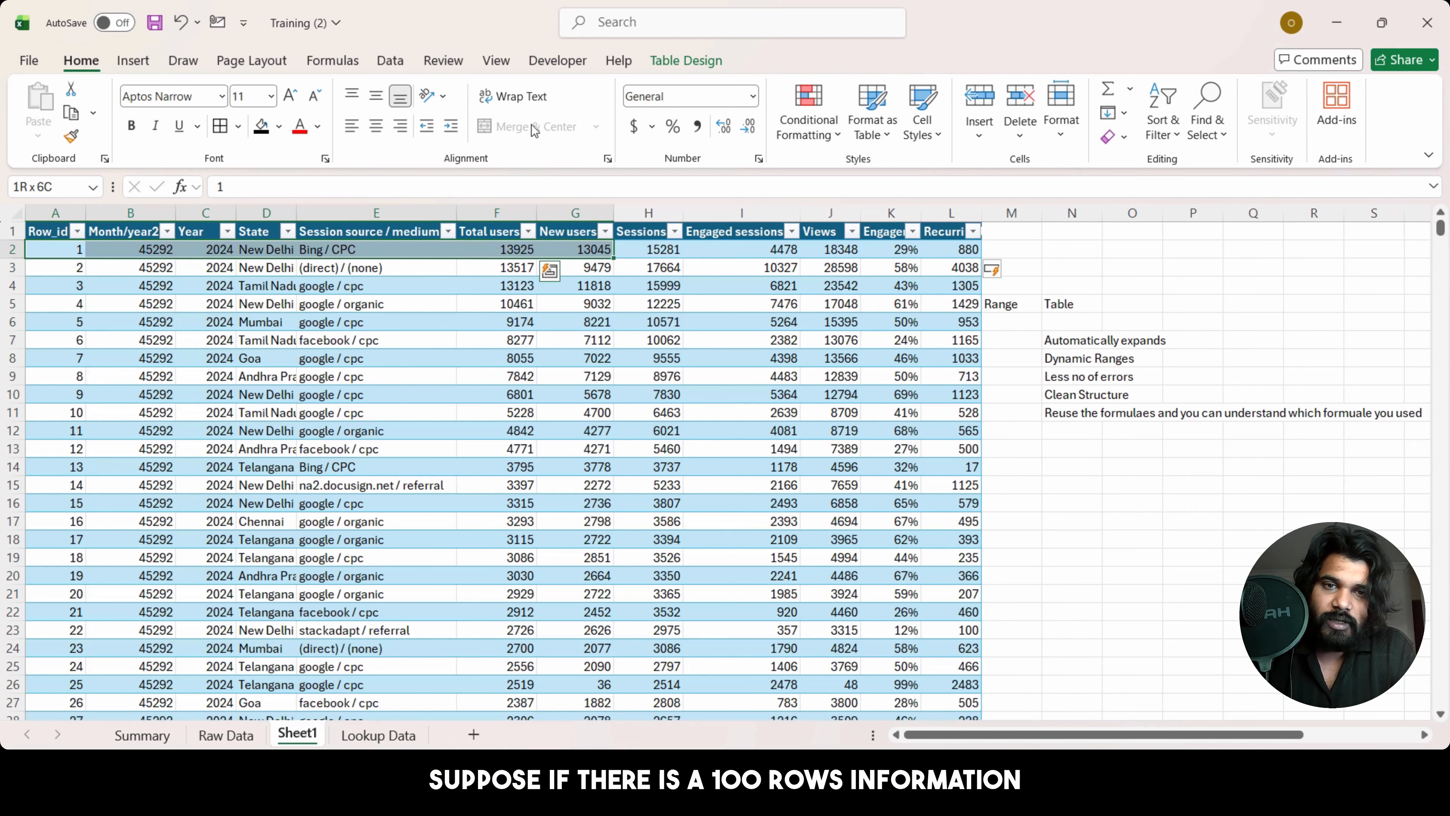
{"action": "key", "text": "shift+Right"}
{"action": "key", "text": "shift+Right"}
{"action": "key", "text": "shift+Right"}
{"action": "key", "text": "shift+Right"}
{"action": "key", "text": "shift+Right"}
{"action": "key", "text": "shift+Right"}
{"action": "key", "text": "shift+Down"}
{"action": "key", "text": "shift+Down"}
{"action": "key", "text": "shift+Down"}
{"action": "key", "text": "shift+Down"}
{"action": "key", "text": "shift+Down"}
{"action": "key", "text": "shift+Down"}
{"action": "key", "text": "shift+Down"}
{"action": "key", "text": "shift+Down"}
{"action": "key", "text": "shift+Down"}
{"action": "key", "text": "shift+Down"}
{"action": "key", "text": "shift+Down"}
{"action": "key", "text": "shift+Down"}
{"action": "key", "text": "shift+Down"}
{"action": "key", "text": "shift+Down"}
{"action": "key", "text": "shift+Down"}
{"action": "key", "text": "shift+Down"}
{"action": "key", "text": "shift+Down"}
{"action": "key", "text": "shift+Down"}
{"action": "key", "text": "shift+Down"}
{"action": "key", "text": "shift+Down"}
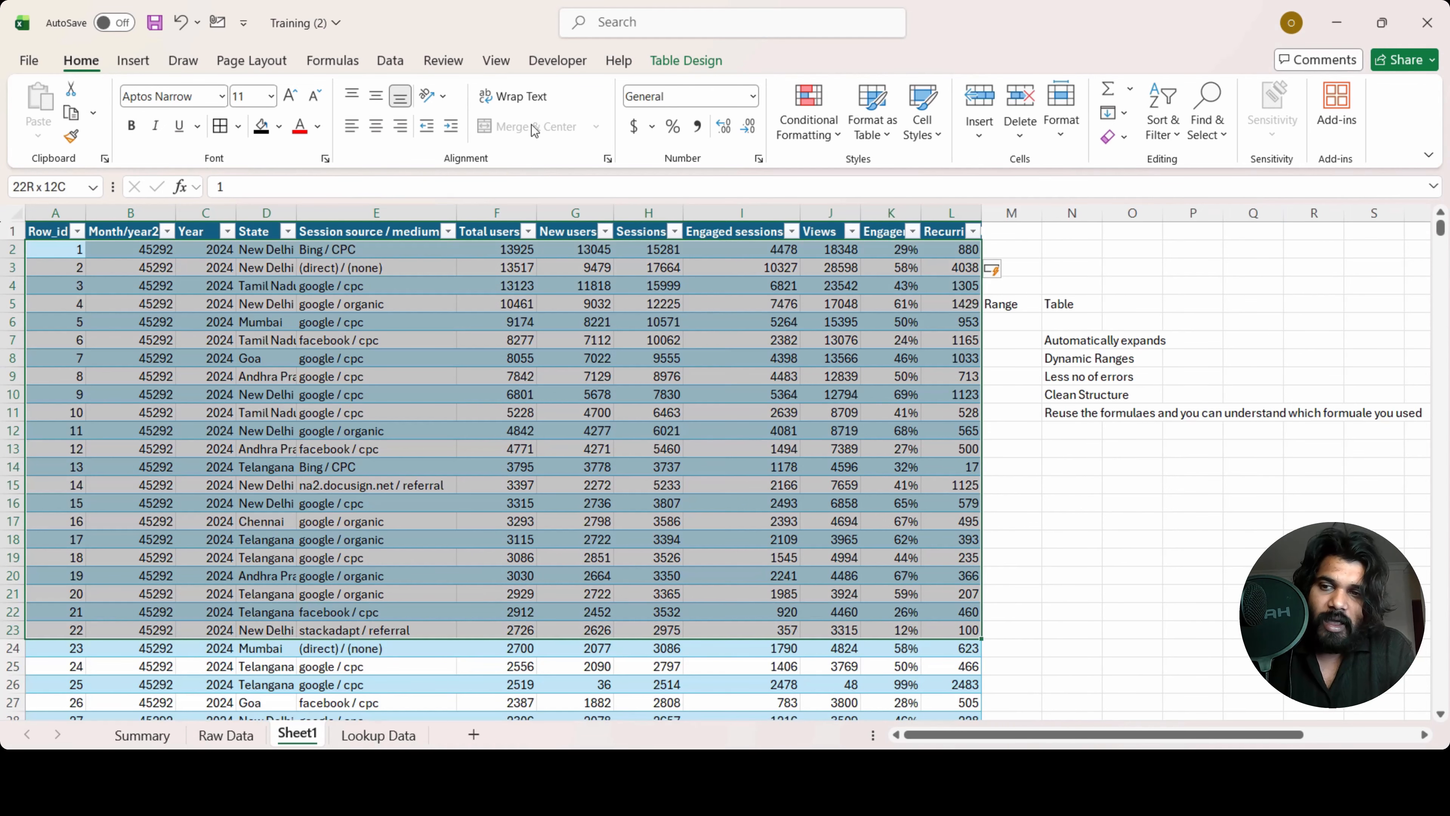
{"action": "key", "text": "shift+Down"}
{"action": "key", "text": "shift+Down"}
{"action": "key", "text": "shift+Down"}
{"action": "key", "text": "shift+Down"}
{"action": "key", "text": "shift+Down"}
{"action": "key", "text": "shift+Down"}
{"action": "key", "text": "shift+Down"}
{"action": "key", "text": "shift+Down"}
{"action": "key", "text": "shift+Down"}
{"action": "key", "text": "shift+Down"}
{"action": "key", "text": "shift+Down"}
{"action": "key", "text": "shift+Down"}
{"action": "key", "text": "shift+Down"}
{"action": "key", "text": "shift+Down"}
{"action": "key", "text": "shift+Down"}
{"action": "key", "text": "shift+Down"}
{"action": "key", "text": "shift+Down"}
{"action": "key", "text": "shift+Down"}
{"action": "key", "text": "shift+Down"}
{"action": "key", "text": "shift+Down"}
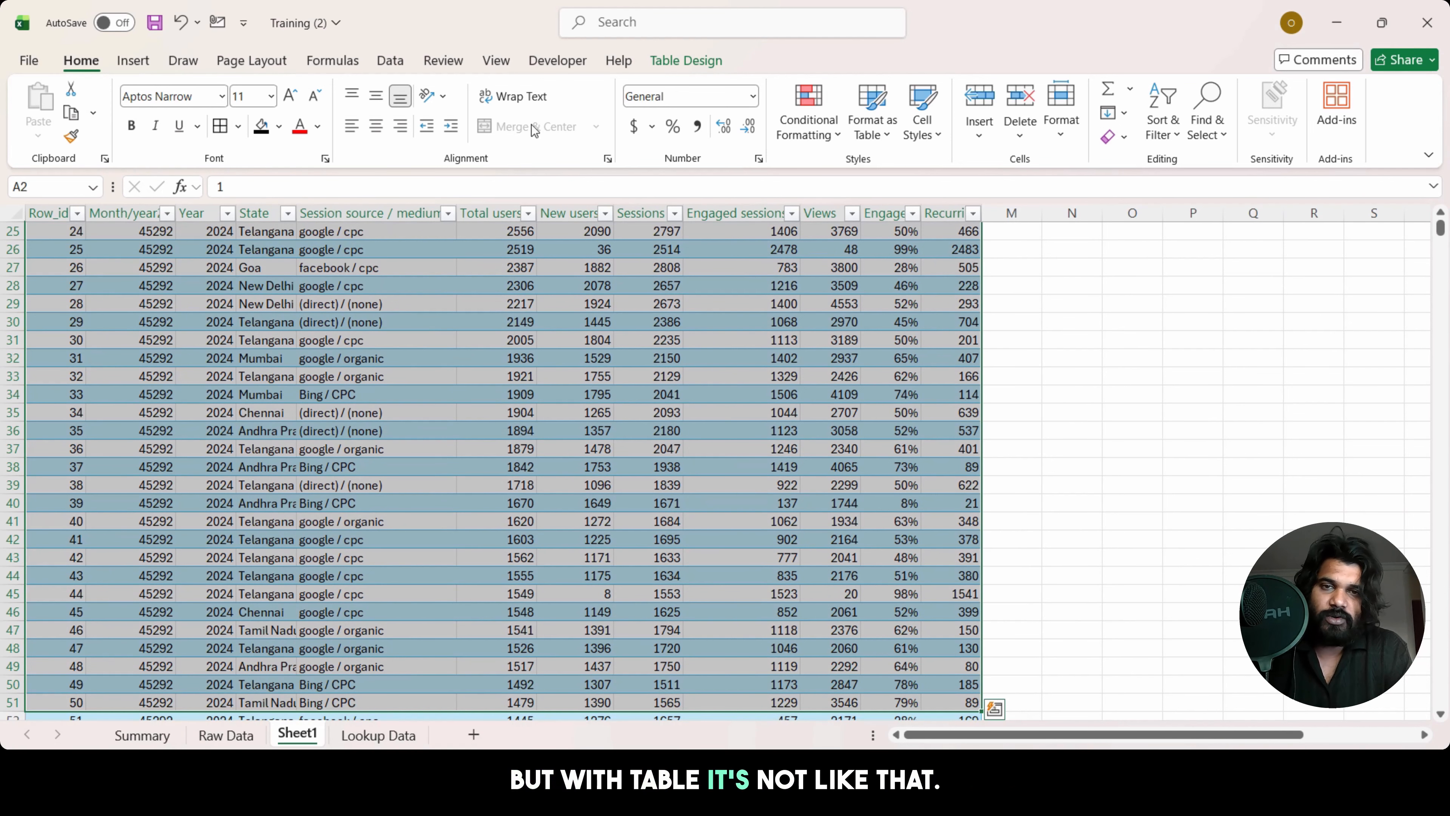
{"action": "key", "text": "ctrl+Home"}
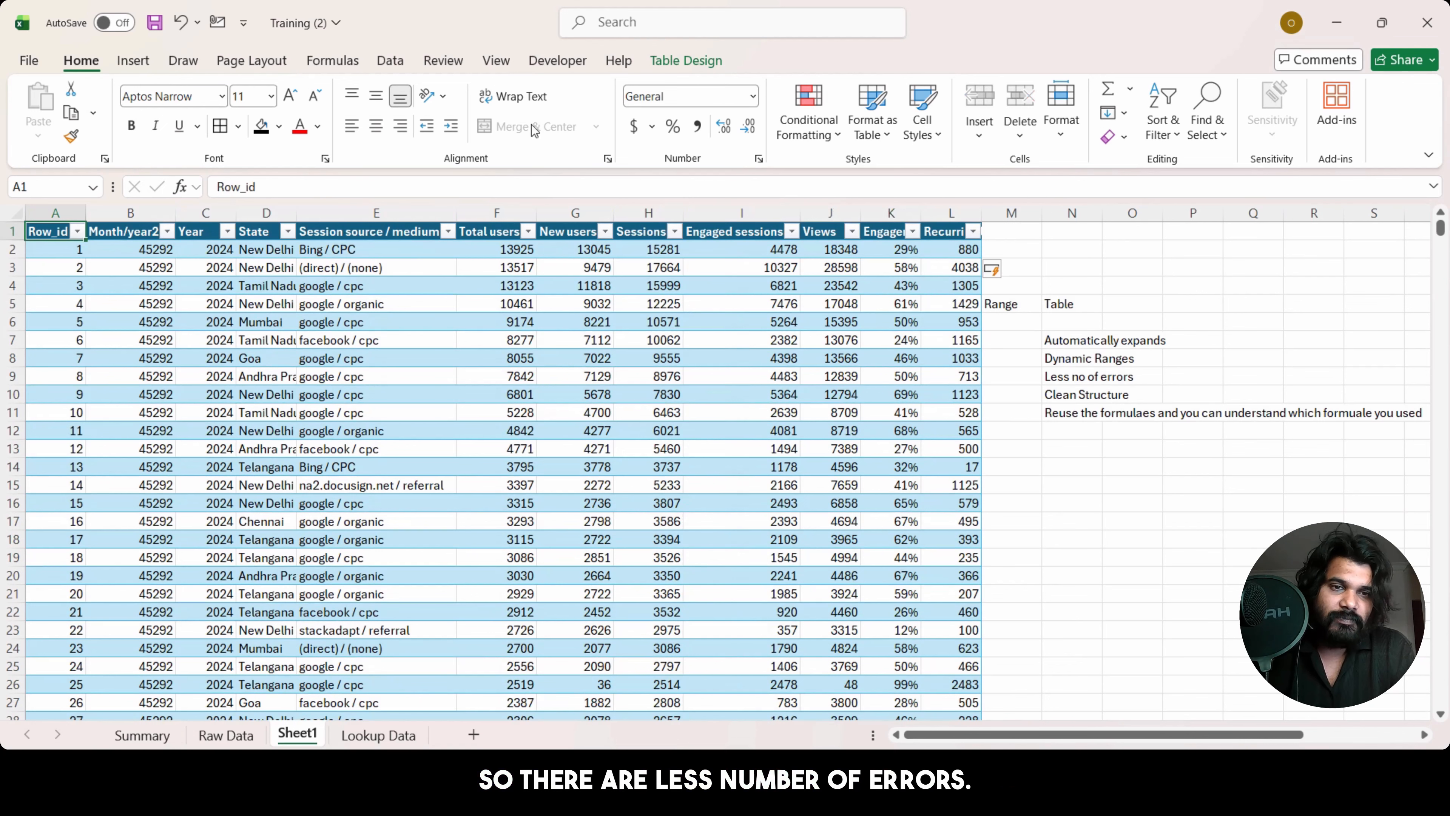
Step: Delete the Range and Table comparison notes beside the table, clearing M5:T11
{"action": "key", "text": "Down"}
{"action": "key", "text": "Right"}
{"action": "key", "text": "Right"}
{"action": "key", "text": "Right"}
{"action": "key", "text": "Right"}
{"action": "key", "text": "Right"}
{"action": "key", "text": "Right"}
{"action": "key", "text": "Right"}
{"action": "key", "text": "Right"}
{"action": "key", "text": "Right"}
{"action": "key", "text": "Right"}
{"action": "key", "text": "Right"}
{"action": "key", "text": "Right"}
{"action": "key", "text": "Right"}
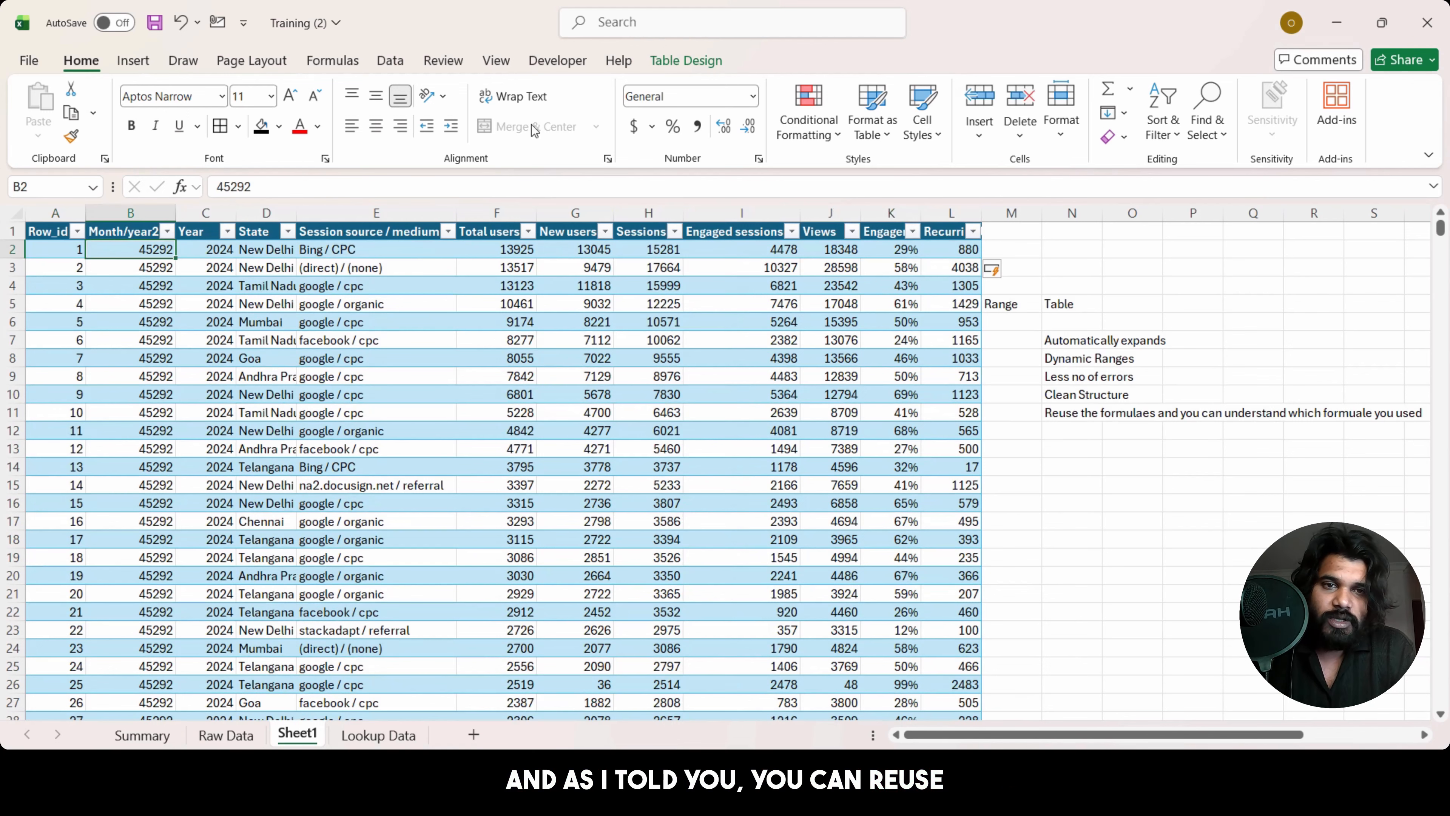
{"action": "key", "text": "Down"}
{"action": "key", "text": "Down"}
{"action": "key", "text": "Down"}
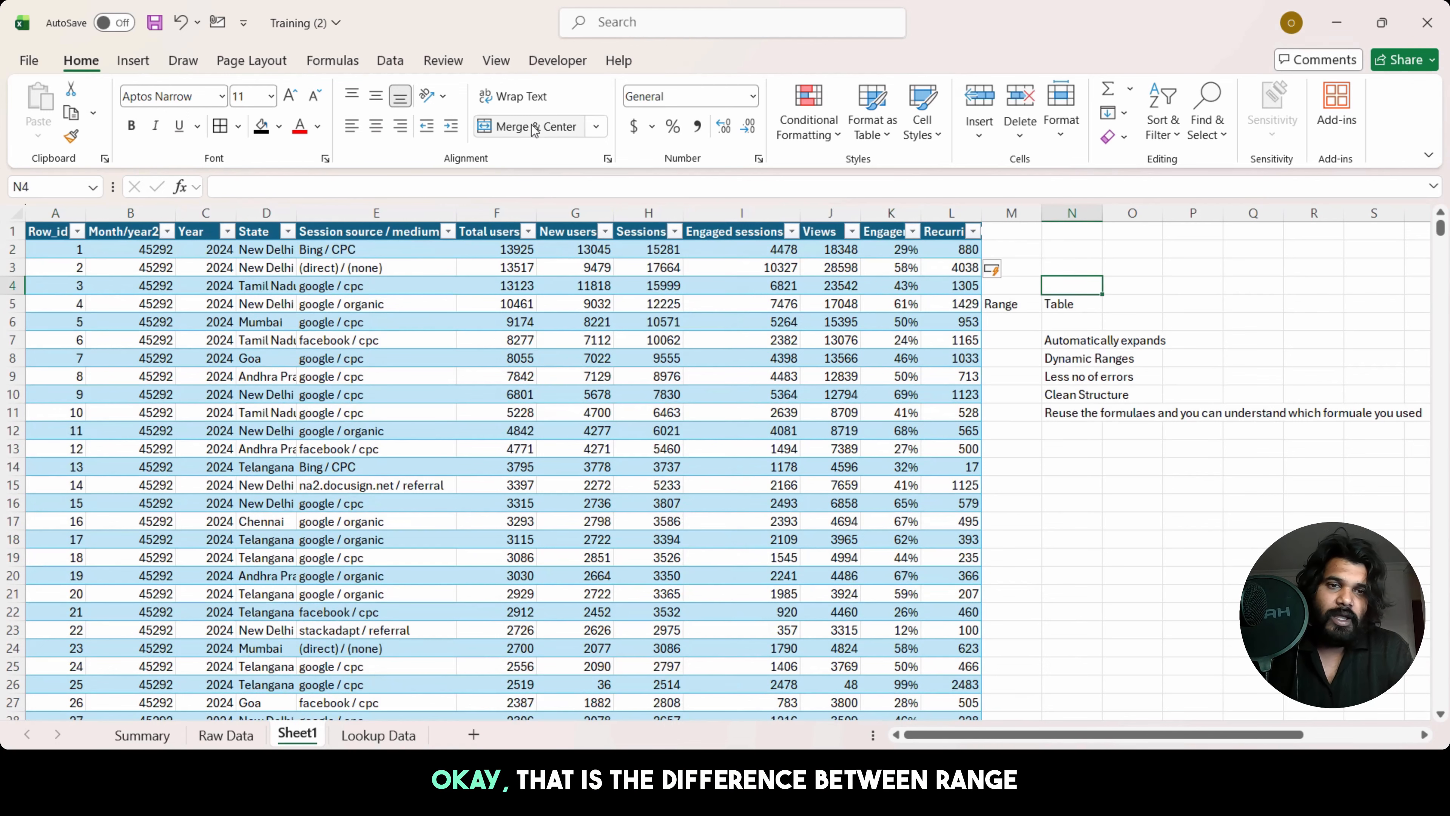
{"action": "key", "text": "Left"}
{"action": "key", "text": "shift+Right"}
{"action": "key", "text": "shift+Right"}
{"action": "key", "text": "shift+Right"}
{"action": "key", "text": "shift+Right"}
{"action": "key", "text": "shift+Right"}
{"action": "key", "text": "shift+Right"}
{"action": "key", "text": "shift+Right"}
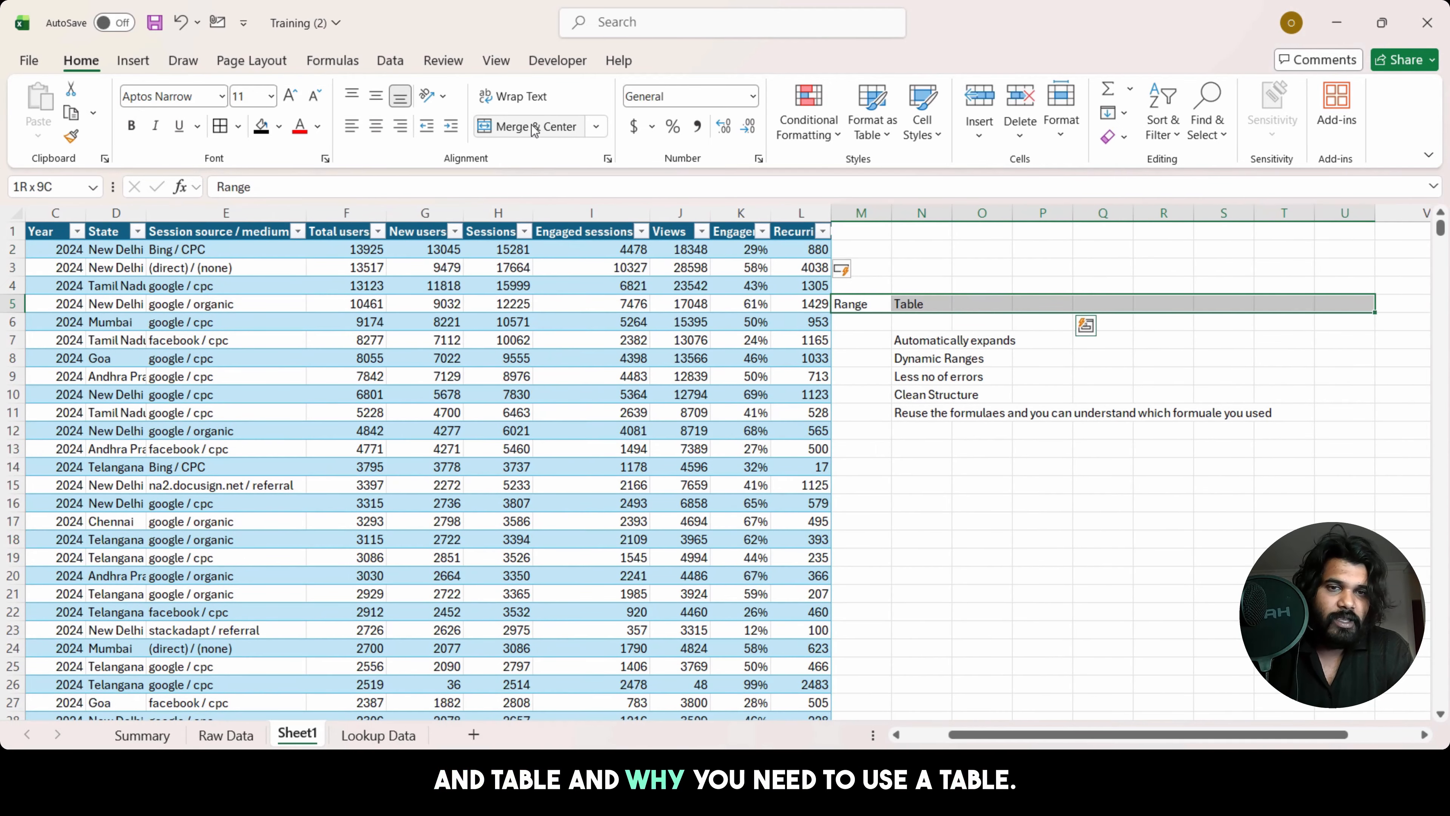
{"action": "key", "text": "shift+Down"}
{"action": "key", "text": "shift+Down"}
{"action": "key", "text": "shift+Down"}
{"action": "key", "text": "shift+Down"}
{"action": "key", "text": "shift+Down"}
{"action": "key", "text": "shift+Down"}
{"action": "key", "text": "Delete"}
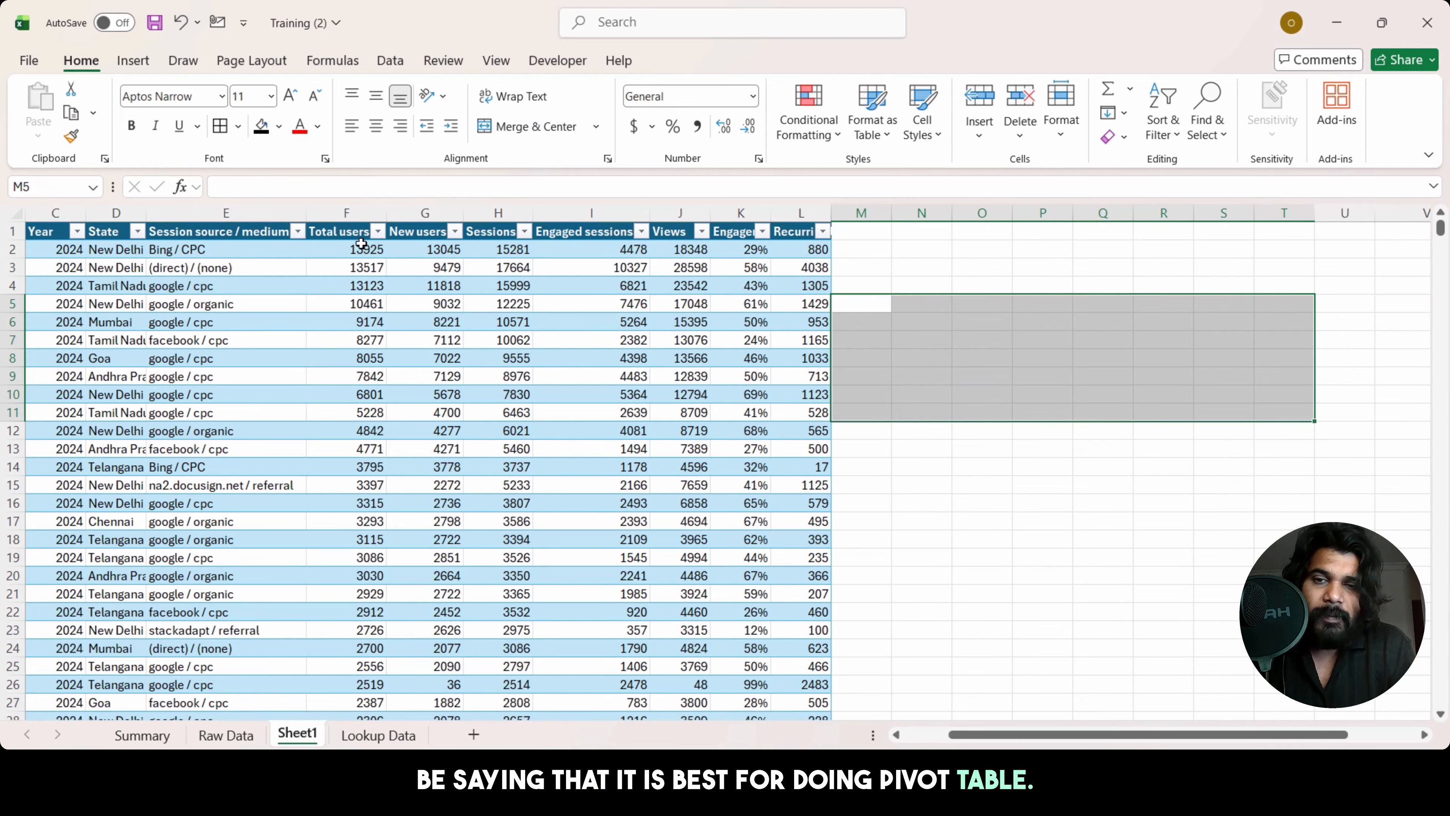
Step: Enter the heading Lookups in O10, in the empty area beside the table
{"action": "left_click", "coordinate": [516, 343]}
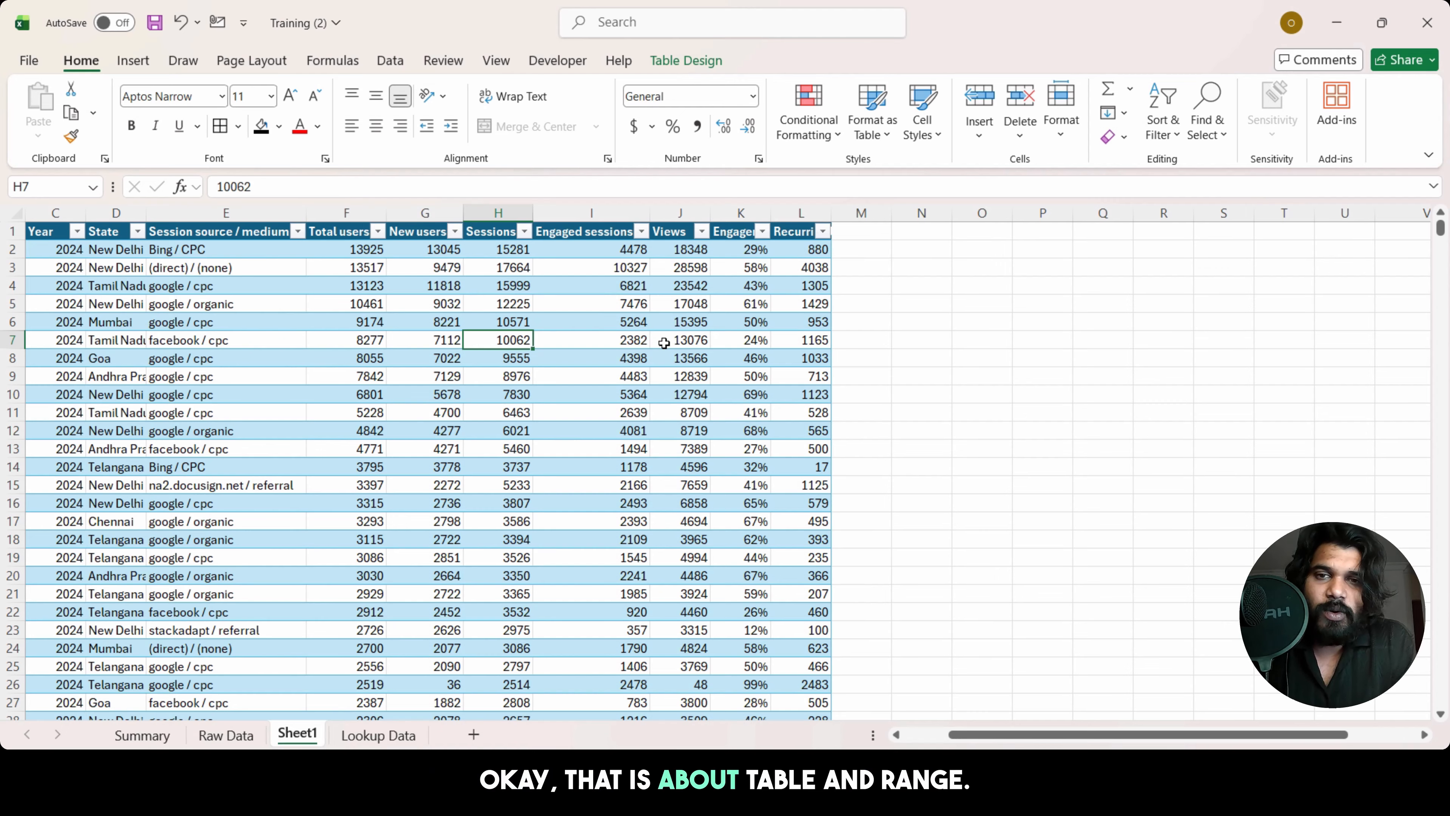
{"action": "left_click", "coordinate": [885, 337]}
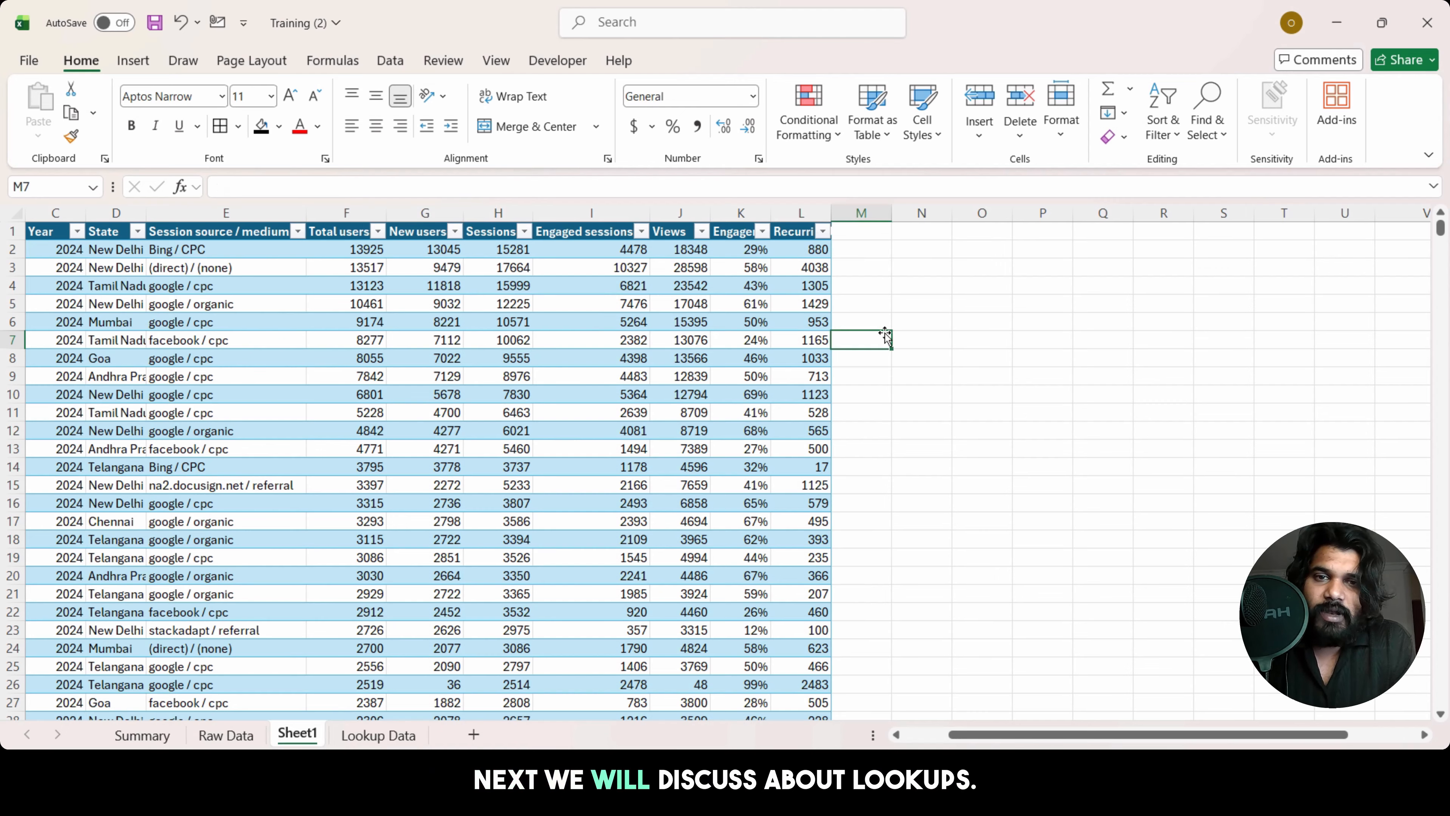
{"action": "key", "text": "Up"}
{"action": "key", "text": "Up"}
{"action": "key", "text": "Up"}
{"action": "key", "text": "Up"}
{"action": "key", "text": "Up"}
{"action": "key", "text": "Up"}
{"action": "key", "text": "Down"}
{"action": "key", "text": "Down"}
{"action": "key", "text": "Down"}
{"action": "key", "text": "Down"}
{"action": "key", "text": "Down"}
{"action": "key", "text": "Down"}
{"action": "key", "text": "Down"}
{"action": "key", "text": "Down"}
{"action": "key", "text": "Down"}
{"action": "key", "text": "Right"}
{"action": "key", "text": "Right"}
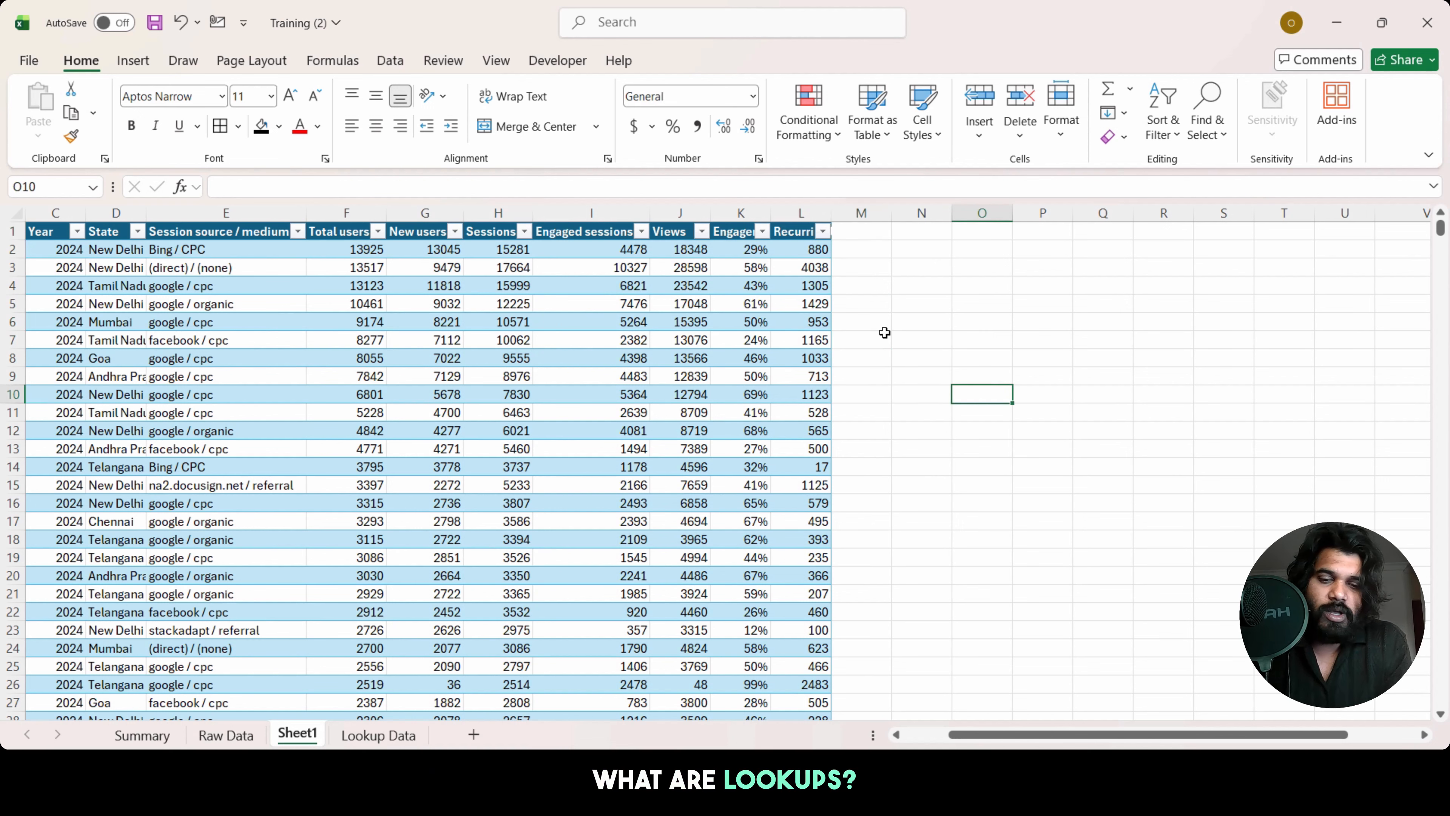
{"action": "type", "text": "Lookup s"}
{"action": "key", "text": "BackSpace"}
{"action": "key", "text": "BackSpace"}
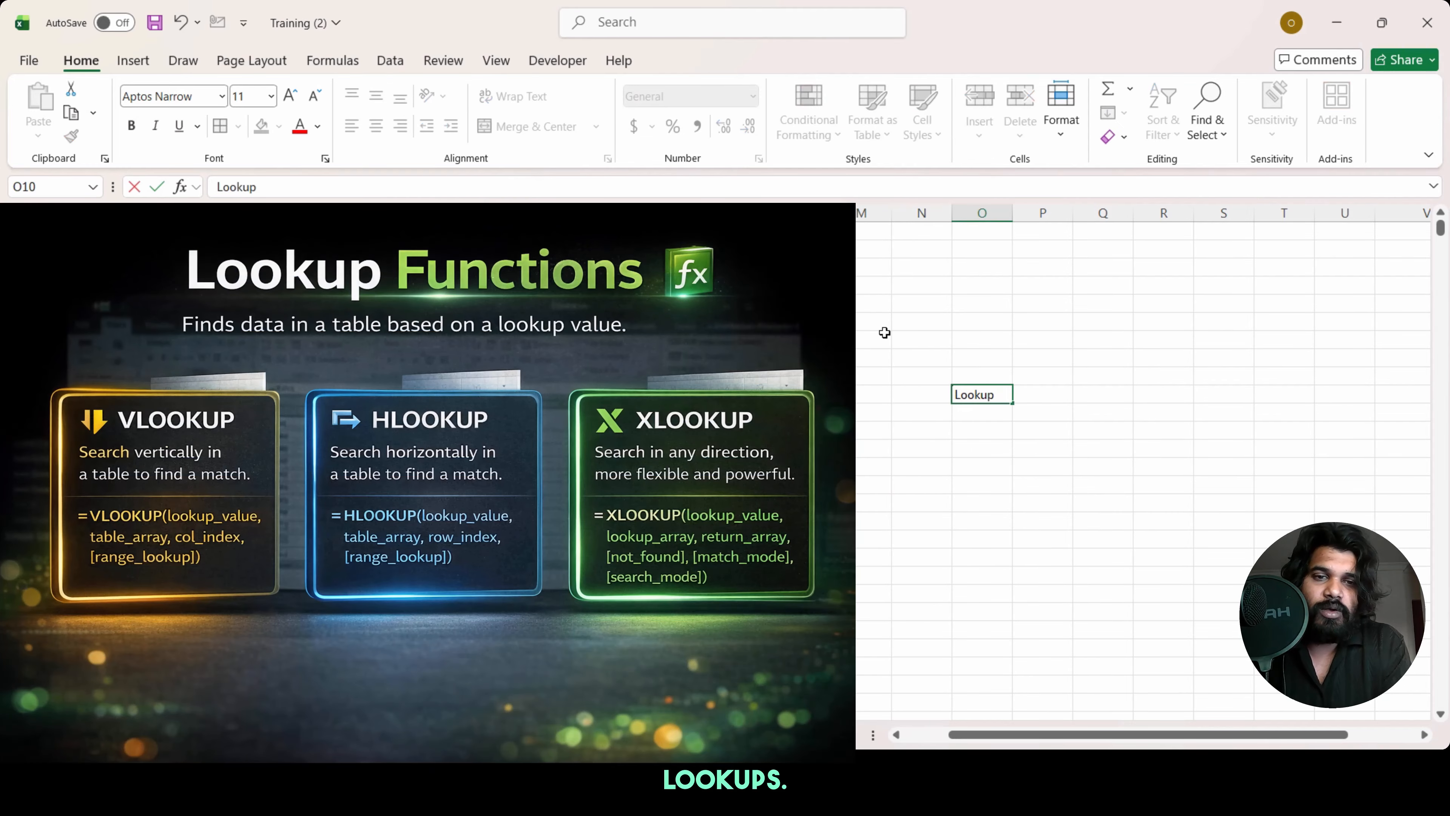
{"action": "type", "text": "s"}
{"action": "key", "text": "Return"}
{"action": "key", "text": "Return"}
Step: List V look up, H Look up and X look up in O12:O14 under the Lookups heading
{"action": "type", "text": "V lo"}
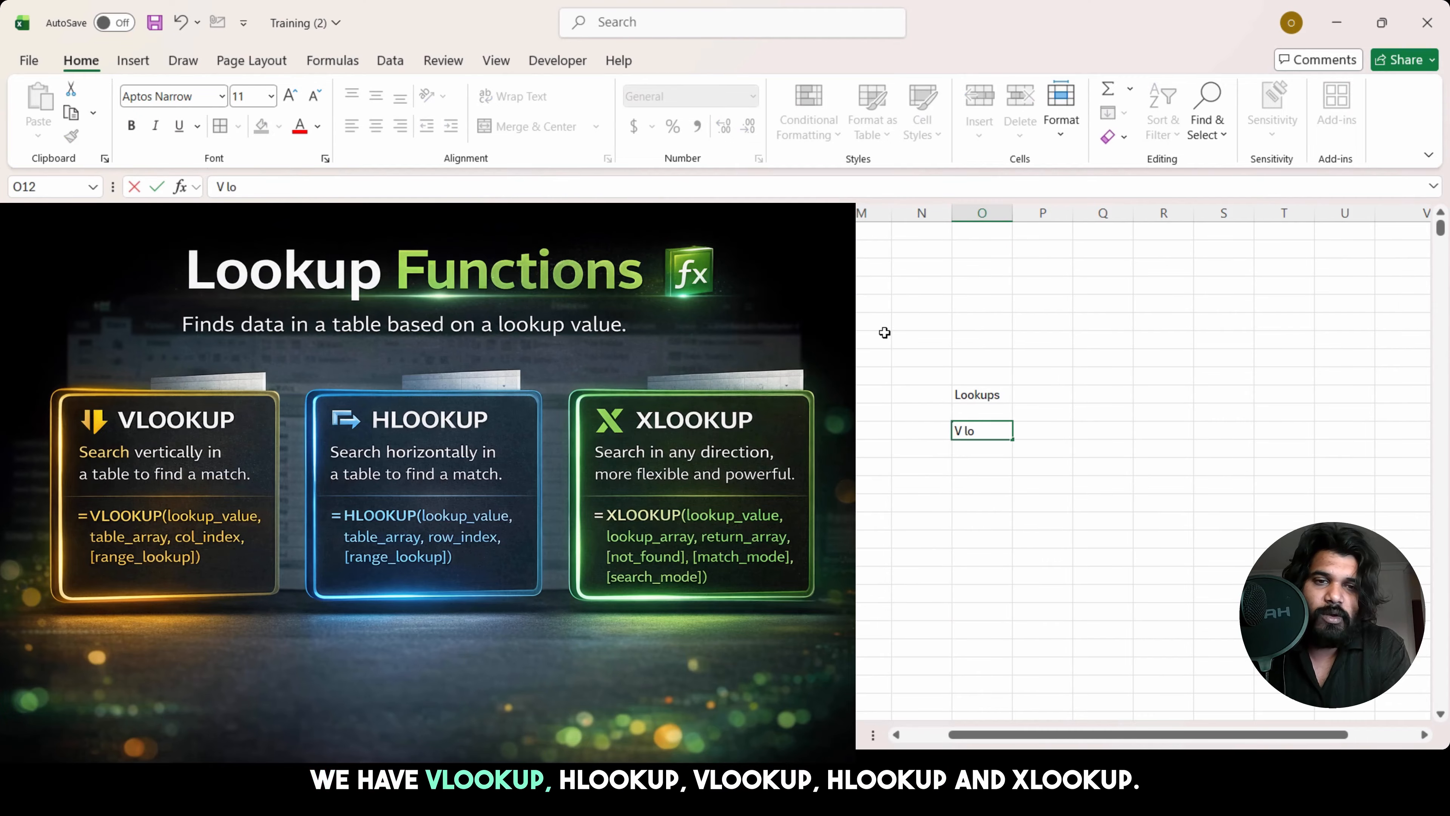
{"action": "type", "text": "ok"}
{"action": "key", "text": "Return"}
{"action": "type", "text": "H Loo"}
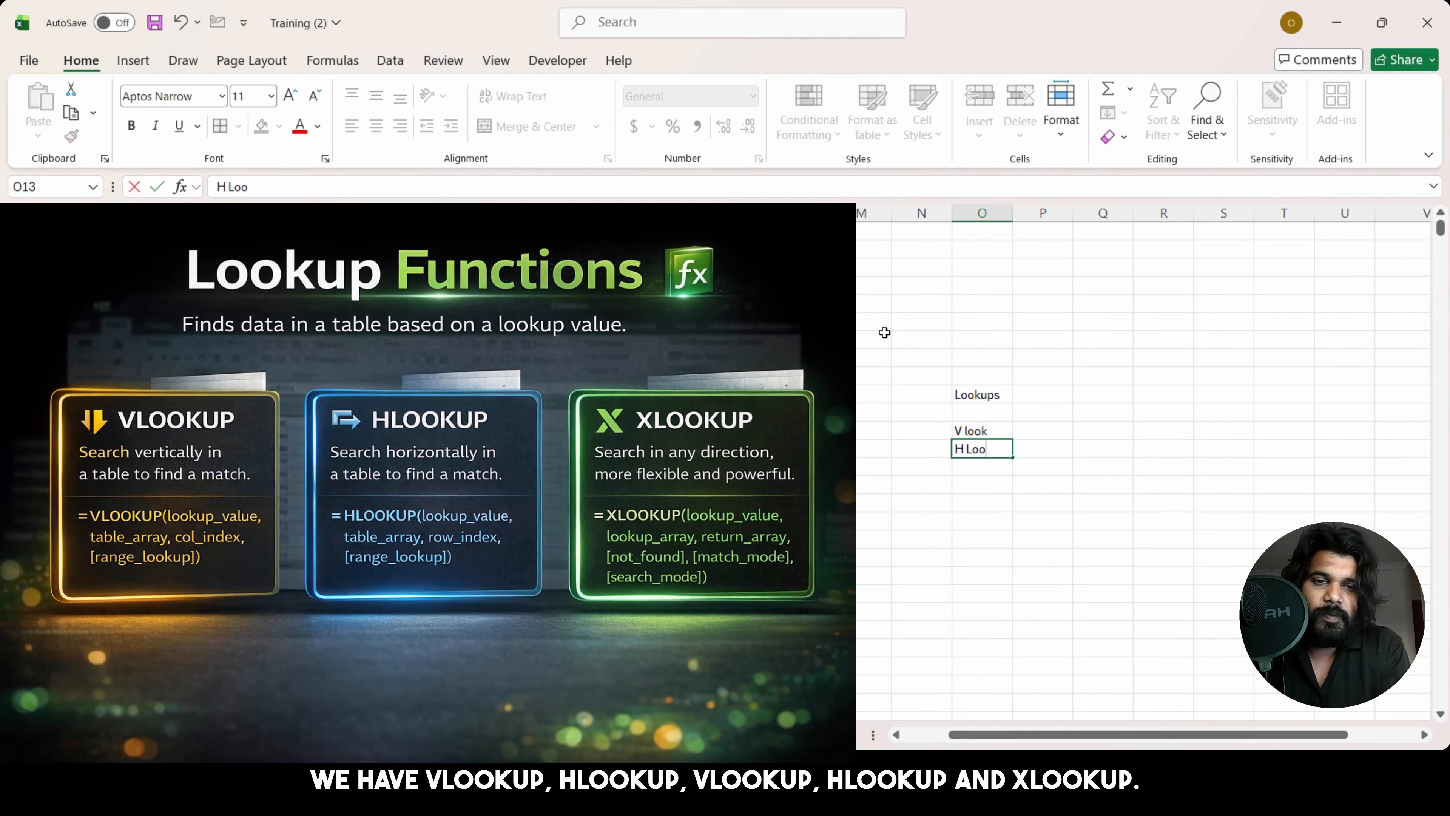
{"action": "key", "text": "Up"}
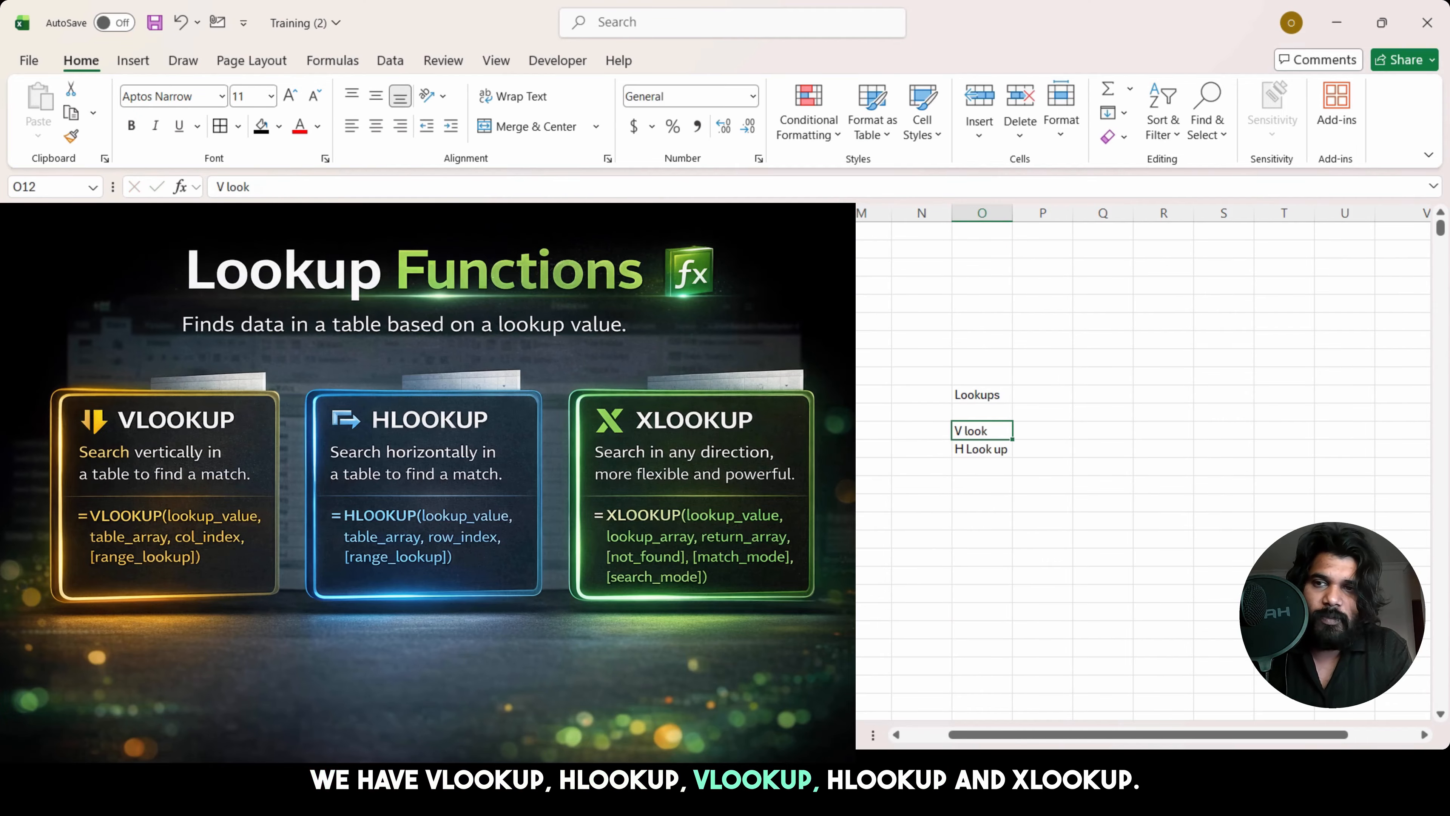
{"action": "left_click", "coordinate": [290, 192]}
{"action": "type", "text": "yu"}
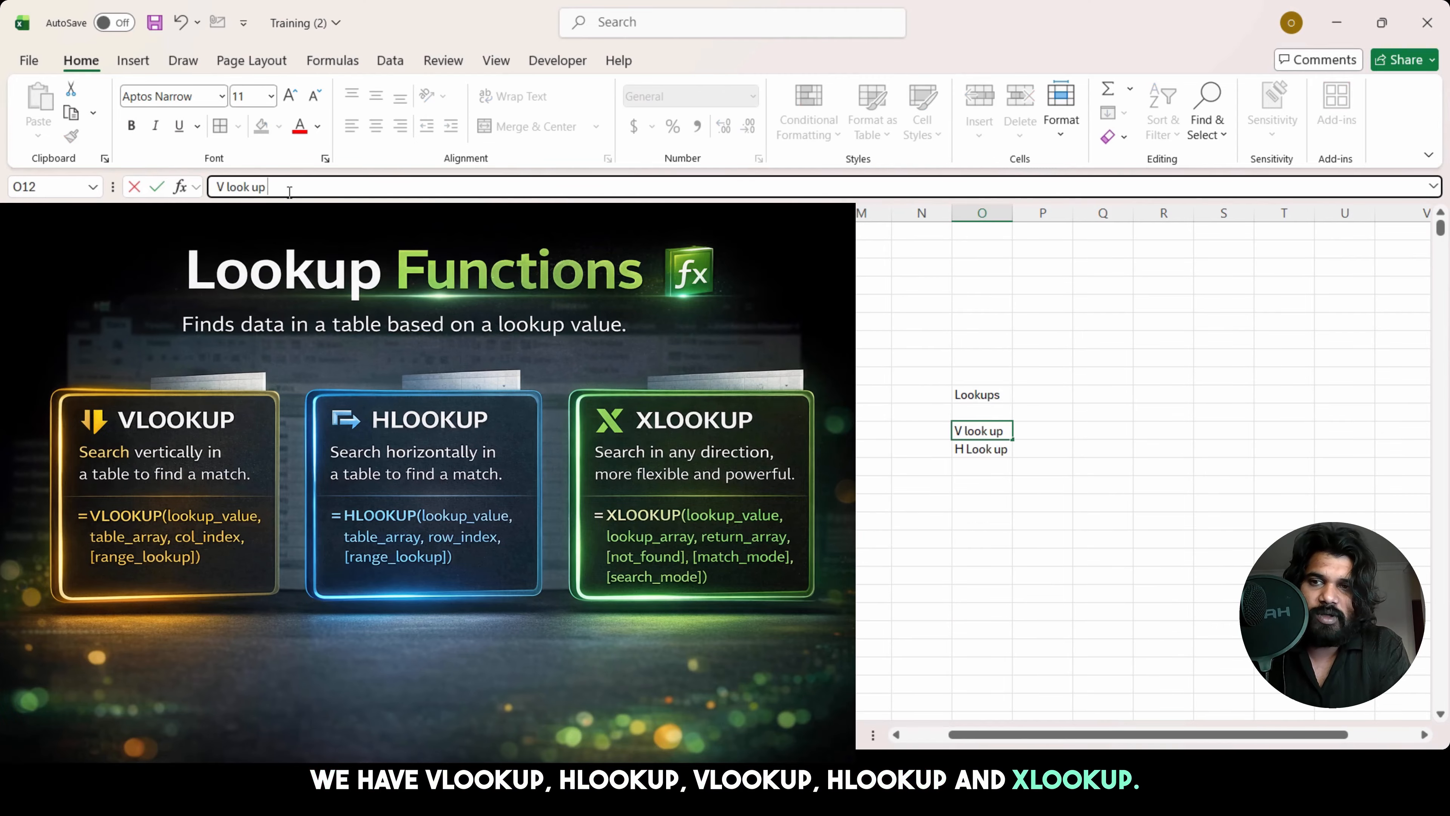
{"action": "left_click", "coordinate": [982, 472]}
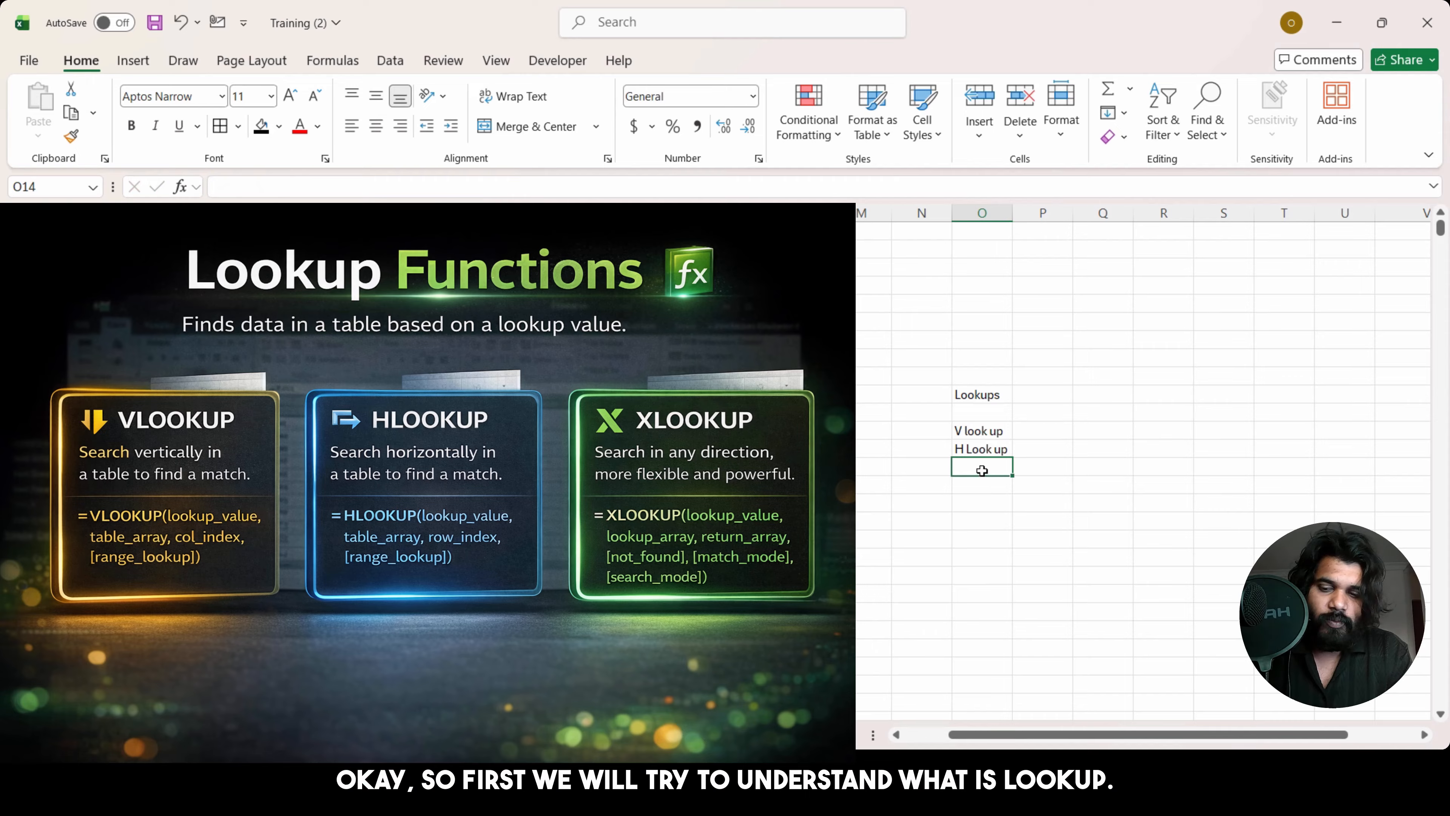
{"action": "type", "text": "X look up"}
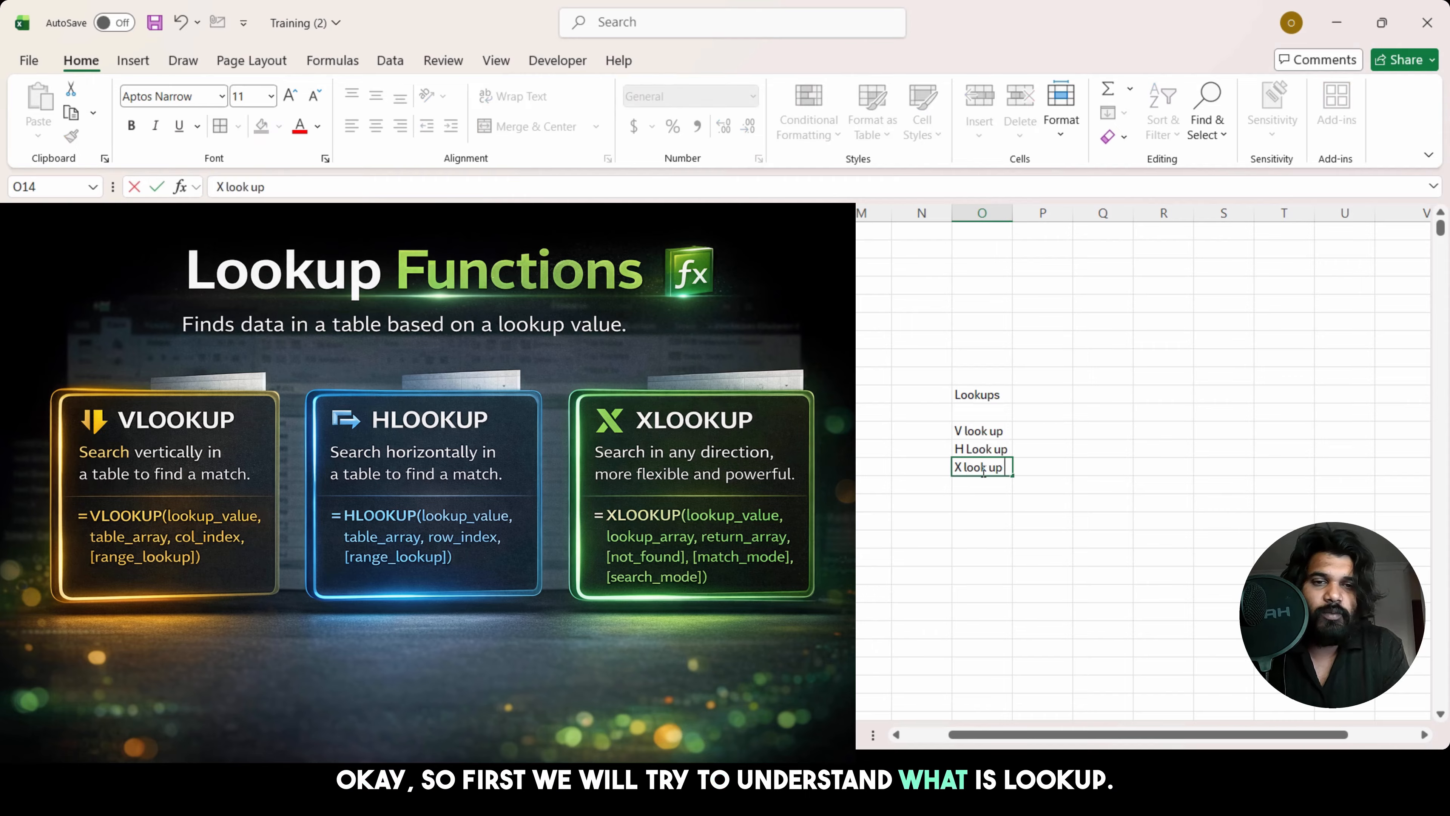
{"action": "key", "text": "Up"}
{"action": "key", "text": "Up"}
{"action": "key", "text": "Up"}
{"action": "key", "text": "Up"}
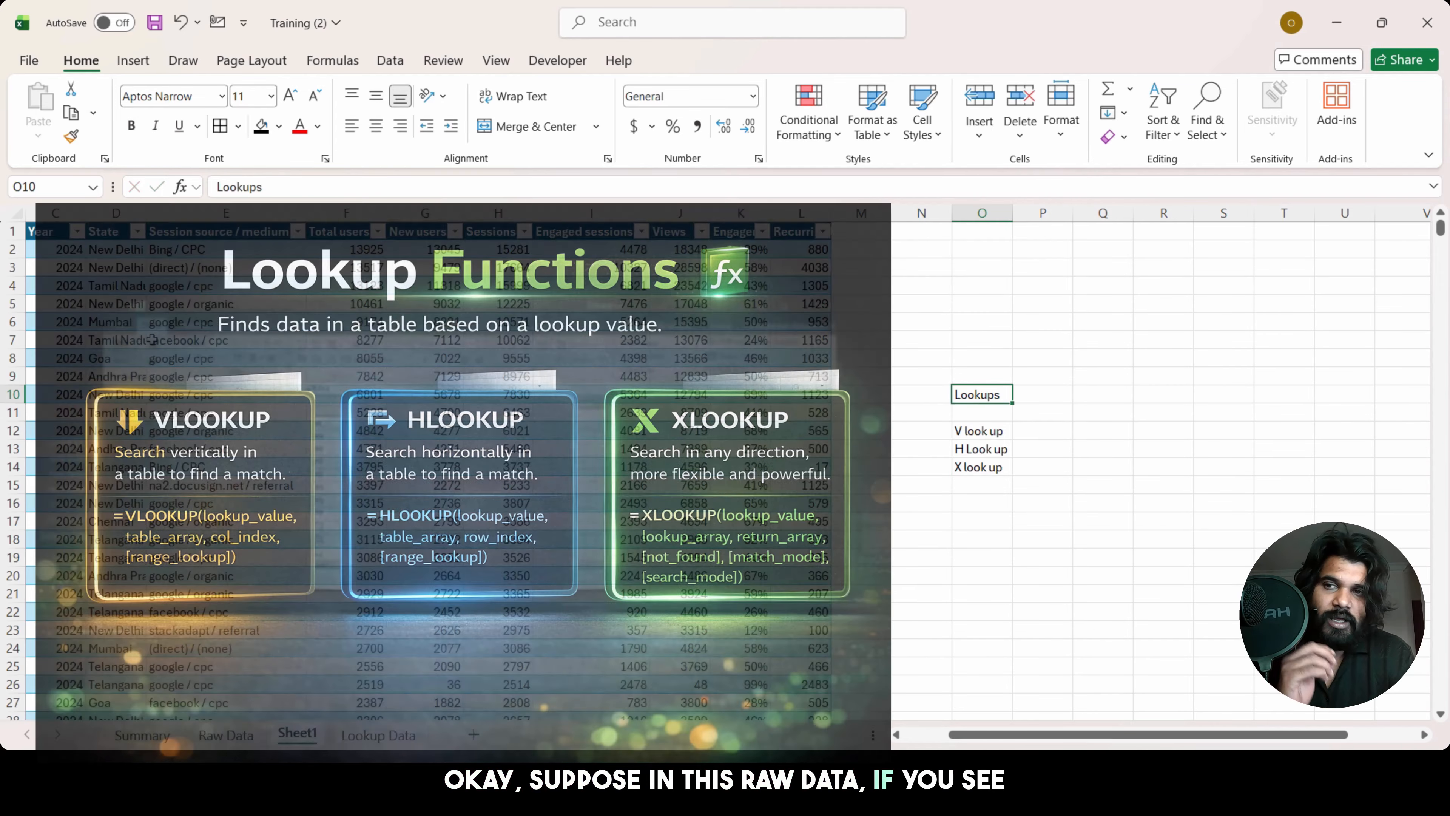
Step: Examine the Sheet1 table's column headers from Row_id across to the first empty column, looking for a clicks field
{"action": "key", "text": "Left"}
{"action": "key", "text": "Left"}
{"action": "key", "text": "Left"}
{"action": "key", "text": "Left"}
{"action": "key", "text": "Left"}
{"action": "key", "text": "Left"}
{"action": "key", "text": "Left"}
{"action": "key", "text": "Left"}
{"action": "key", "text": "Left"}
{"action": "key", "text": "Left"}
{"action": "key", "text": "Left"}
{"action": "key", "text": "Left"}
{"action": "key", "text": "Left"}
{"action": "key", "text": "Left"}
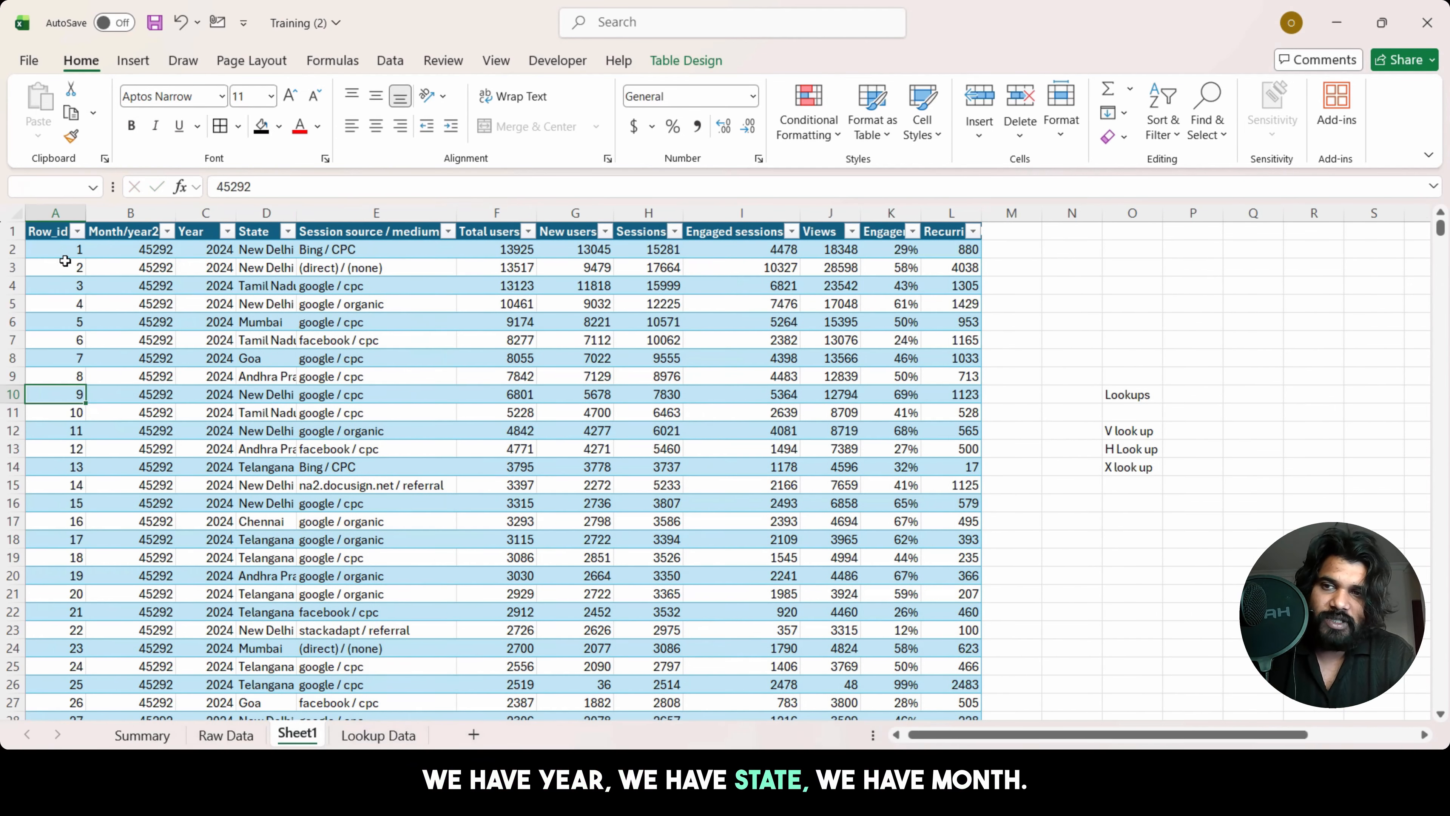
{"action": "key", "text": "Up"}
{"action": "key", "text": "Up"}
{"action": "key", "text": "Up"}
{"action": "key", "text": "Up"}
{"action": "key", "text": "Up"}
{"action": "key", "text": "Up"}
{"action": "key", "text": "Up"}
{"action": "key", "text": "Up"}
{"action": "key", "text": "Up"}
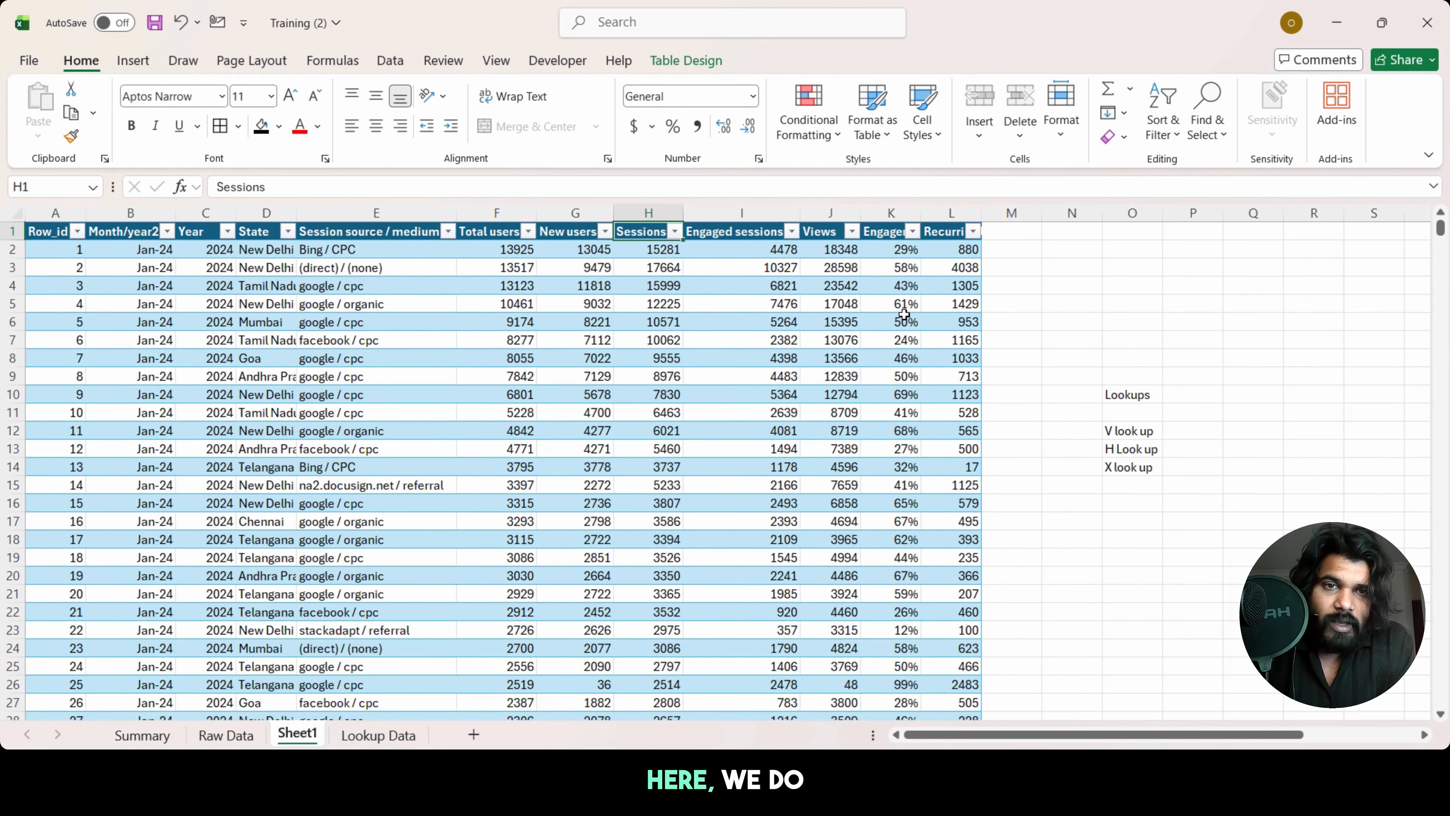
{"action": "left_click", "coordinate": [1005, 234]}
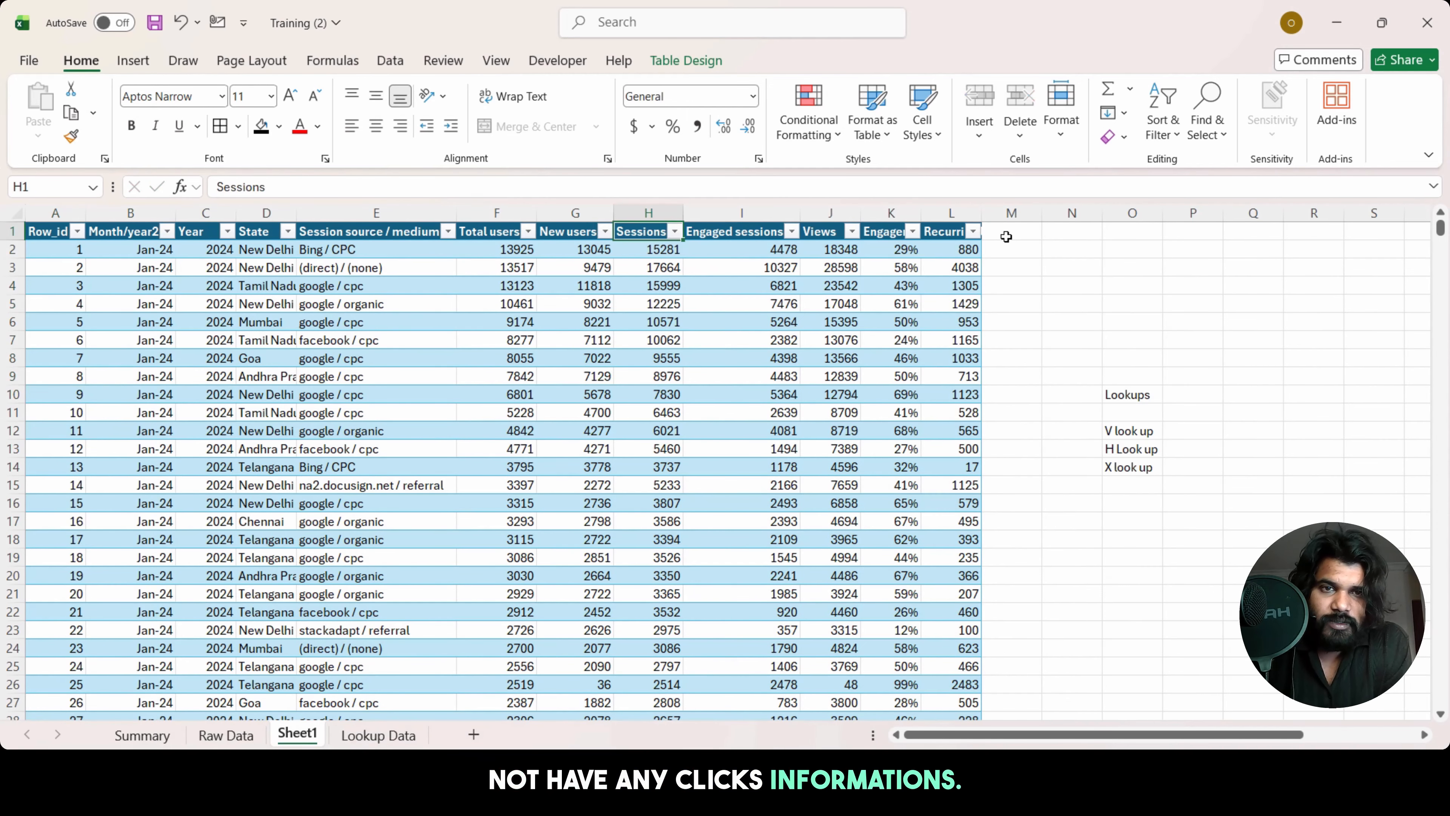
Step: Examine the Clicks and Row_id columns in the Lookup Data sheet as the source for a lookup
{"action": "left_click", "coordinate": [370, 732]}
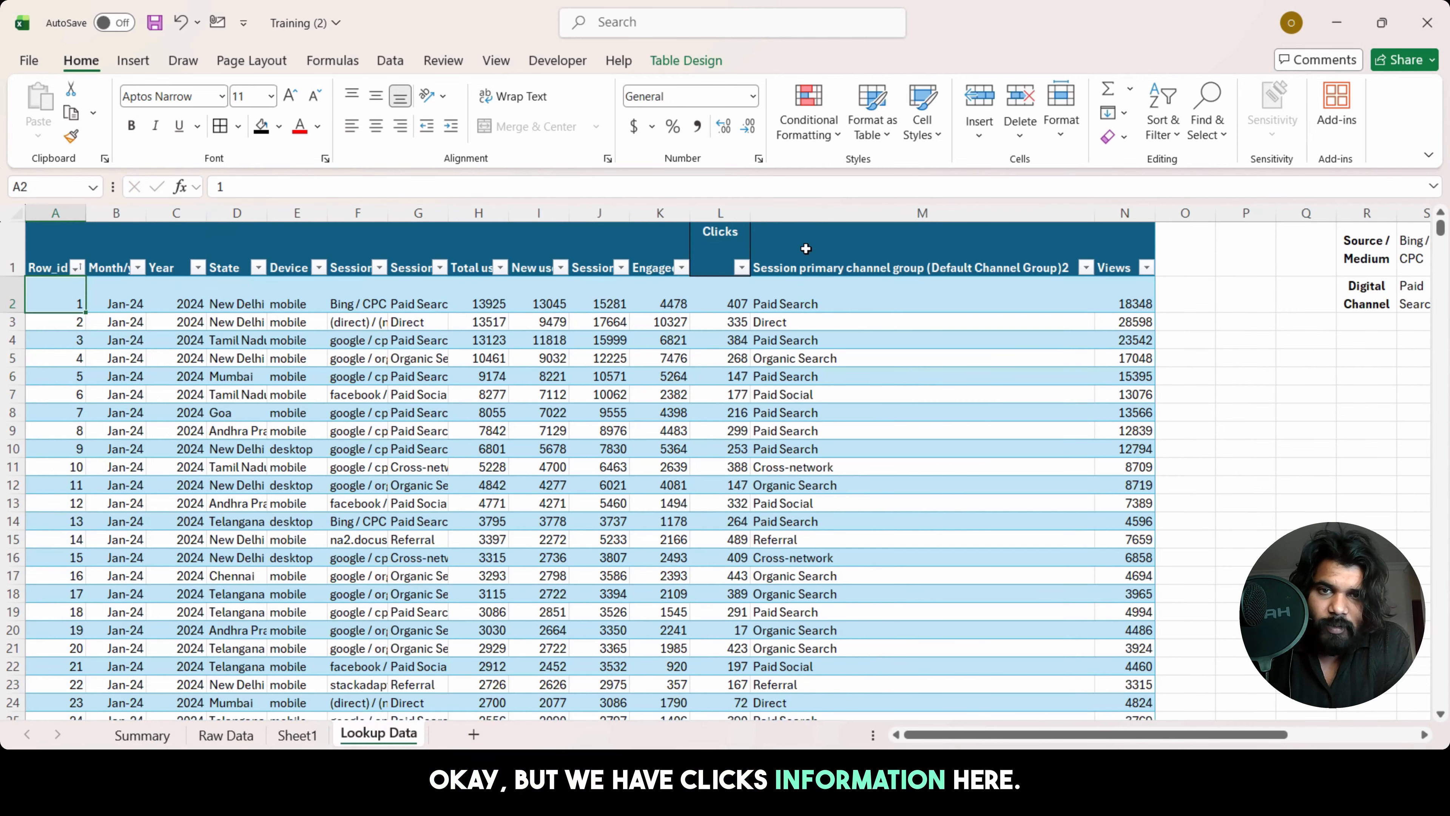
{"action": "left_click", "coordinate": [719, 258]}
{"action": "left_click", "coordinate": [726, 302]}
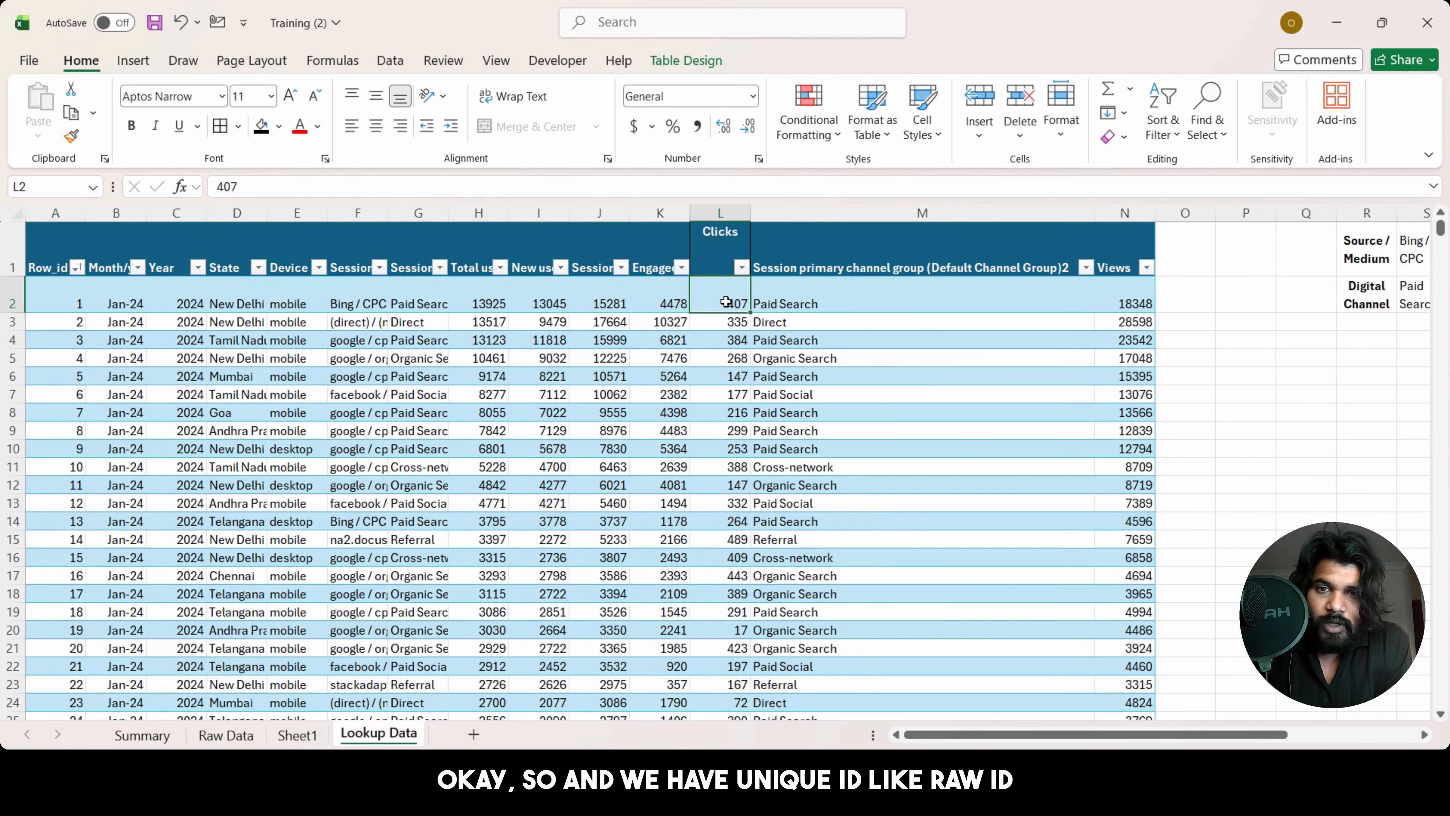
{"action": "left_click", "coordinate": [53, 302]}
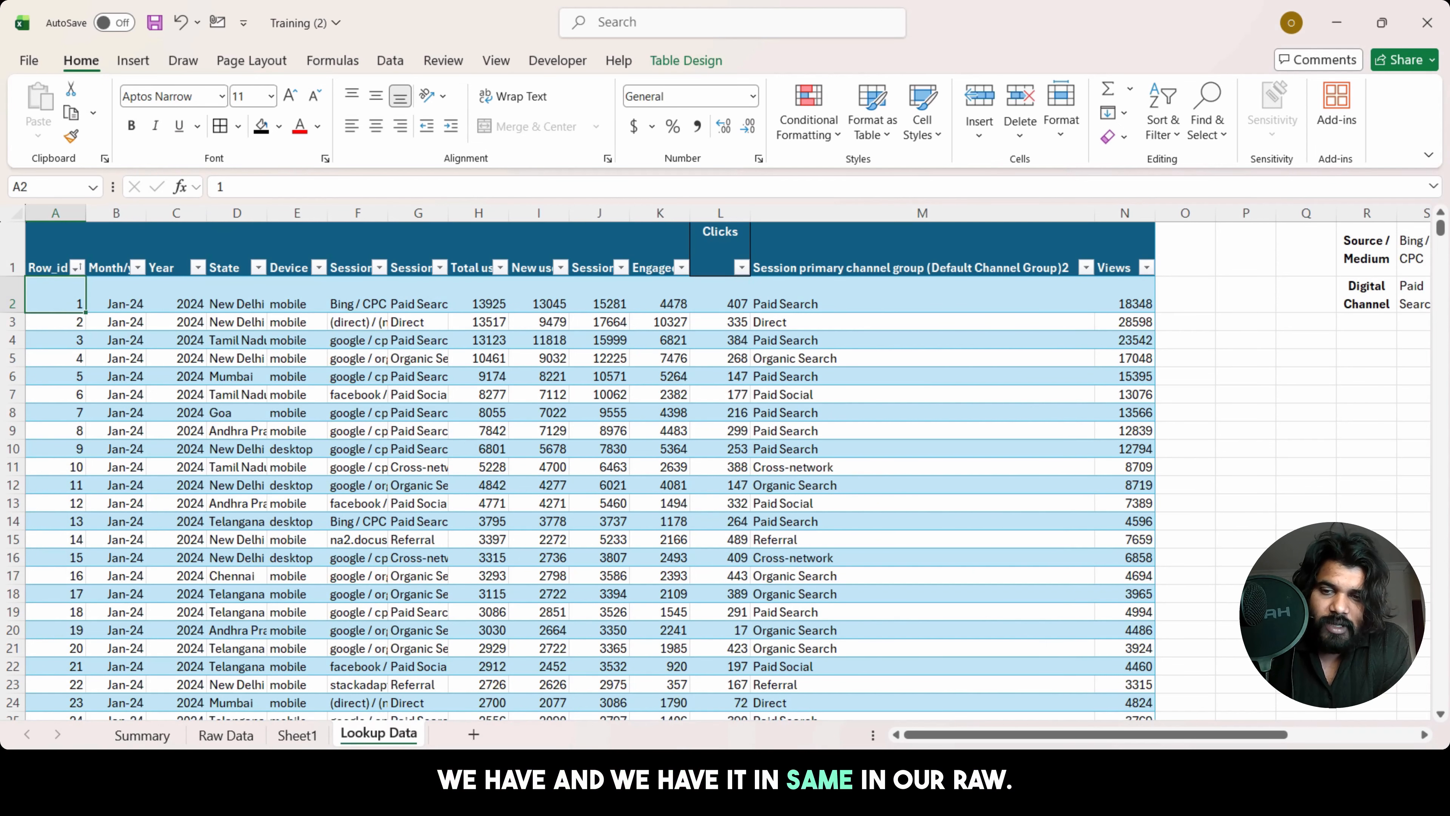
Step: Add a new column to the Sheet1 table by entering the header clicks in M1
{"action": "left_click", "coordinate": [297, 734]}
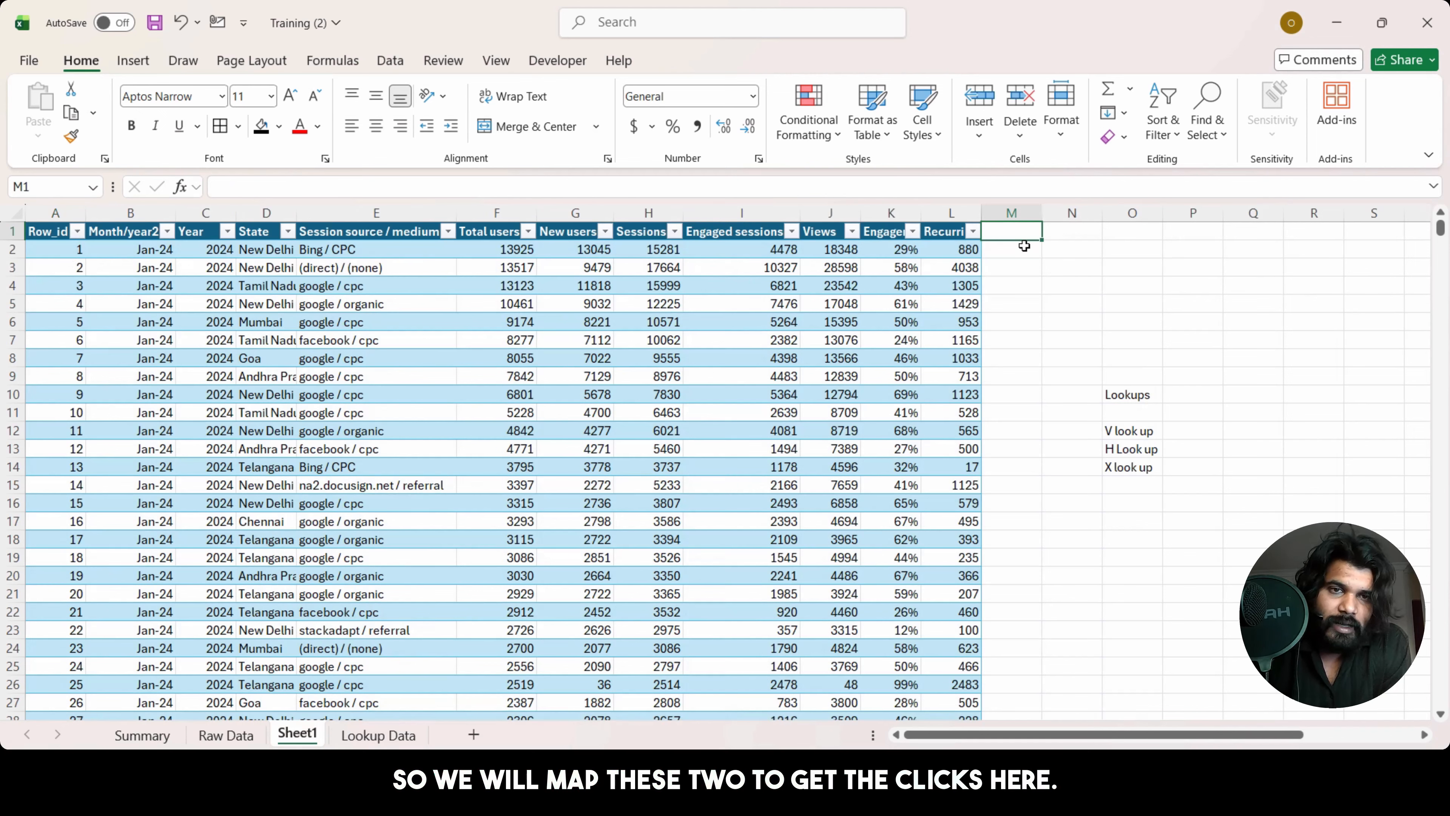
{"action": "type", "text": "clicks"}
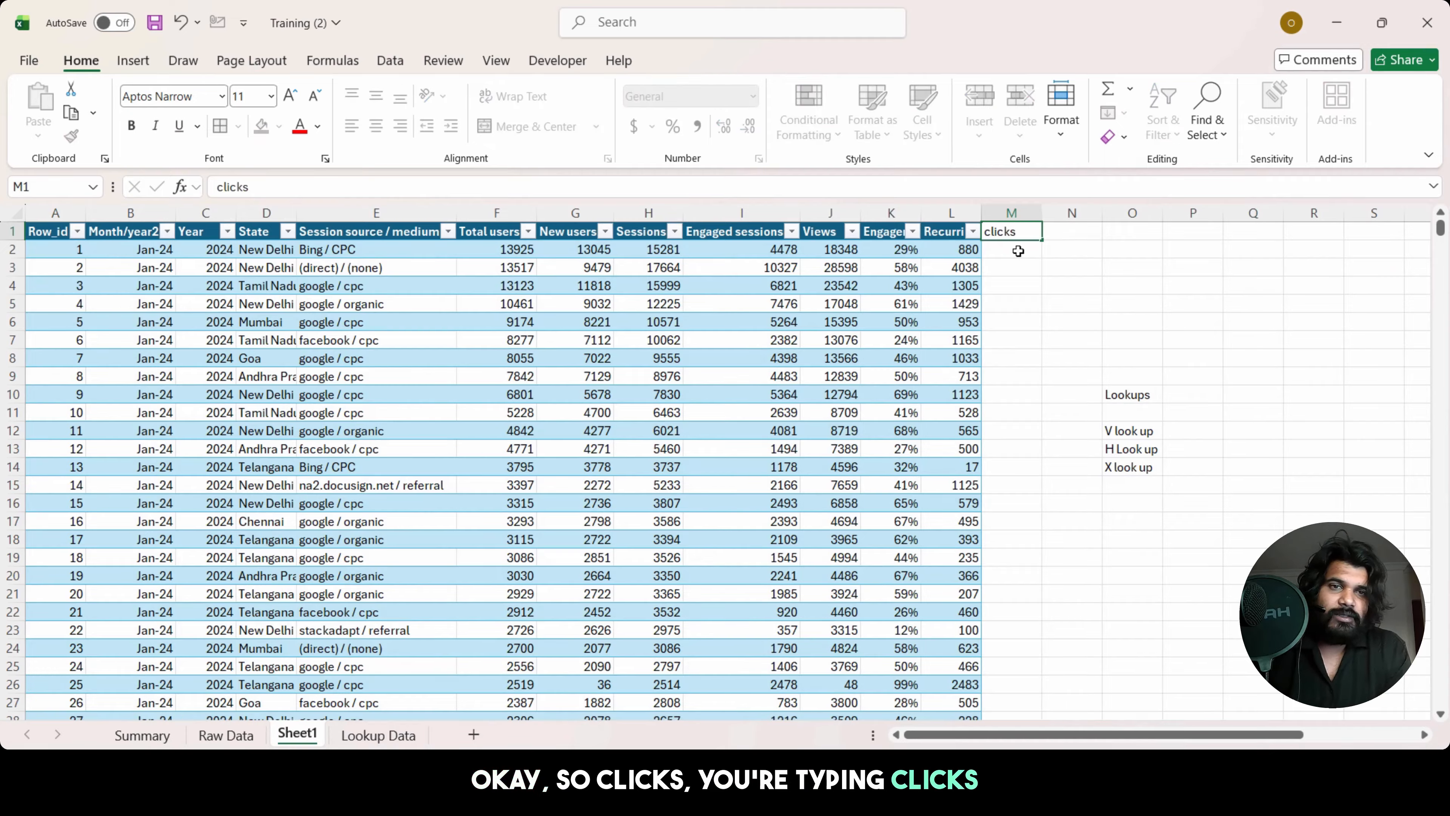
{"action": "key", "text": "Return"}
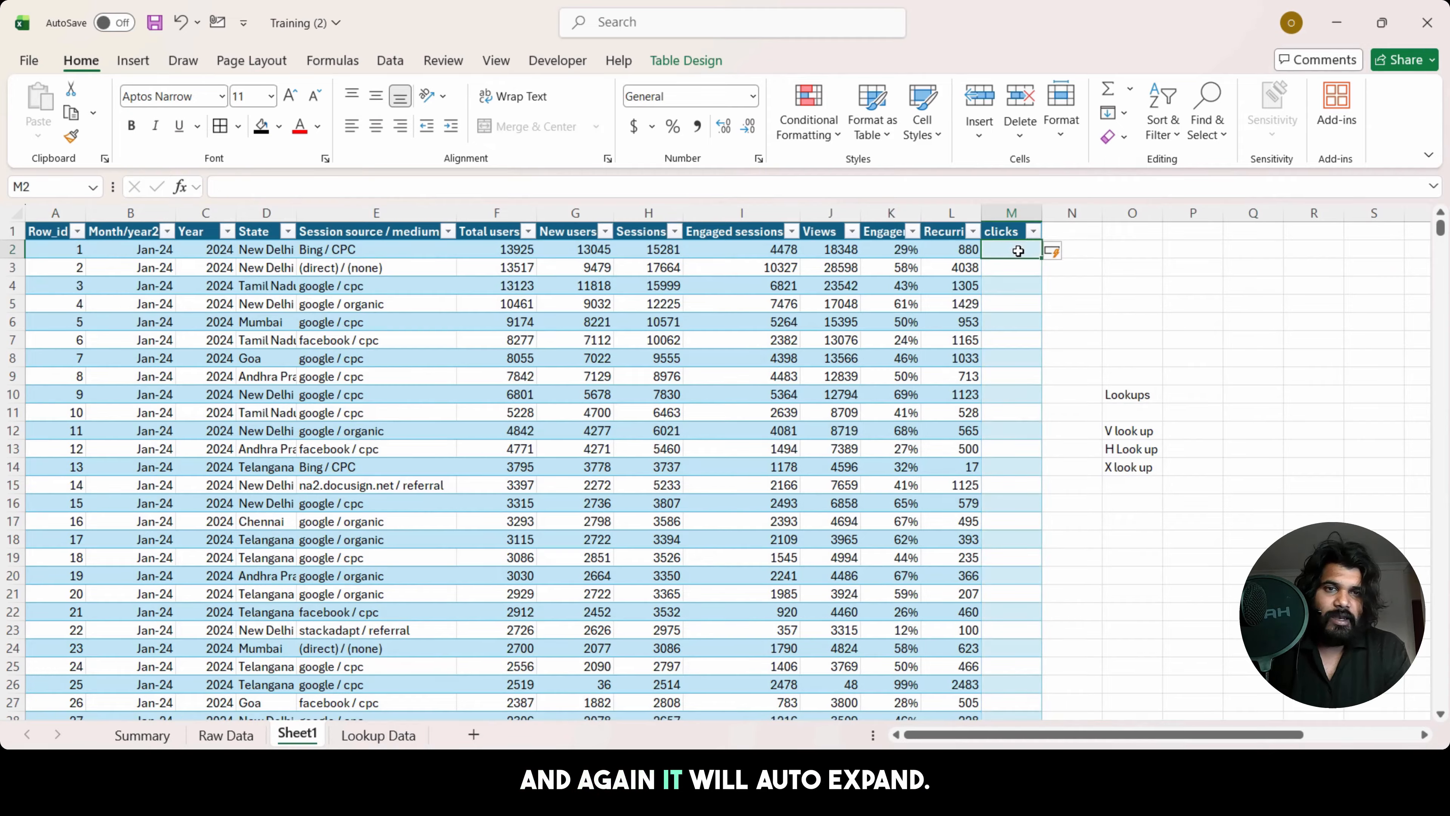
Step: Begin a VLOOKUP formula in M2 with the row's Row_id cell A2 as the lookup value
{"action": "type", "text": "=vlookup"}
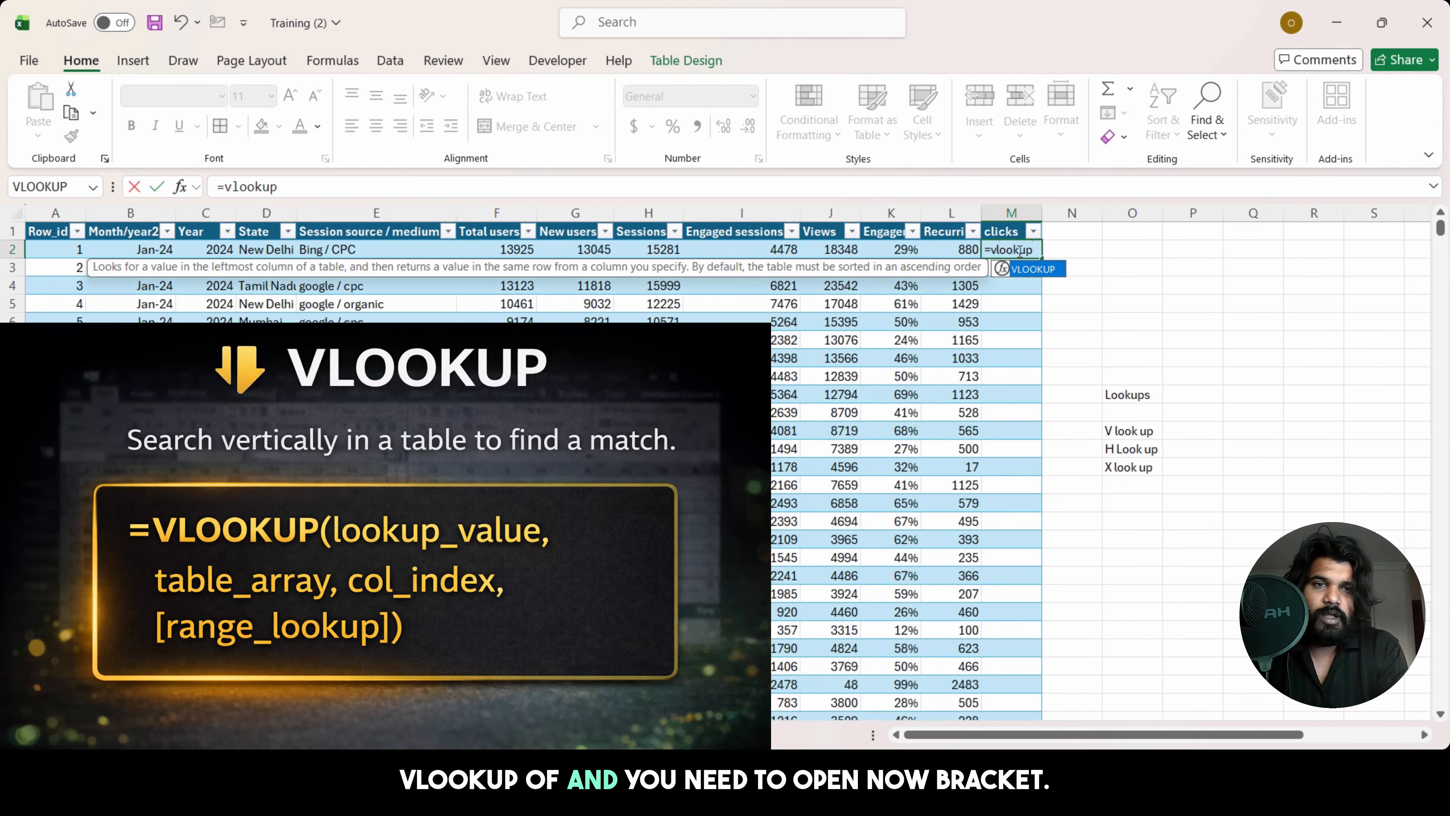
{"action": "type", "text": "("}
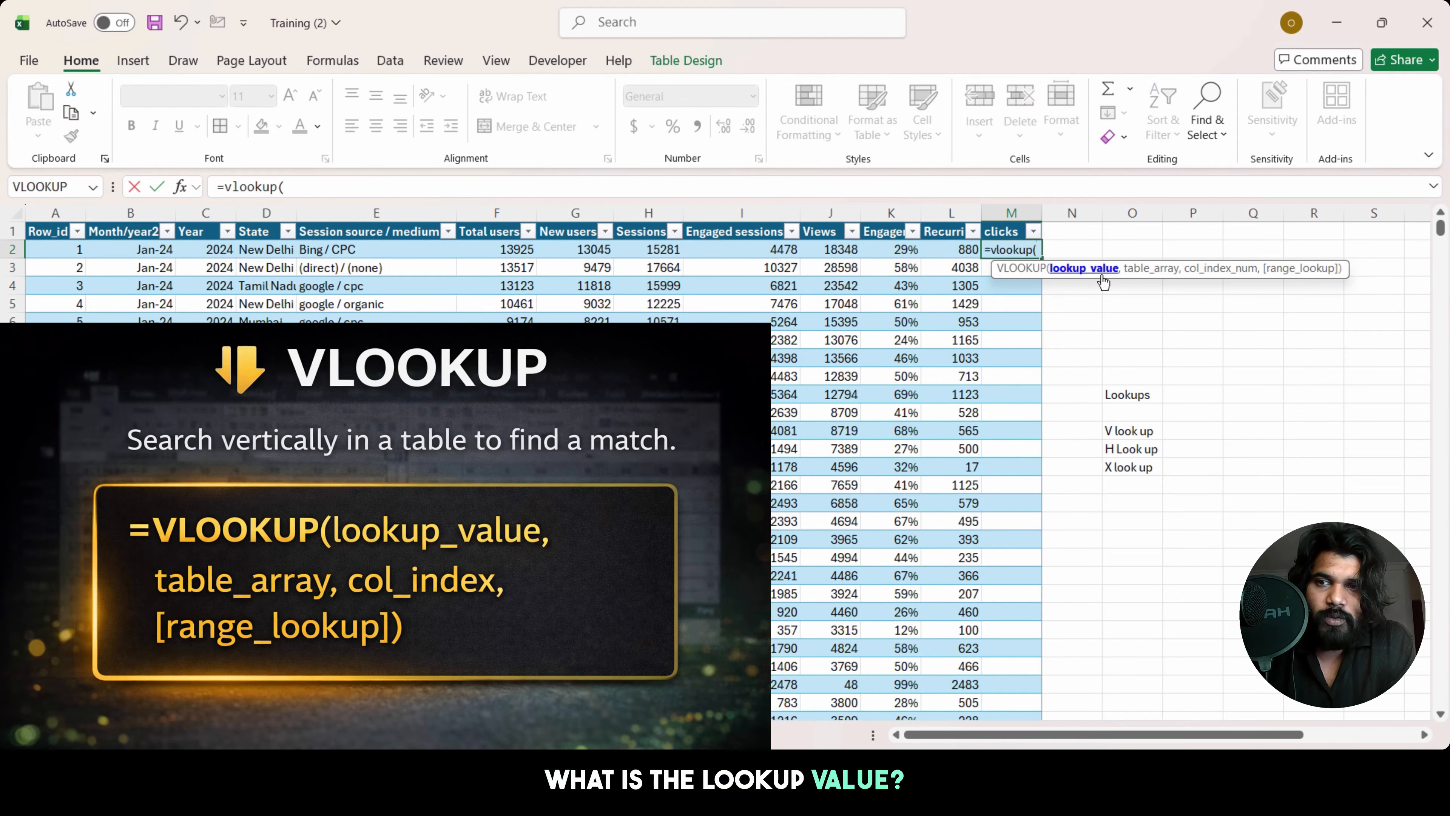
{"action": "left_click", "coordinate": [68, 254]}
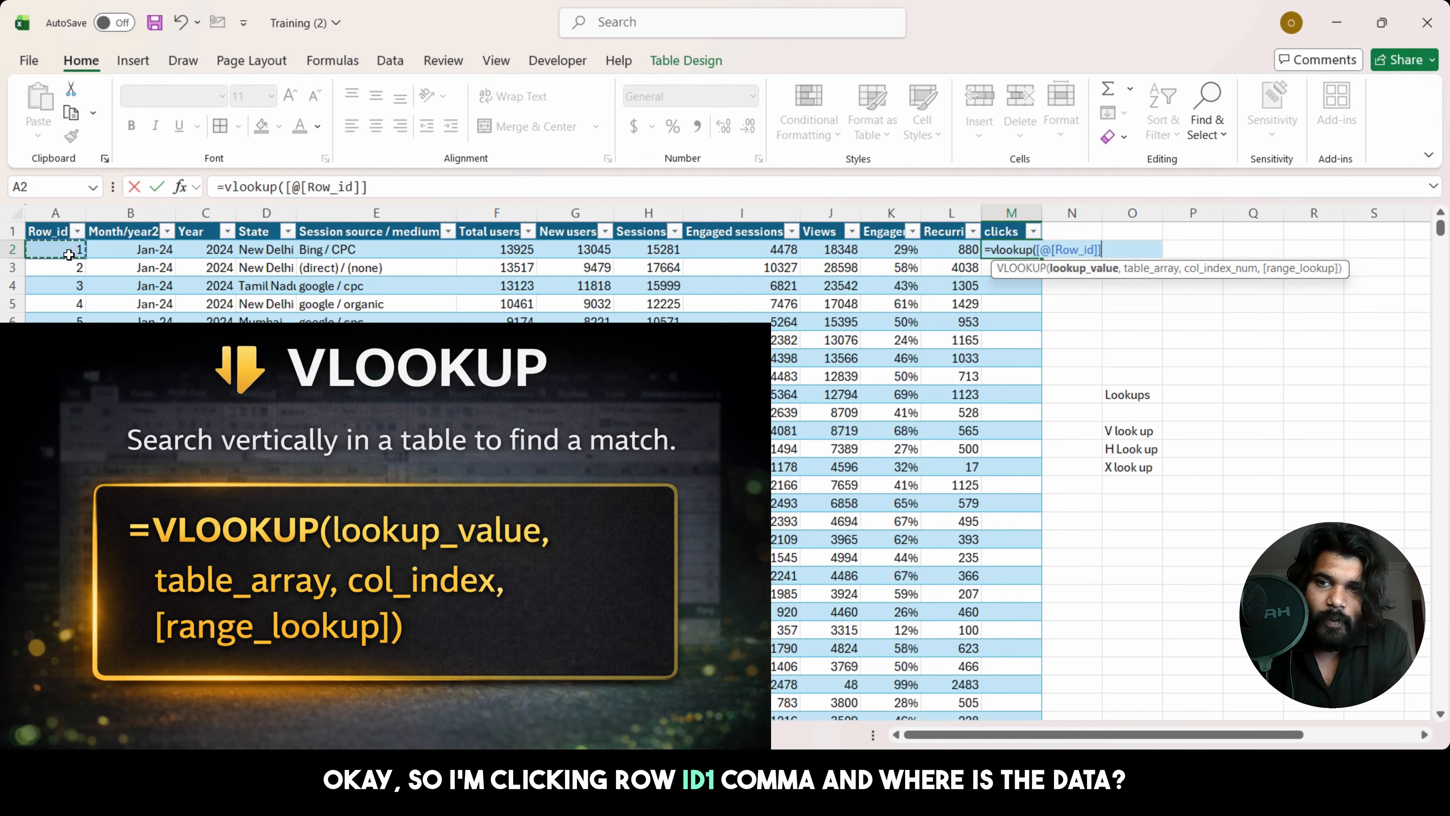
{"action": "type", "text": ","}
Step: Set the VLOOKUP table array to the Row_id through Clicks columns of the Lookup Data table, including all rows
{"action": "left_click", "coordinate": [388, 737]}
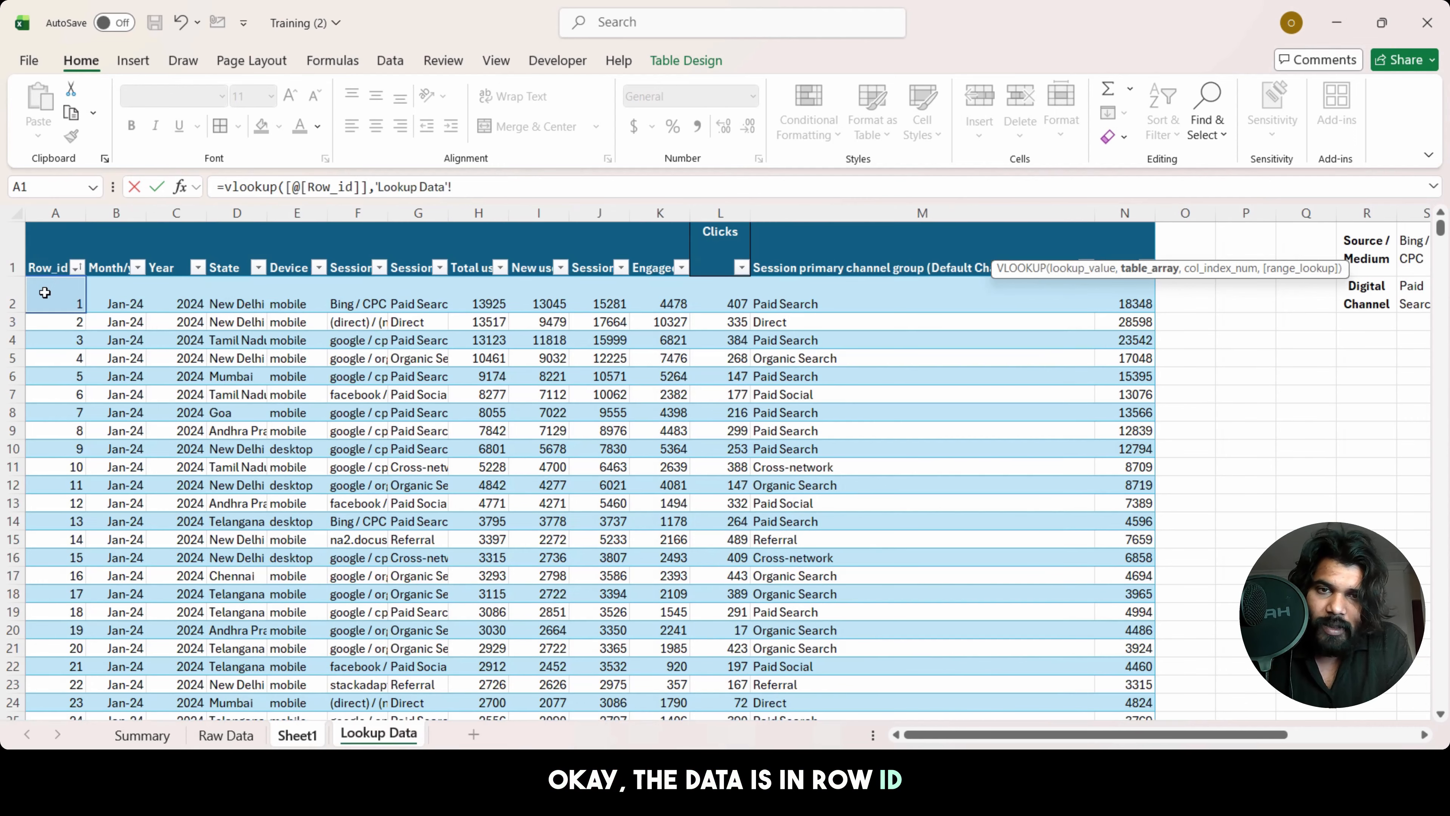
{"action": "key", "text": "ctrl+shift+Right"}
{"action": "key", "text": "shift+Right"}
{"action": "key", "text": "shift+Down"}
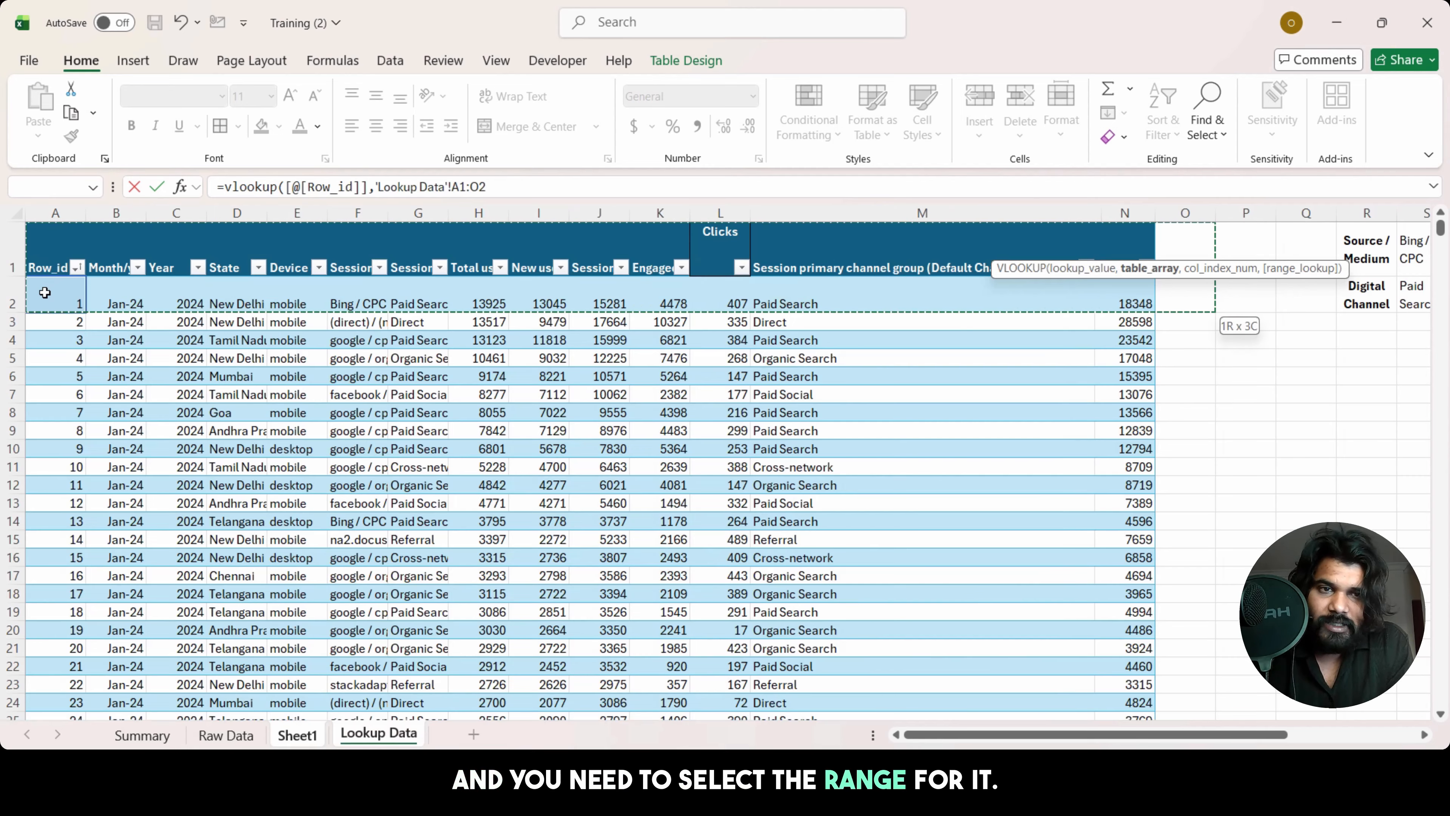
{"action": "key", "text": "shift+Down"}
{"action": "key", "text": "shift+Up"}
{"action": "key", "text": "shift+Down"}
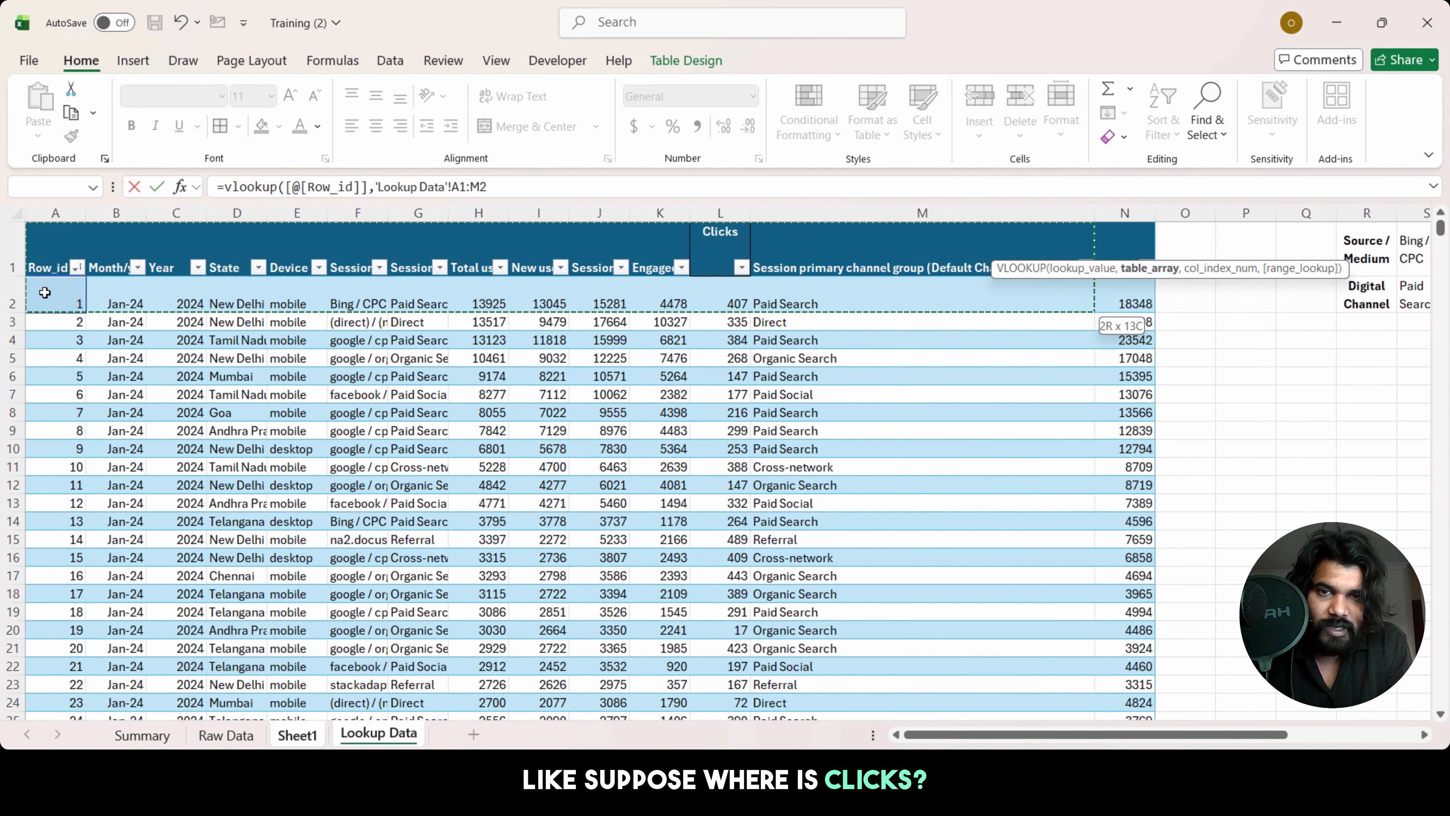
{"action": "key", "text": "shift+Left"}
{"action": "key", "text": "shift+Left"}
{"action": "key", "text": "shift+Left"}
{"action": "key", "text": "shift+Left"}
{"action": "key", "text": "shift+Right"}
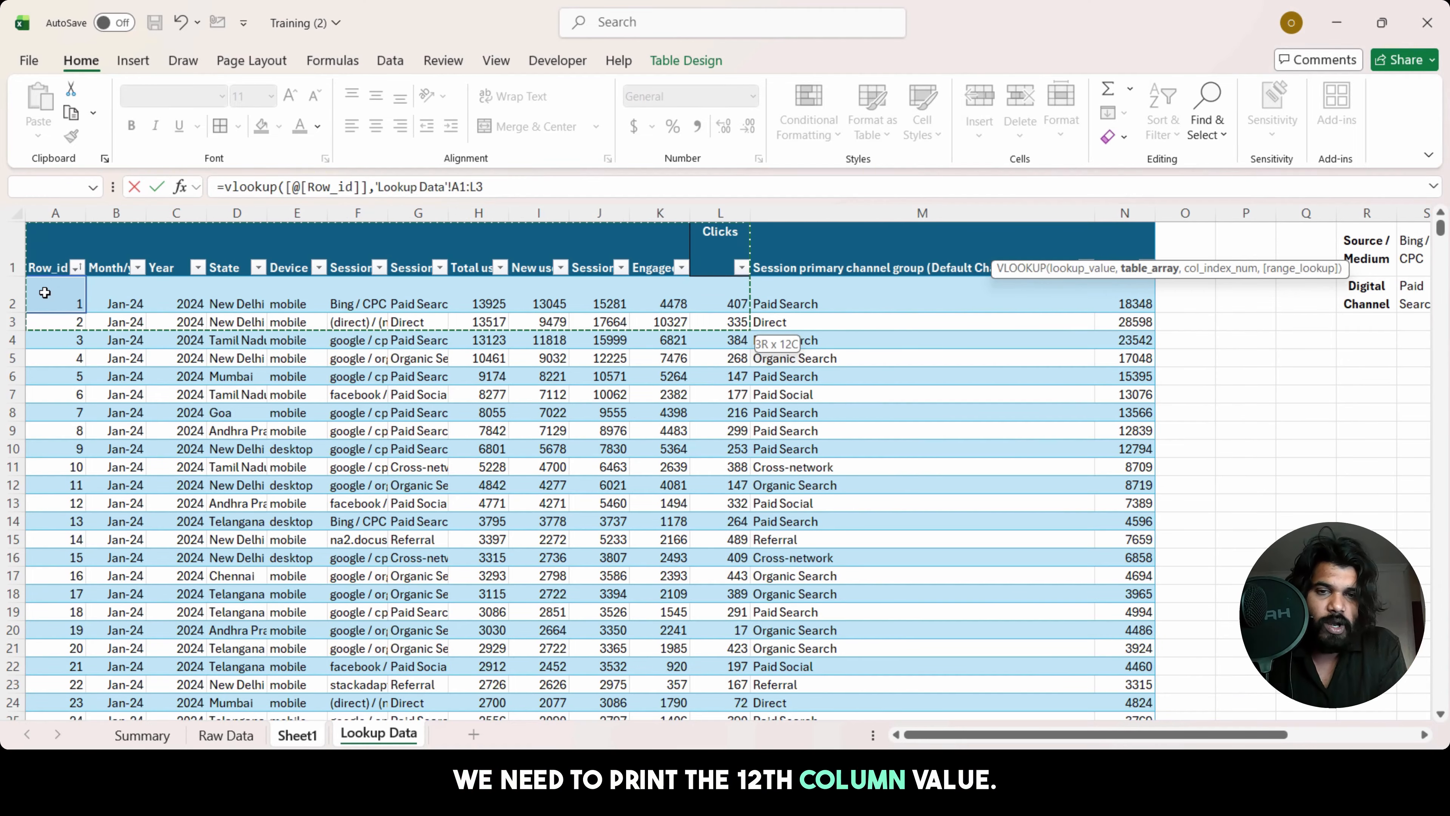
{"action": "key", "text": "ctrl+shift+Down"}
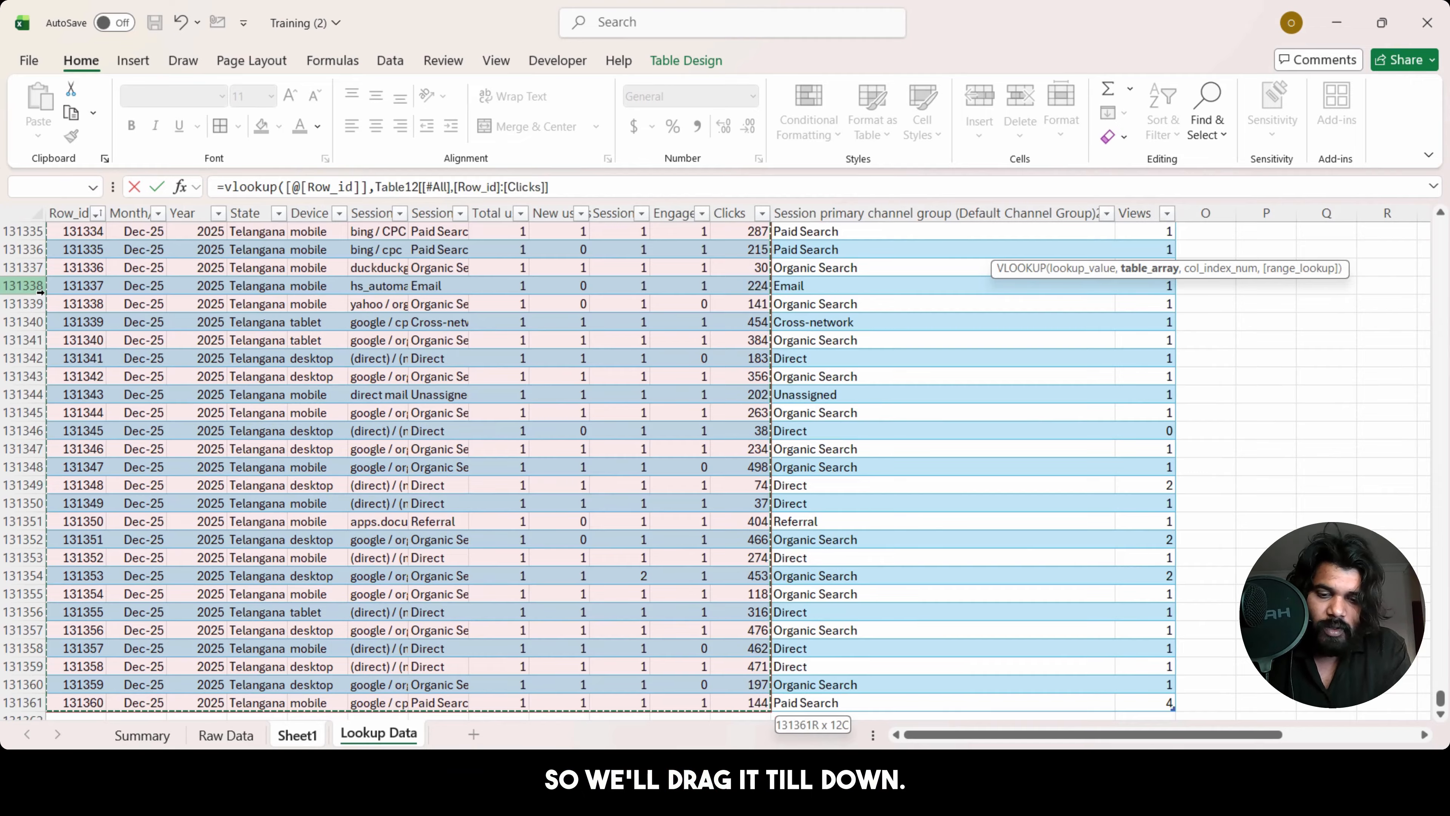
Step: Complete the VLOOKUP formula in M2 with column index 12 and 0 for an exact match
{"action": "type", "text": ",1"}
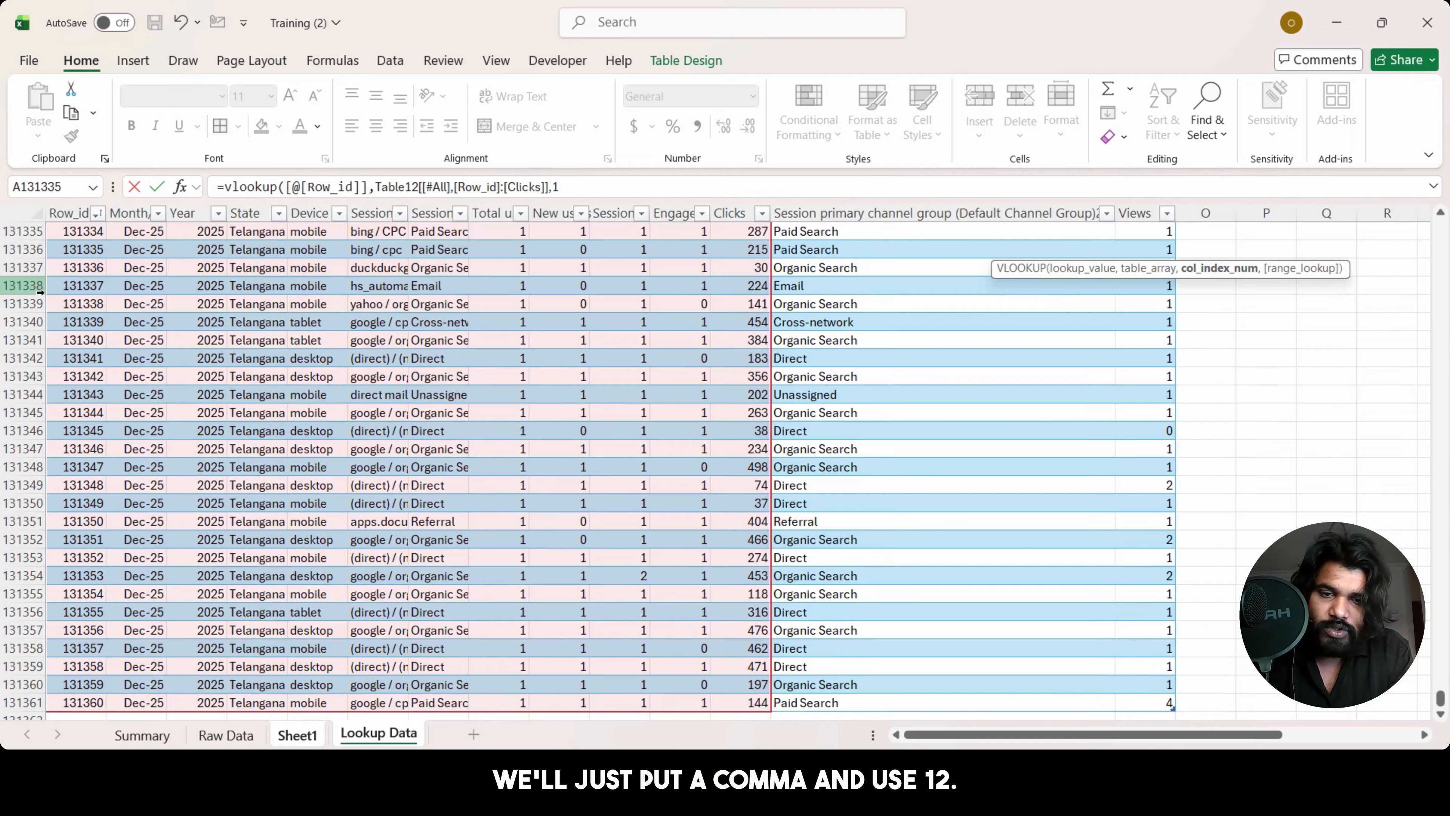
{"action": "type", "text": "2,"}
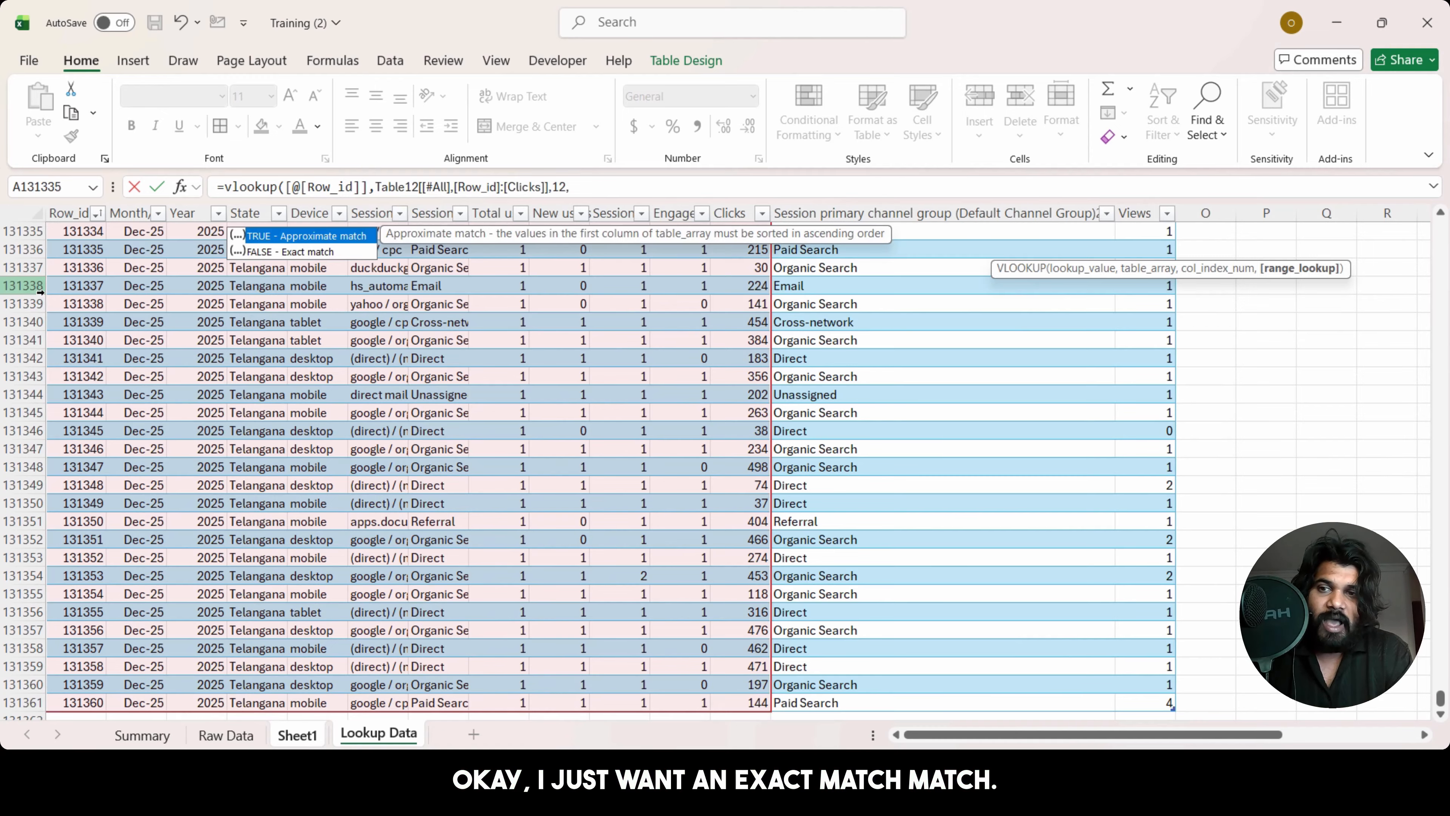
{"action": "key", "text": "Down"}
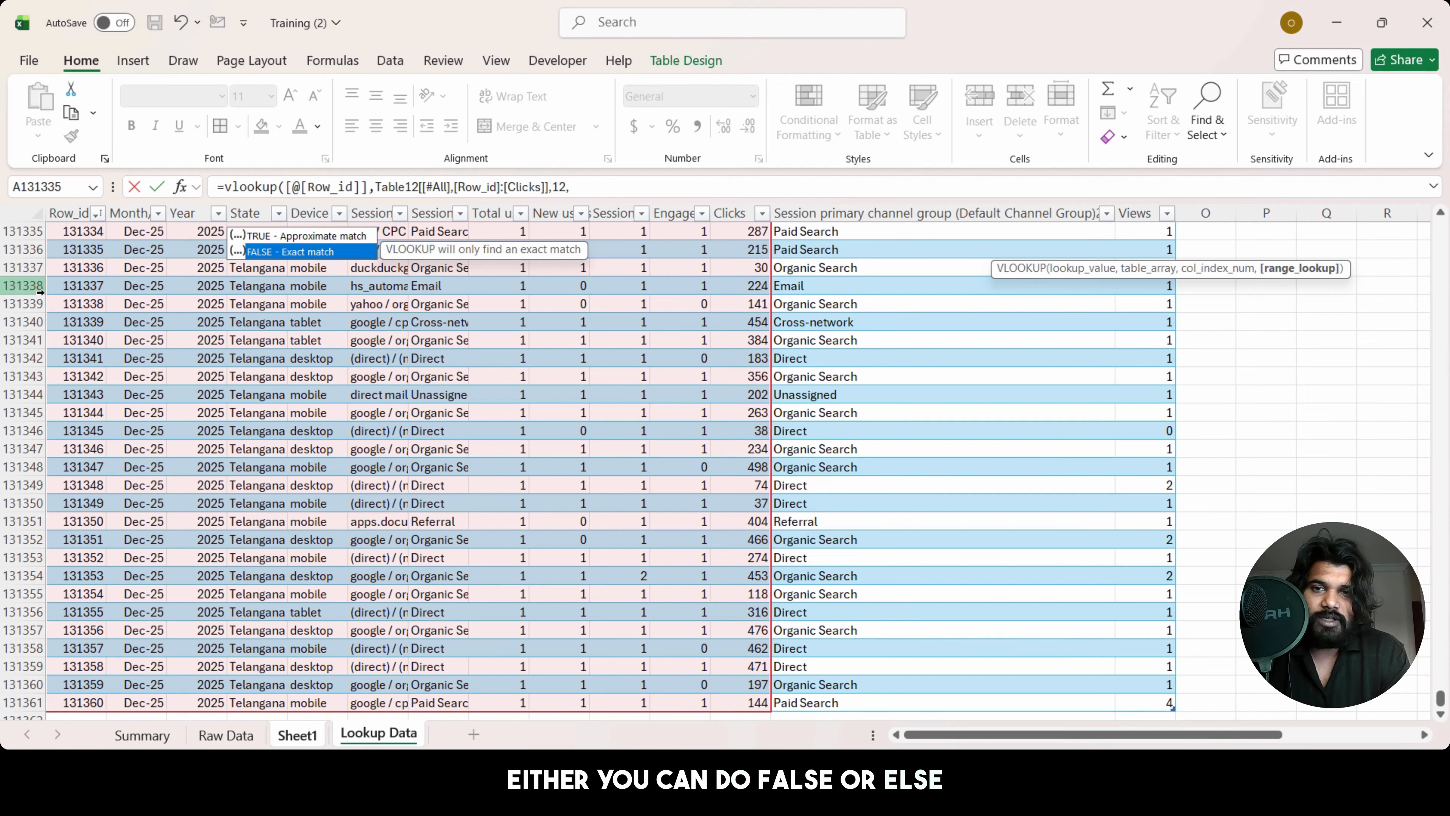
{"action": "type", "text": "0"}
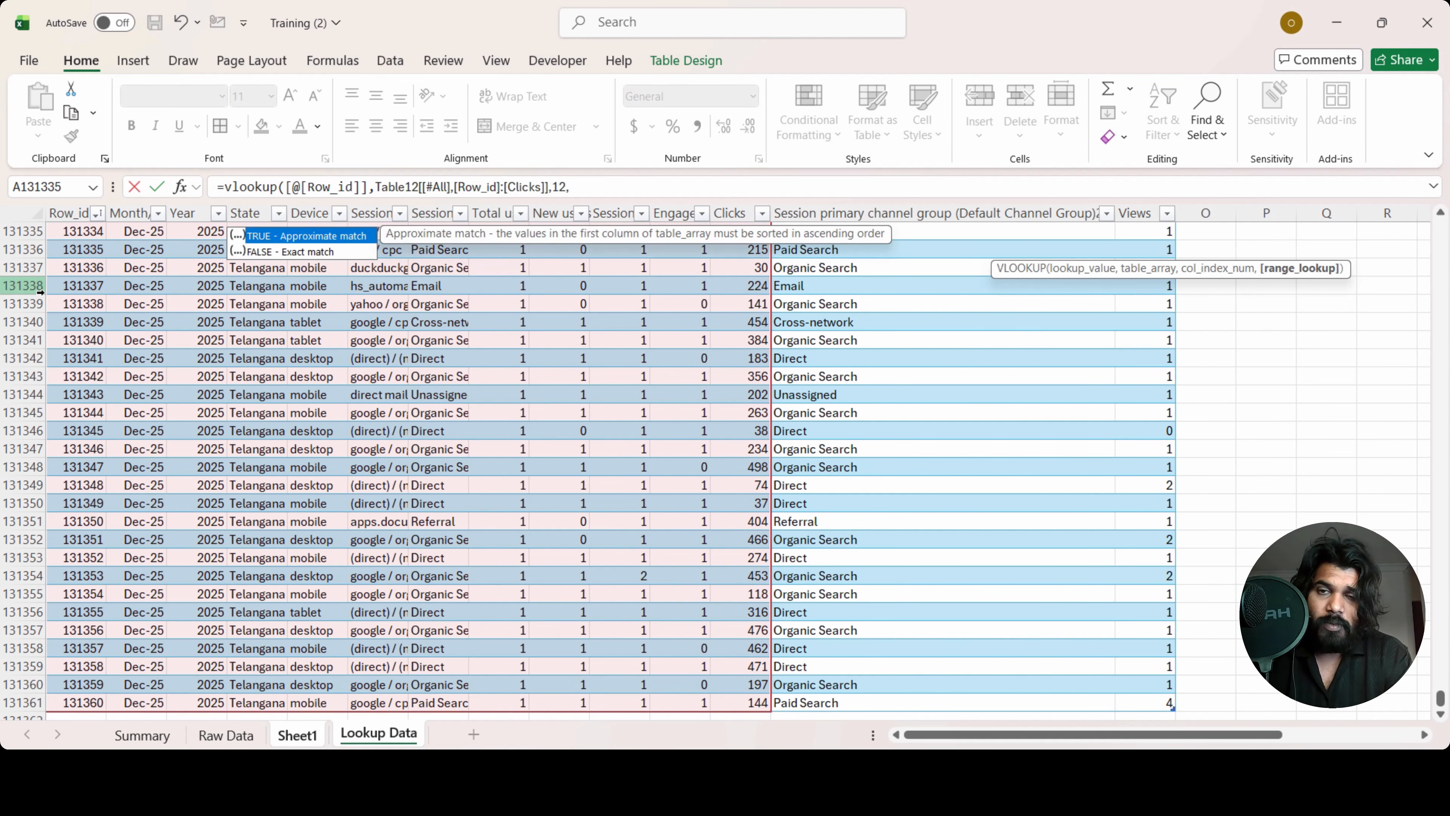
{"action": "key", "text": "BackSpace"}
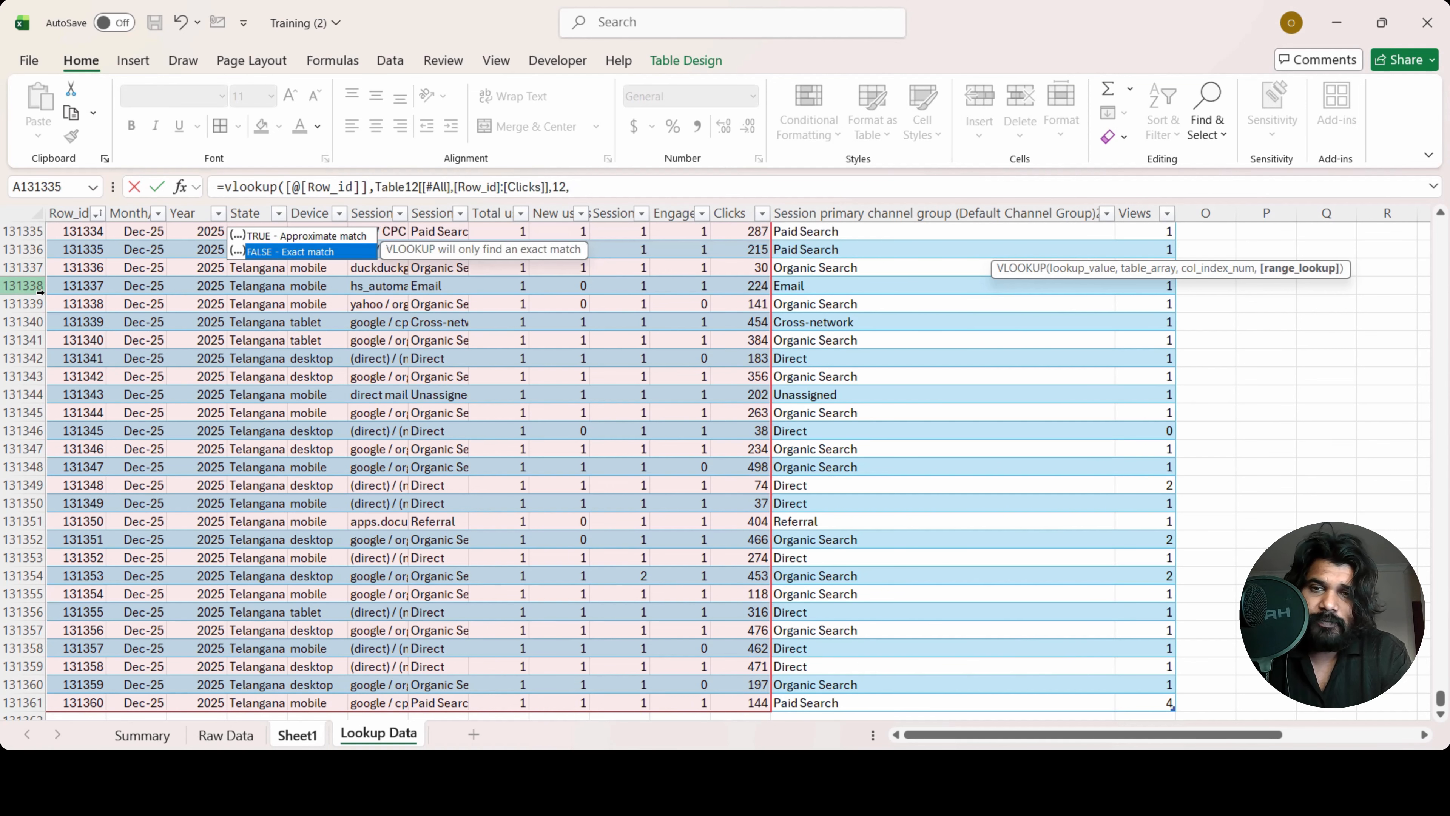
{"action": "type", "text": "0)"}
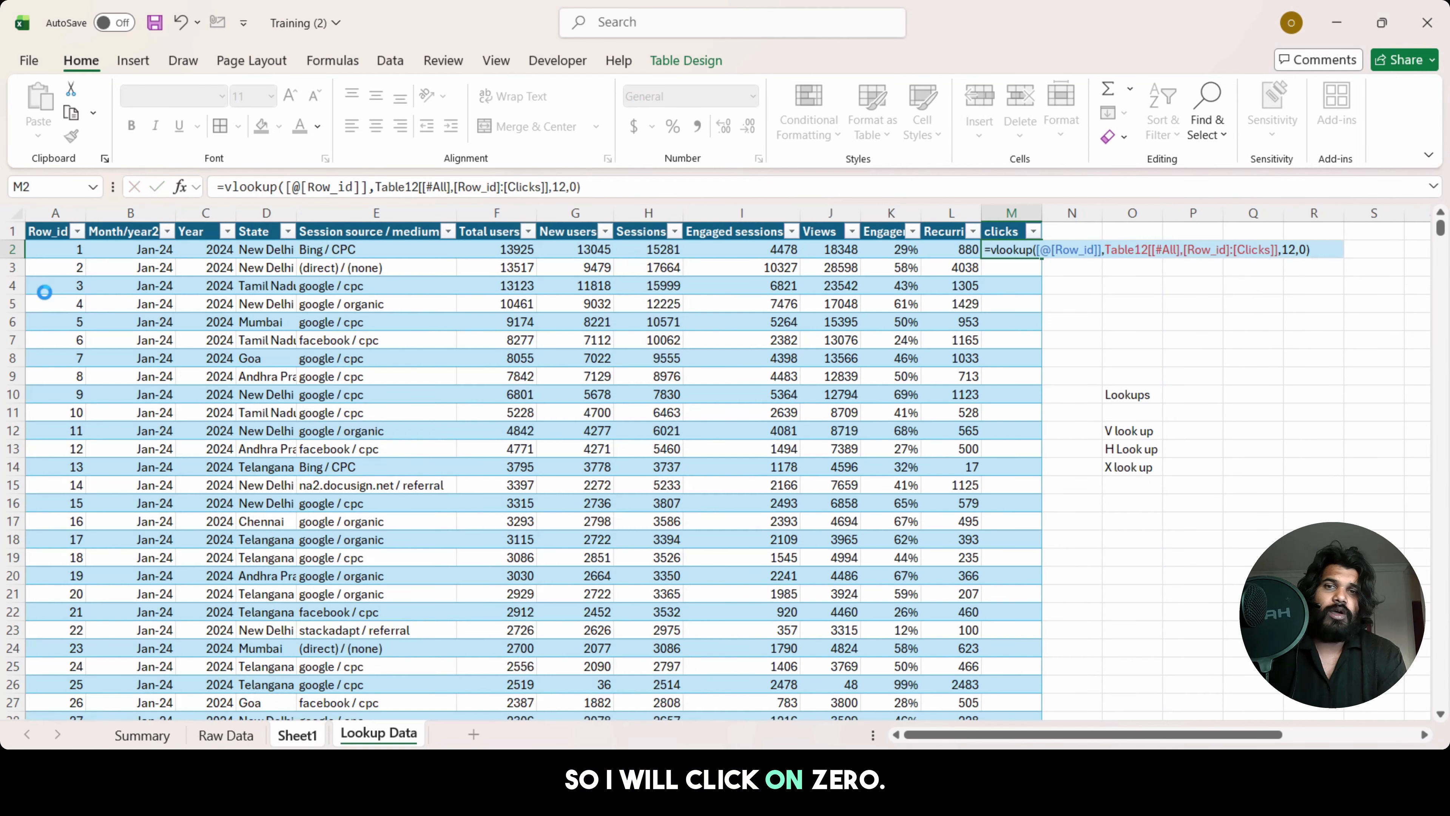
{"action": "key", "text": "Return"}
{"action": "key", "text": "Up"}
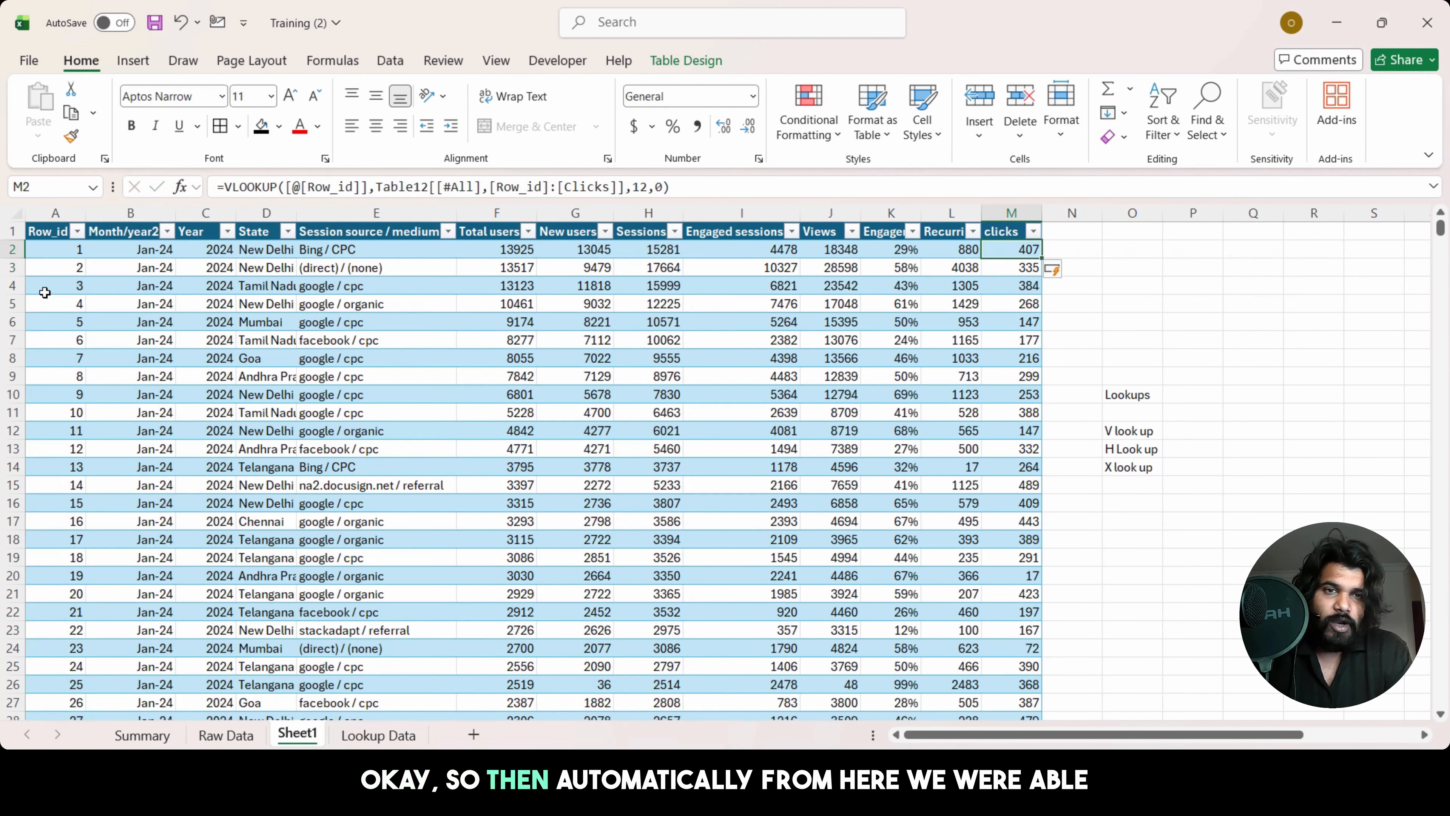
Step: Examine the filled clicks column in the Sheet1 table down to its last row and the lookup notes beside it
{"action": "key", "text": "ctrl+Left"}
{"action": "key", "text": "Right"}
{"action": "key", "text": "Right"}
{"action": "key", "text": "Right"}
{"action": "key", "text": "Right"}
{"action": "key", "text": "Right"}
{"action": "key", "text": "Right"}
{"action": "key", "text": "Right"}
{"action": "key", "text": "Right"}
{"action": "key", "text": "Right"}
{"action": "key", "text": "Right"}
{"action": "key", "text": "Right"}
{"action": "key", "text": "Right"}
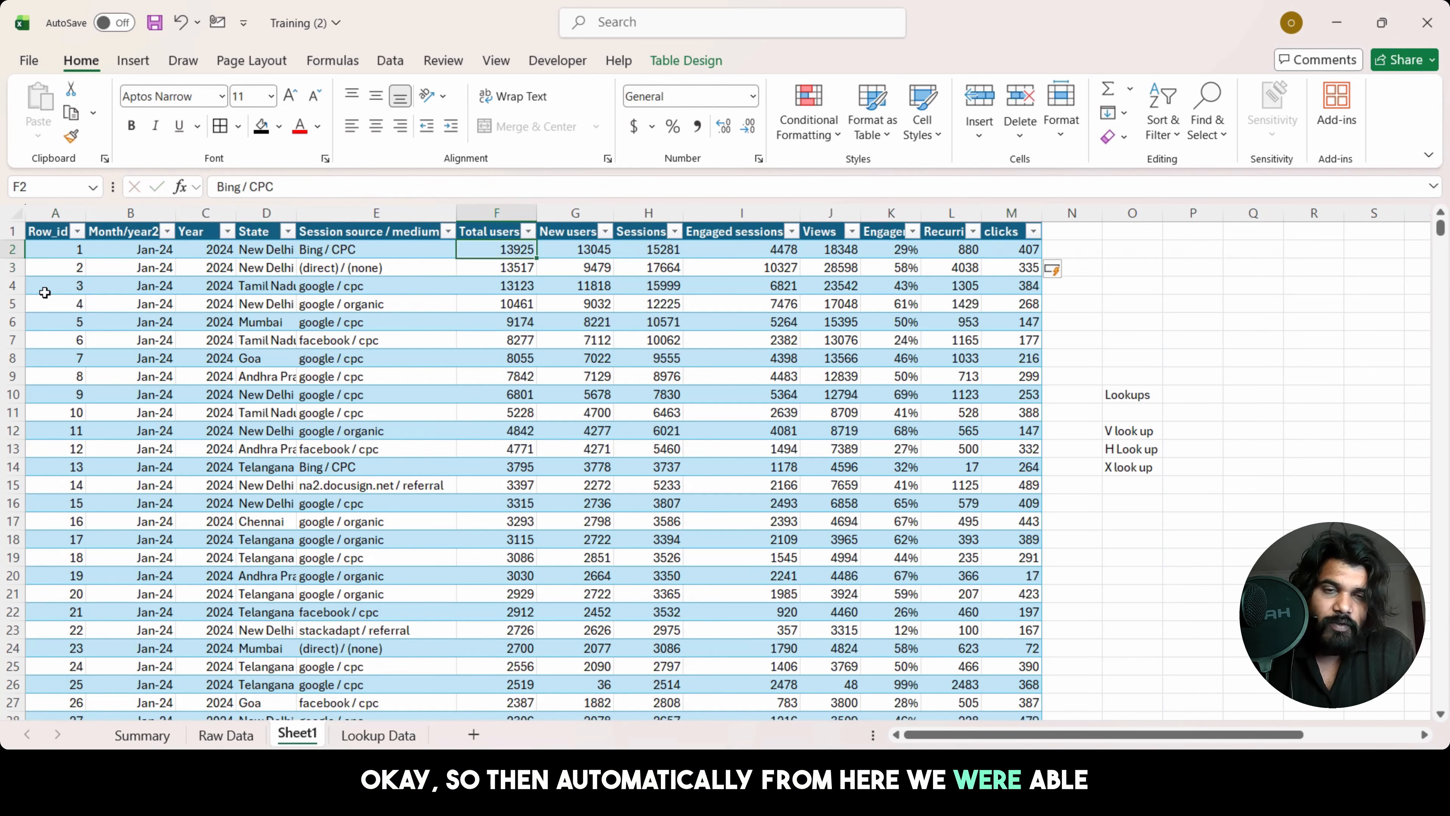
{"action": "key", "text": "ctrl+Down"}
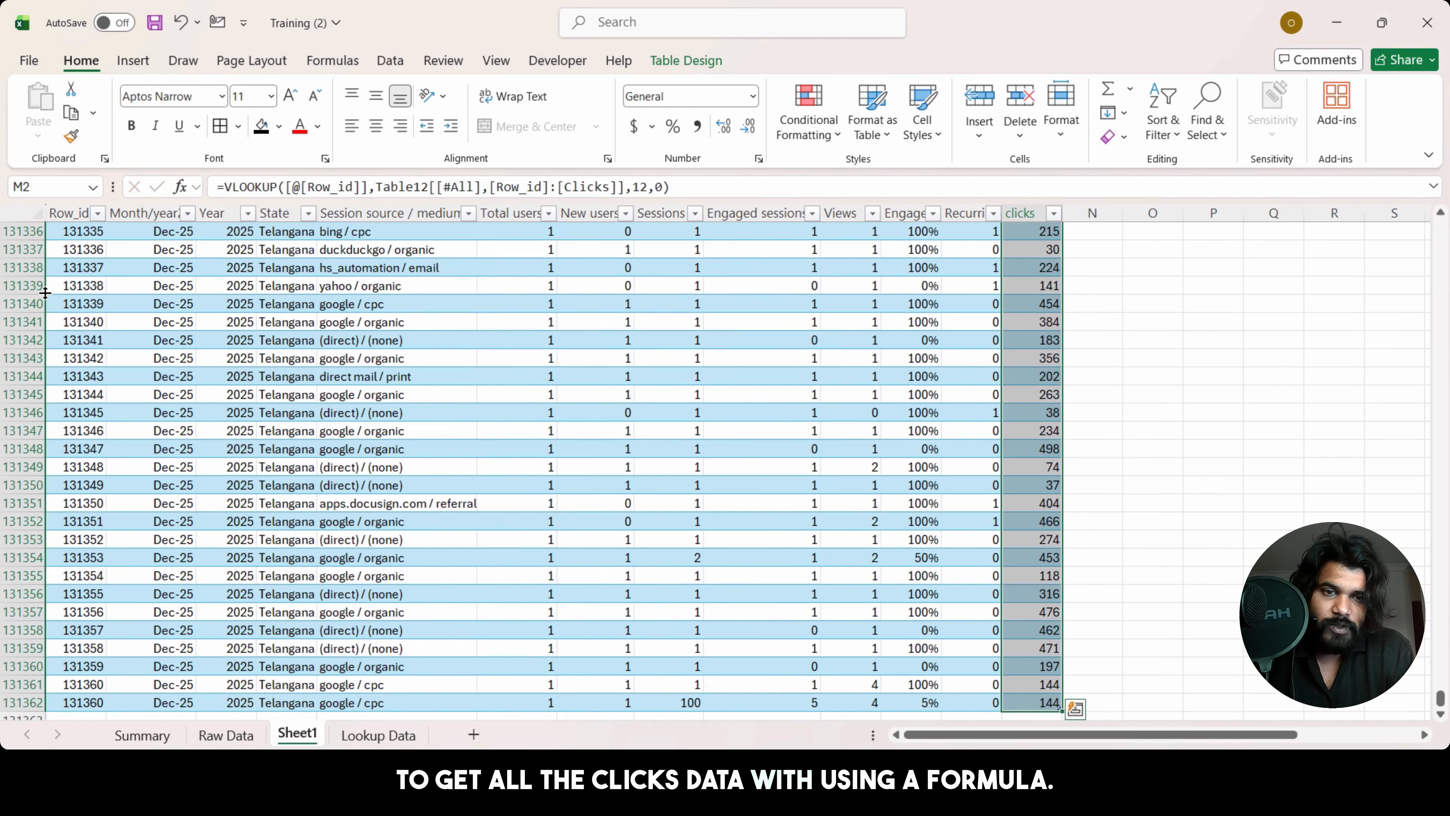
{"action": "key", "text": "ctrl+Up"}
{"action": "key", "text": "Down"}
{"action": "key", "text": "Down"}
{"action": "key", "text": "Down"}
{"action": "key", "text": "Down"}
{"action": "key", "text": "Down"}
{"action": "key", "text": "Down"}
{"action": "key", "text": "Down"}
{"action": "key", "text": "Right"}
{"action": "key", "text": "Right"}
{"action": "key", "text": "Down"}
{"action": "key", "text": "Down"}
{"action": "key", "text": "Down"}
{"action": "key", "text": "Down"}
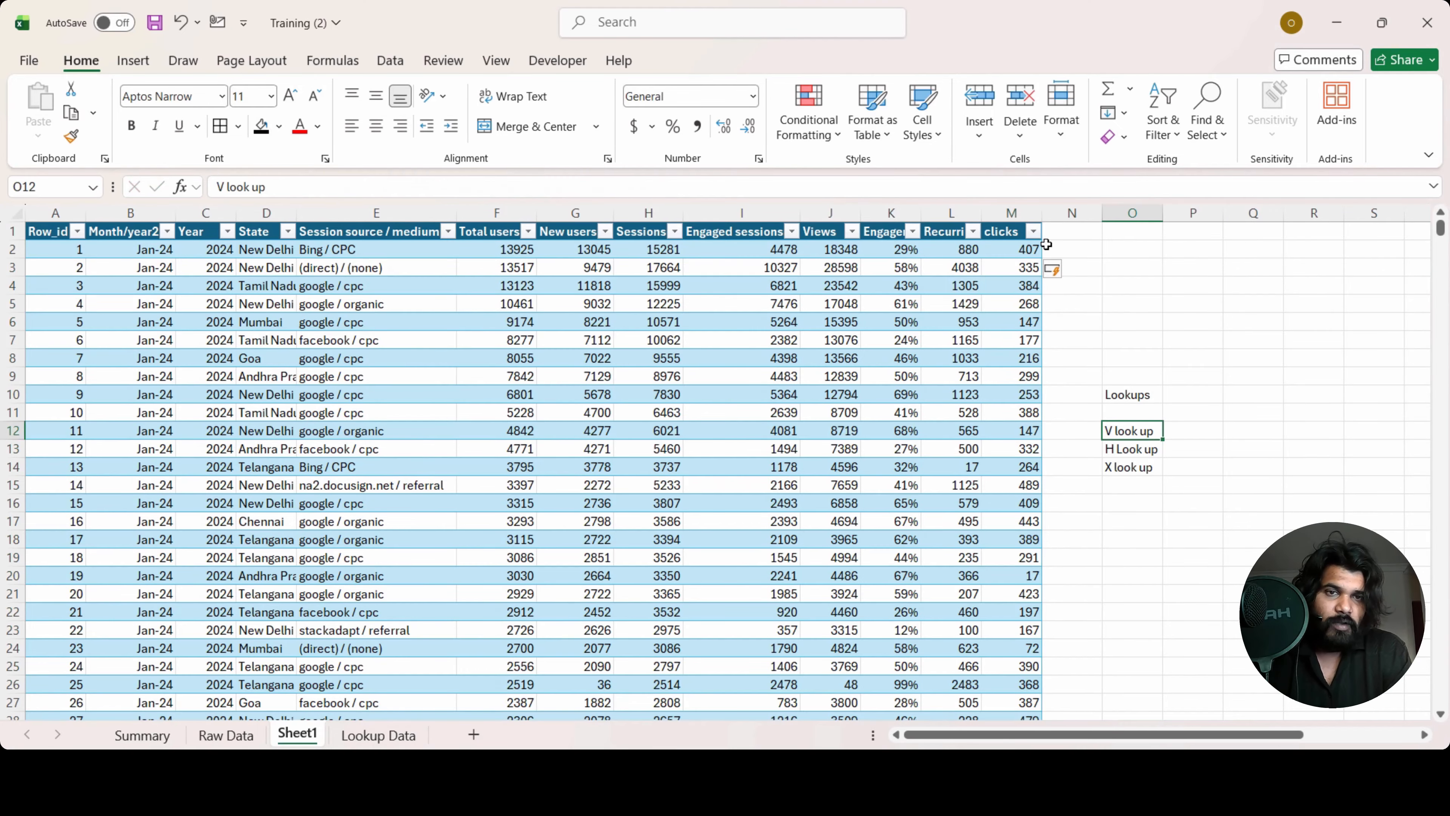
Step: Add another column to the Sheet1 table by entering the header Clicks in N1
{"action": "left_click", "coordinate": [1071, 224]}
{"action": "type", "text": "Clicks"}
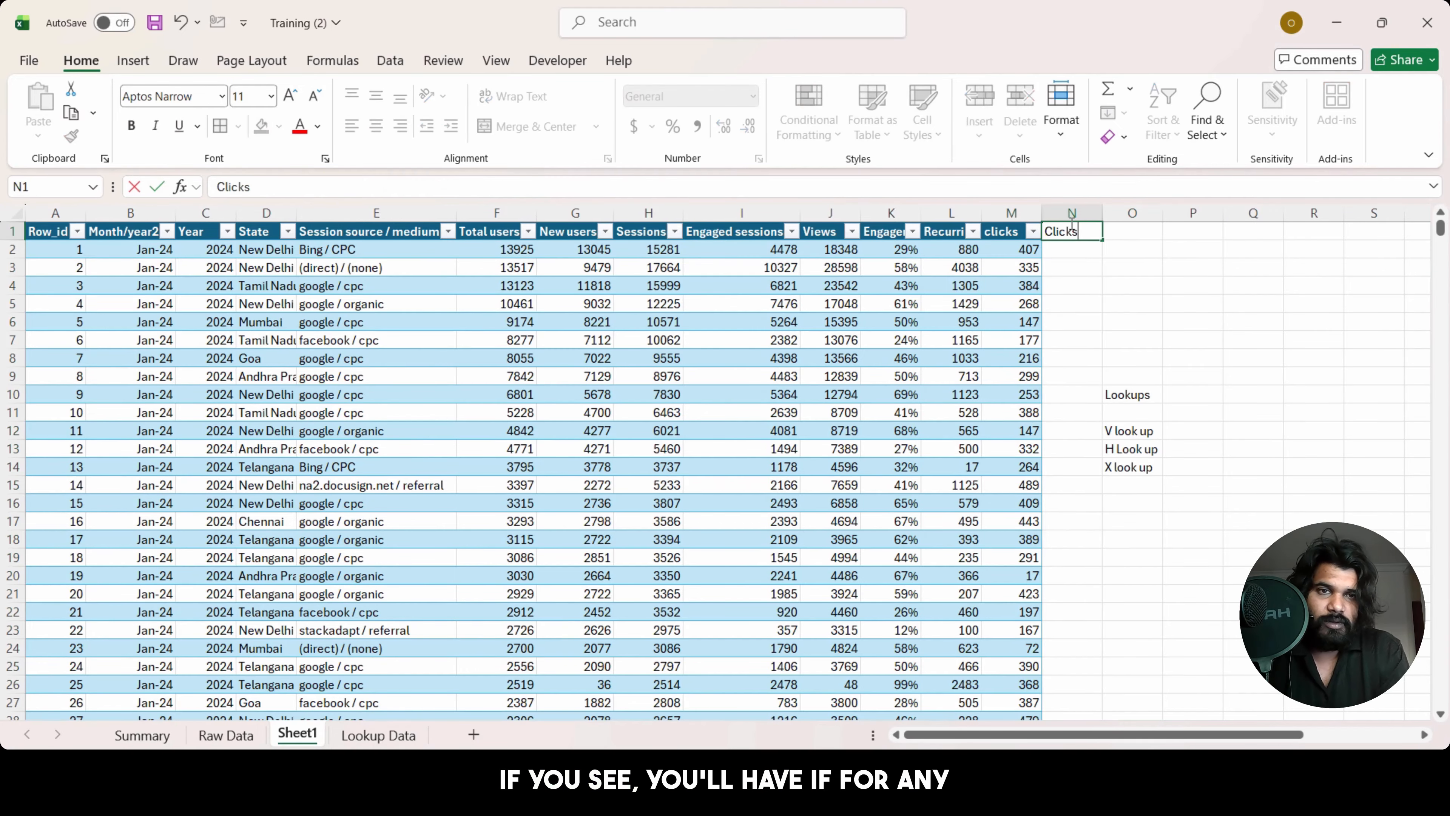
{"action": "key", "text": "Return"}
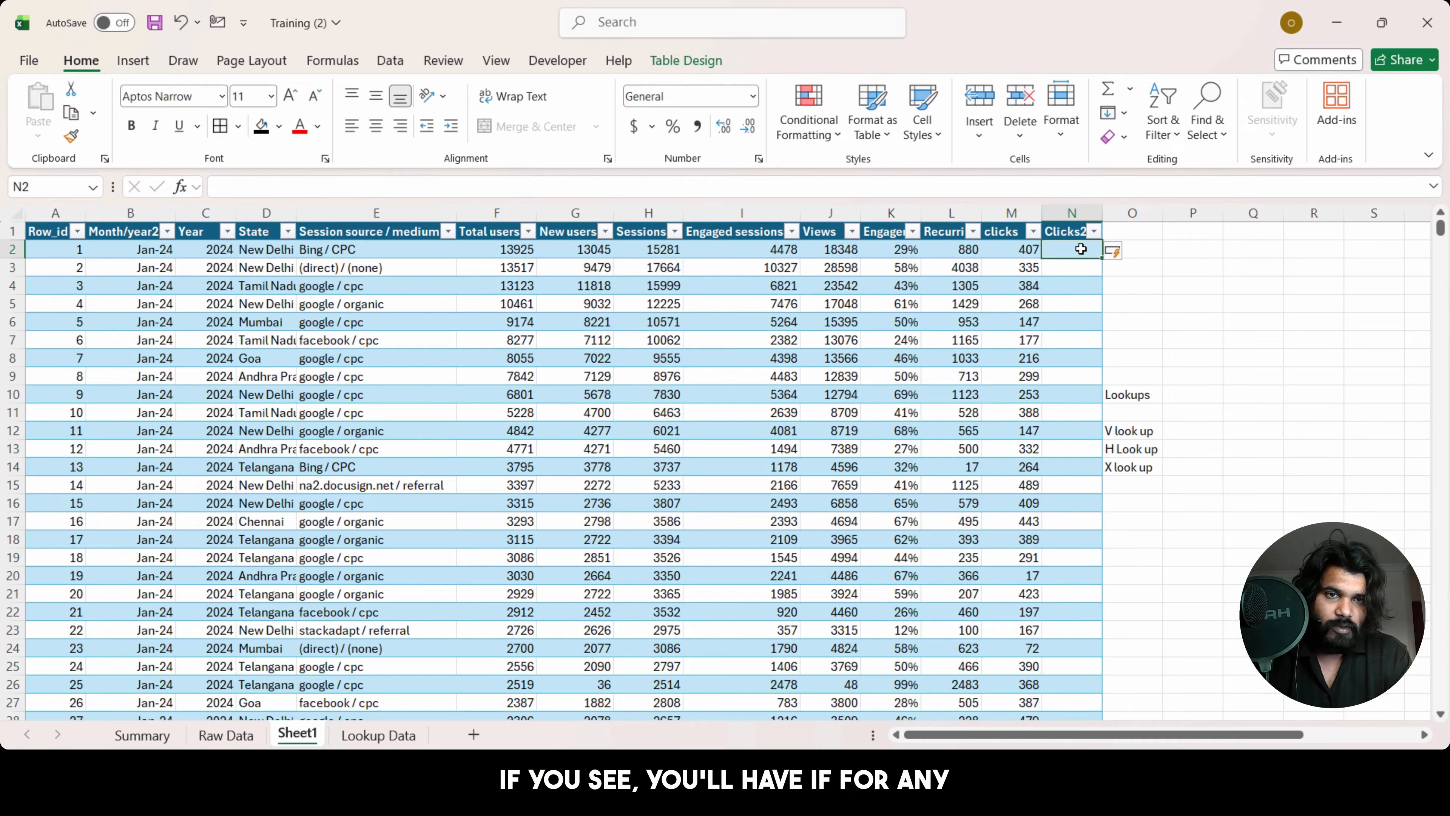
Step: Begin a VLOOKUP formula in N2 with the row's Row_id cell A2 as the lookup value
{"action": "type", "text": "=v"}
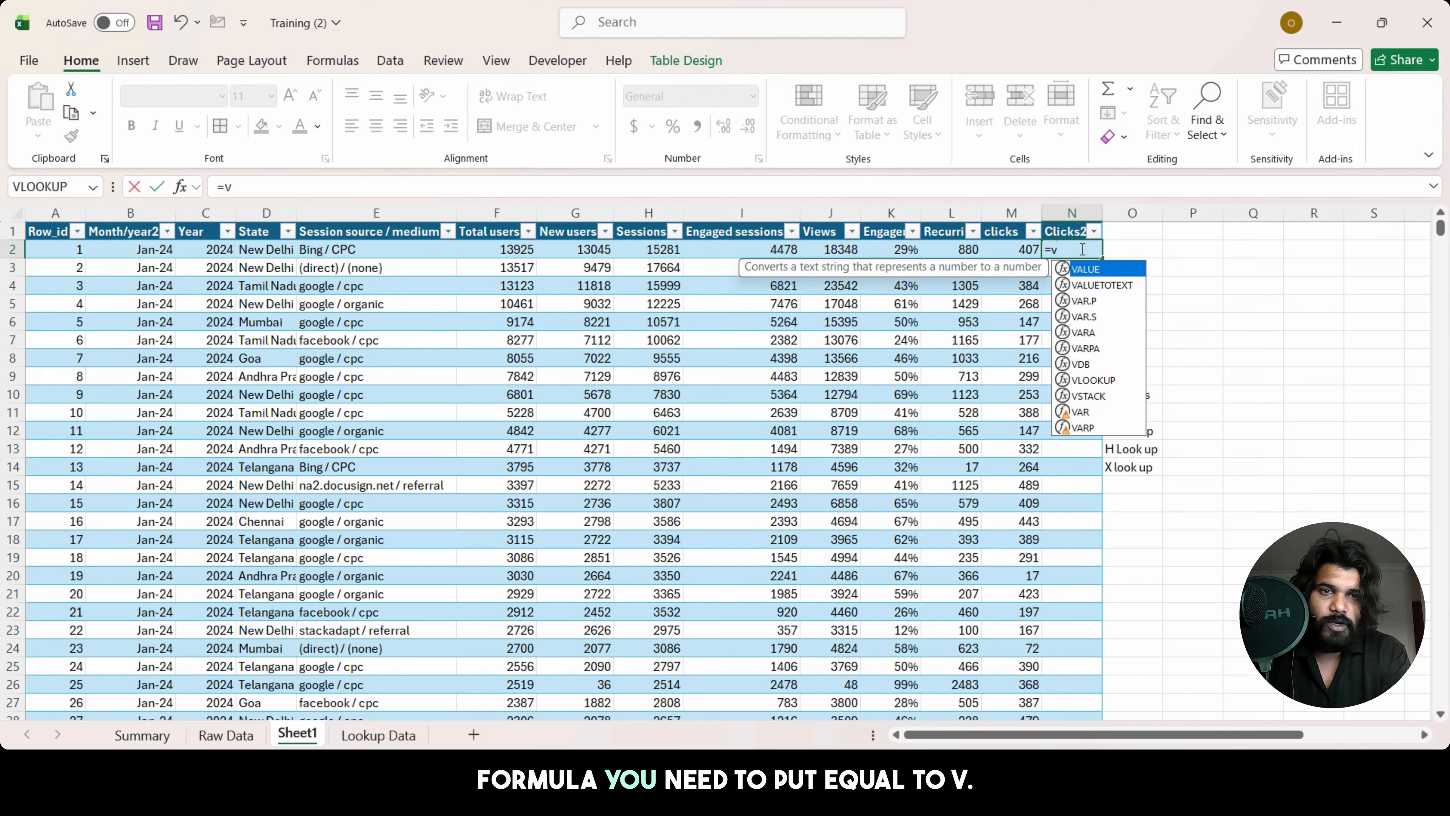
{"action": "type", "text": "lookup"}
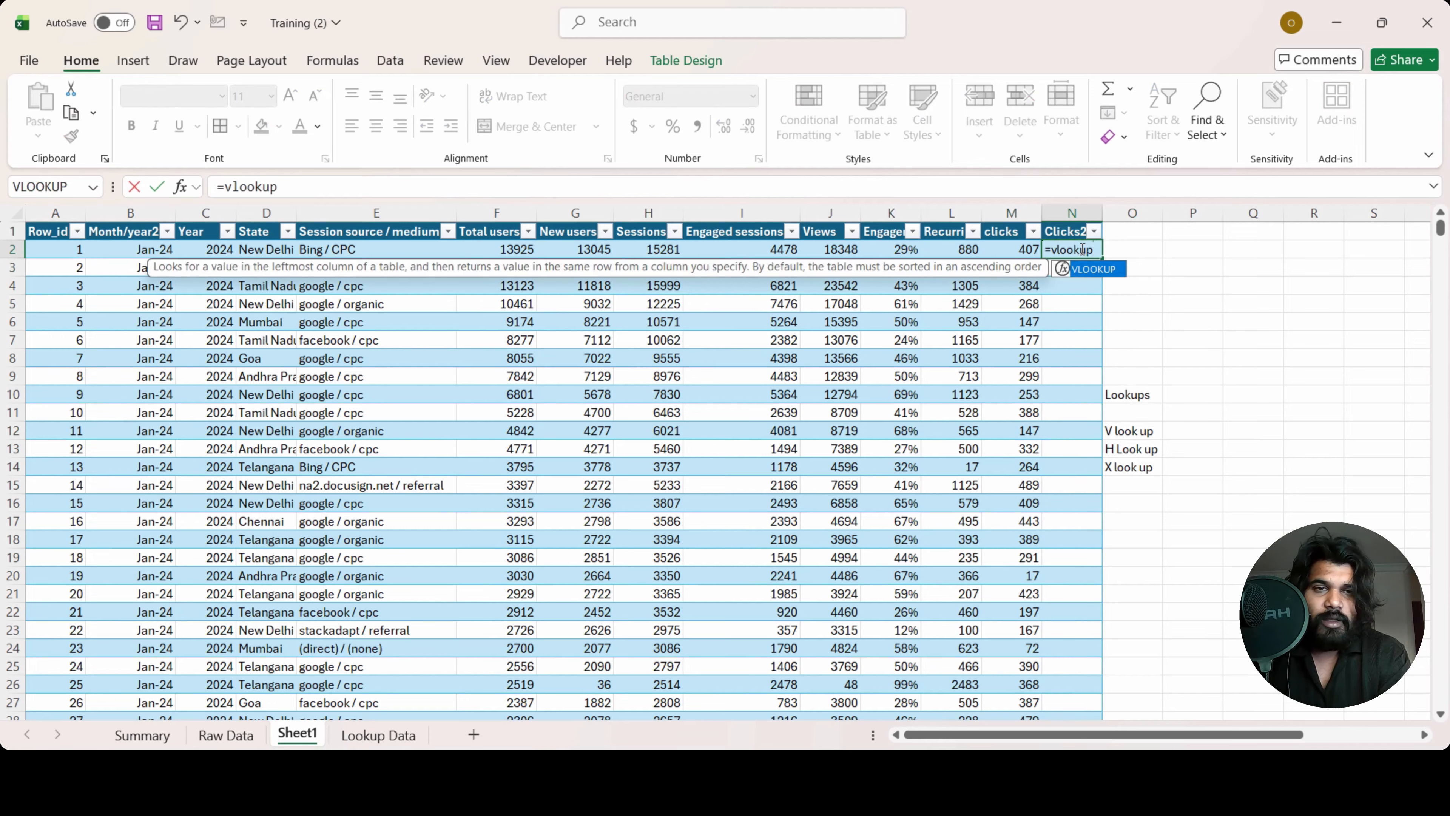
{"action": "type", "text": "("}
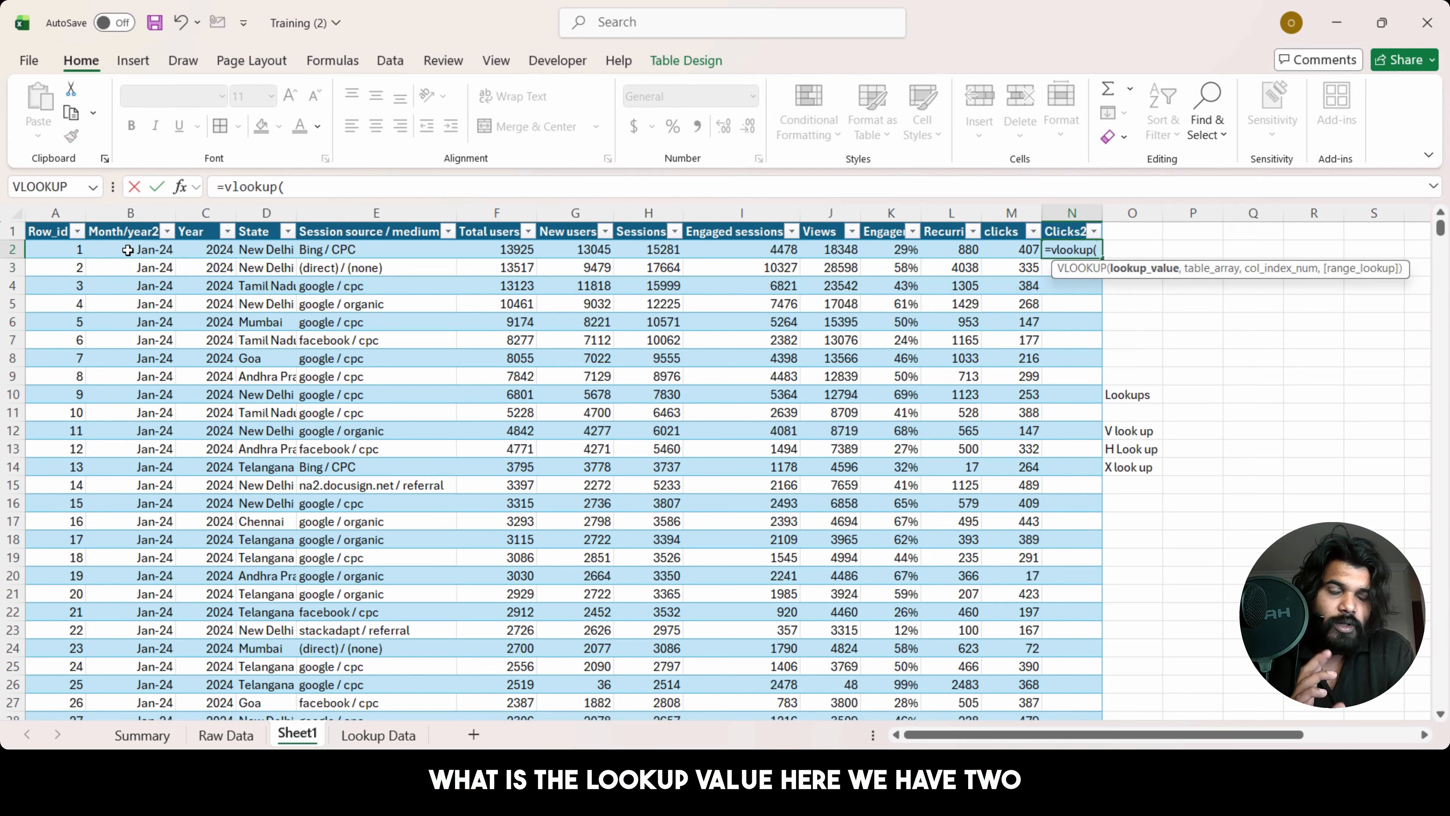
{"action": "left_click", "coordinate": [76, 253]}
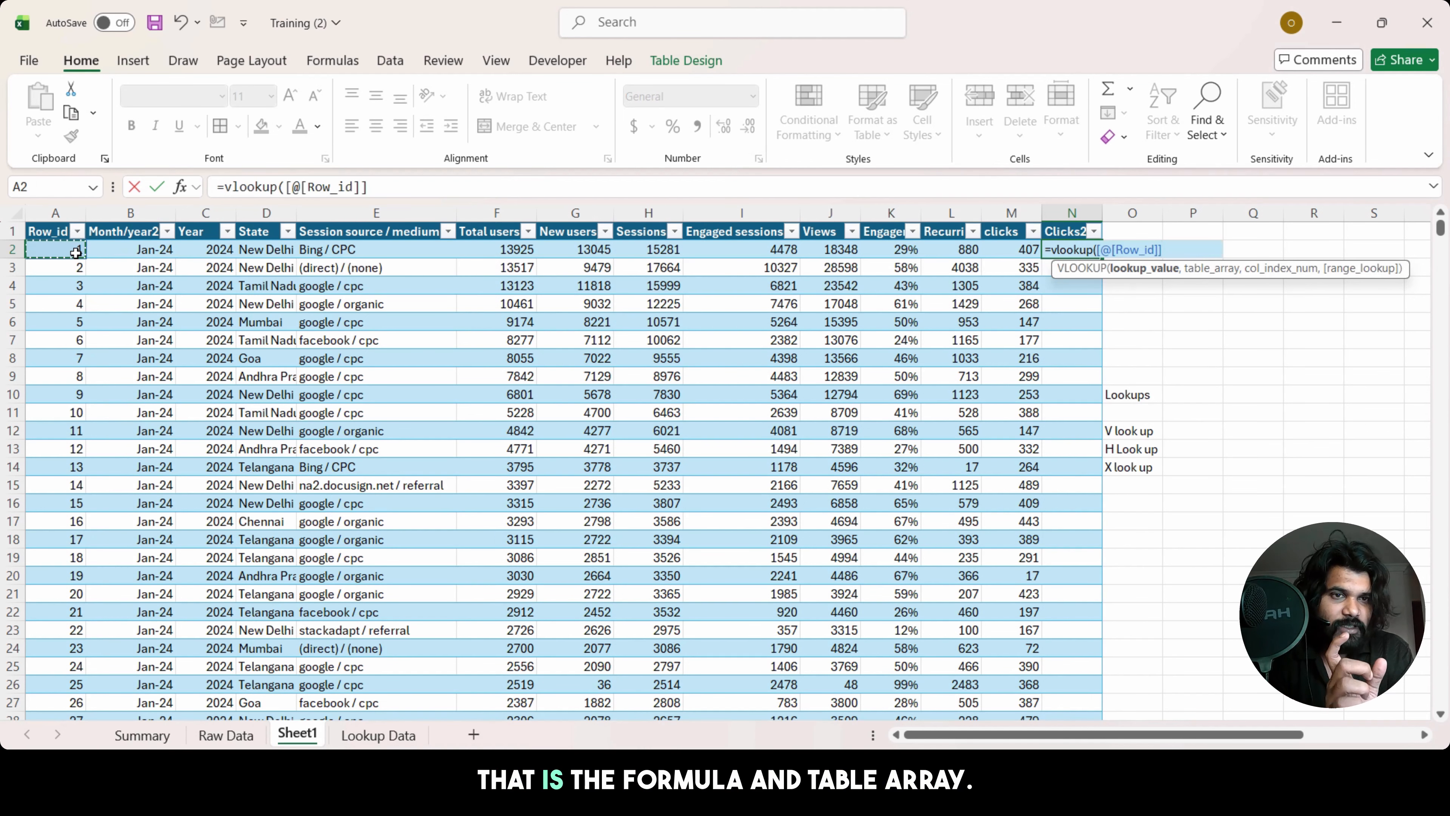
{"action": "type", "text": ","}
Step: Set the N2 formula's table array to the Row_id through Clicks columns of the Lookup Data table, covering all data rows
{"action": "left_click", "coordinate": [378, 736]}
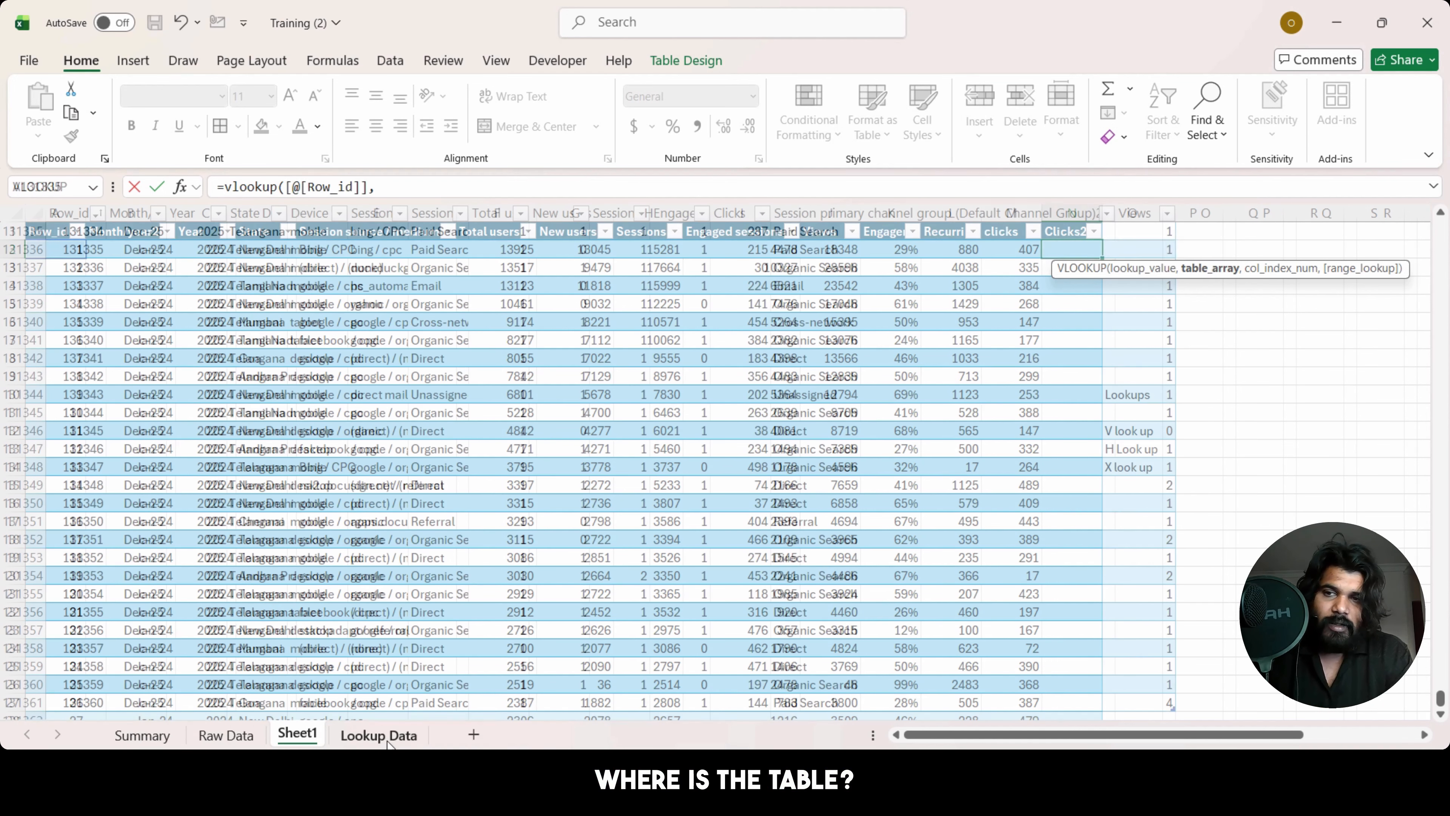
{"action": "left_click", "coordinate": [83, 258]}
{"action": "key", "text": "ctrl+Up"}
{"action": "key", "text": "Down"}
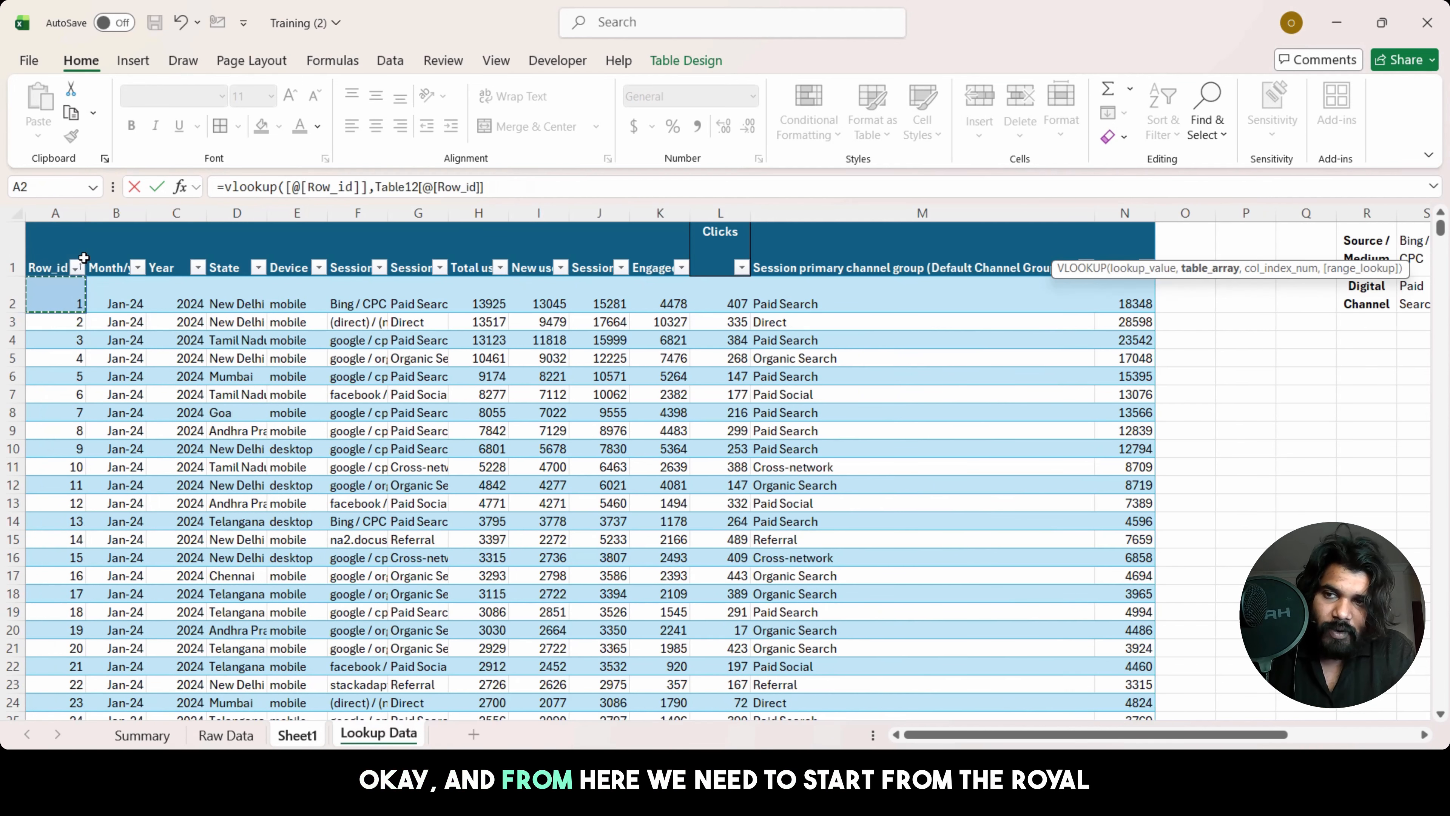
{"action": "key", "text": "shift+Right"}
{"action": "key", "text": "shift+Right"}
{"action": "key", "text": "shift+Right"}
{"action": "key", "text": "shift+Right"}
{"action": "key", "text": "shift+Right"}
{"action": "key", "text": "shift+Right"}
{"action": "key", "text": "shift+Right"}
{"action": "key", "text": "shift+Right"}
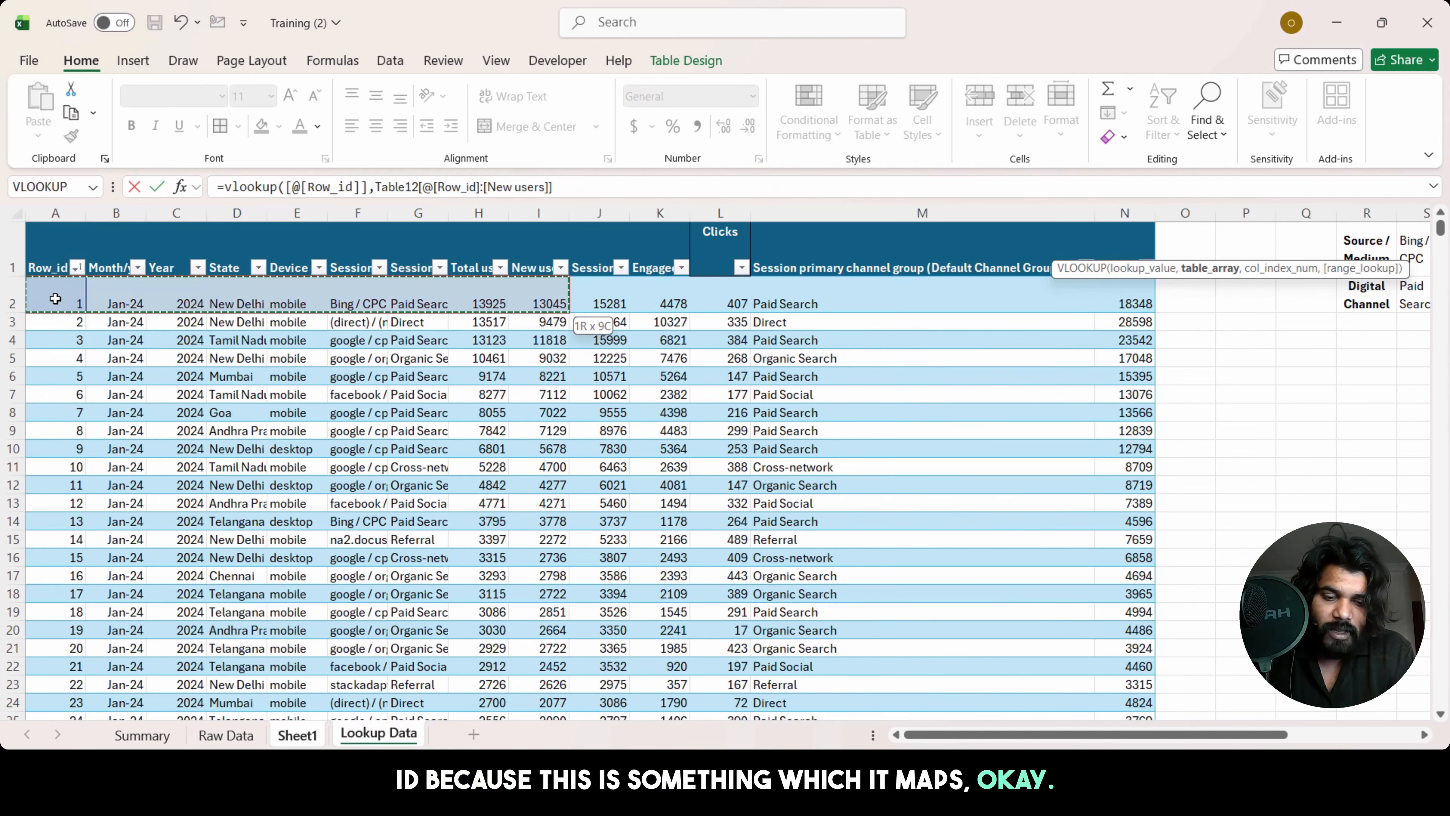
{"action": "key", "text": "shift+Right"}
{"action": "key", "text": "shift+Right"}
{"action": "key", "text": "shift+Right"}
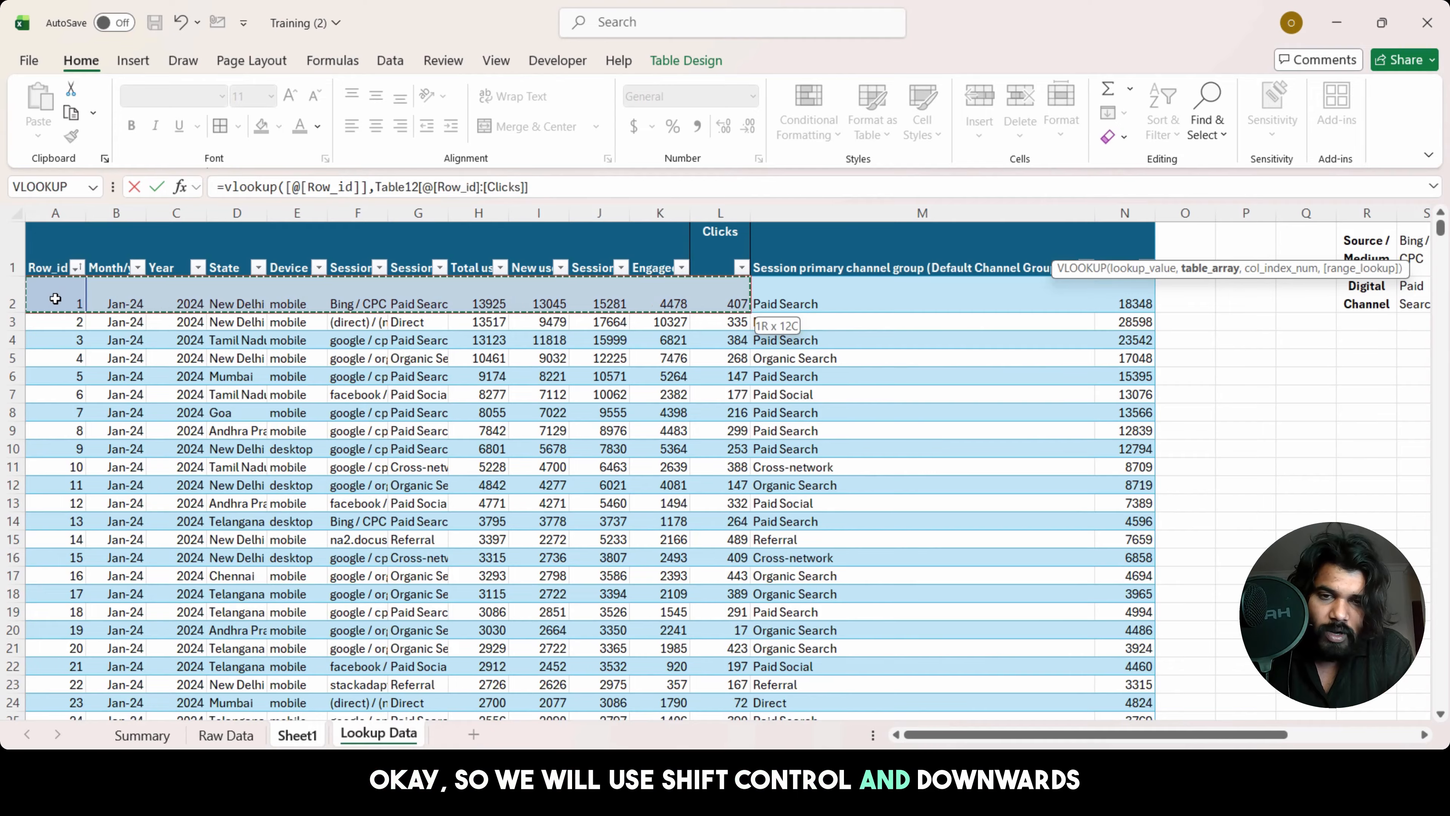
{"action": "key", "text": "ctrl+shift+Down"}
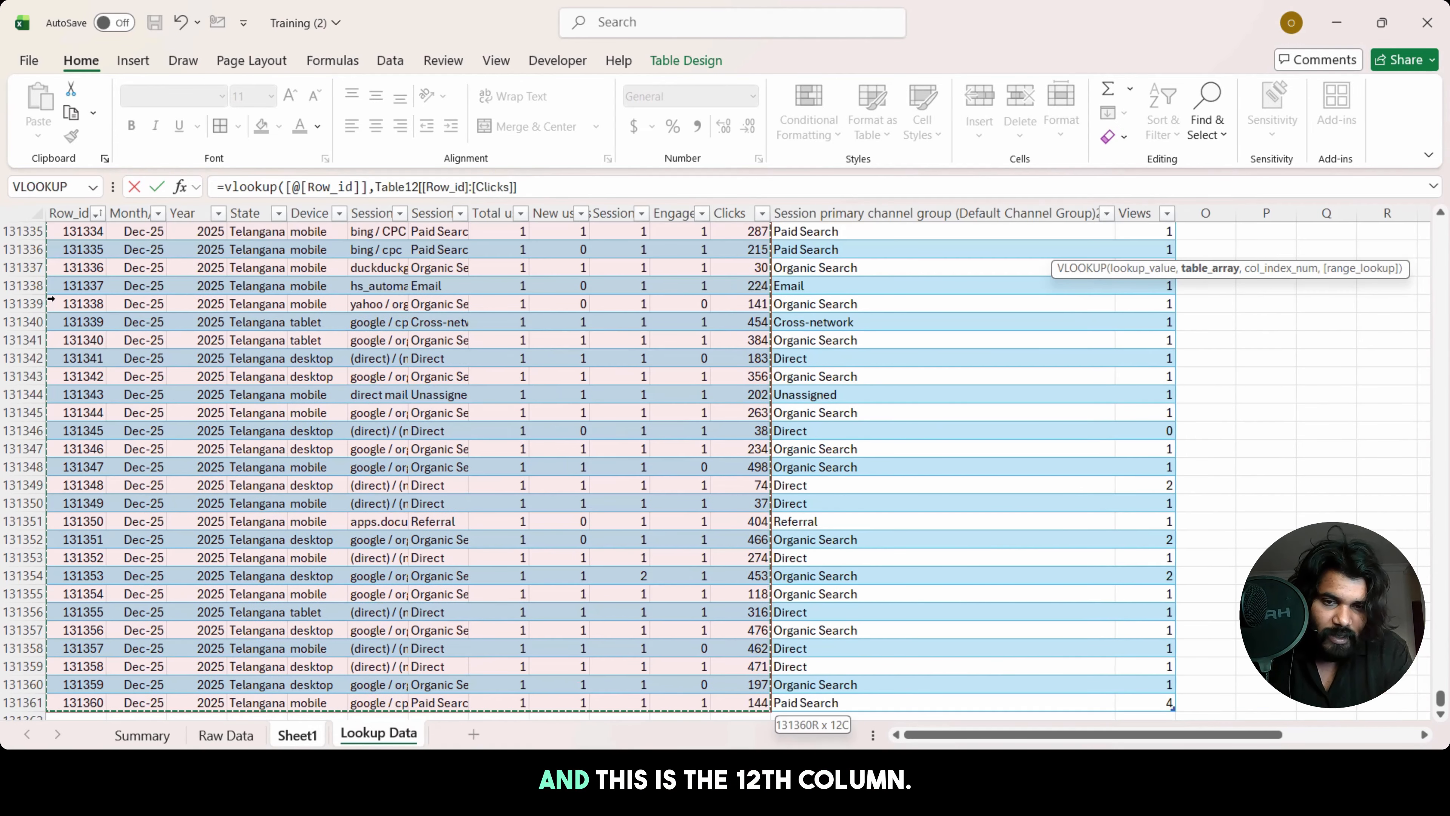
Step: Finish the VLOOKUP in N2 with column index 12, leaving the range lookup argument empty
{"action": "type", "text": ","}
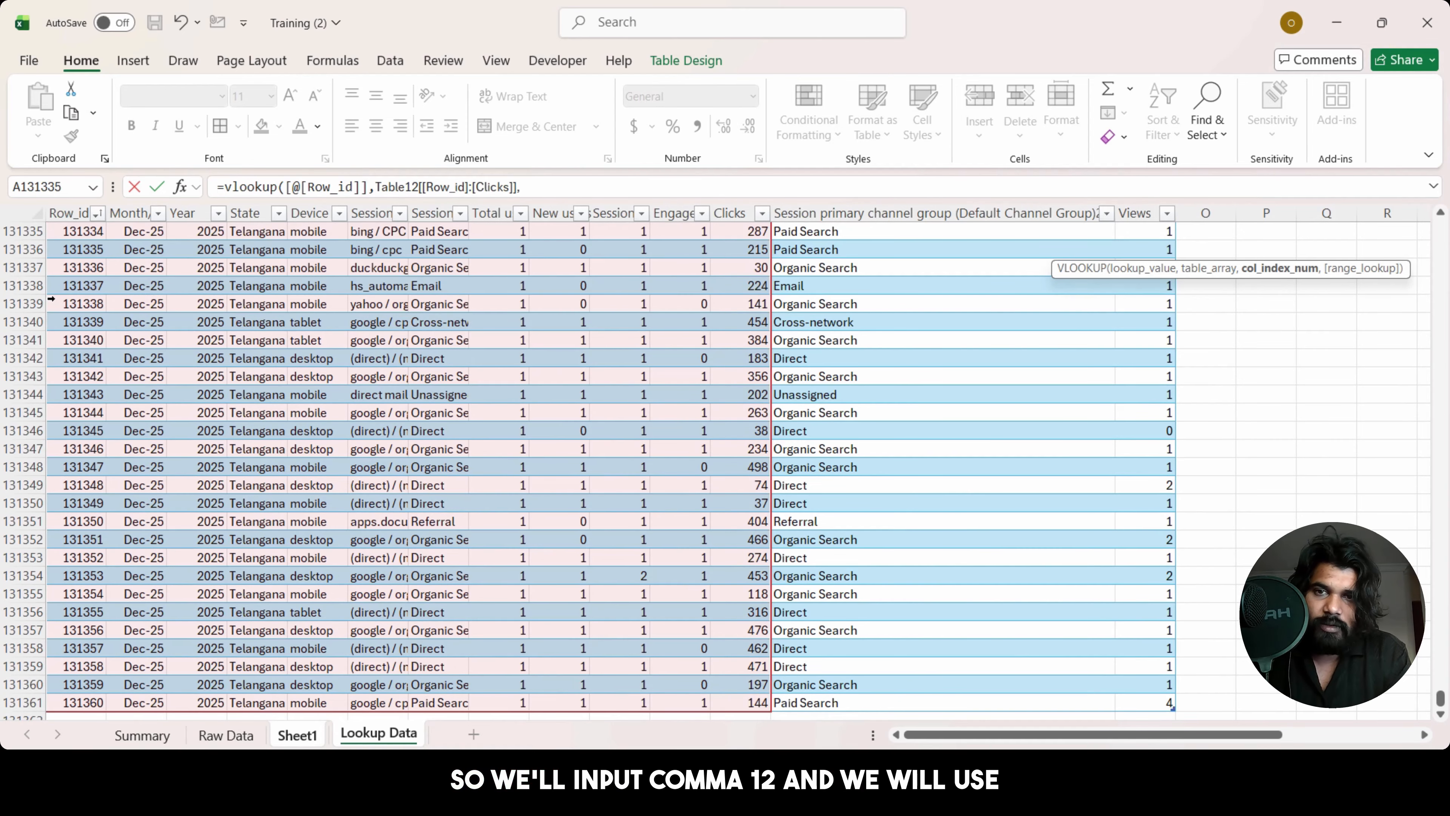
{"action": "type", "text": "12,"}
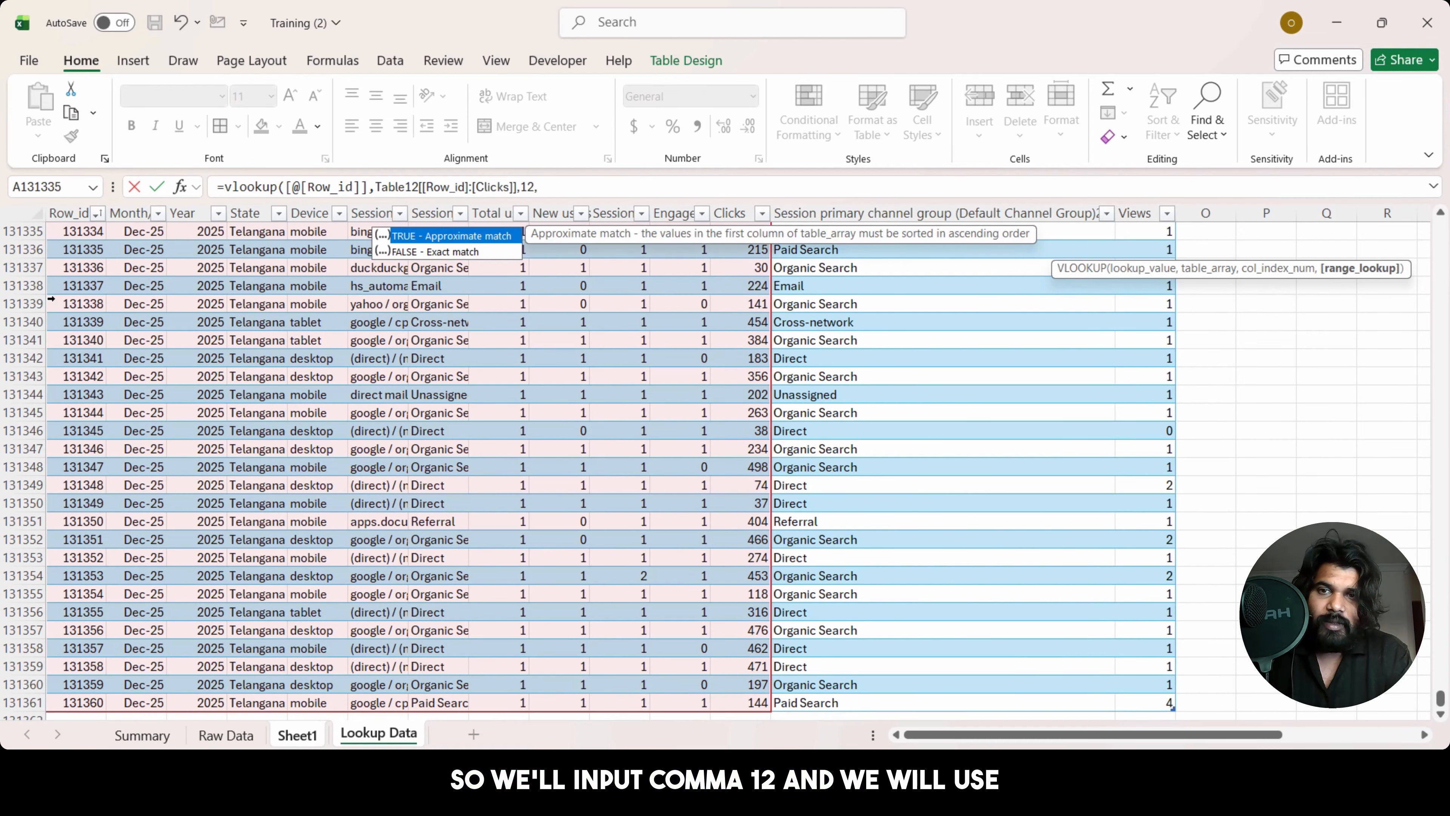
{"action": "key", "text": "Down"}
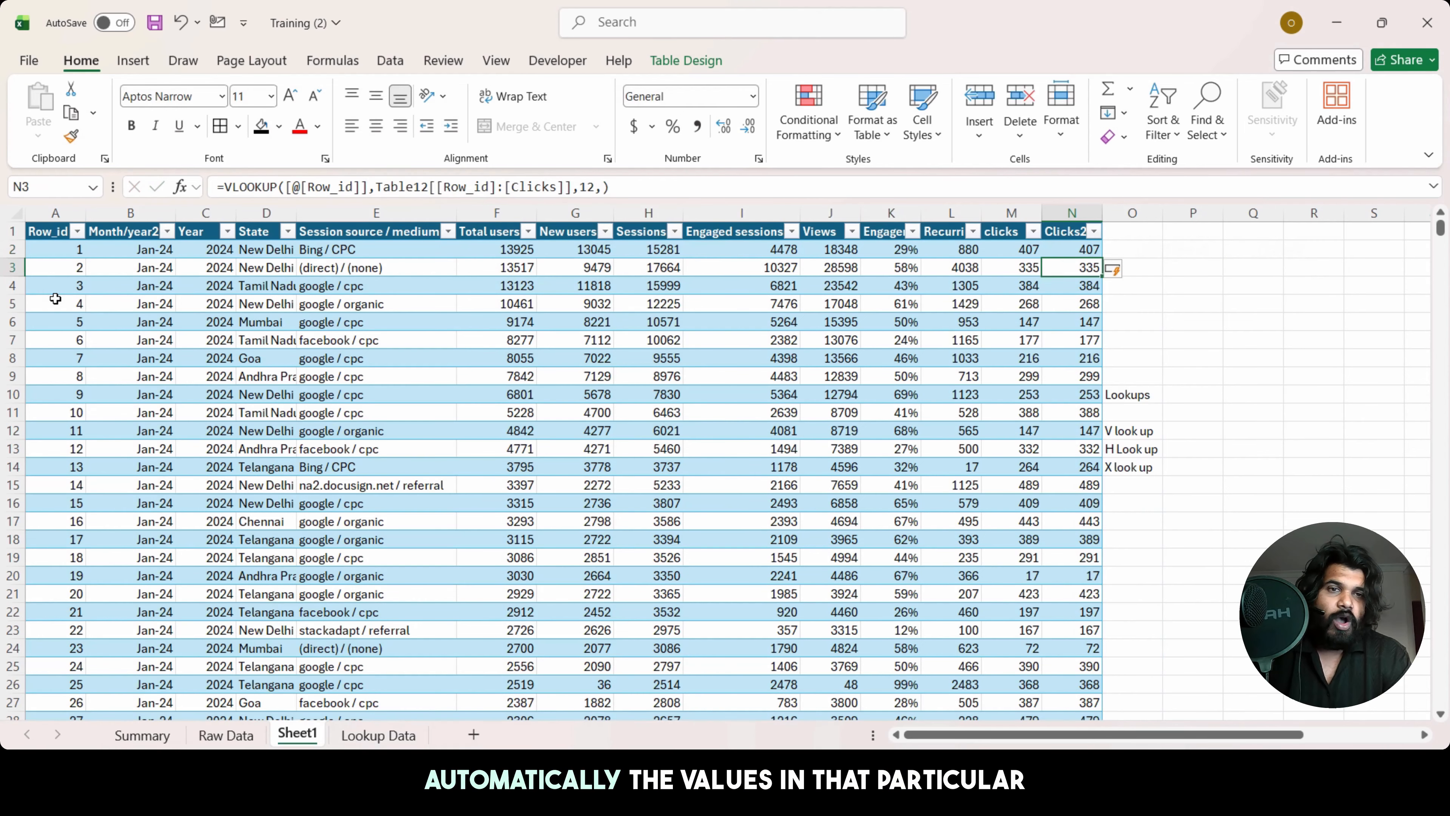
{"action": "key", "text": "ctrl+Up"}
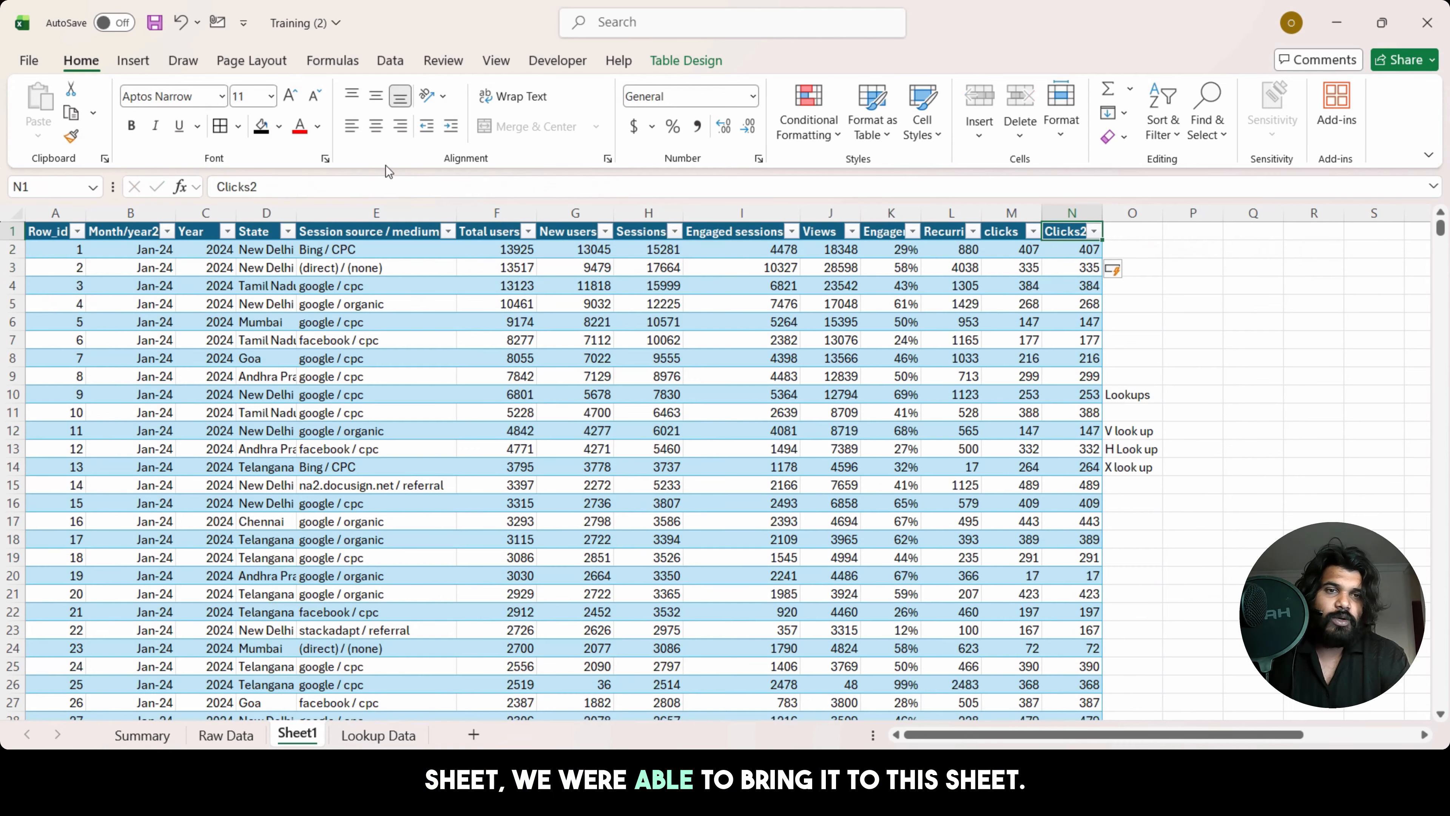
Step: Delete the duplicate clicks column N from Sheet1
{"action": "left_click", "coordinate": [1068, 216]}
{"action": "right_click", "coordinate": [1067, 217]}
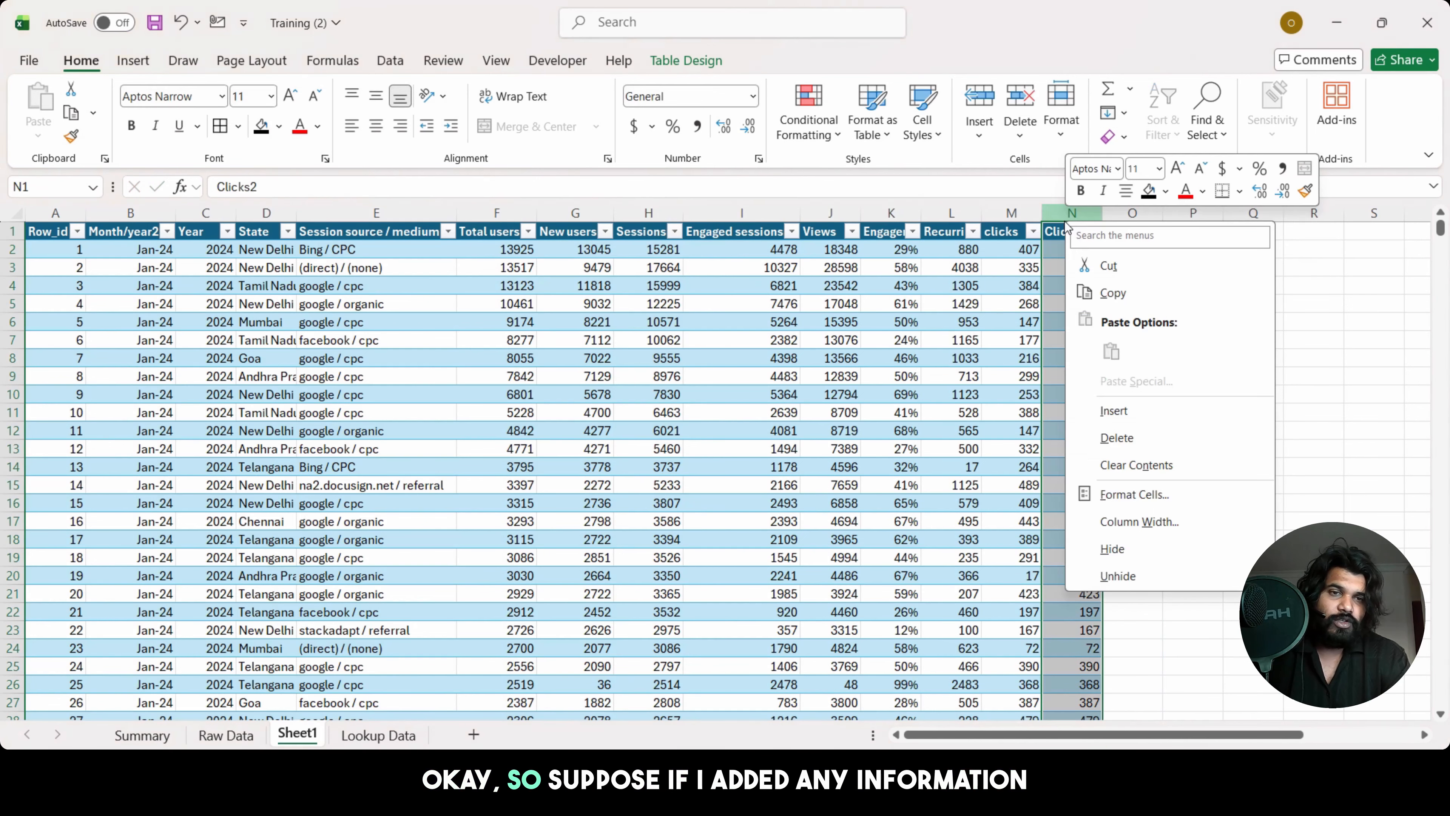
{"action": "left_click", "coordinate": [1127, 443]}
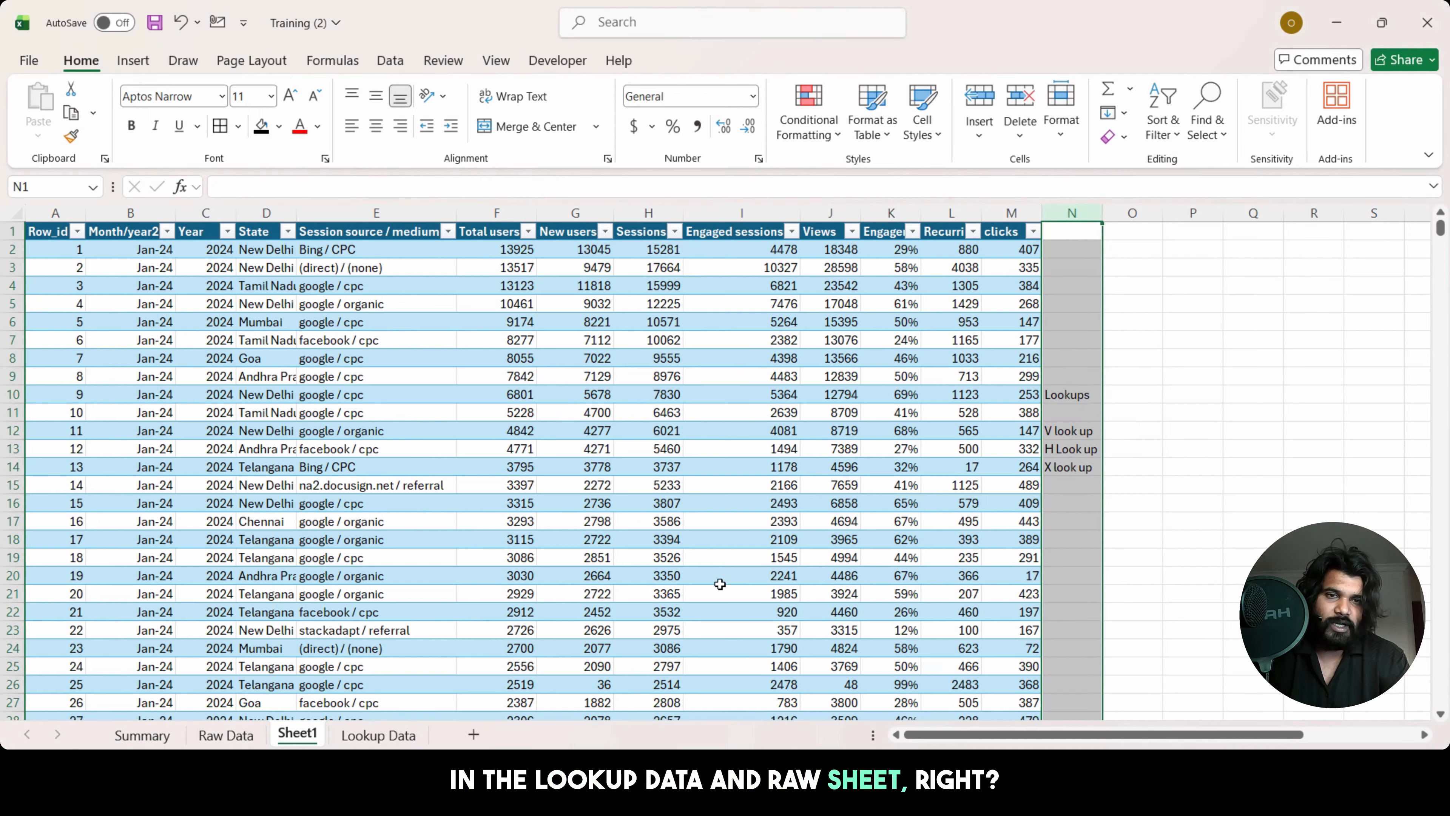
Step: Review the VLOOKUP formula in M2 of the clicks column
{"action": "left_click", "coordinate": [1083, 500]}
{"action": "key", "text": "Up"}
{"action": "key", "text": "Up"}
{"action": "key", "text": "Up"}
{"action": "key", "text": "Up"}
{"action": "key", "text": "Up"}
{"action": "key", "text": "Up"}
{"action": "key", "text": "Up"}
{"action": "key", "text": "Up"}
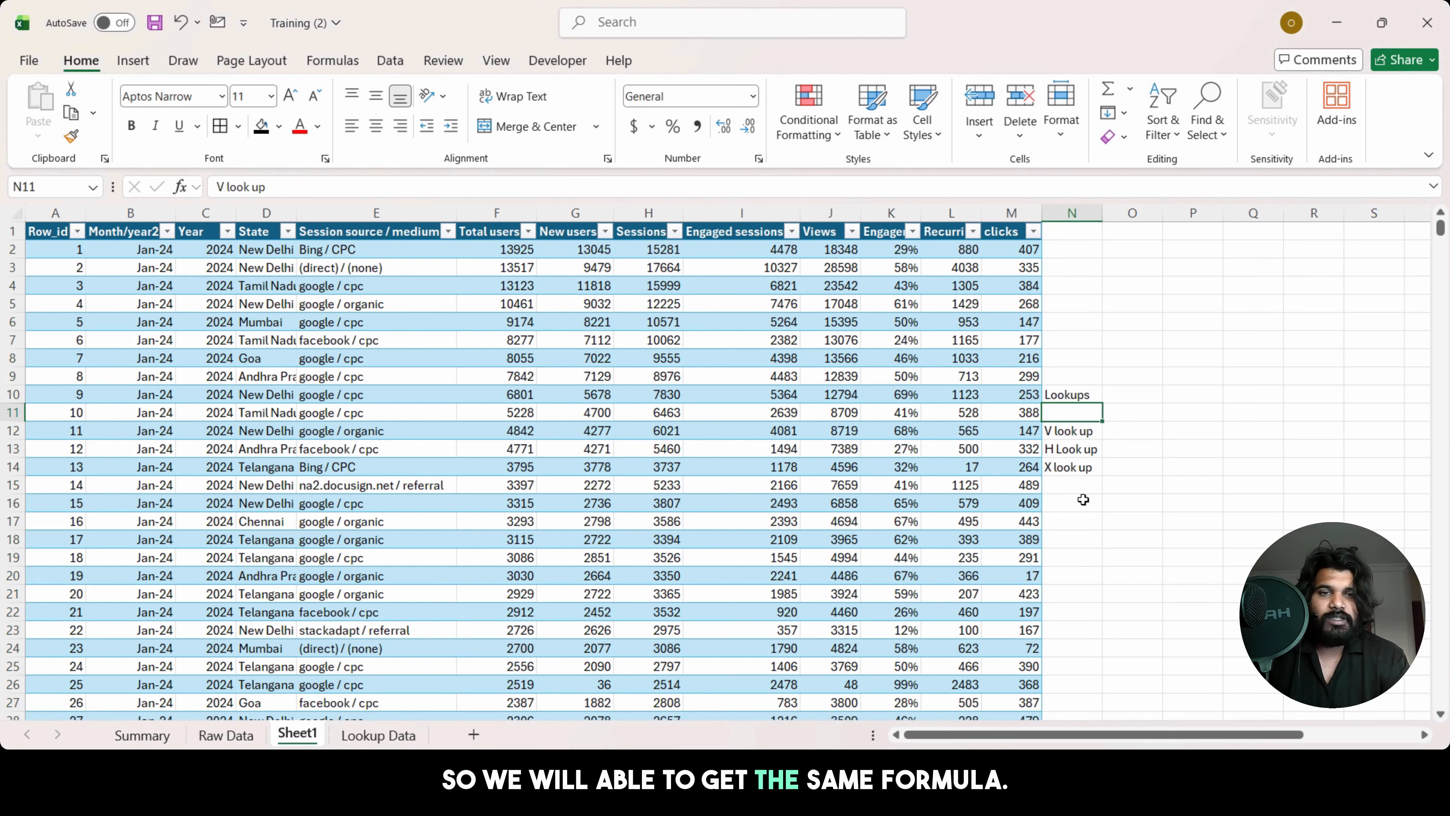
{"action": "key", "text": "Up"}
{"action": "key", "text": "Up"}
{"action": "key", "text": "Up"}
{"action": "key", "text": "Up"}
{"action": "key", "text": "Up"}
{"action": "key", "text": "Up"}
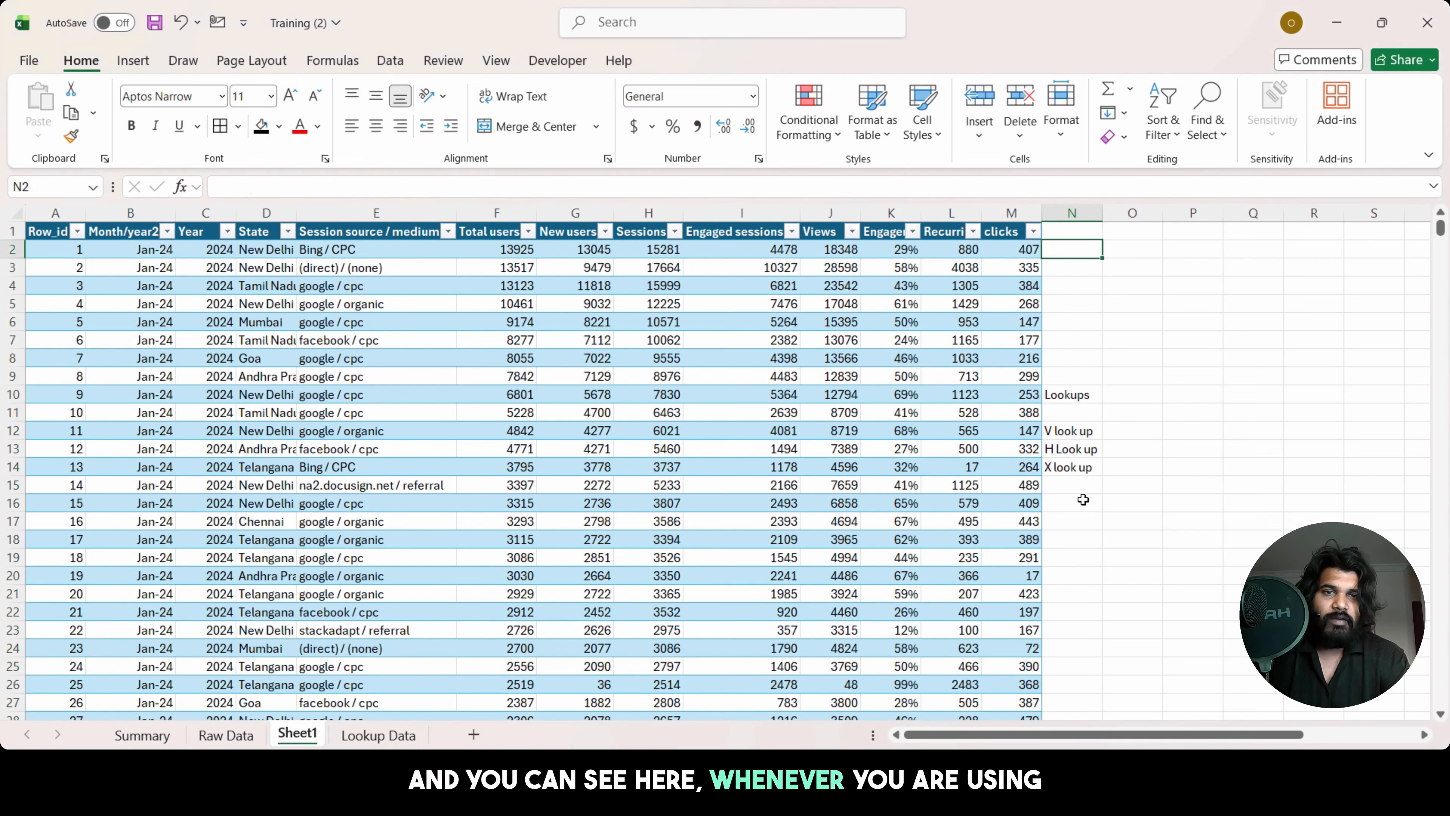
{"action": "key", "text": "Left"}
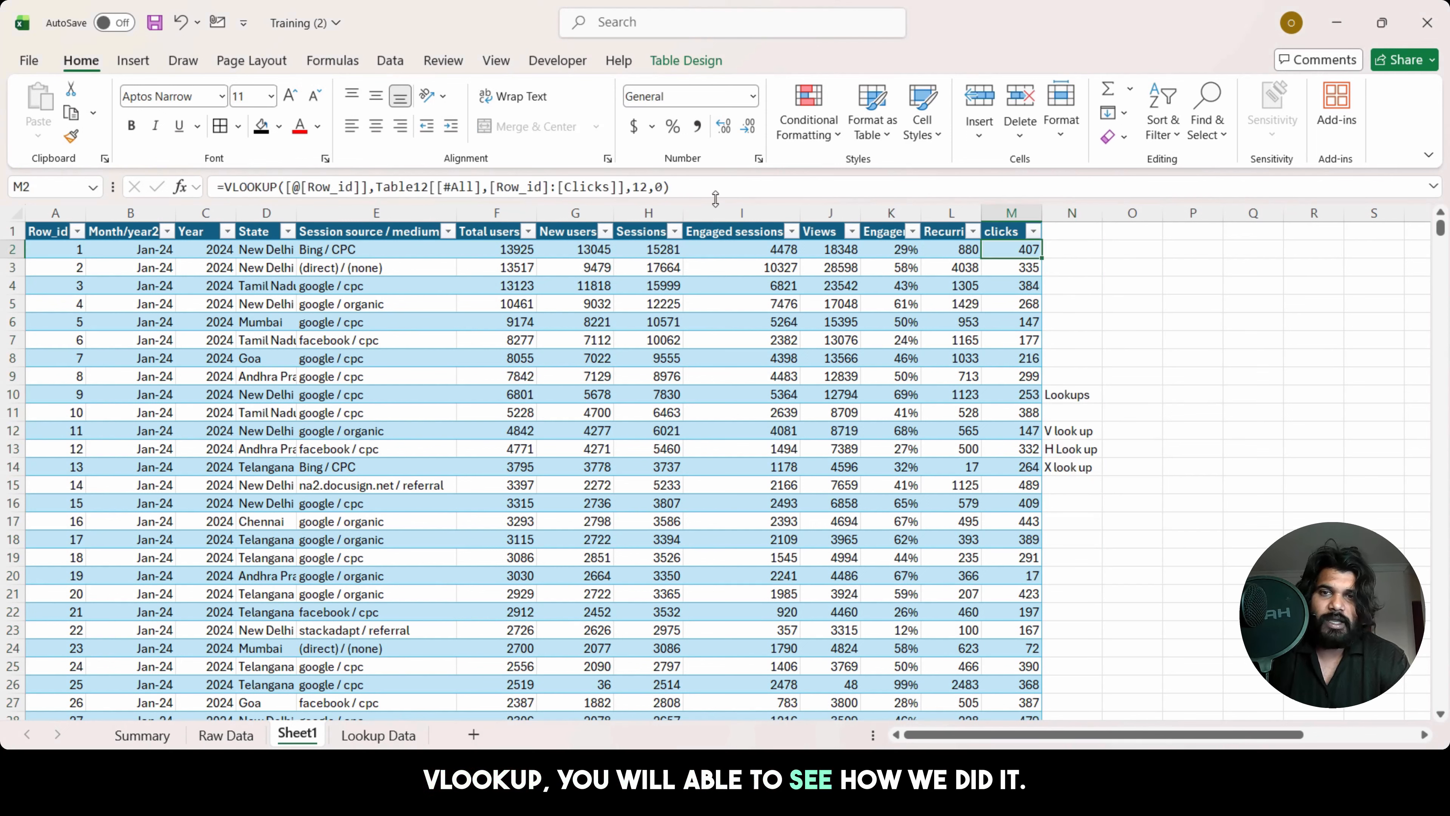
{"action": "left_click_drag", "start_coordinate": [700, 191], "coordinate": [224, 188]}
{"action": "left_click", "coordinate": [1068, 400]}
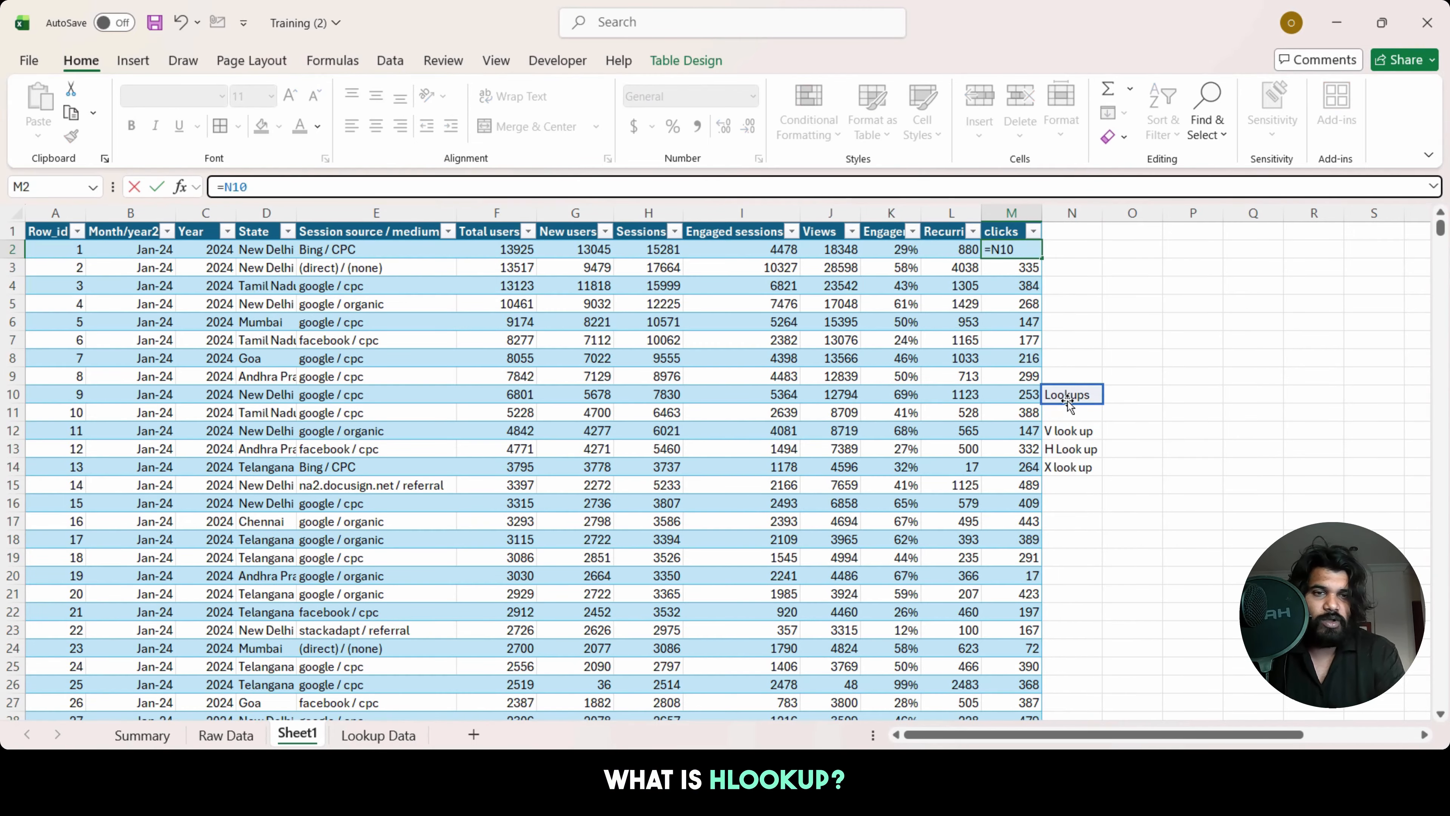
{"action": "key", "text": "Return"}
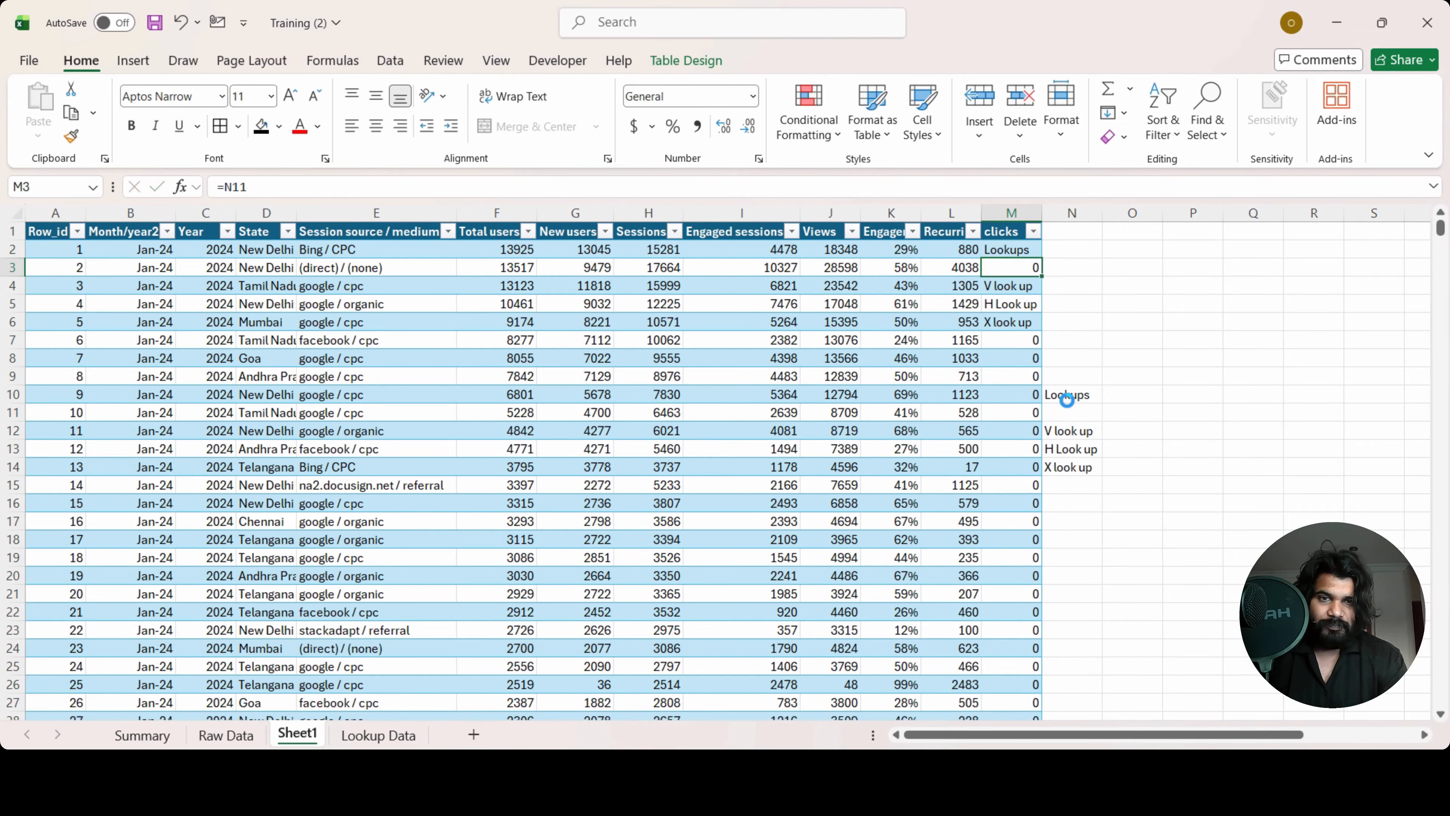
{"action": "key", "text": "ctrl+z"}
Step: From the H Look up note in Sheet1, go to the Source / Medium and Digital Channel block beside the Lookup Data table
{"action": "left_click", "coordinate": [1067, 399]}
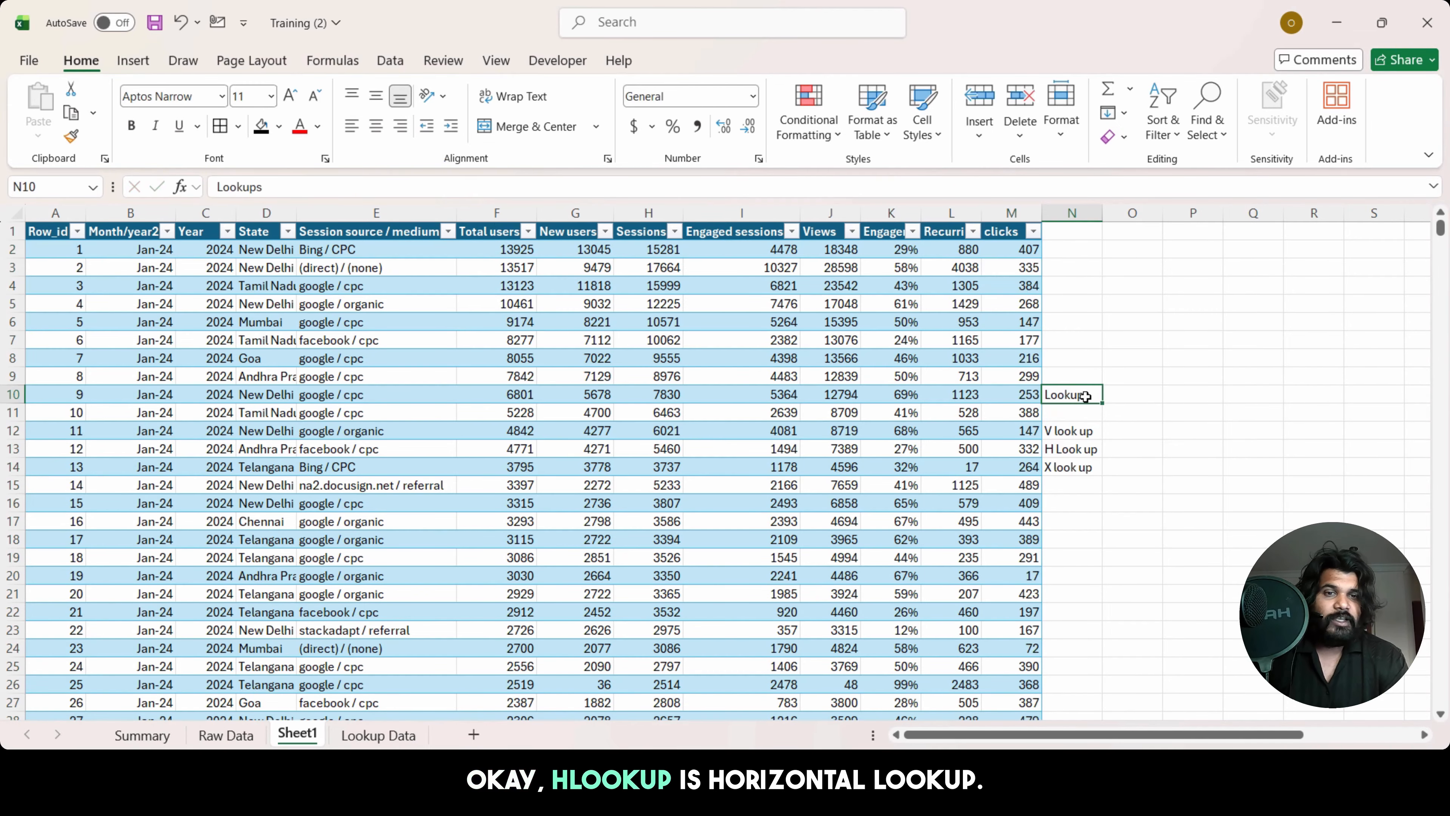
{"action": "key", "text": "Down"}
{"action": "key", "text": "Down"}
{"action": "key", "text": "Down"}
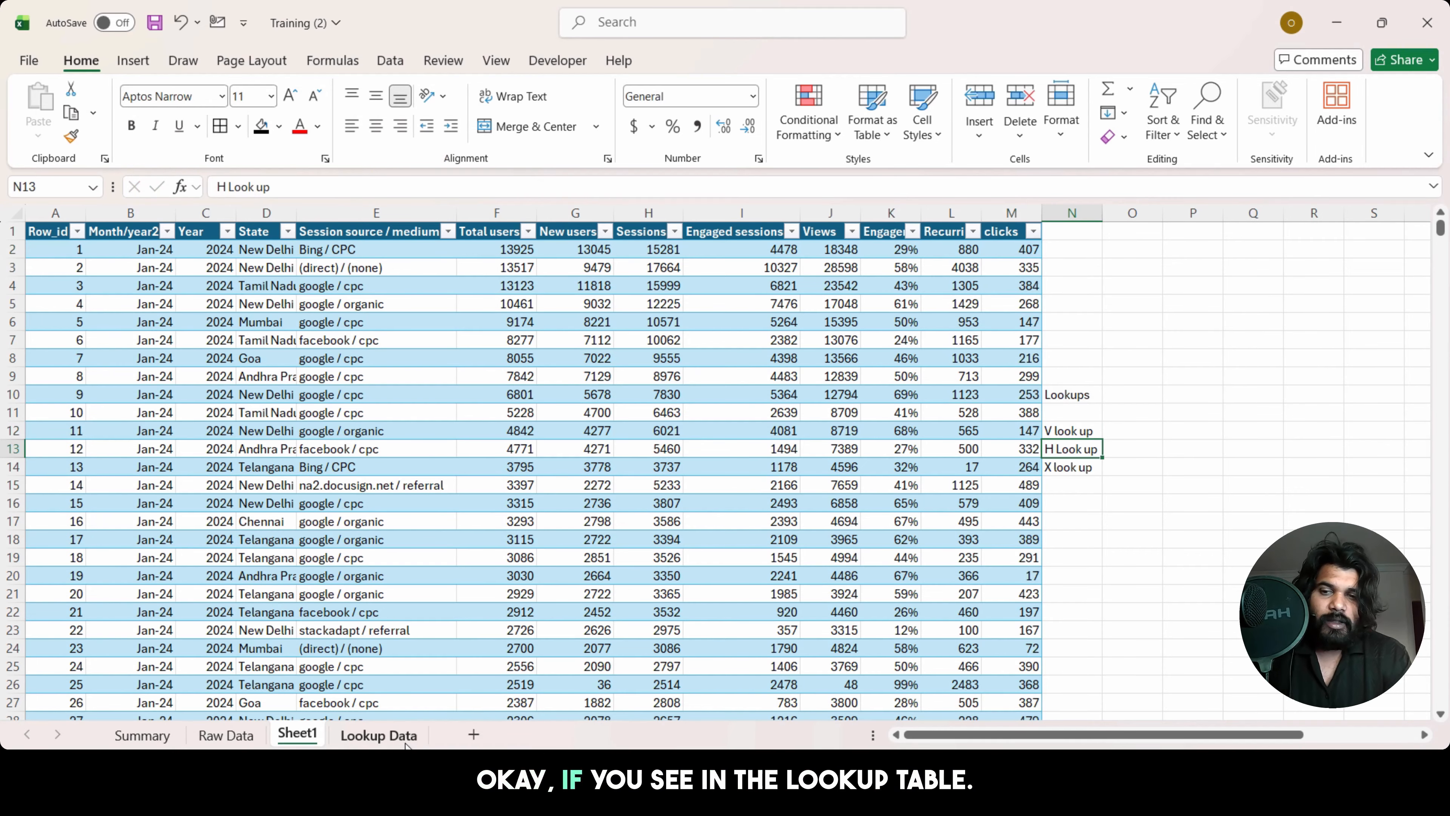
{"action": "left_click", "coordinate": [381, 736]}
{"action": "left_click", "coordinate": [1129, 502]}
{"action": "key", "text": "ctrl+Up"}
{"action": "key", "text": "Right"}
{"action": "key", "text": "Right"}
{"action": "key", "text": "Right"}
{"action": "key", "text": "Right"}
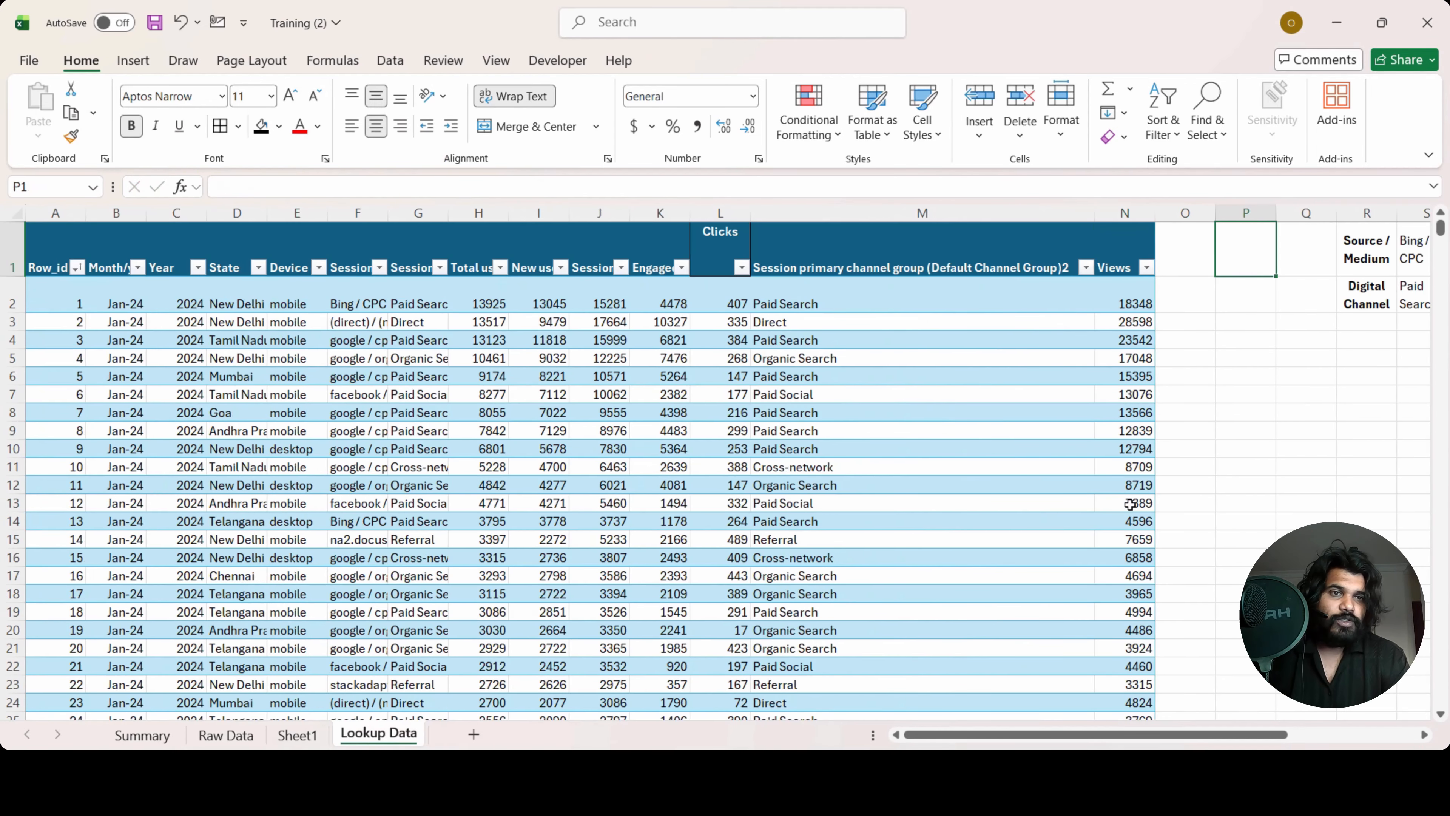
Step: Auto-fit the width of the Session source / medium column on the Lookup Data sheet
{"action": "key", "text": "Left"}
{"action": "key", "text": "Left"}
{"action": "key", "text": "Left"}
{"action": "key", "text": "Left"}
{"action": "key", "text": "Left"}
{"action": "key", "text": "Left"}
{"action": "key", "text": "Left"}
{"action": "key", "text": "Left"}
{"action": "key", "text": "Left"}
{"action": "key", "text": "Left"}
{"action": "key", "text": "Left"}
{"action": "key", "text": "Left"}
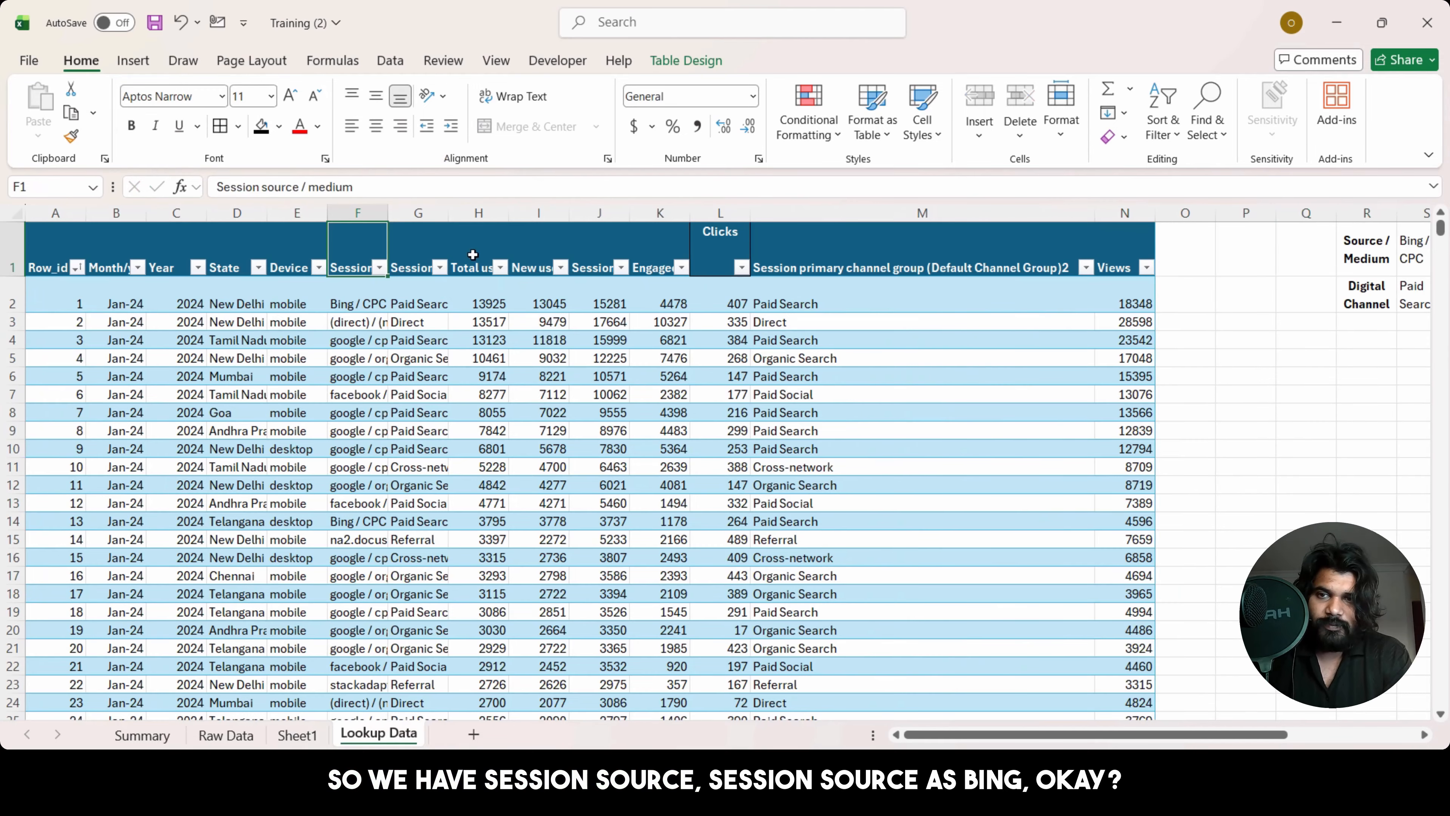
{"action": "double_click", "coordinate": [387, 218]}
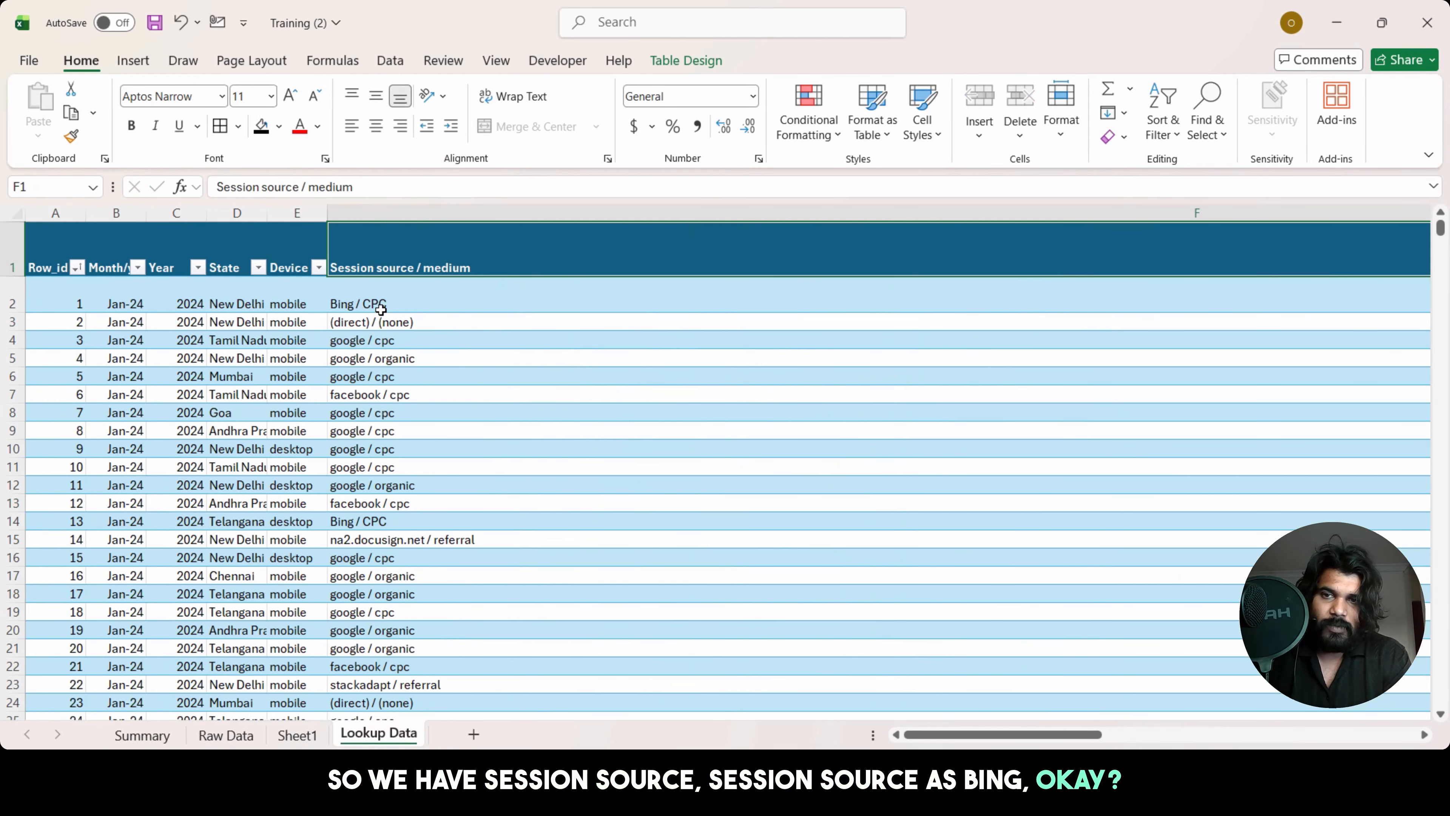
Step: Look through the session source values in the first rows of the lookup table
{"action": "key", "text": "Down"}
{"action": "key", "text": "Down"}
{"action": "key", "text": "Down"}
{"action": "key", "text": "Down"}
{"action": "key", "text": "Down"}
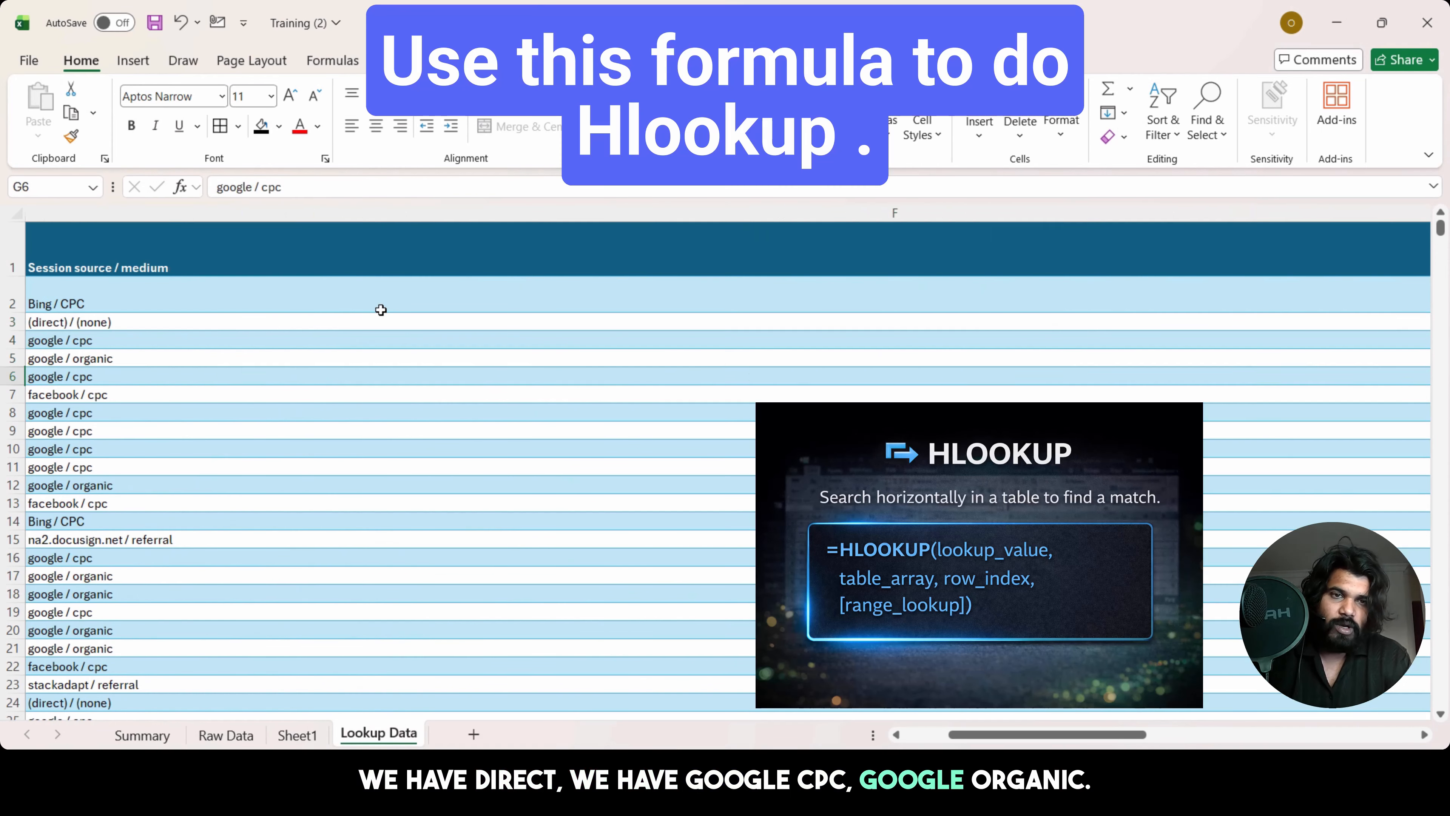
{"action": "key", "text": "Right"}
{"action": "key", "text": "Right"}
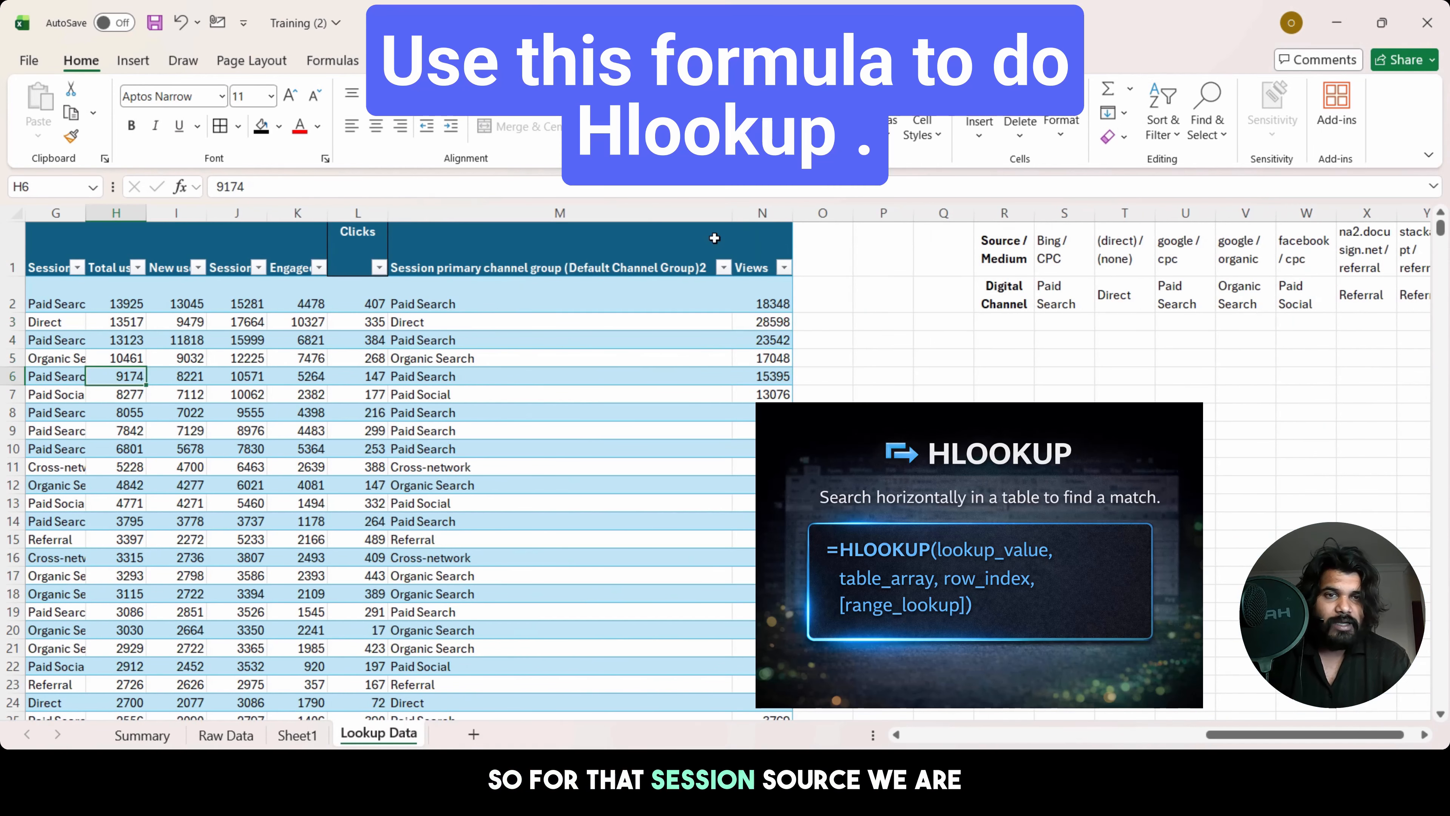
Step: Examine how each Source / Medium entry is mapped to a Digital Channel in the small horizontal table beside the data
{"action": "left_click", "coordinate": [1012, 243]}
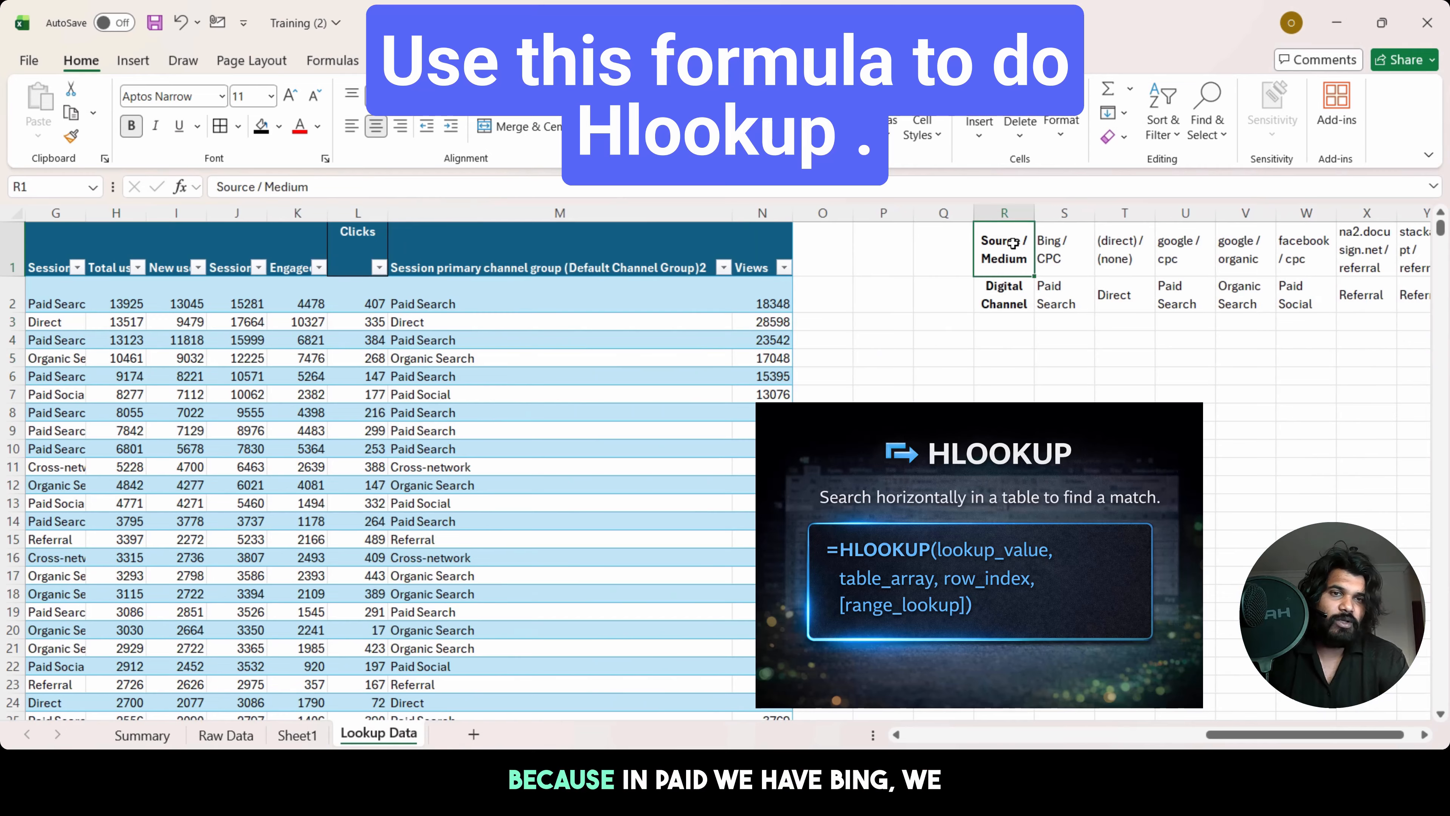
{"action": "key", "text": "Down"}
{"action": "key", "text": "Up"}
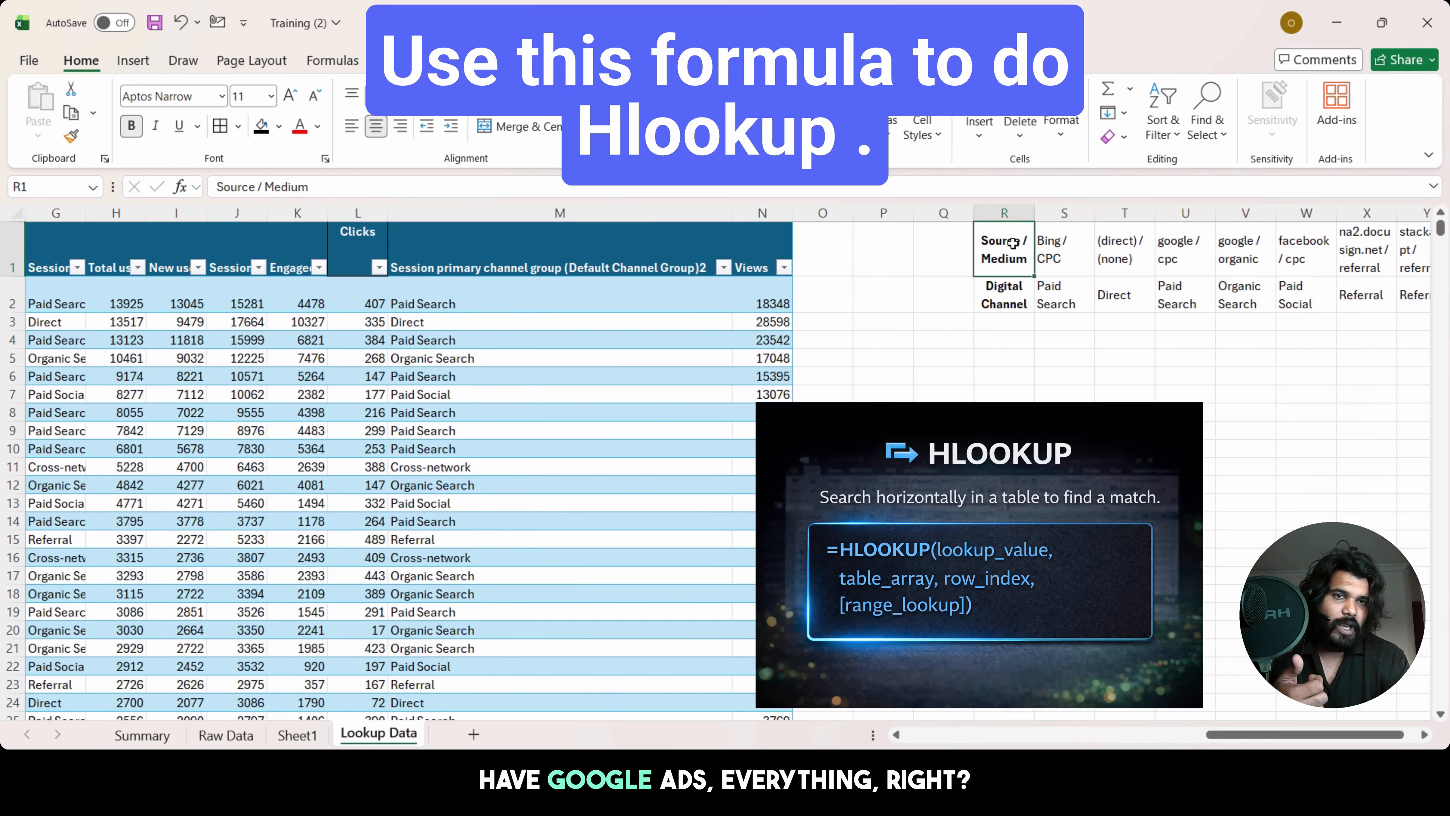
{"action": "key", "text": "Down"}
{"action": "key", "text": "Up"}
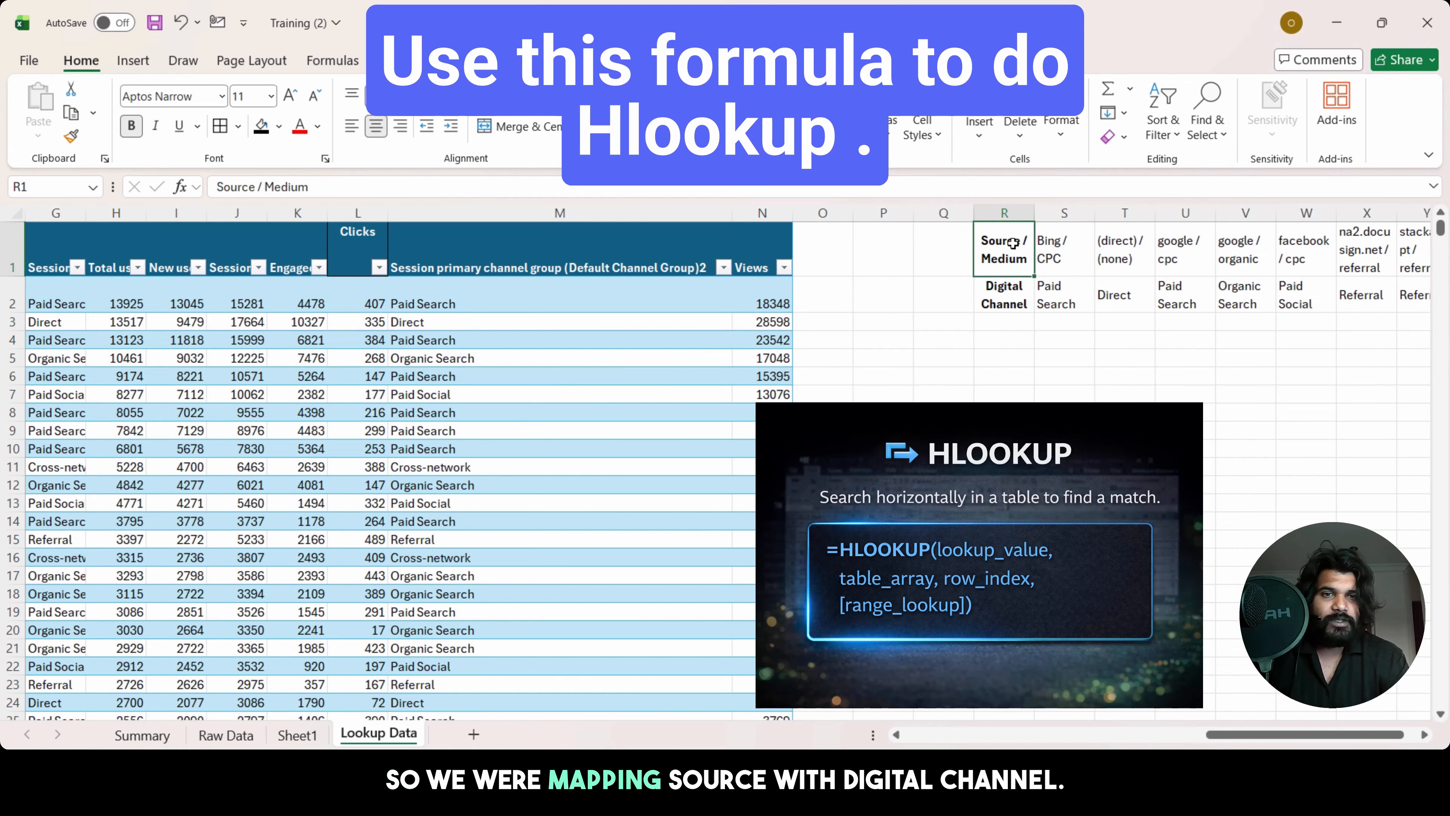
{"action": "key", "text": "Down"}
{"action": "key", "text": "Right"}
{"action": "key", "text": "Up"}
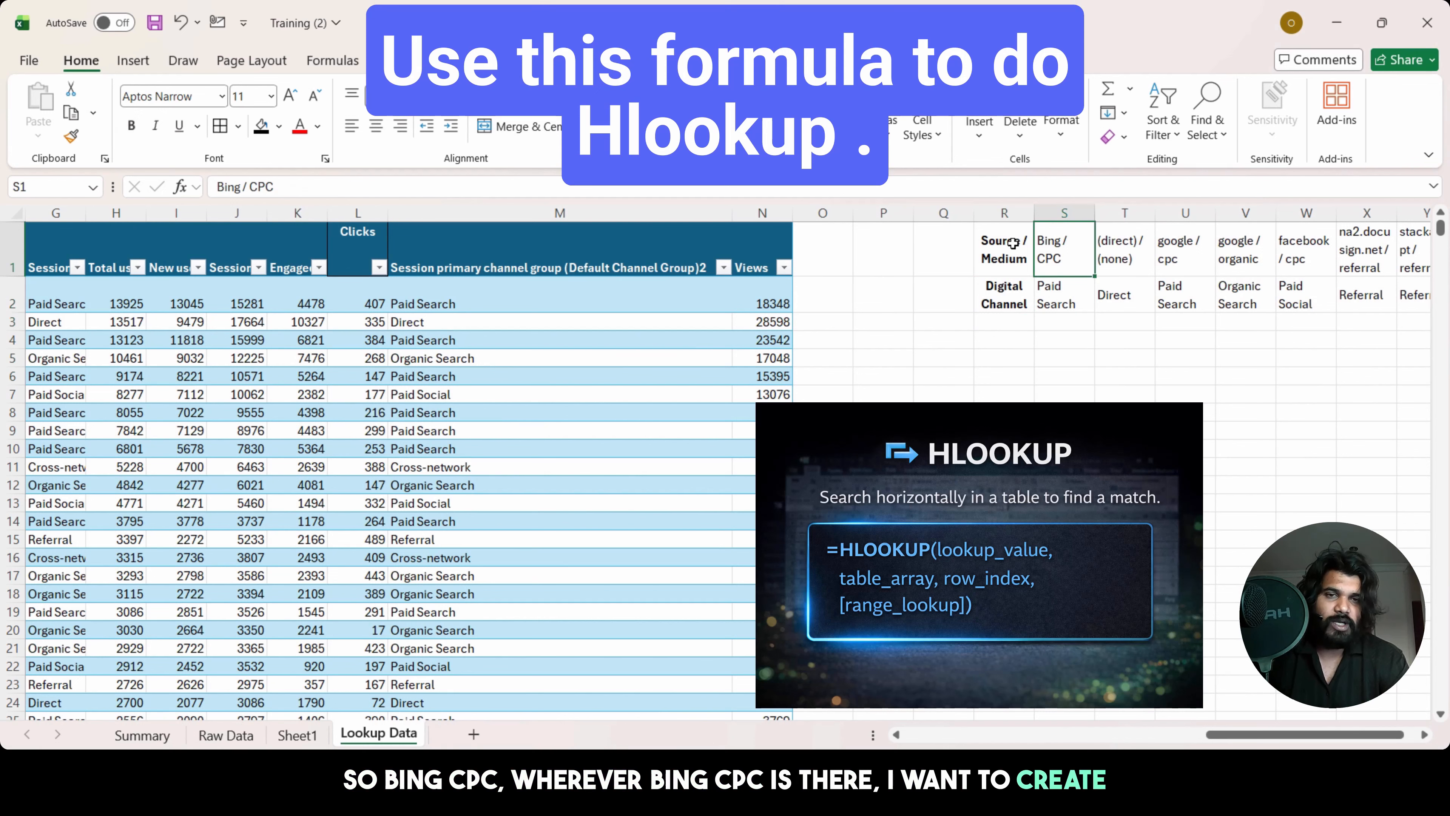
{"action": "key", "text": "Down"}
{"action": "key", "text": "Left"}
{"action": "key", "text": "Right"}
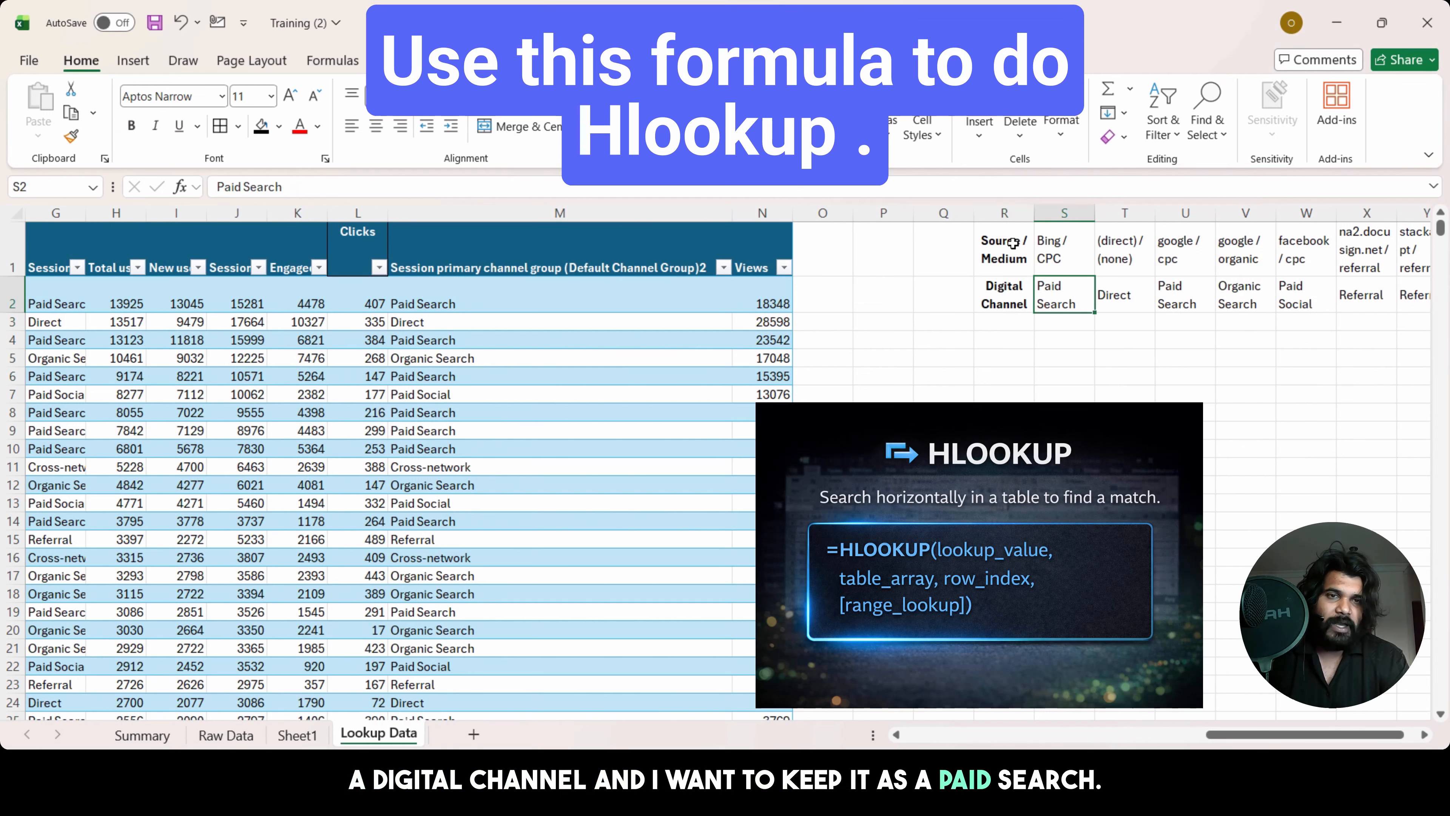
{"action": "key", "text": "Up"}
{"action": "key", "text": "Right"}
{"action": "key", "text": "Down"}
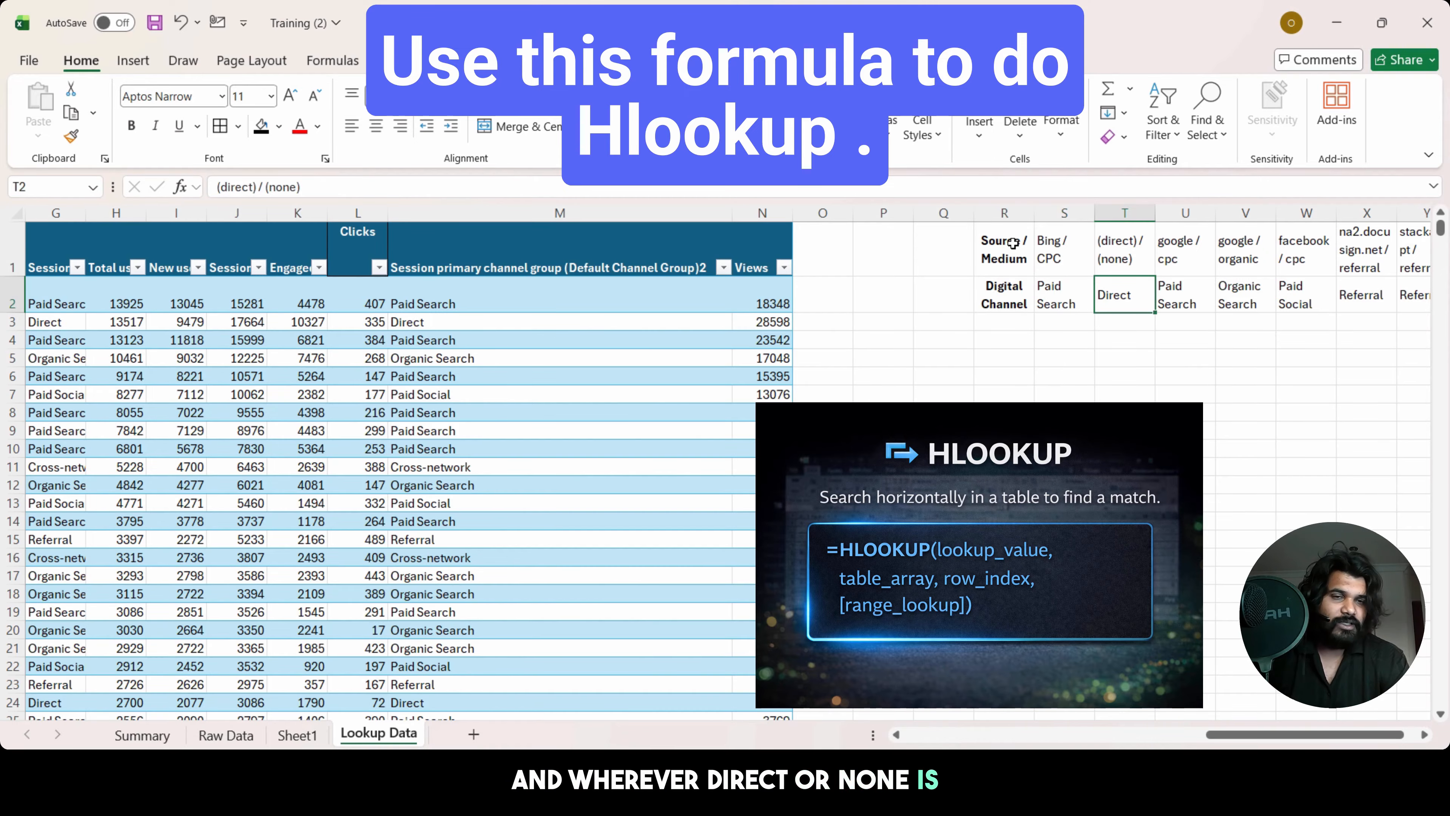
{"action": "key", "text": "Right"}
{"action": "key", "text": "Left"}
{"action": "key", "text": "Left"}
{"action": "key", "text": "Up"}
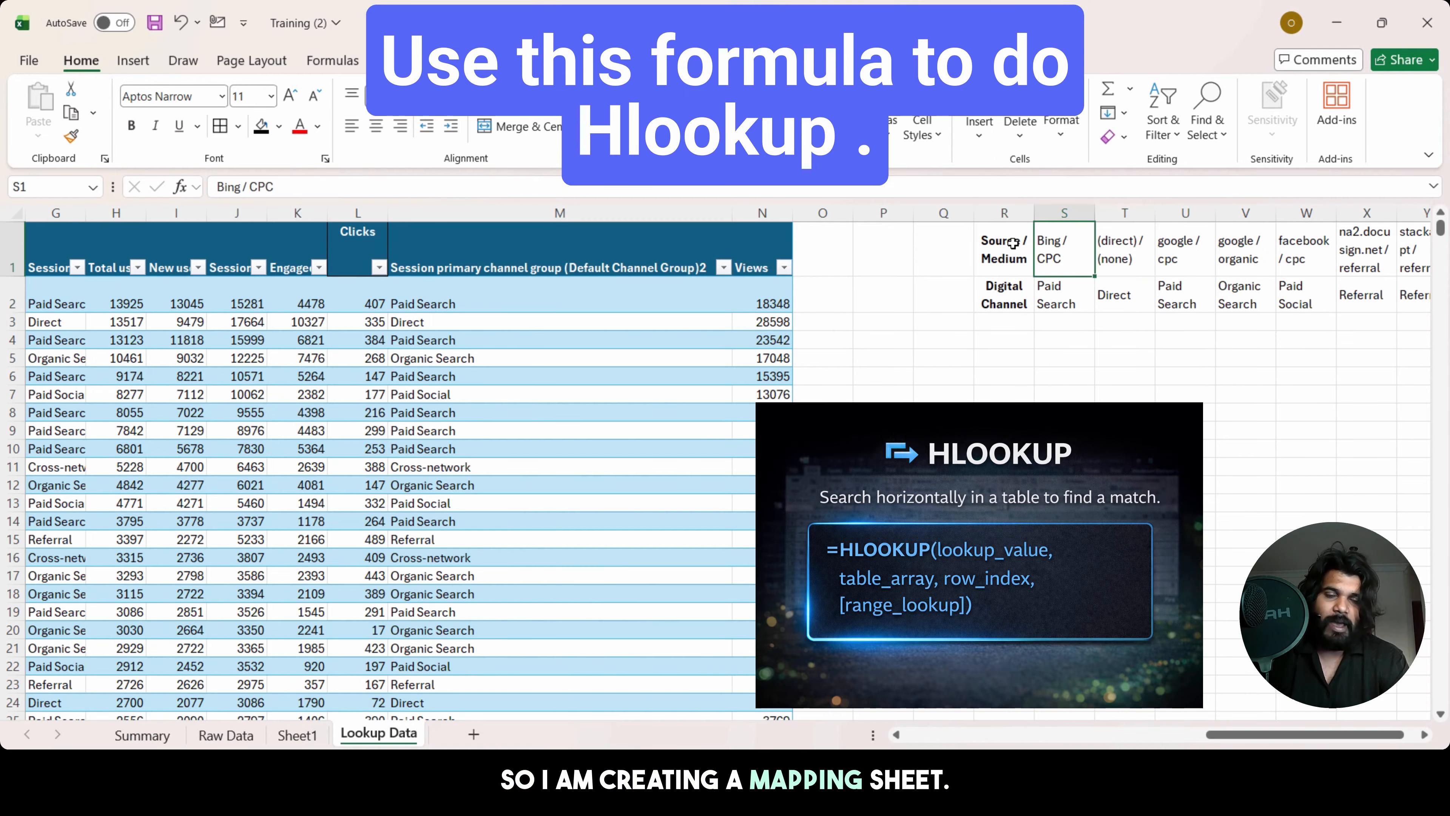
Step: Merge and center cells R3:Y3 directly below the horizontal source-to-channel table
{"action": "key", "text": "Down"}
{"action": "key", "text": "Down"}
{"action": "key", "text": "Left"}
{"action": "key", "text": "shift+Right"}
{"action": "key", "text": "shift+Right"}
{"action": "key", "text": "shift+Right"}
{"action": "key", "text": "shift+Right"}
{"action": "key", "text": "shift+Right"}
{"action": "key", "text": "shift+Right"}
{"action": "key", "text": "shift+Right"}
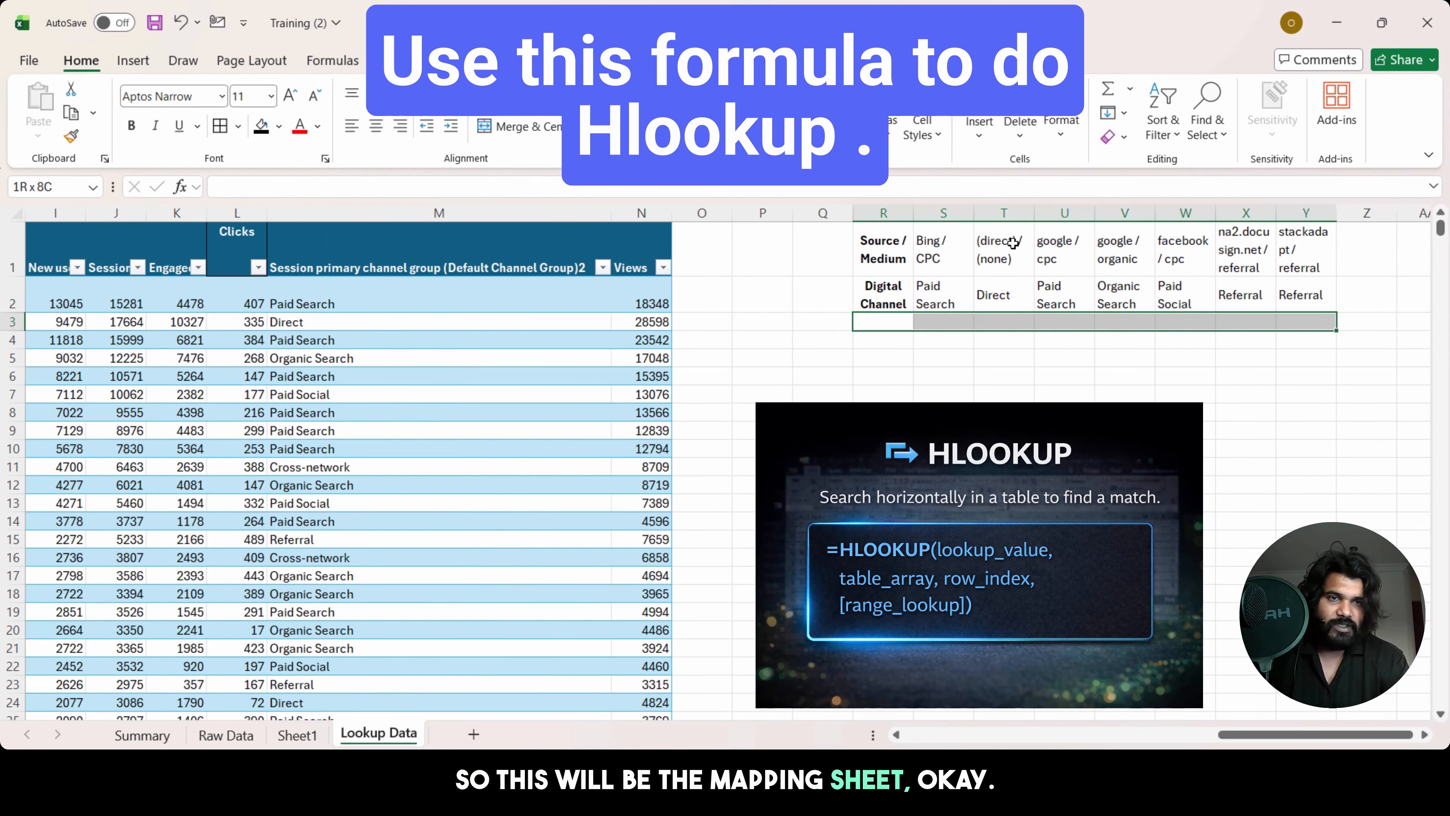
{"action": "left_click", "coordinate": [517, 126]}
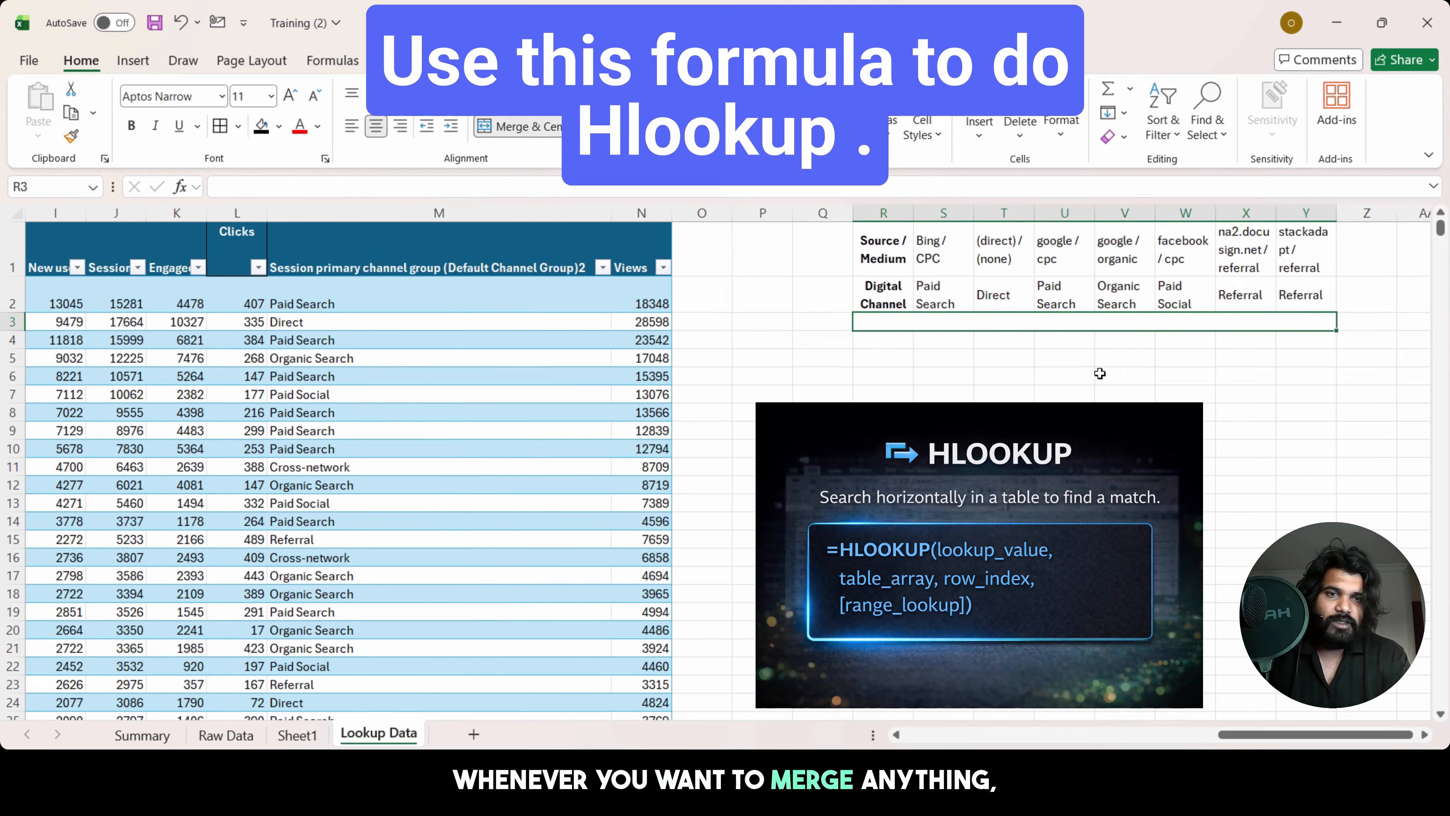
Step: Label the merged cell below the horizontal table "Mapping Sheet"
{"action": "type", "text": "M"}
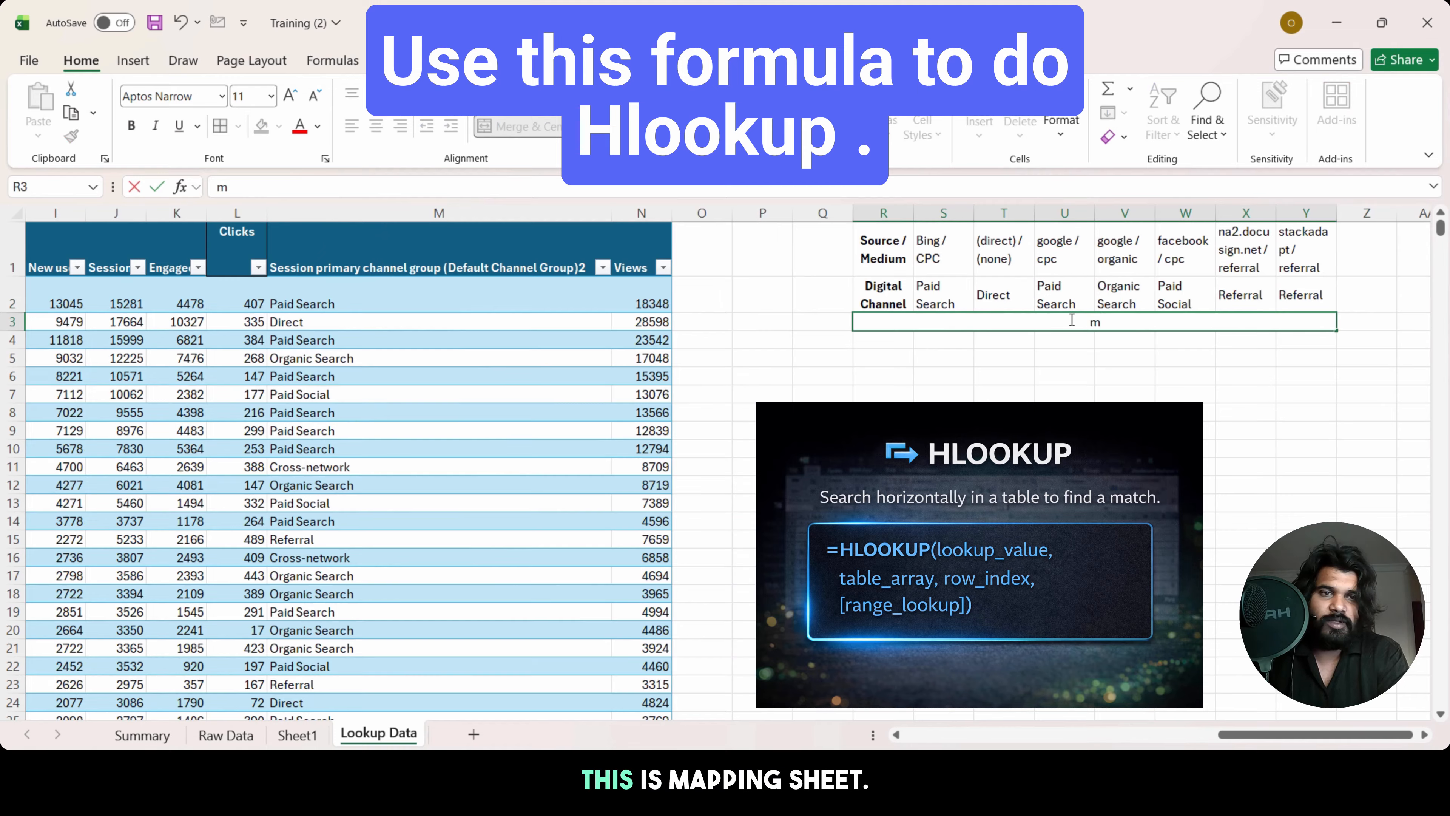
{"action": "type", "text": "apping She"}
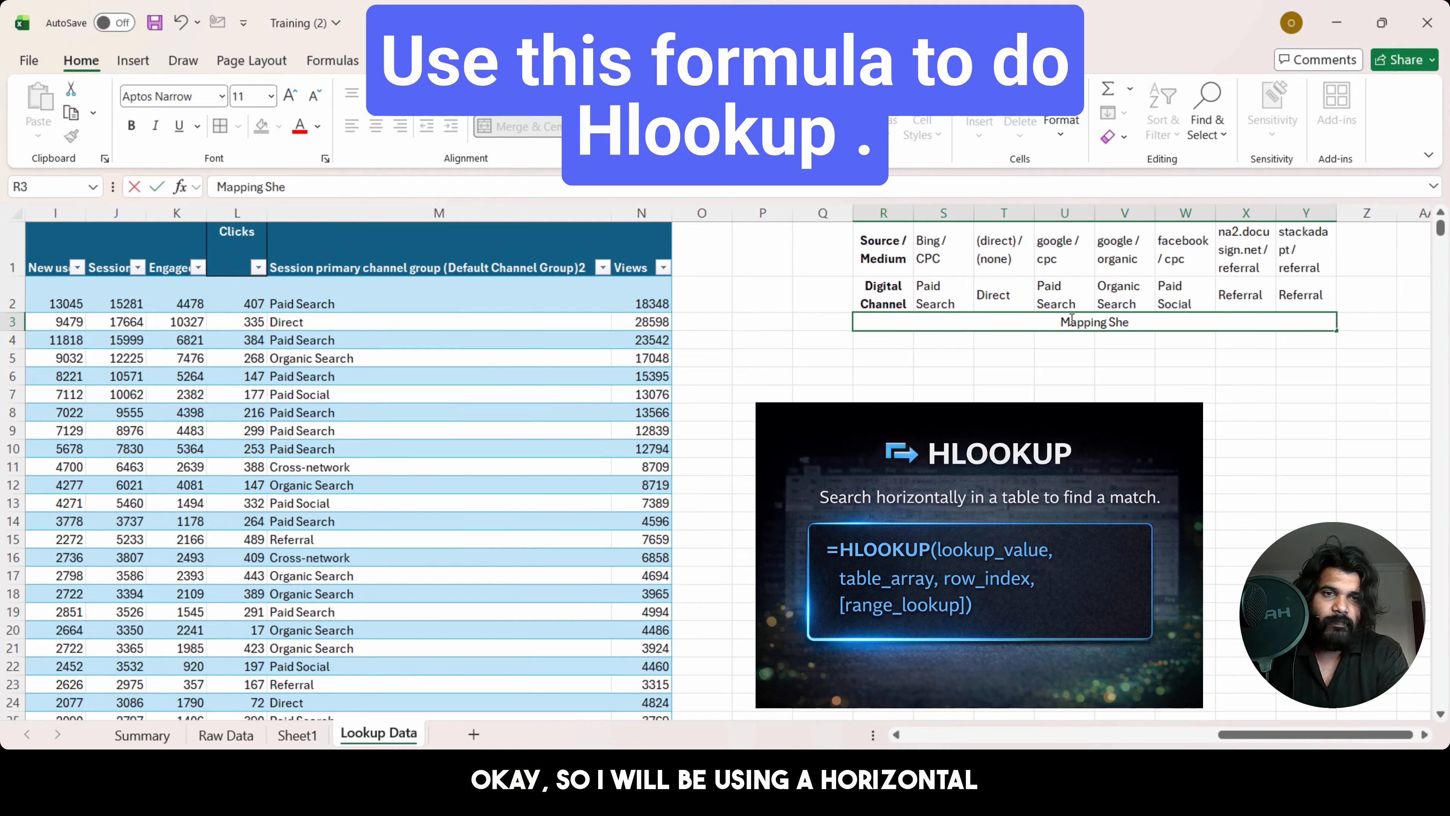
{"action": "type", "text": "et"}
{"action": "key", "text": "Return"}
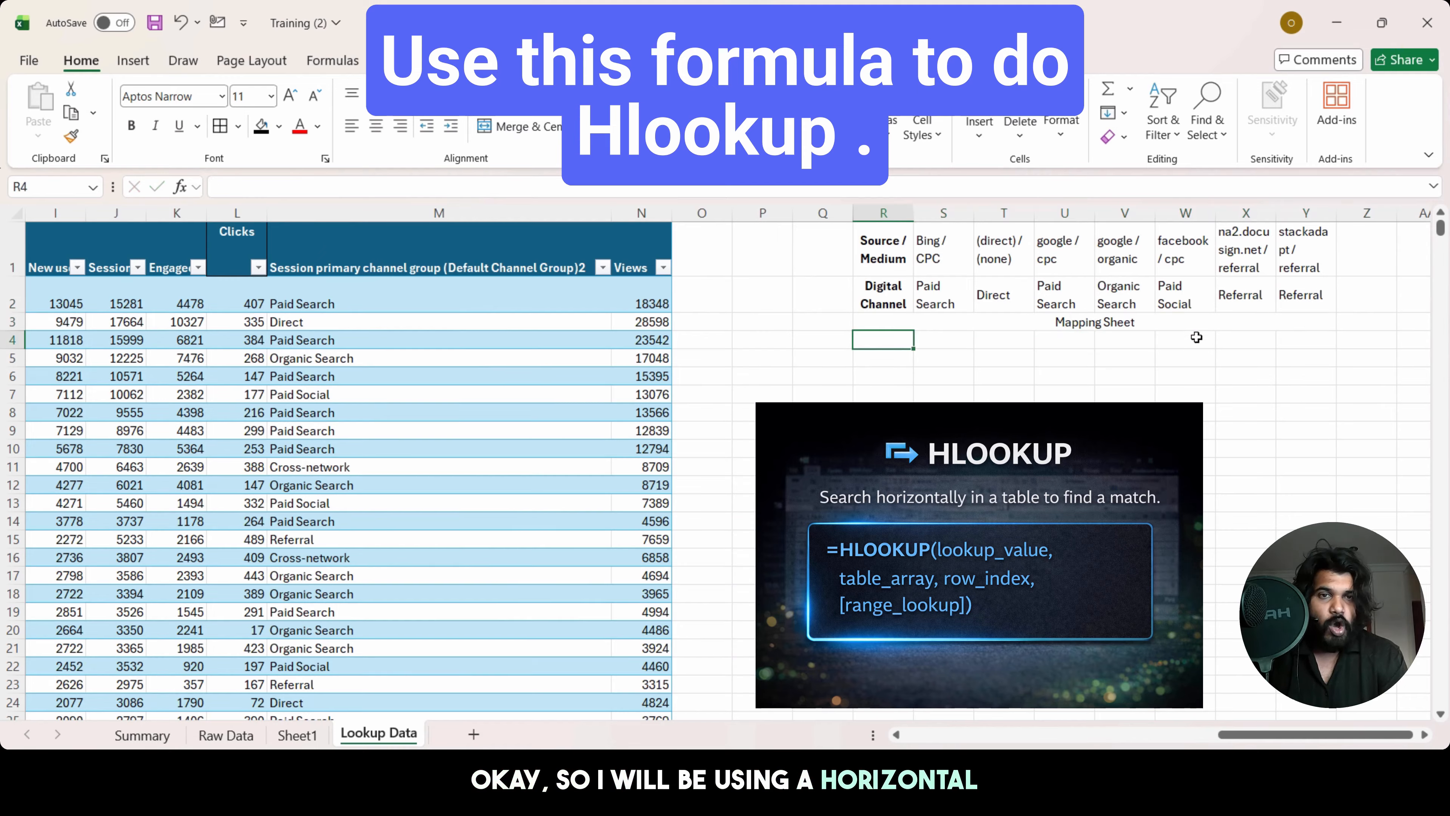
Step: Highlight the Source / Medium row of the mapping table to inspect its horizontal layout
{"action": "key", "text": "Up"}
{"action": "key", "text": "Up"}
{"action": "key", "text": "Up"}
{"action": "key", "text": "shift+Right"}
{"action": "key", "text": "shift+Right"}
{"action": "key", "text": "shift+Right"}
{"action": "key", "text": "shift+Right"}
{"action": "key", "text": "shift+Right"}
{"action": "key", "text": "shift+Right"}
{"action": "key", "text": "shift+Right"}
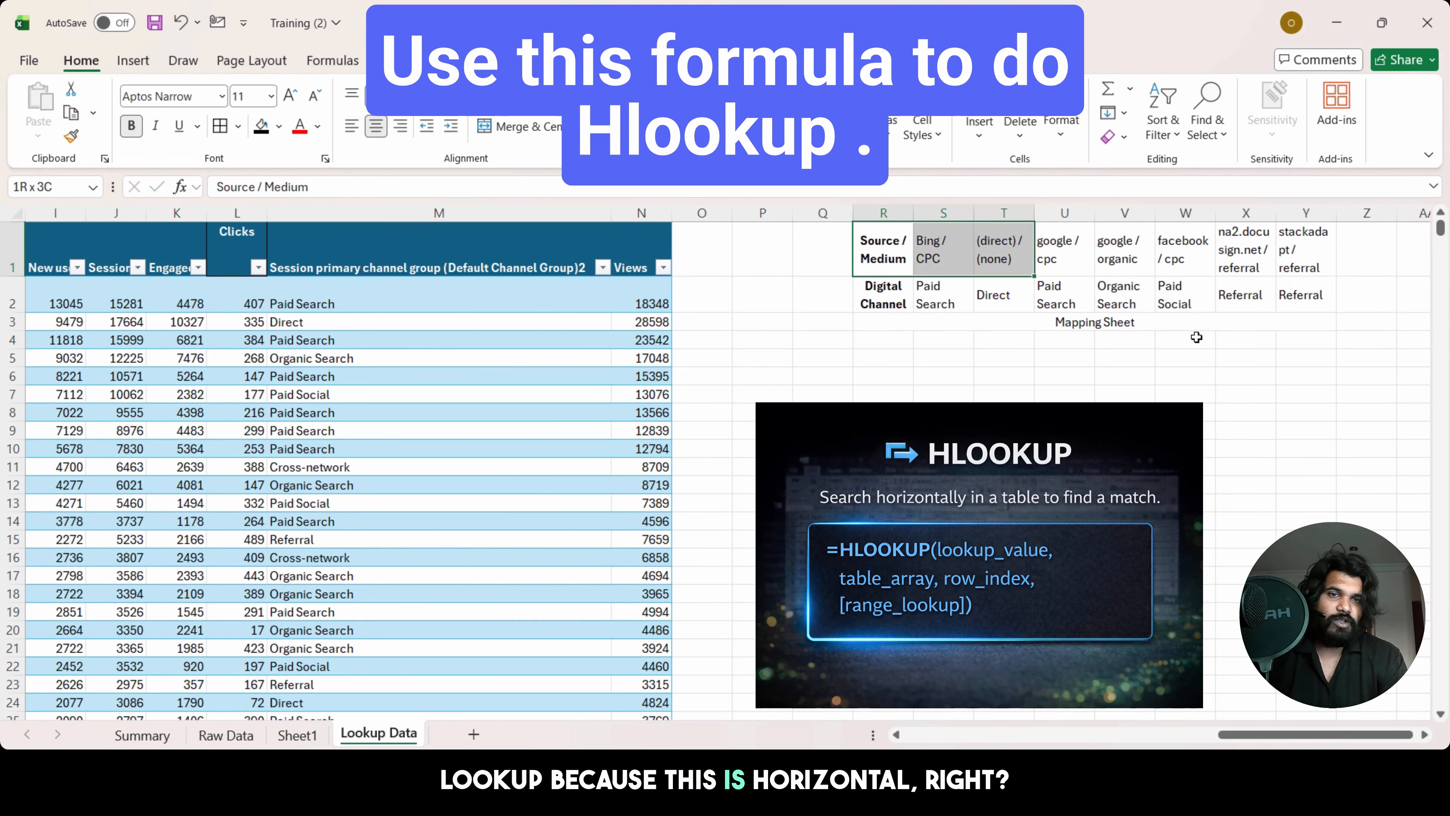
{"action": "key", "text": "Down"}
{"action": "key", "text": "Up"}
{"action": "key", "text": "shift+Down"}
{"action": "key", "text": "shift+Up"}
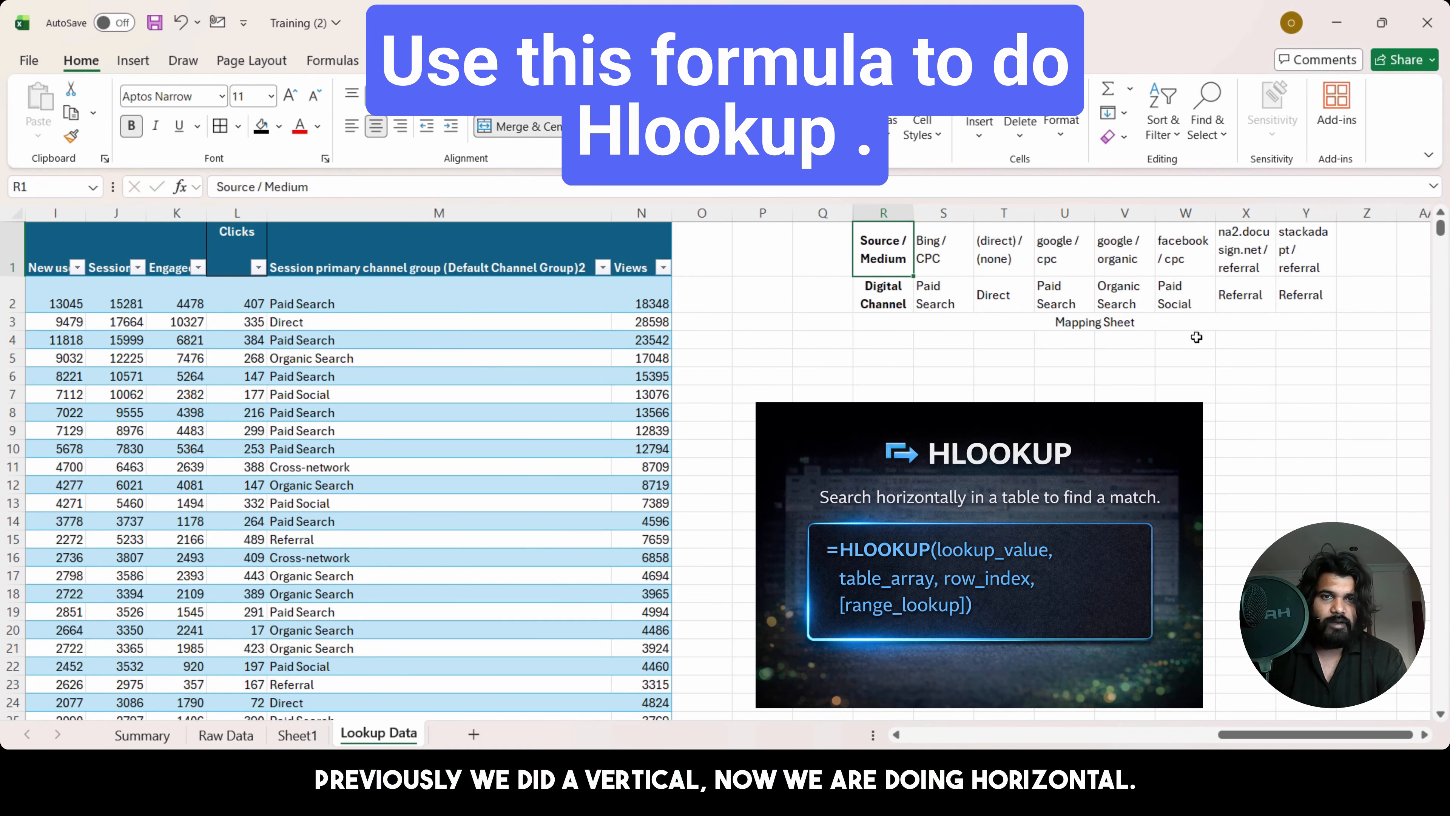
{"action": "key", "text": "shift+Right"}
{"action": "key", "text": "shift+Right"}
{"action": "key", "text": "shift+Right"}
{"action": "key", "text": "shift+Right"}
{"action": "key", "text": "shift+Right"}
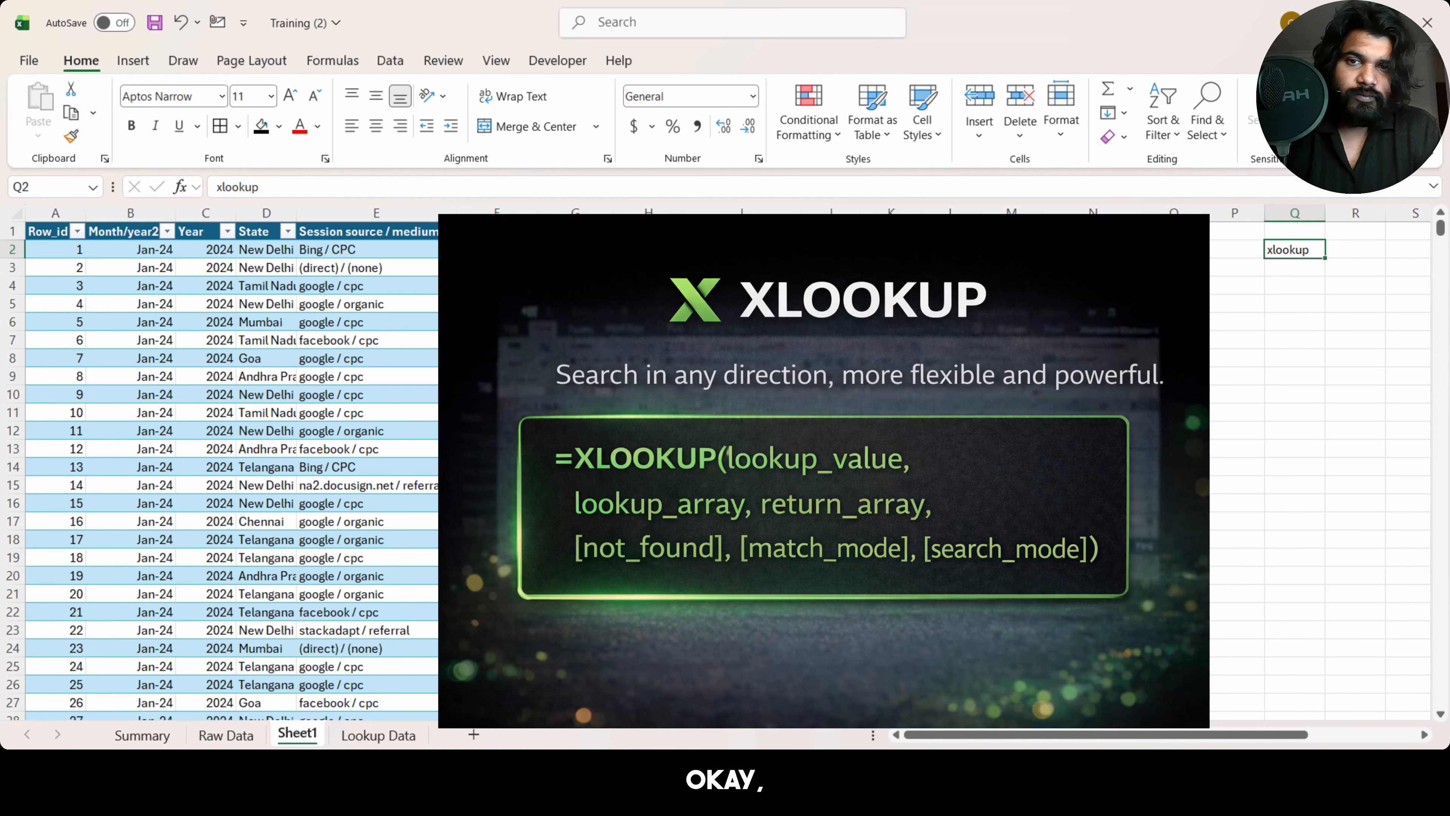
{"action": "key", "text": "Right"}
{"action": "key", "text": "Left"}
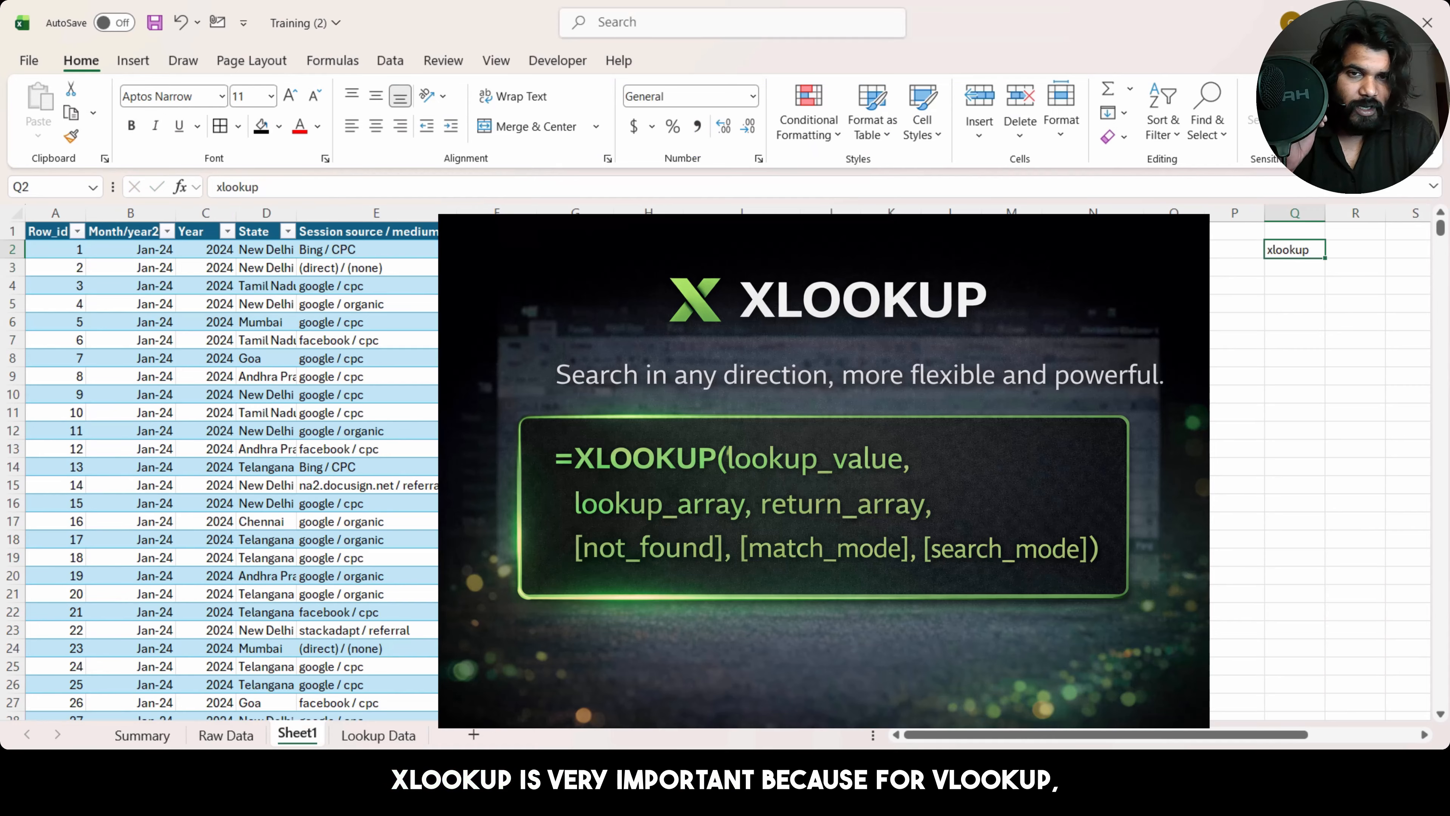
{"action": "key", "text": "Return"}
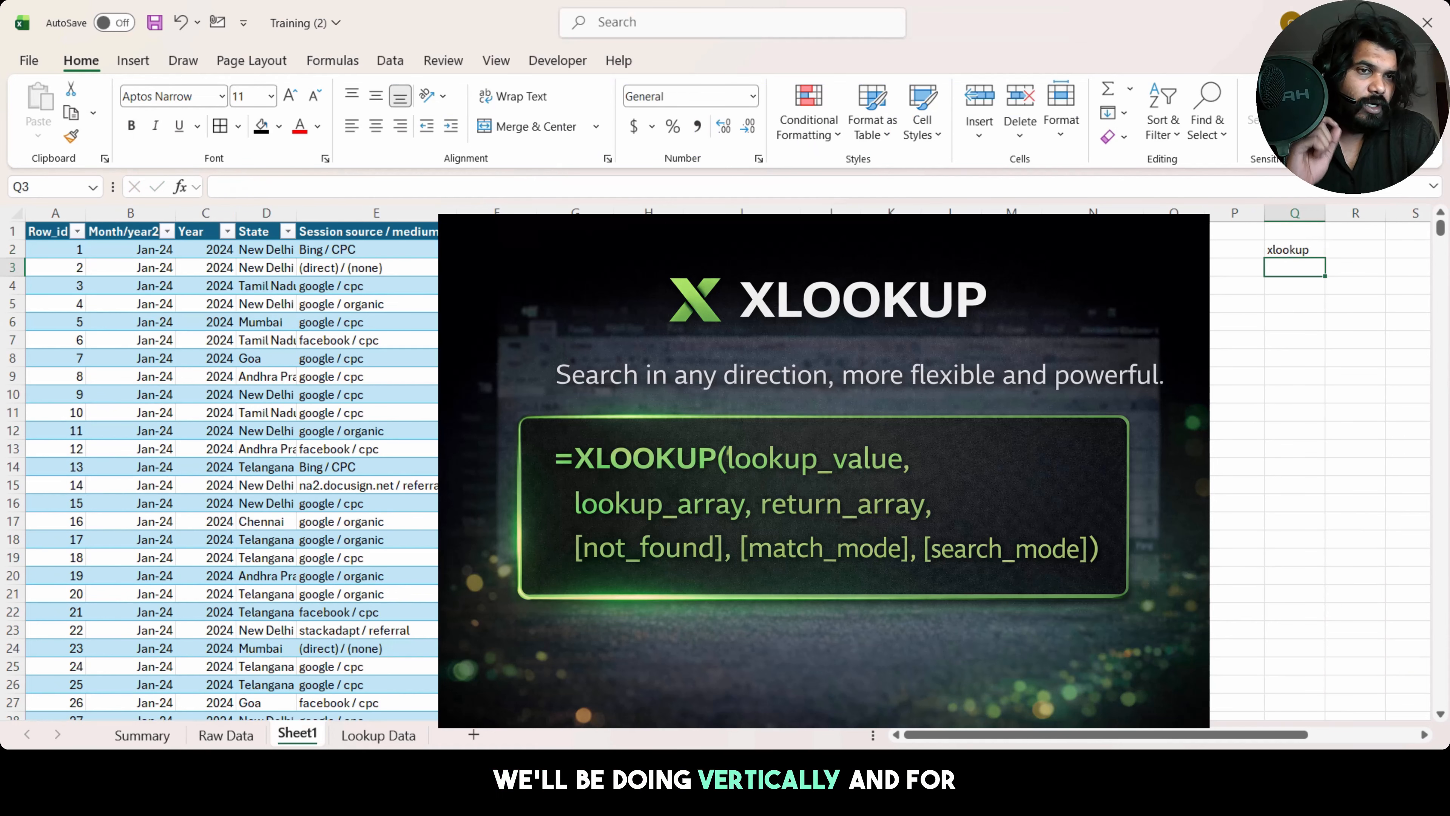
{"action": "key", "text": "Up"}
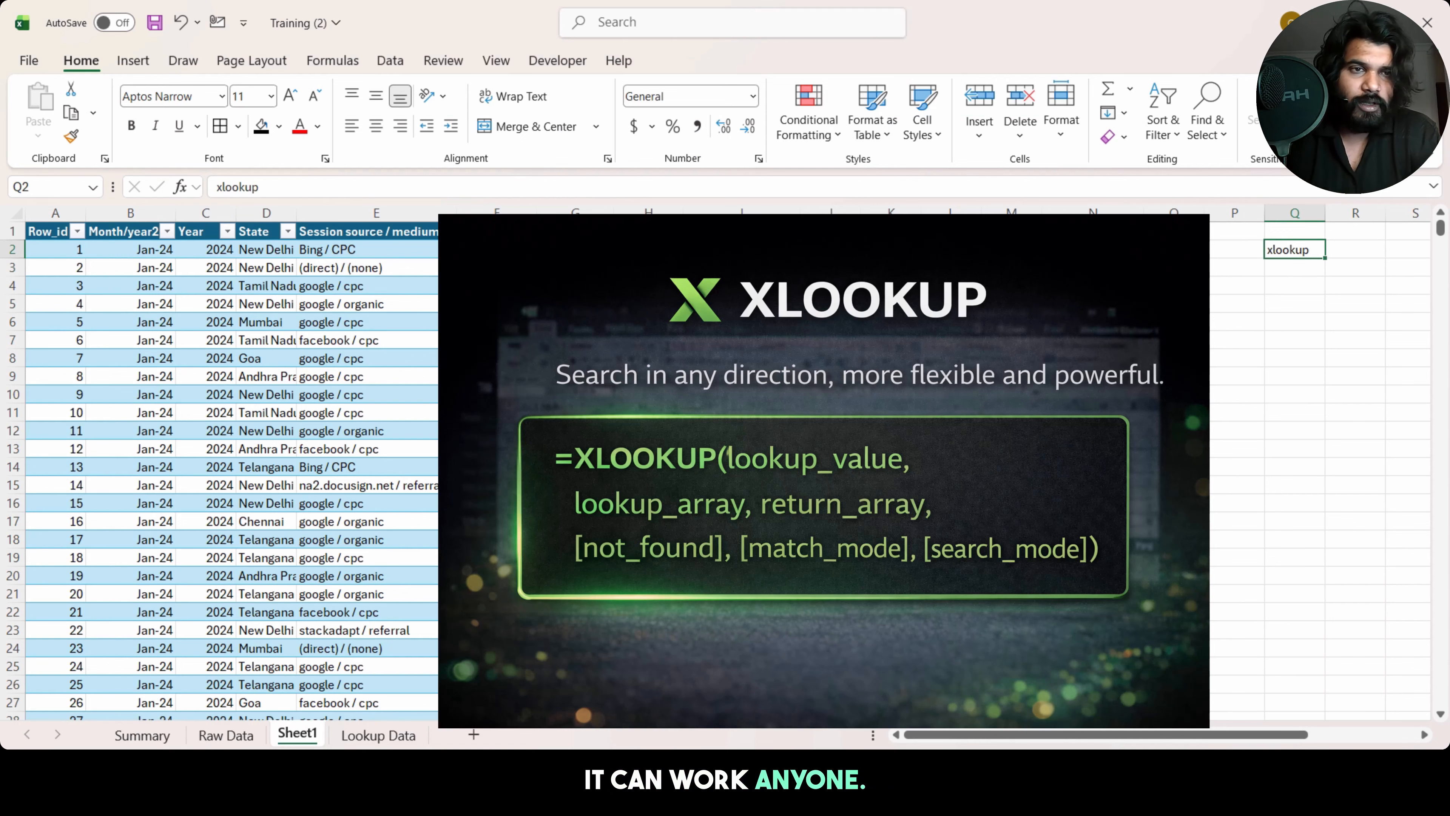
Step: Start an XLOOKUP formula in cell O2 of the Device Type column on Sheet1, with the row's Row_id as lookup value
{"action": "key", "text": "Left"}
{"action": "key", "text": "Left"}
{"action": "key", "text": "Up"}
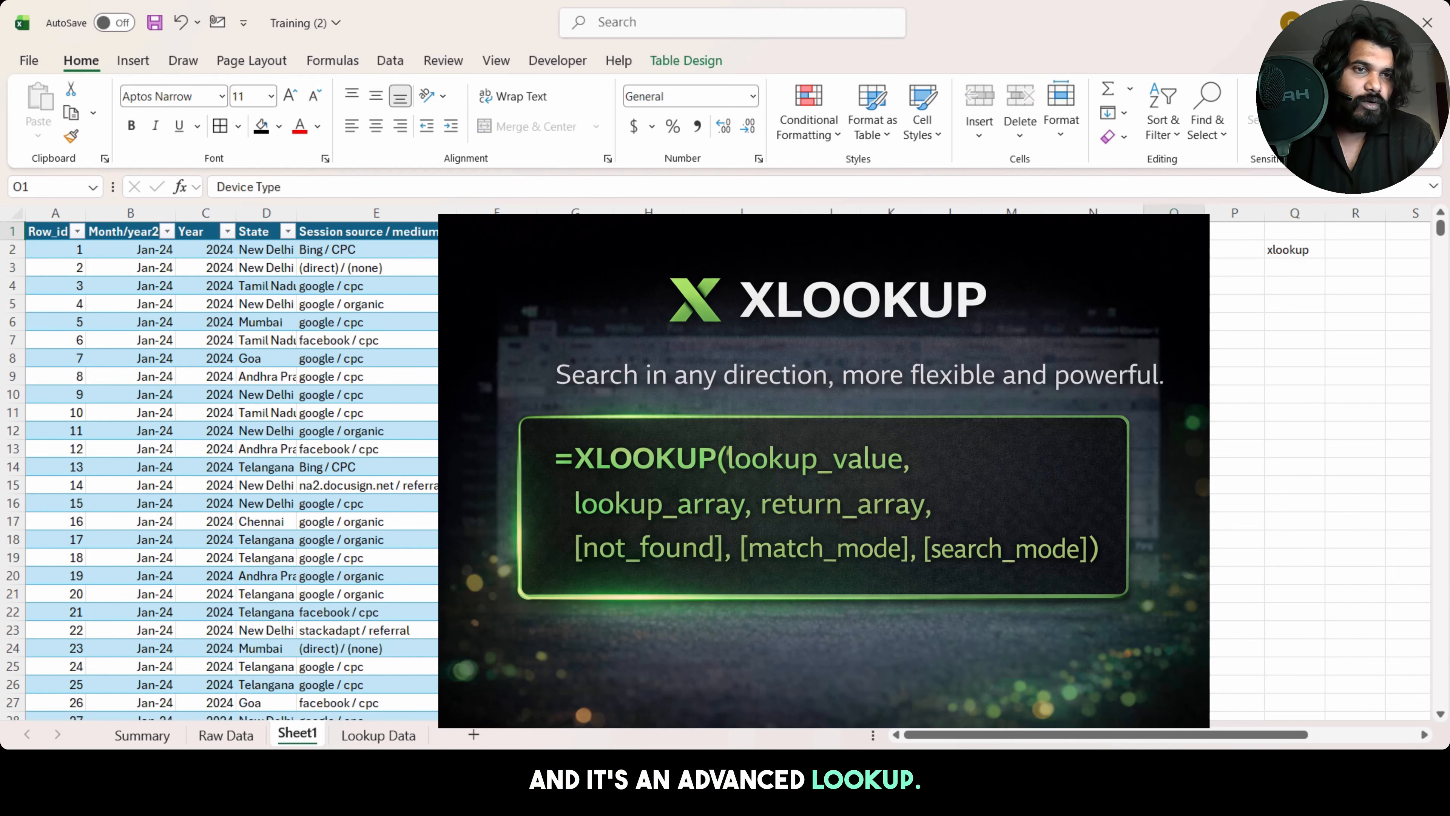
{"action": "key", "text": "Down"}
{"action": "type", "text": "=xlo"}
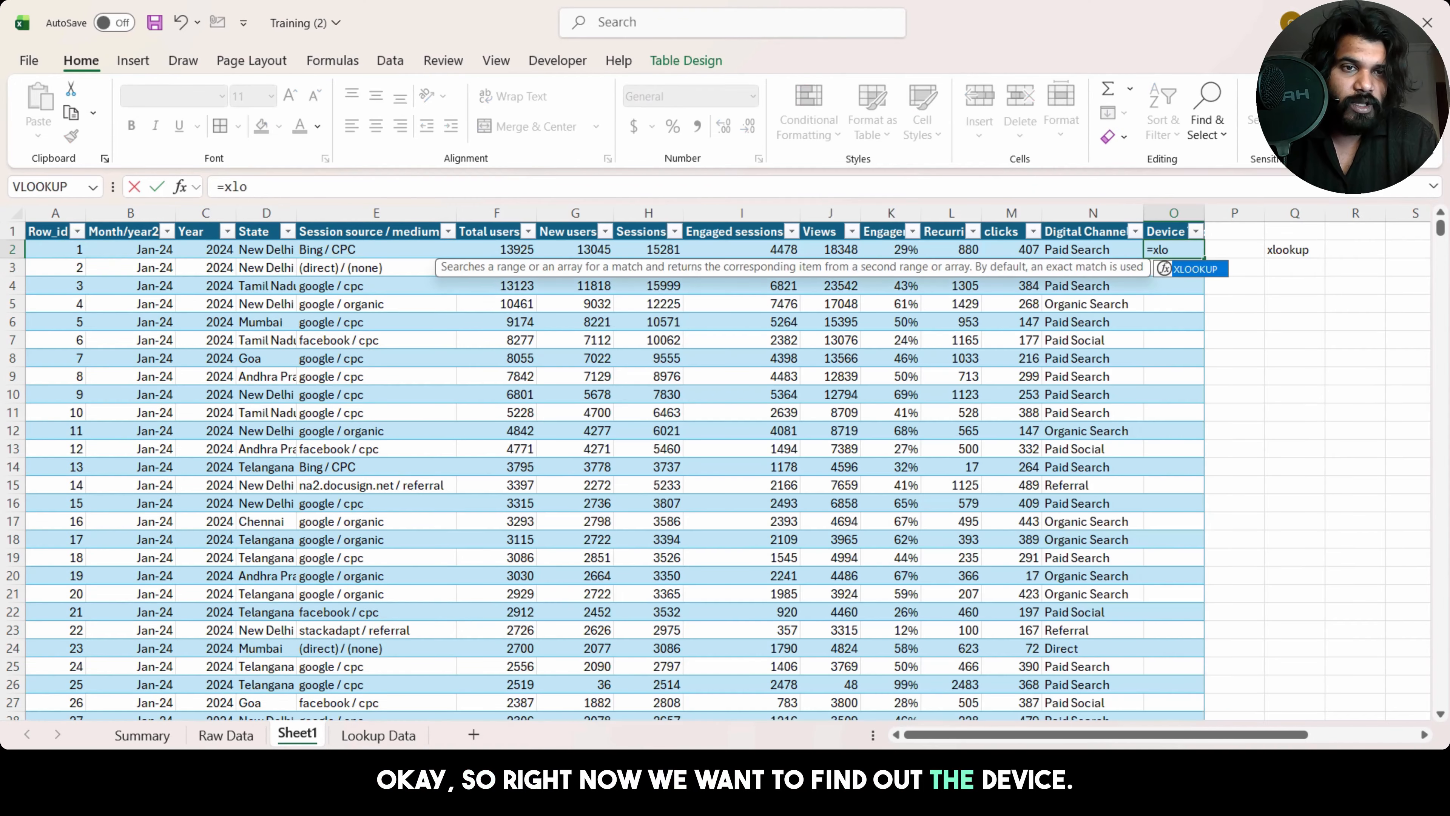
{"action": "type", "text": "okup("}
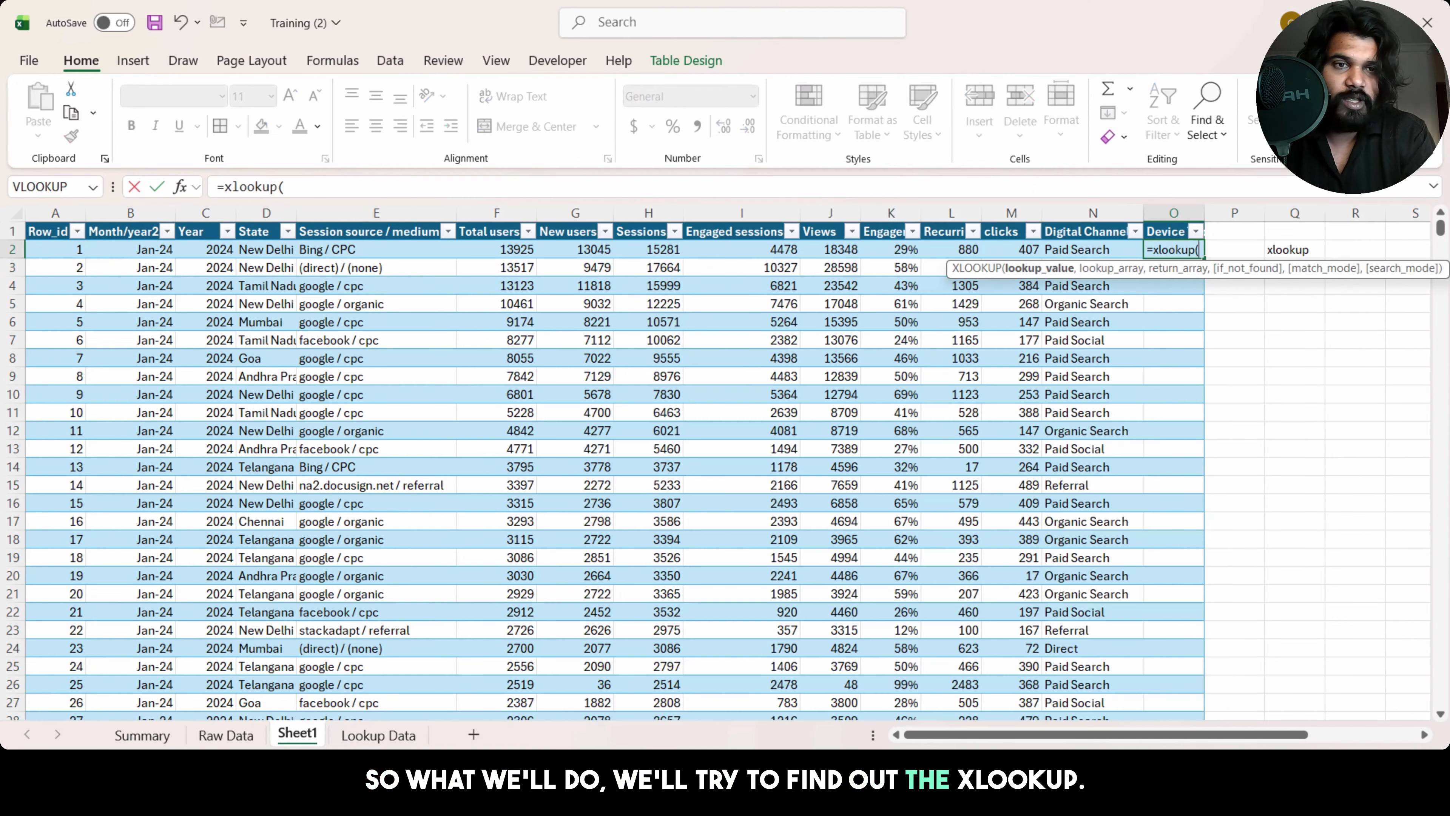
{"action": "left_click", "coordinate": [53, 246]}
{"action": "type", "text": ","}
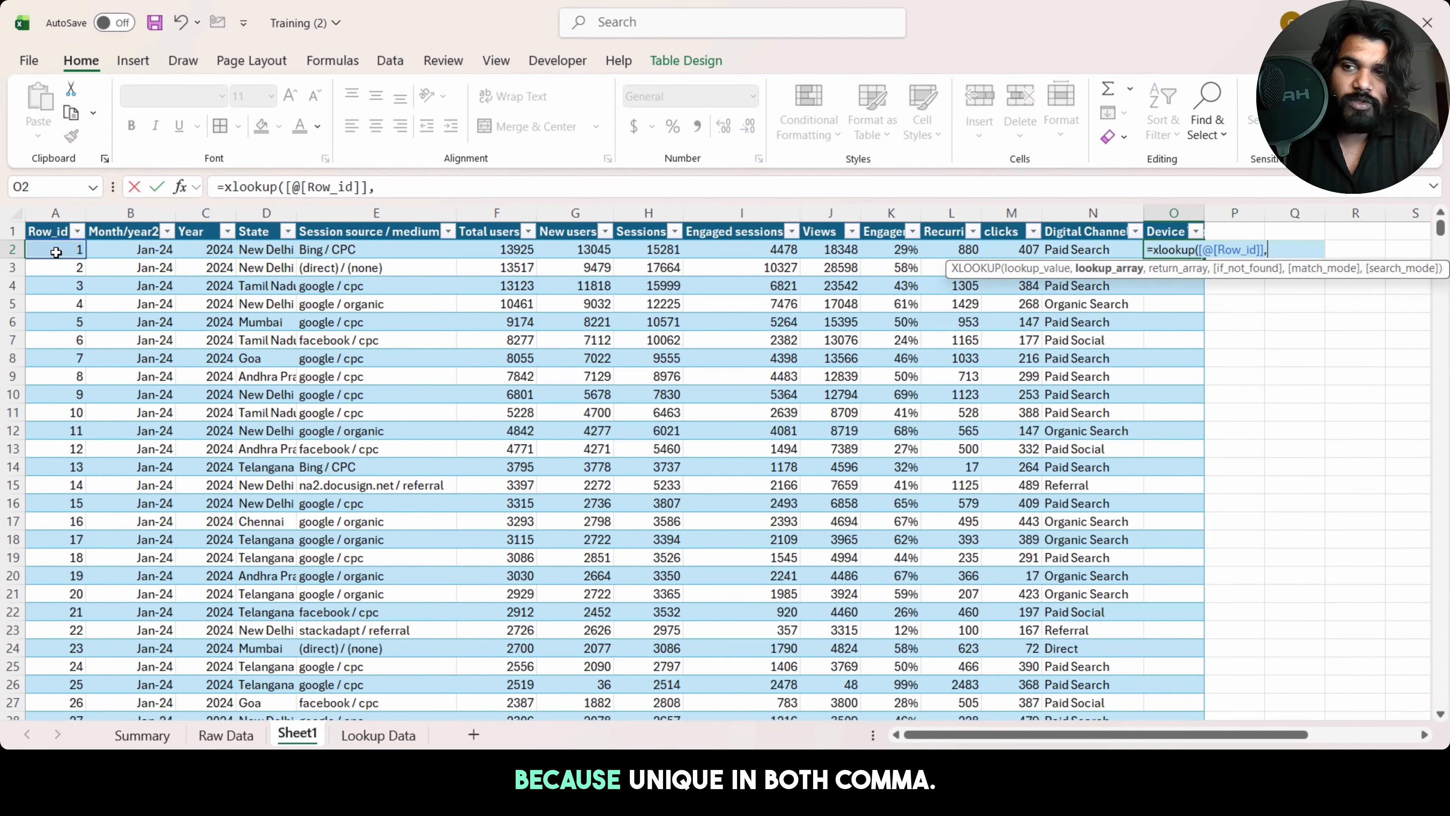
Step: Complete the XLOOKUP with Table12[@[Row_id]] from Lookup Data as lookup array and Table12[@[Device category]] as return array, filling the Device Type column
{"action": "left_click", "coordinate": [379, 736]}
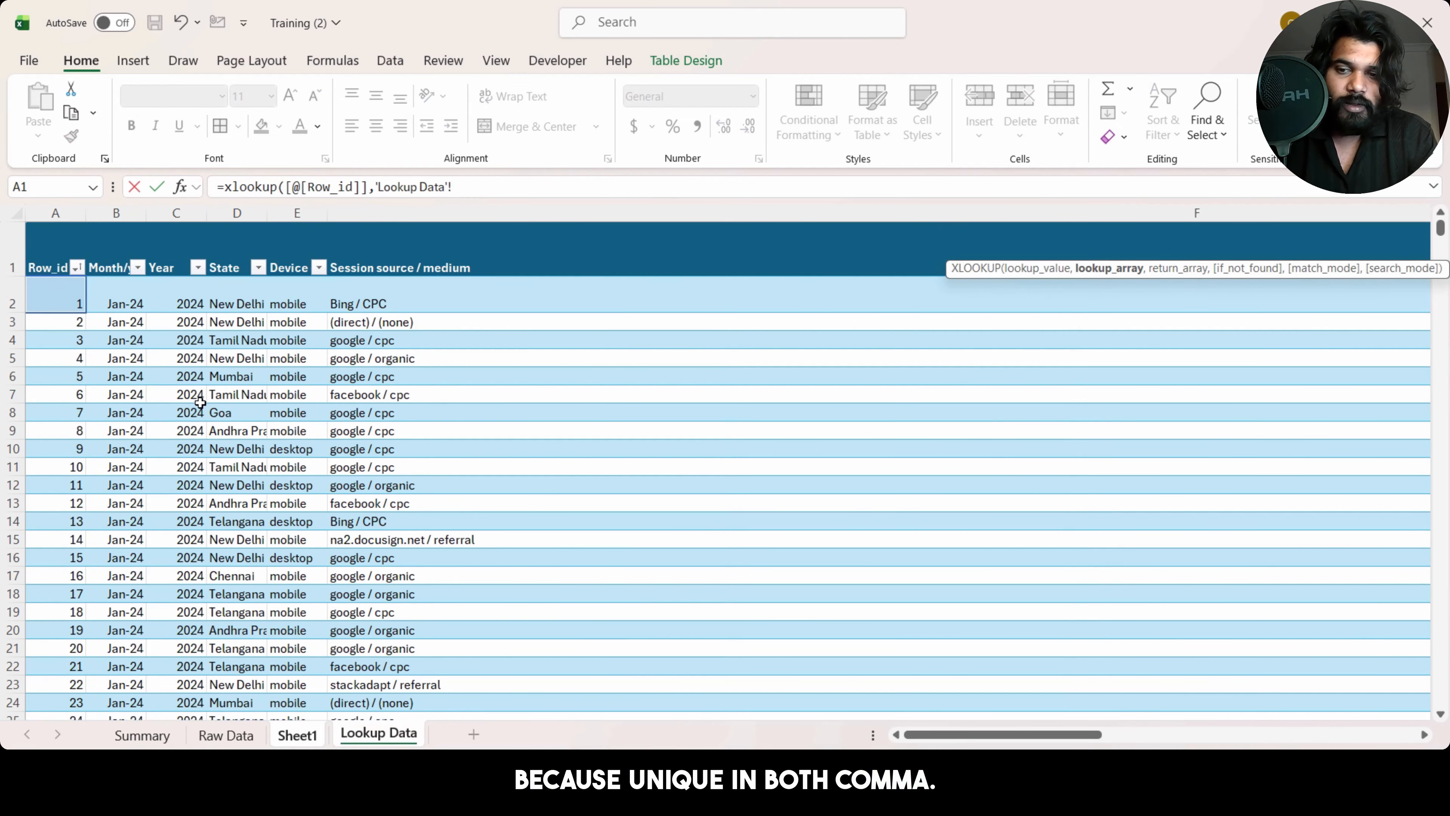
{"action": "left_click", "coordinate": [61, 306]}
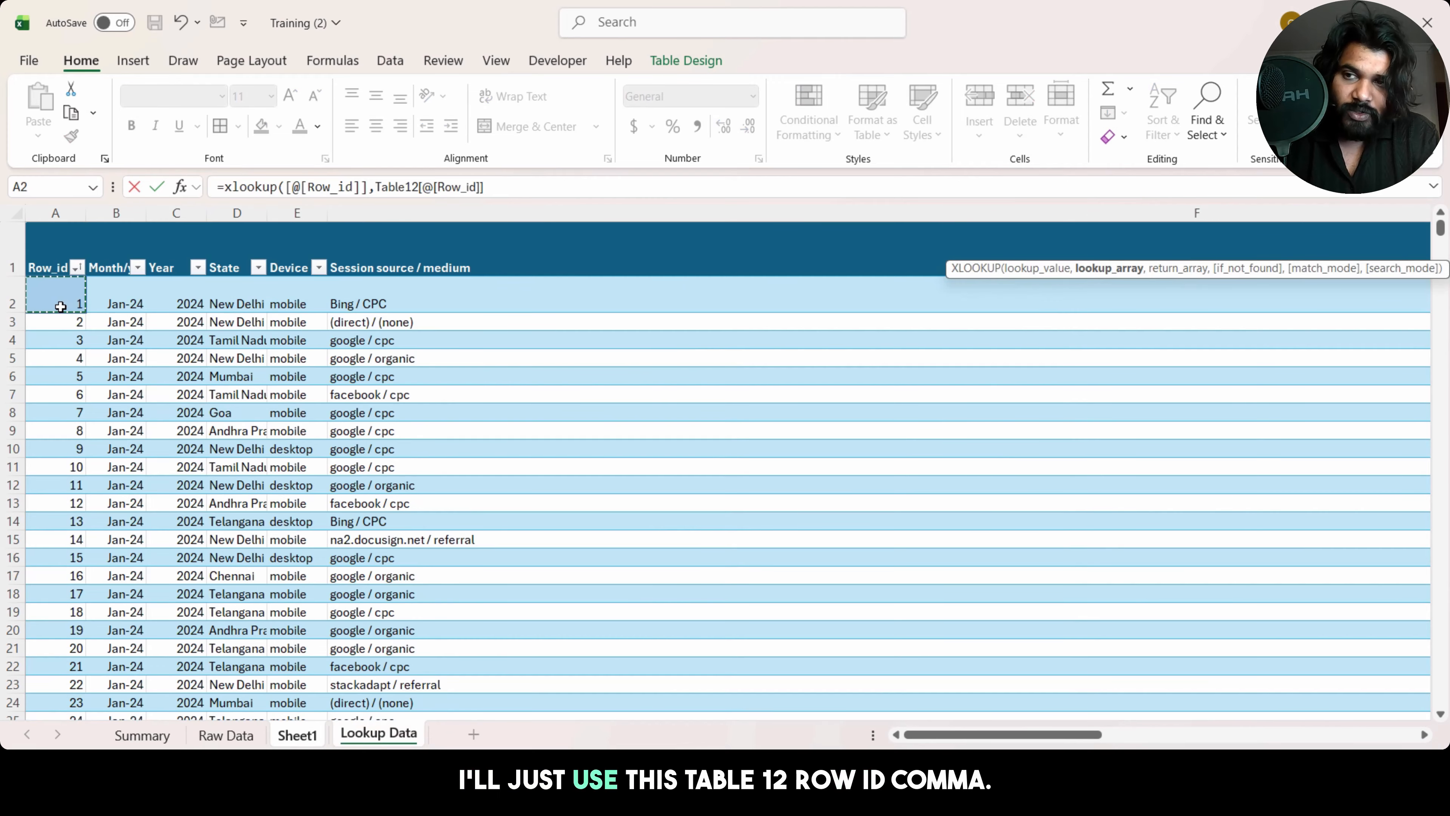
{"action": "type", "text": ","}
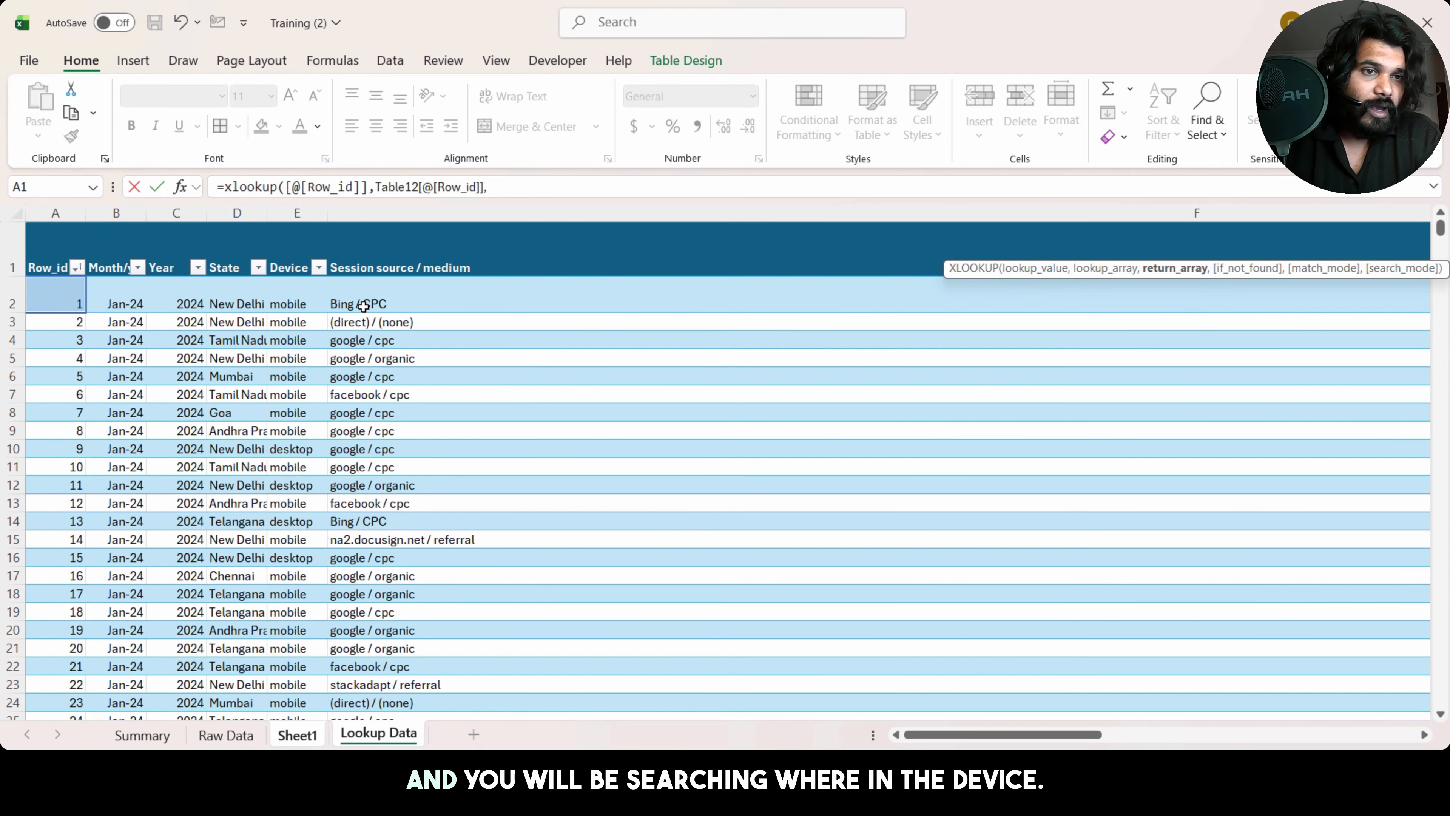
{"action": "key", "text": "Right"}
{"action": "key", "text": "Right"}
{"action": "key", "text": "Right"}
{"action": "key", "text": "Right"}
{"action": "key", "text": "Down"}
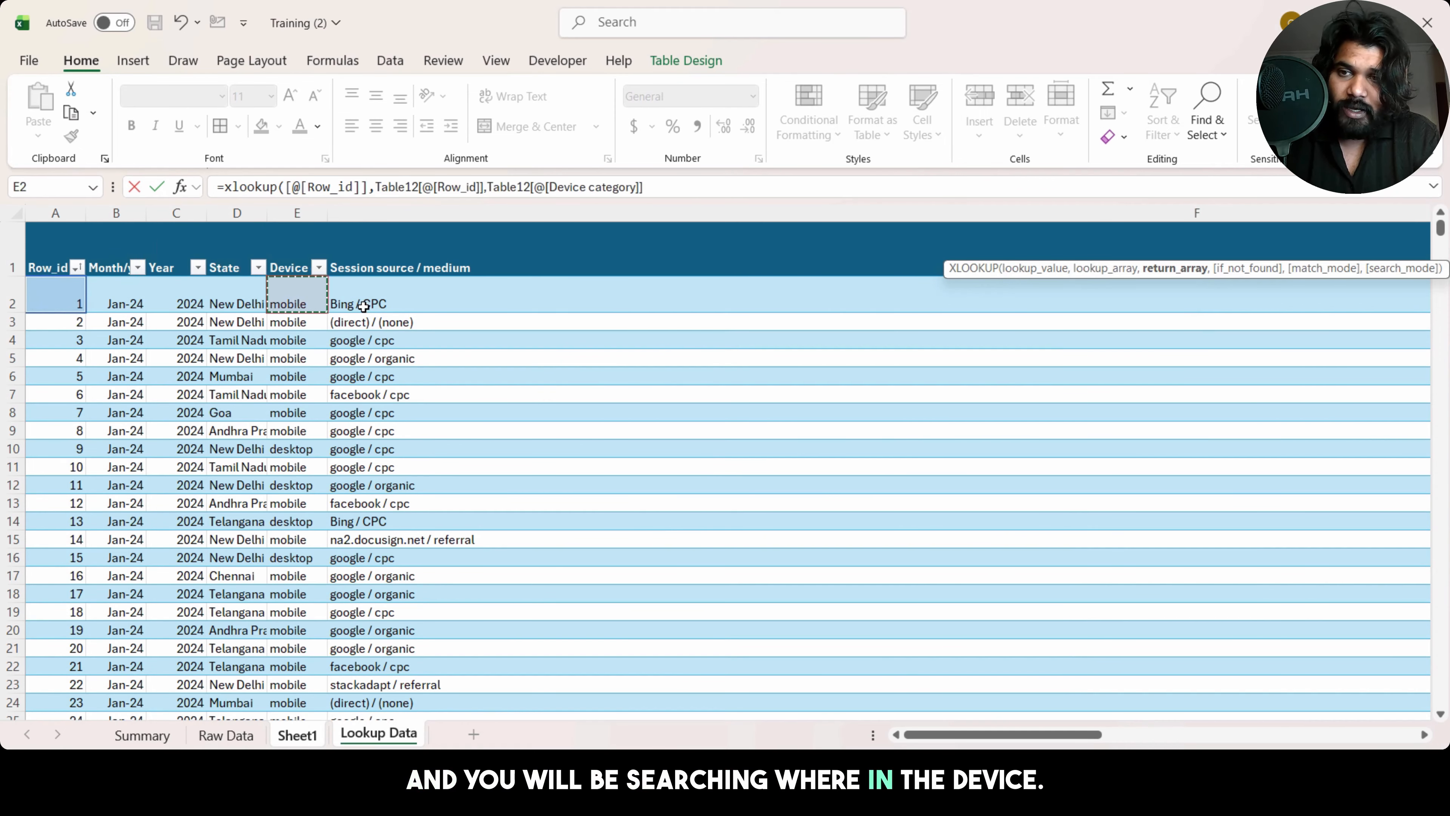
{"action": "type", "text": ")"}
{"action": "key", "text": "Return"}
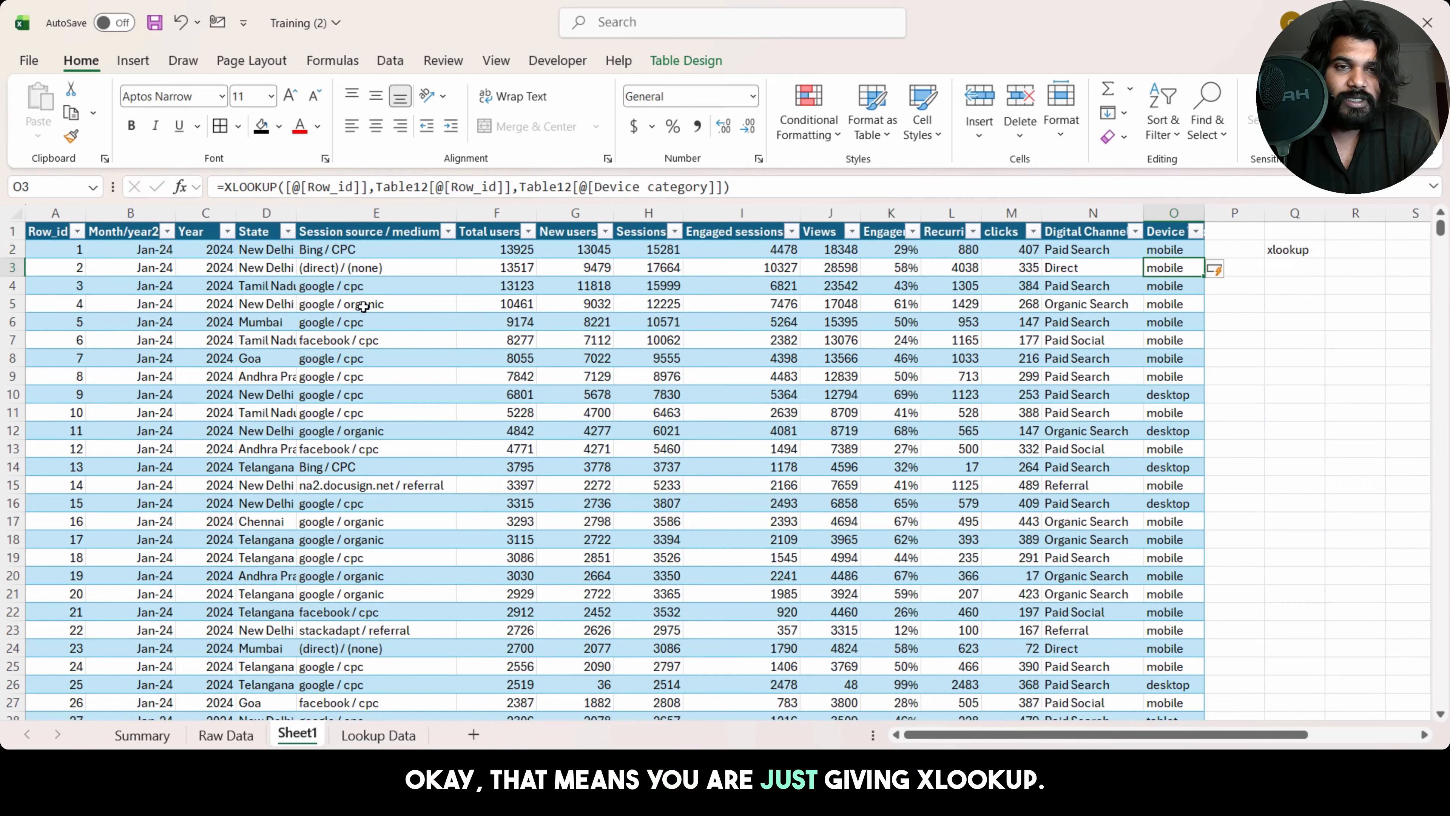
Step: Compare the Row_id cells on Sheet1 and Lookup Data with the Device category column that the XLOOKUP returns
{"action": "left_click", "coordinate": [68, 254]}
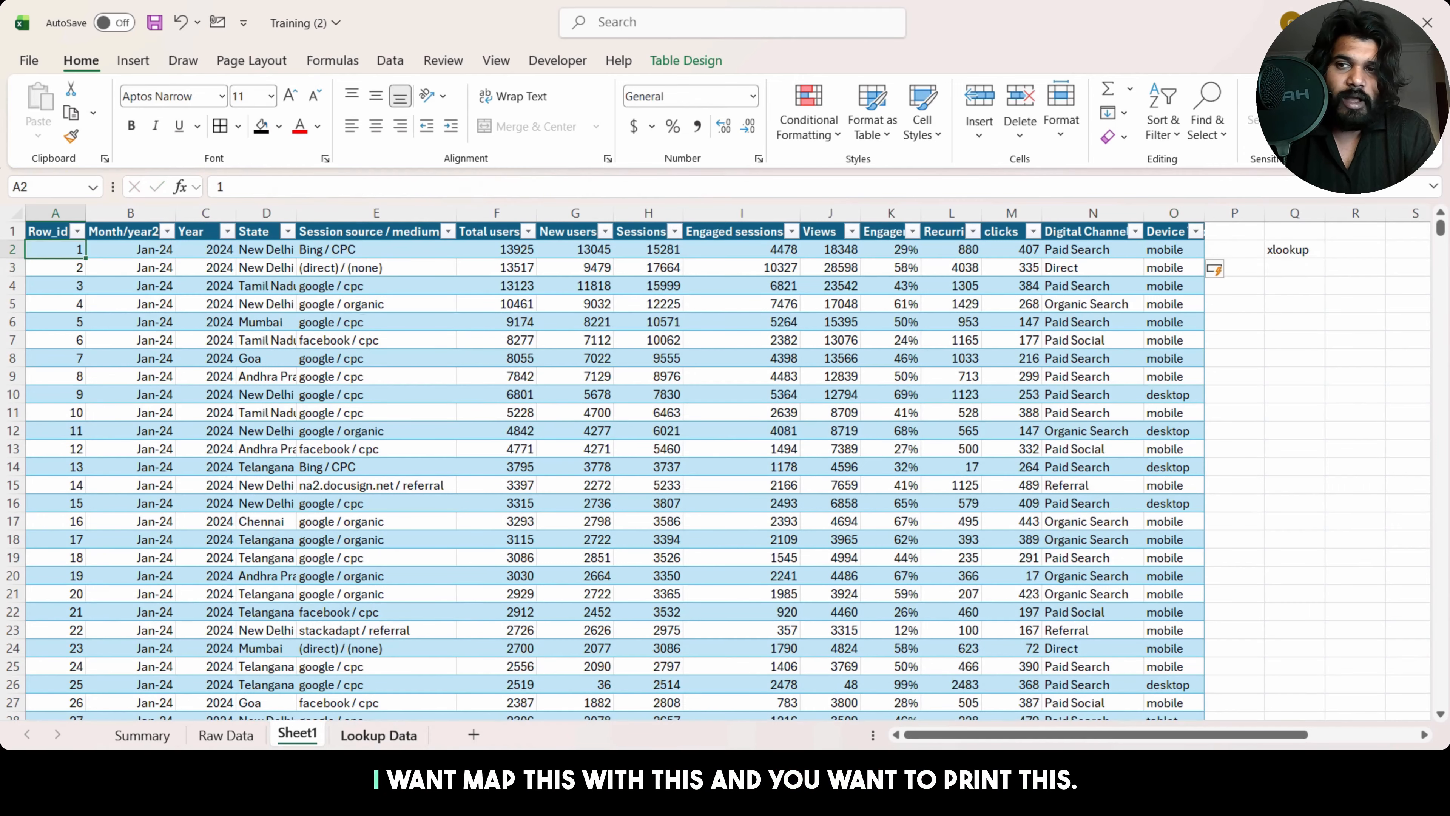
{"action": "left_click", "coordinate": [380, 743]}
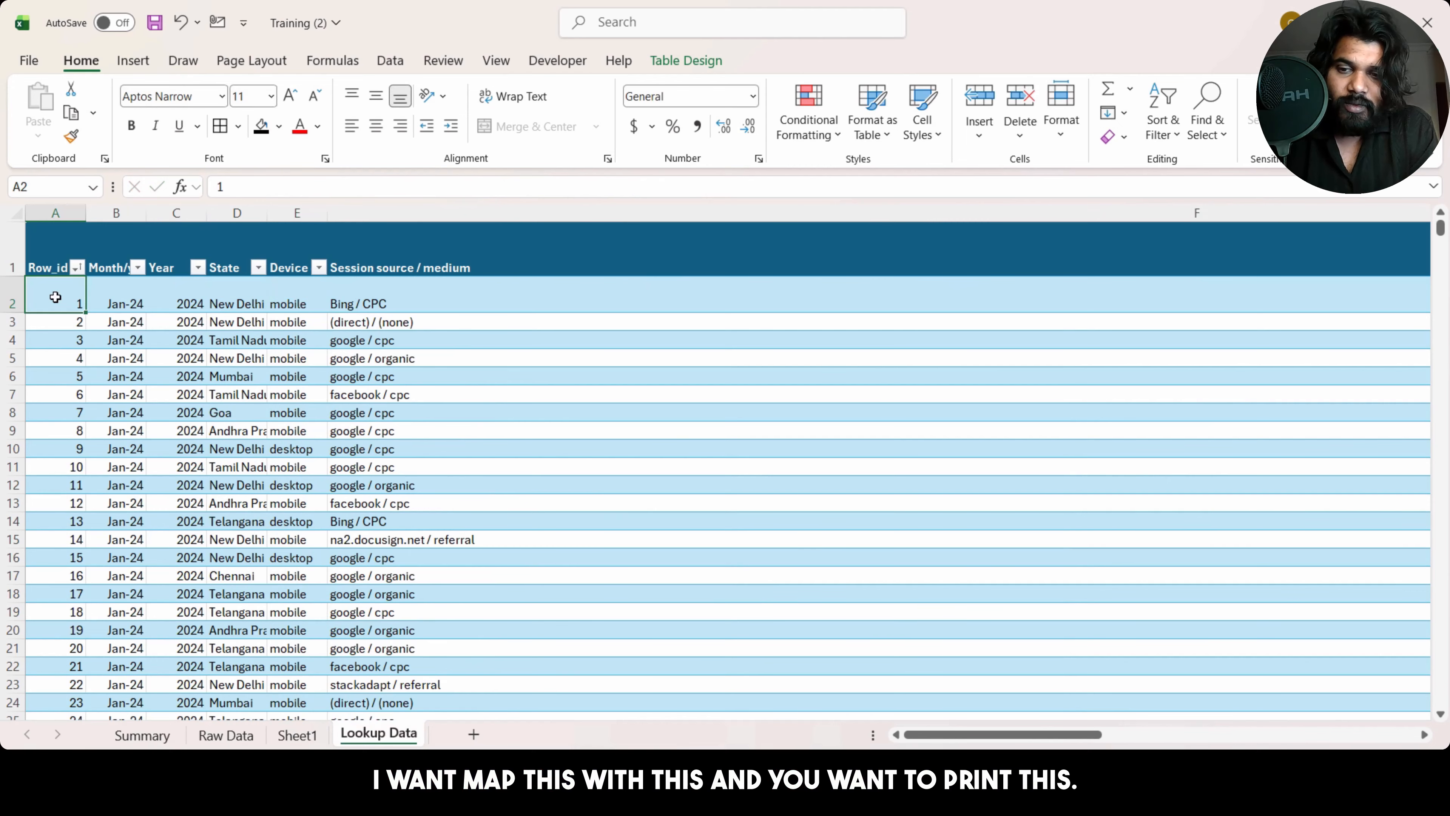
{"action": "key", "text": "Right"}
{"action": "key", "text": "Right"}
{"action": "key", "text": "Right"}
{"action": "key", "text": "Right"}
{"action": "key", "text": "Left"}
{"action": "key", "text": "Left"}
{"action": "key", "text": "Left"}
{"action": "key", "text": "Left"}
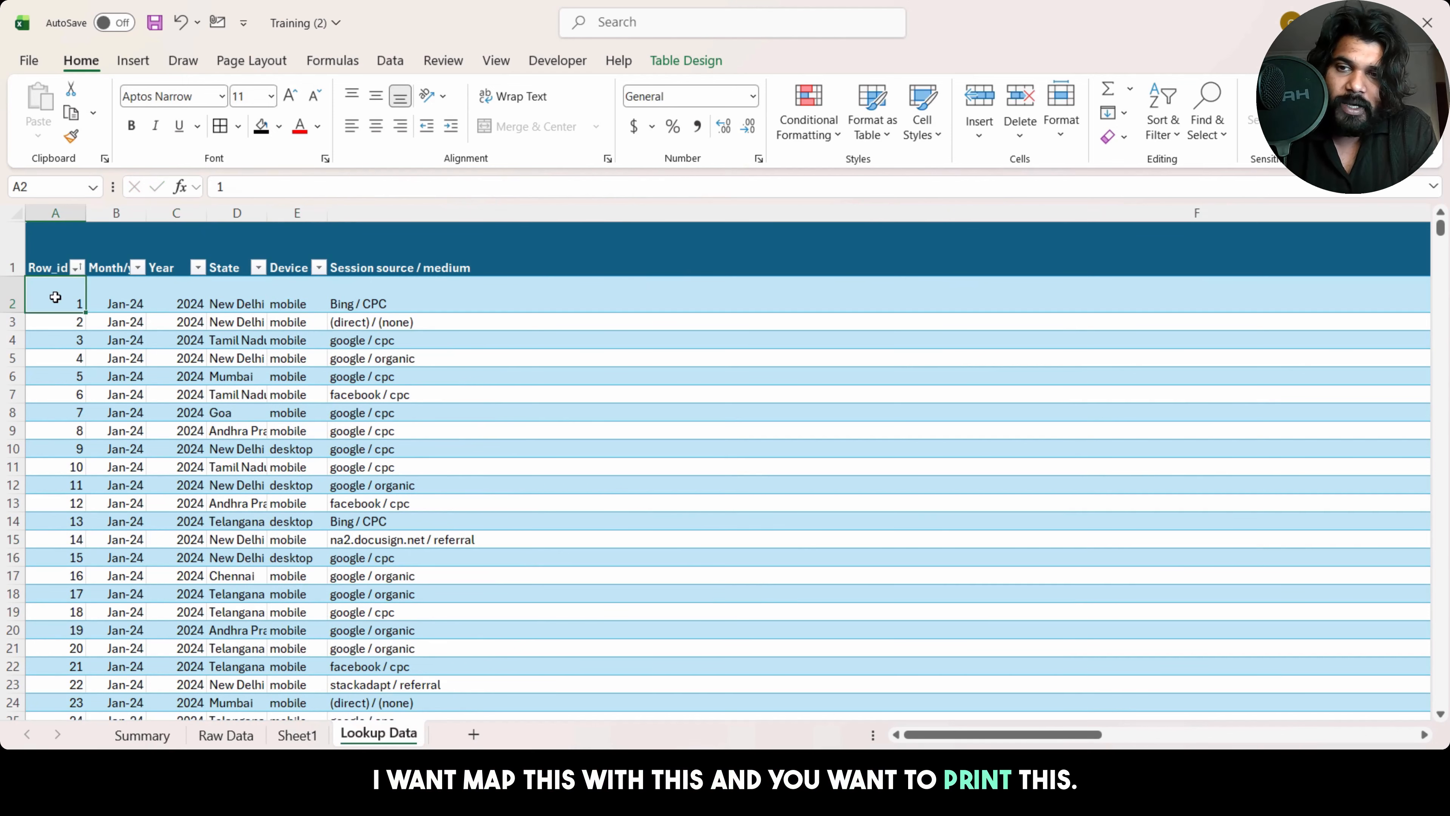
{"action": "left_click", "coordinate": [294, 737]}
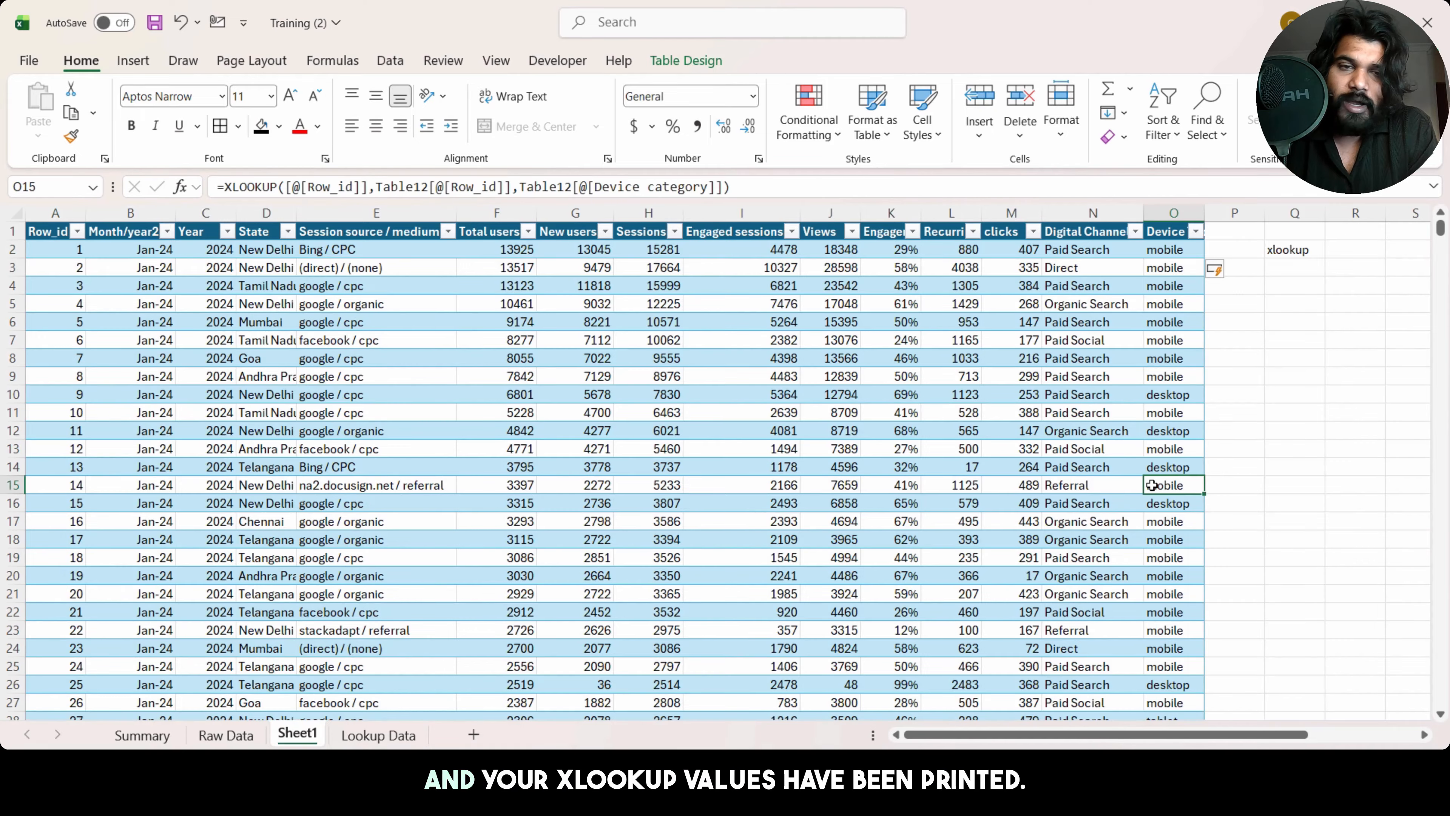
Step: Examine the last row of the Sheet1 table, comparing its Device Type lookup with its clicks lookup
{"action": "key", "text": "ctrl+Down"}
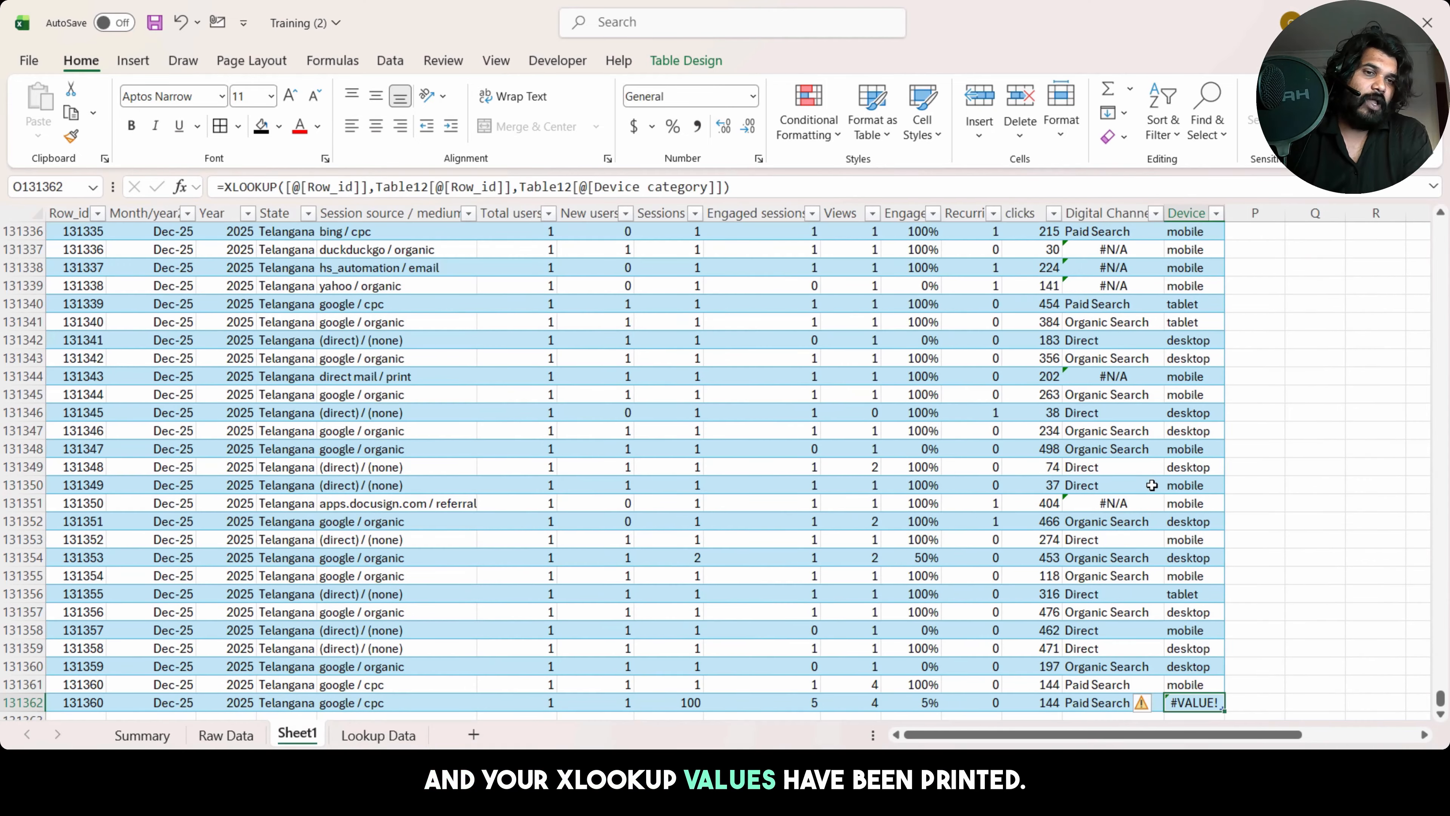
{"action": "scroll", "coordinate": [1151, 485], "scroll_direction": "down", "scroll_amount": 1}
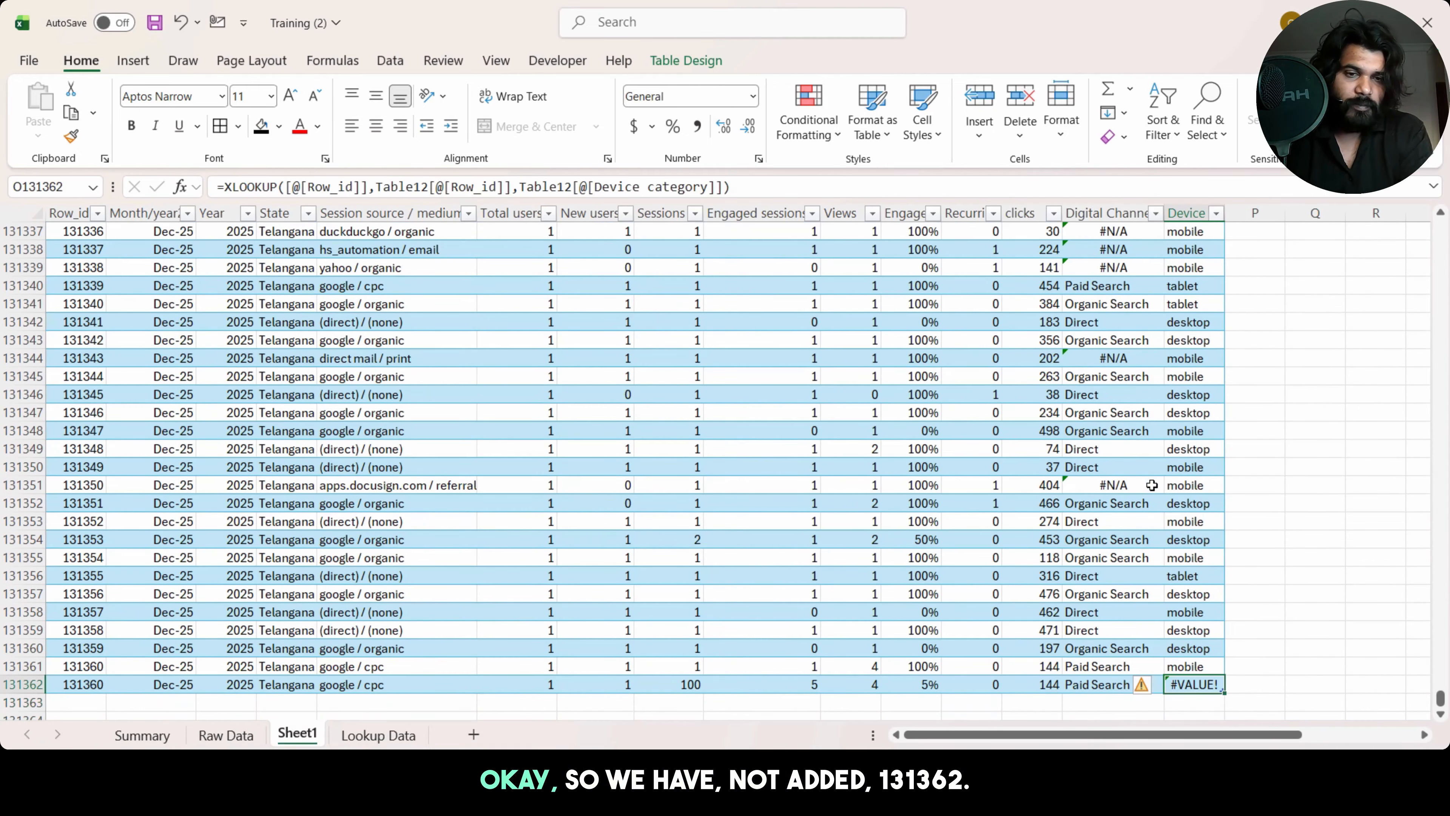
{"action": "key", "text": "Left"}
{"action": "key", "text": "Left"}
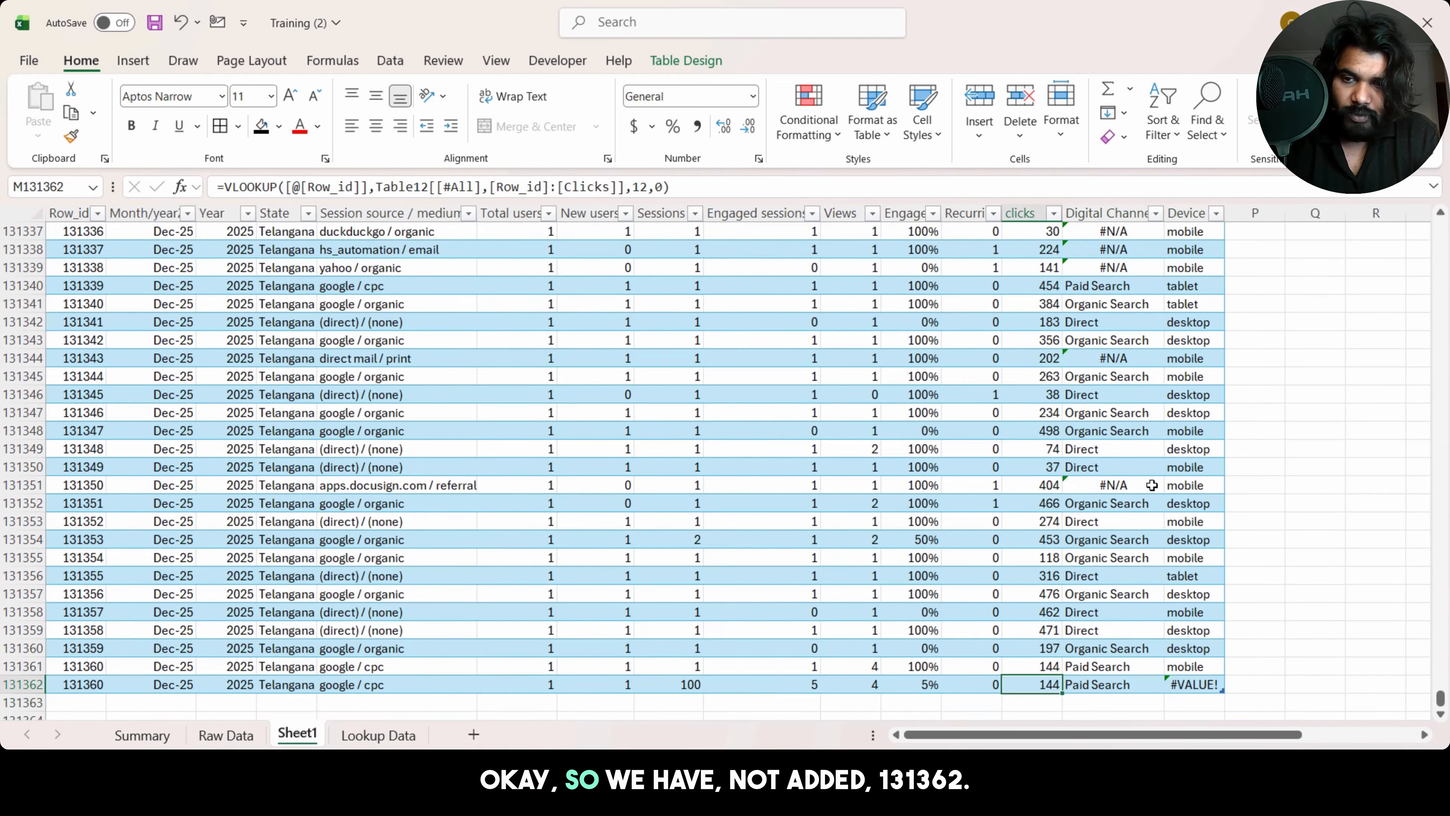
{"action": "key", "text": "Right"}
{"action": "key", "text": "Right"}
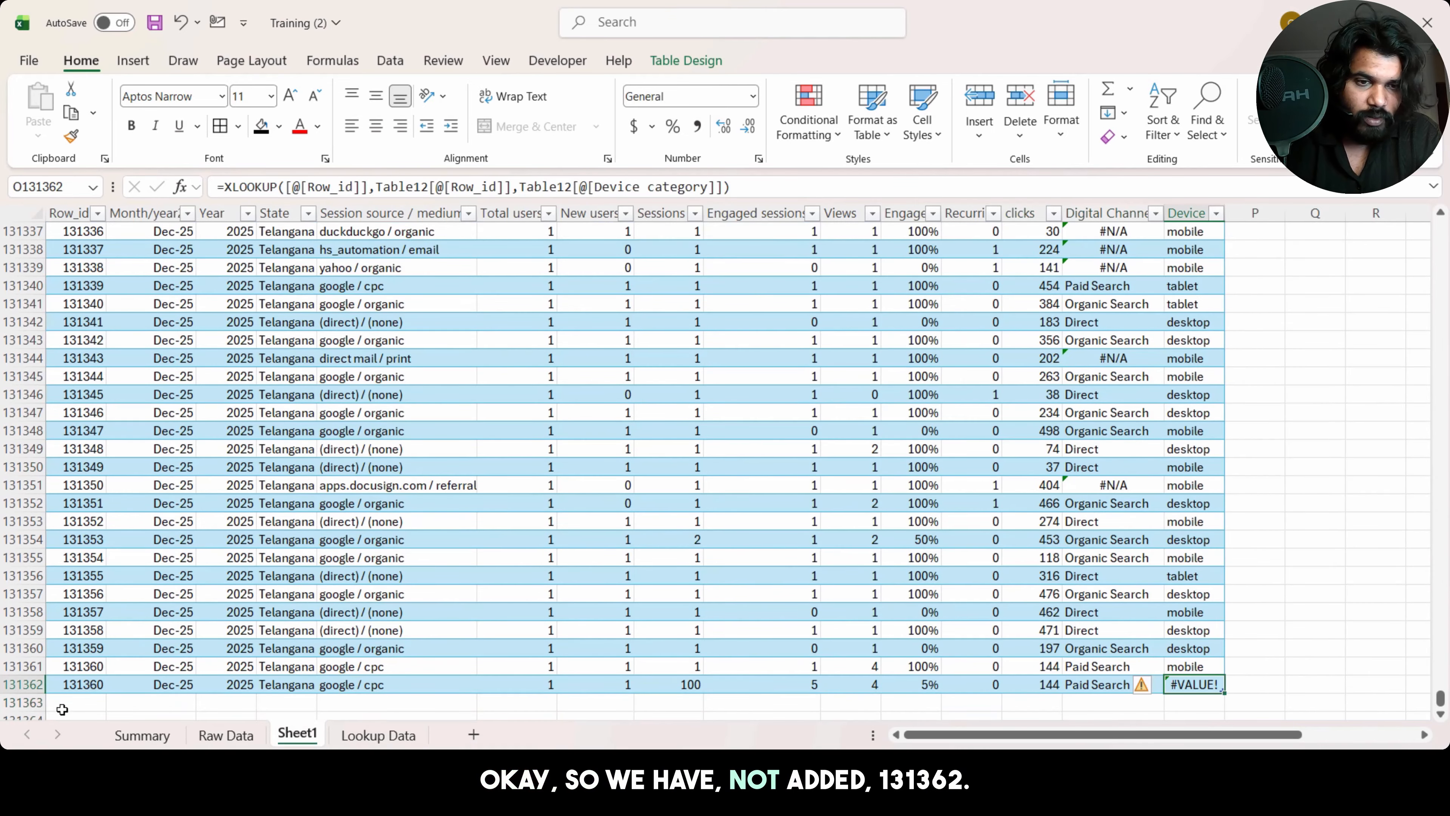
Step: Check the end of the Lookup Data table for a record matching the extra last row on Sheet1
{"action": "left_click", "coordinate": [373, 742]}
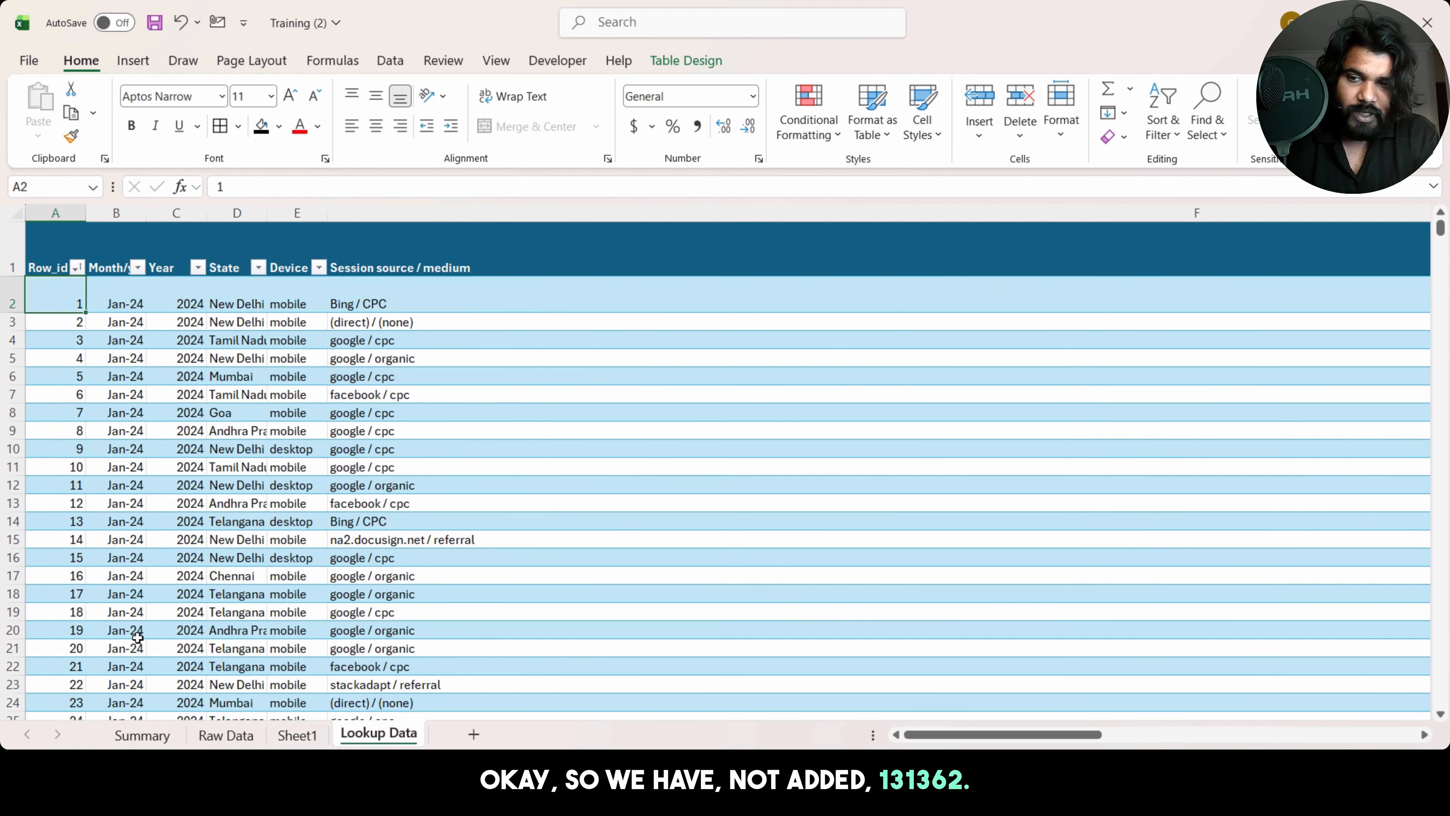
{"action": "left_click", "coordinate": [100, 609]}
{"action": "key", "text": "ctrl+Down"}
{"action": "key", "text": "Down"}
{"action": "key", "text": "Left"}
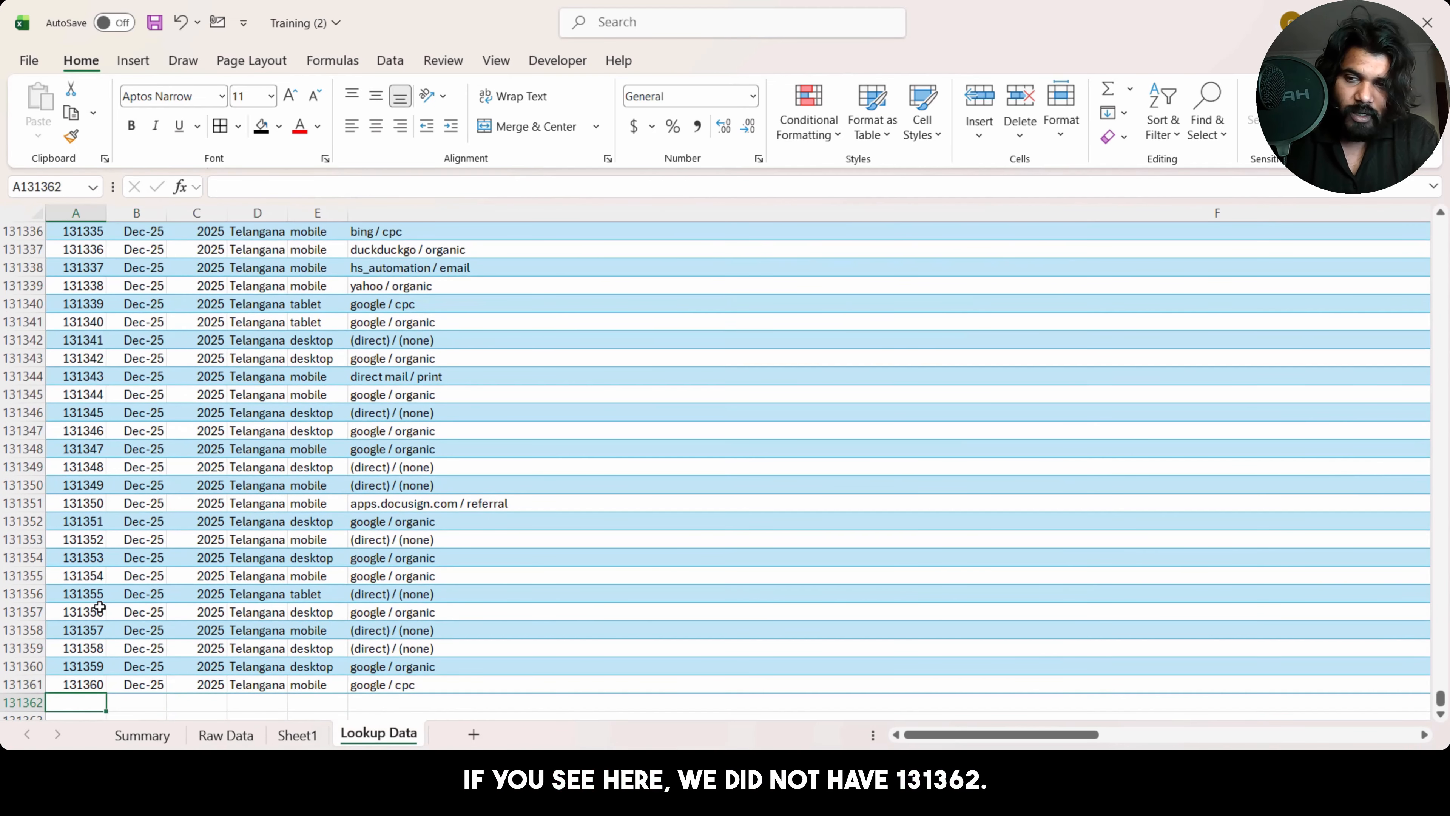
{"action": "key", "text": "Right"}
{"action": "key", "text": "Right"}
{"action": "key", "text": "Right"}
{"action": "key", "text": "Right"}
{"action": "key", "text": "Right"}
{"action": "key", "text": "Right"}
Step: Clear all values from the demonstration row 131362 at the end of the Sheet1 table
{"action": "left_click", "coordinate": [297, 735]}
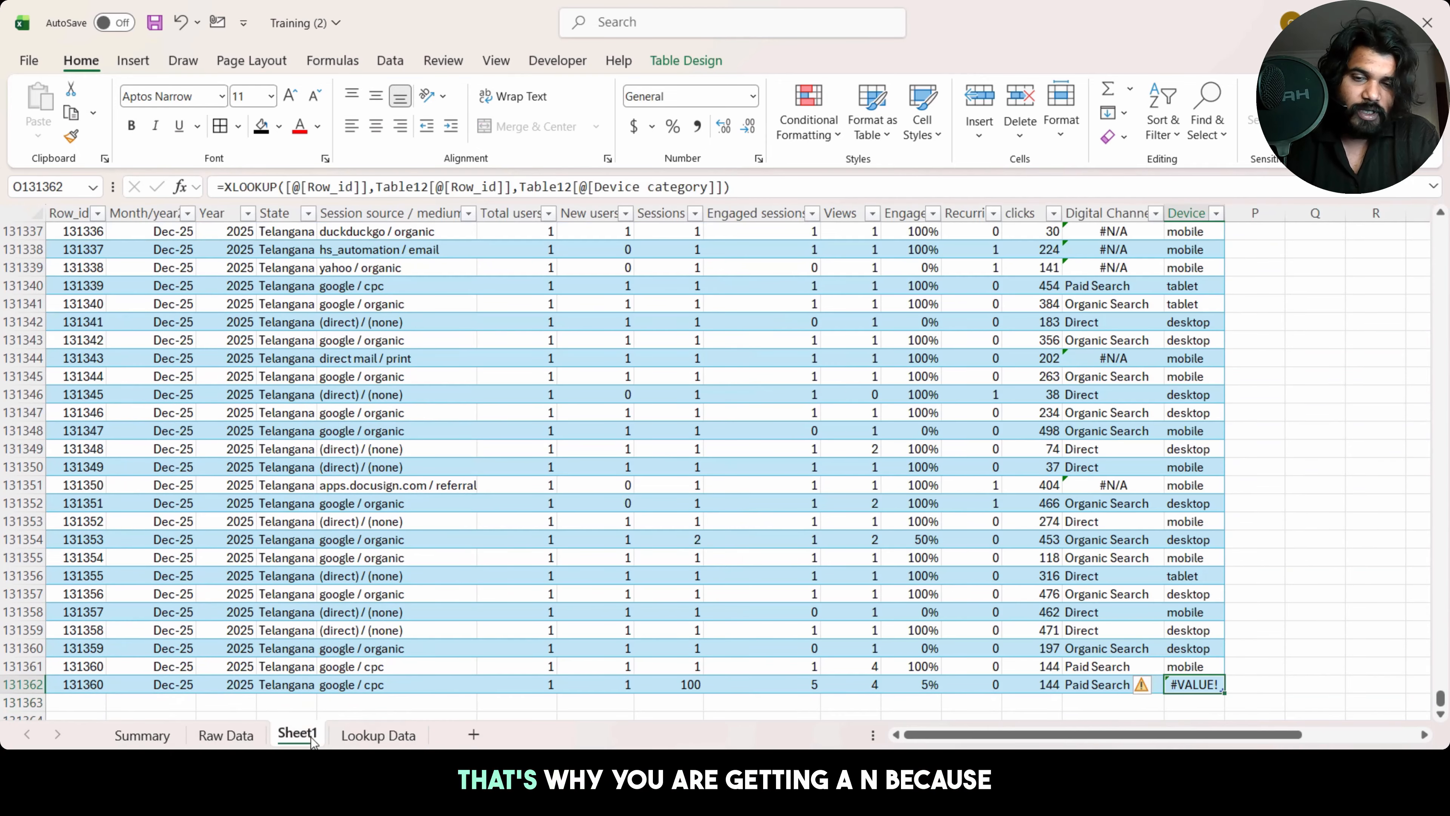
{"action": "left_click", "coordinate": [184, 685]}
{"action": "key", "text": "Left"}
{"action": "key", "text": "ctrl+shift+Right"}
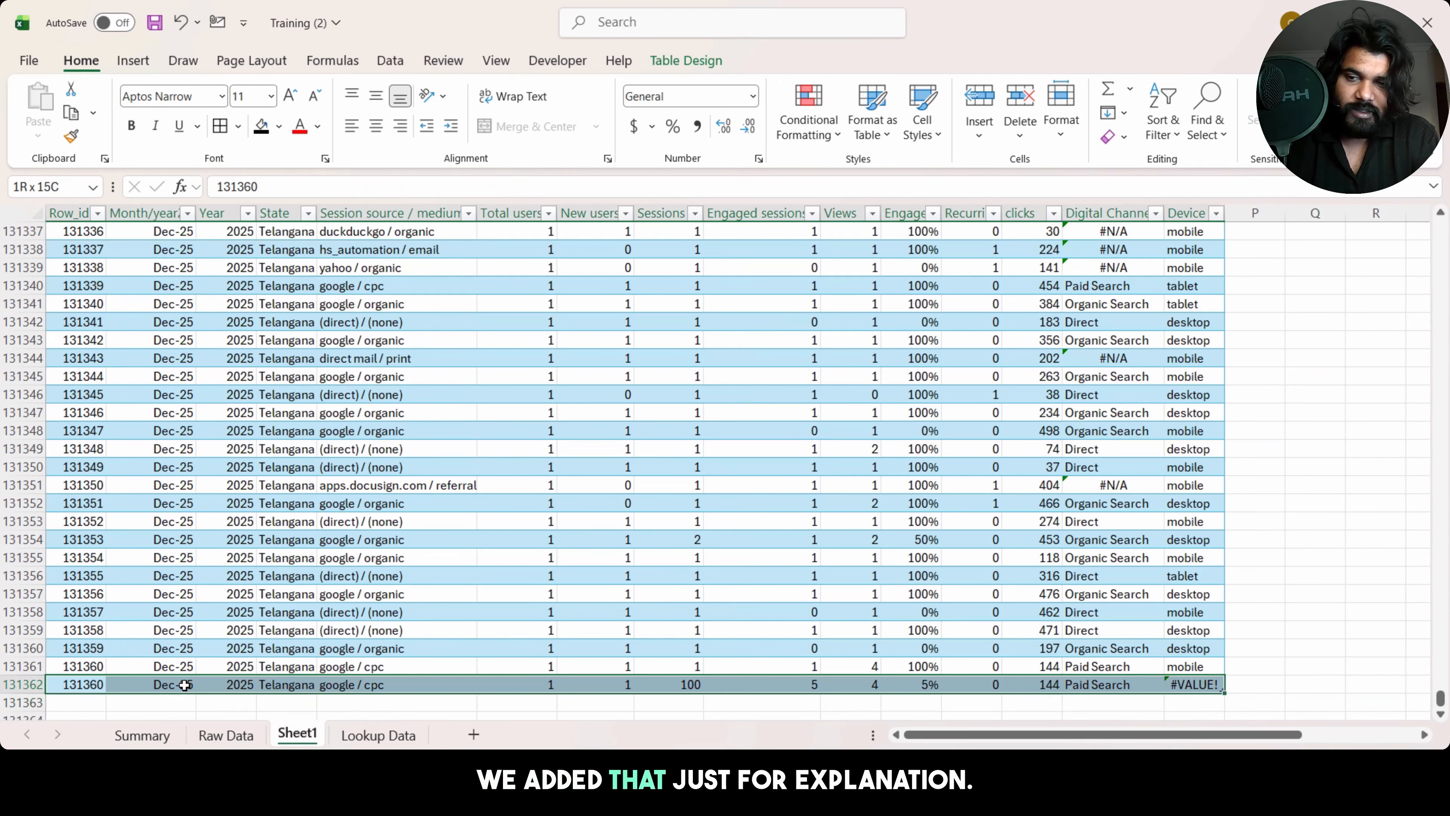
{"action": "key", "text": "Delete"}
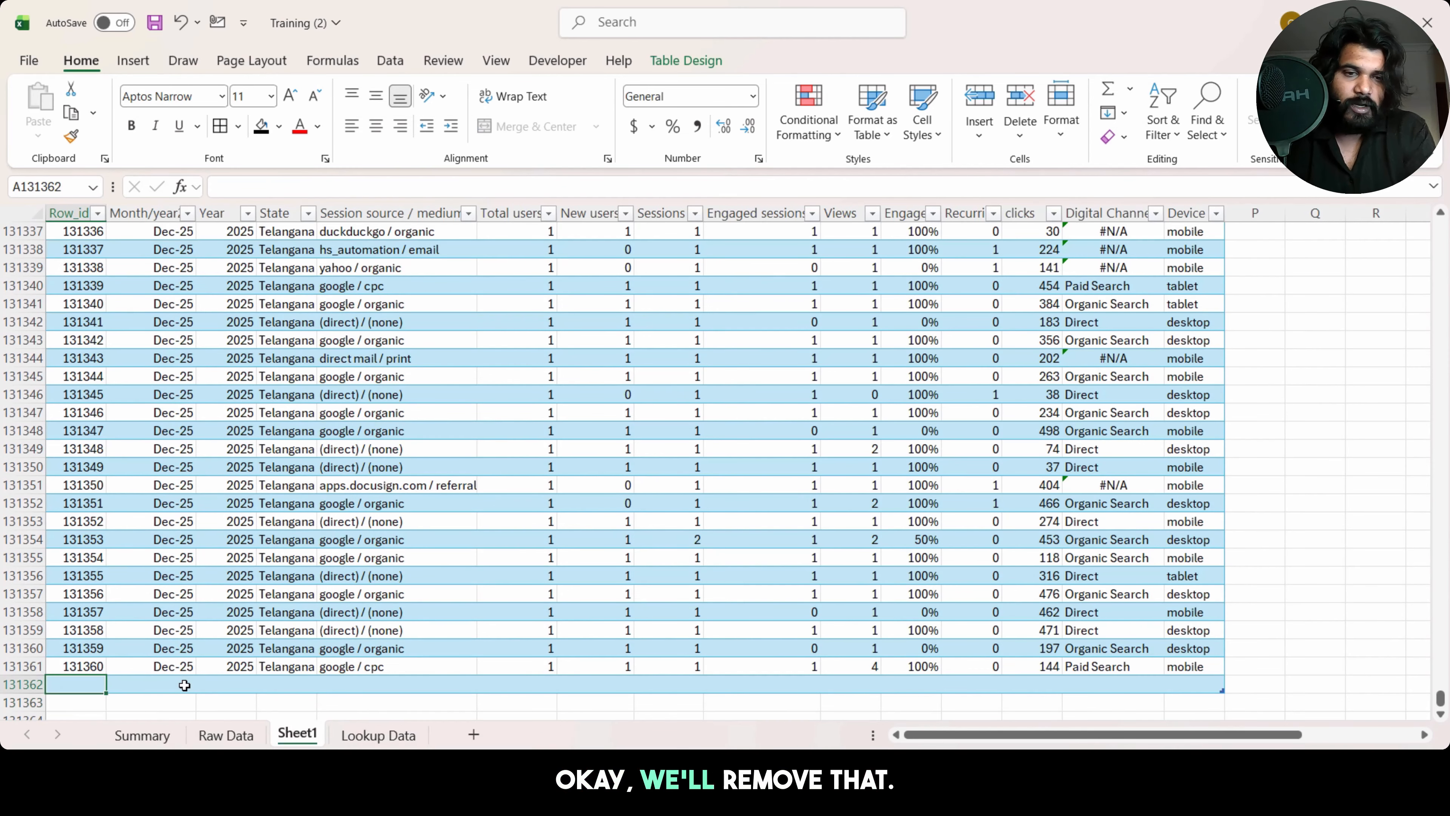
{"action": "key", "text": "Up"}
Step: Return to the start of the Sheet1 table and clear the "xlookup" note from cell Q2
{"action": "left_click", "coordinate": [378, 735]}
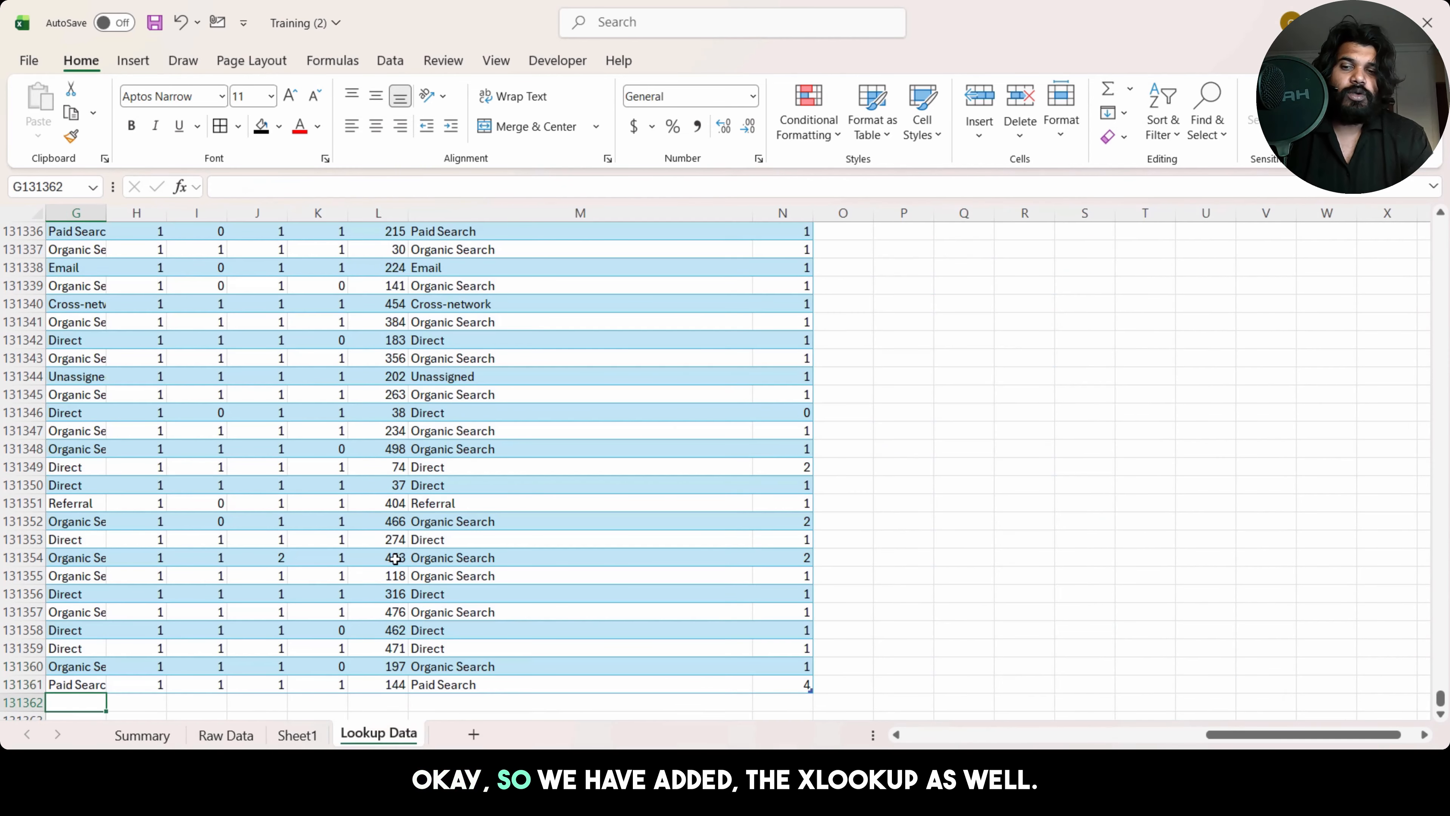
{"action": "left_click", "coordinate": [297, 735]}
{"action": "key", "text": "ctrl+Up"}
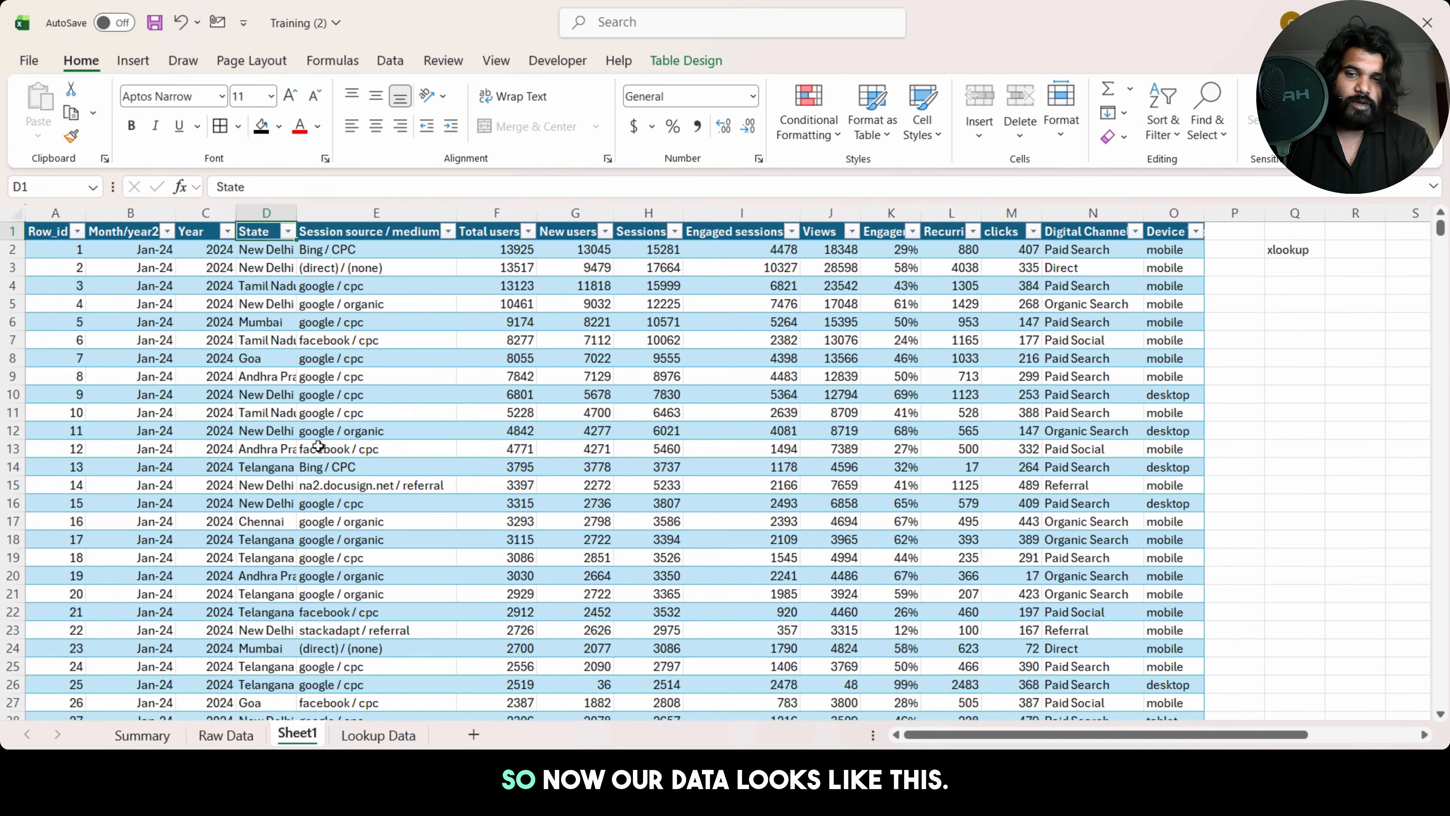
{"action": "key", "text": "Left"}
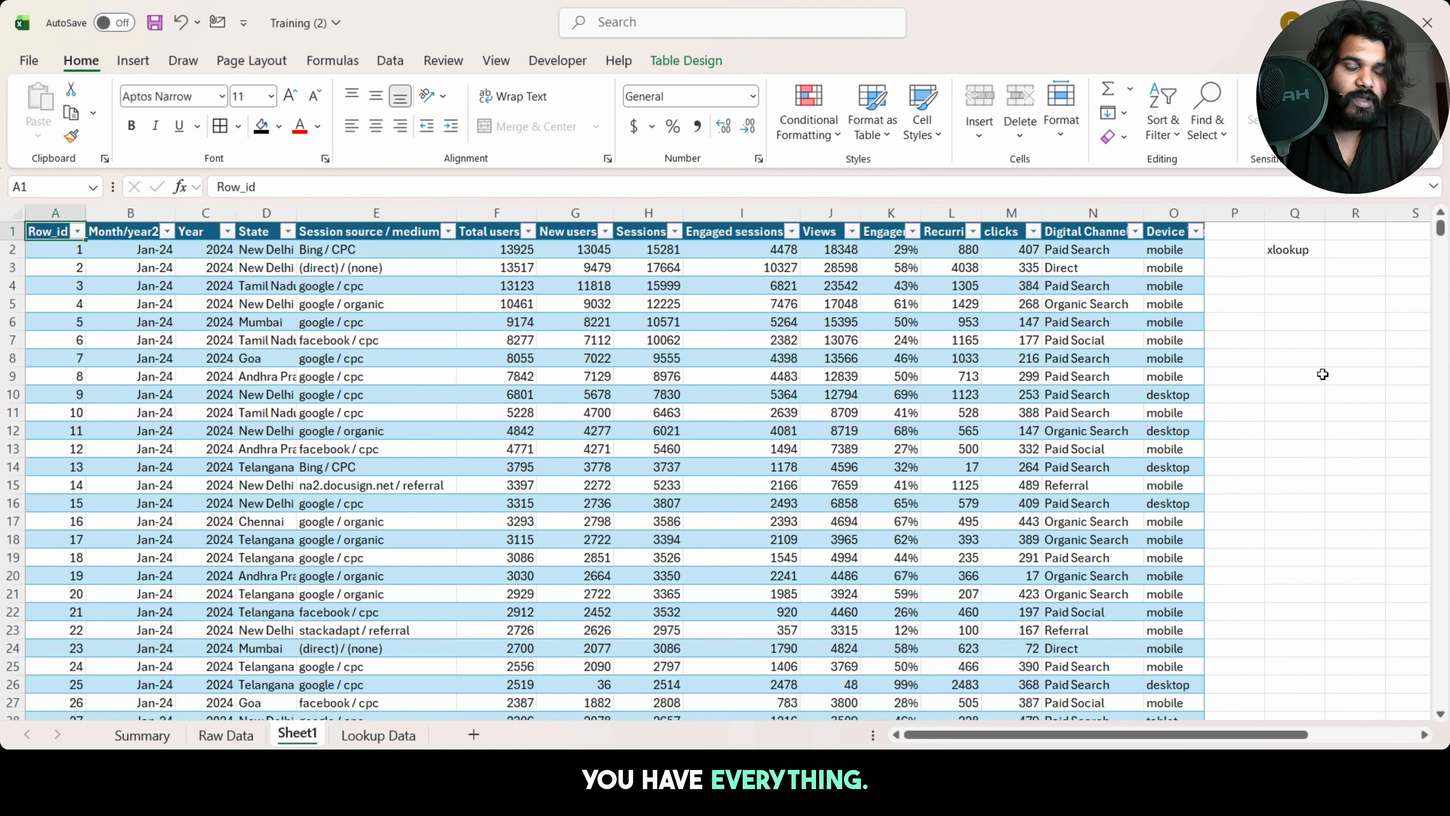
{"action": "left_click", "coordinate": [1293, 258]}
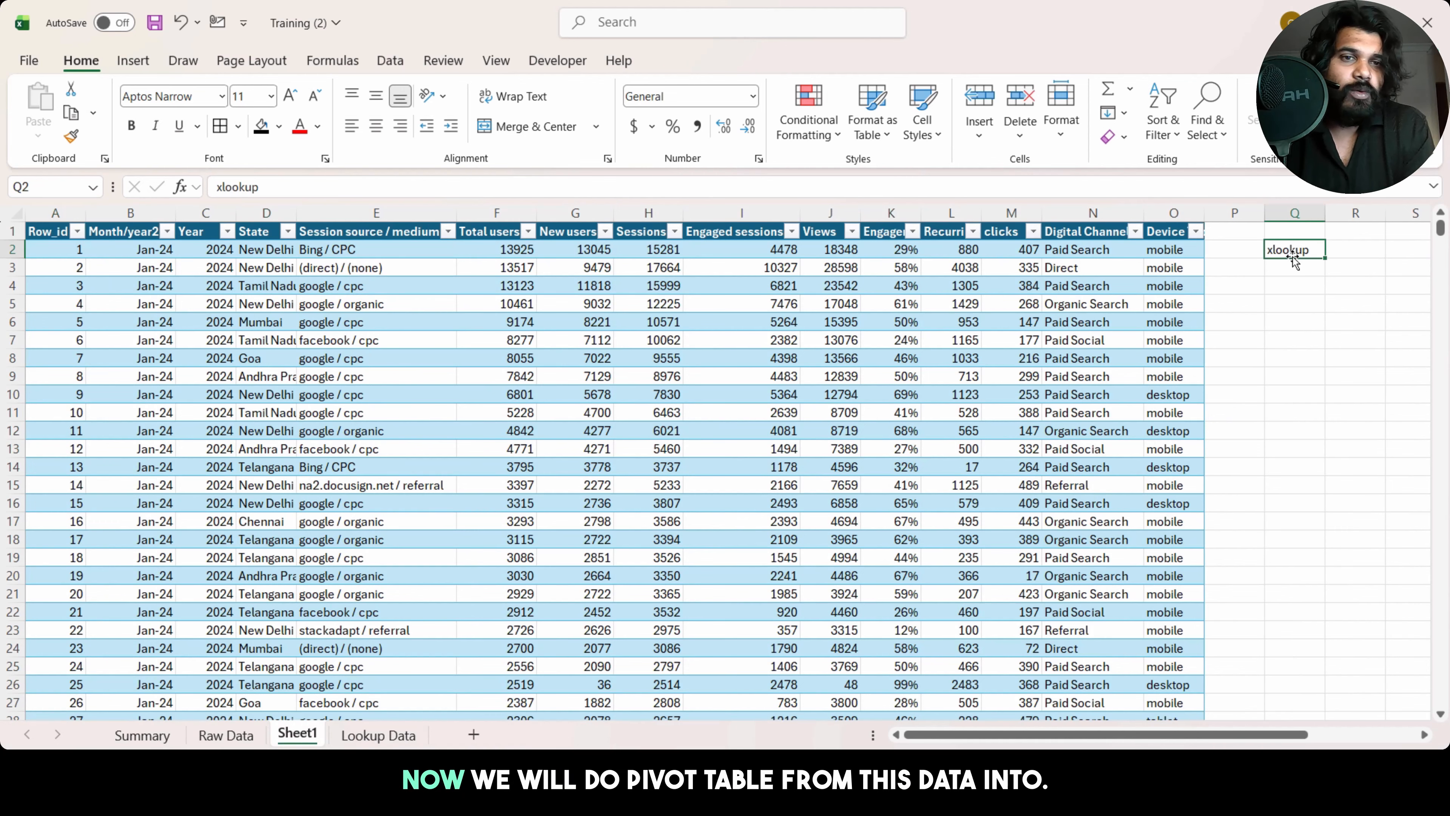
{"action": "key", "text": "Delete"}
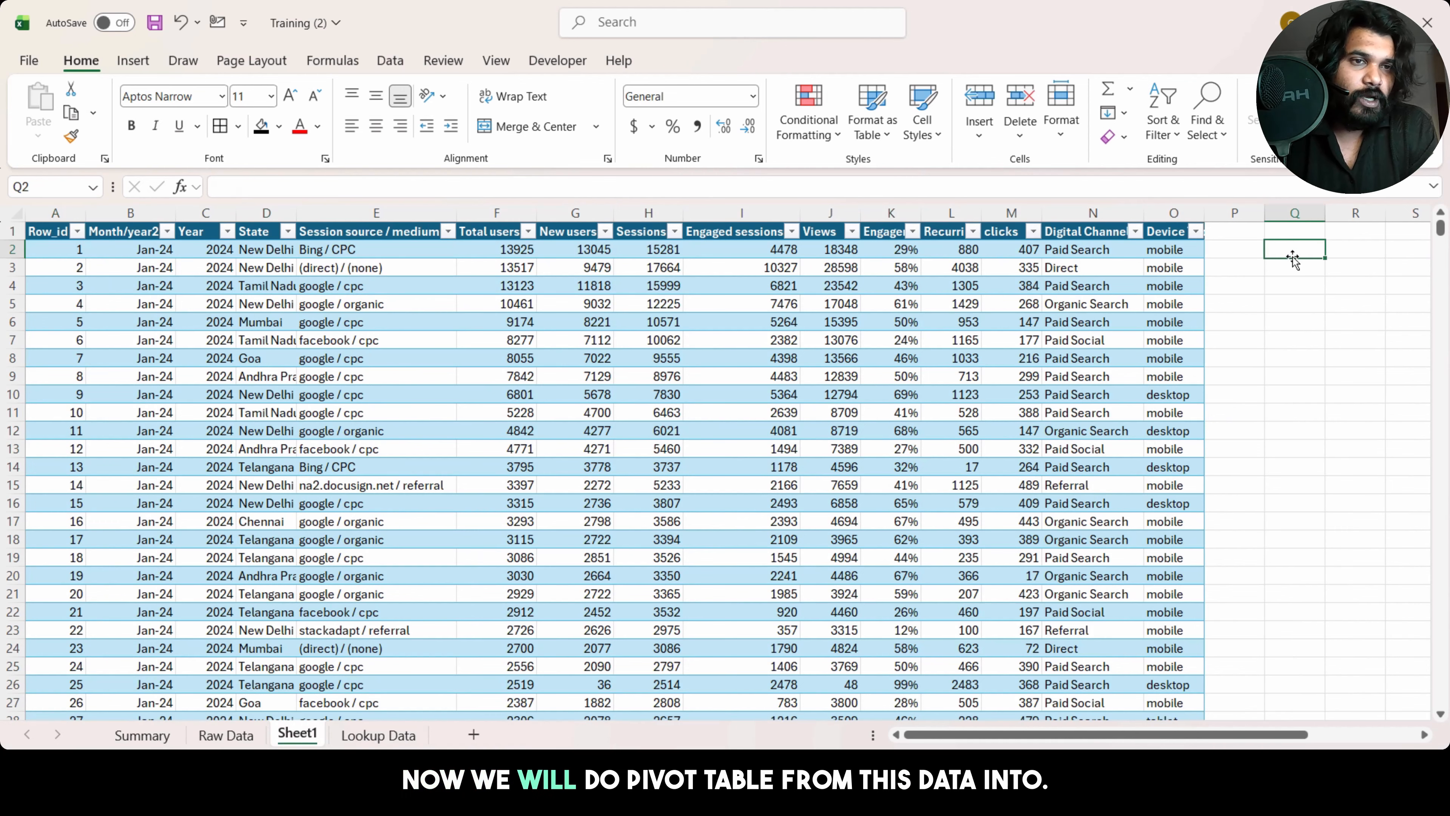
Step: Review the Overall, Channel Level Comparison and Device Level Comparison sections on the Summary sheet
{"action": "left_click", "coordinate": [141, 736]}
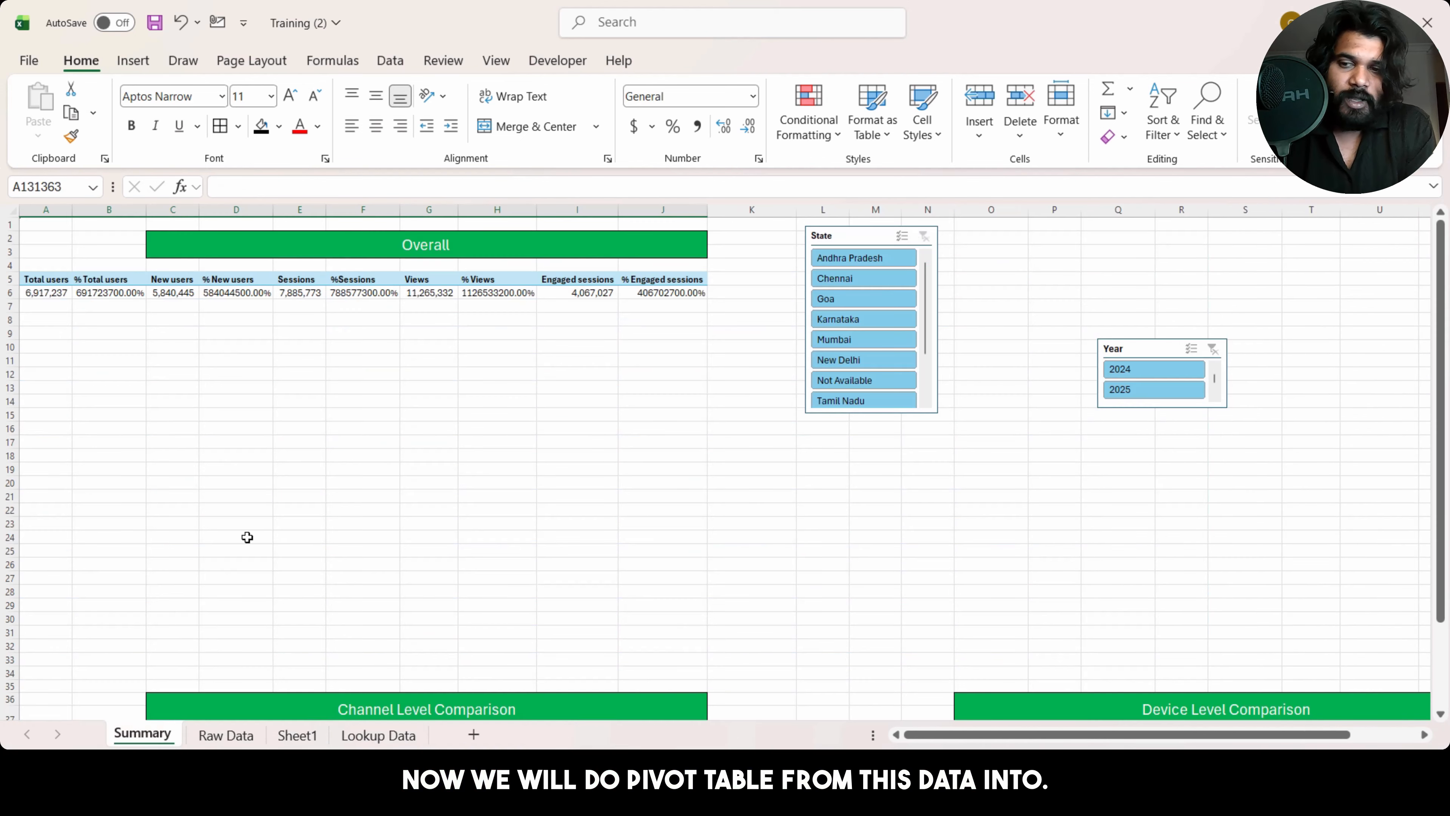
{"action": "key", "text": "ctrl+Home"}
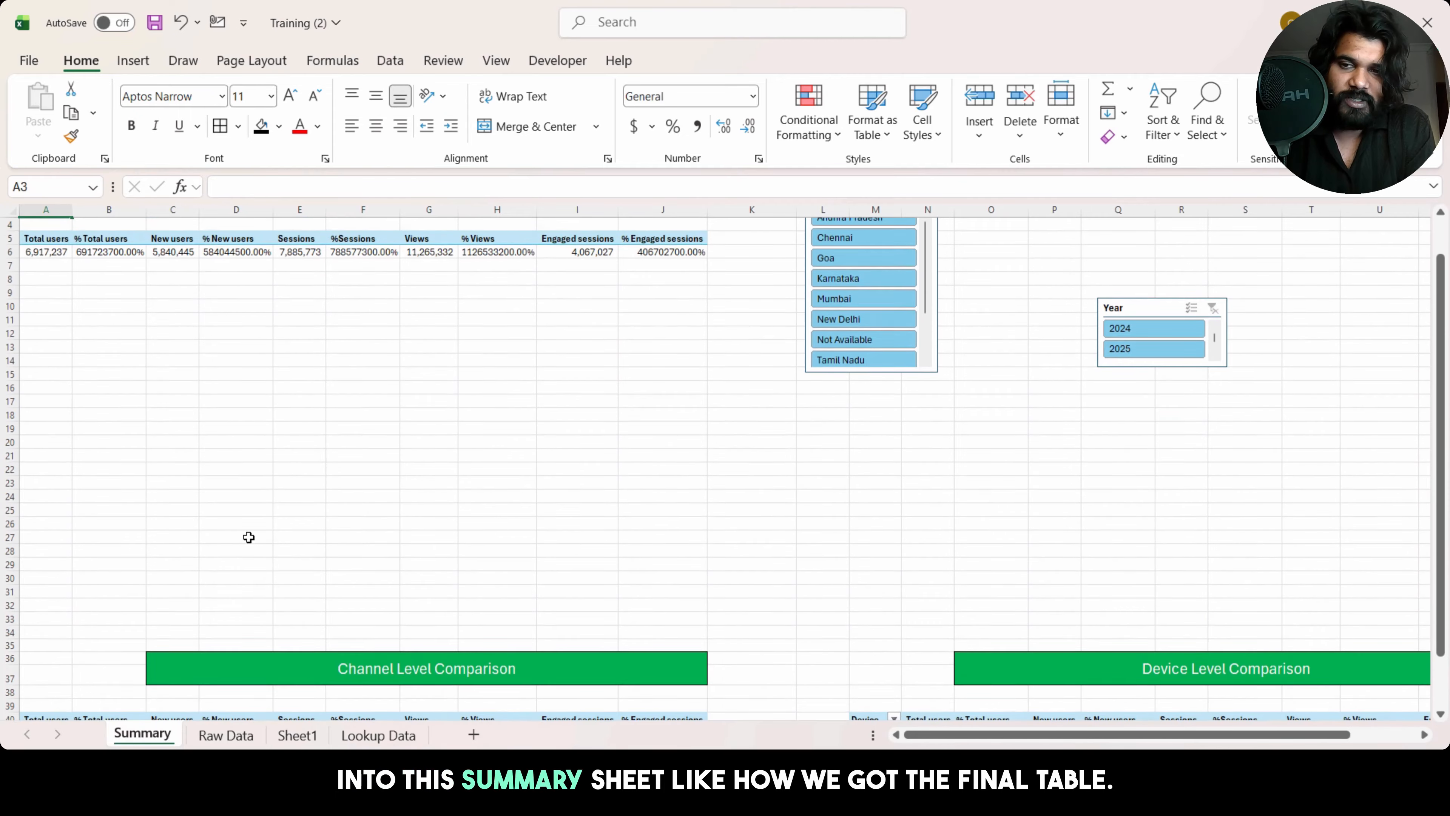
{"action": "key", "text": "Down"}
{"action": "key", "text": "Down"}
{"action": "key", "text": "Down"}
{"action": "key", "text": "Down"}
{"action": "key", "text": "Down"}
{"action": "key", "text": "Down"}
{"action": "key", "text": "Down"}
{"action": "key", "text": "Down"}
{"action": "key", "text": "Down"}
{"action": "key", "text": "Down"}
{"action": "key", "text": "Down"}
{"action": "key", "text": "Down"}
{"action": "key", "text": "Down"}
{"action": "key", "text": "Down"}
{"action": "key", "text": "Down"}
{"action": "key", "text": "Down"}
{"action": "key", "text": "Down"}
{"action": "key", "text": "Down"}
{"action": "key", "text": "Down"}
{"action": "key", "text": "Down"}
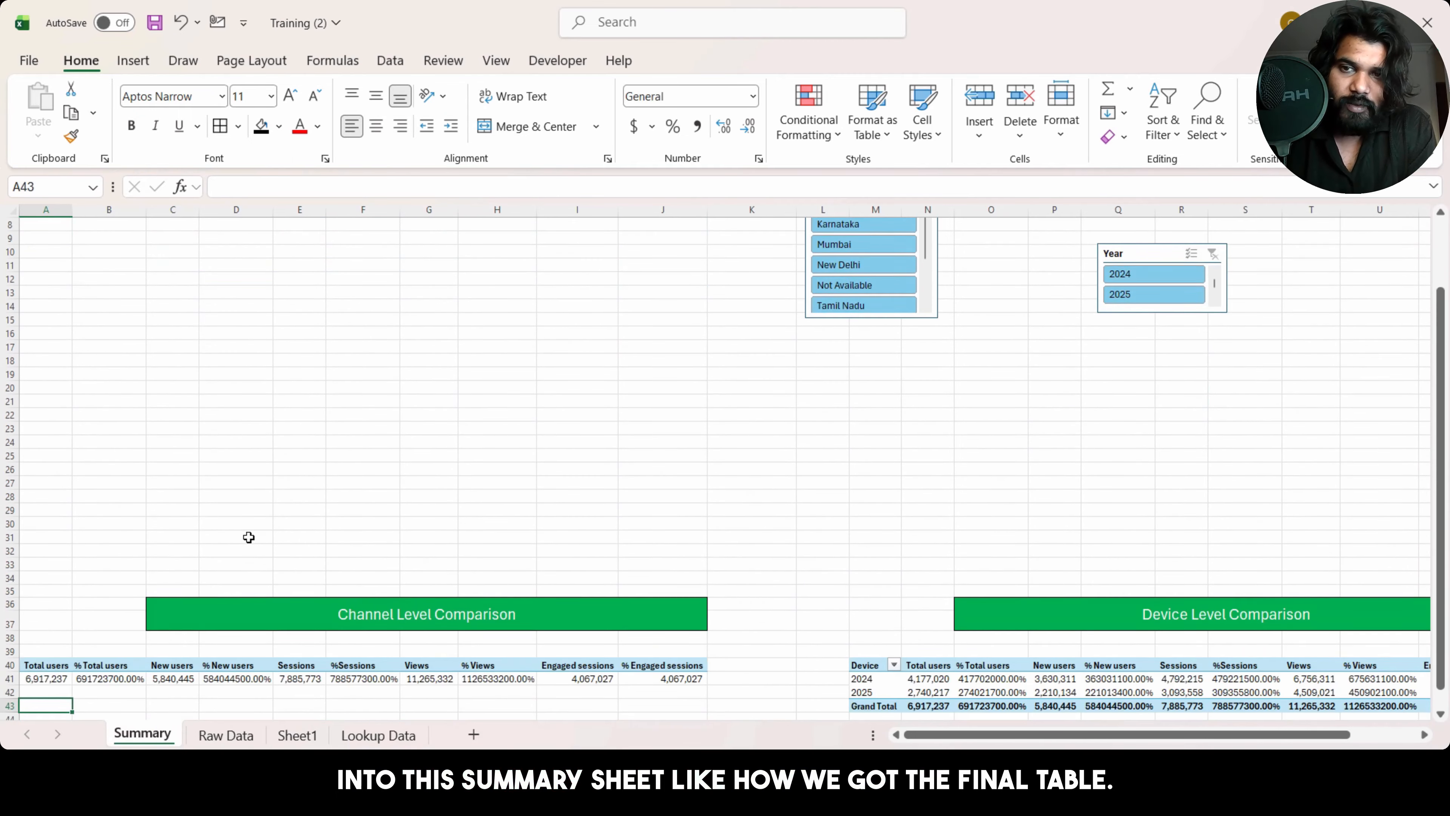
{"action": "key", "text": "Up"}
{"action": "key", "text": "Up"}
{"action": "key", "text": "Up"}
{"action": "key", "text": "Up"}
{"action": "key", "text": "Up"}
{"action": "key", "text": "Up"}
{"action": "key", "text": "Up"}
{"action": "key", "text": "Up"}
{"action": "key", "text": "Up"}
{"action": "key", "text": "Up"}
{"action": "key", "text": "Up"}
{"action": "key", "text": "Up"}
{"action": "key", "text": "Up"}
{"action": "key", "text": "Up"}
{"action": "key", "text": "Up"}
{"action": "key", "text": "Up"}
{"action": "key", "text": "Up"}
{"action": "key", "text": "Up"}
{"action": "key", "text": "Up"}
{"action": "key", "text": "Up"}
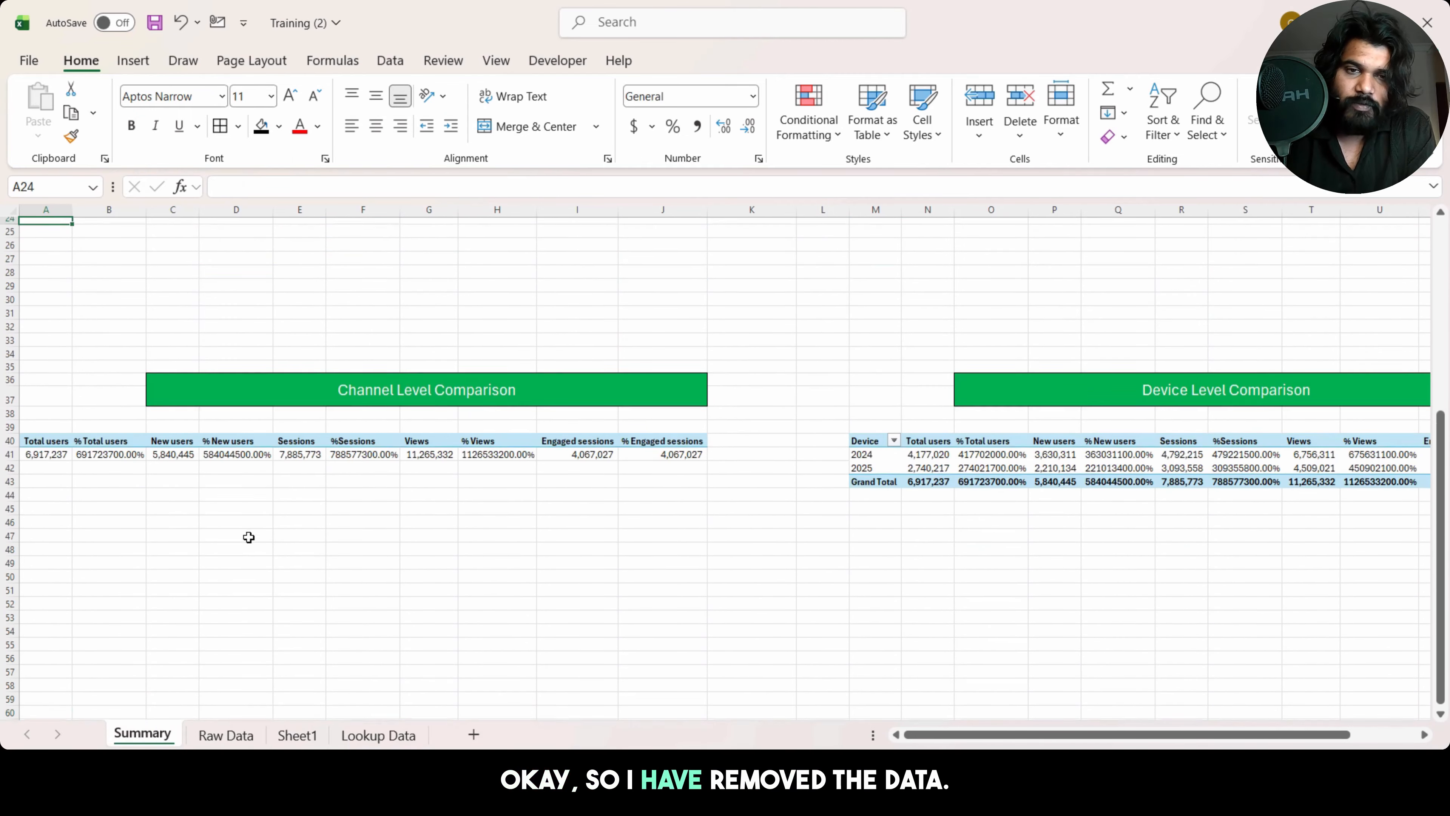
{"action": "key", "text": "Up"}
{"action": "key", "text": "Up"}
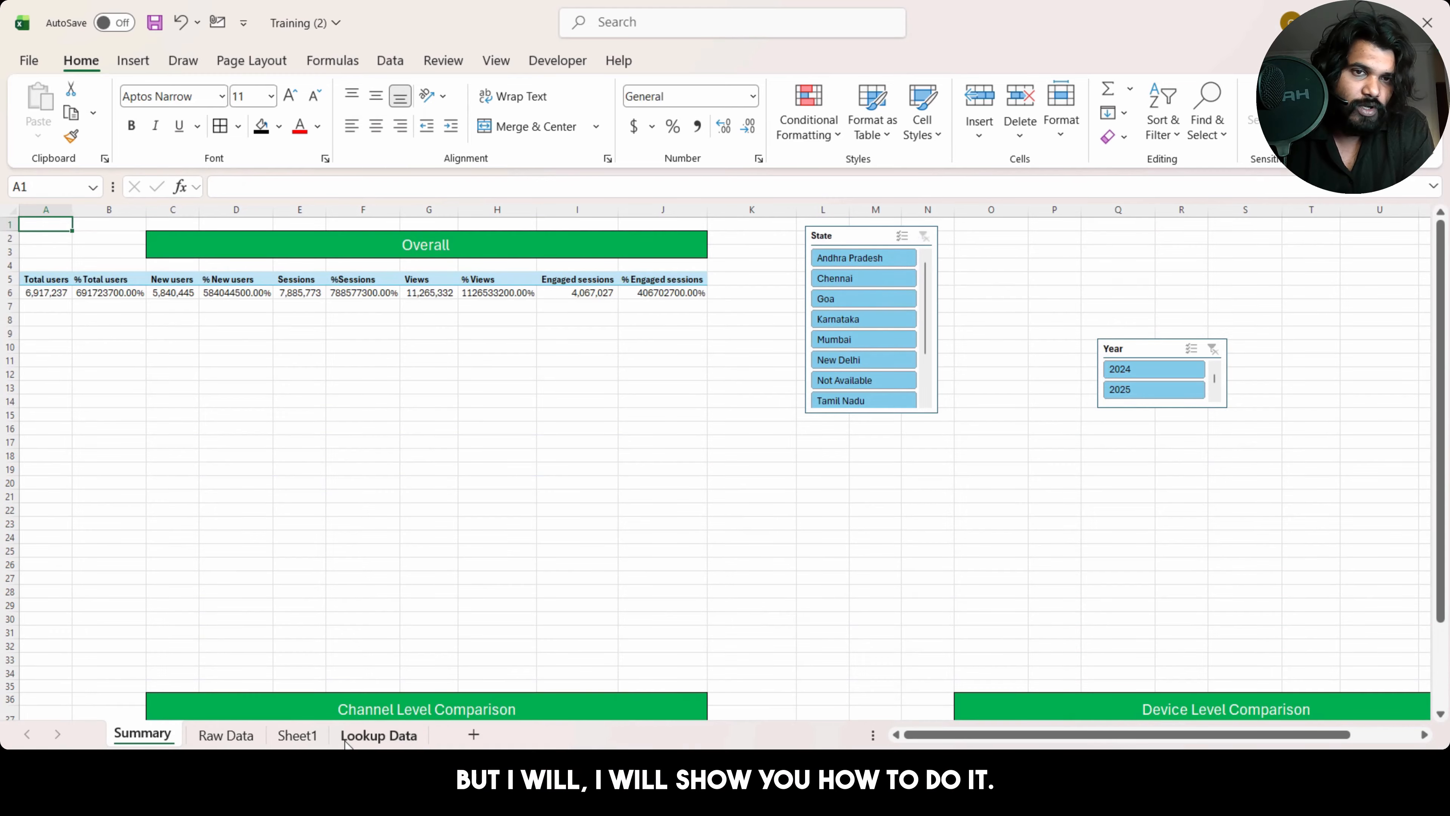
Step: Summarize the Sheet1 table, Table7, with a PivotTable placed on a new worksheet
{"action": "left_click", "coordinate": [297, 735]}
{"action": "left_click", "coordinate": [429, 425]}
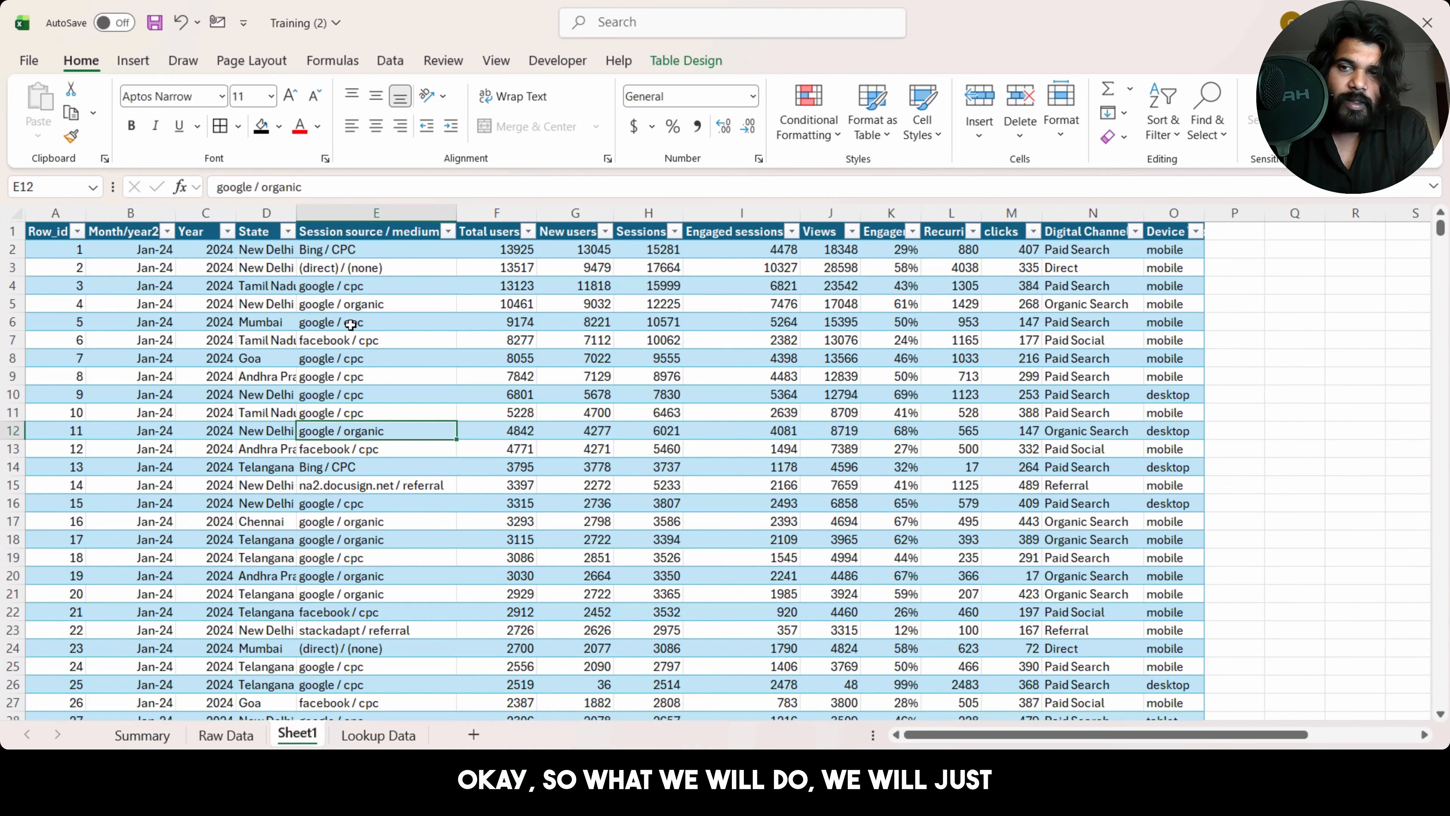
{"action": "left_click", "coordinate": [659, 61]}
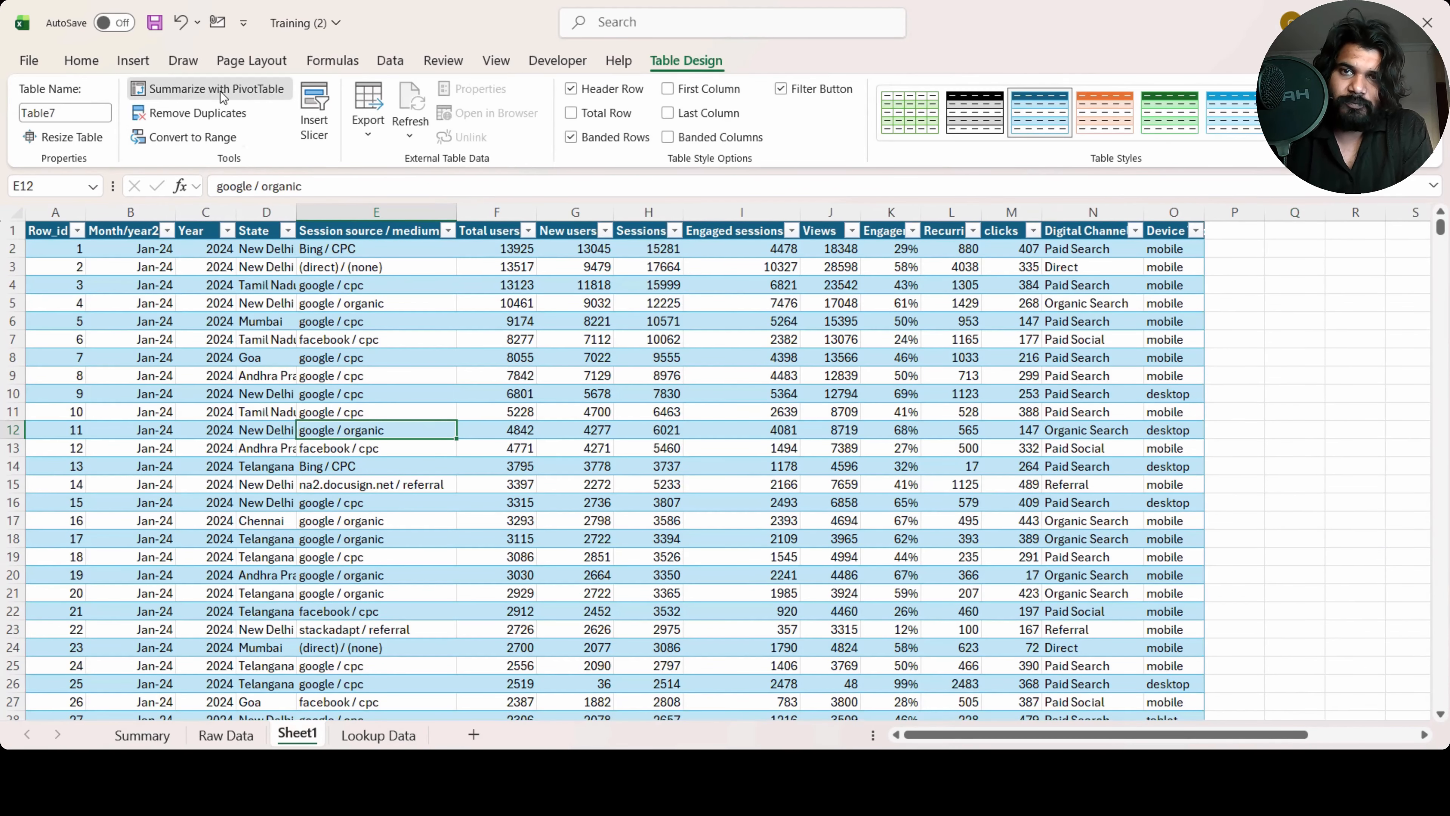
{"action": "left_click", "coordinate": [194, 88]}
{"action": "left_click", "coordinate": [847, 475]}
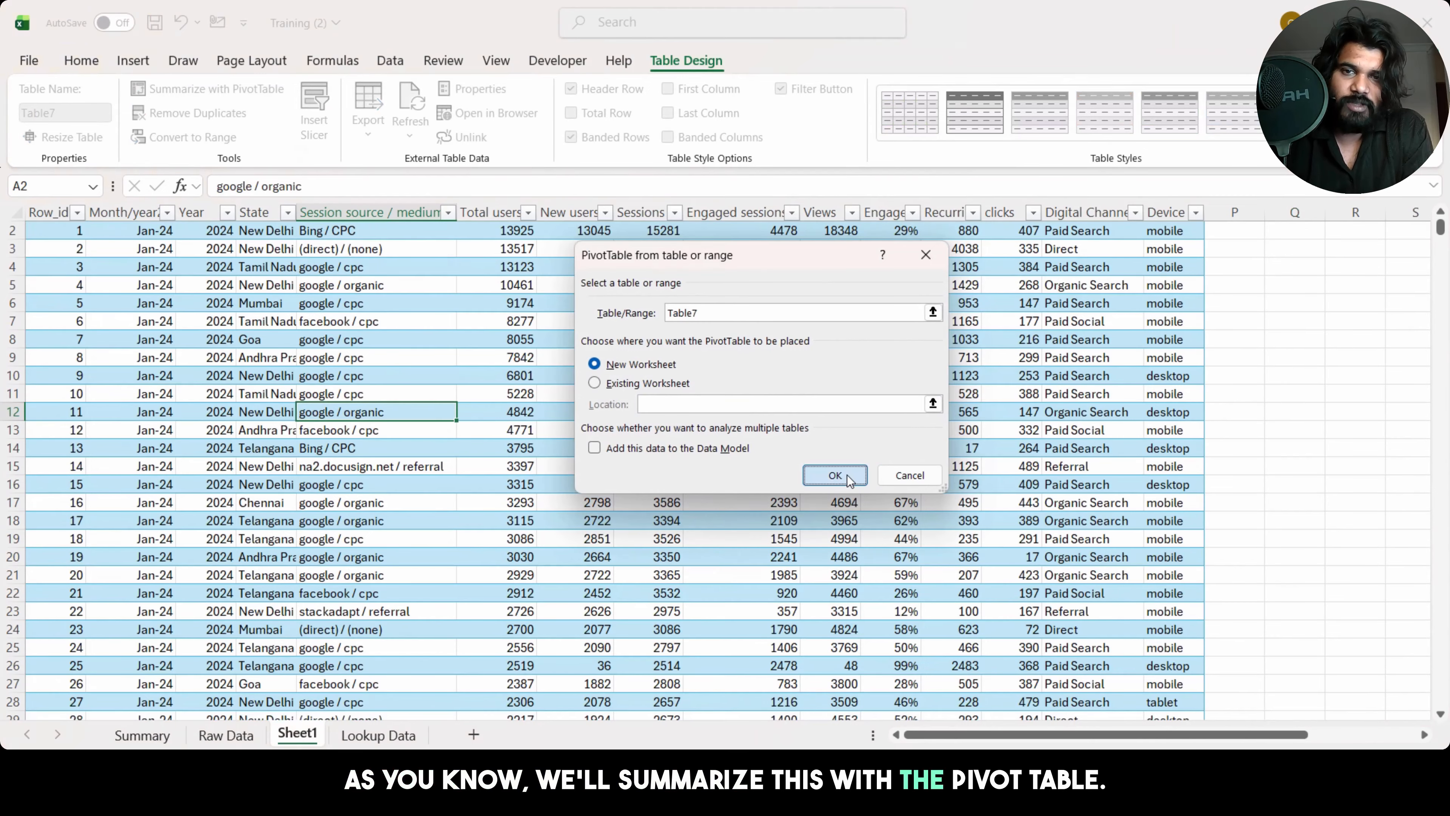
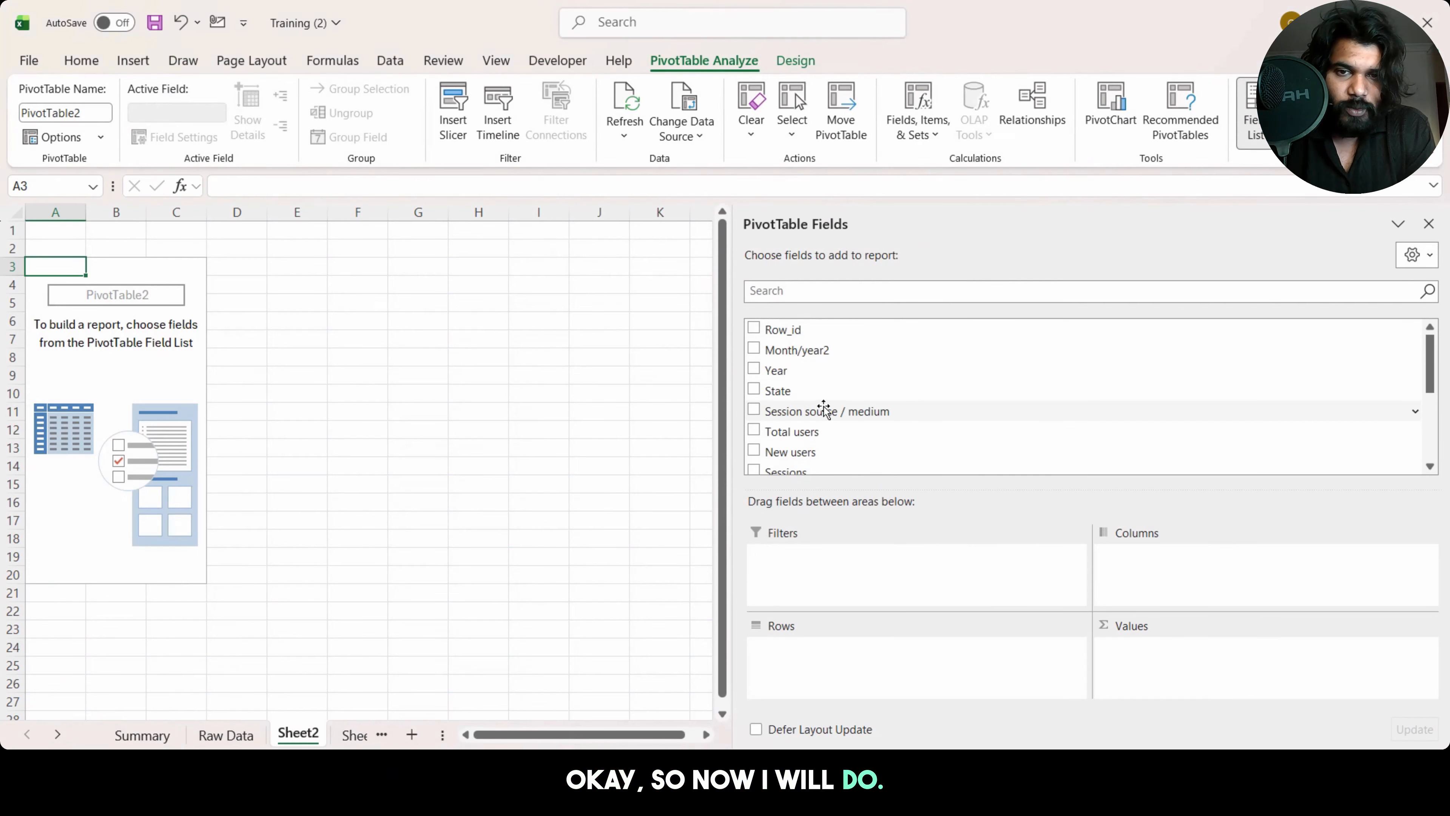
Step: Add Total users, New users, Sessions, Views and clicks to the PivotTable as summed values
{"action": "left_click", "coordinate": [826, 433]}
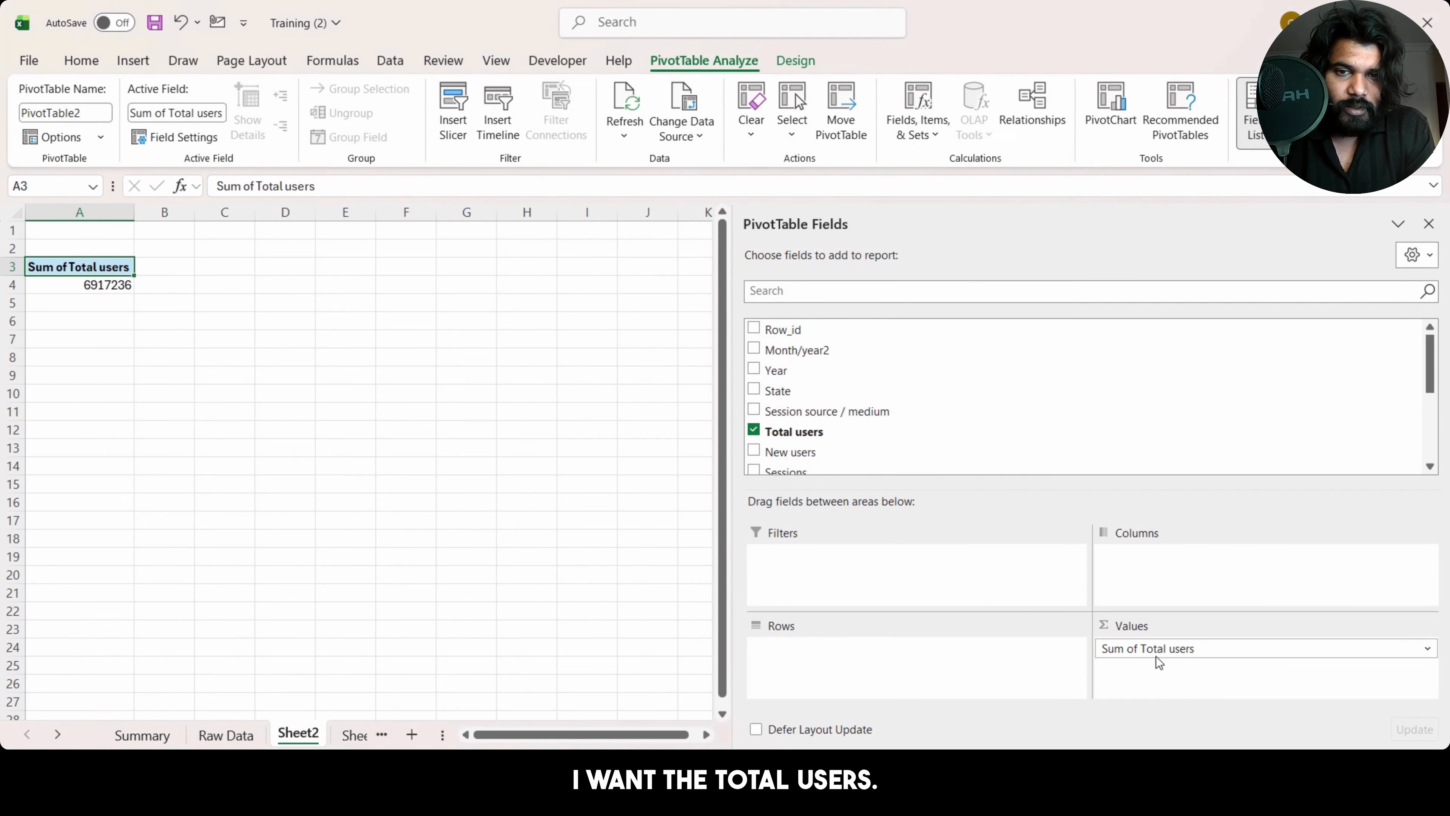
{"action": "left_click", "coordinate": [754, 450]}
{"action": "scroll", "coordinate": [833, 400], "scroll_direction": "down", "scroll_amount": 3}
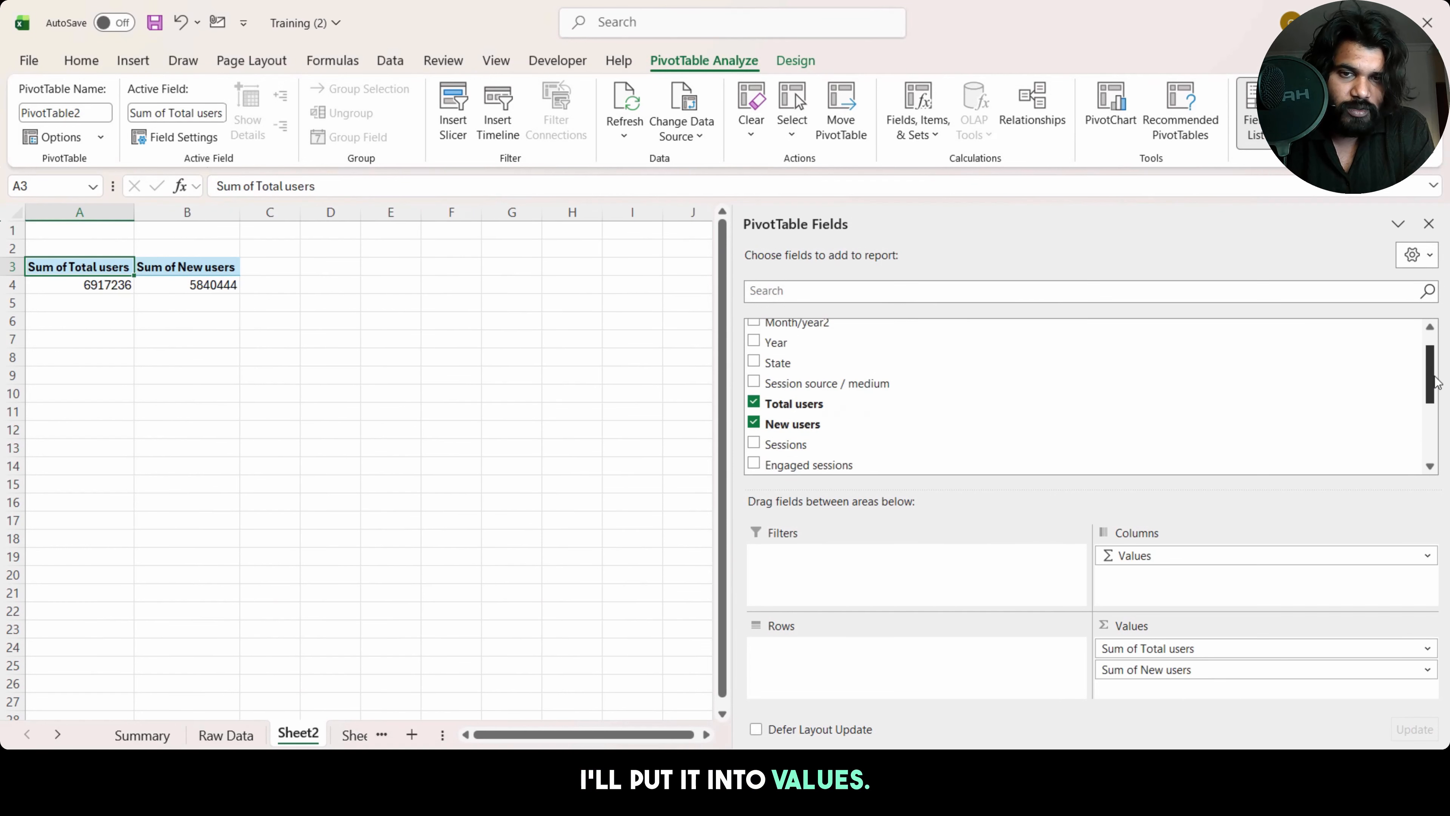
{"action": "left_click", "coordinate": [753, 379]}
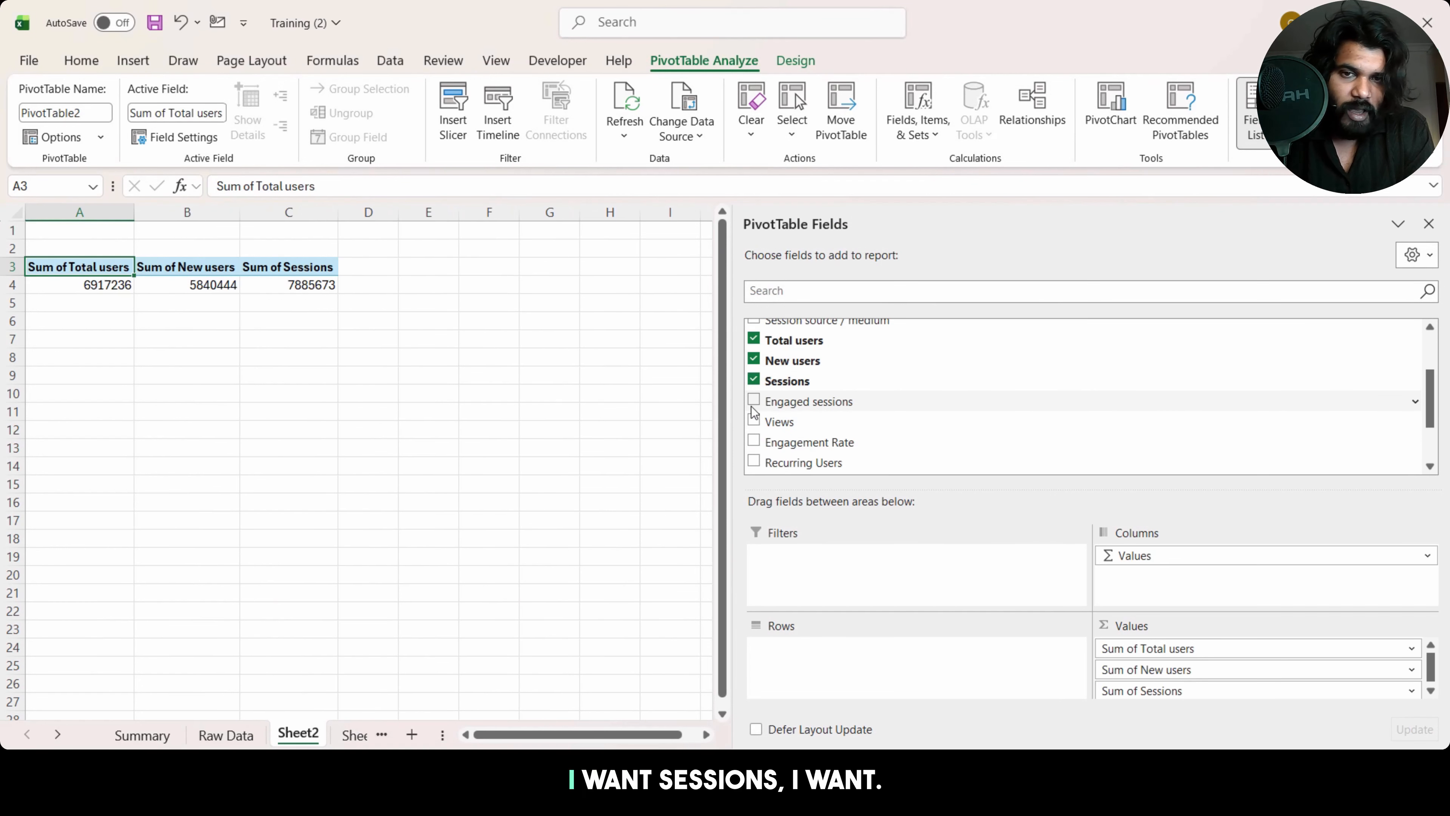
{"action": "left_click", "coordinate": [753, 421]}
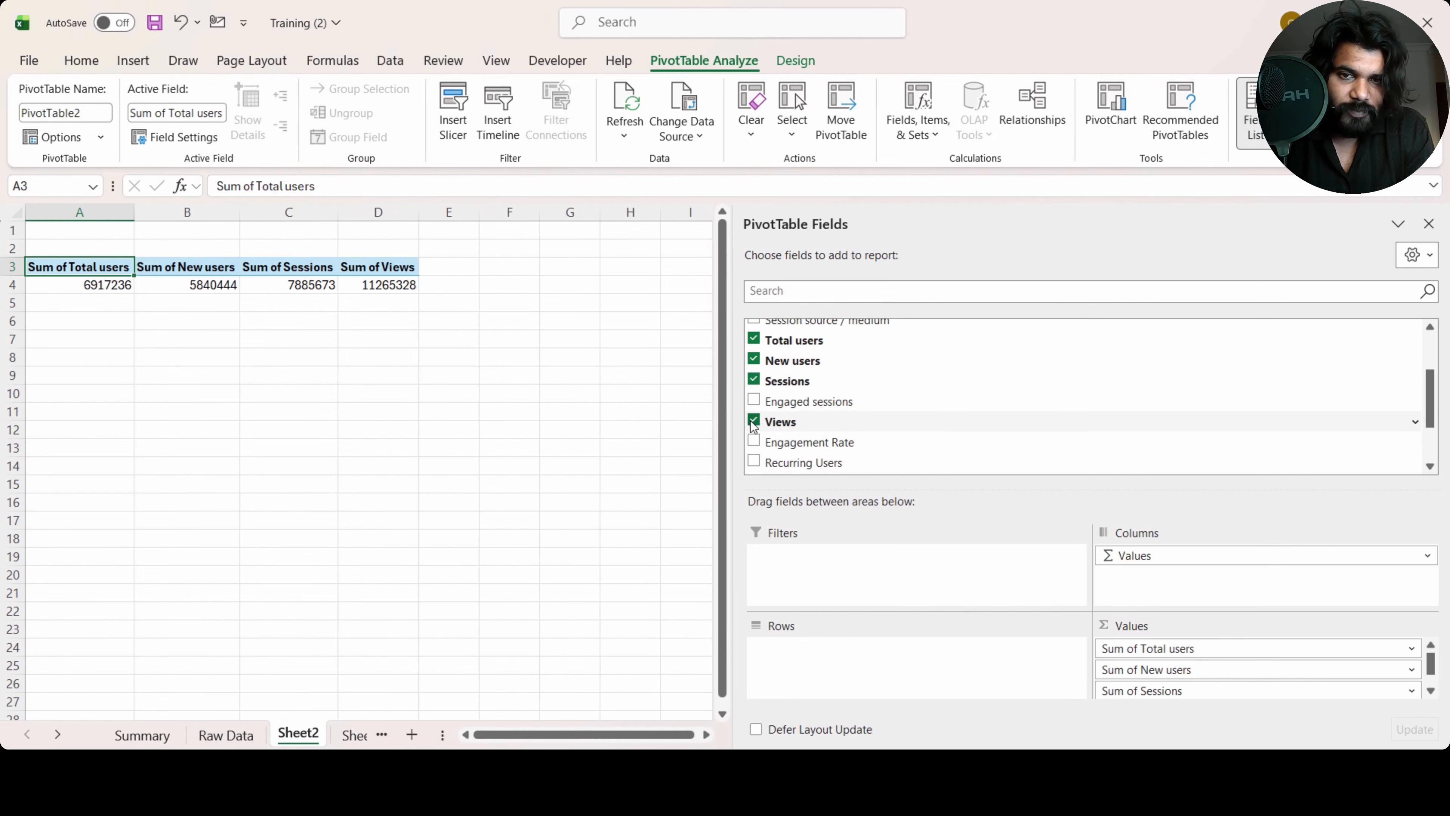
{"action": "left_click_drag", "start_coordinate": [1433, 405], "coordinate": [1435, 434]}
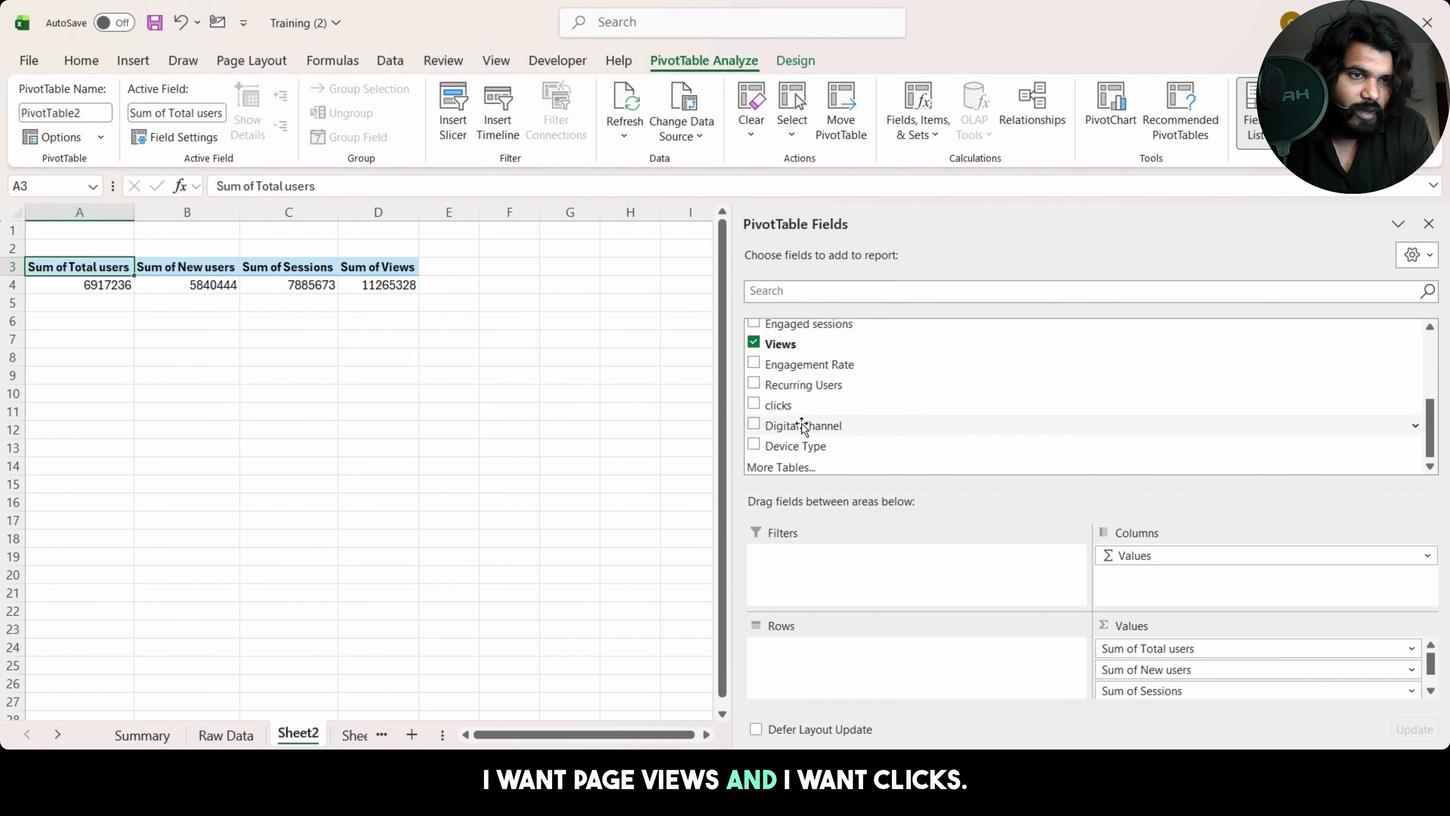
{"action": "left_click", "coordinate": [754, 403]}
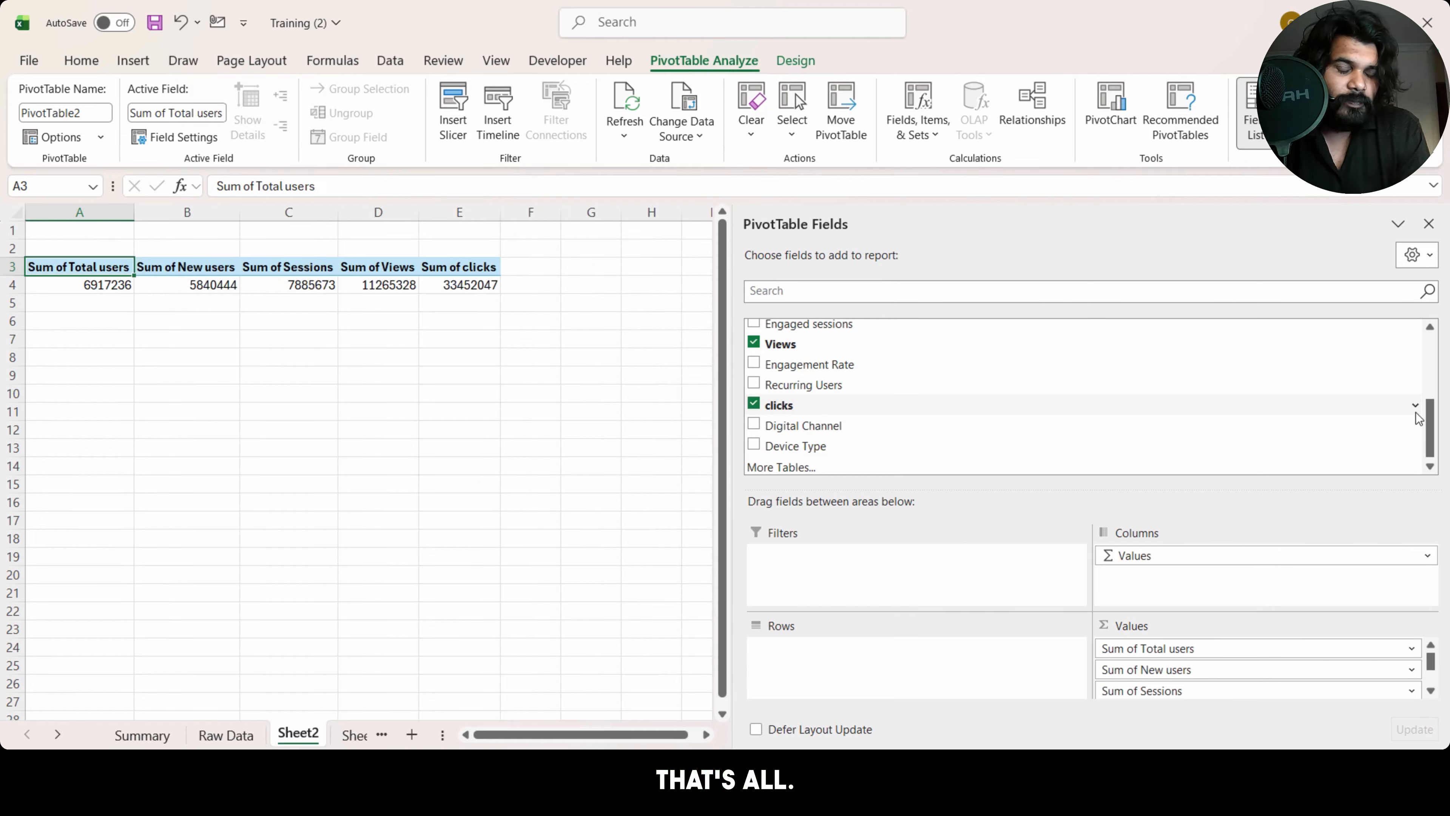
Step: Add the Month/year2 field to the PivotTable's rows and look through its date groupings
{"action": "scroll", "coordinate": [804, 422], "scroll_direction": "up", "scroll_amount": 3}
{"action": "left_click_drag", "start_coordinate": [810, 354], "coordinate": [840, 662]}
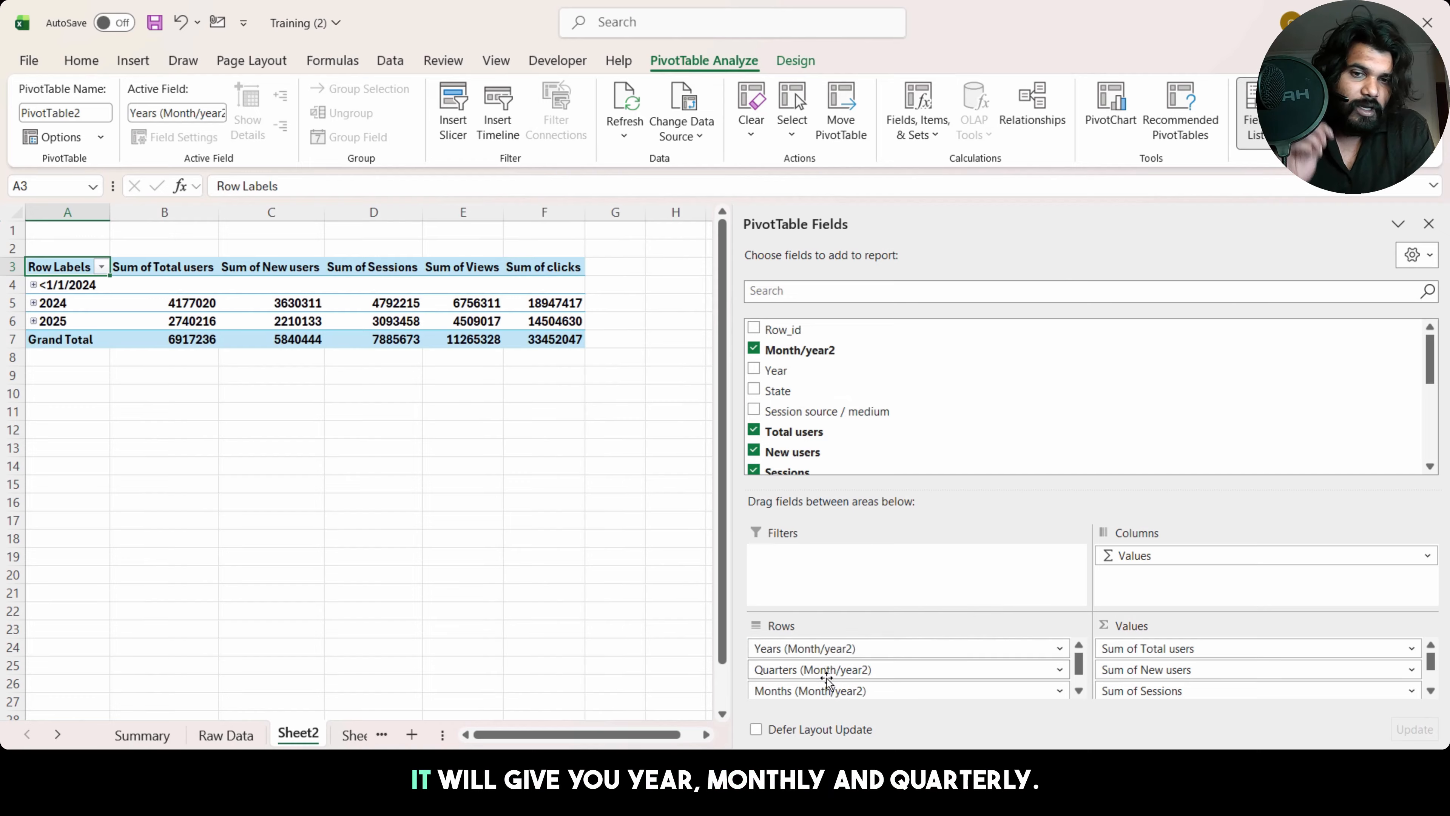
{"action": "left_click_drag", "start_coordinate": [1076, 663], "coordinate": [1082, 701]}
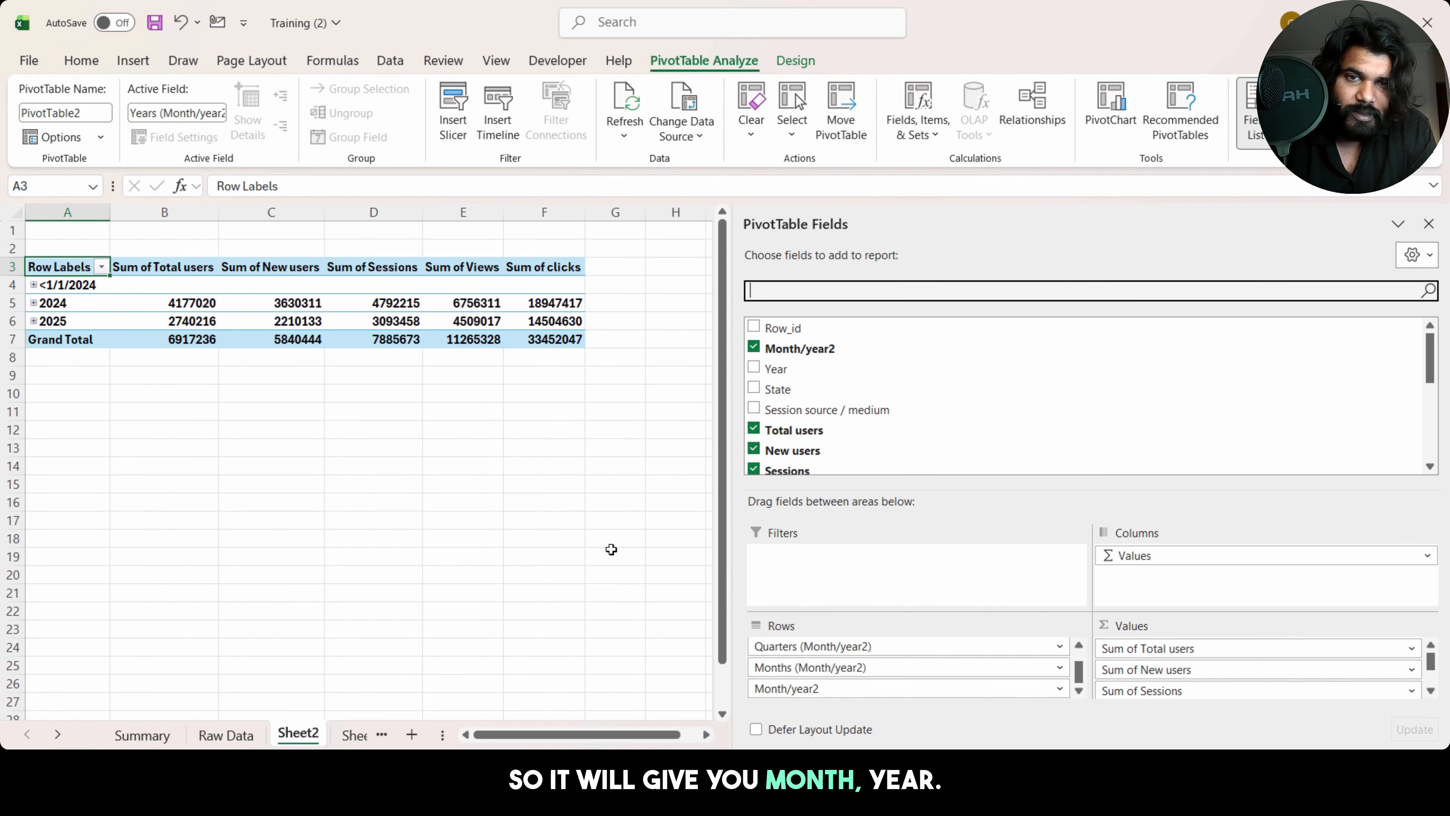
Step: Delete the empty row 131362 at the end of the Sheet1 table
{"action": "left_click", "coordinate": [352, 740]}
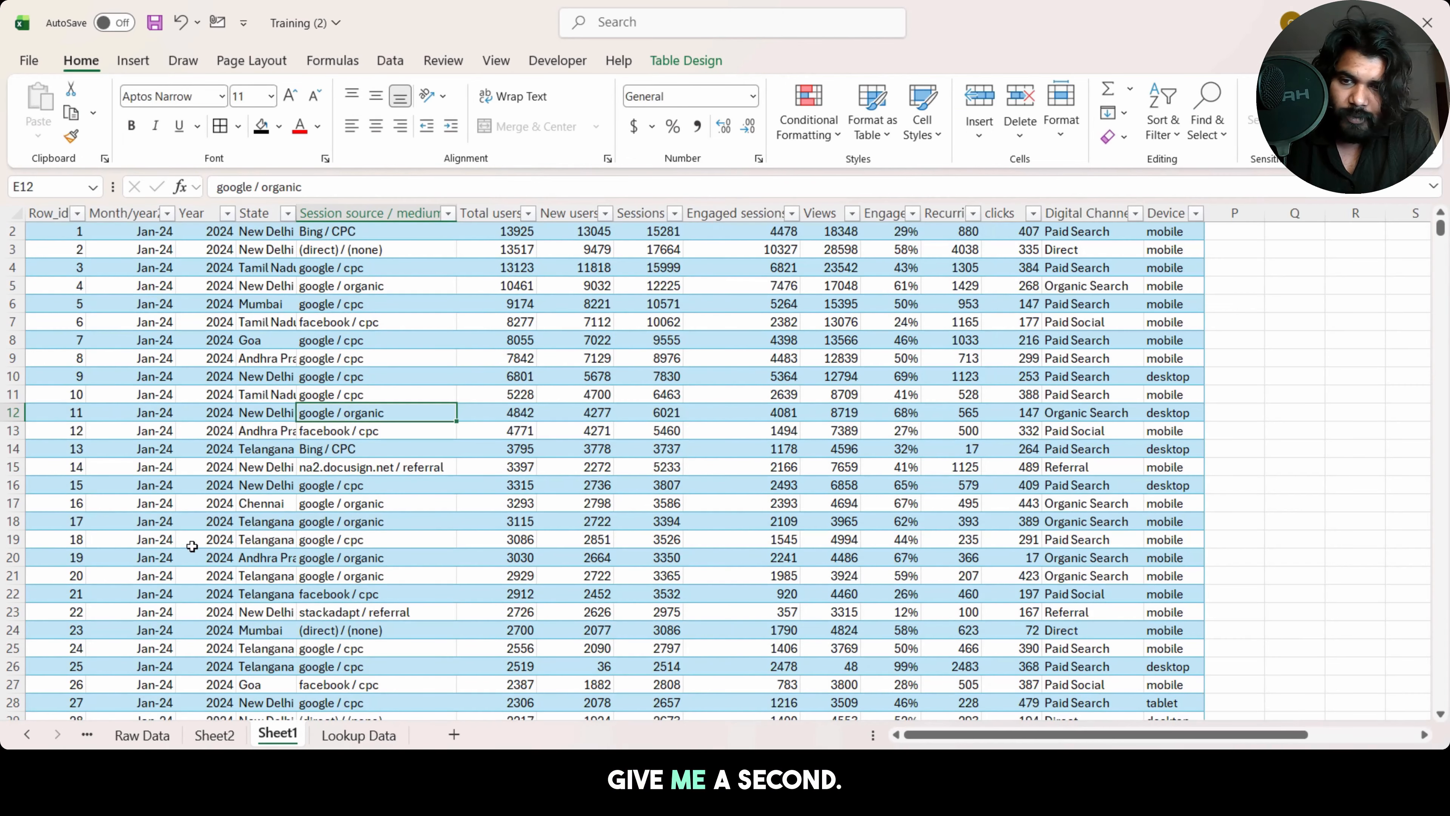
{"action": "left_click", "coordinate": [192, 546]}
{"action": "key", "text": "ctrl+Down"}
{"action": "key", "text": "ctrl+Down"}
{"action": "key", "text": "Left"}
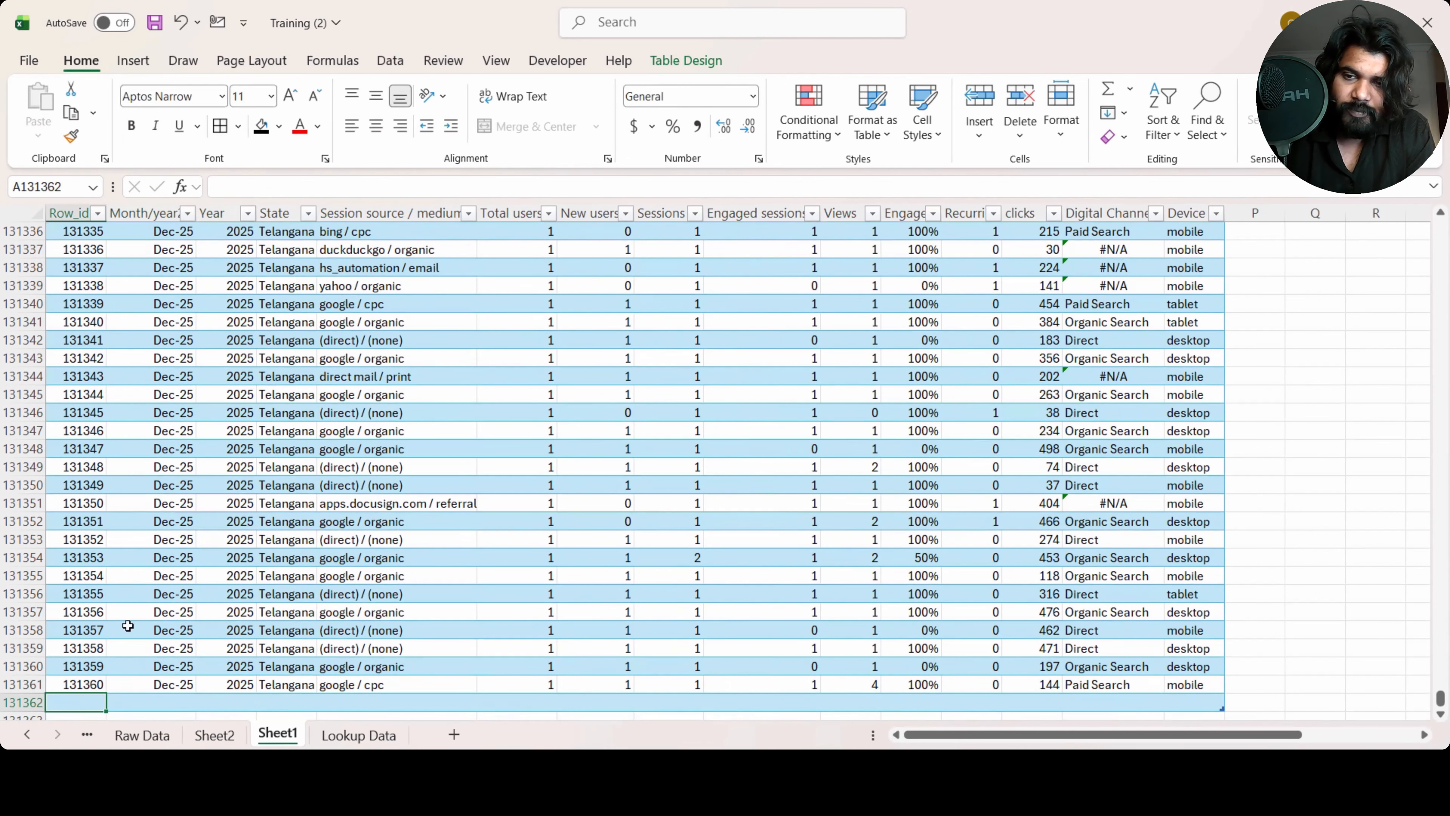
{"action": "right_click", "coordinate": [19, 702]}
{"action": "left_click", "coordinate": [85, 552]}
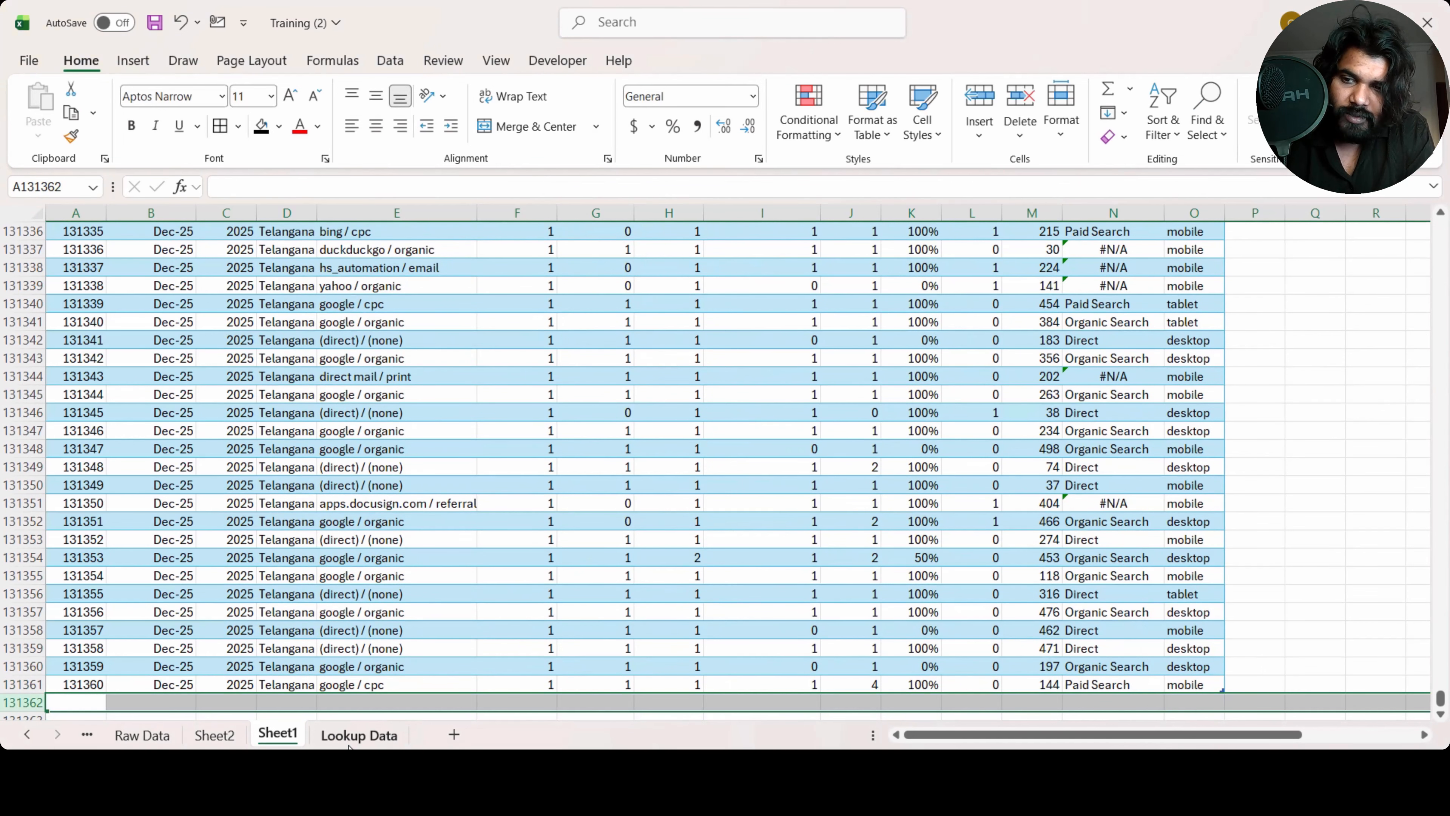
Step: Refresh all the workbook's data and check the date rows of the PivotTable on Sheet2
{"action": "left_click", "coordinate": [390, 62]}
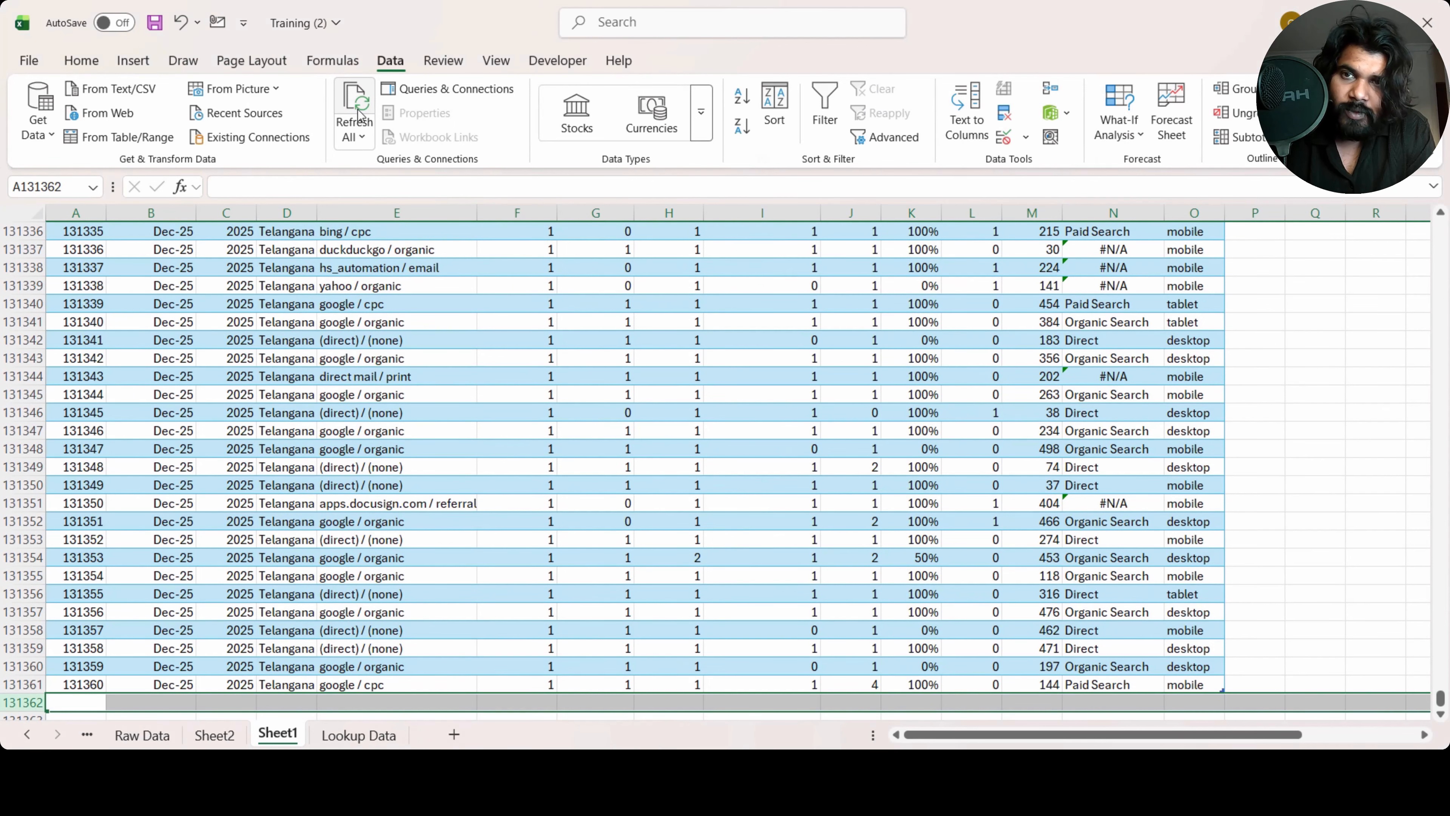
{"action": "left_click", "coordinate": [214, 735]}
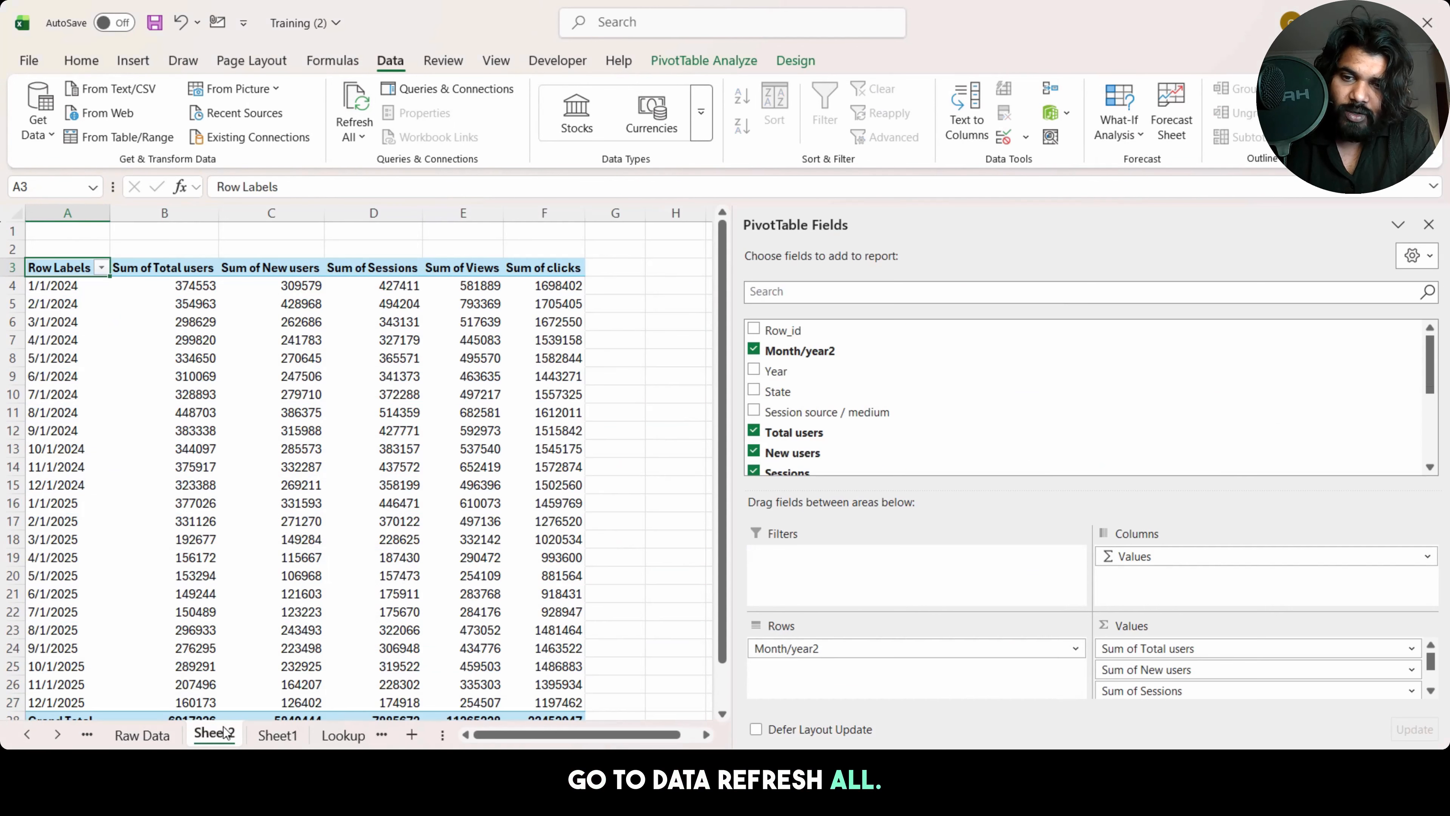
{"action": "left_click", "coordinate": [169, 408]}
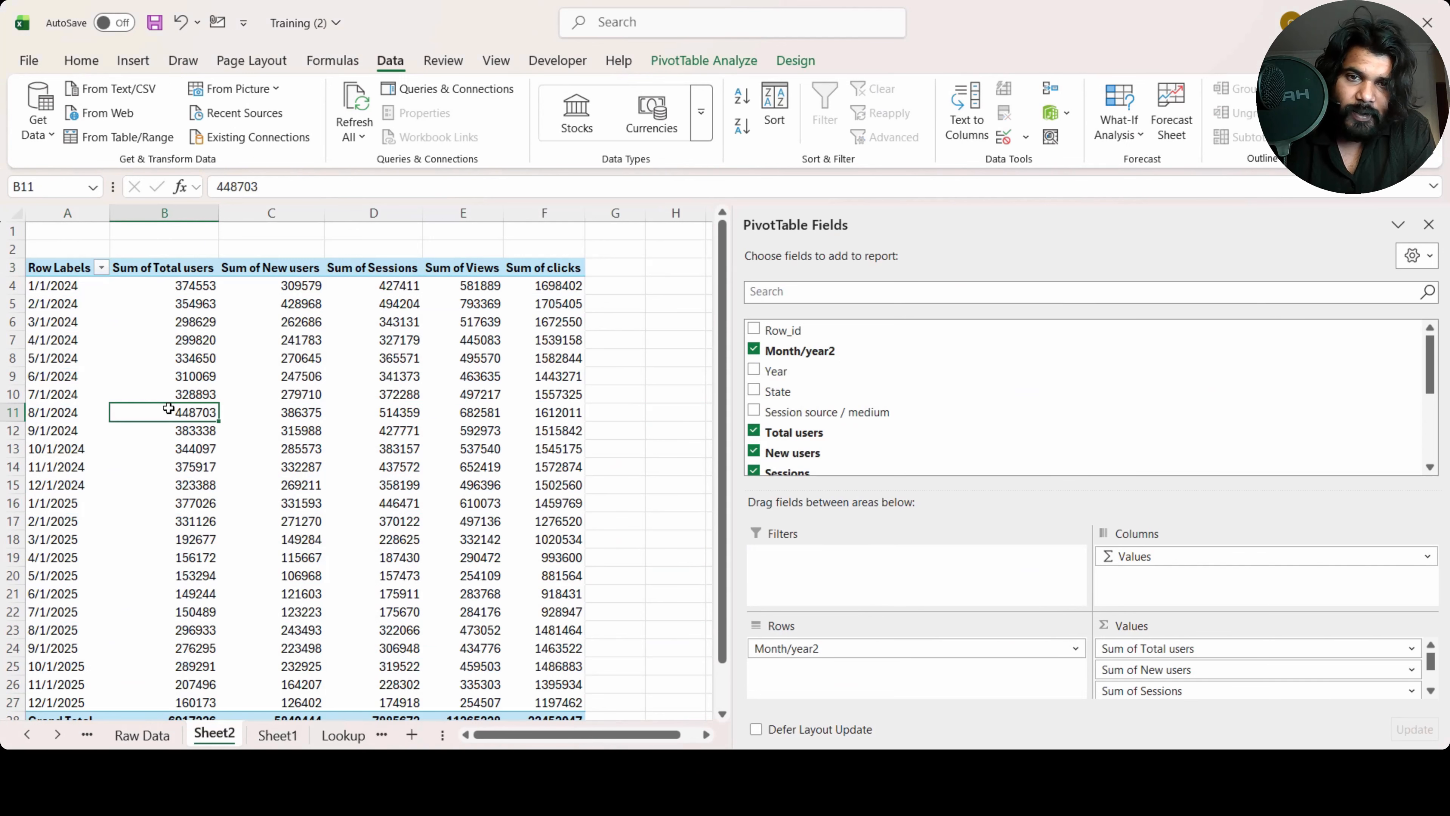
{"action": "key", "text": "Up"}
{"action": "key", "text": "Up"}
{"action": "key", "text": "Up"}
{"action": "key", "text": "Up"}
{"action": "key", "text": "Up"}
{"action": "key", "text": "Up"}
{"action": "key", "text": "Up"}
{"action": "key", "text": "Up"}
{"action": "key", "text": "Left"}
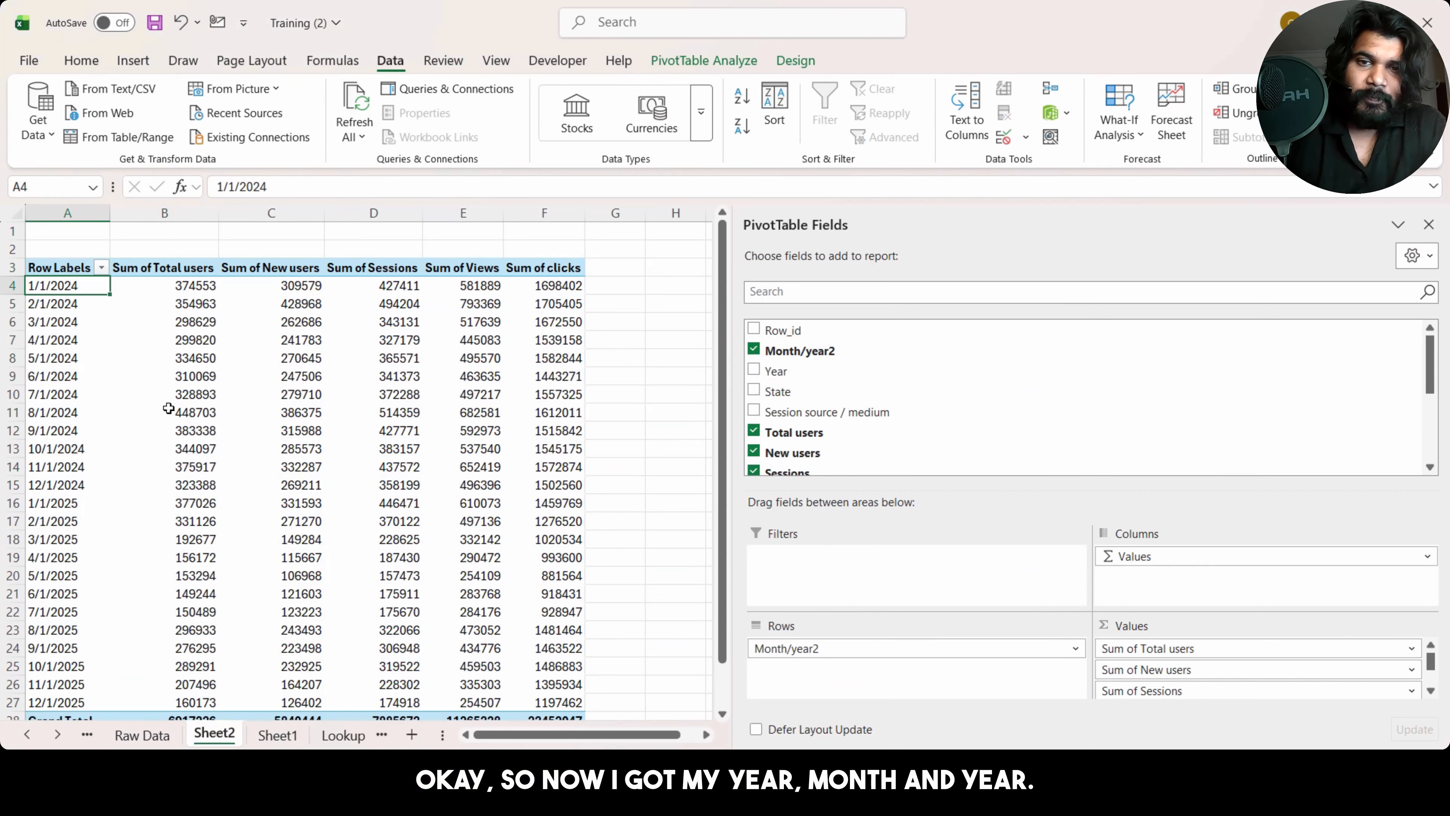
Step: Remove the Month/year2 field from the PivotTable's rows and add it again with its date groupings
{"action": "left_click", "coordinate": [882, 648]}
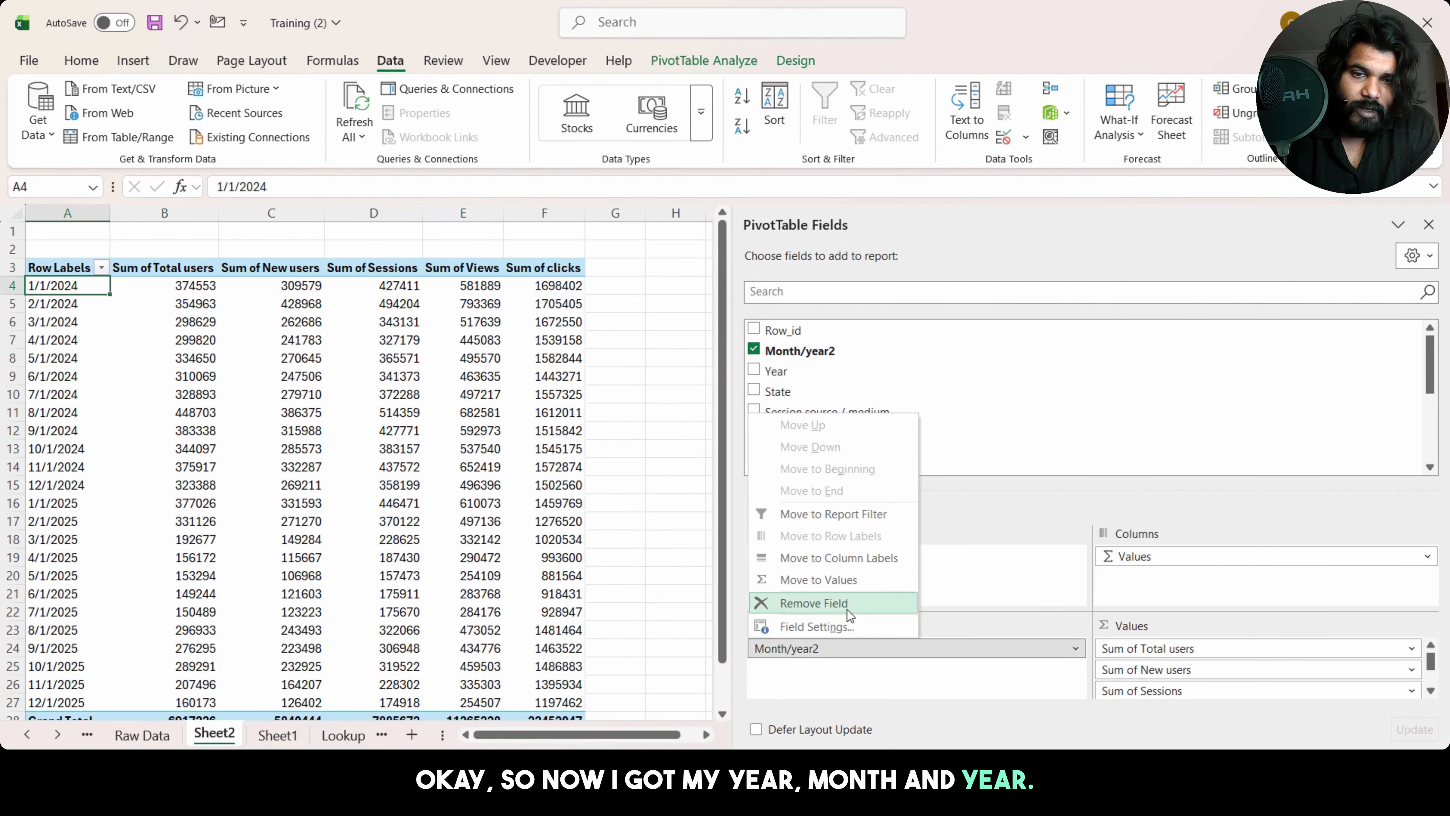
{"action": "left_click", "coordinate": [833, 607]}
{"action": "left_click_drag", "start_coordinate": [819, 353], "coordinate": [880, 669]}
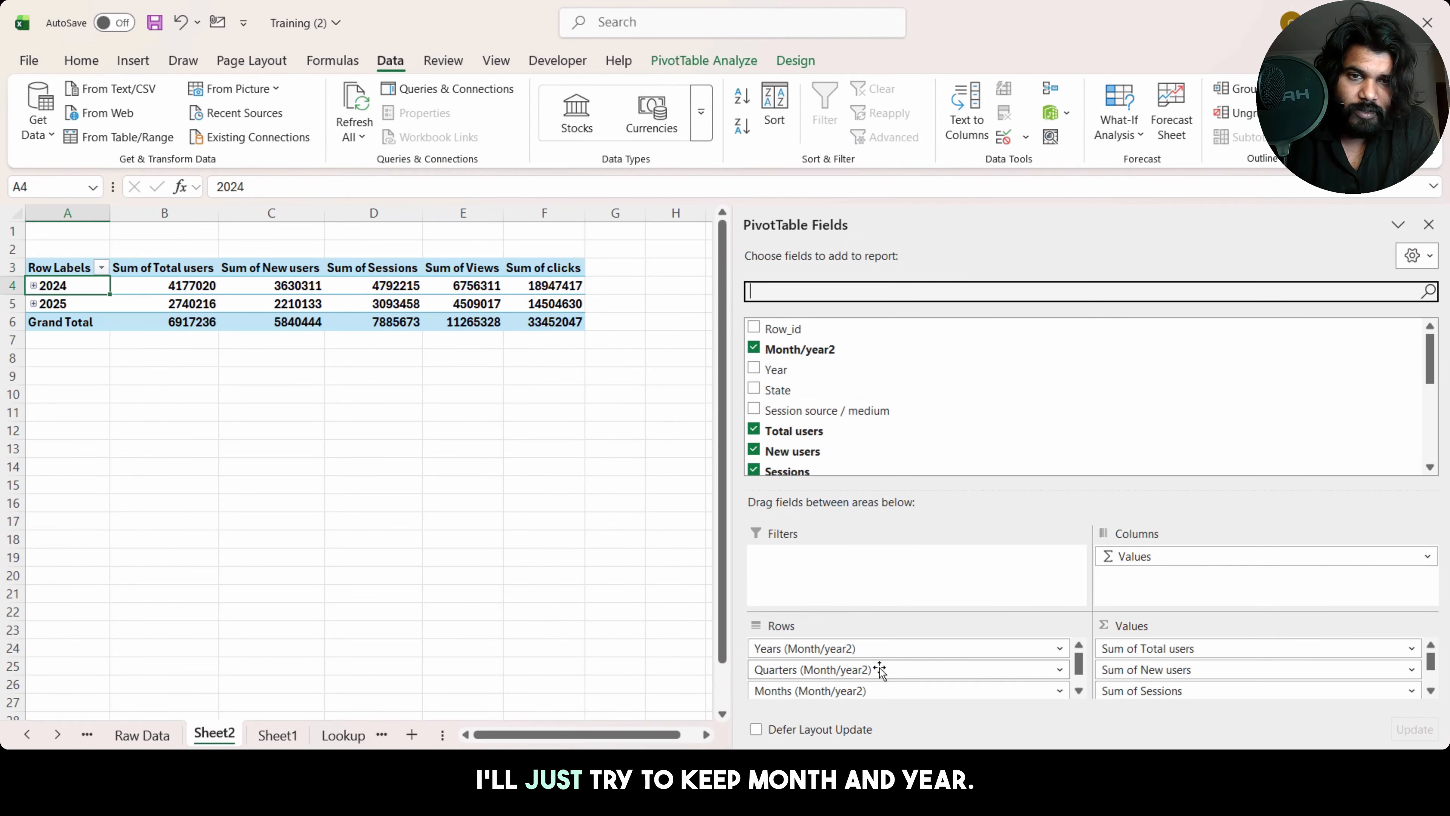
Step: Reduce the PivotTable's row fields to Years (Month/year2) above Months (Month/year2), taking out the Quarters and Month/year2 fields
{"action": "left_click", "coordinate": [857, 669]}
{"action": "left_click", "coordinate": [847, 627]}
{"action": "left_click", "coordinate": [851, 649]}
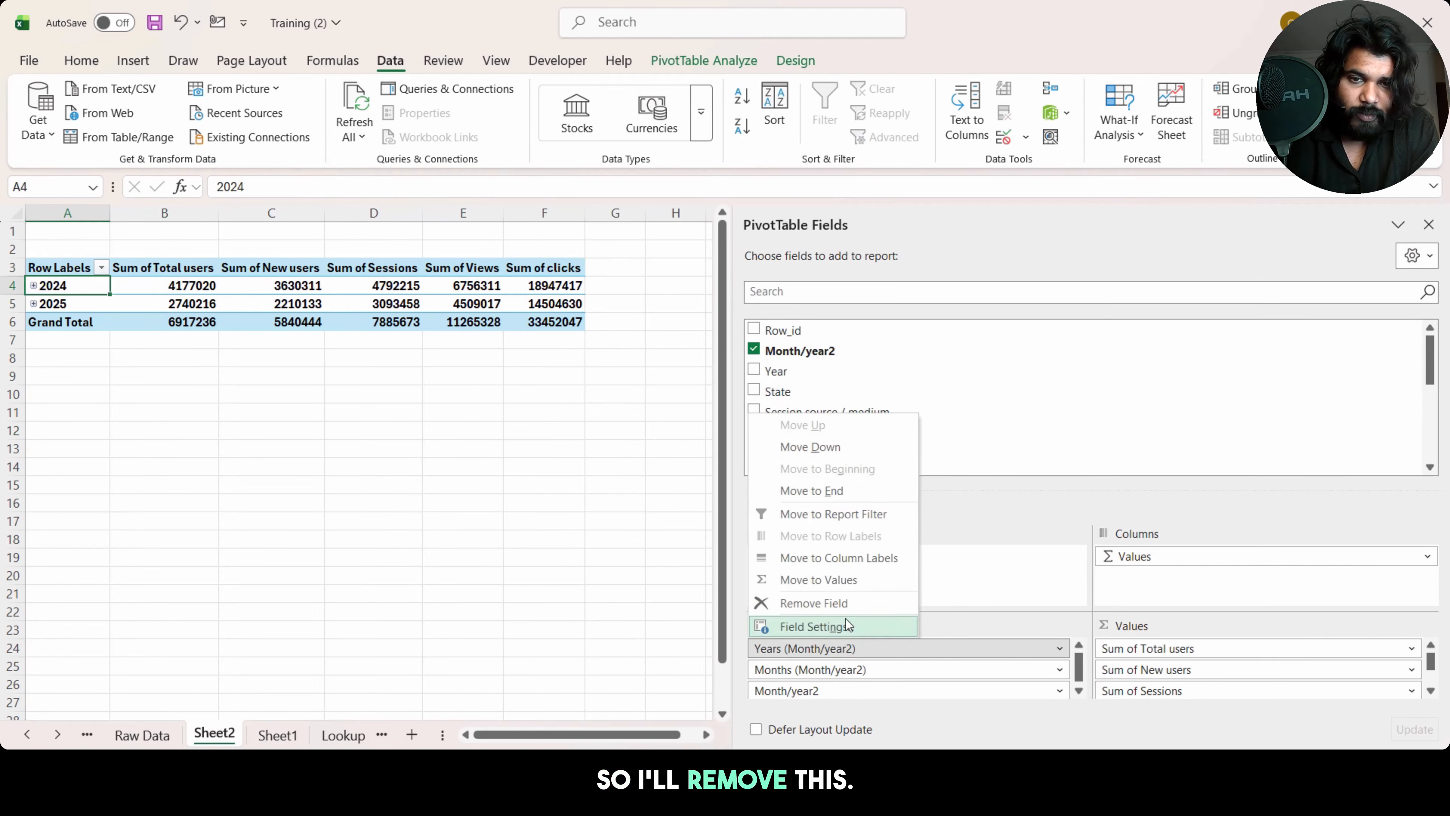
{"action": "left_click", "coordinate": [848, 609]}
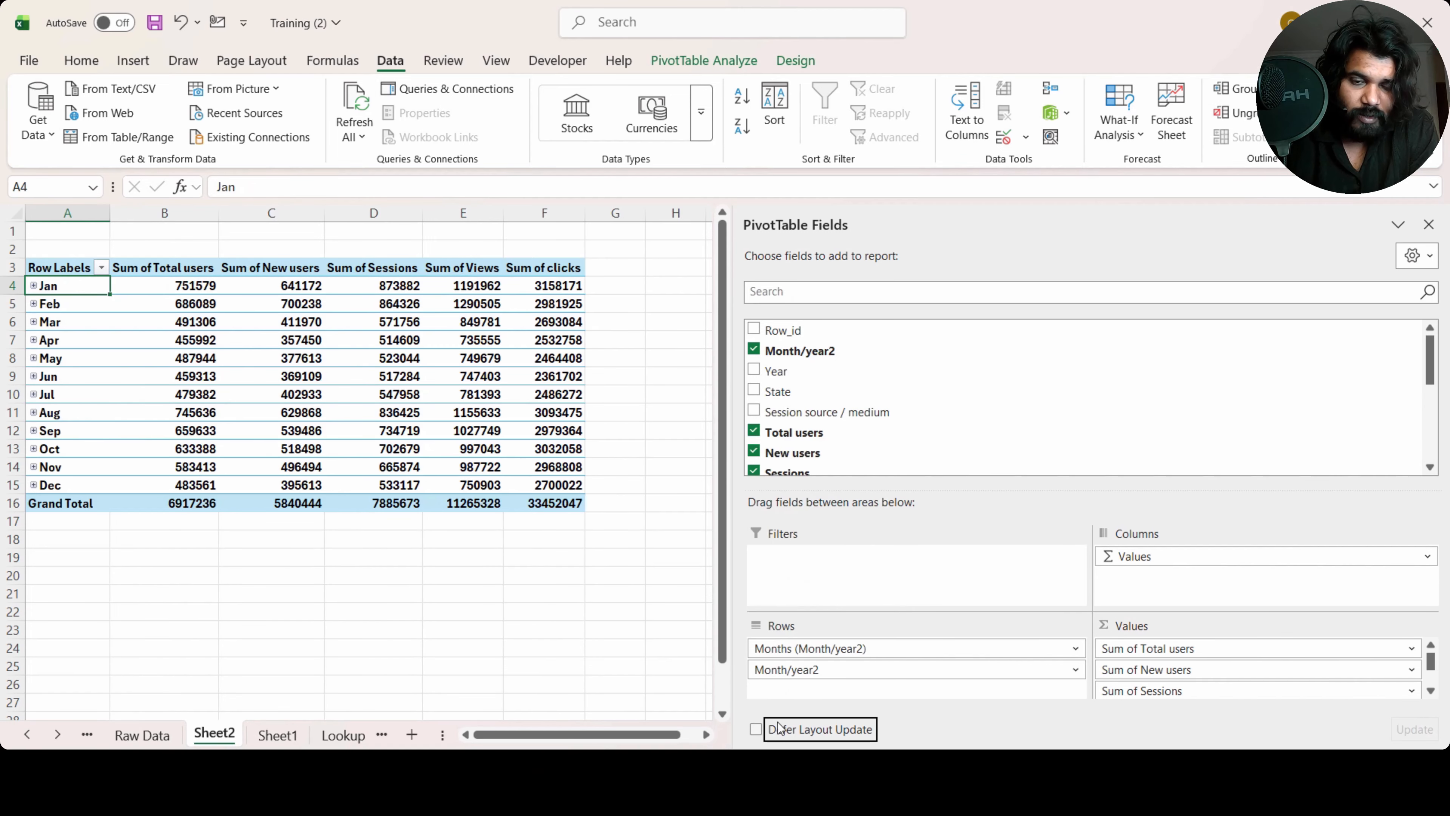
{"action": "left_click", "coordinate": [805, 669]}
{"action": "left_click", "coordinate": [839, 626]}
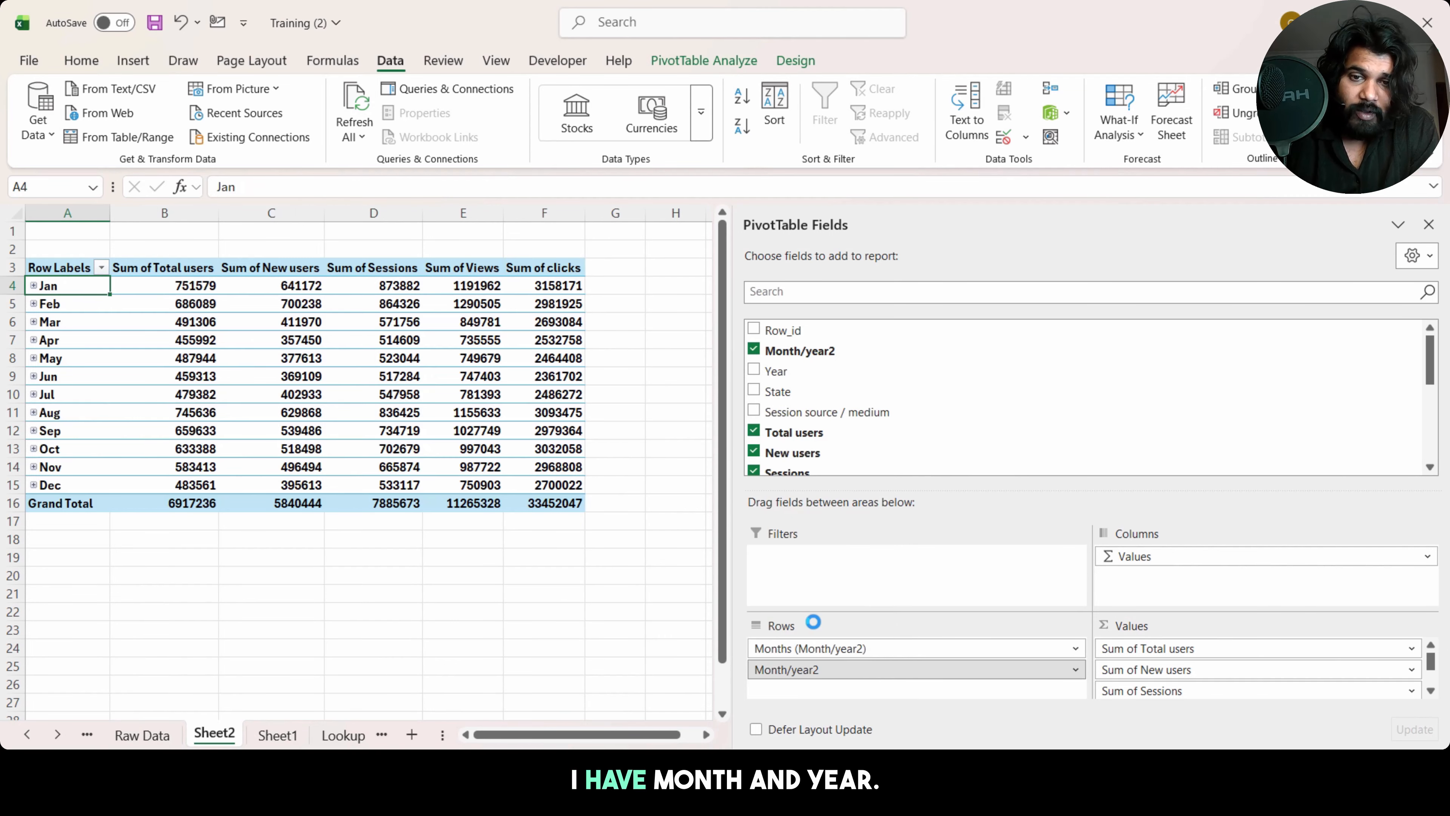
{"action": "left_click_drag", "start_coordinate": [1431, 376], "coordinate": [1429, 457]}
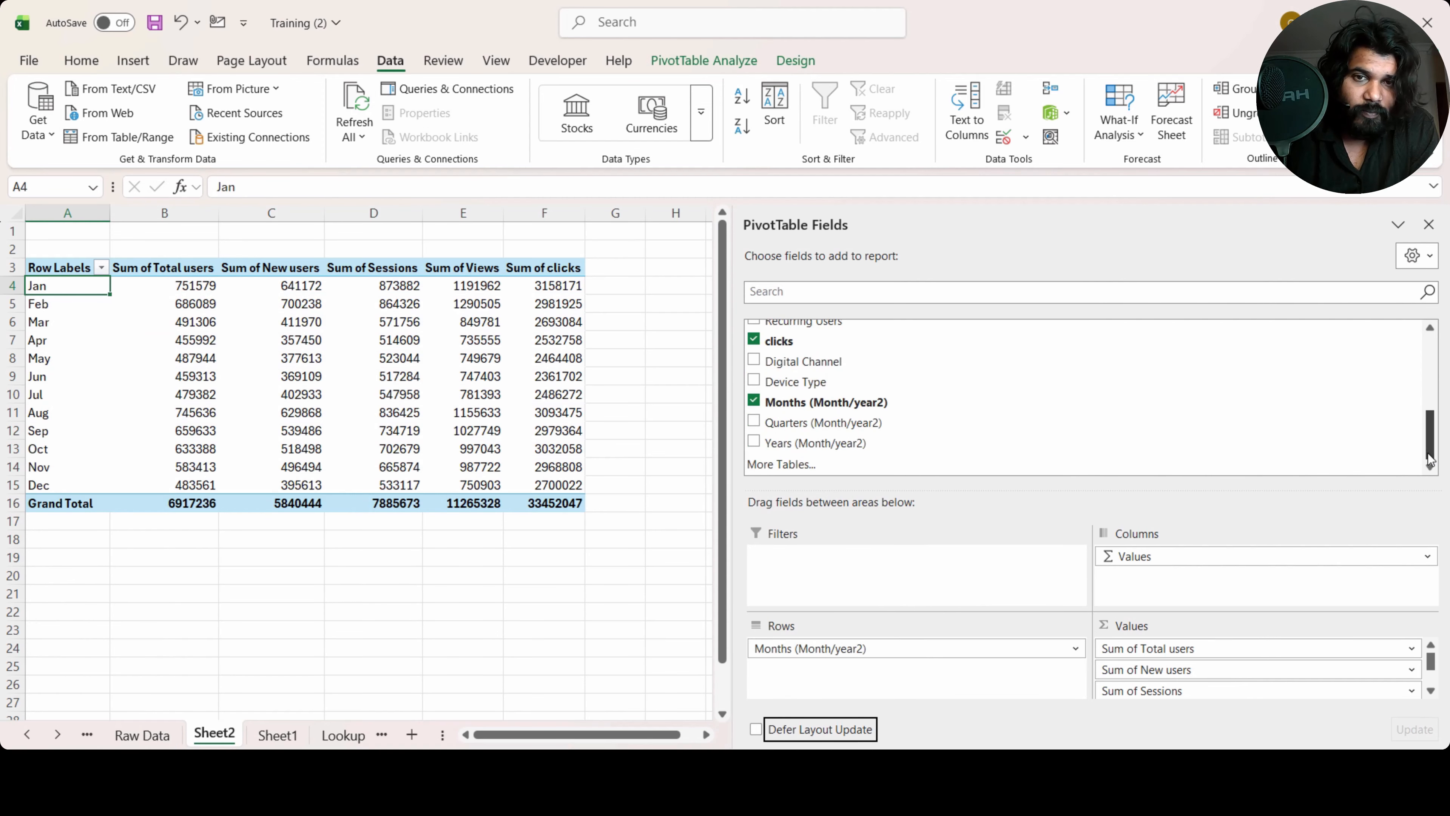
{"action": "left_click_drag", "start_coordinate": [818, 444], "coordinate": [851, 649]}
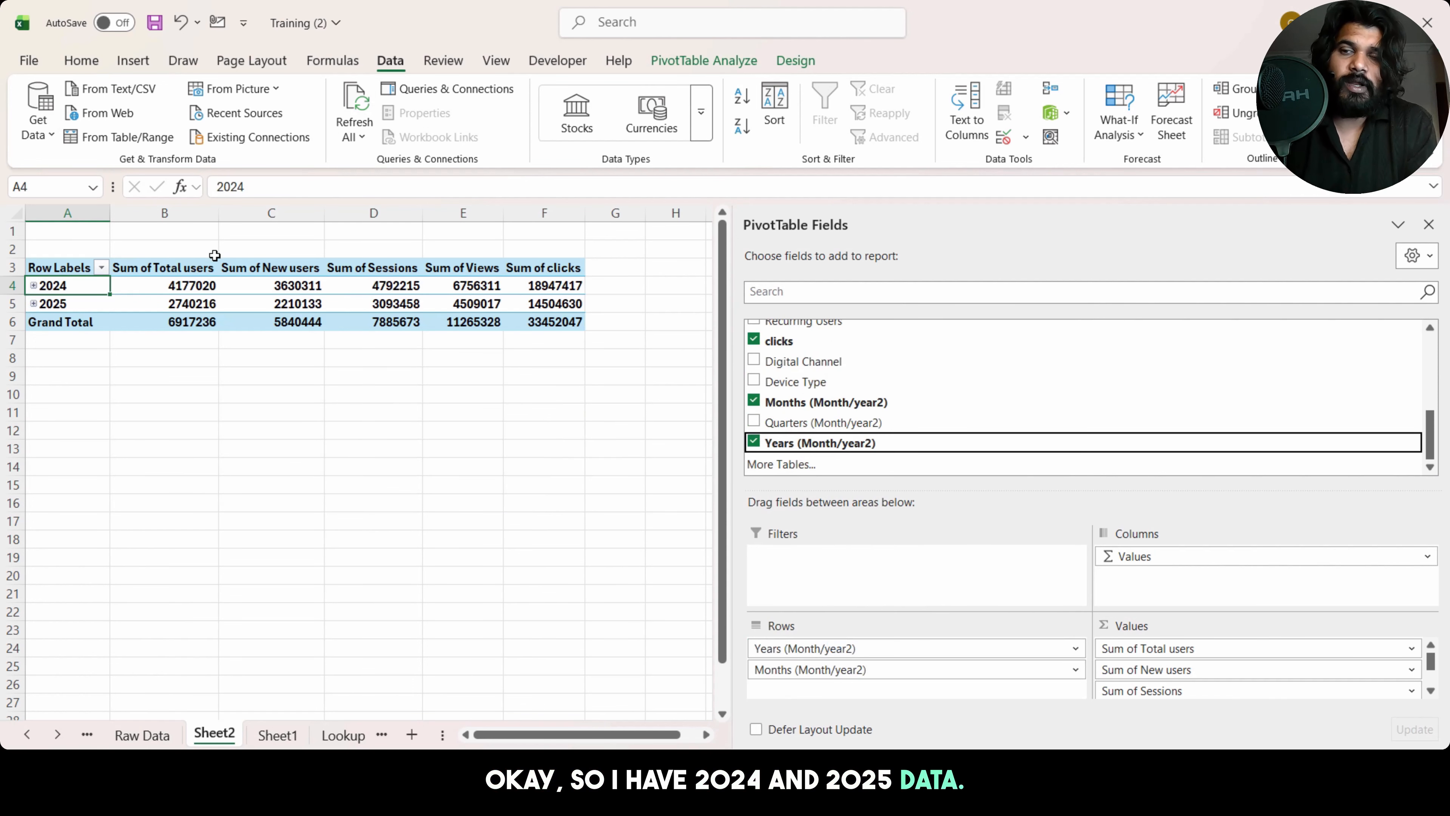
Step: Merge and center cells A2:F2 above the PivotTable and title them "Overall Data"
{"action": "left_click", "coordinate": [178, 249]}
{"action": "key", "text": "Left"}
{"action": "key", "text": "shift+Right"}
{"action": "key", "text": "shift+Right"}
{"action": "key", "text": "shift+Right"}
{"action": "key", "text": "shift+Right"}
{"action": "key", "text": "shift+Right"}
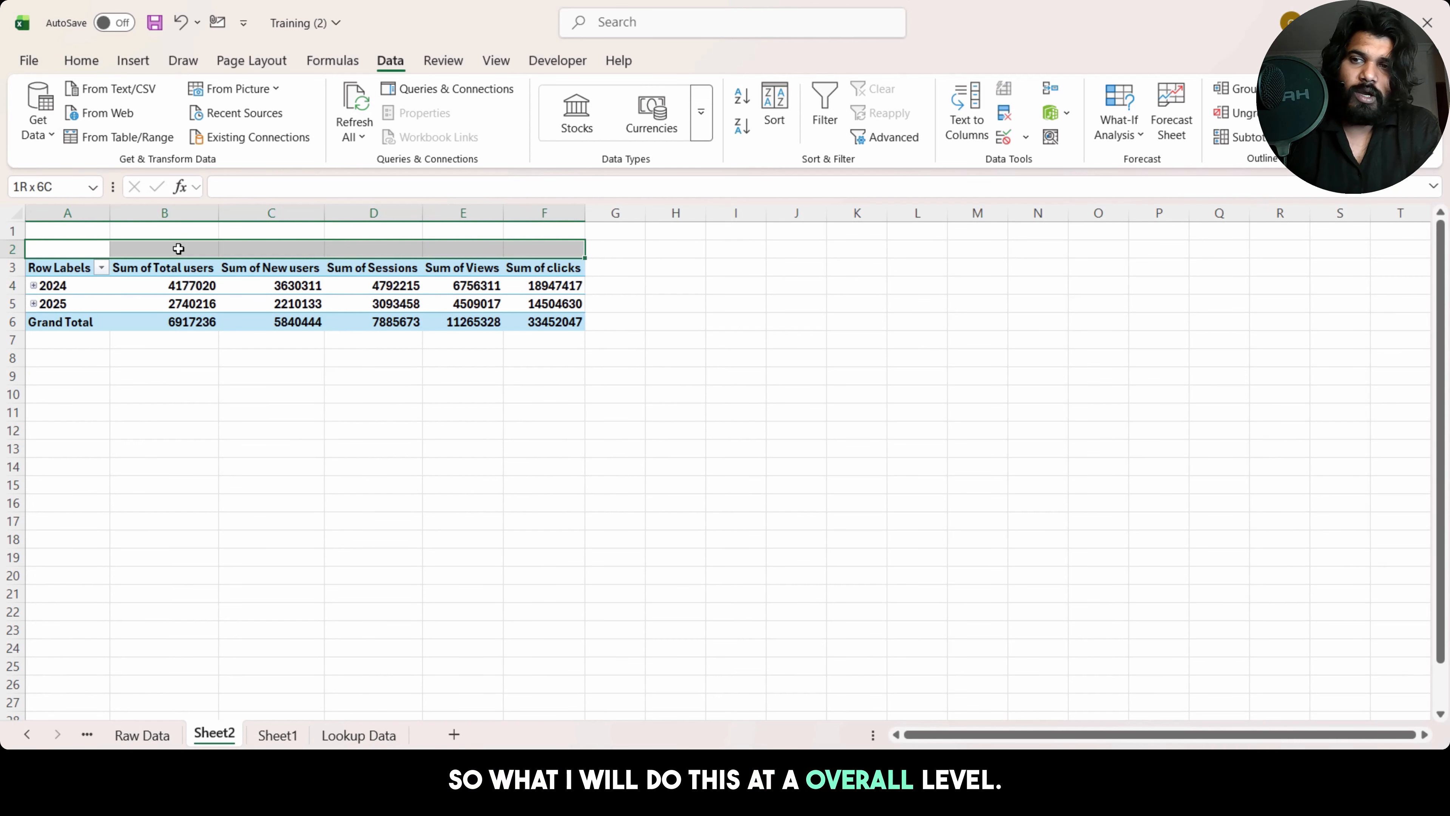
{"action": "left_click", "coordinate": [85, 62]}
{"action": "left_click", "coordinate": [545, 132]}
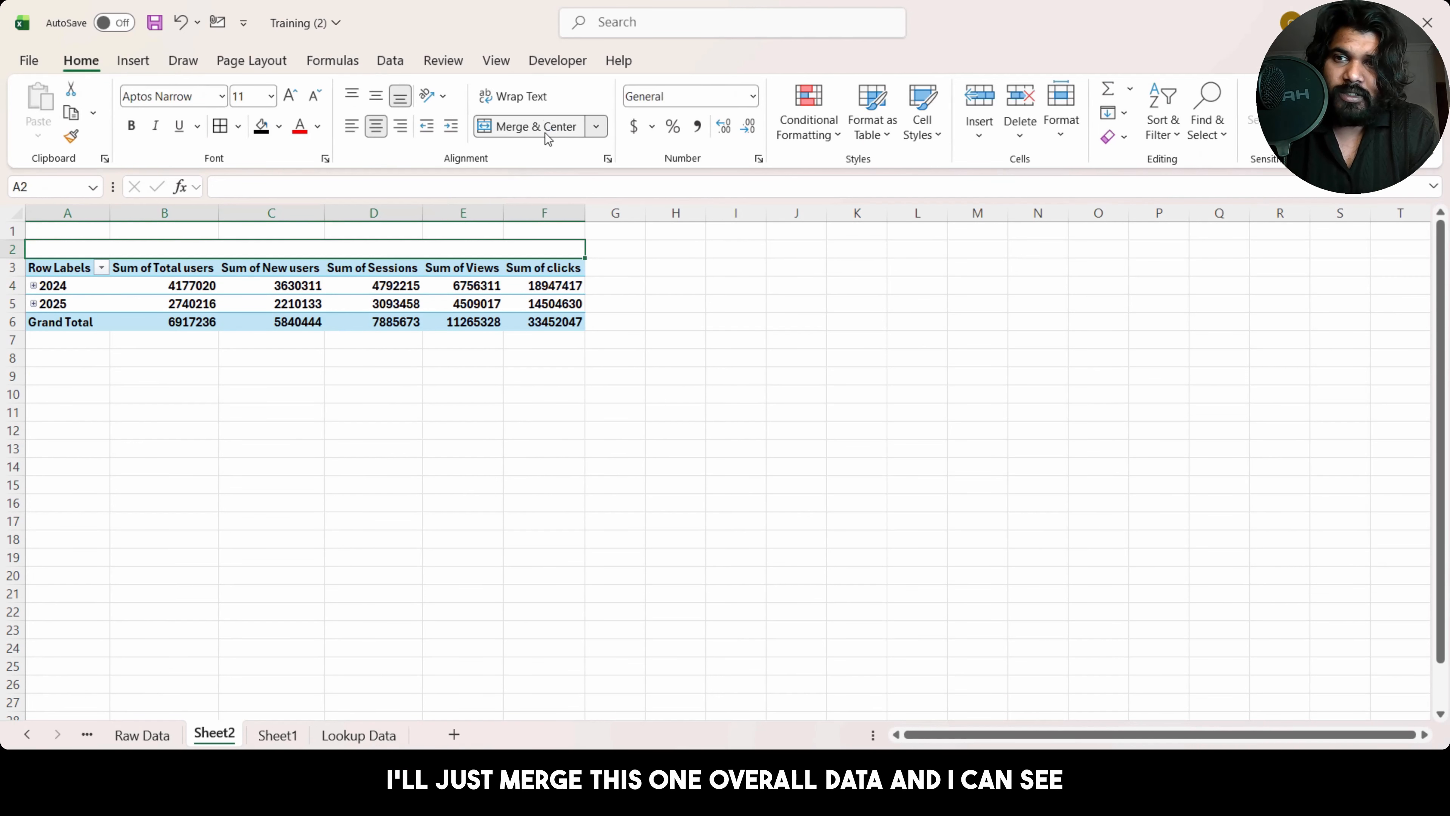
{"action": "type", "text": "Overall Data"}
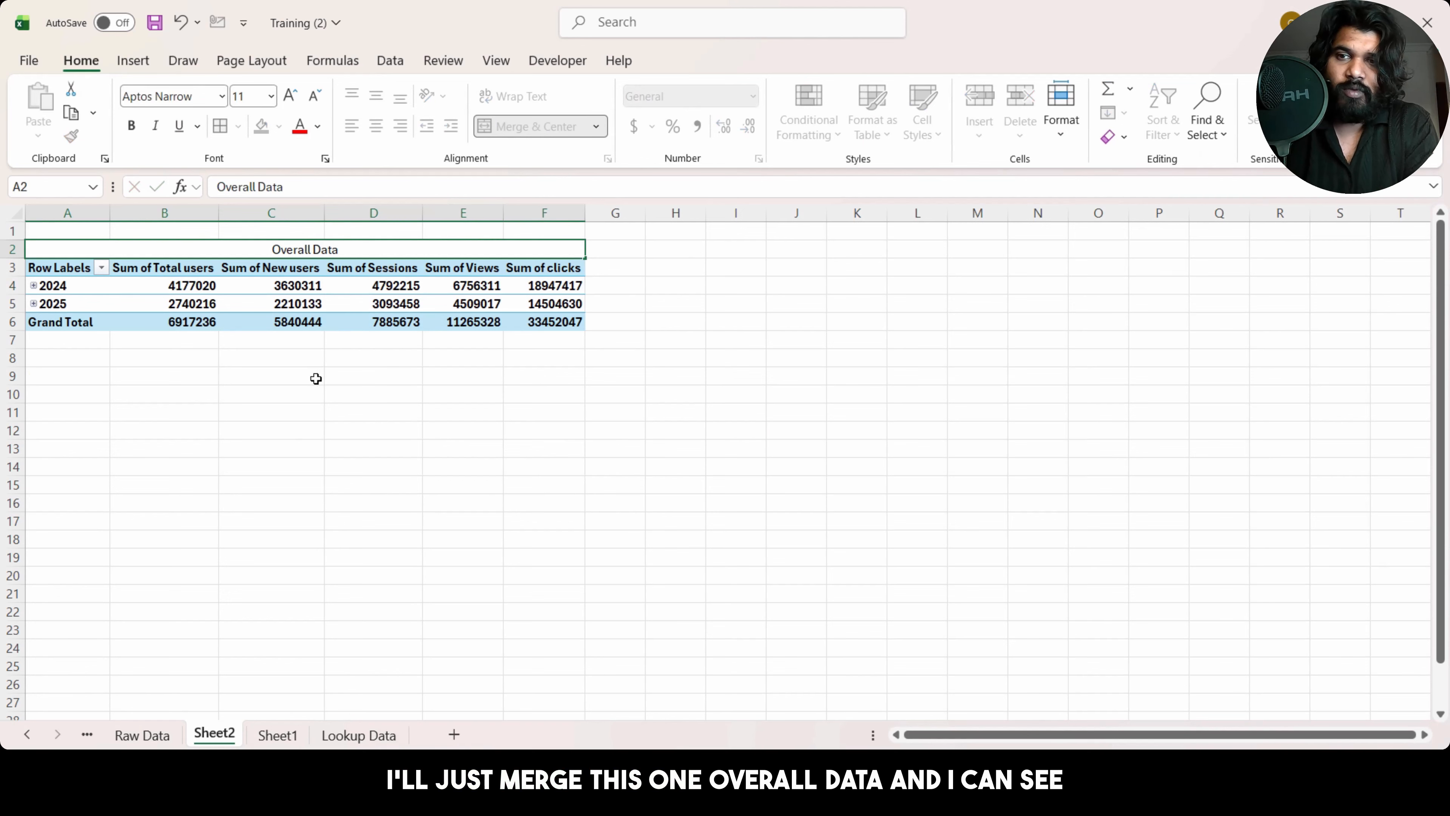
{"action": "left_click", "coordinate": [316, 379]}
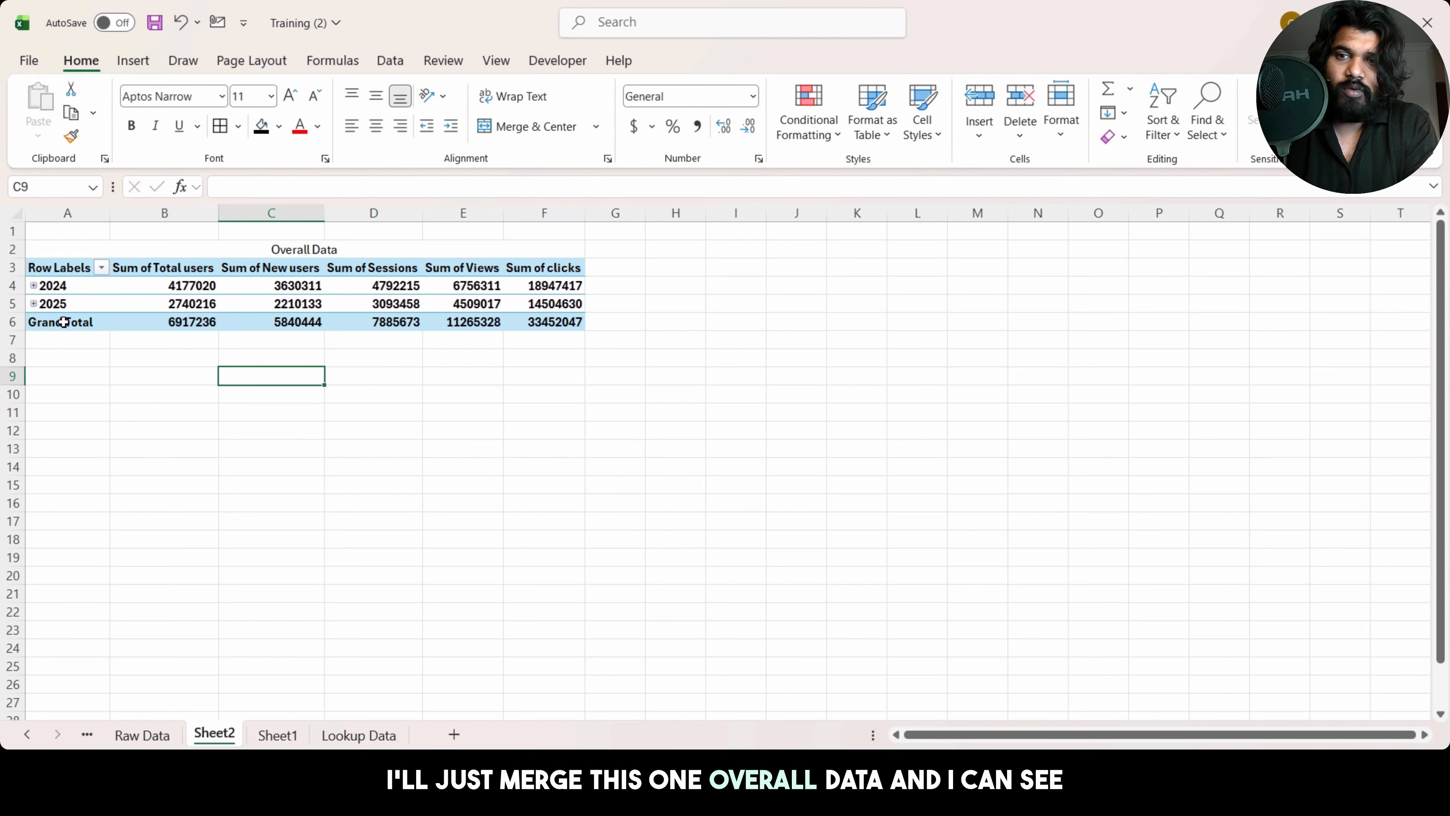
Step: Expand 2024 in the PivotTable into its months and examine January's users, new users, sessions, views and clicks
{"action": "left_click", "coordinate": [34, 286]}
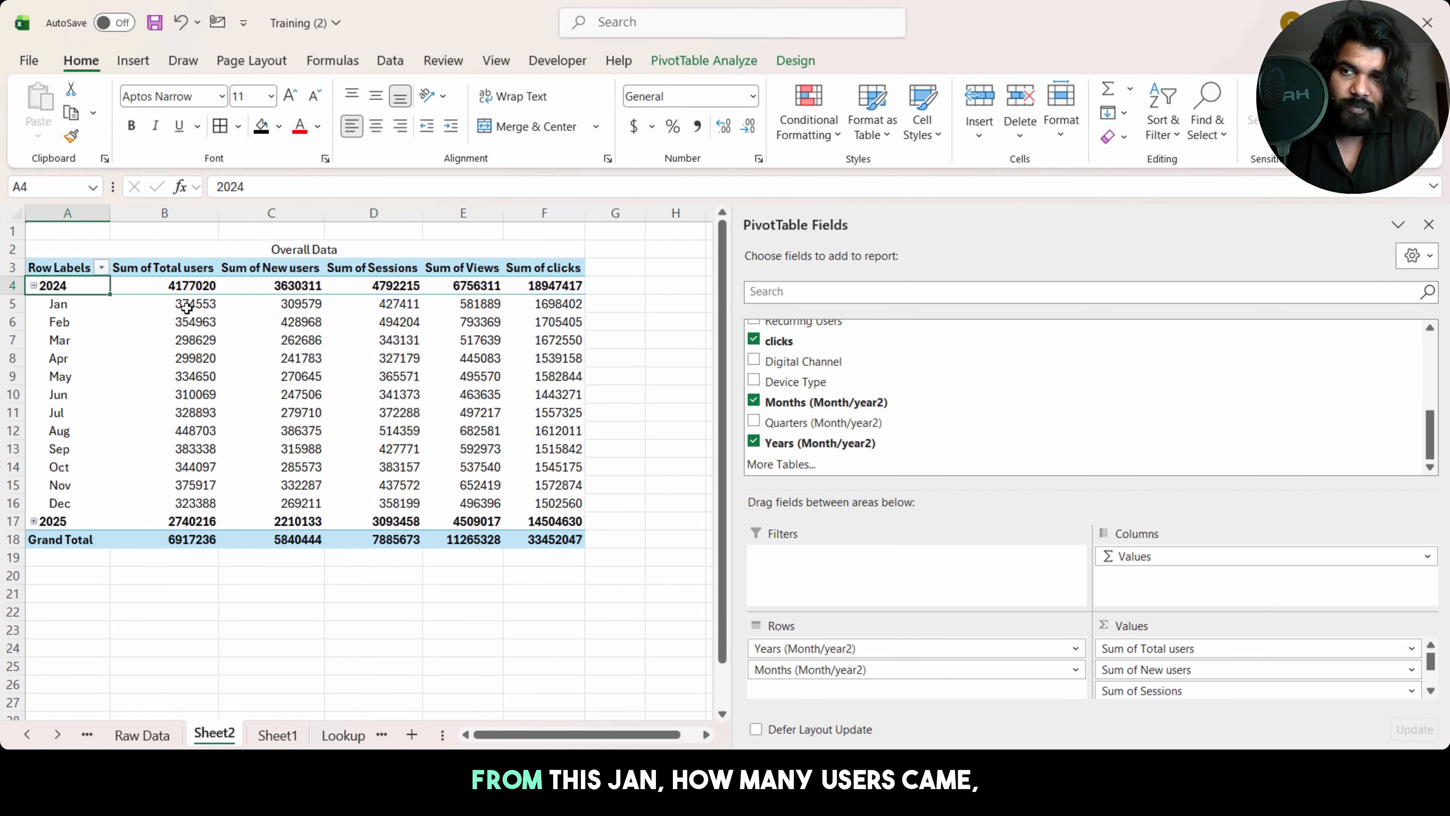
{"action": "left_click", "coordinate": [195, 308]}
{"action": "left_click", "coordinate": [295, 308]}
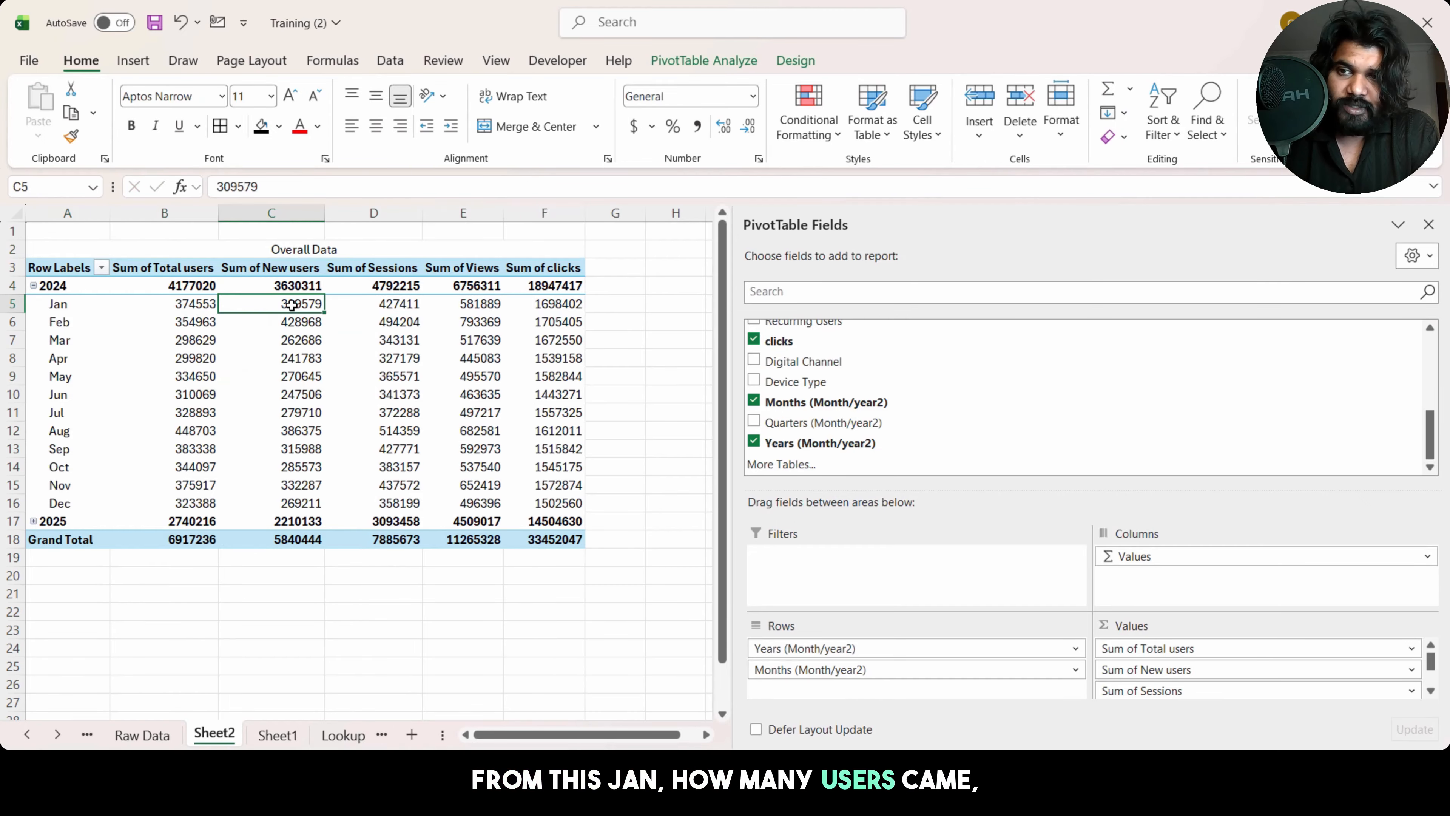
{"action": "left_click", "coordinate": [386, 311]}
{"action": "left_click", "coordinate": [487, 303]}
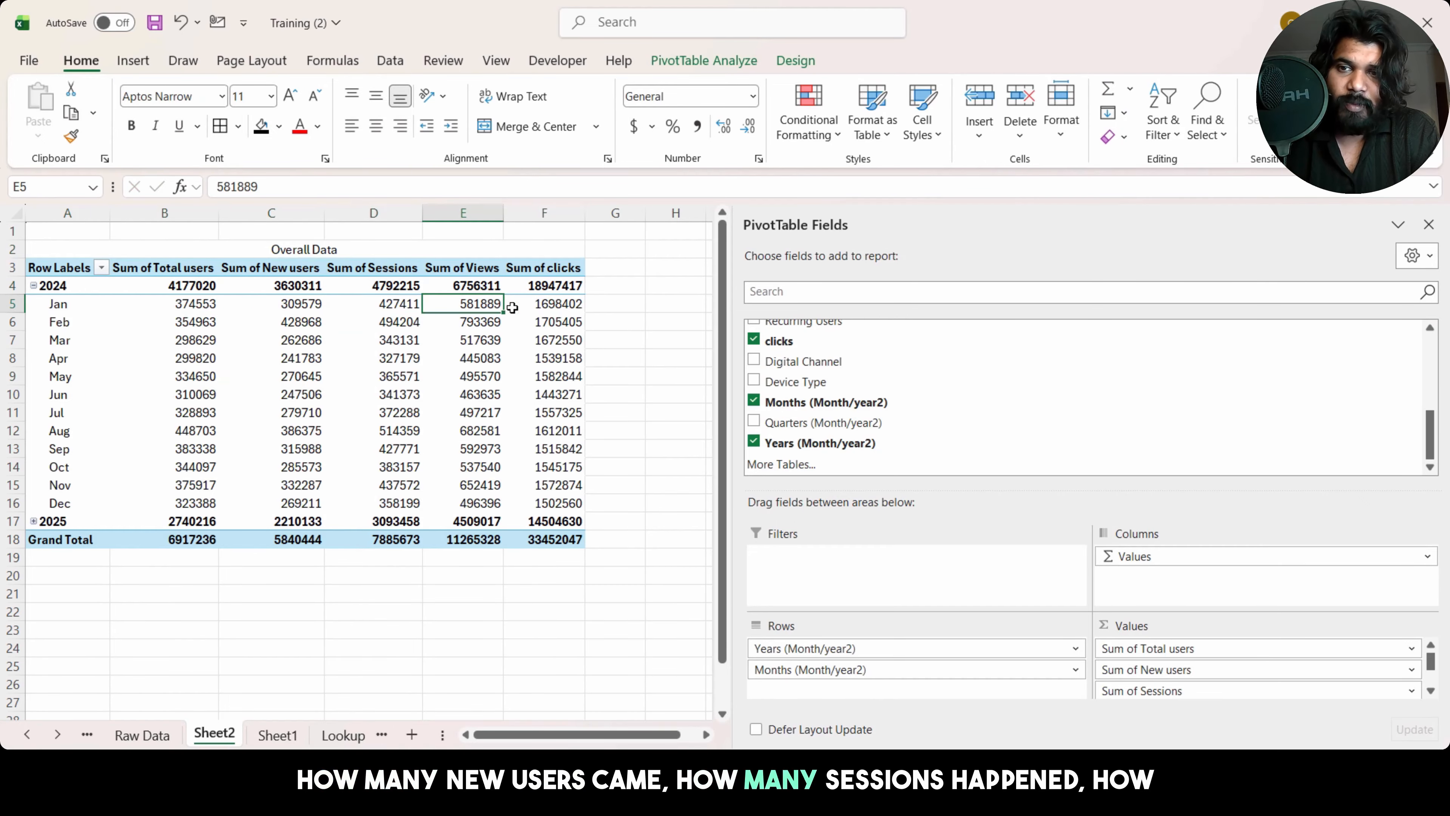
{"action": "left_click", "coordinate": [550, 311]}
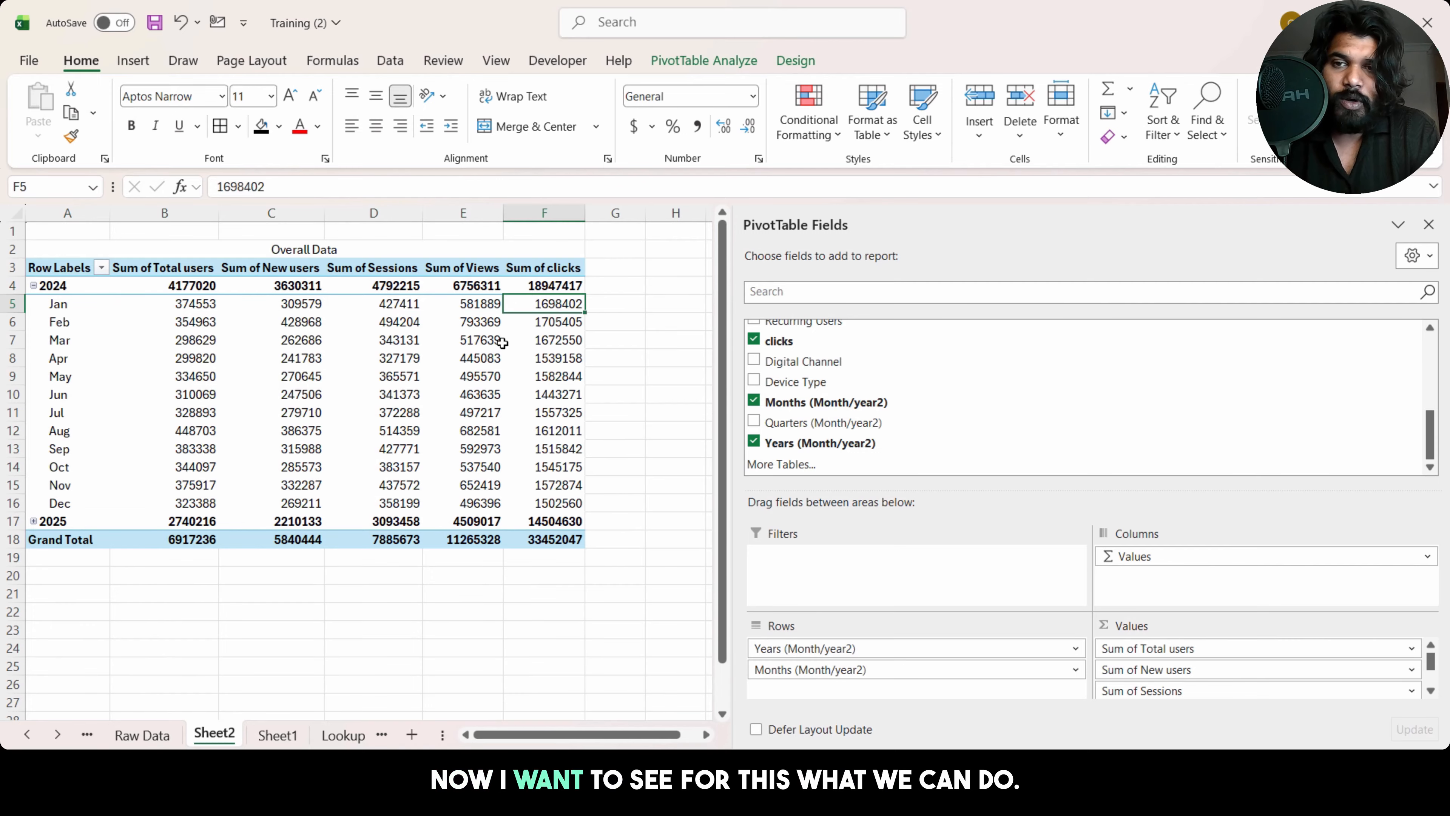
Step: Insert a State slicer for the PivotTable and place it in the empty area beside the table
{"action": "left_click", "coordinate": [581, 358]}
{"action": "left_click", "coordinate": [704, 60]}
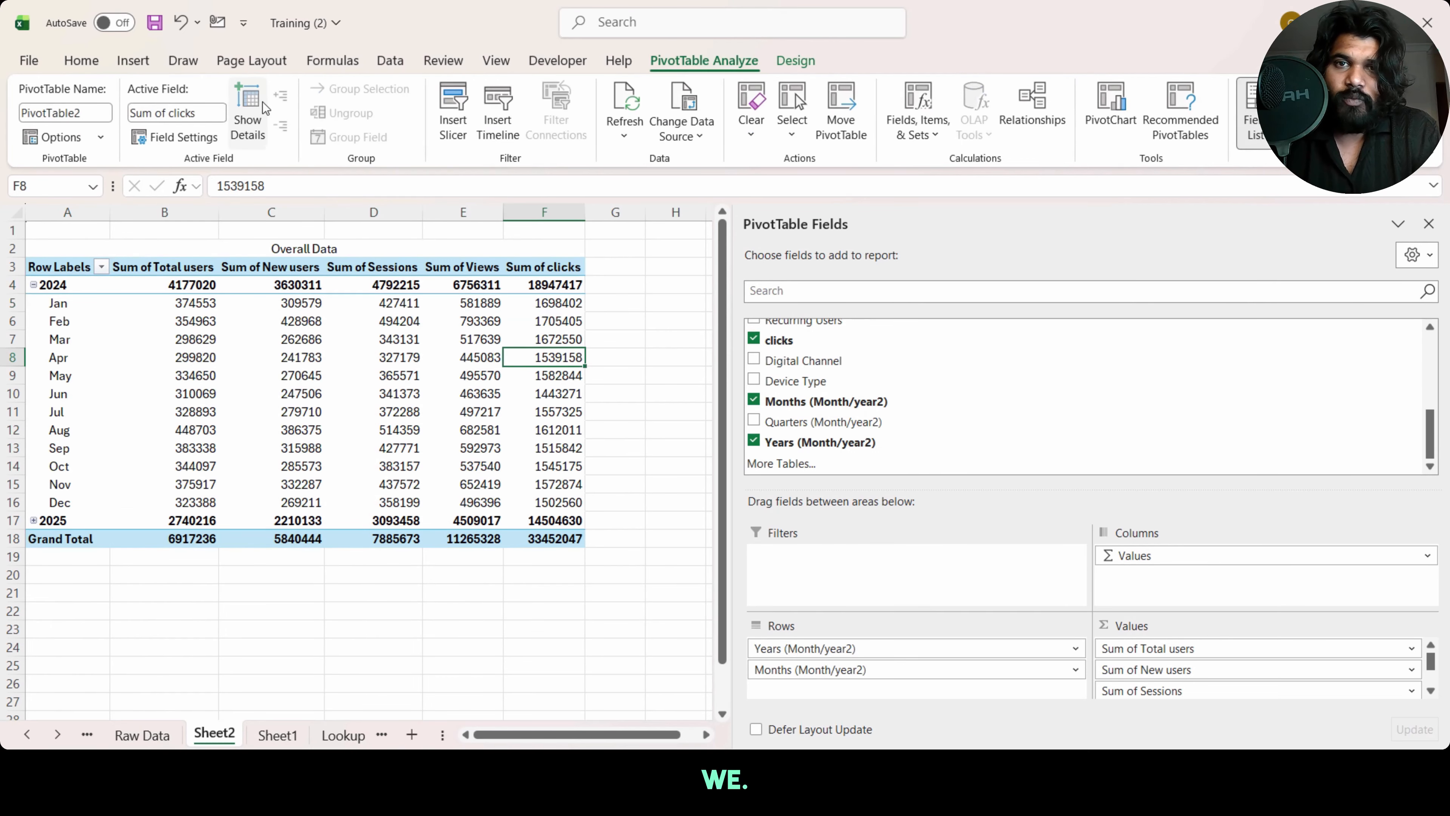
{"action": "left_click", "coordinate": [453, 123]}
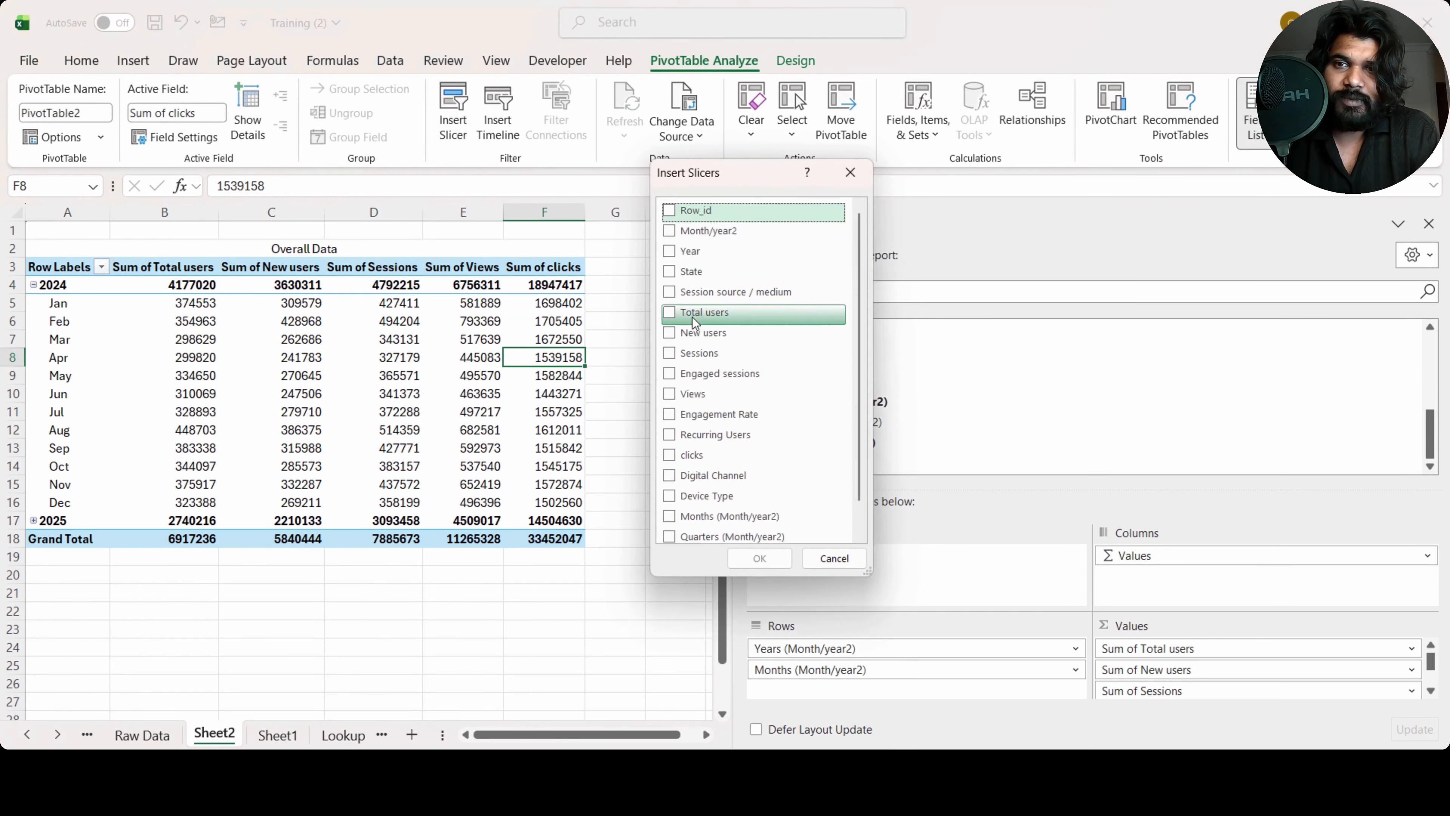
{"action": "left_click", "coordinate": [685, 271]}
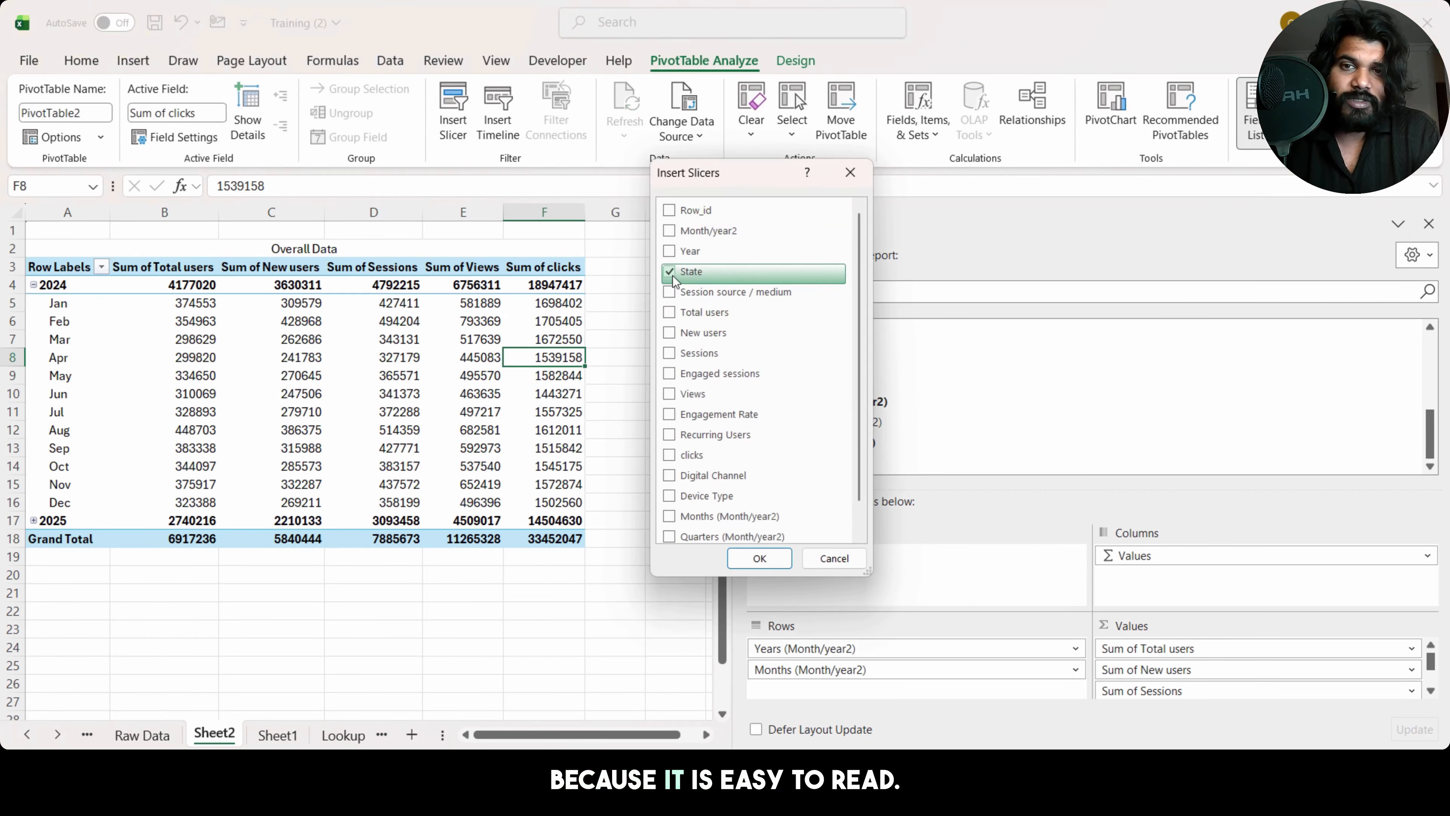
{"action": "left_click", "coordinate": [758, 558]}
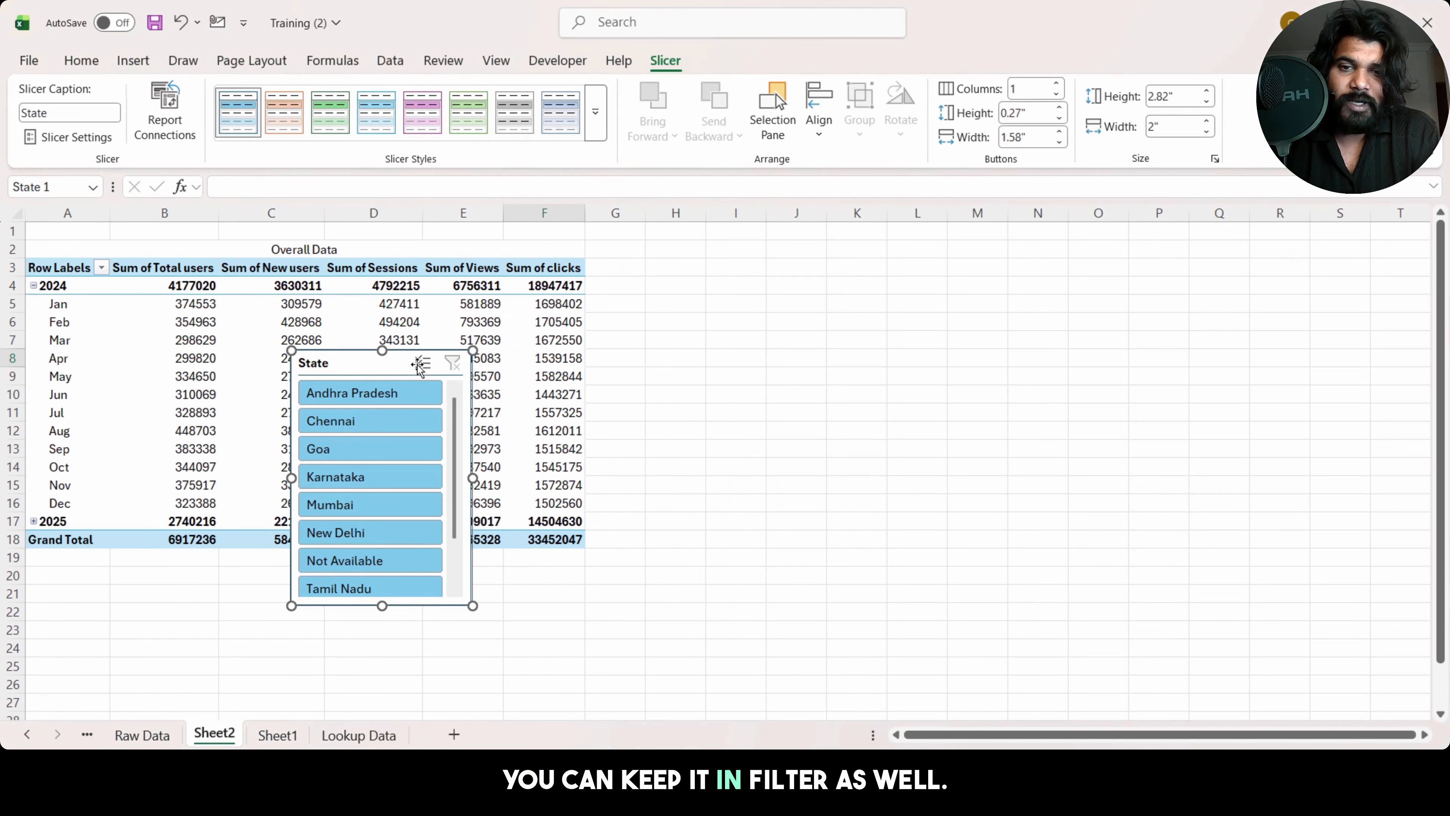
{"action": "left_click_drag", "start_coordinate": [336, 360], "coordinate": [752, 262]}
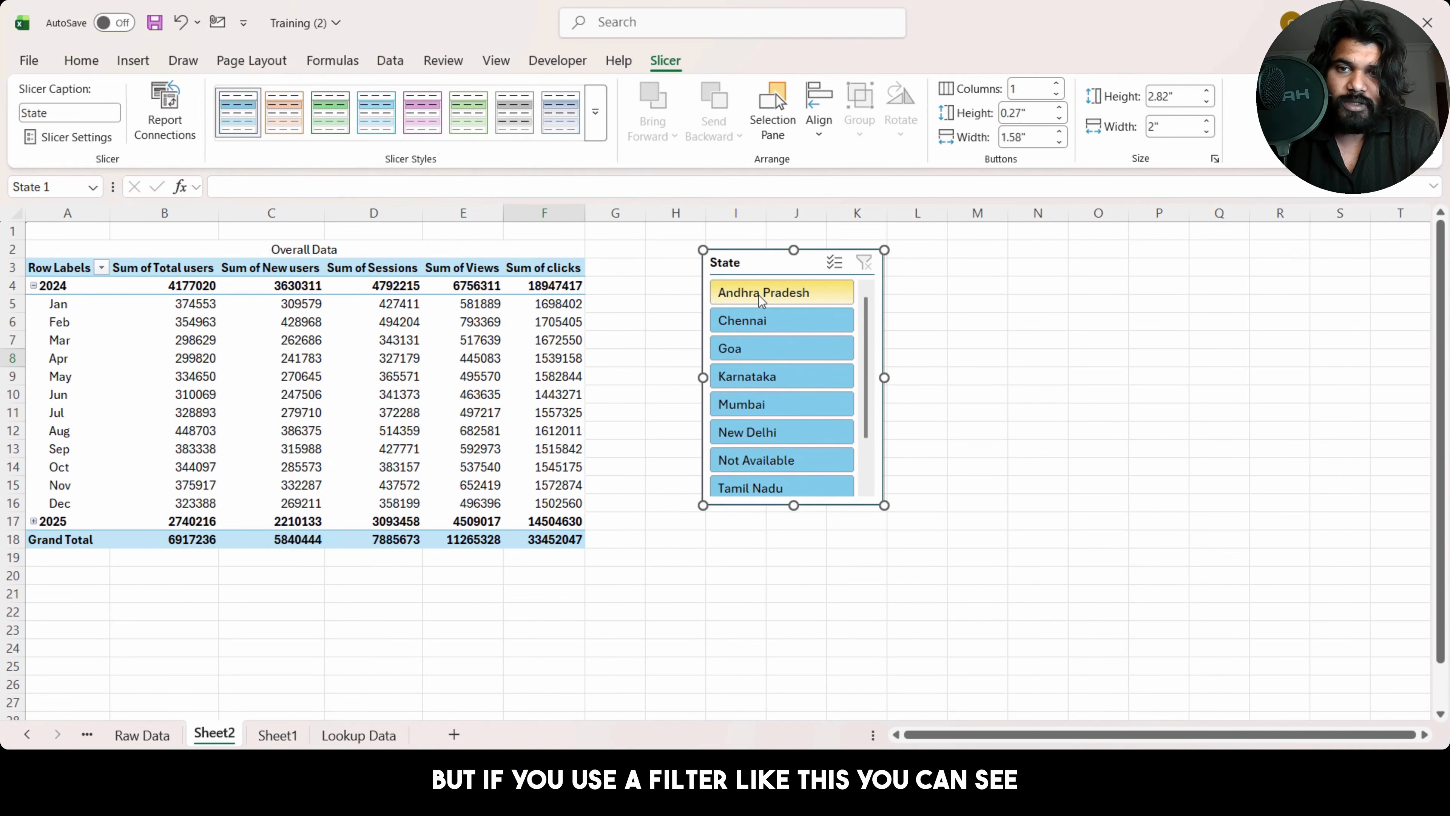
Step: Filter the PivotTable to Andhra Pradesh with the State slicer, check January's total users, and clear the filter
{"action": "left_click", "coordinate": [759, 295]}
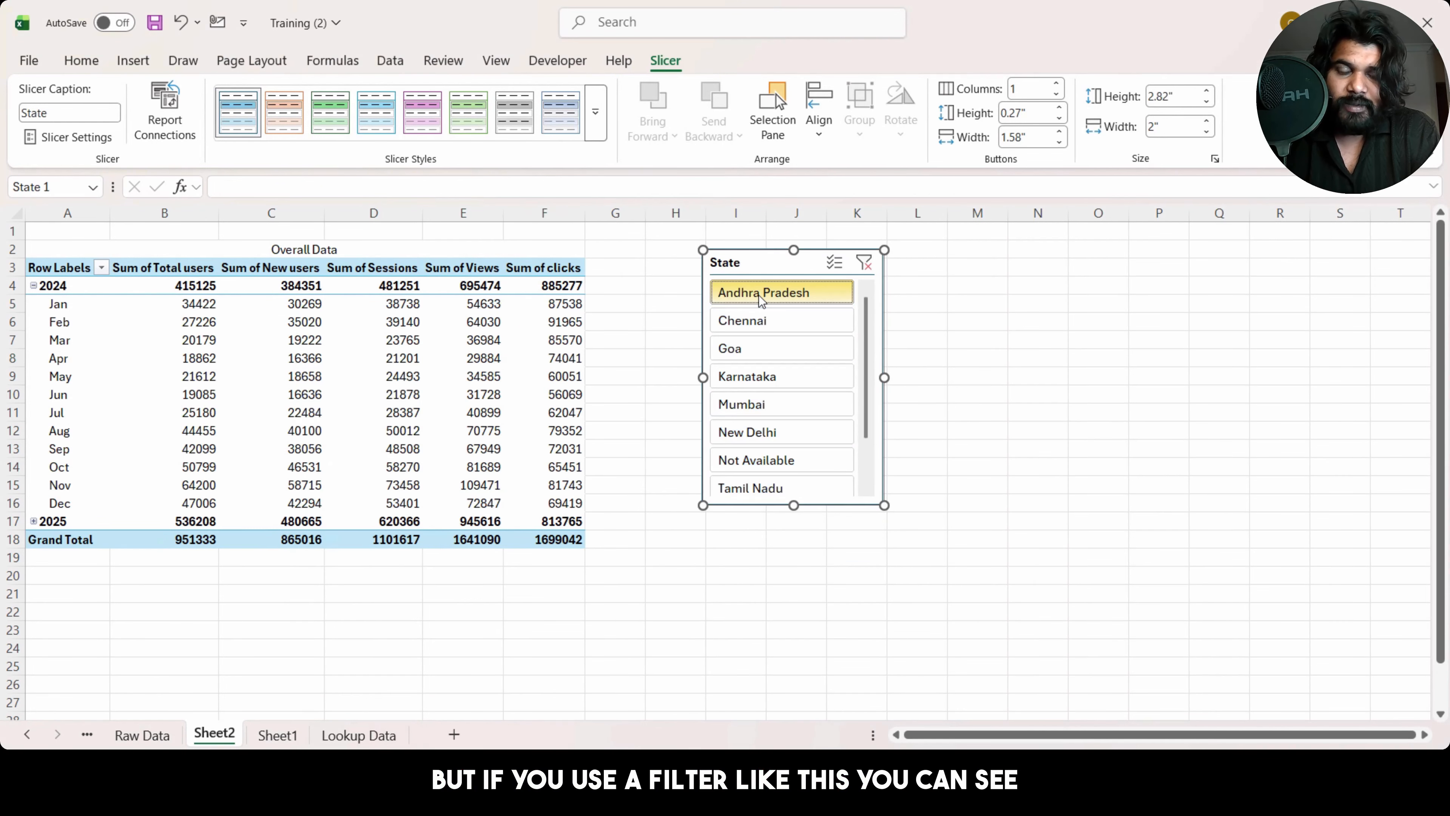
{"action": "left_click", "coordinate": [192, 310]}
{"action": "left_click", "coordinate": [605, 429]}
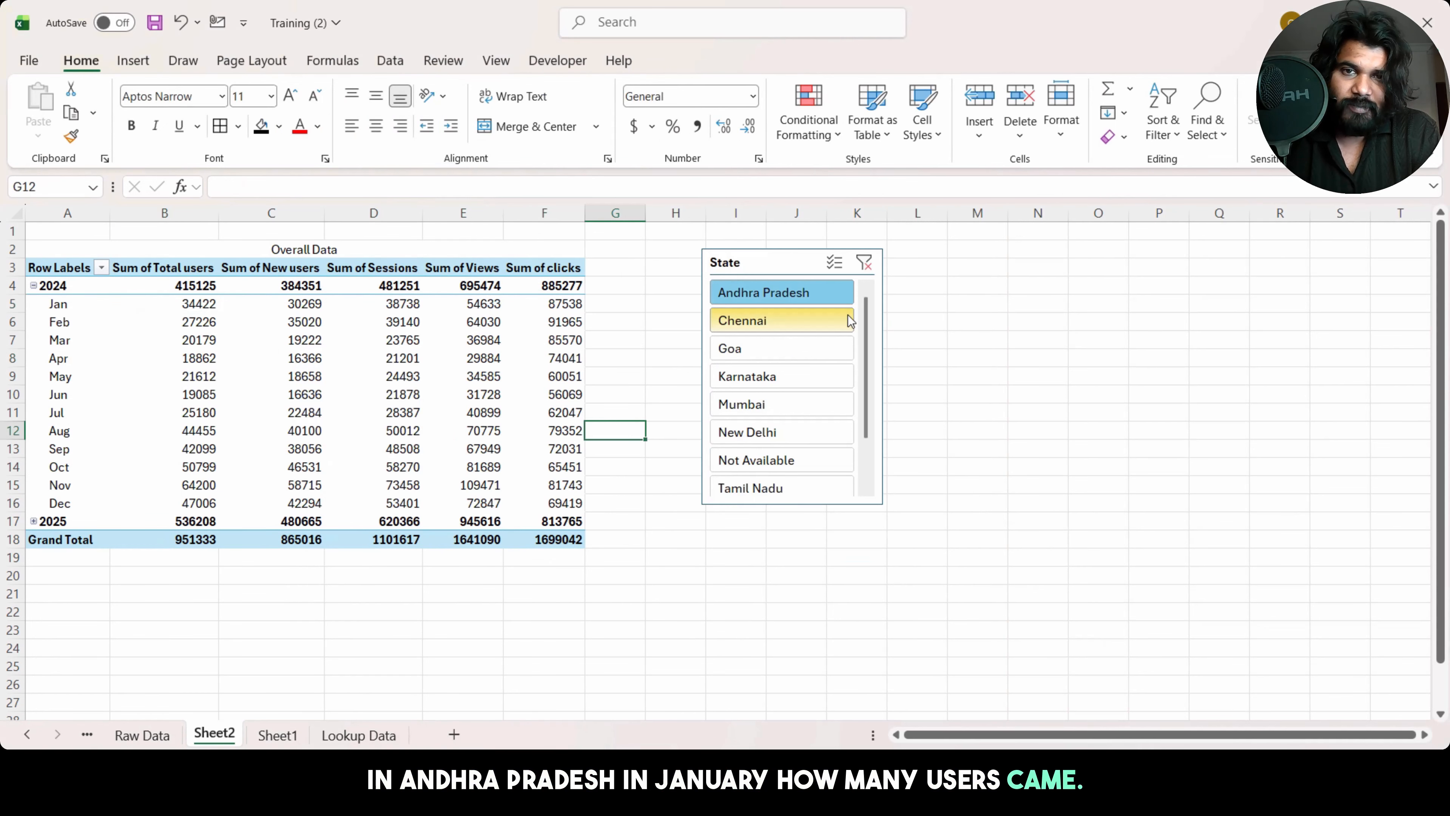
{"action": "left_click", "coordinate": [863, 262]}
Step: Move the State slicer closer to the PivotTable and insert a Device Type slicer directly beside it
{"action": "left_click_drag", "start_coordinate": [767, 263], "coordinate": [694, 264]}
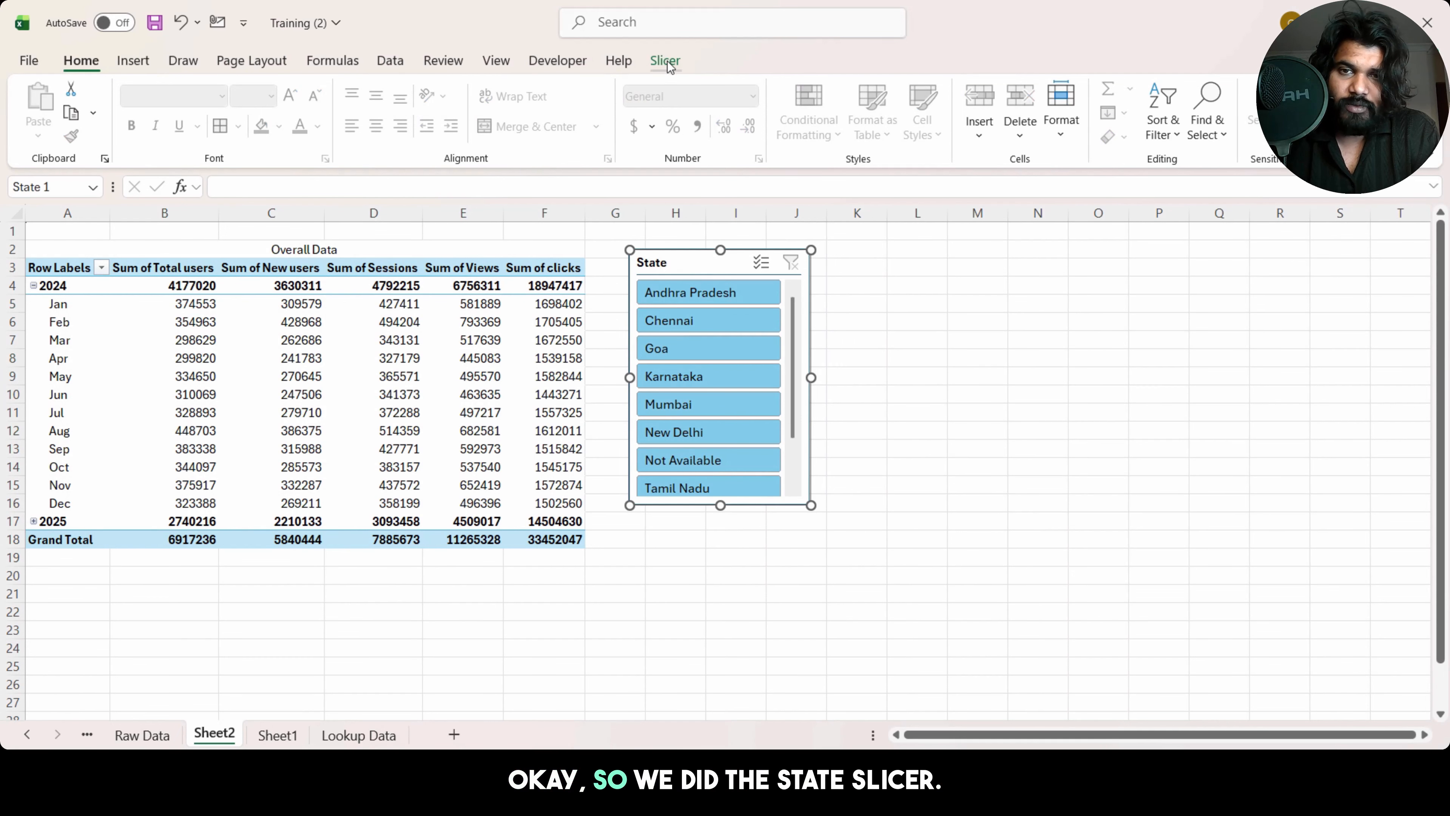
{"action": "left_click", "coordinate": [474, 430]}
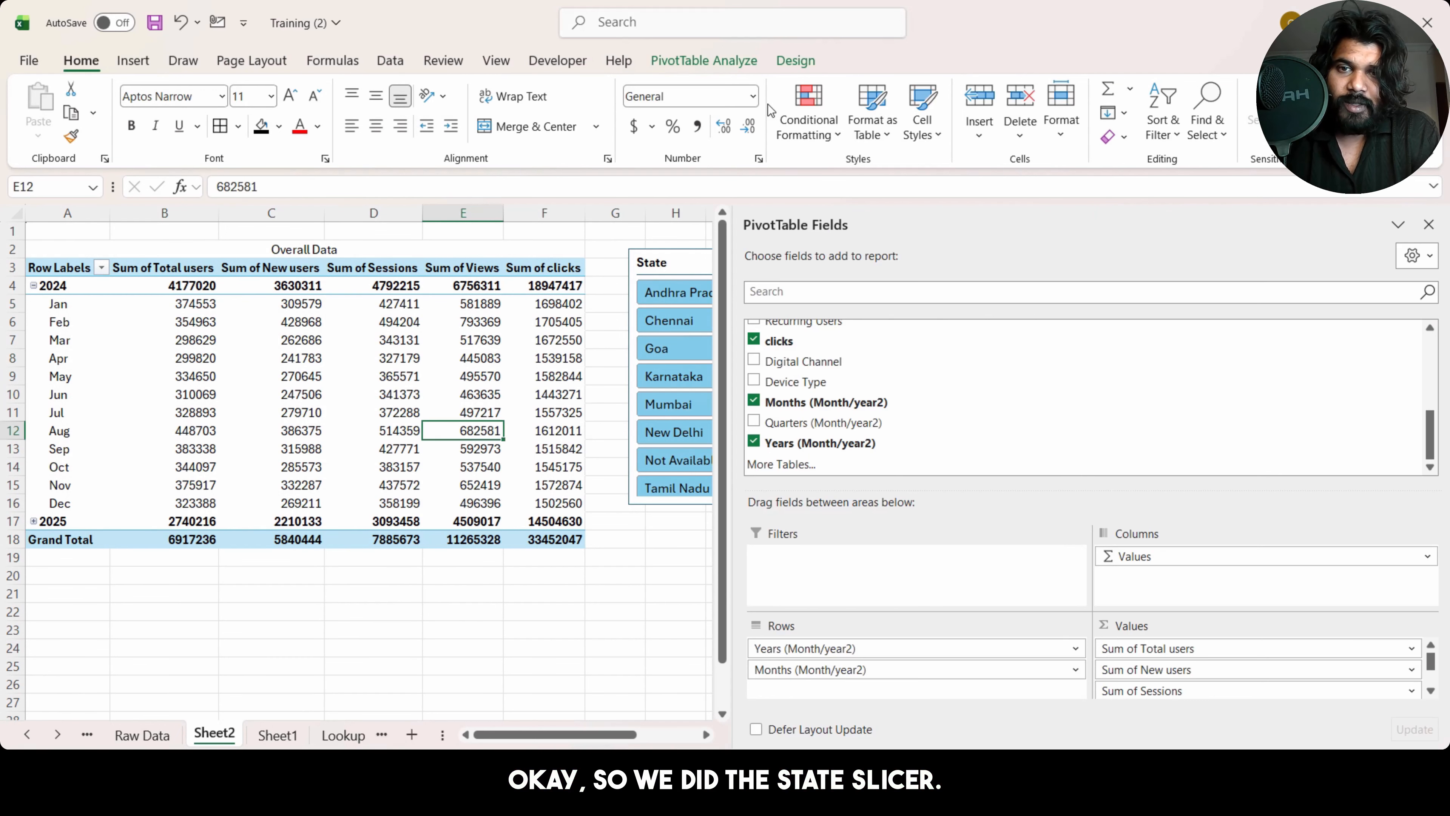
{"action": "left_click", "coordinate": [704, 60]}
{"action": "left_click", "coordinate": [457, 126]}
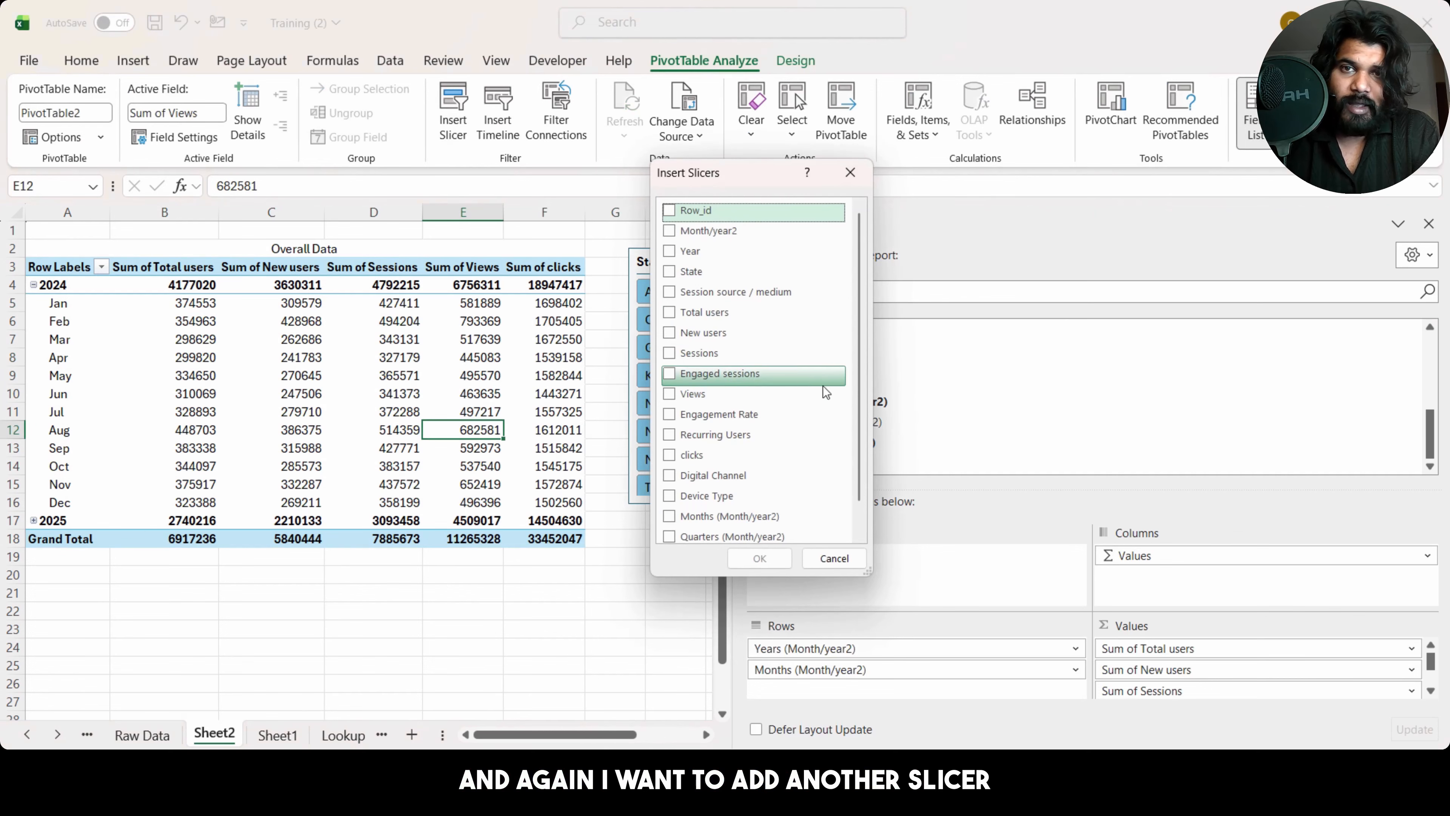
{"action": "left_click", "coordinate": [681, 497]}
{"action": "left_click", "coordinate": [758, 558]}
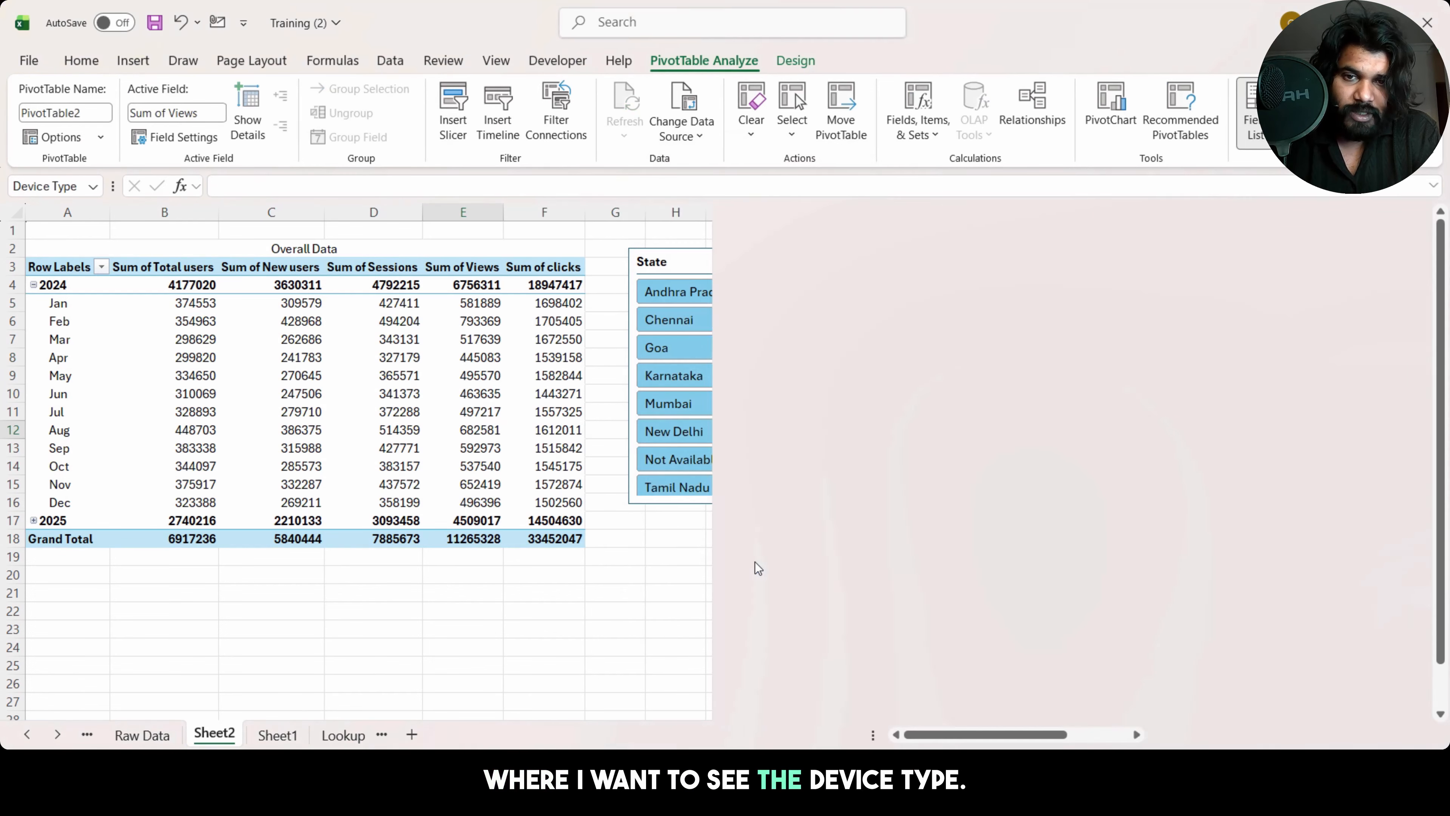
{"action": "left_click_drag", "start_coordinate": [391, 367], "coordinate": [910, 266]}
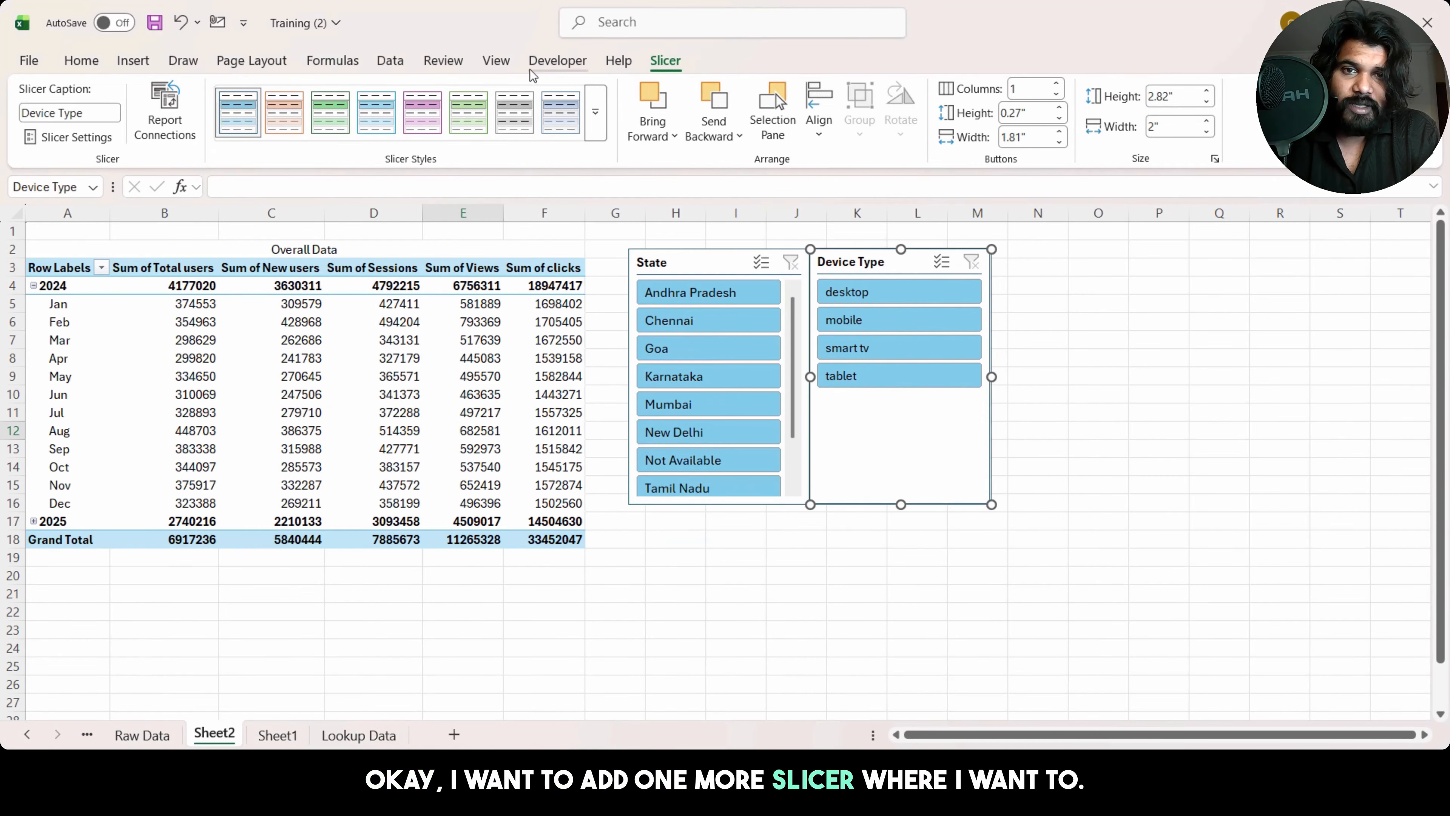
Step: Insert a Digital Channel slicer for the PivotTable and place it directly beside the Device Type slicer
{"action": "left_click", "coordinate": [469, 395]}
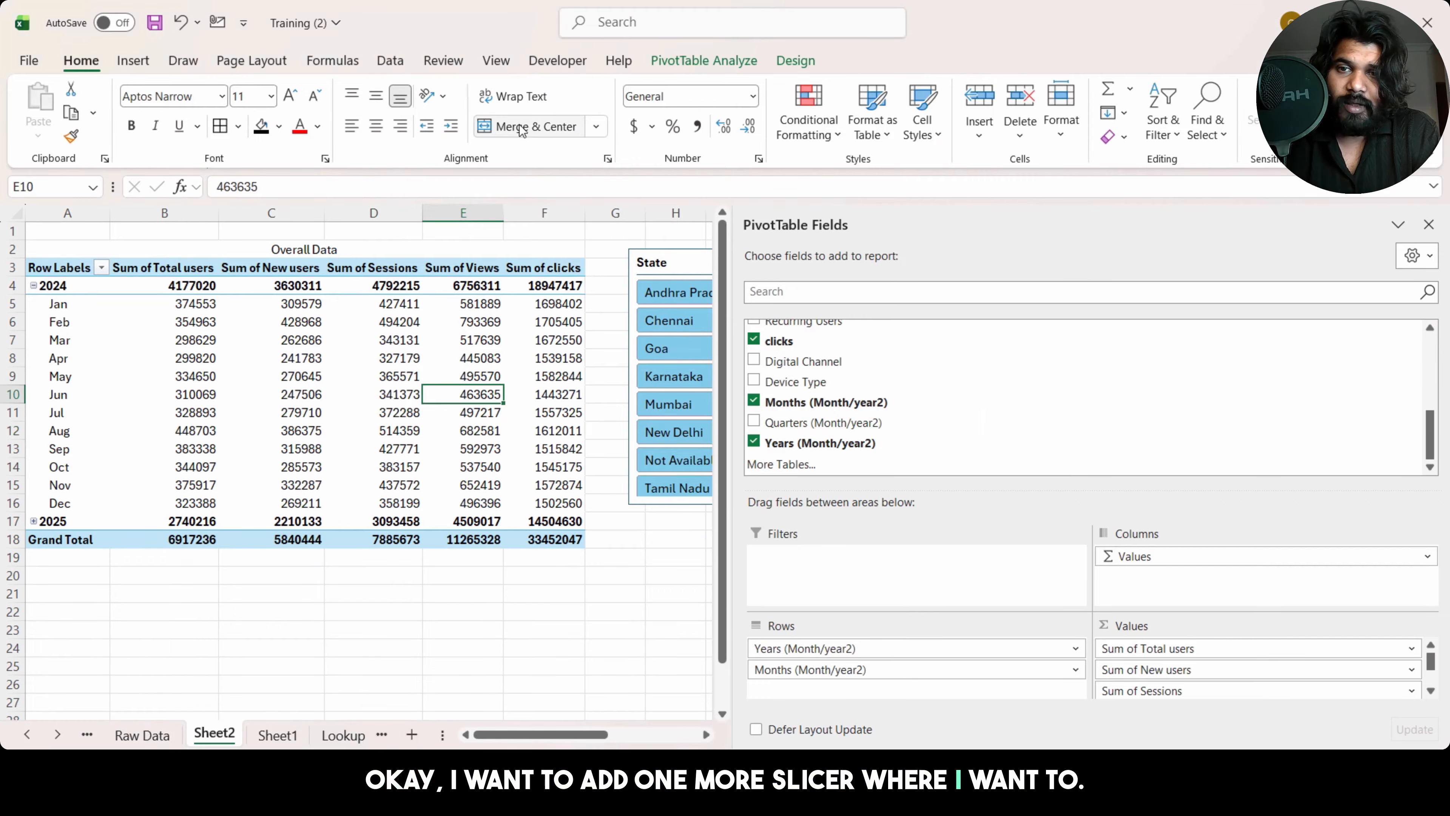
{"action": "left_click", "coordinate": [707, 62]}
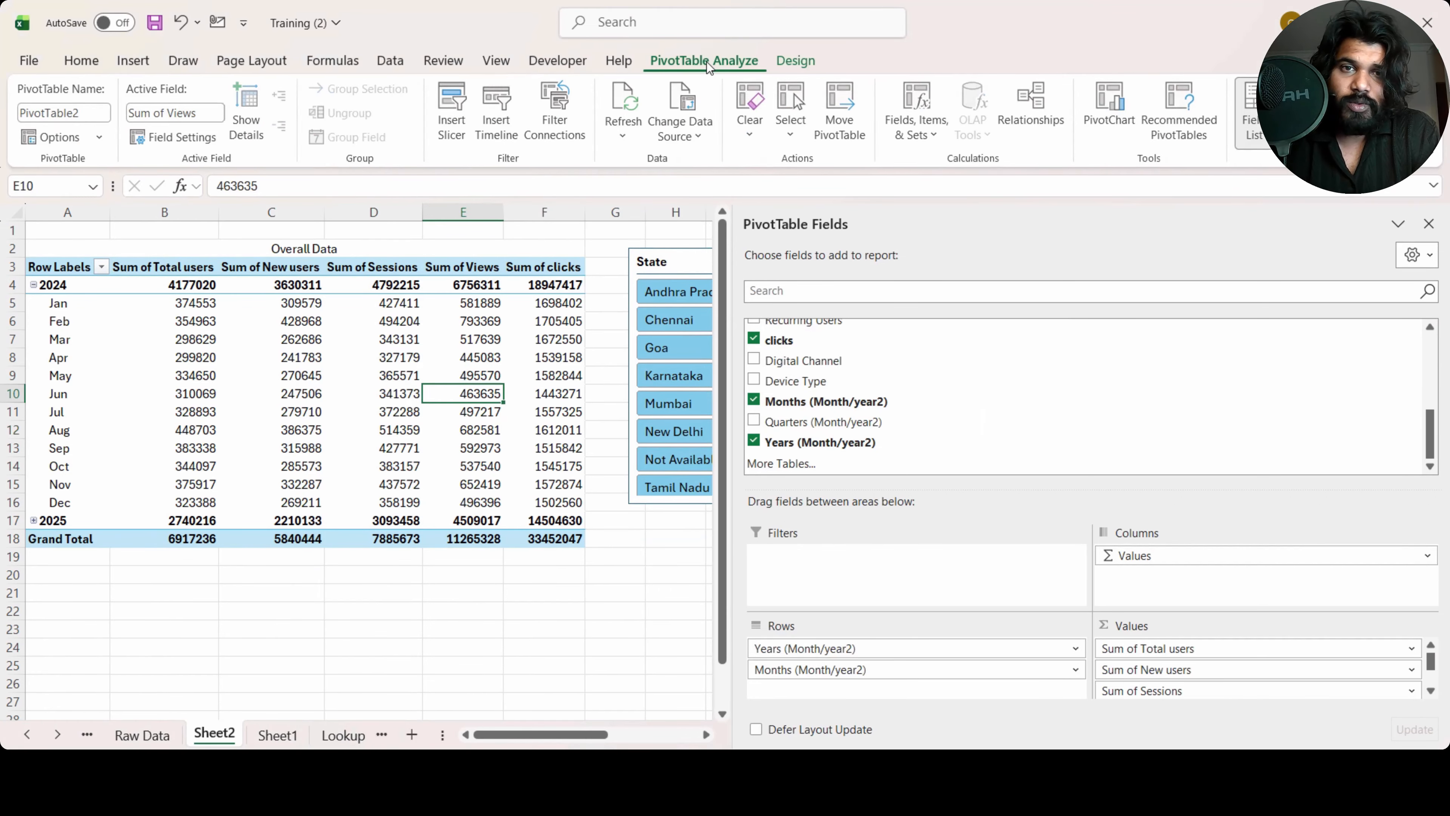
{"action": "left_click", "coordinate": [477, 374]}
{"action": "left_click", "coordinate": [452, 111]}
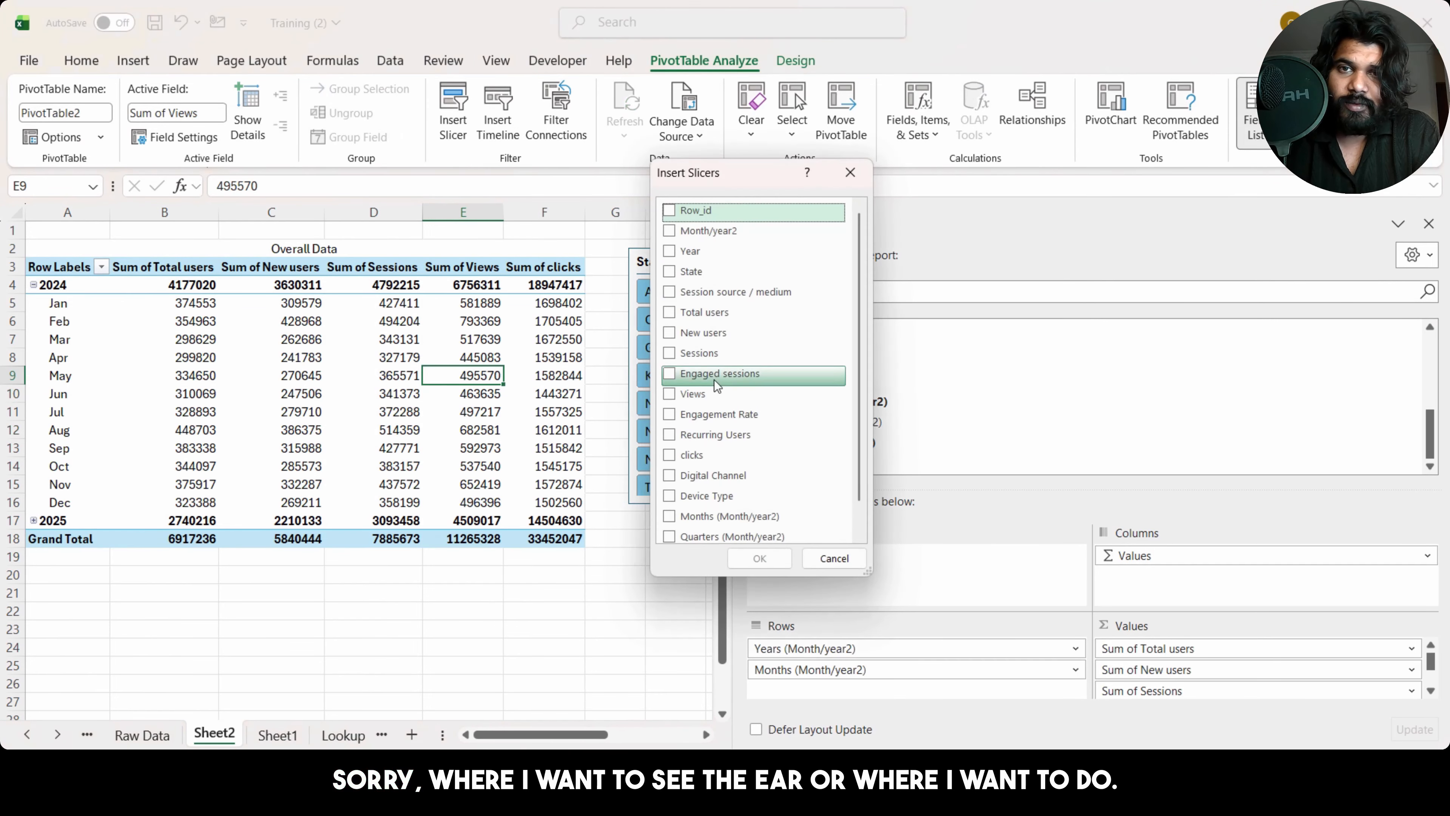
{"action": "left_click_drag", "start_coordinate": [858, 449], "coordinate": [857, 525]}
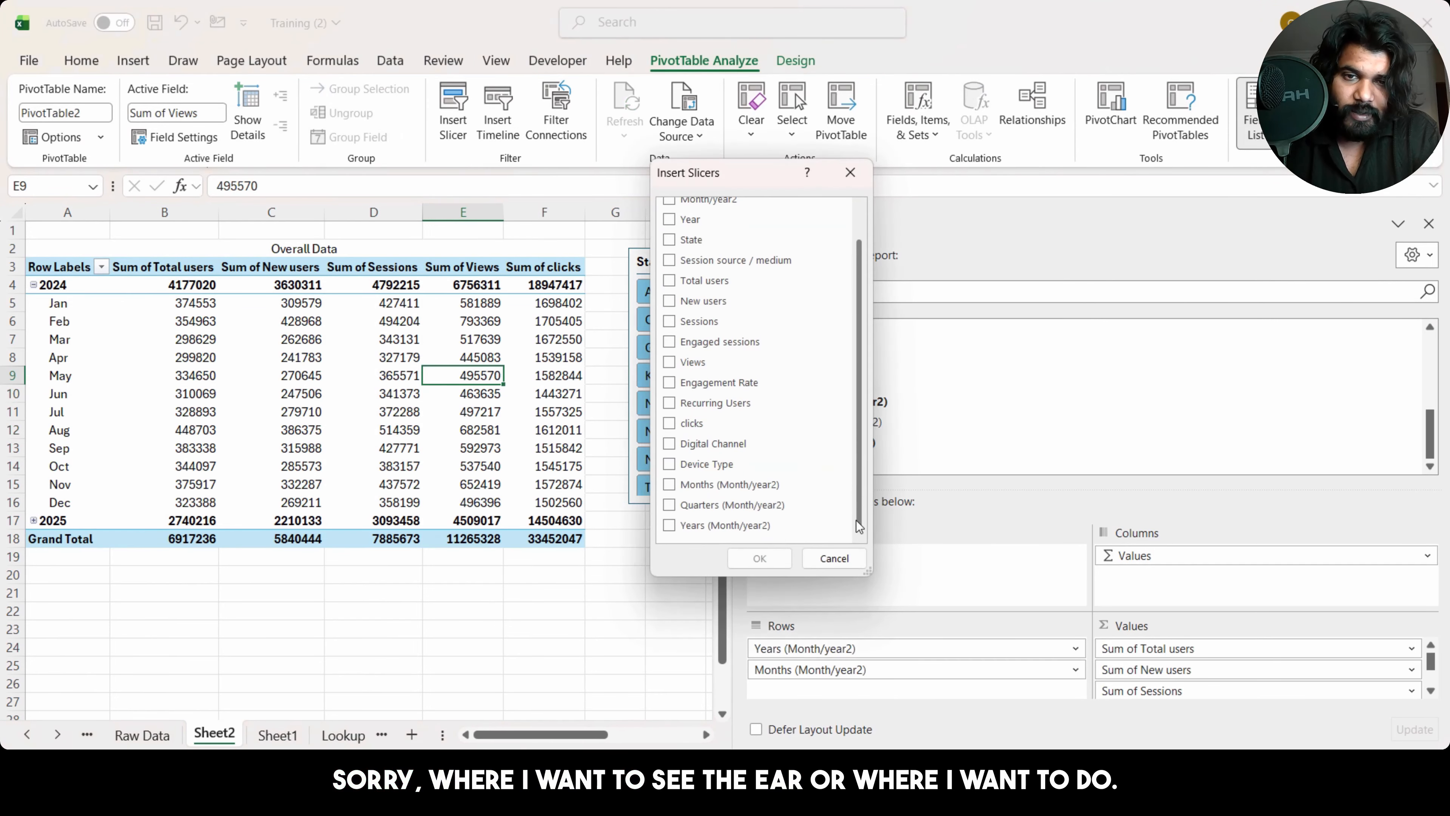
{"action": "left_click", "coordinate": [708, 444]}
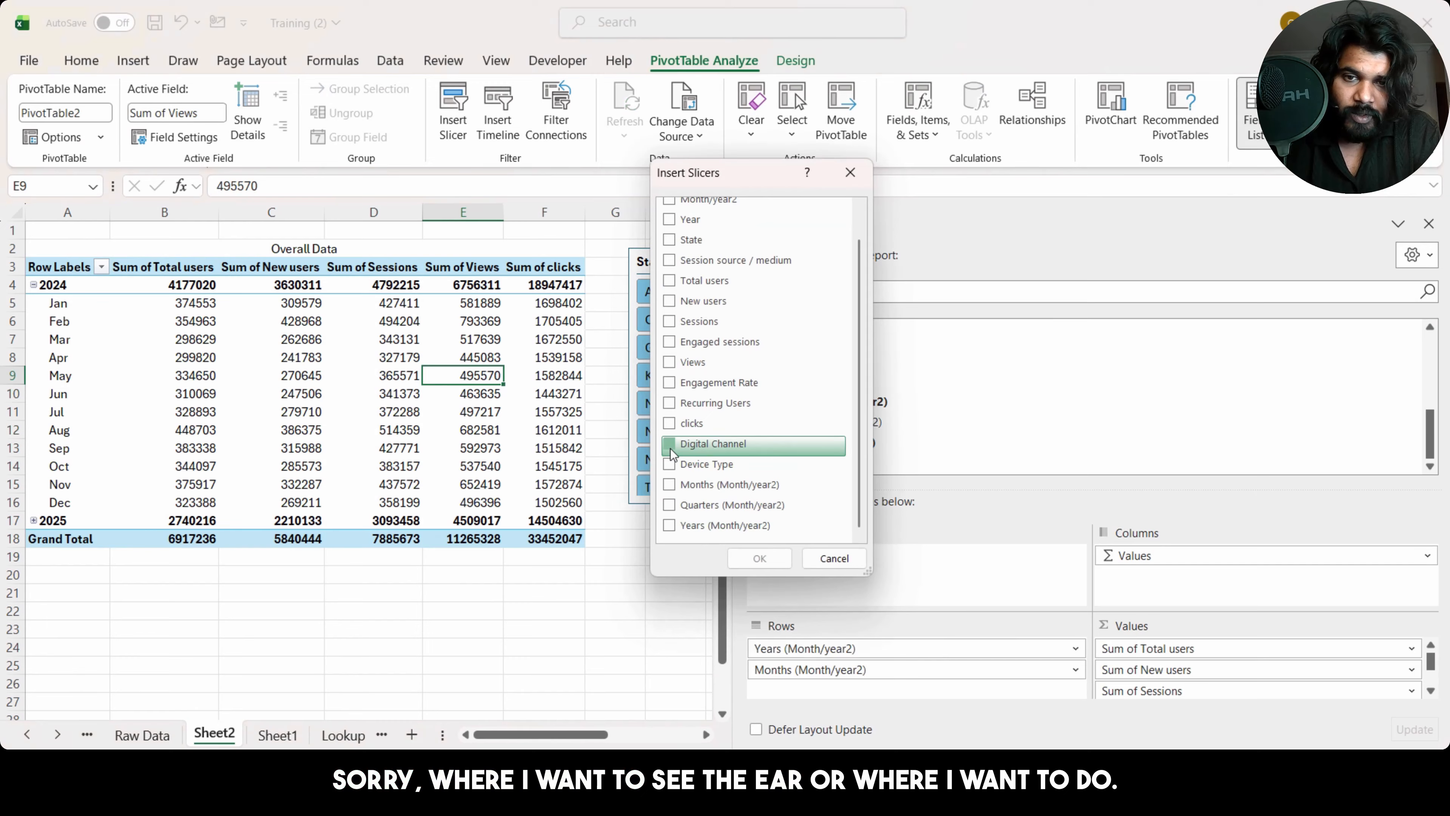
{"action": "left_click", "coordinate": [760, 558]}
{"action": "left_click_drag", "start_coordinate": [365, 363], "coordinate": [1071, 263]}
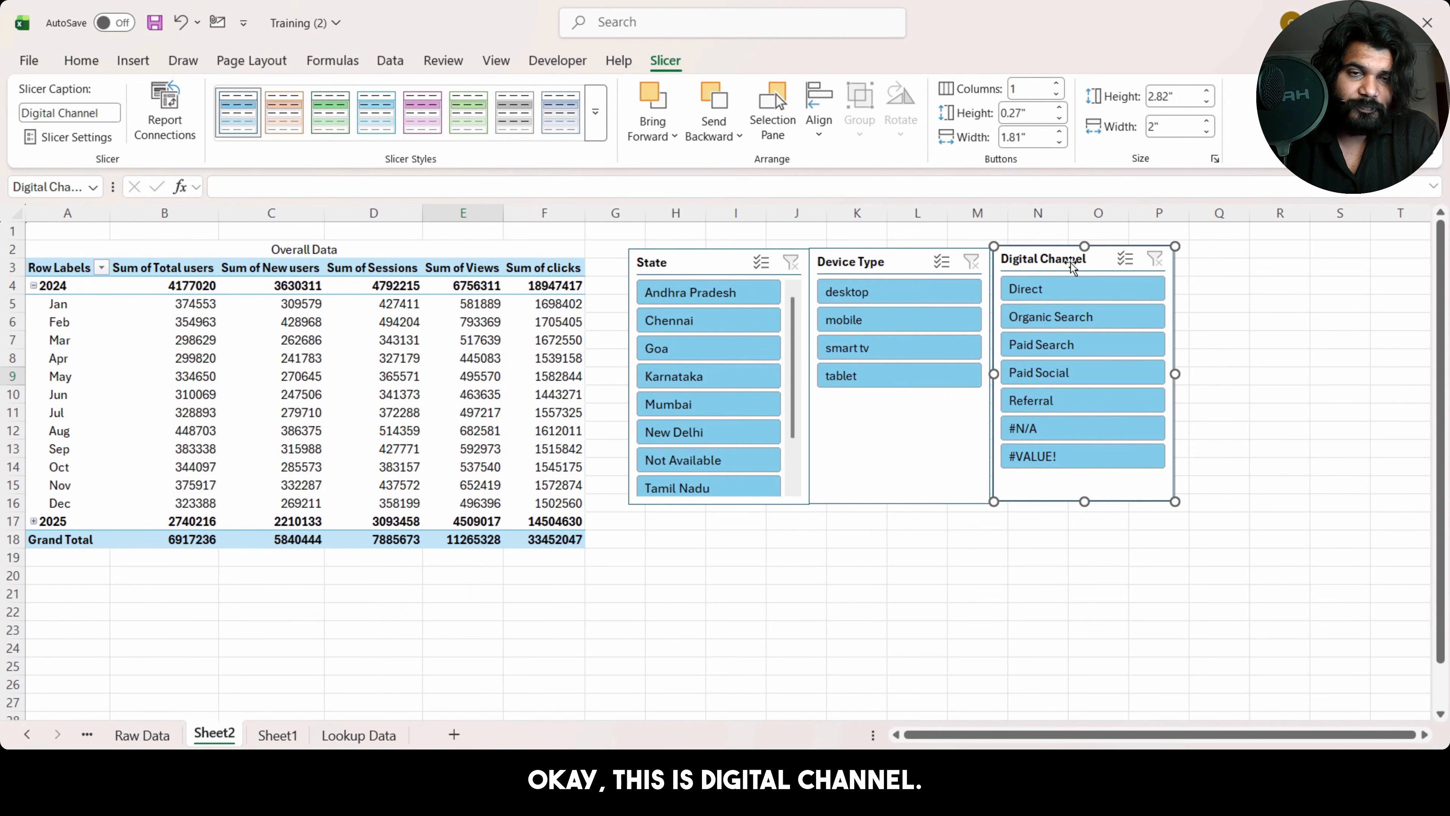
Step: Insert a Year slicer for the PivotTable and place it directly beside the Digital Channel slicer
{"action": "left_click", "coordinate": [540, 376]}
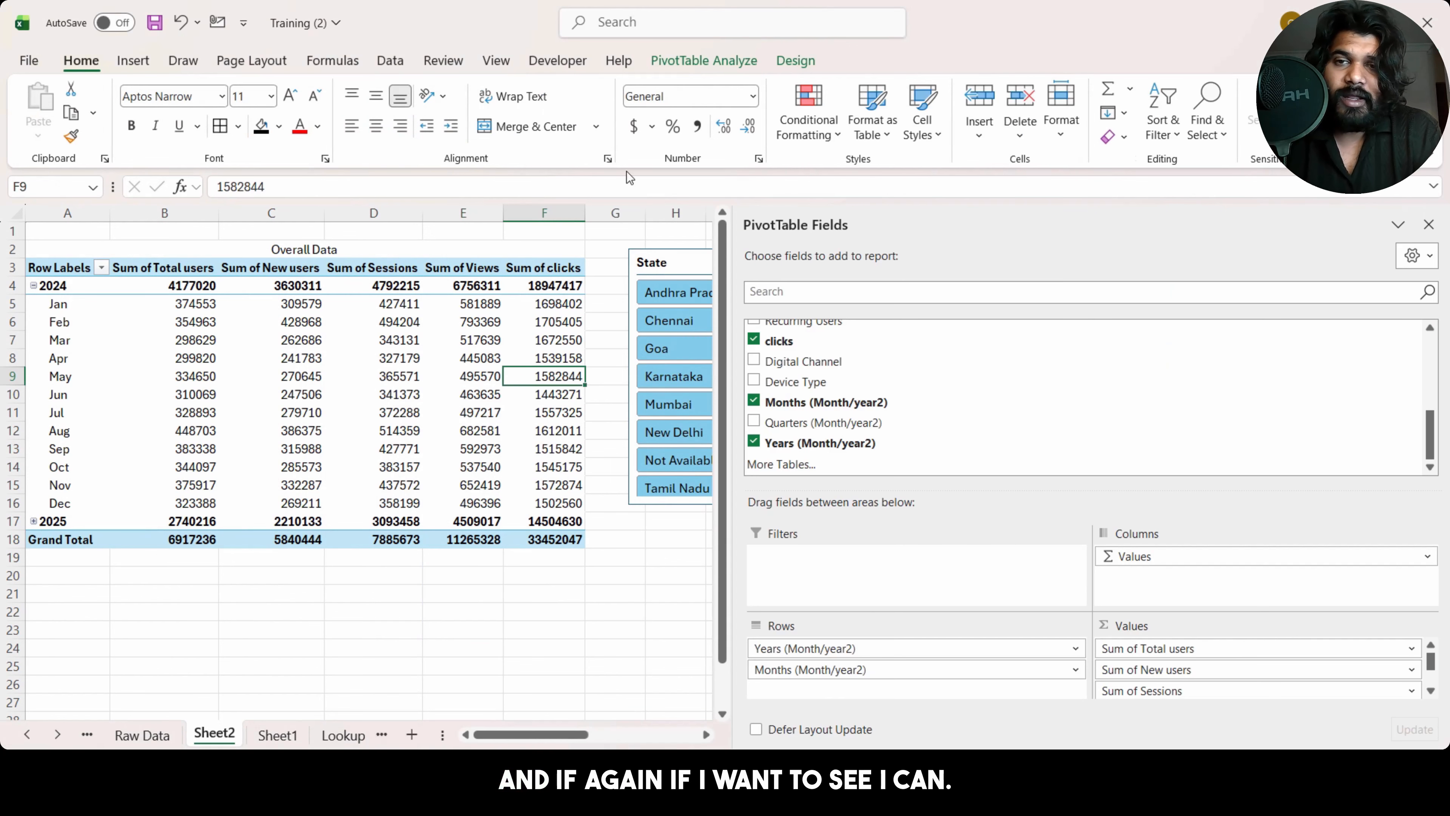
{"action": "left_click", "coordinate": [377, 338]}
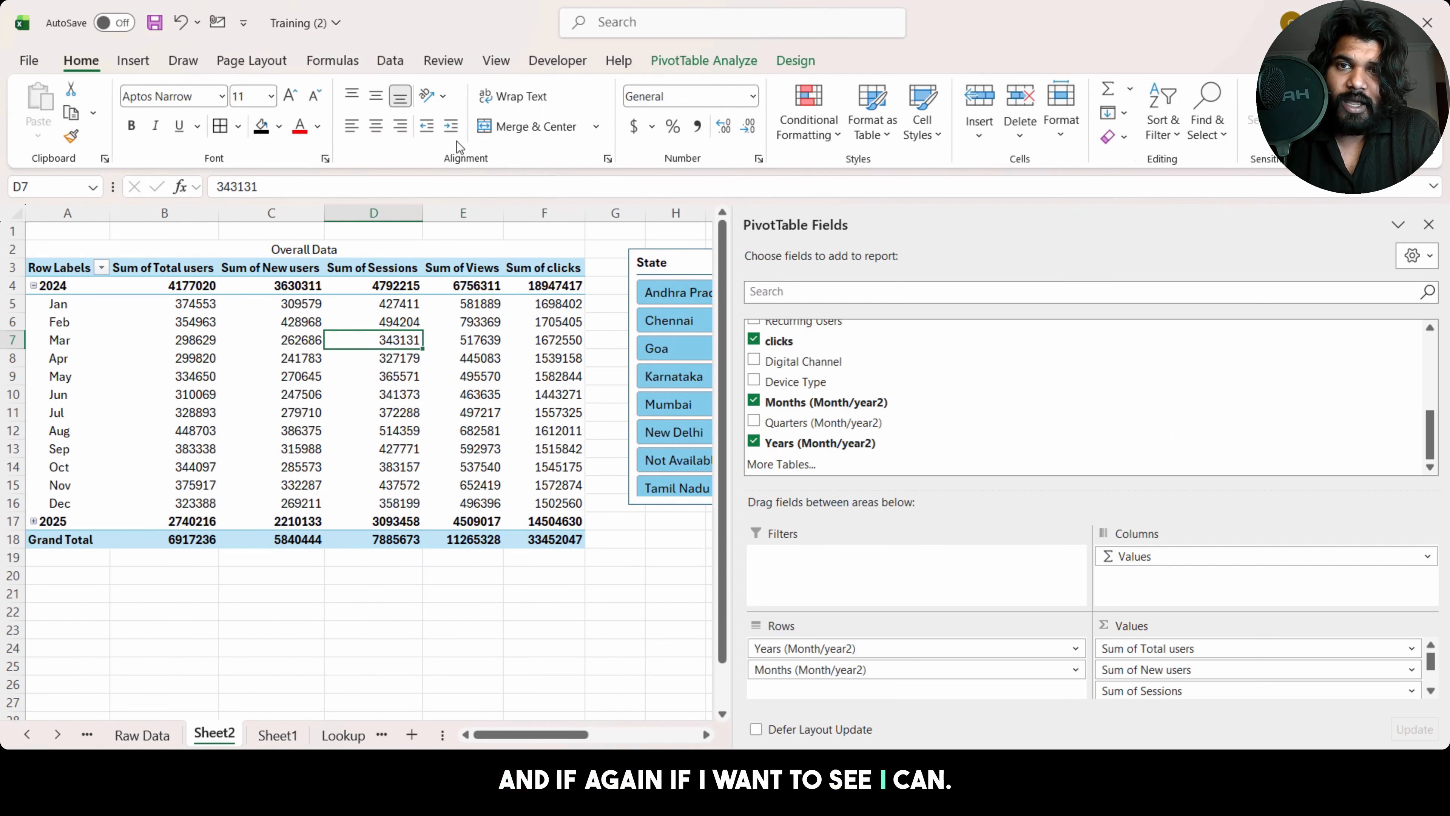
{"action": "left_click", "coordinate": [680, 59]}
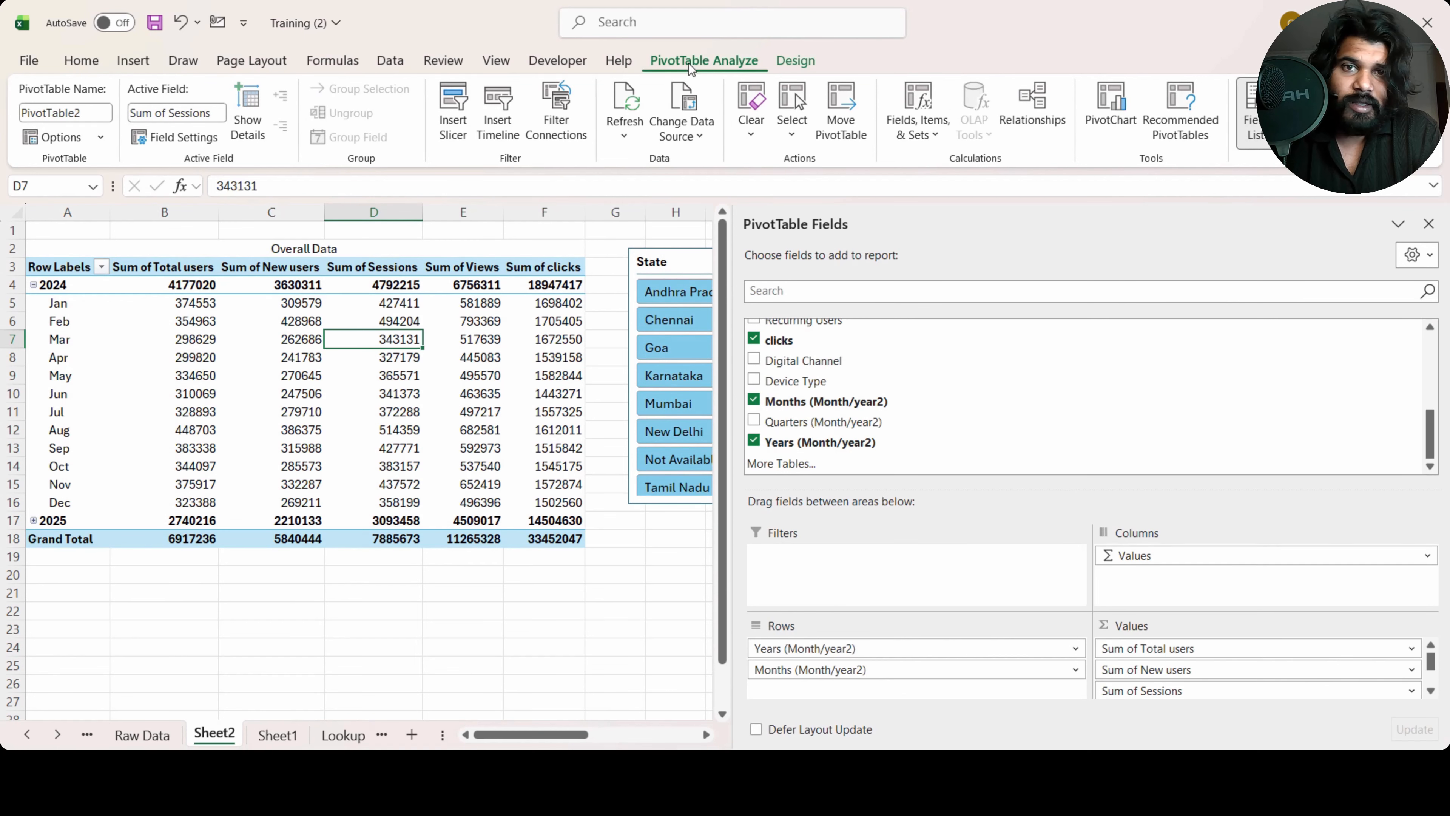
{"action": "left_click", "coordinate": [453, 114]}
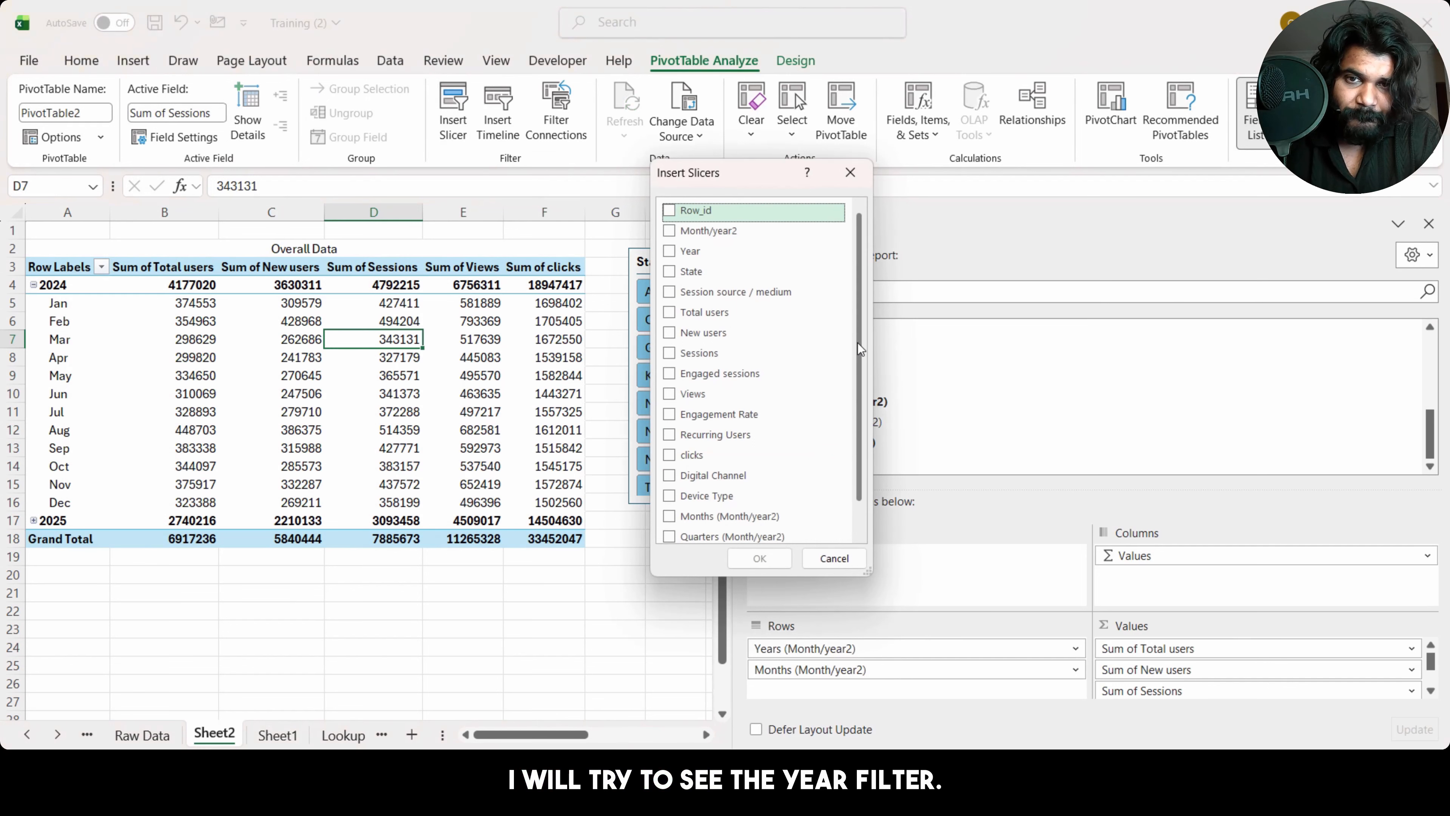
{"action": "left_click", "coordinate": [669, 254]}
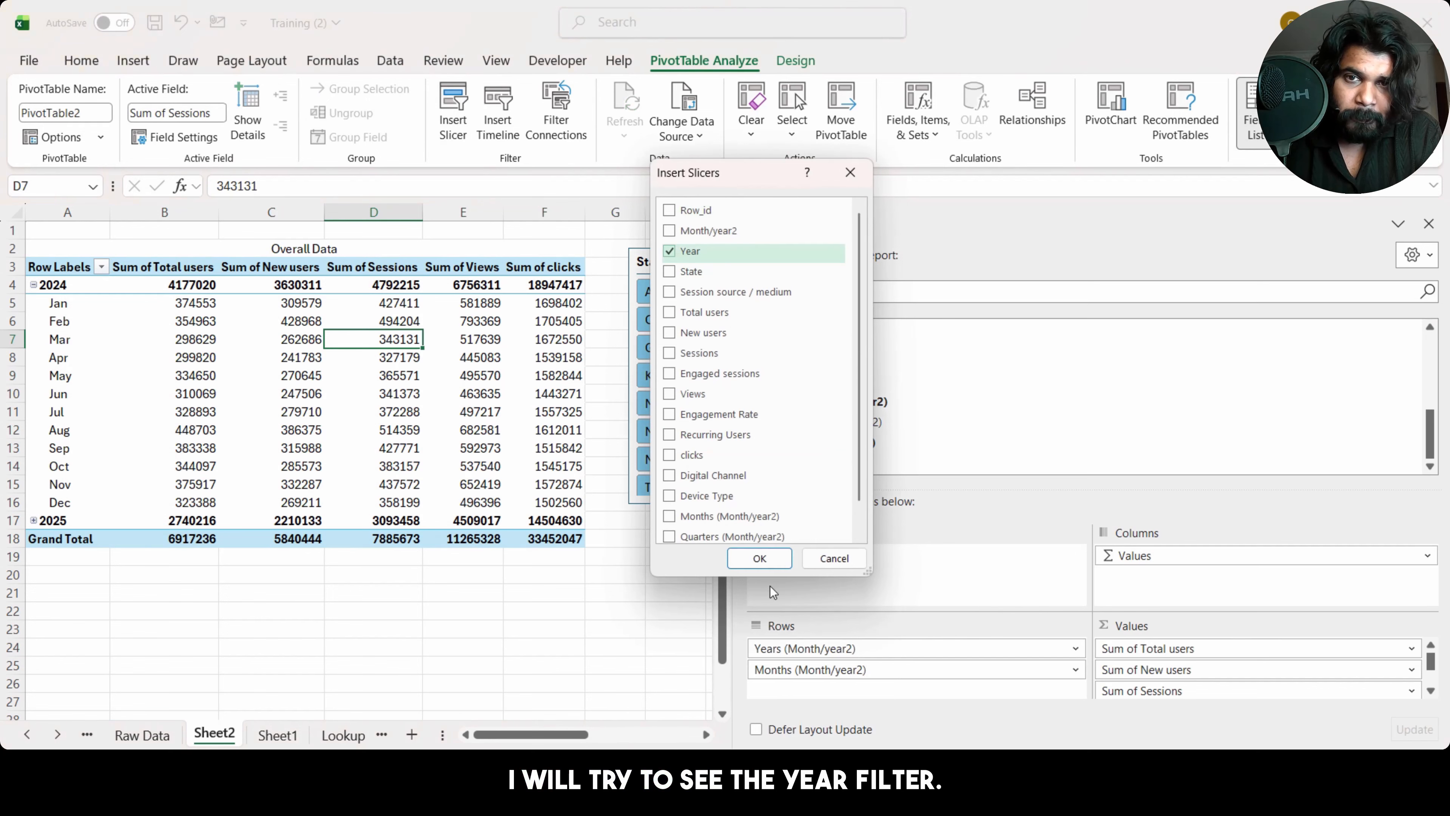
{"action": "left_click", "coordinate": [760, 558]}
{"action": "left_click_drag", "start_coordinate": [346, 368], "coordinate": [1223, 260]}
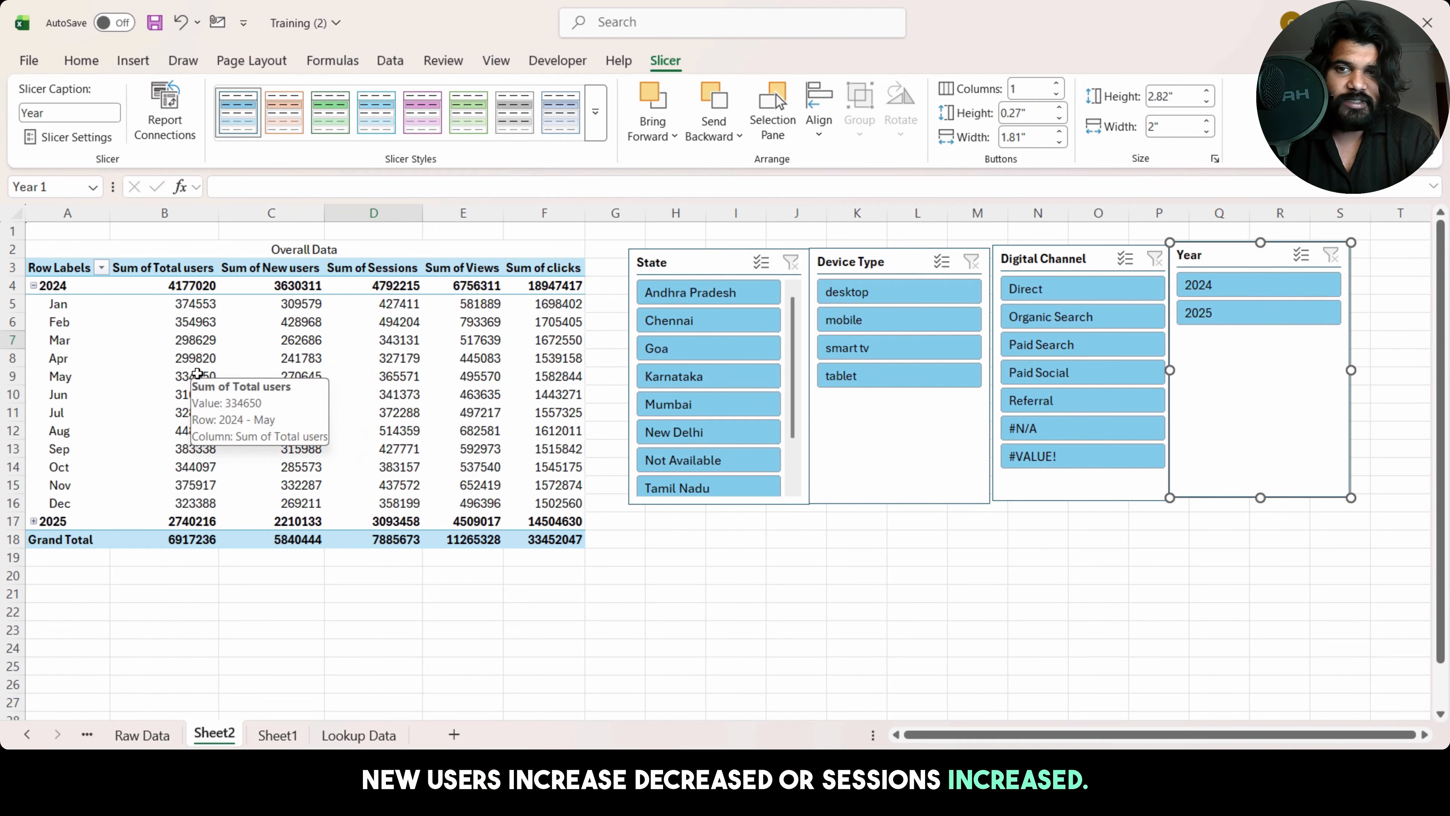
Step: Add Total users, New users, Sessions, Views and clicks to the PivotTable values a second time
{"action": "left_click", "coordinate": [178, 342]}
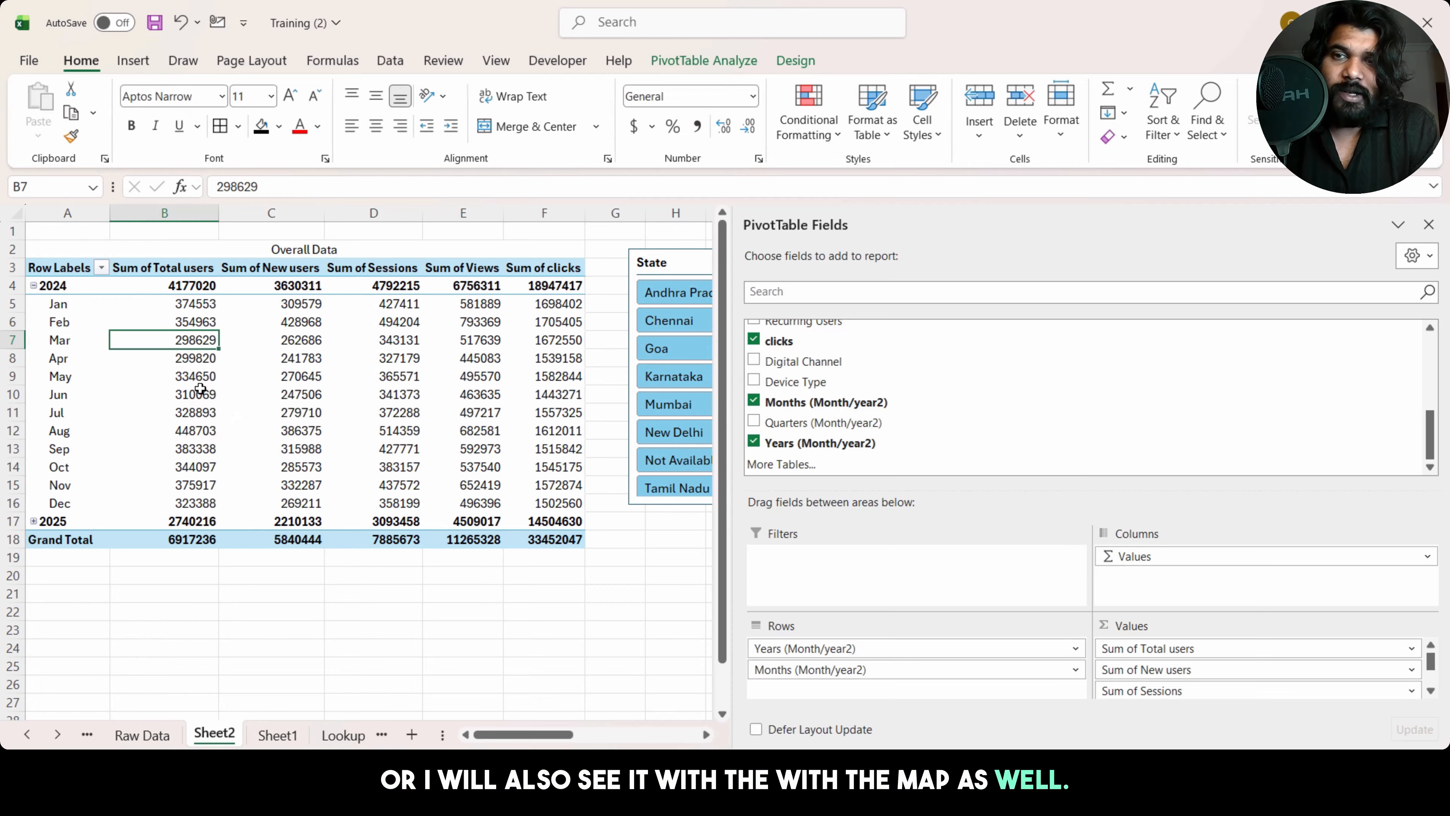
{"action": "left_click_drag", "start_coordinate": [1434, 437], "coordinate": [1433, 365]}
{"action": "mouse_move", "coordinate": [945, 432]}
{"action": "left_mouse_down"}
{"action": "mouse_move", "coordinate": [1208, 689]}
{"action": "mouse_move", "coordinate": [1165, 669]}
{"action": "left_mouse_up"}
{"action": "scroll", "coordinate": [1164, 670], "scroll_direction": "up", "scroll_amount": 2}
{"action": "scroll", "coordinate": [1159, 389], "scroll_direction": "down", "scroll_amount": 2}
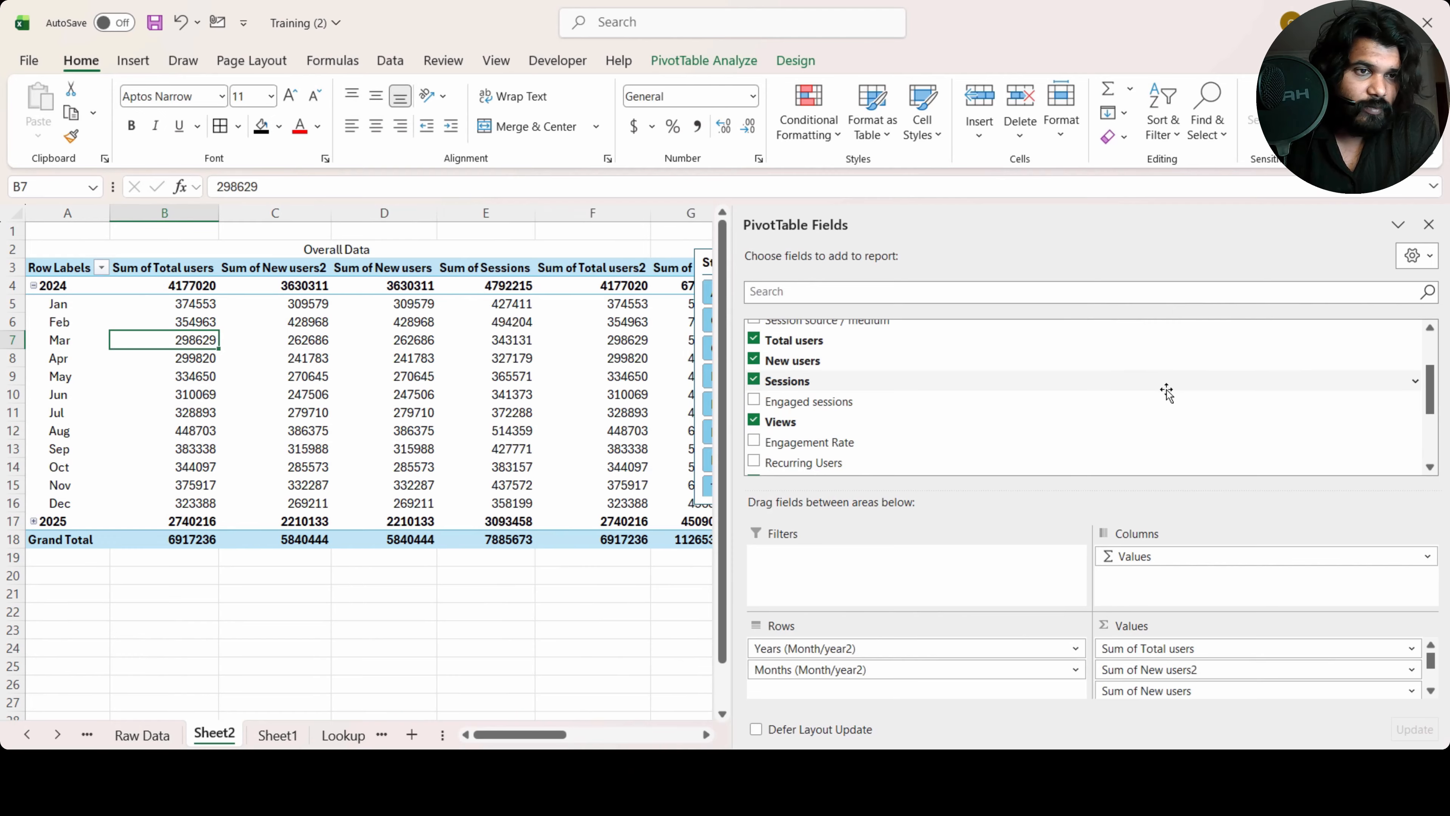
{"action": "left_click_drag", "start_coordinate": [1166, 391], "coordinate": [1263, 668]}
{"action": "left_click_drag", "start_coordinate": [1055, 425], "coordinate": [1204, 694]}
{"action": "left_click_drag", "start_coordinate": [1436, 396], "coordinate": [1435, 439]}
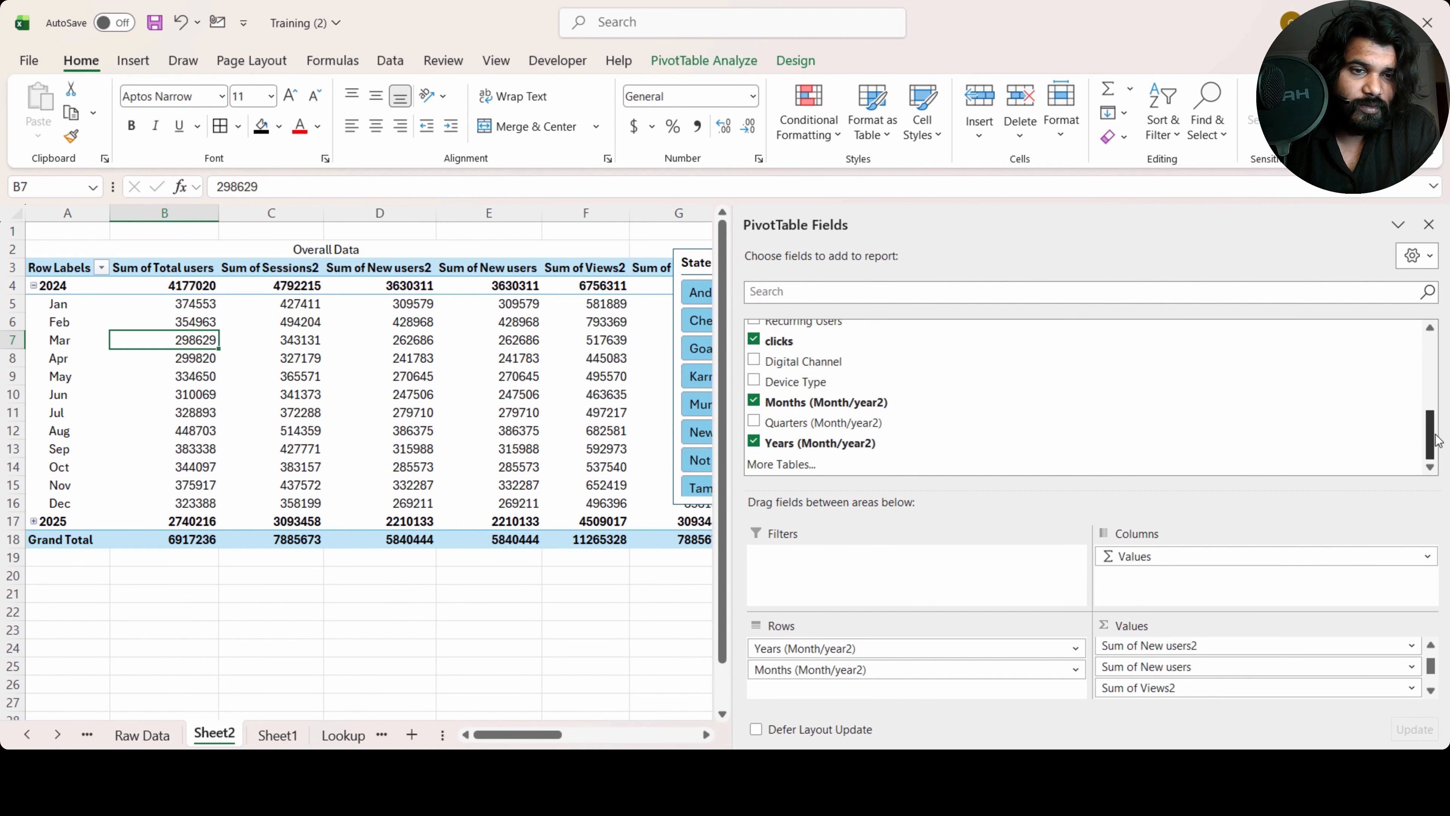
{"action": "left_click_drag", "start_coordinate": [880, 339], "coordinate": [1181, 680]}
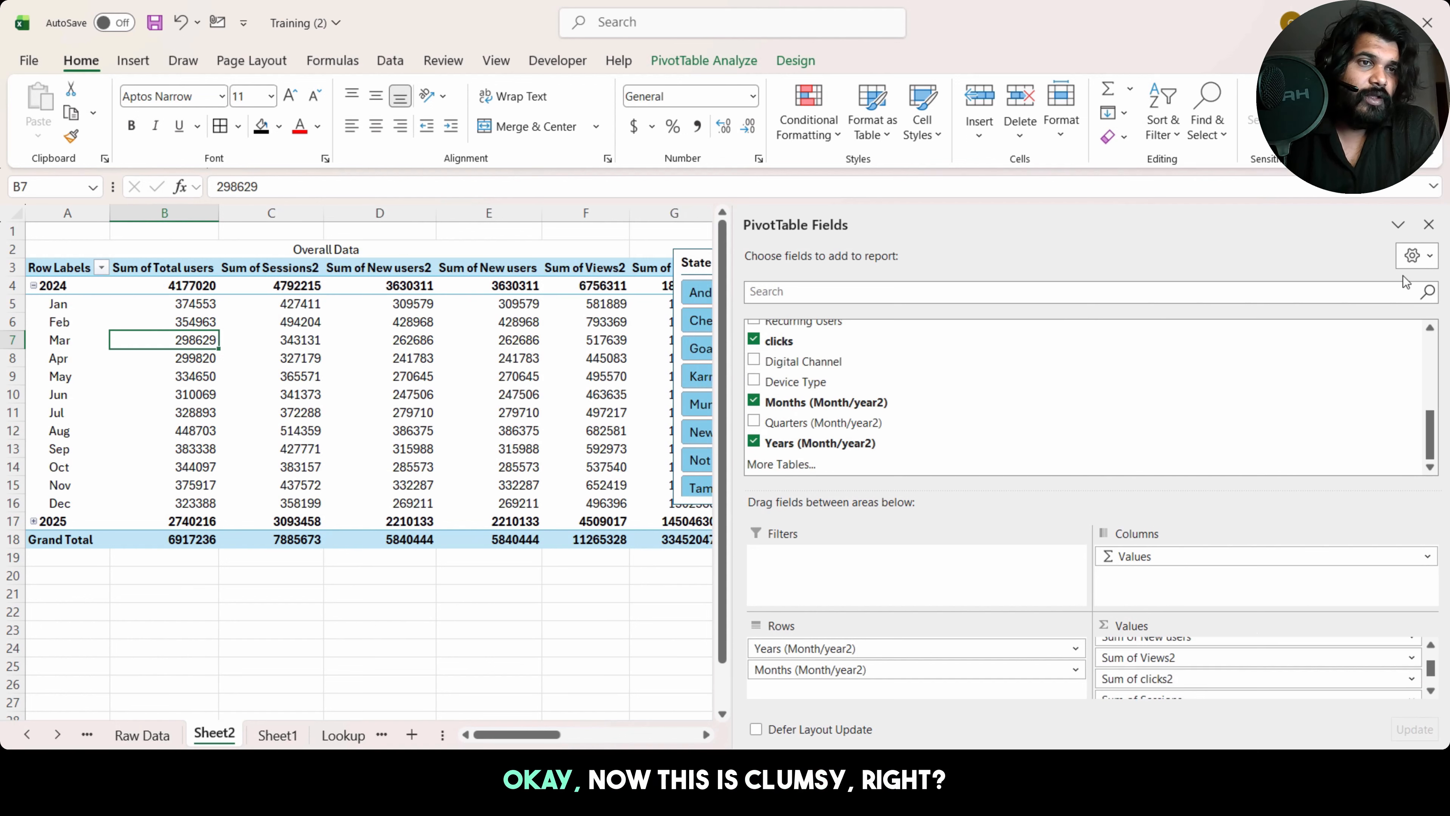
Step: Show only the areas section of the PivotTable fields and move Sum of Total users2 directly after Sum of Total users
{"action": "left_click", "coordinate": [1415, 257]}
{"action": "left_click", "coordinate": [1279, 430]}
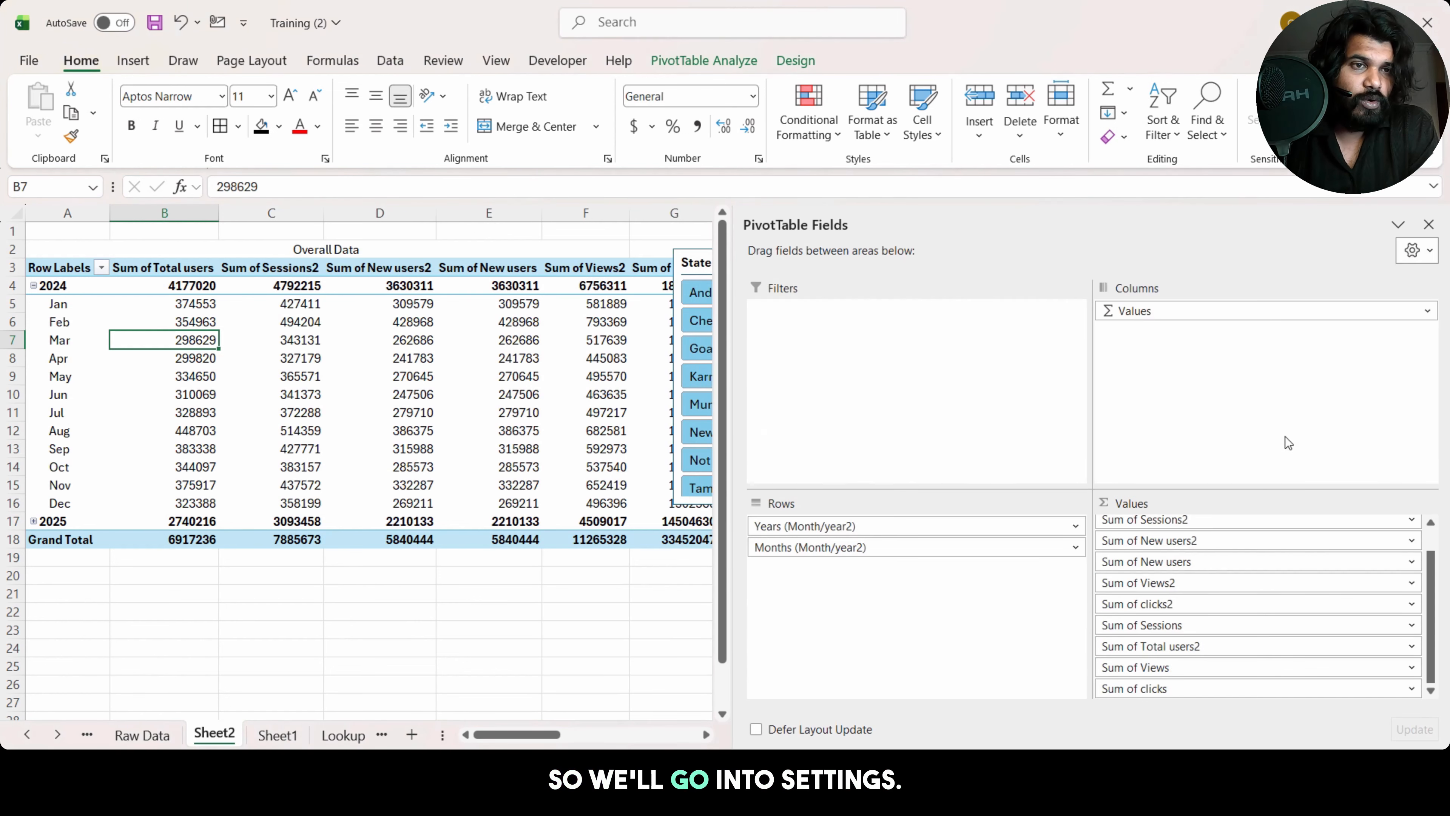
{"action": "scroll", "coordinate": [1425, 583], "scroll_direction": "up", "scroll_amount": 1}
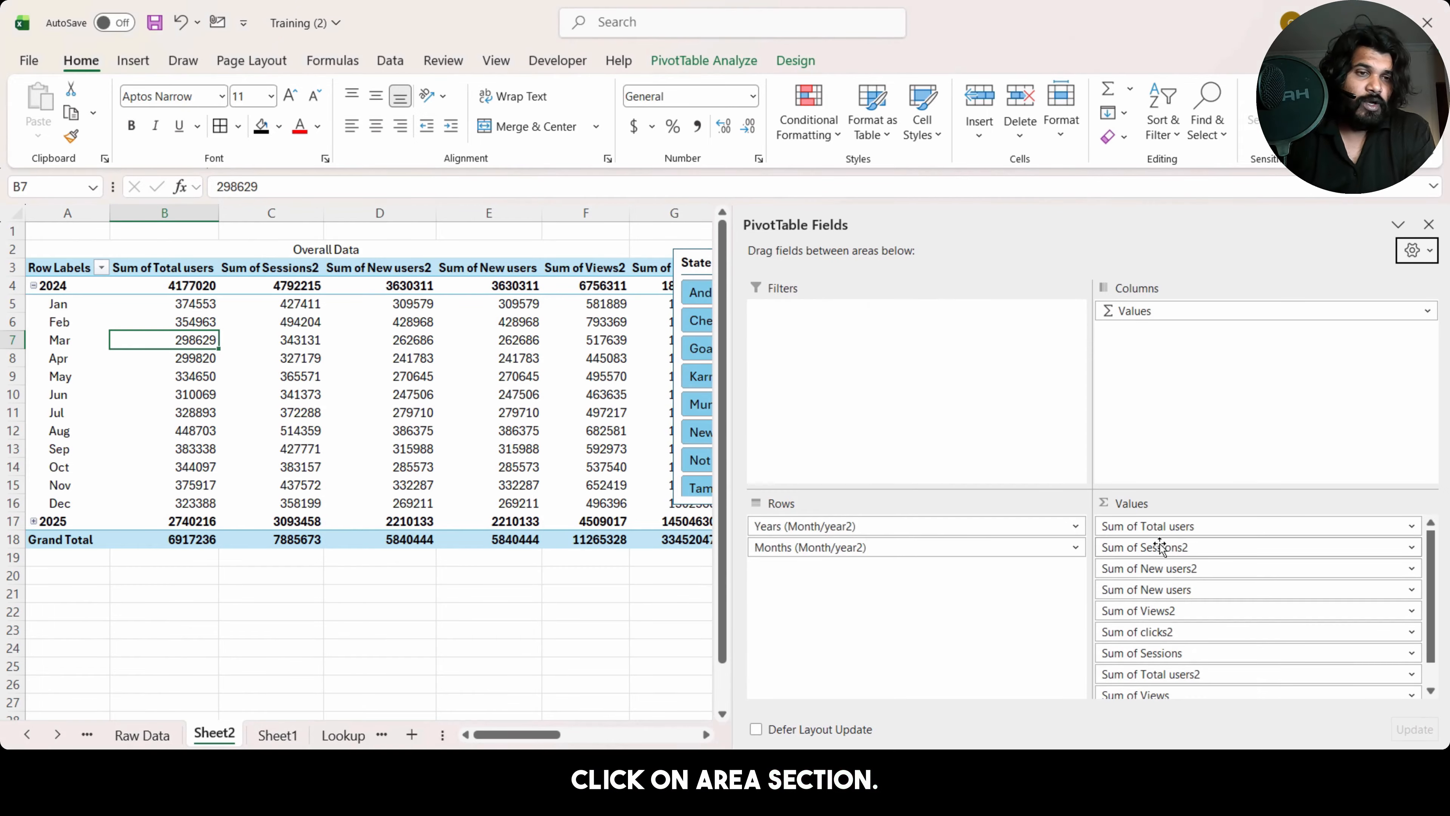
{"action": "left_click_drag", "start_coordinate": [1193, 680], "coordinate": [1185, 547]}
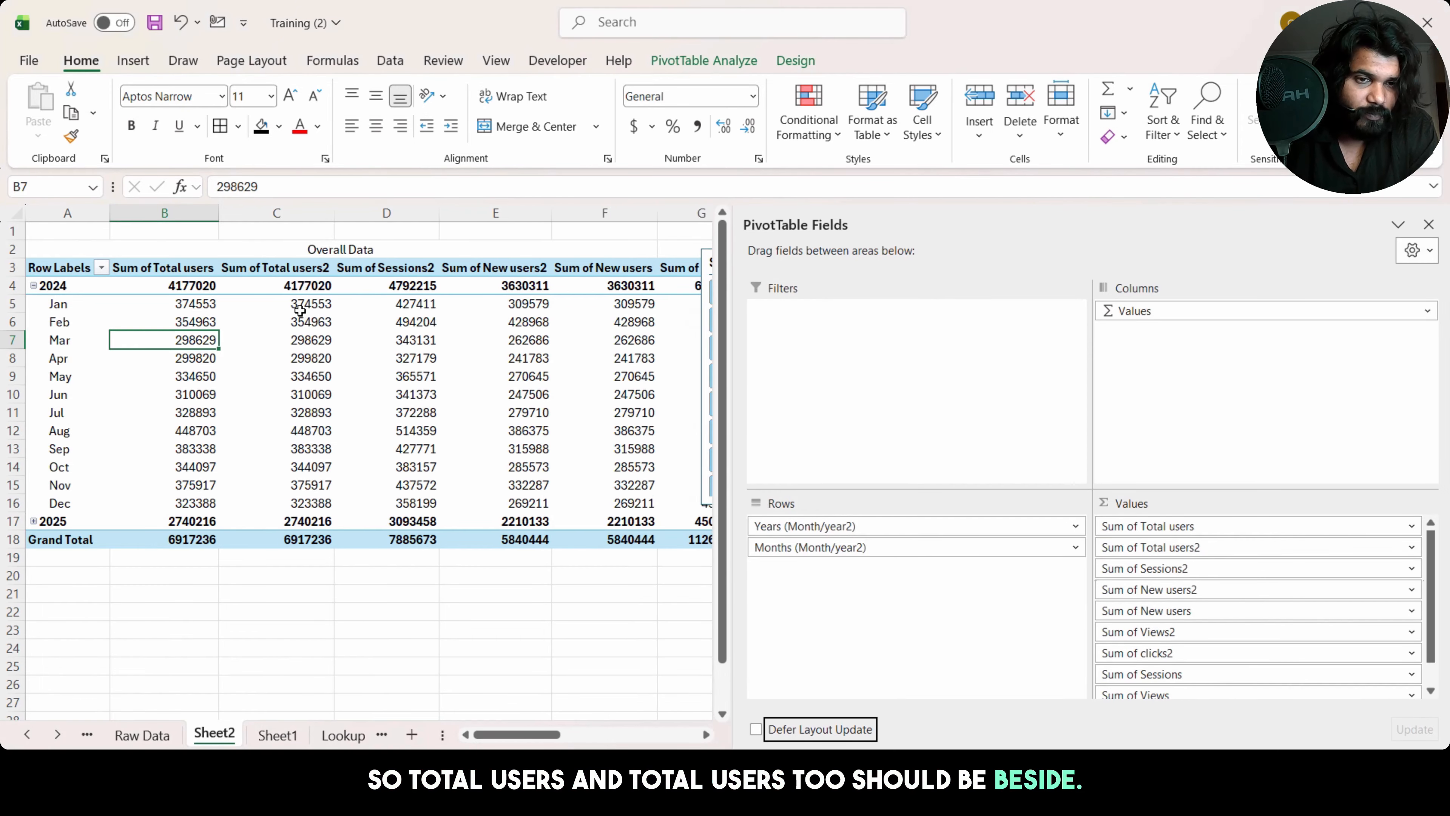
Step: Show the Sum of Total users2 values as % Difference From the previous month, with Months (Month/year2) as base field
{"action": "right_click", "coordinate": [308, 324]}
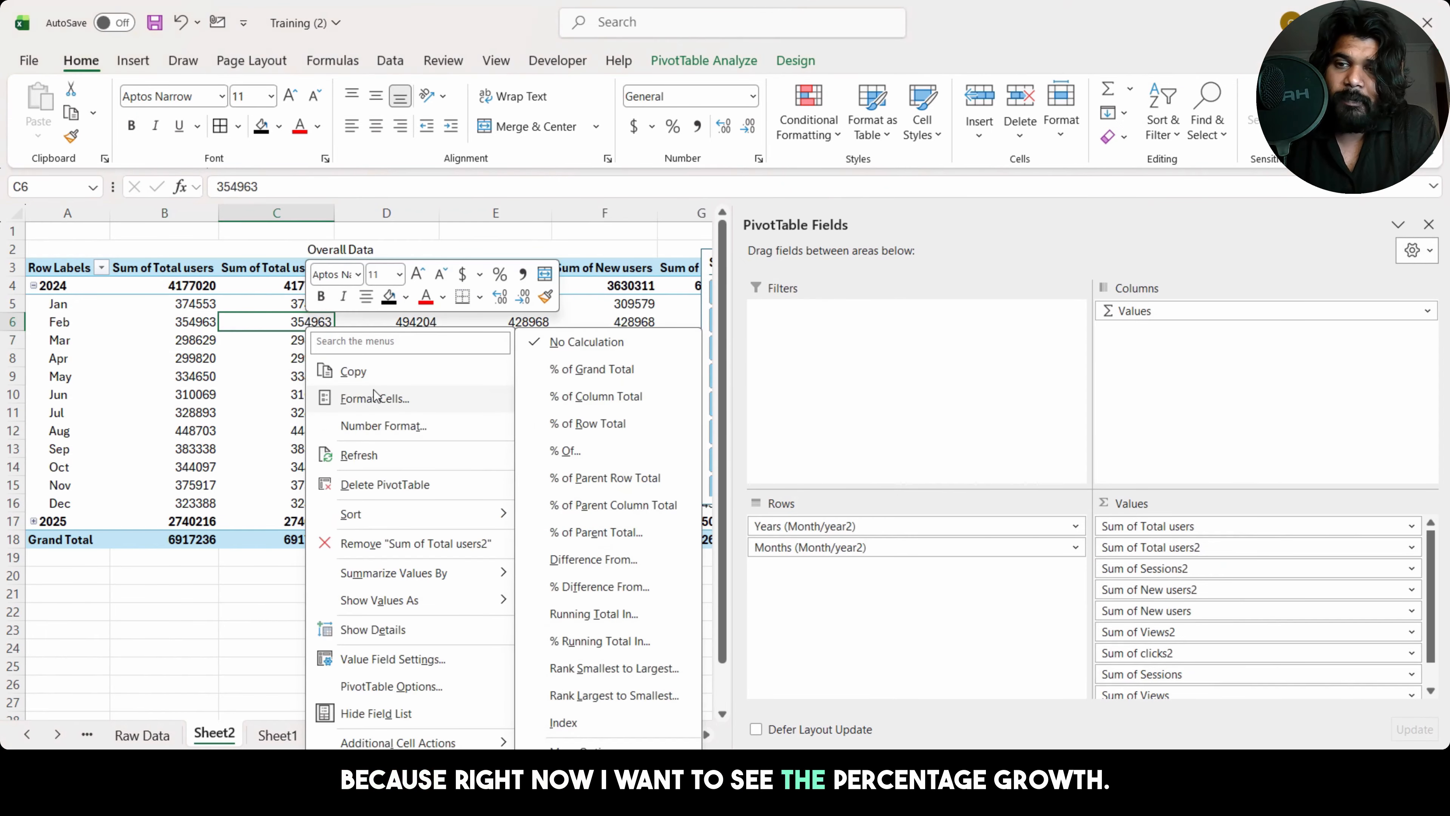
{"action": "mouse_move", "coordinate": [457, 605]}
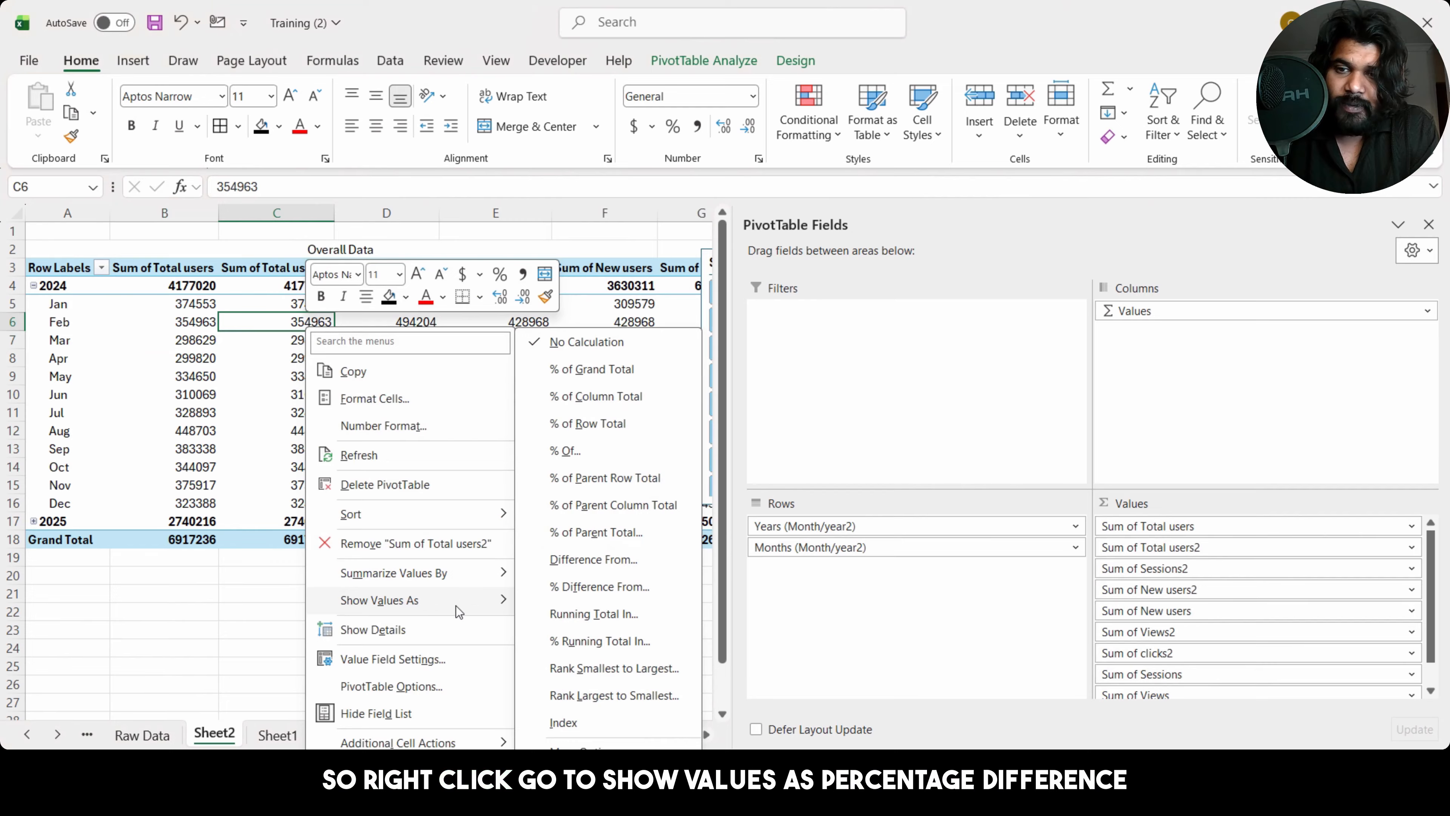
{"action": "left_click", "coordinate": [597, 589]}
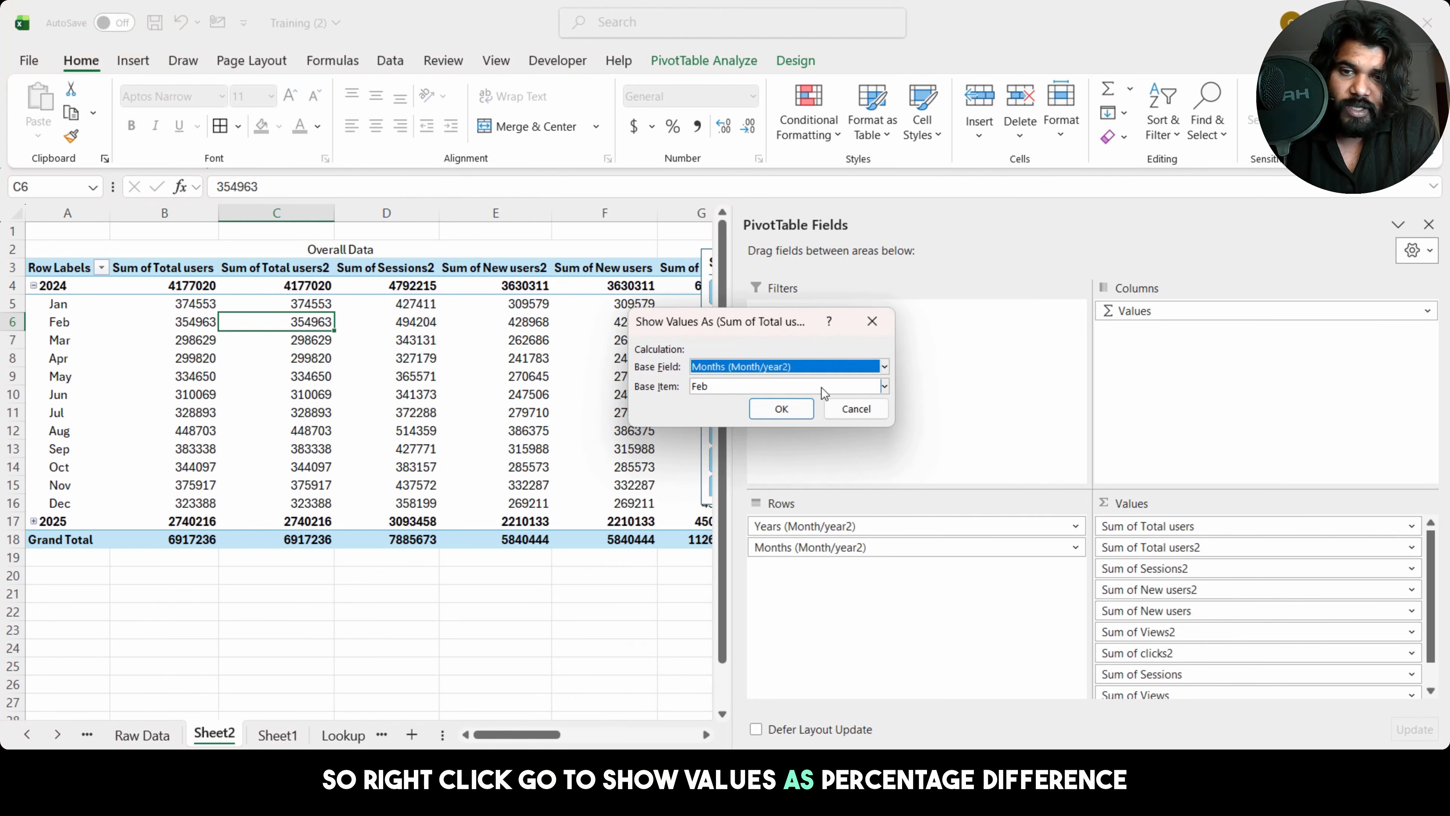
{"action": "left_click", "coordinate": [824, 388]}
{"action": "left_click", "coordinate": [788, 401]}
{"action": "left_click", "coordinate": [781, 409]}
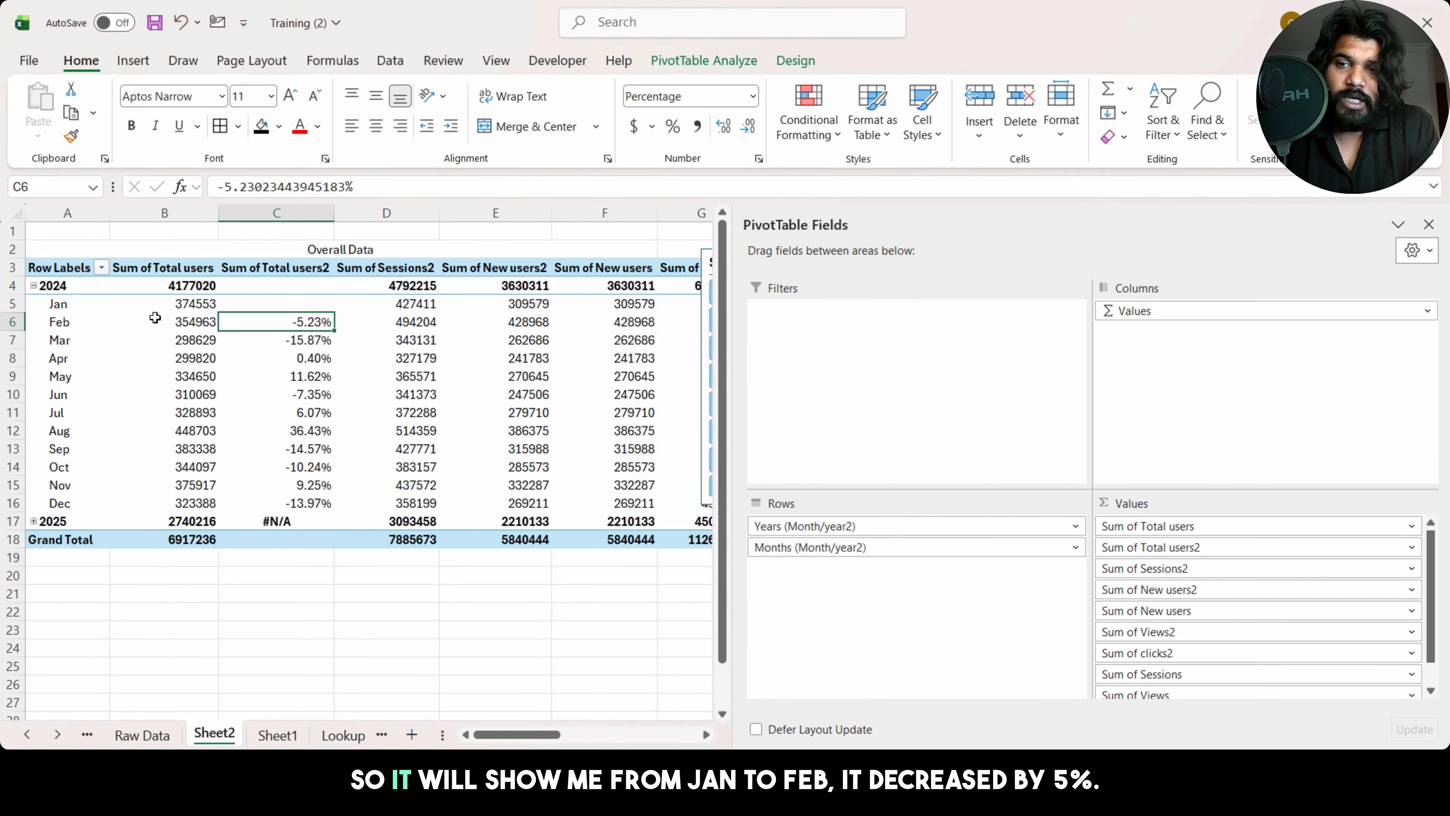
Step: Examine the 2024 monthly percentage changes in total users and expand 2025 into its months
{"action": "mouse_move", "coordinate": [183, 315]}
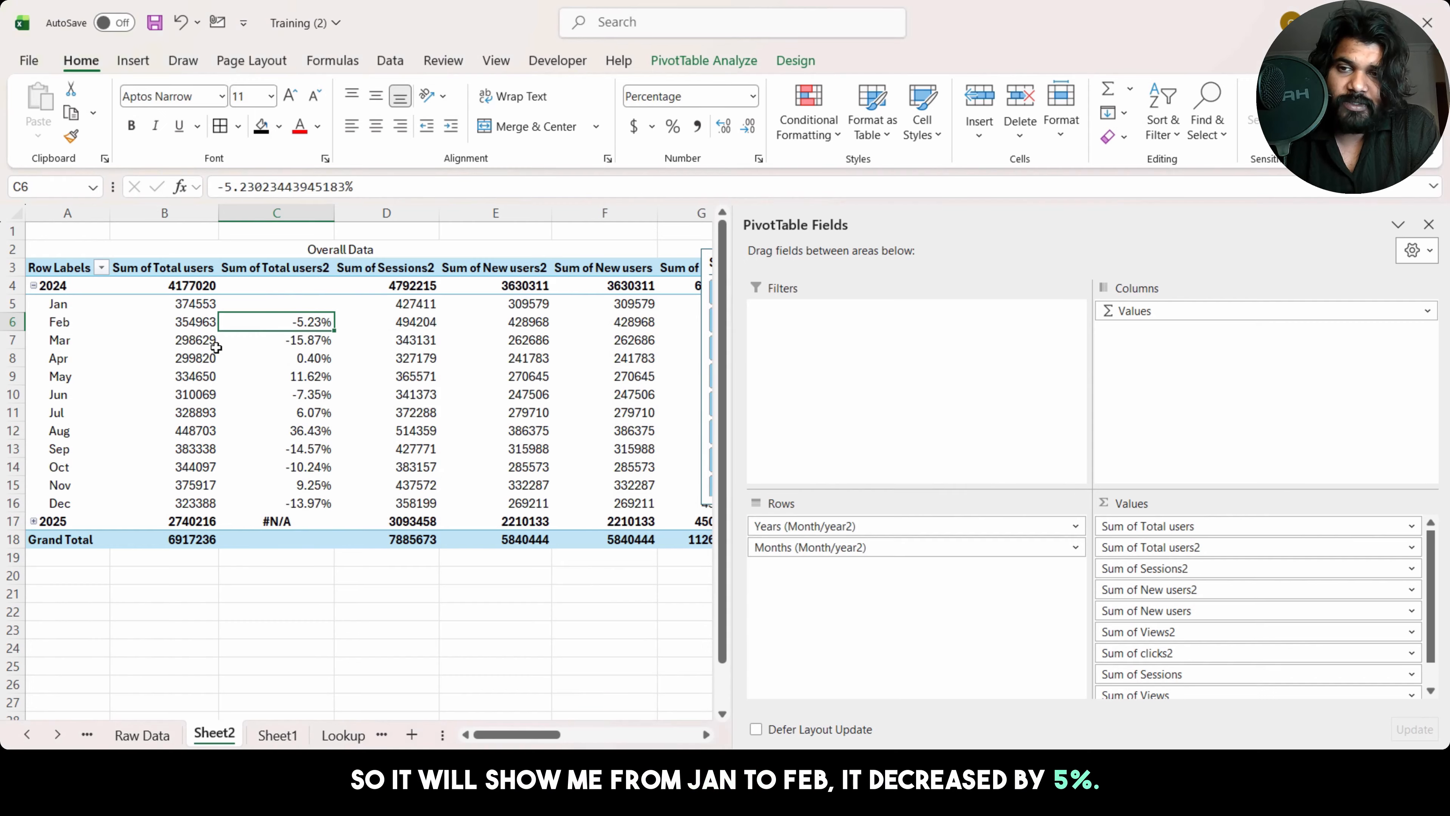
{"action": "left_click", "coordinate": [308, 348]}
{"action": "left_click_drag", "start_coordinate": [307, 319], "coordinate": [302, 501]}
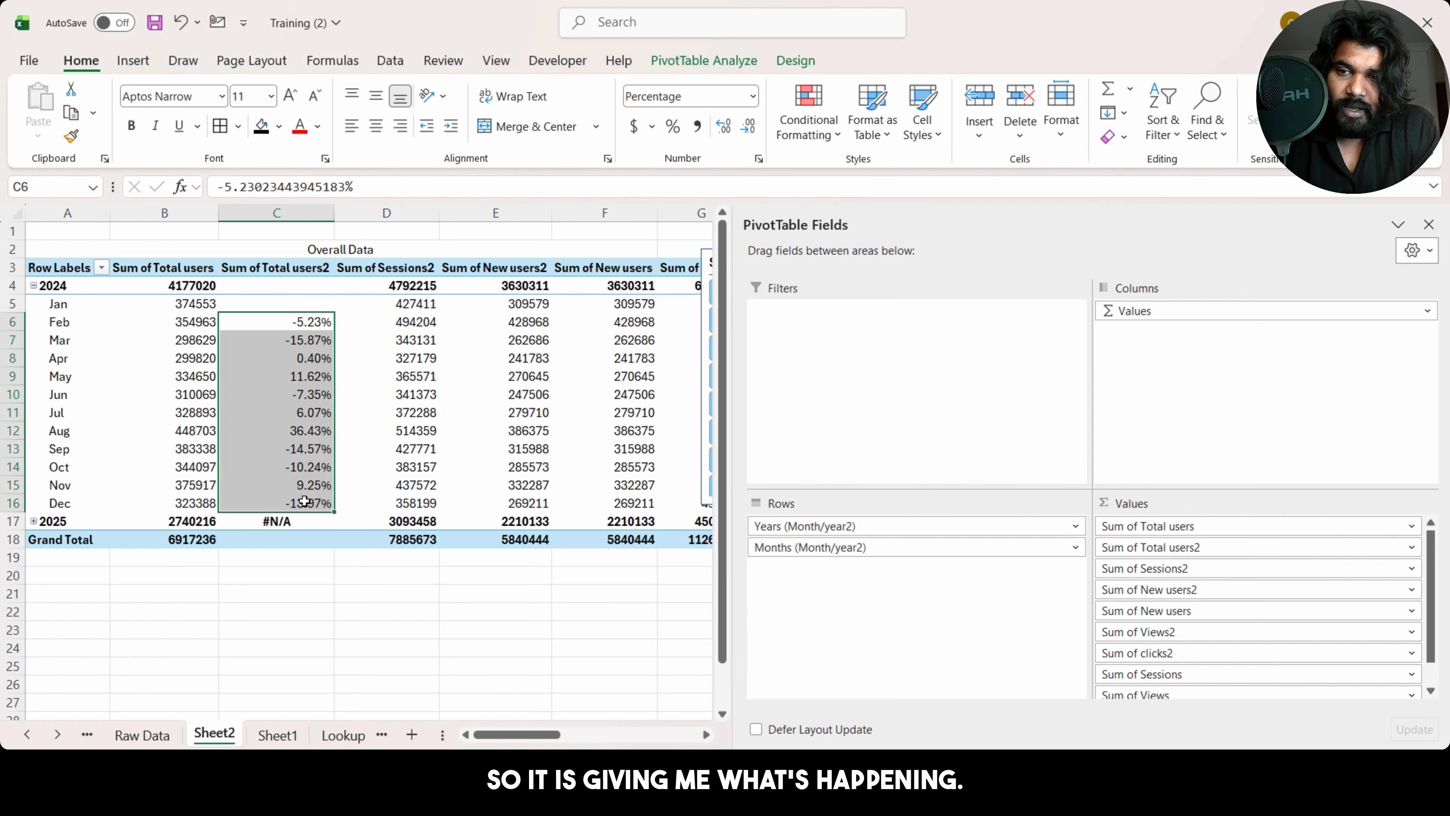
{"action": "left_click", "coordinate": [34, 522]}
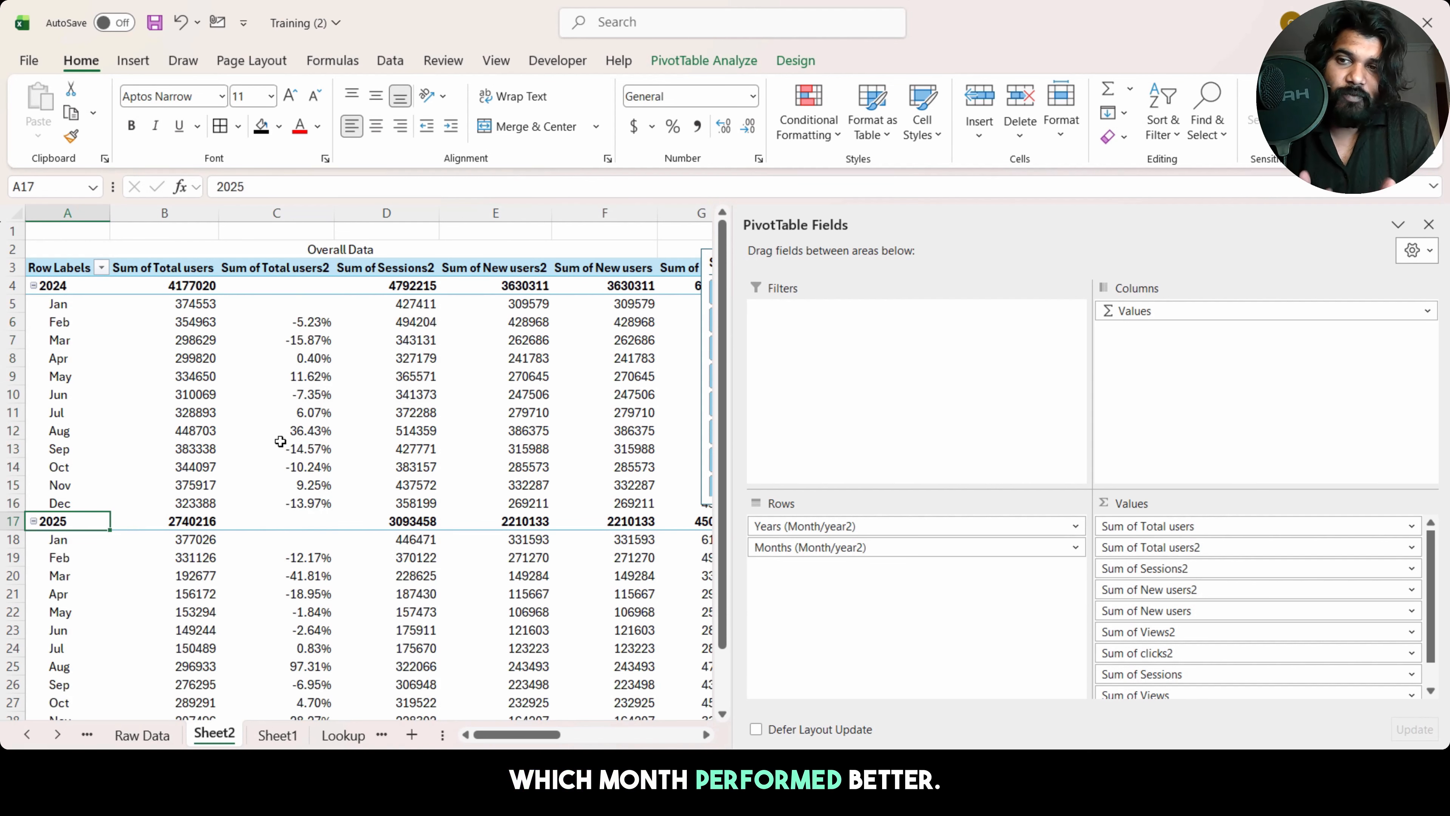
{"action": "left_click", "coordinate": [317, 435]}
Step: Rename the Sum of Total users2 value field to "% Total Users" and review its 2024 percentages
{"action": "double_click", "coordinate": [294, 267]}
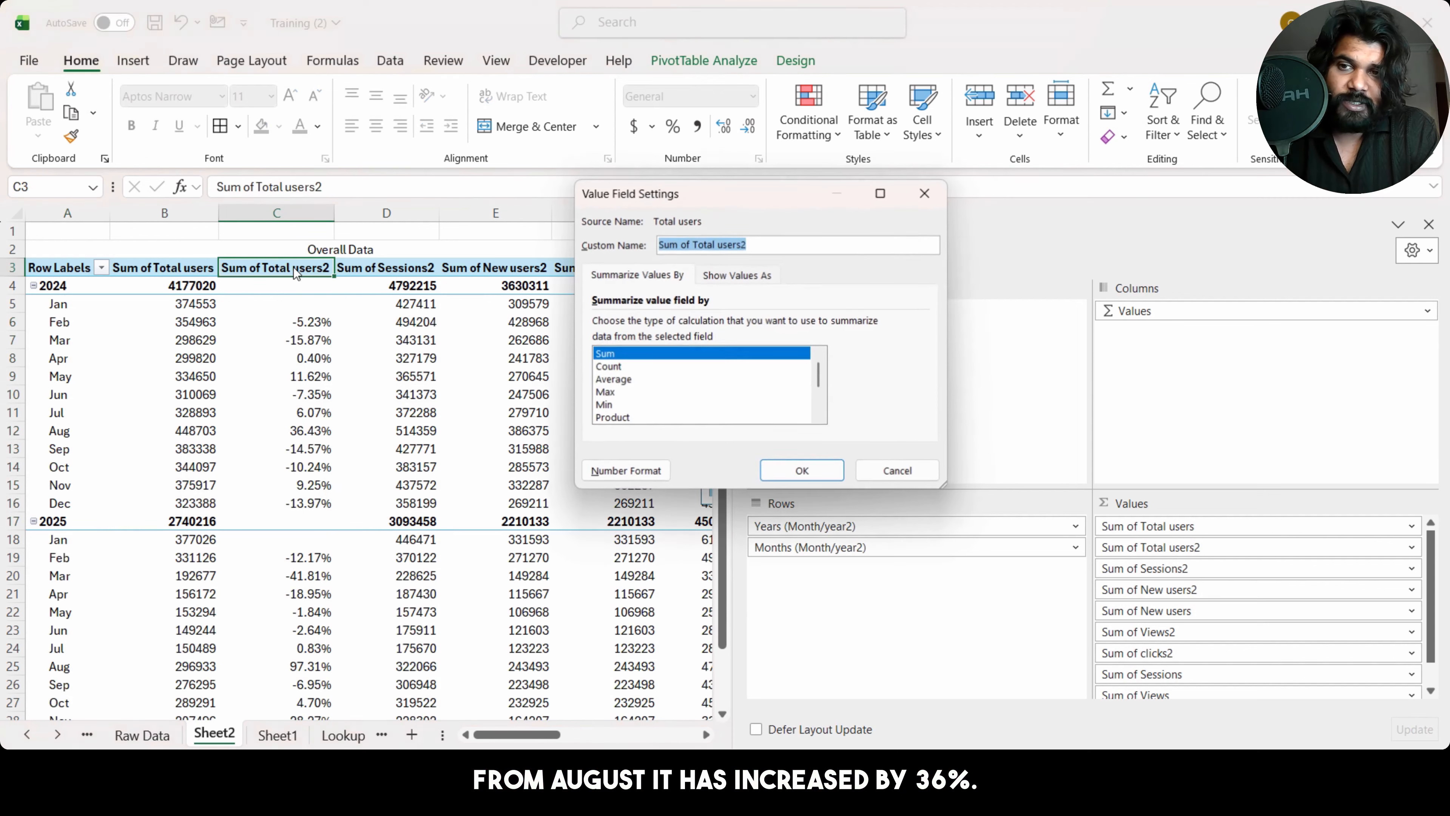
{"action": "key", "text": "BackSpace"}
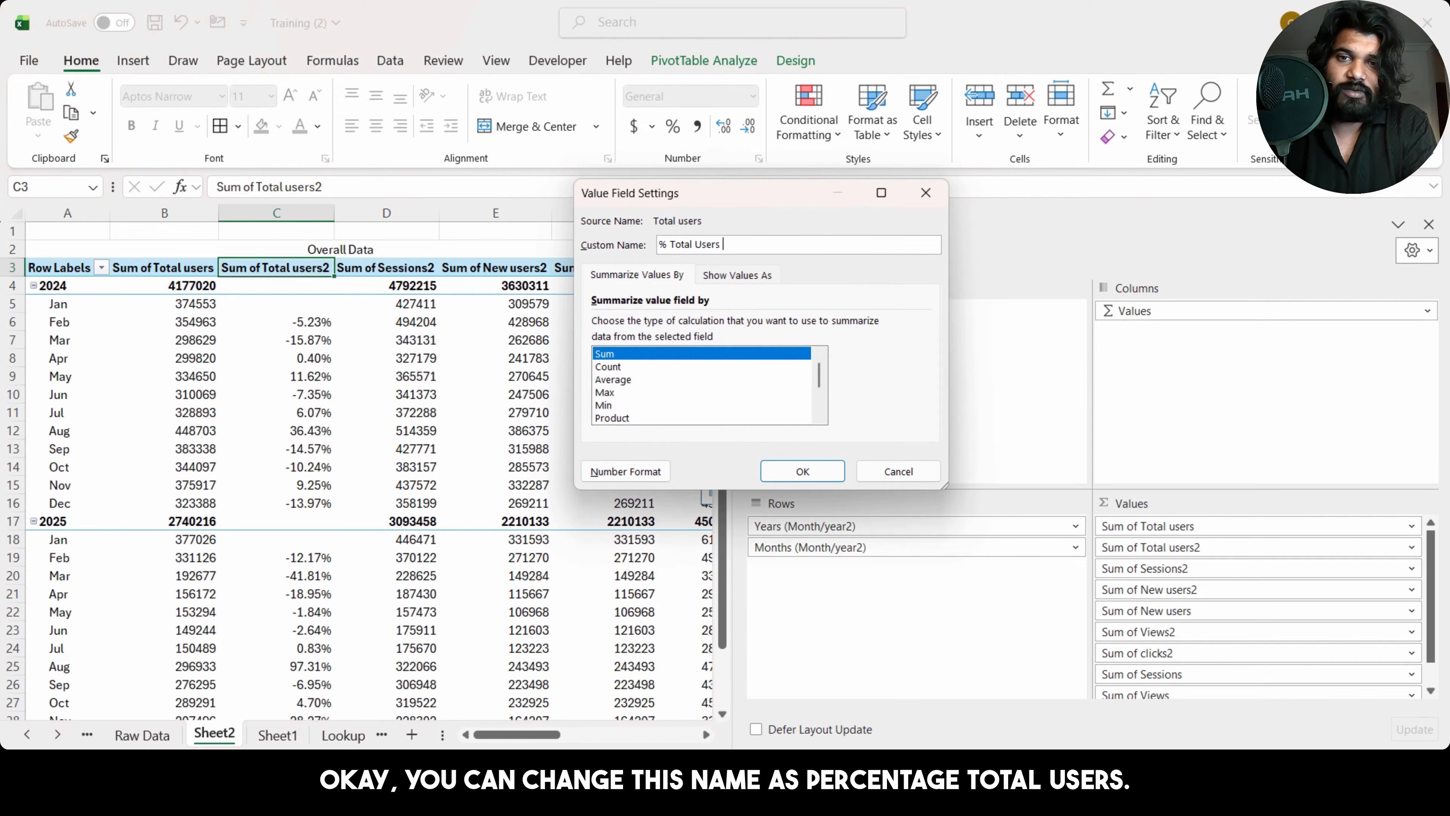
{"action": "left_click", "coordinate": [802, 469]}
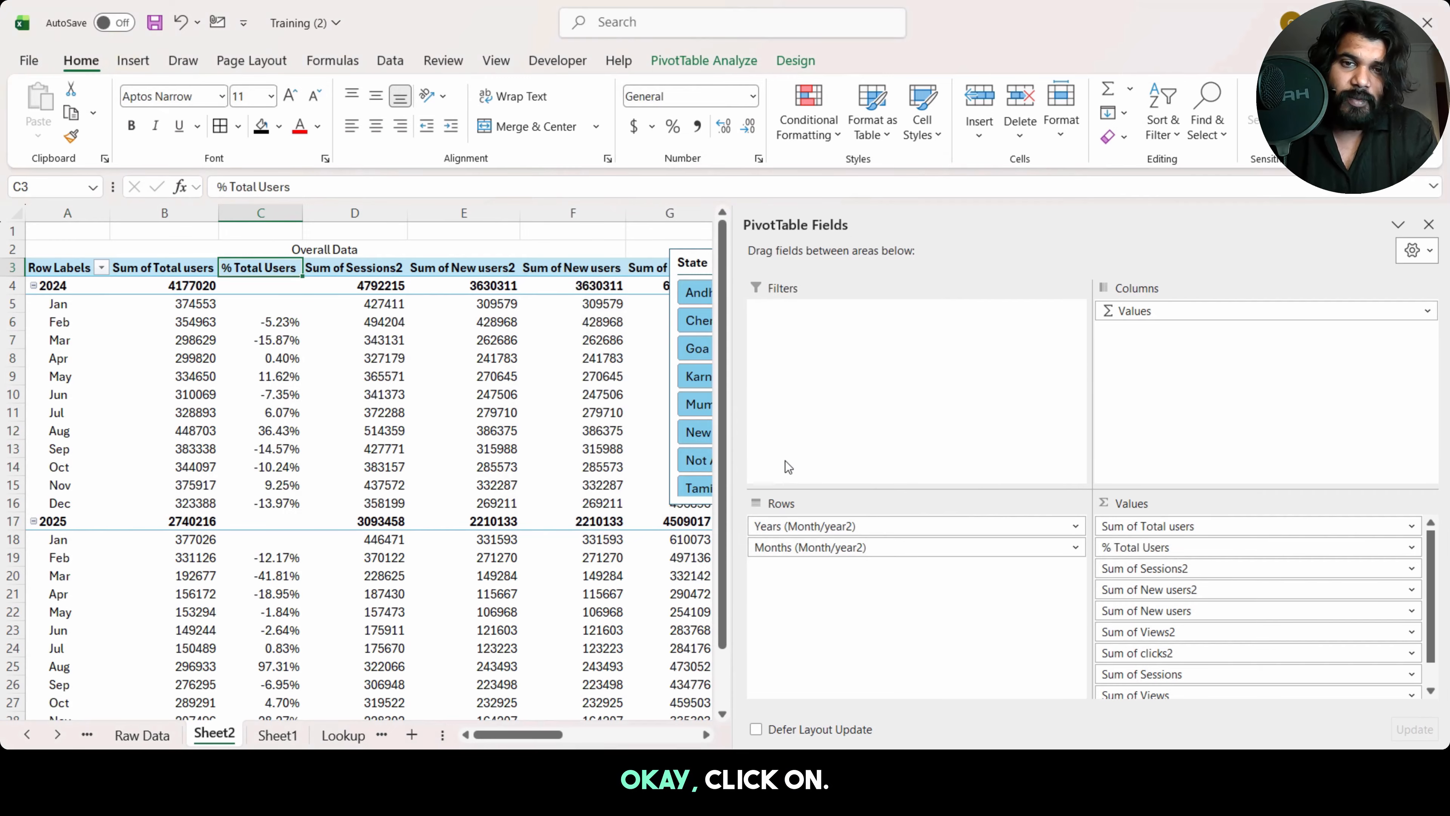
{"action": "left_click_drag", "start_coordinate": [289, 319], "coordinate": [281, 501]}
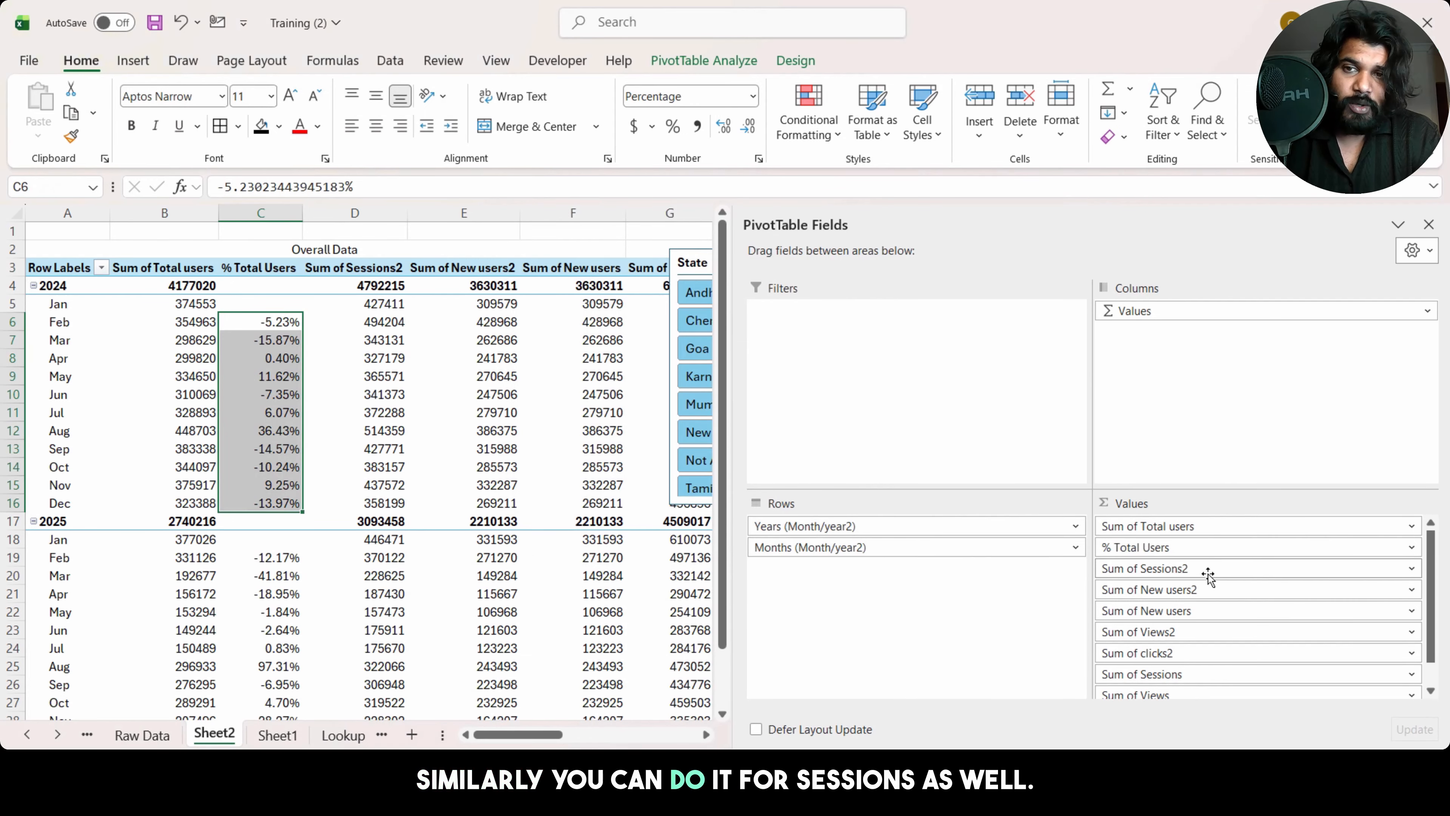
Step: Move Sum of Sessions directly before Sum of Sessions2, show Sum of Sessions2 as % Difference From the previous month, and review the 2024 changes
{"action": "left_click_drag", "start_coordinate": [1223, 674], "coordinate": [1213, 567]}
{"action": "right_click", "coordinate": [478, 323]}
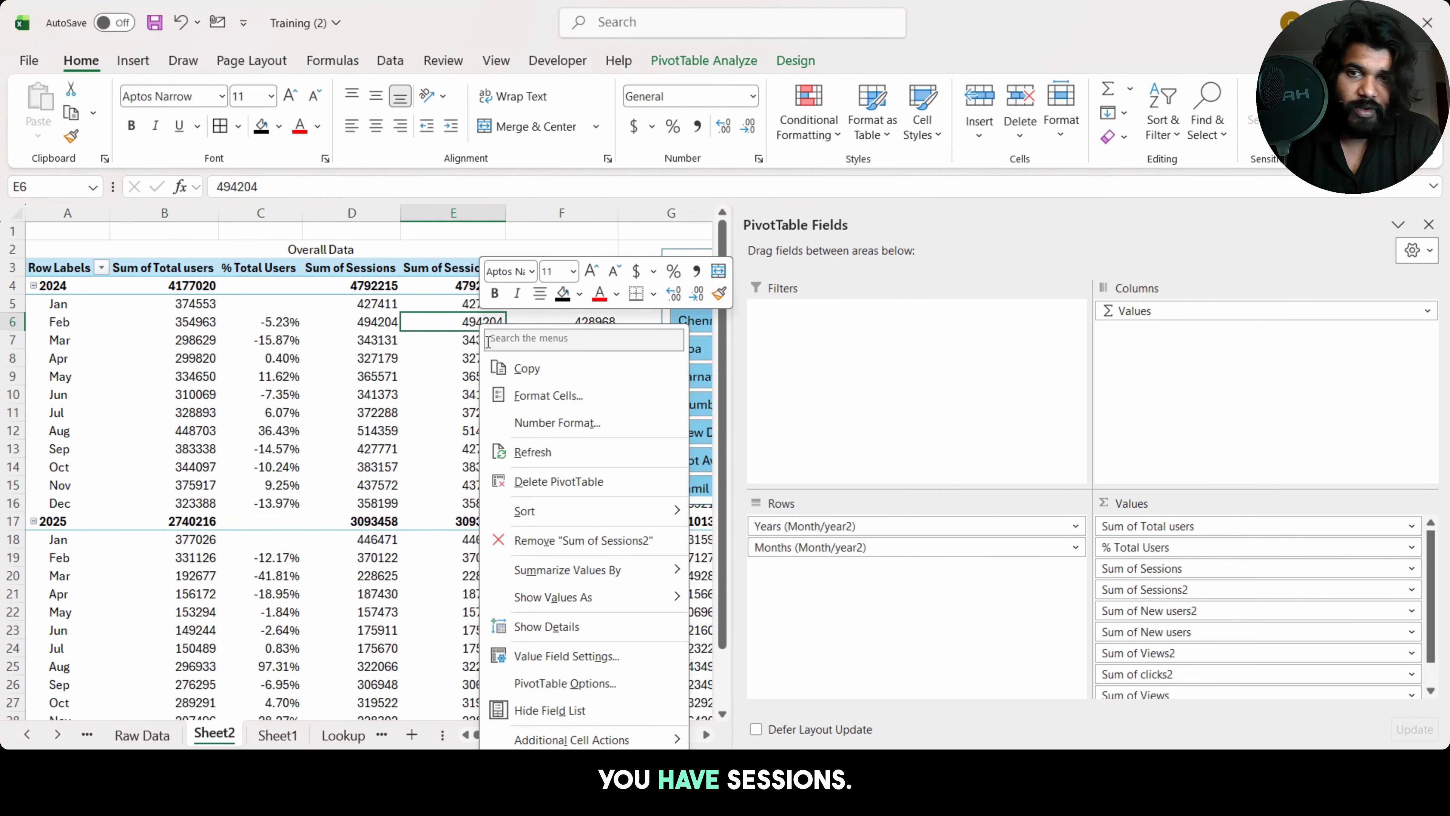
{"action": "mouse_move", "coordinate": [591, 597]}
{"action": "left_click", "coordinate": [724, 589]}
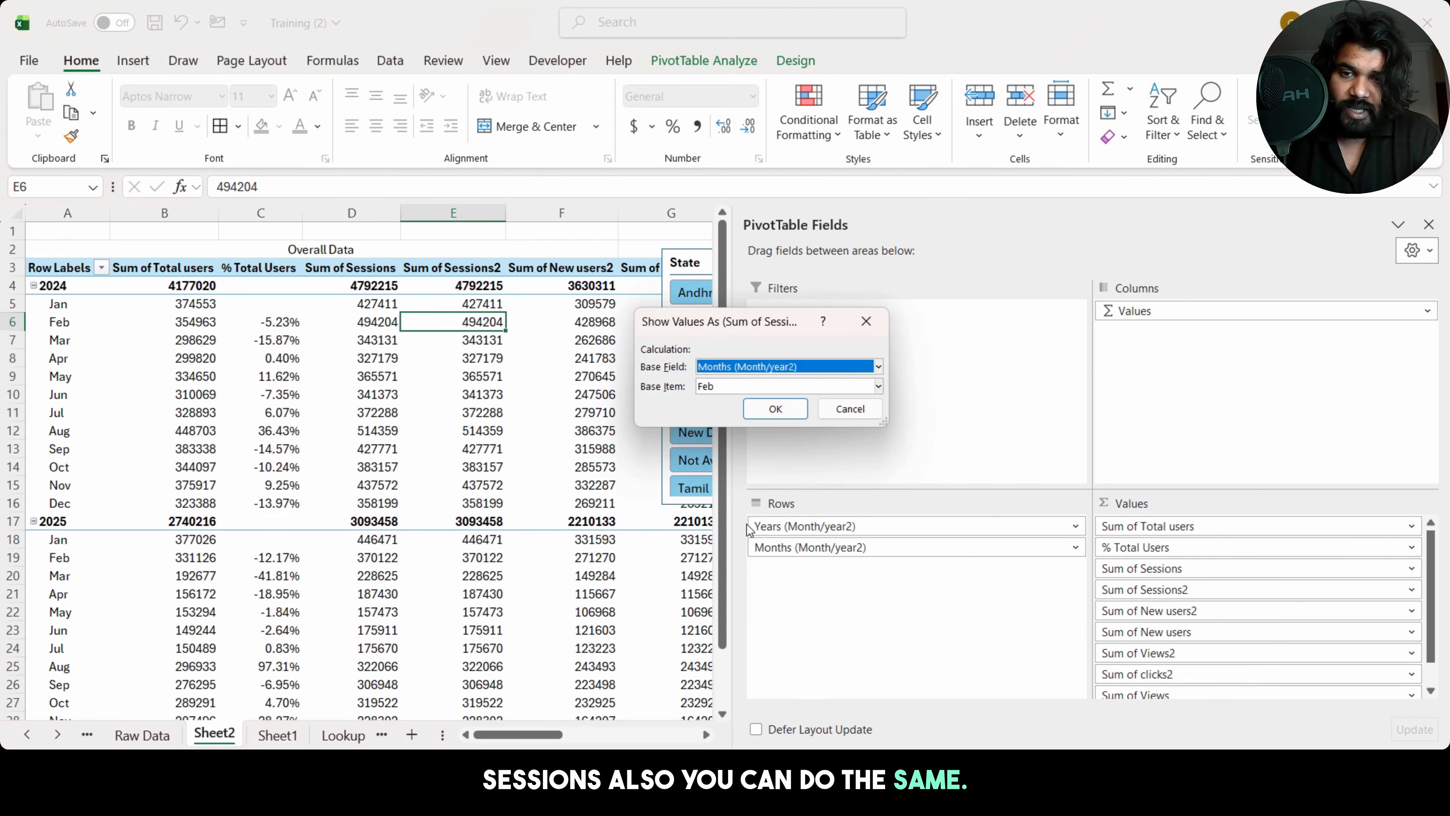
{"action": "left_click", "coordinate": [750, 386]}
{"action": "left_click", "coordinate": [749, 415]}
{"action": "left_click", "coordinate": [749, 411]}
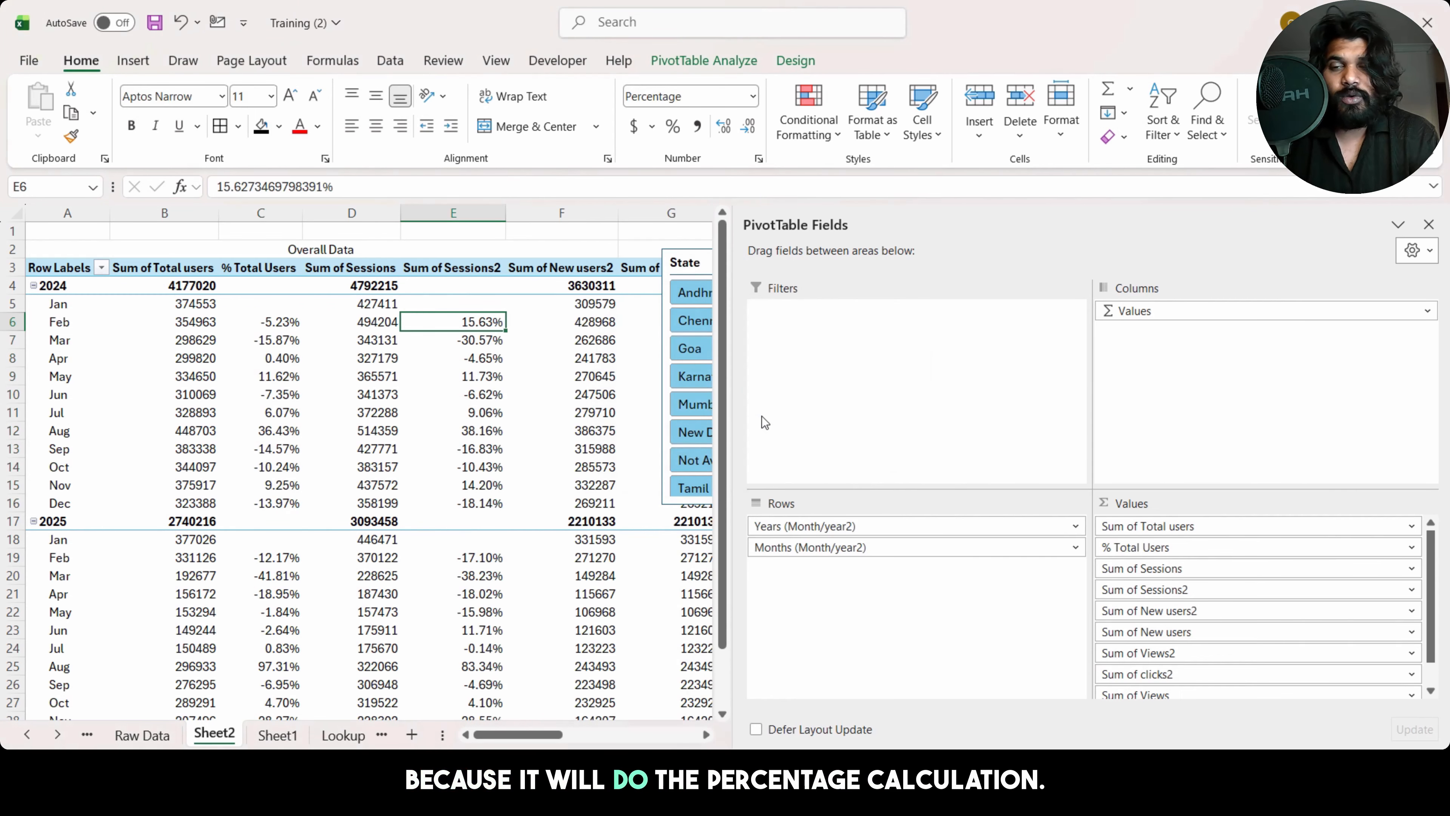
{"action": "left_click_drag", "start_coordinate": [482, 322], "coordinate": [479, 503]}
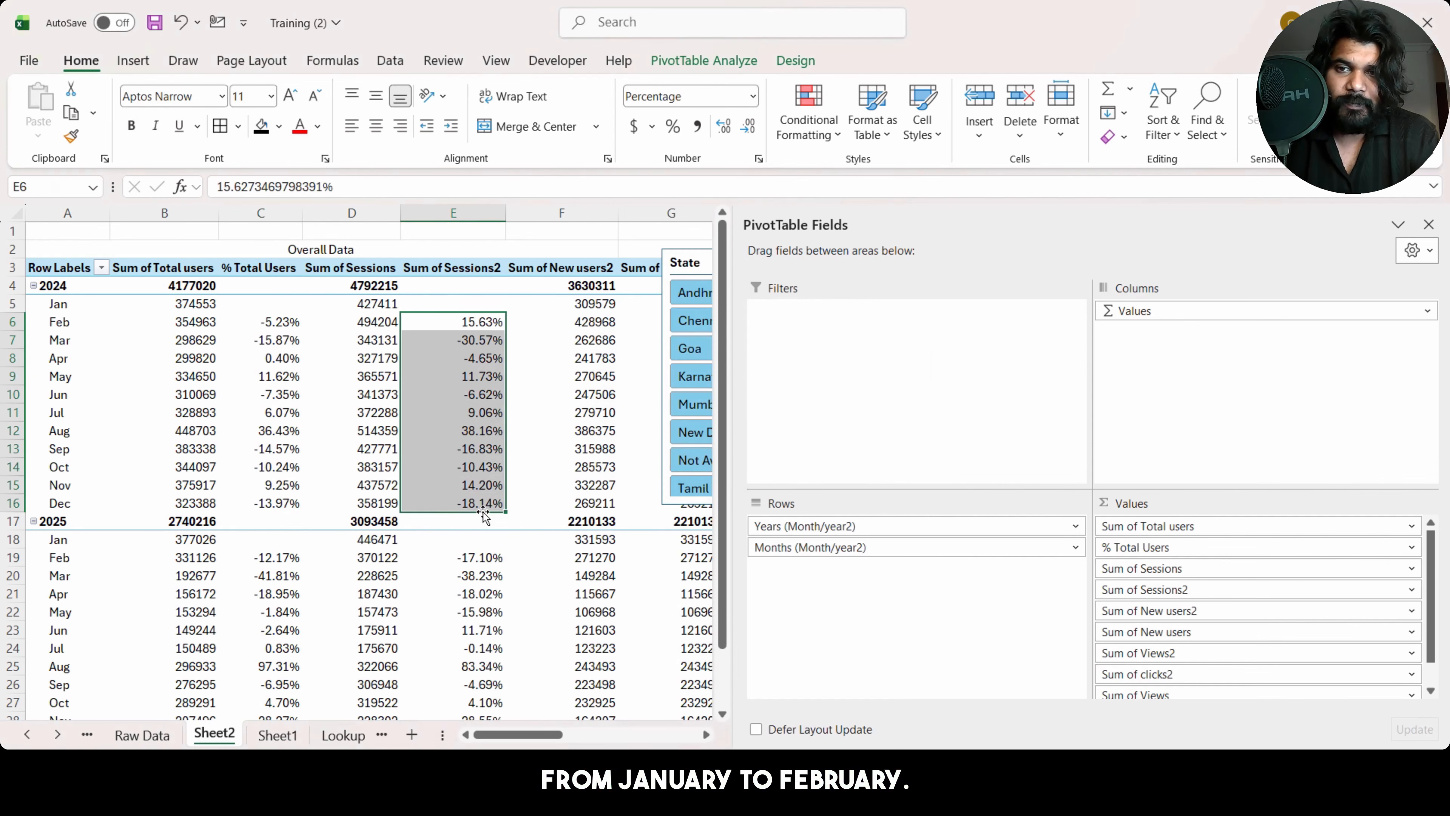
{"action": "left_click", "coordinate": [476, 432]}
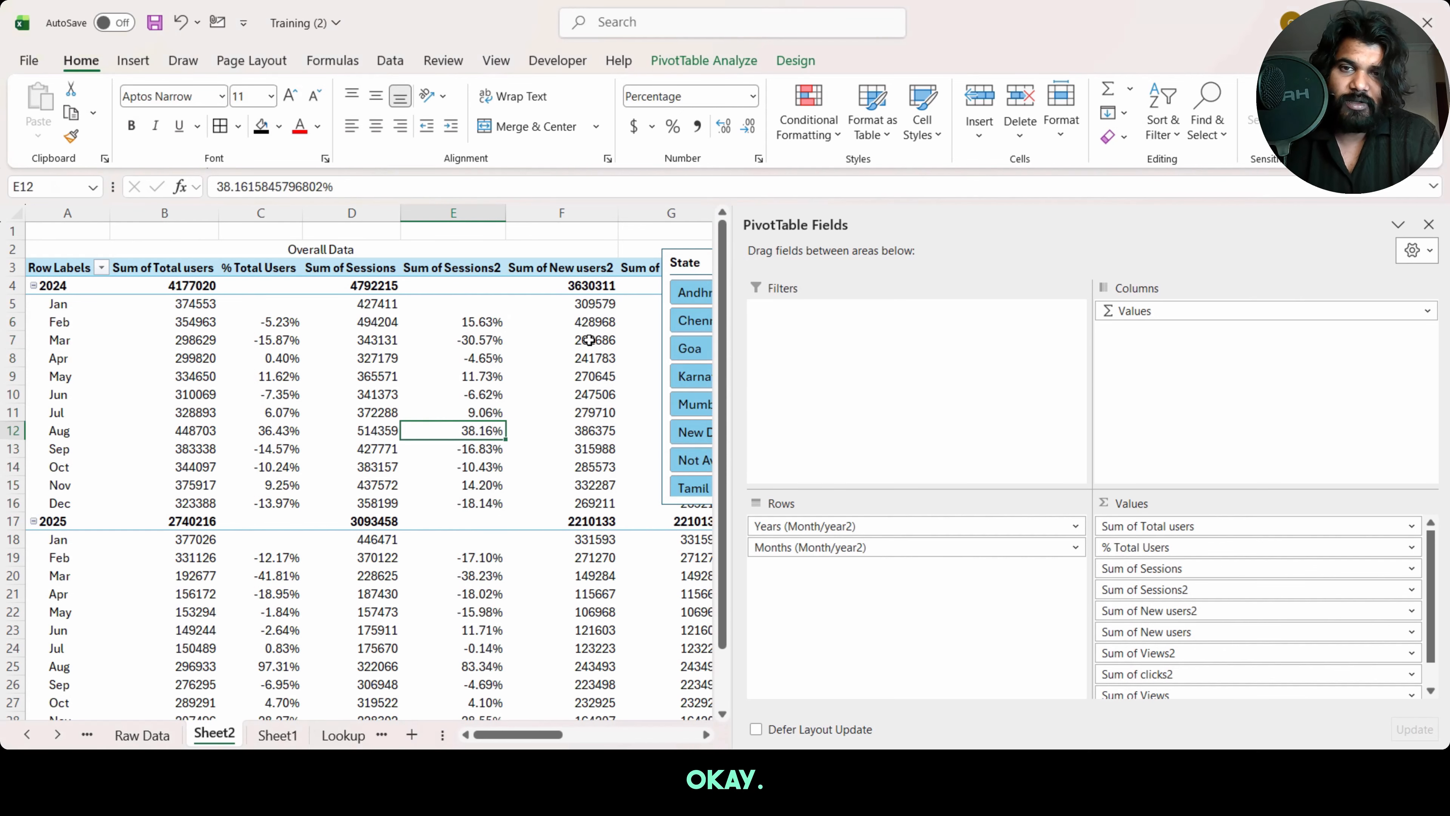
Step: Hide the PivotTable field list and move the State, Device Type and Digital Channel slicers clear of the PivotTable columns
{"action": "left_click", "coordinate": [574, 399]}
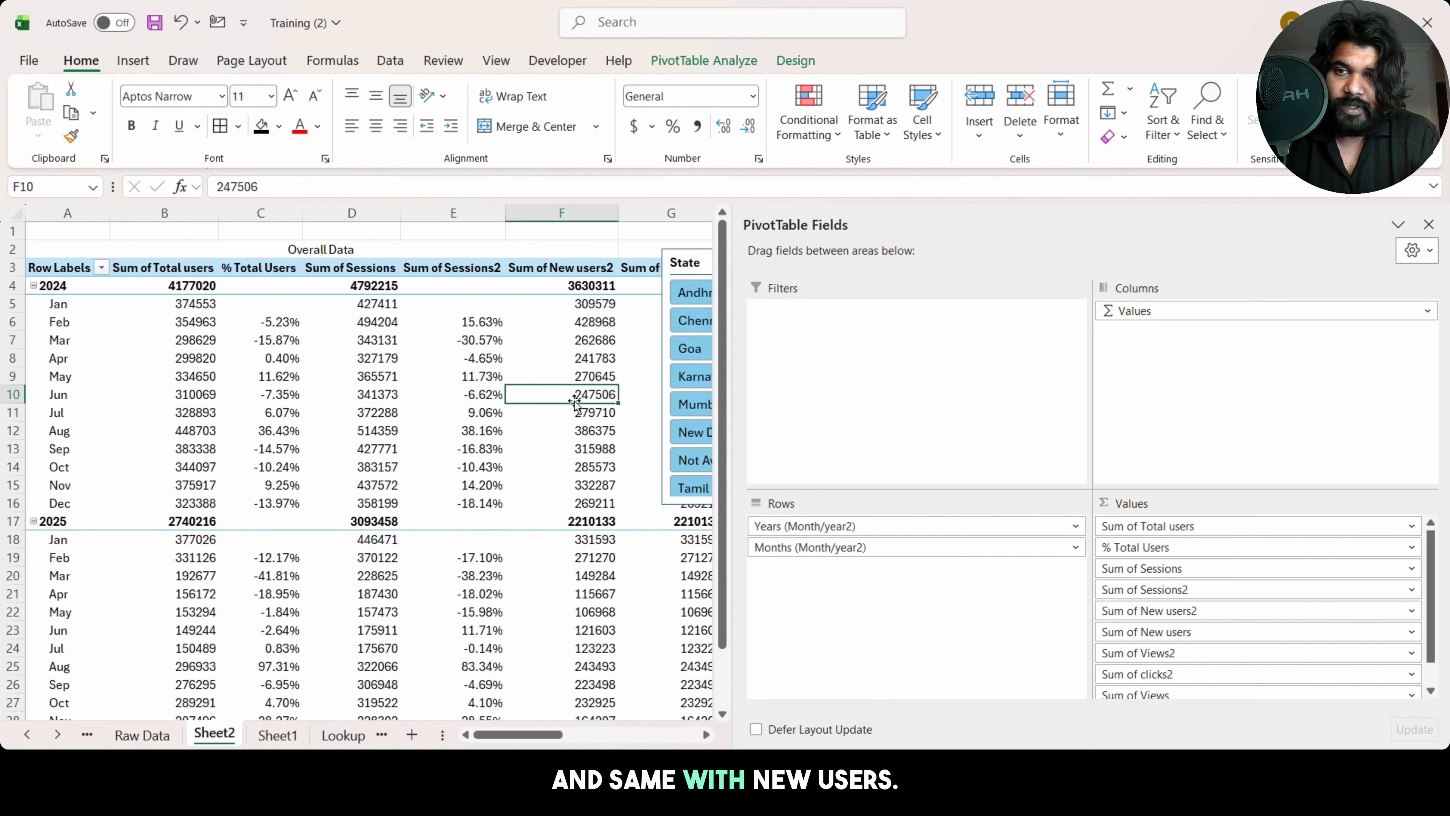
{"action": "key", "text": "Right"}
{"action": "key", "text": "Right"}
{"action": "key", "text": "Left"}
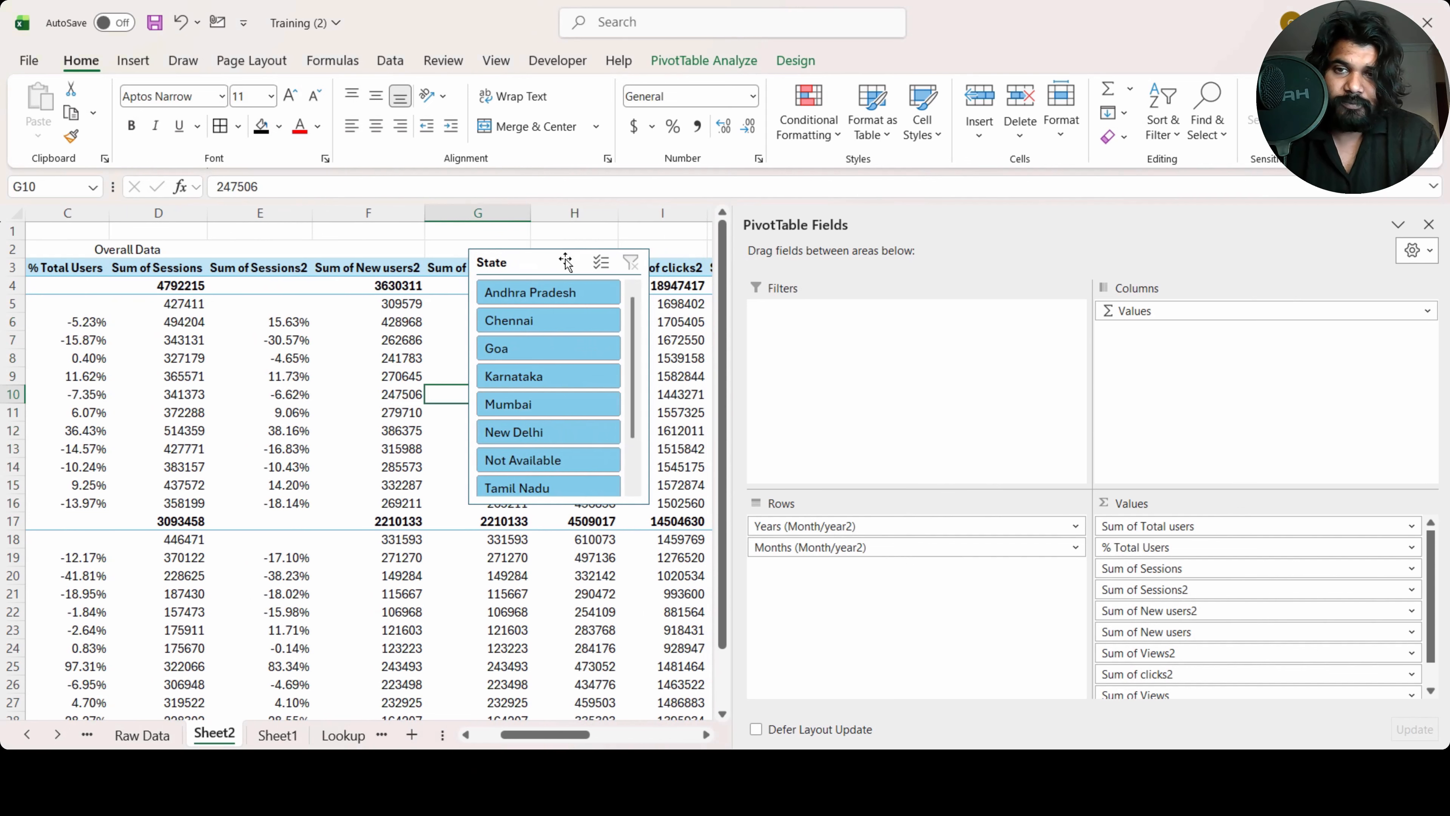
{"action": "left_click", "coordinate": [1429, 224]}
{"action": "left_click_drag", "start_coordinate": [562, 276], "coordinate": [1320, 499]}
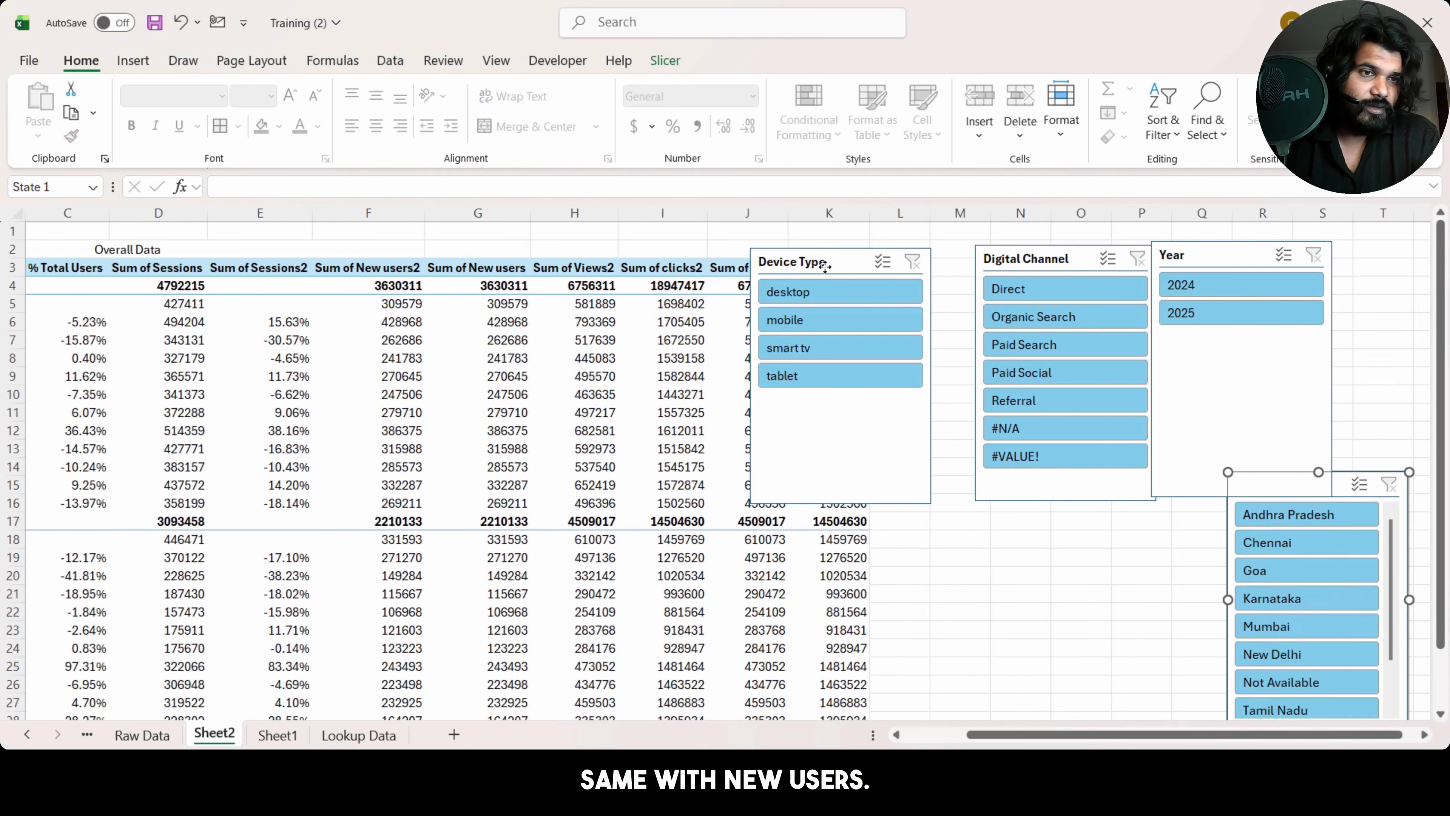
{"action": "left_click_drag", "start_coordinate": [824, 264], "coordinate": [1090, 497]}
{"action": "left_click_drag", "start_coordinate": [1080, 275], "coordinate": [1063, 272]}
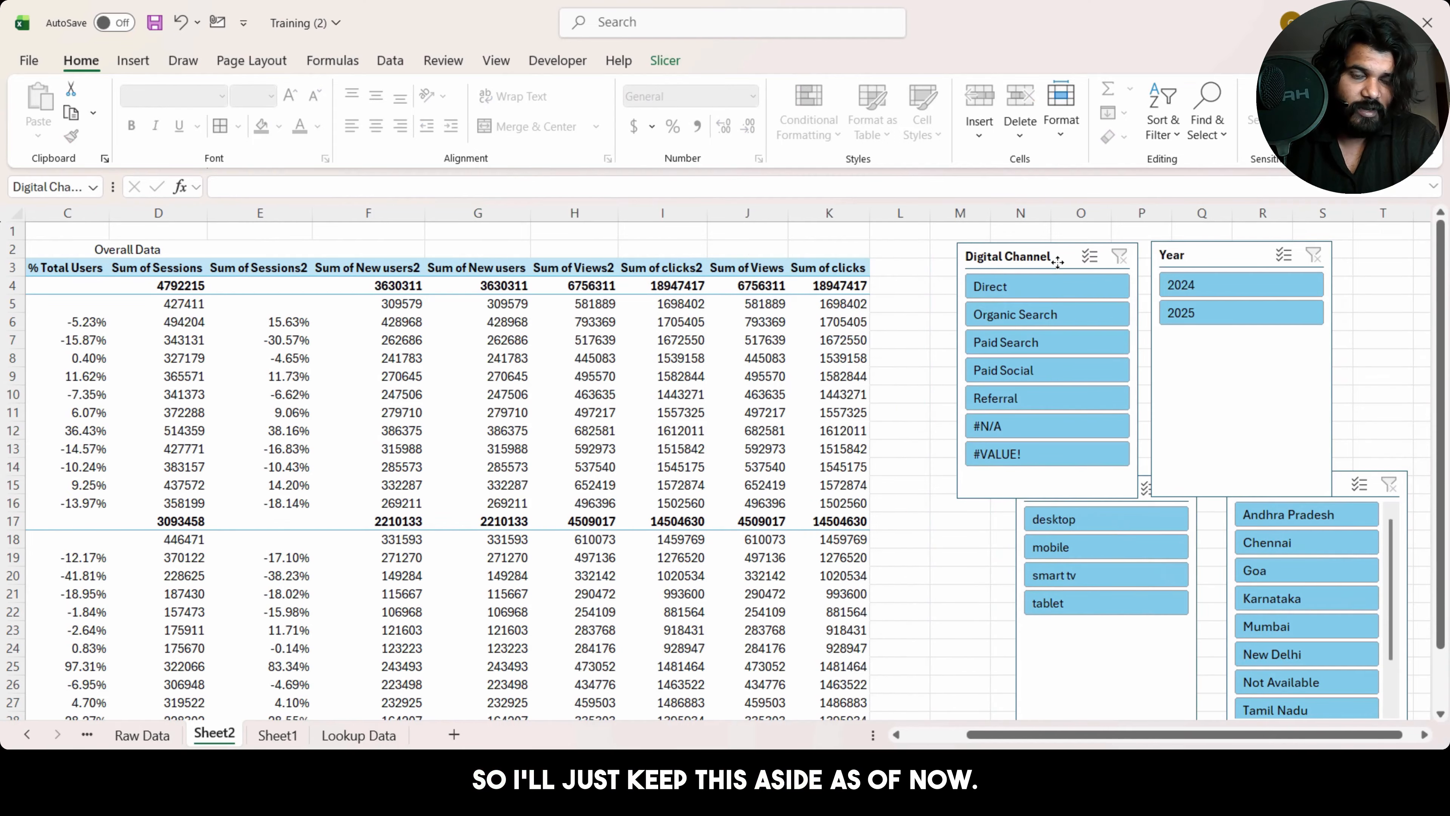
Step: Show the PivotTable field list again and place Sum of New users directly before Sum of New users2 in the values
{"action": "left_click", "coordinate": [460, 320]}
{"action": "right_click", "coordinate": [460, 320]}
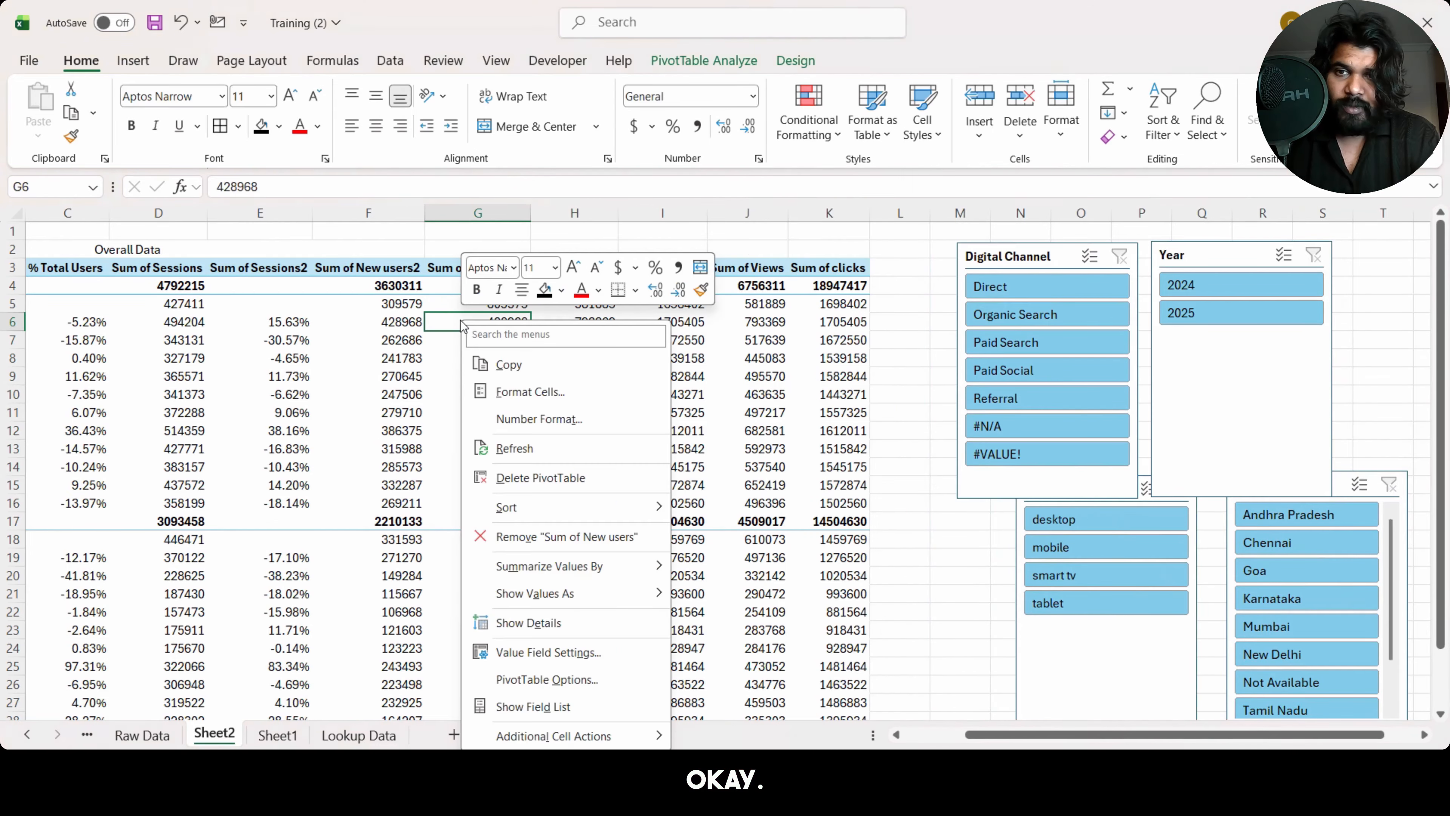
{"action": "left_click", "coordinate": [514, 705]}
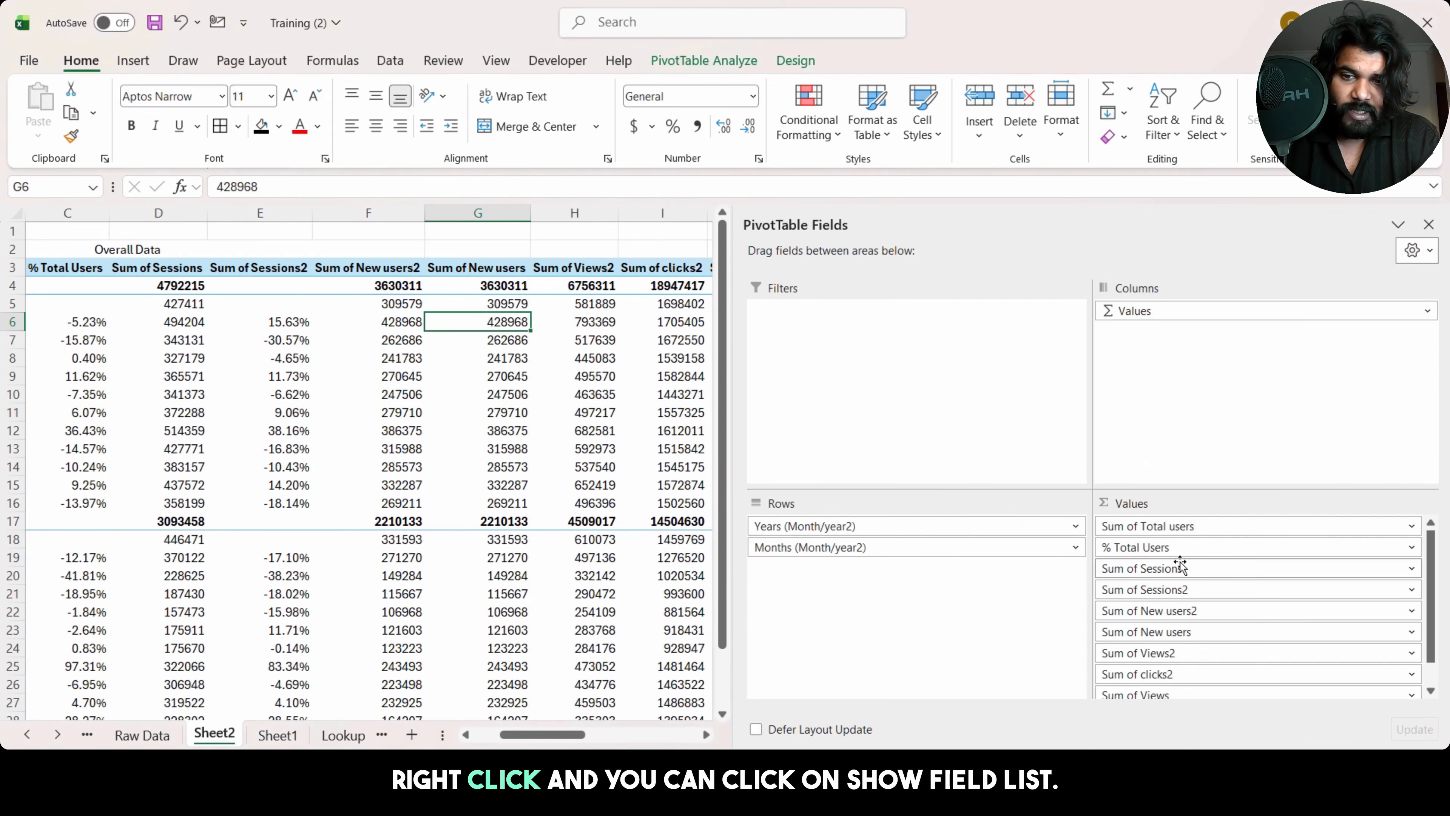
{"action": "left_click_drag", "start_coordinate": [1184, 631], "coordinate": [1186, 608]}
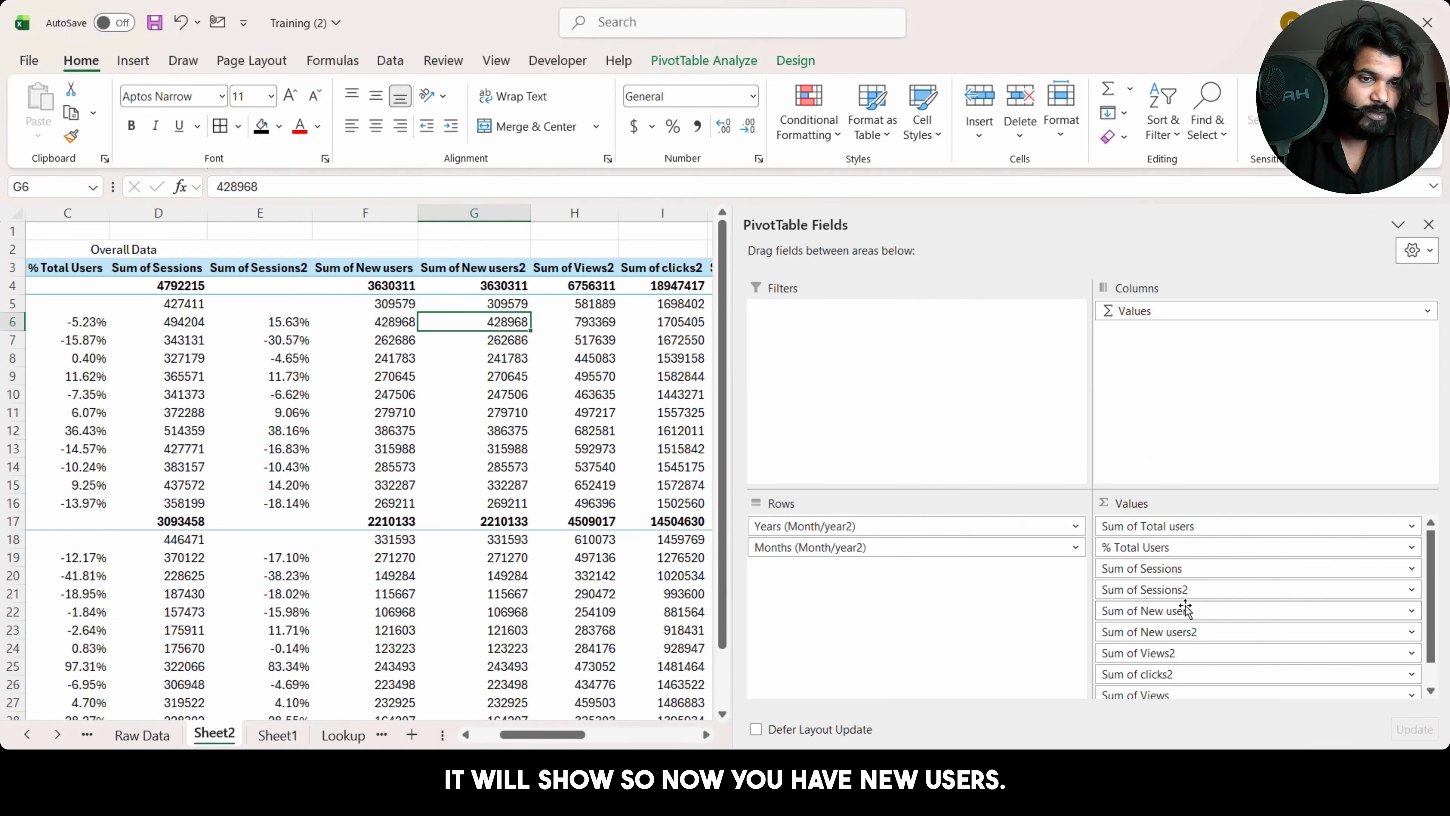
Step: Try showing Sum of Views2 as % Difference From the previous month, and undo that change
{"action": "right_click", "coordinate": [587, 321]}
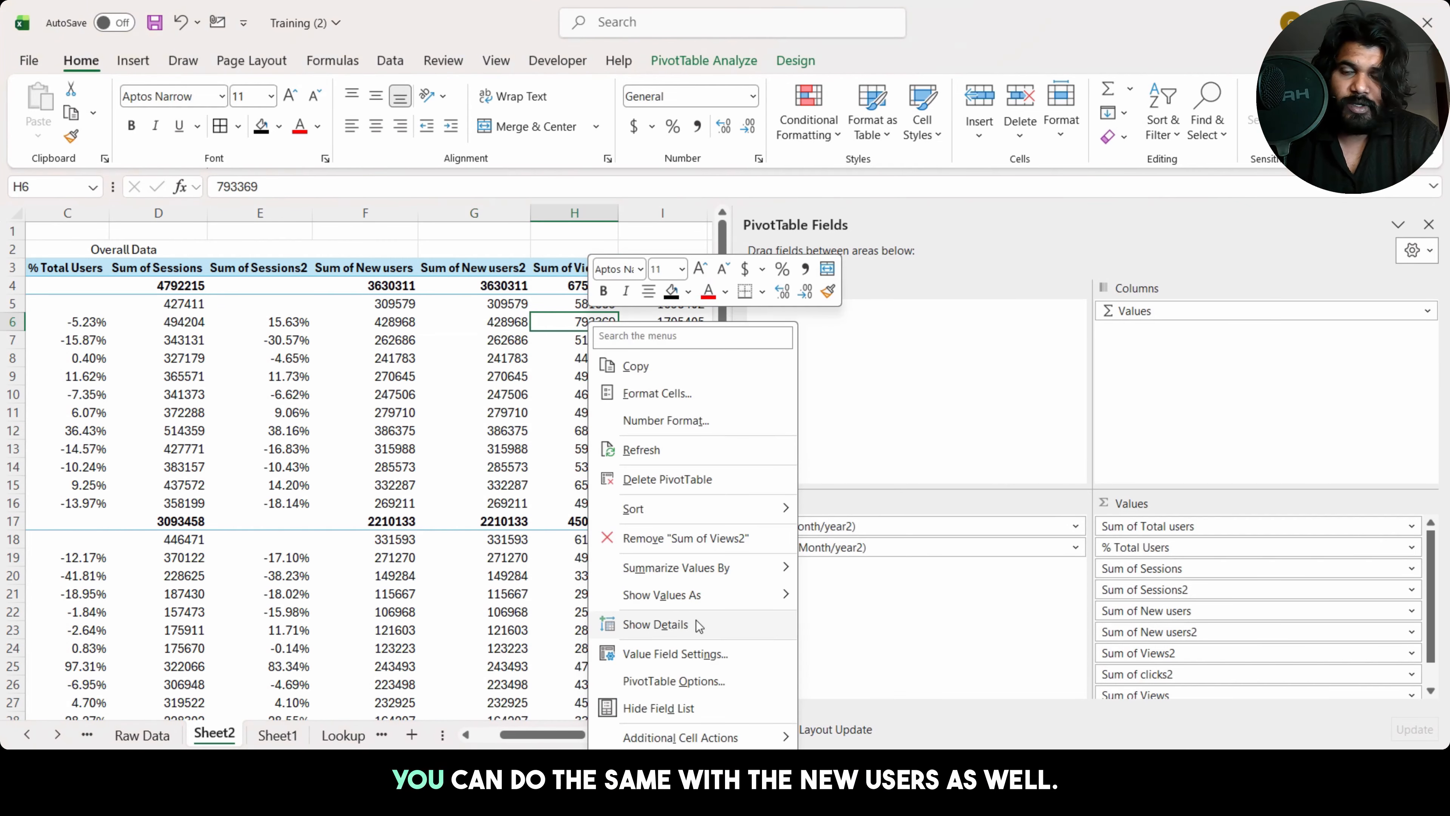
{"action": "mouse_move", "coordinate": [708, 594]}
{"action": "left_click", "coordinate": [820, 593]}
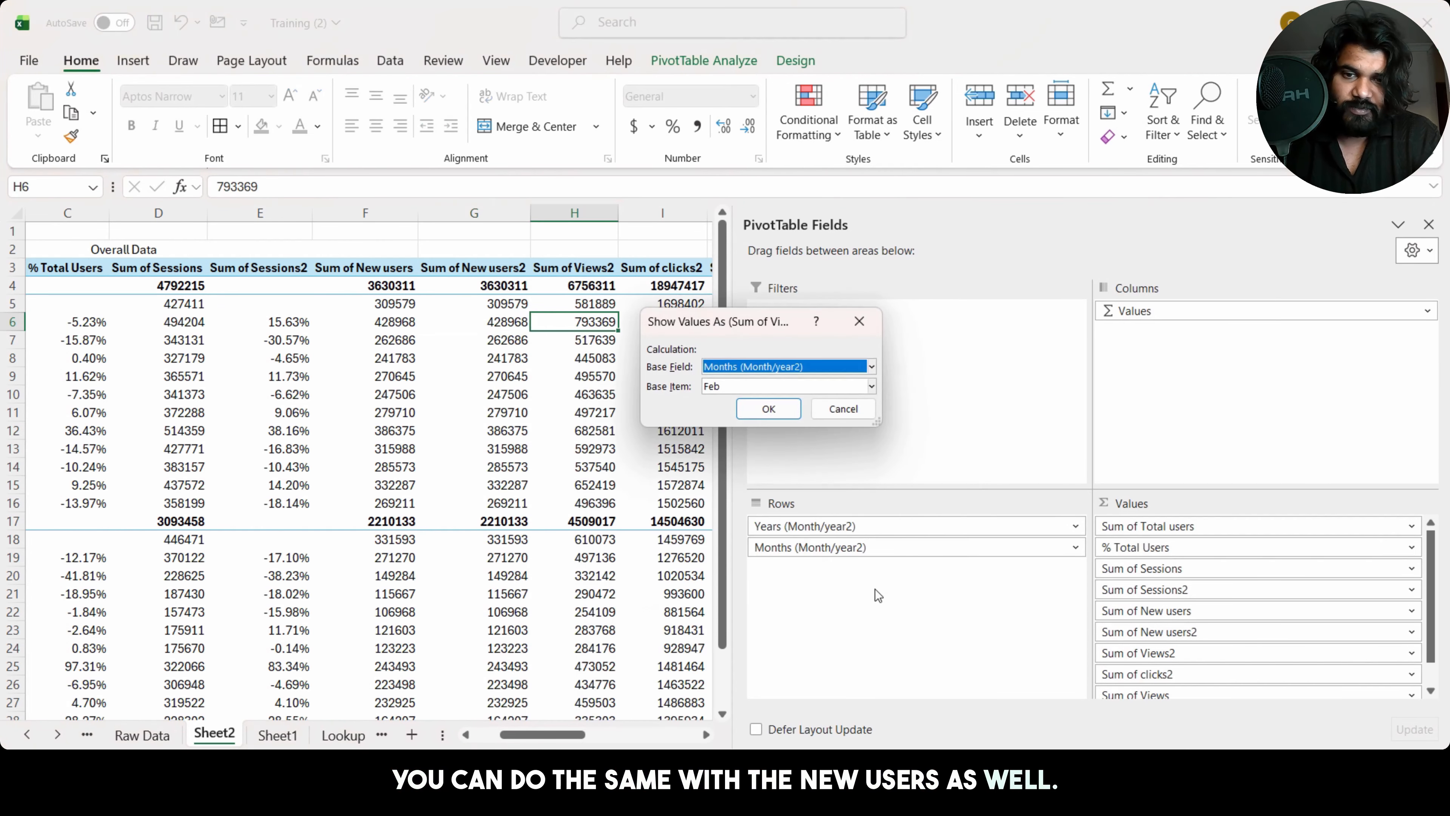
{"action": "left_click", "coordinate": [742, 386]}
{"action": "left_click", "coordinate": [736, 405]}
{"action": "left_click", "coordinate": [768, 409]}
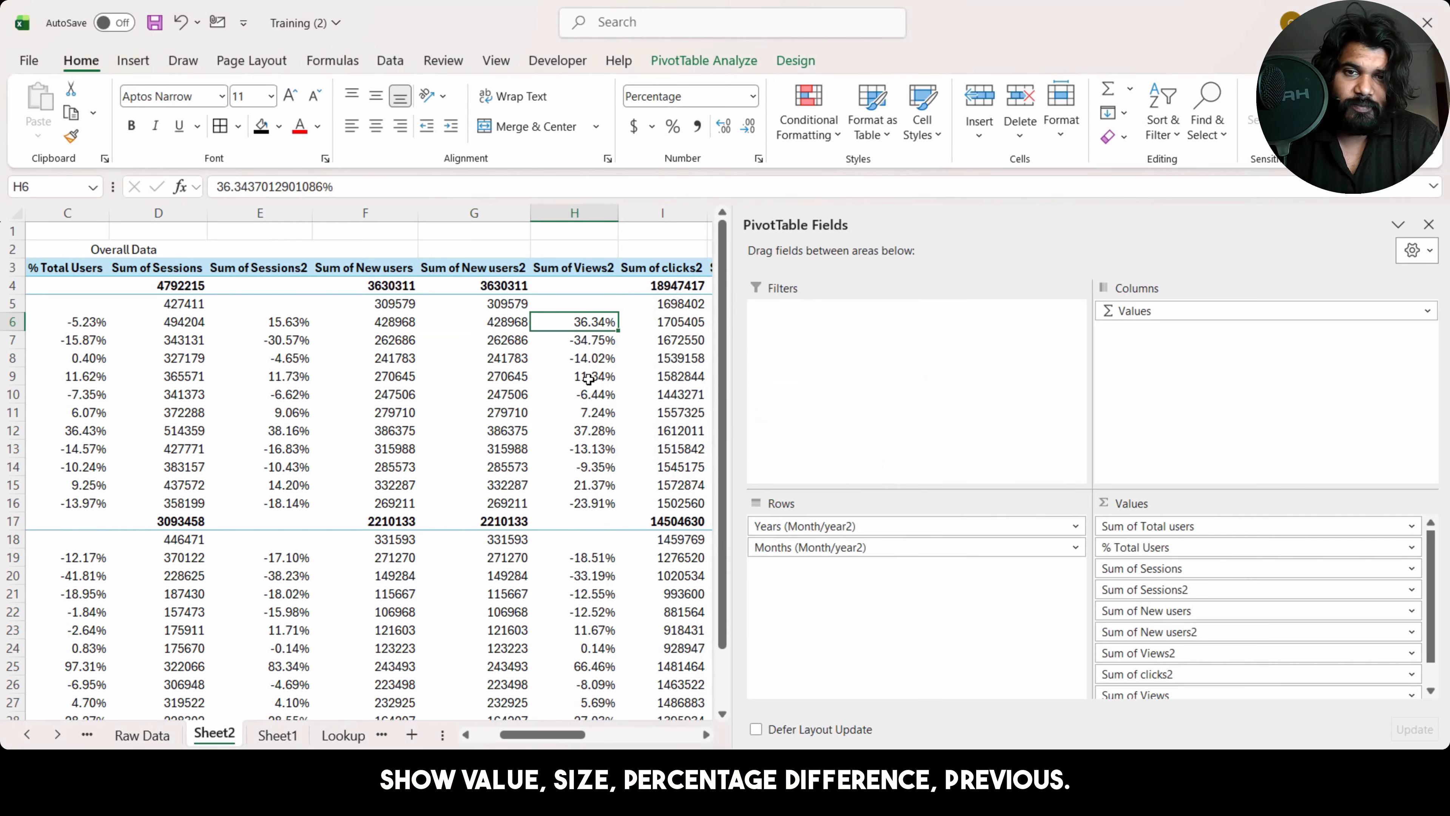
{"action": "key", "text": "Left"}
{"action": "key", "text": "Left"}
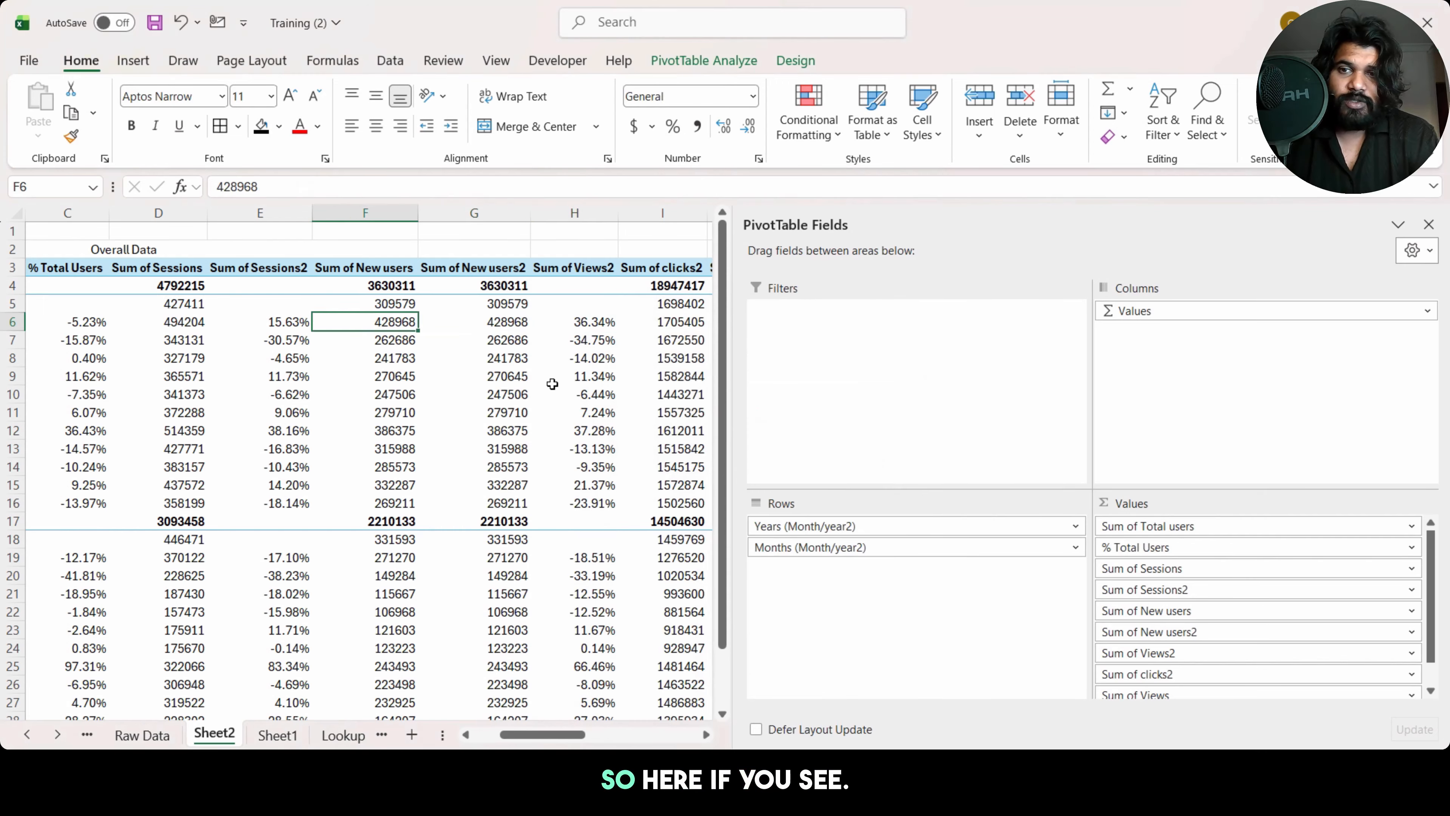
{"action": "key", "text": "ctrl+z"}
Step: Show the Sum of New users2 values as % Difference From the previous month, with Months (Month/year2) as base field
{"action": "key", "text": "Left"}
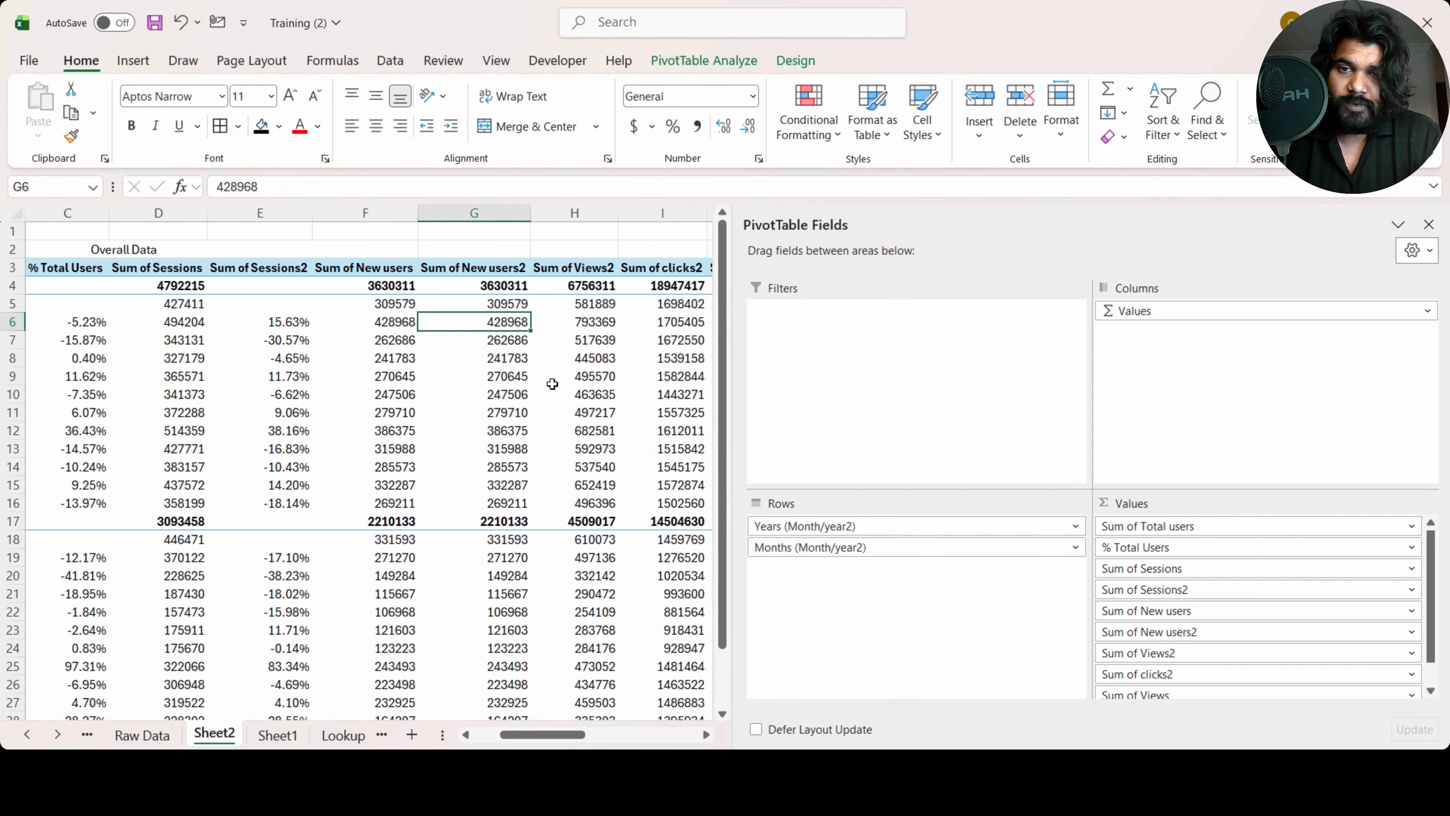
{"action": "right_click", "coordinate": [516, 322]}
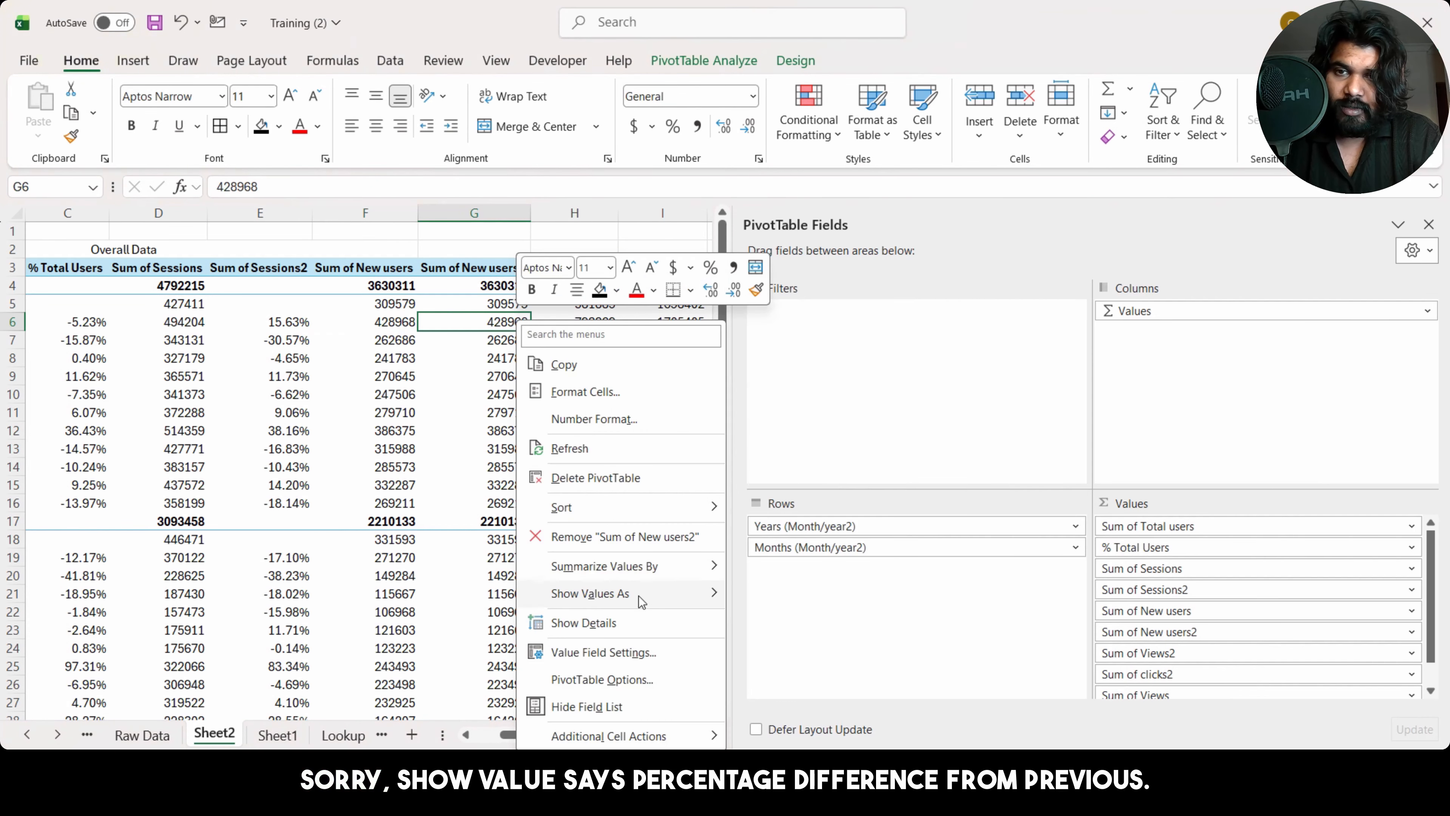
{"action": "mouse_move", "coordinate": [683, 600]}
{"action": "left_click", "coordinate": [811, 587]}
{"action": "left_click", "coordinate": [791, 386]}
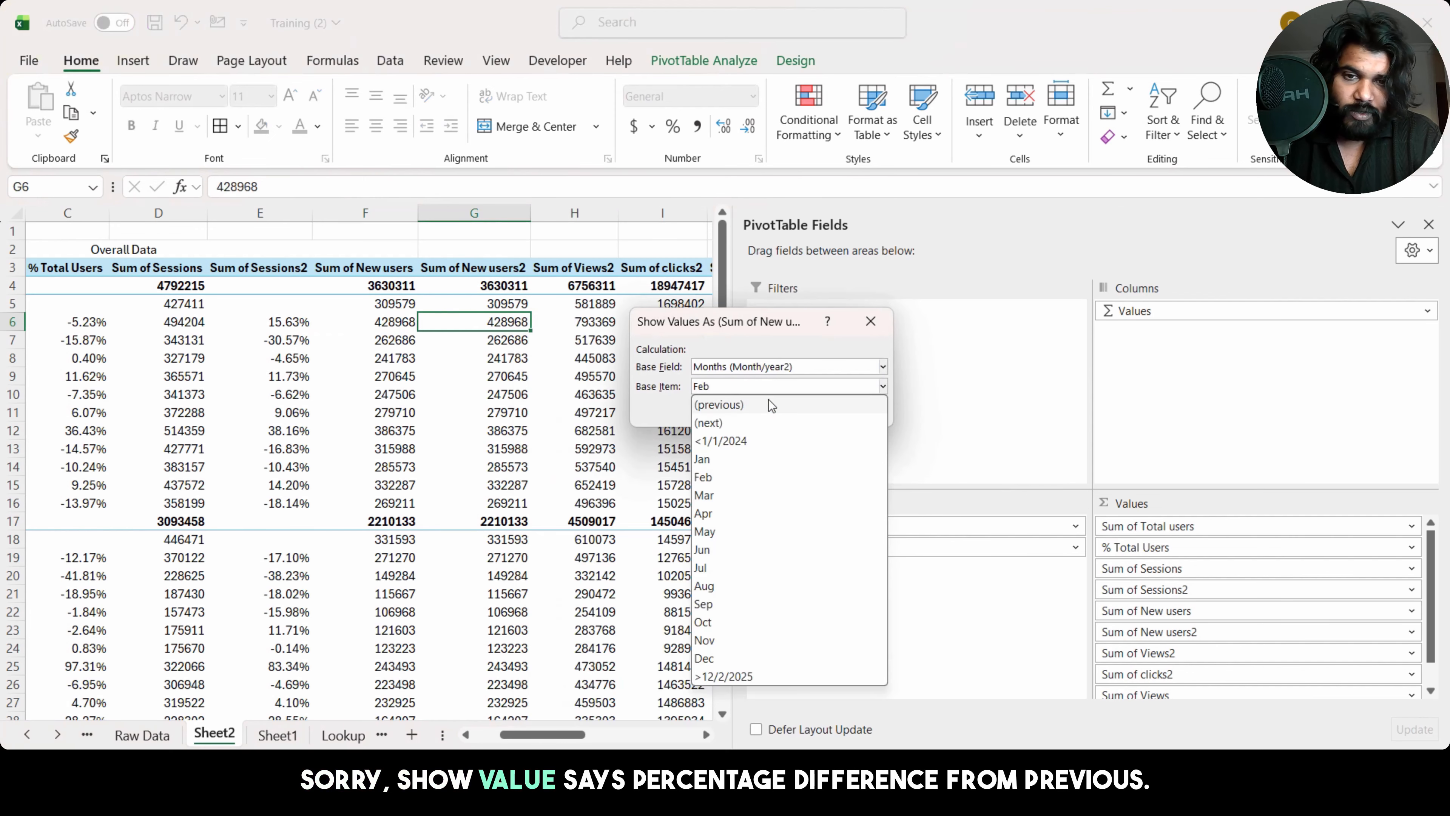
{"action": "left_click", "coordinate": [768, 403]}
{"action": "left_click", "coordinate": [779, 408]}
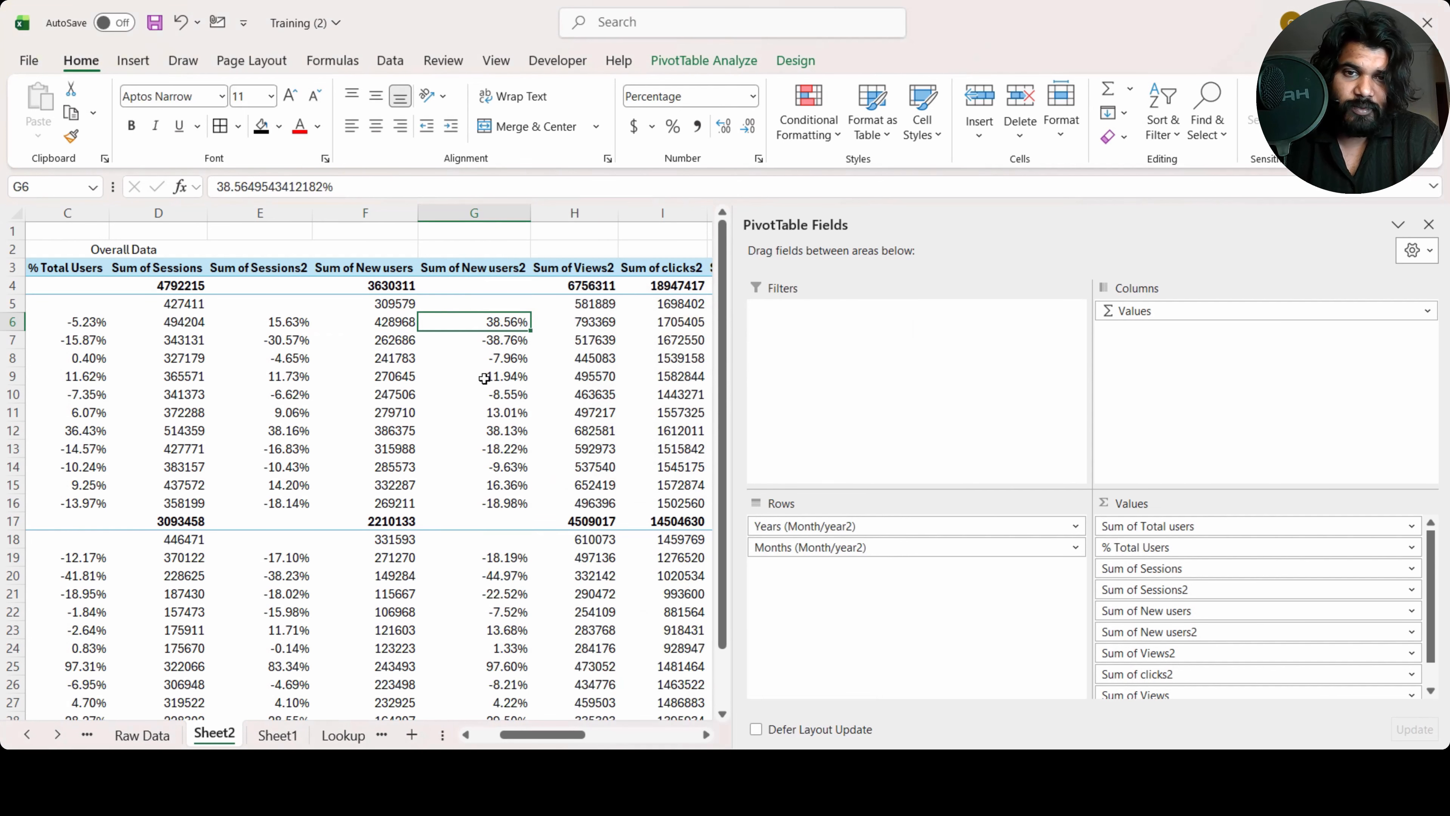
Step: Compare the February 2024 percentage changes in total users, sessions and new users, and check the remaining views and clicks columns
{"action": "key", "text": "Left"}
{"action": "key", "text": "Left"}
{"action": "key", "text": "Left"}
{"action": "key", "text": "Left"}
{"action": "key", "text": "Left"}
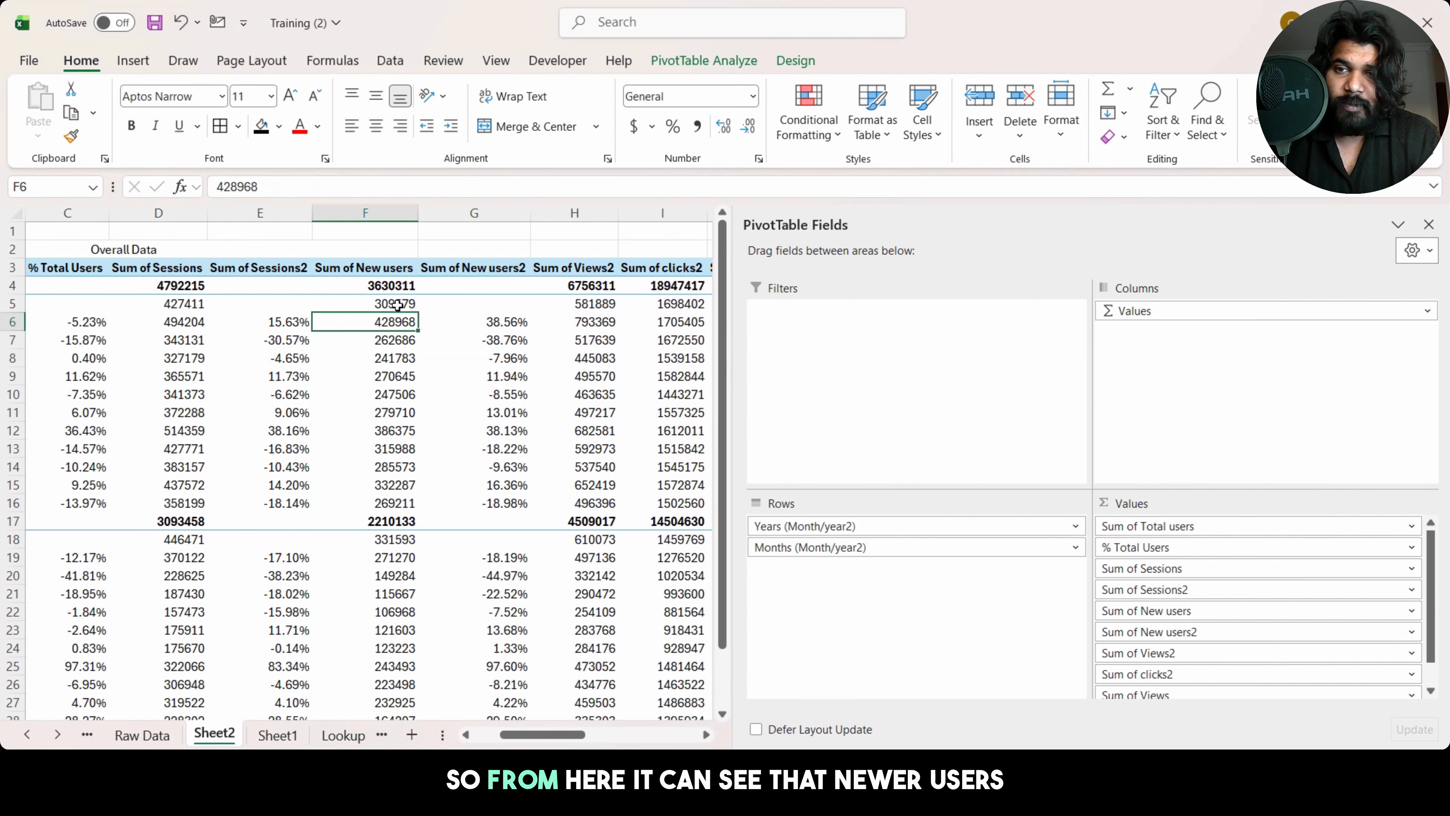
{"action": "key", "text": "Right"}
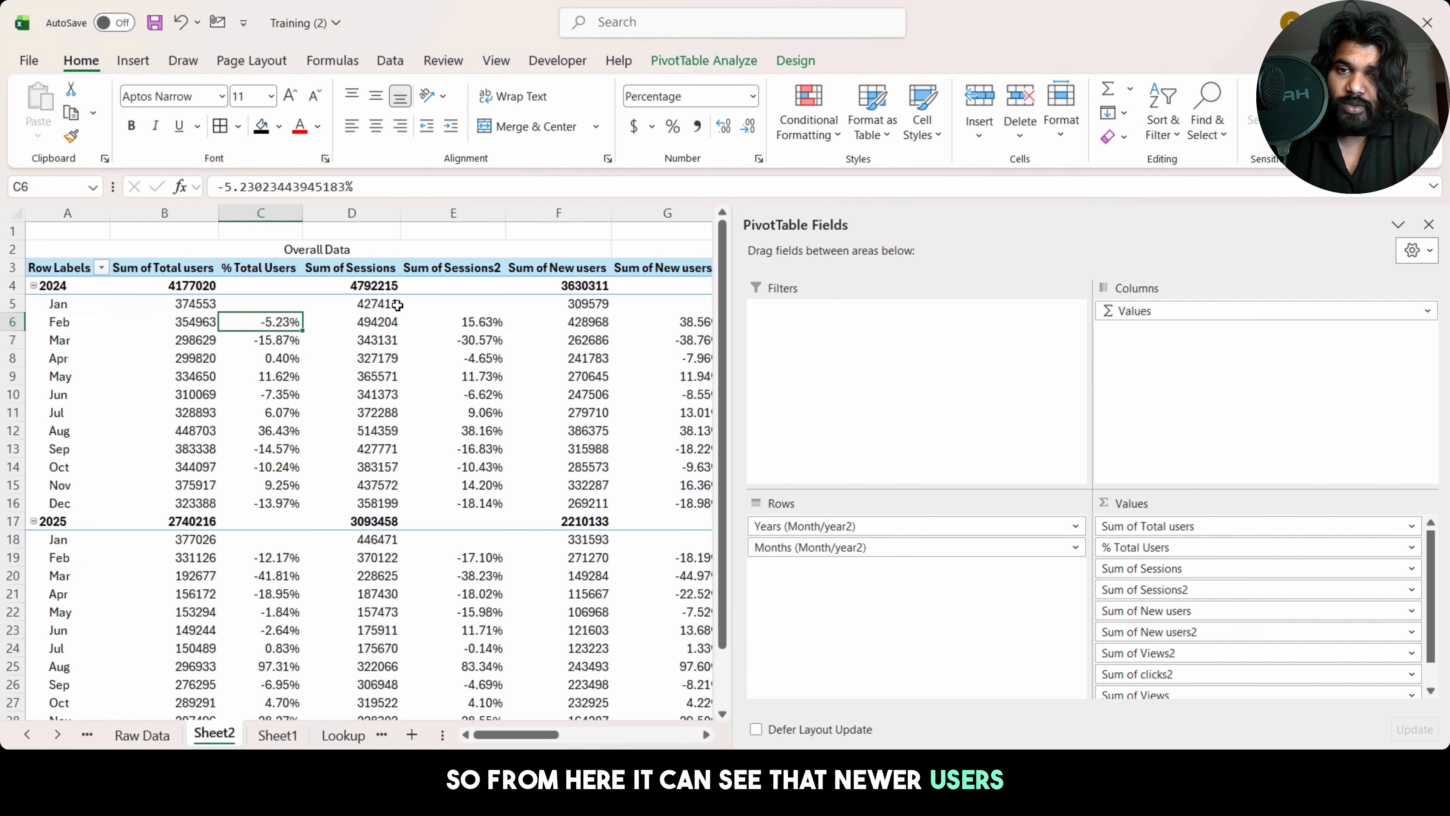
{"action": "key", "text": "Right"}
{"action": "key", "text": "Right"}
{"action": "key", "text": "Right"}
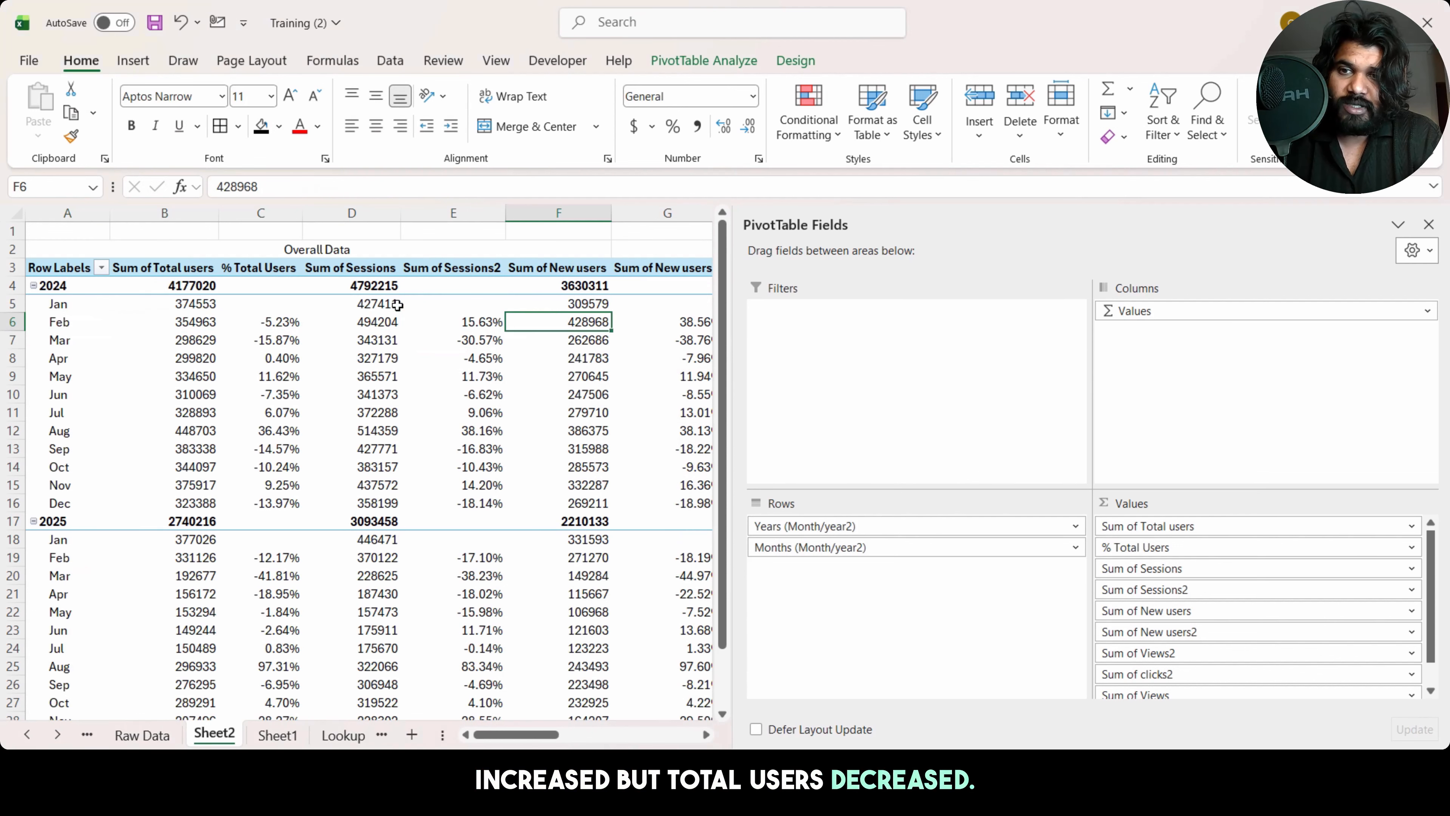
{"action": "key", "text": "Right"}
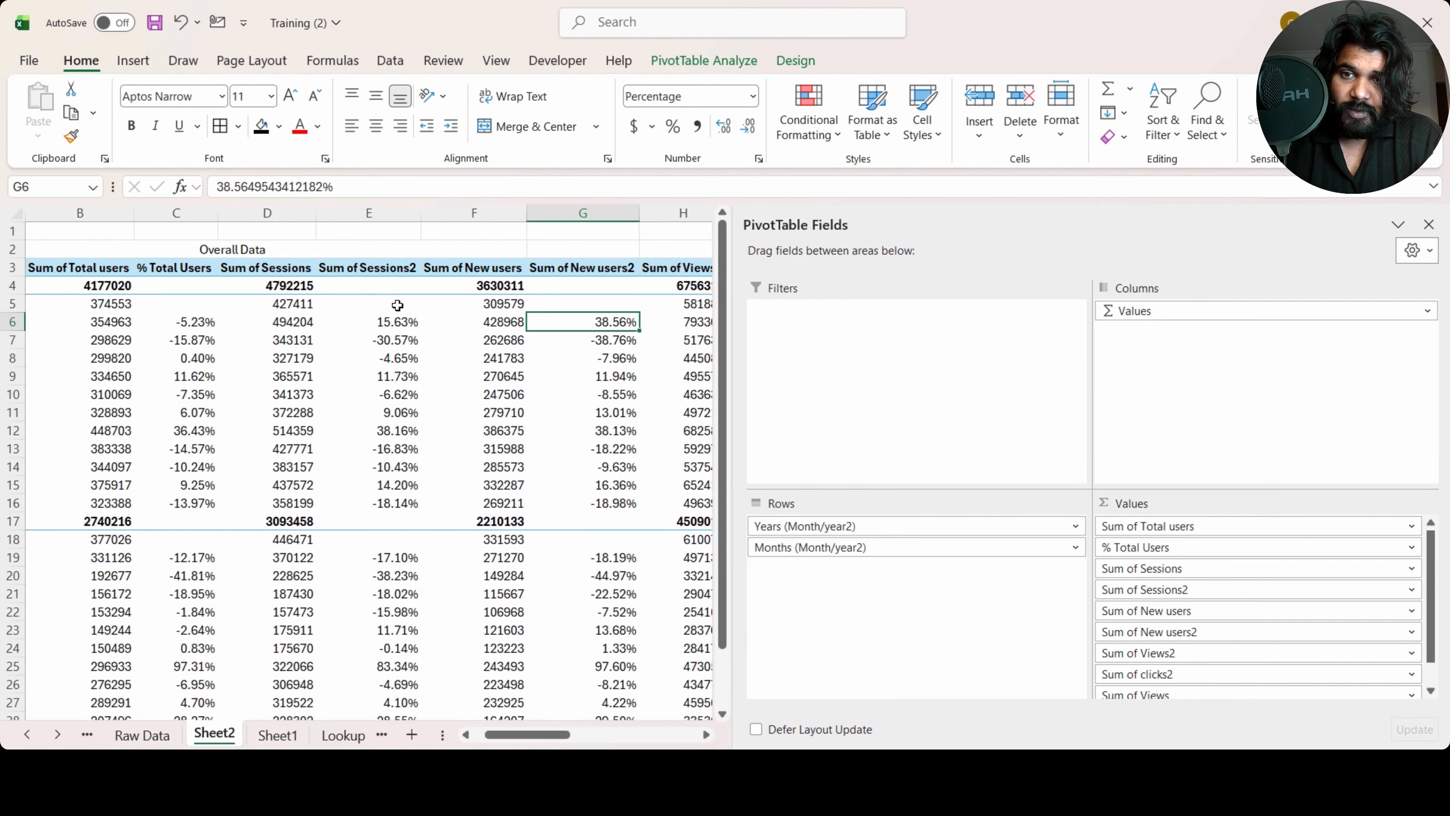
{"action": "key", "text": "Right"}
{"action": "key", "text": "Right"}
{"action": "key", "text": "Right"}
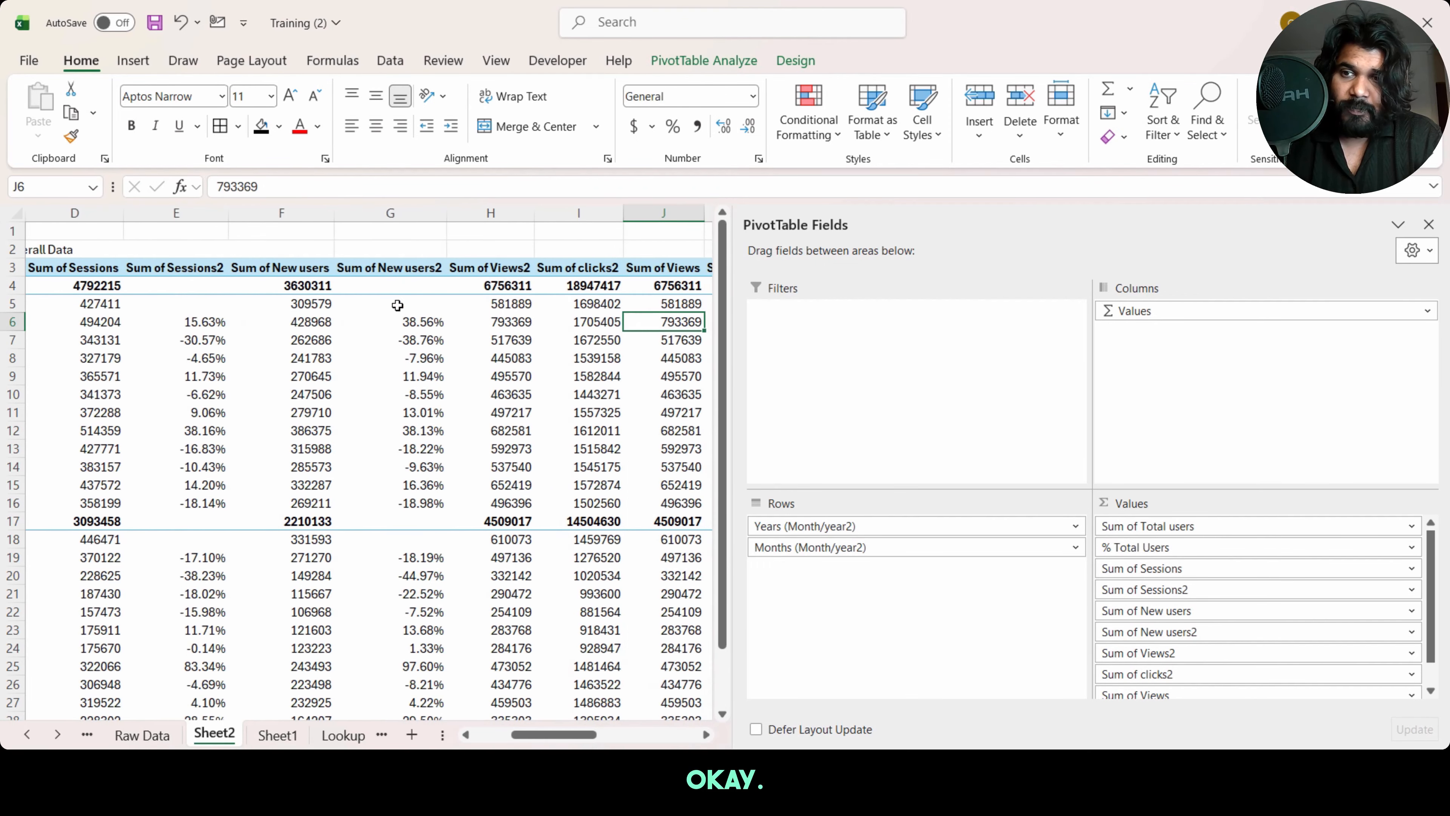
Step: Remove Sum of clicks2 and Sum of clicks from the PivotTable values
{"action": "left_click", "coordinate": [1190, 678]}
{"action": "left_click", "coordinate": [1170, 625]}
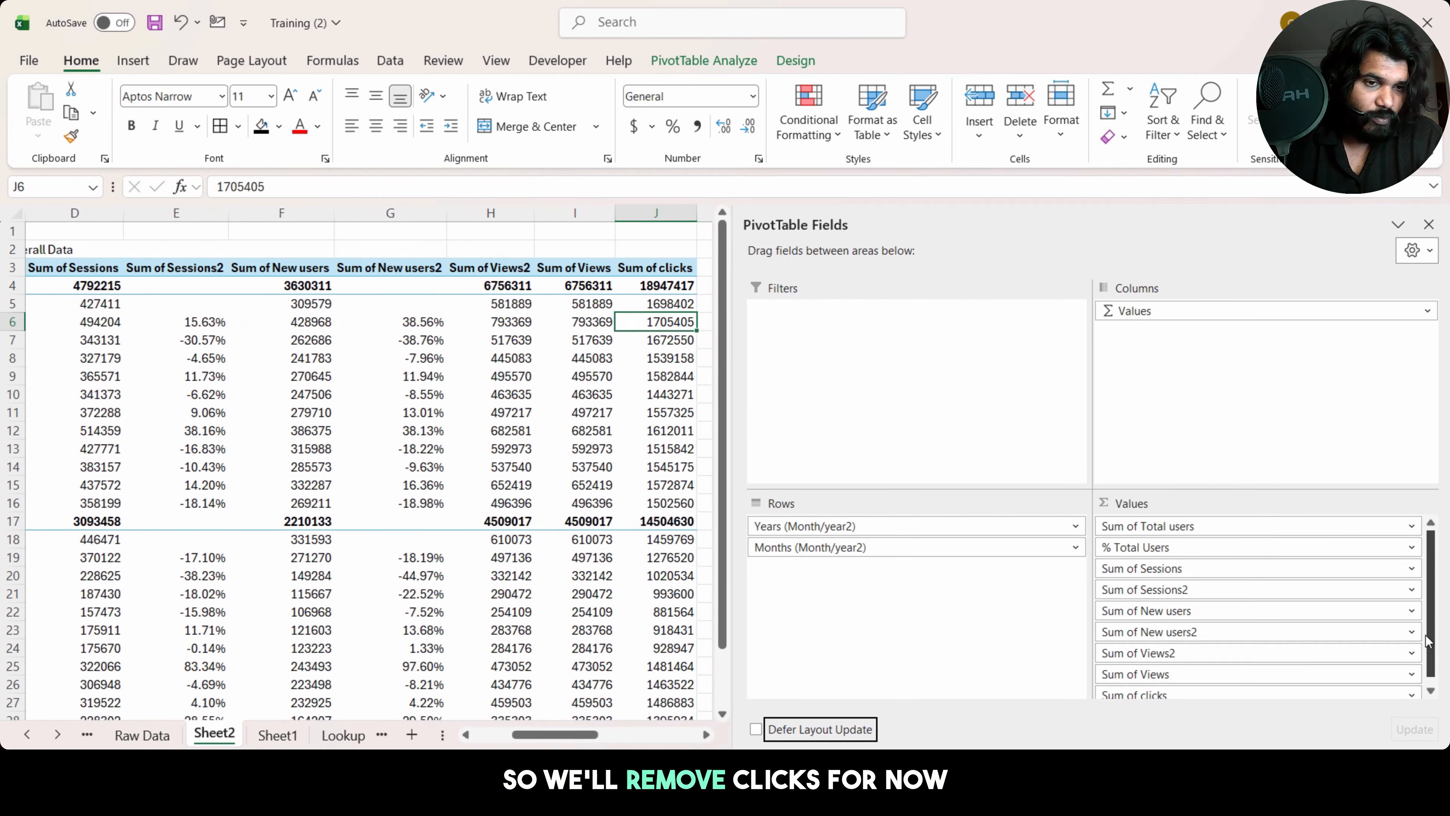
{"action": "left_click", "coordinate": [1317, 689]}
{"action": "left_click", "coordinate": [1220, 644]}
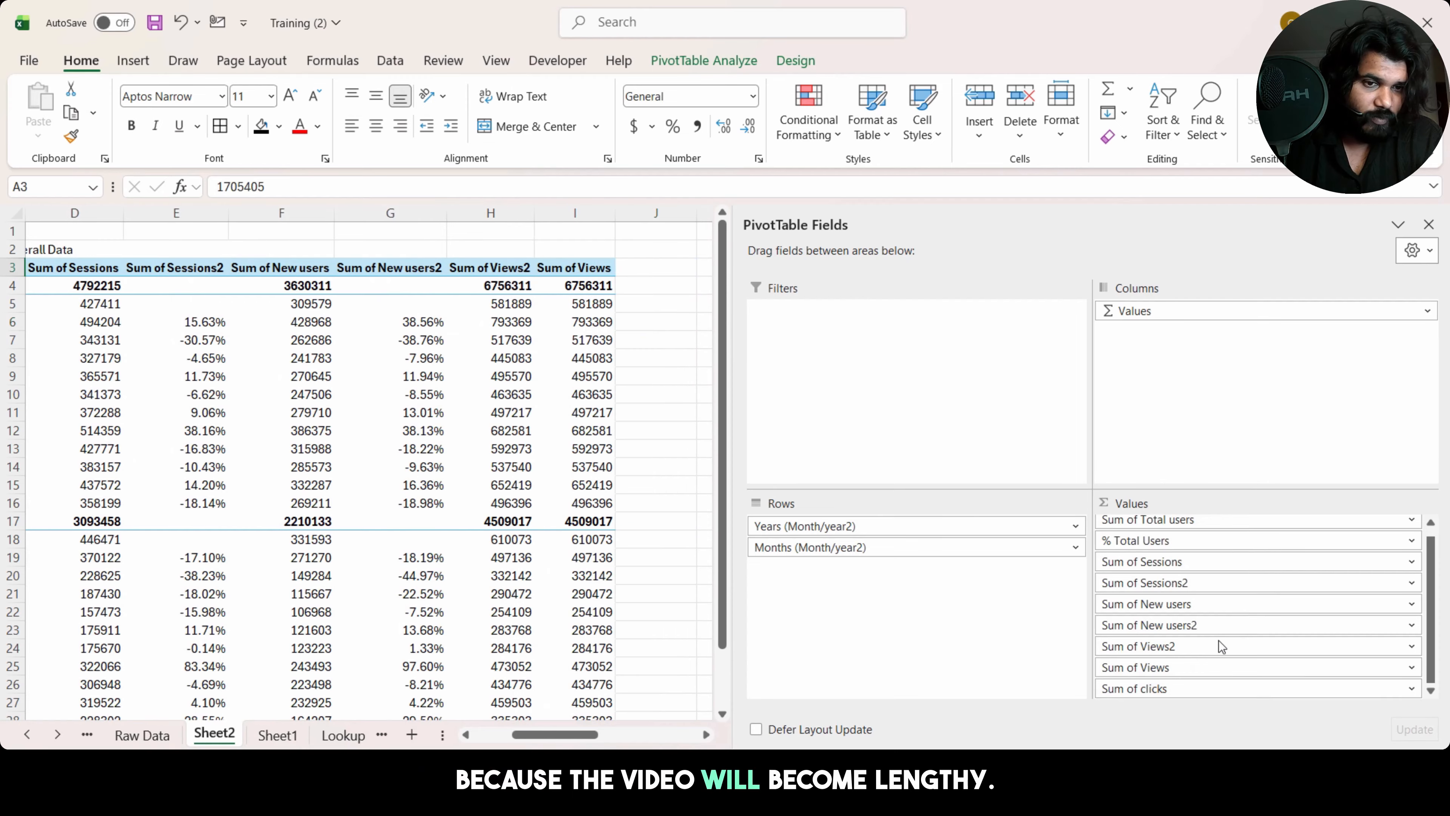
Step: Place Sum of Views directly before Sum of Views2 and show Sum of Views2 as % Difference From the previous month
{"action": "right_click", "coordinate": [578, 326]}
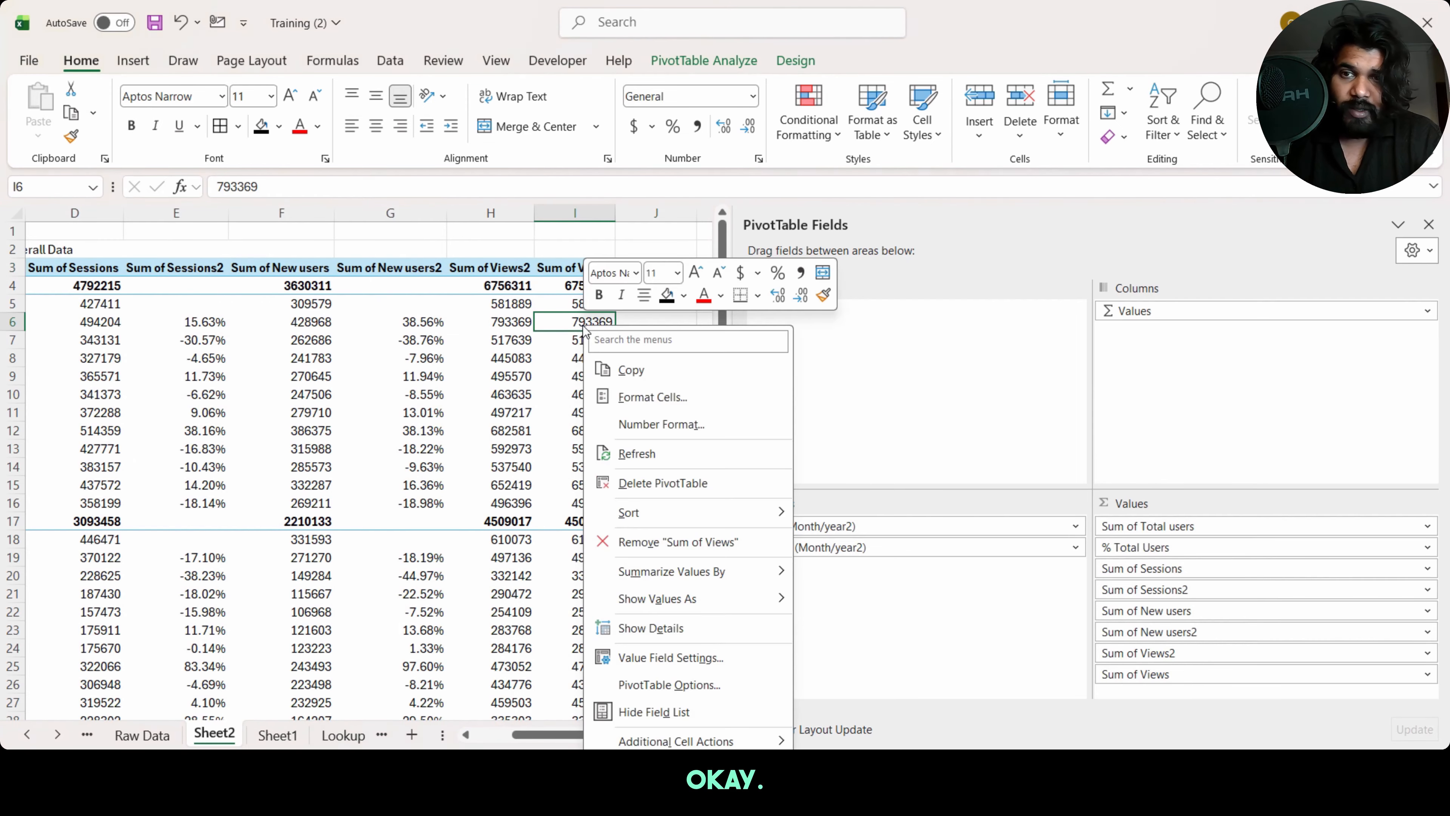
{"action": "key", "text": "Escape"}
{"action": "left_click_drag", "start_coordinate": [1139, 676], "coordinate": [1144, 652]}
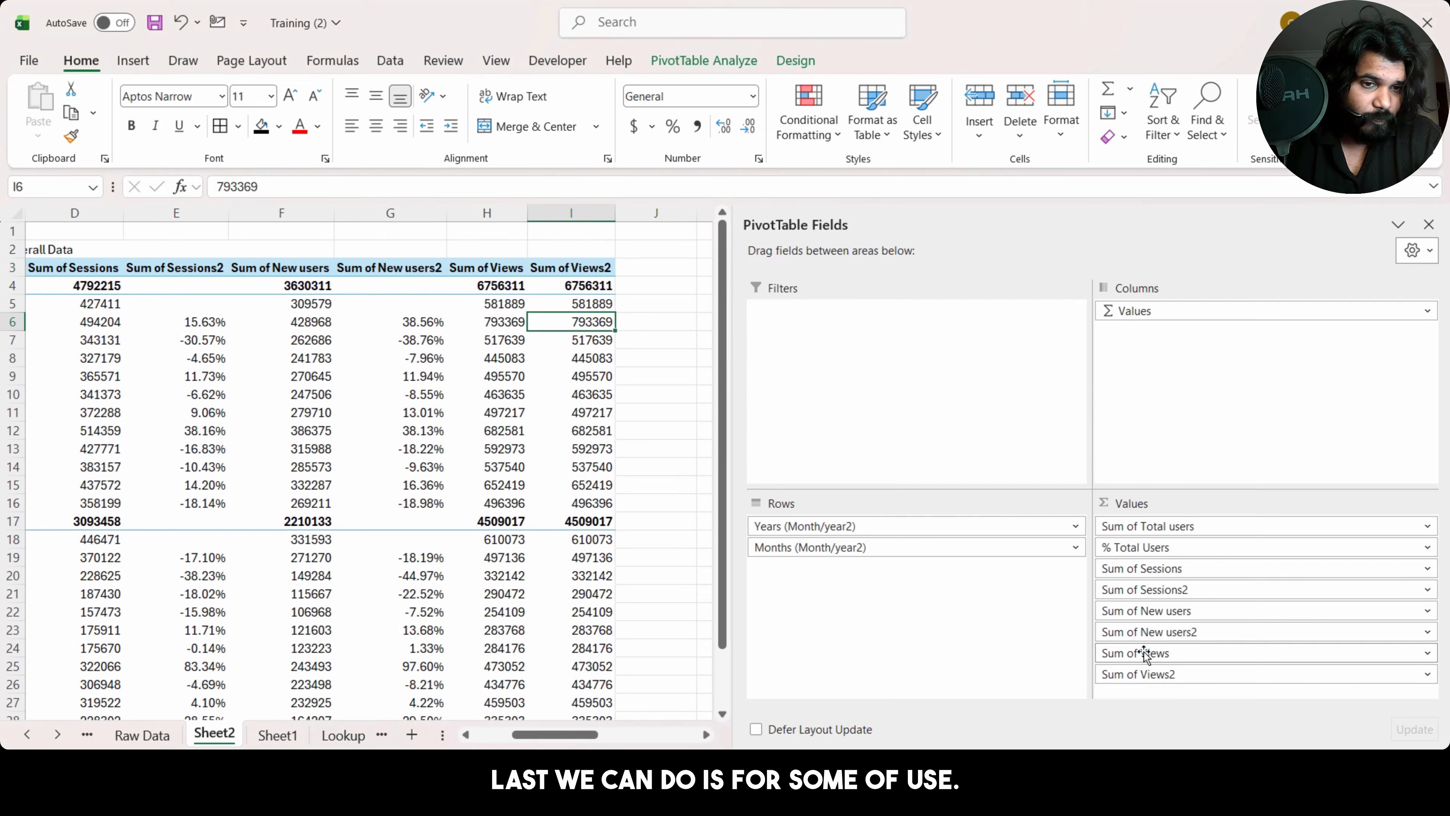
{"action": "right_click", "coordinate": [592, 321]}
{"action": "mouse_move", "coordinate": [685, 597]}
{"action": "left_click", "coordinate": [868, 588]}
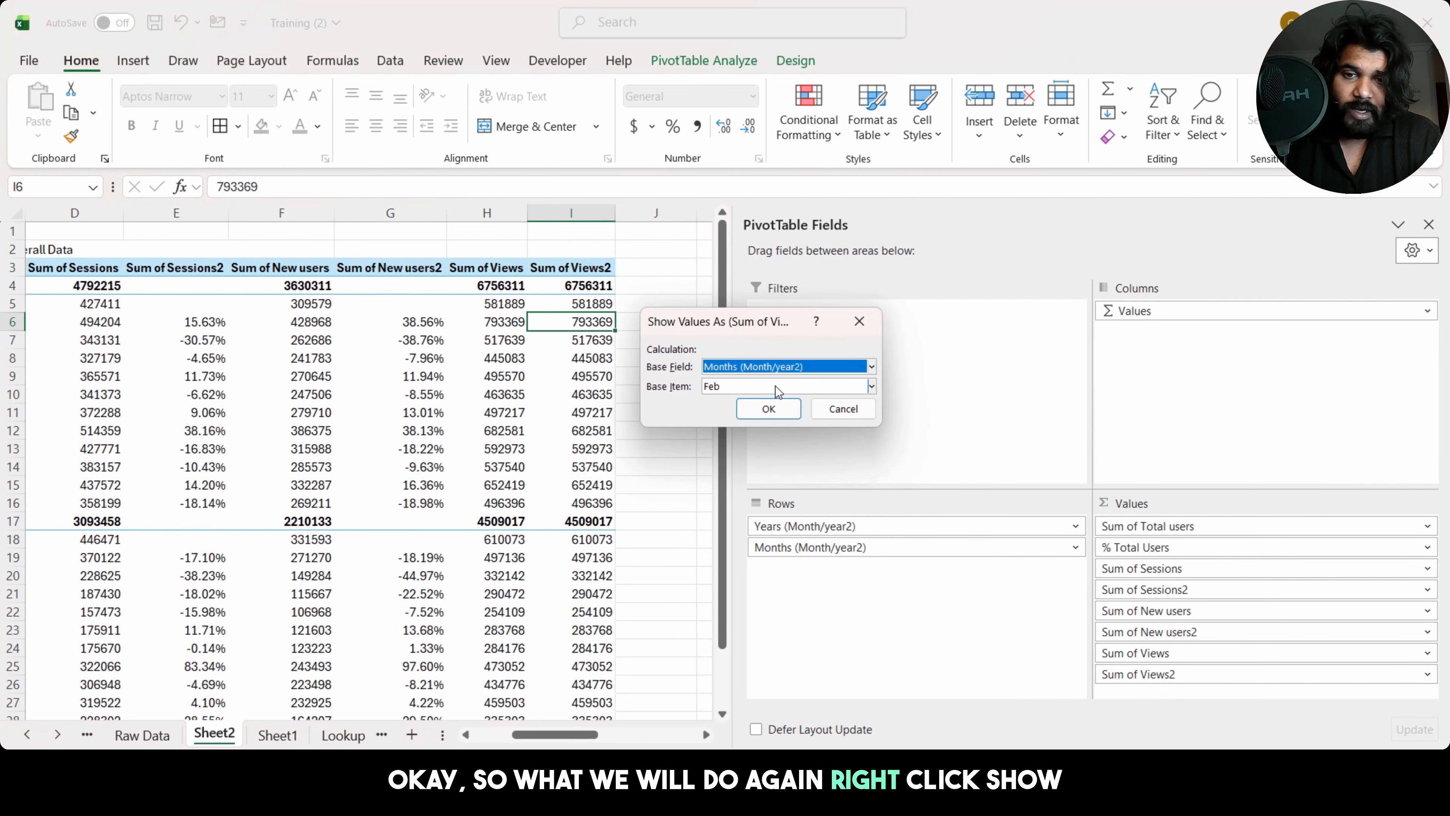
{"action": "left_click", "coordinate": [777, 386]}
{"action": "left_click", "coordinate": [742, 403]}
{"action": "left_click", "coordinate": [768, 409]}
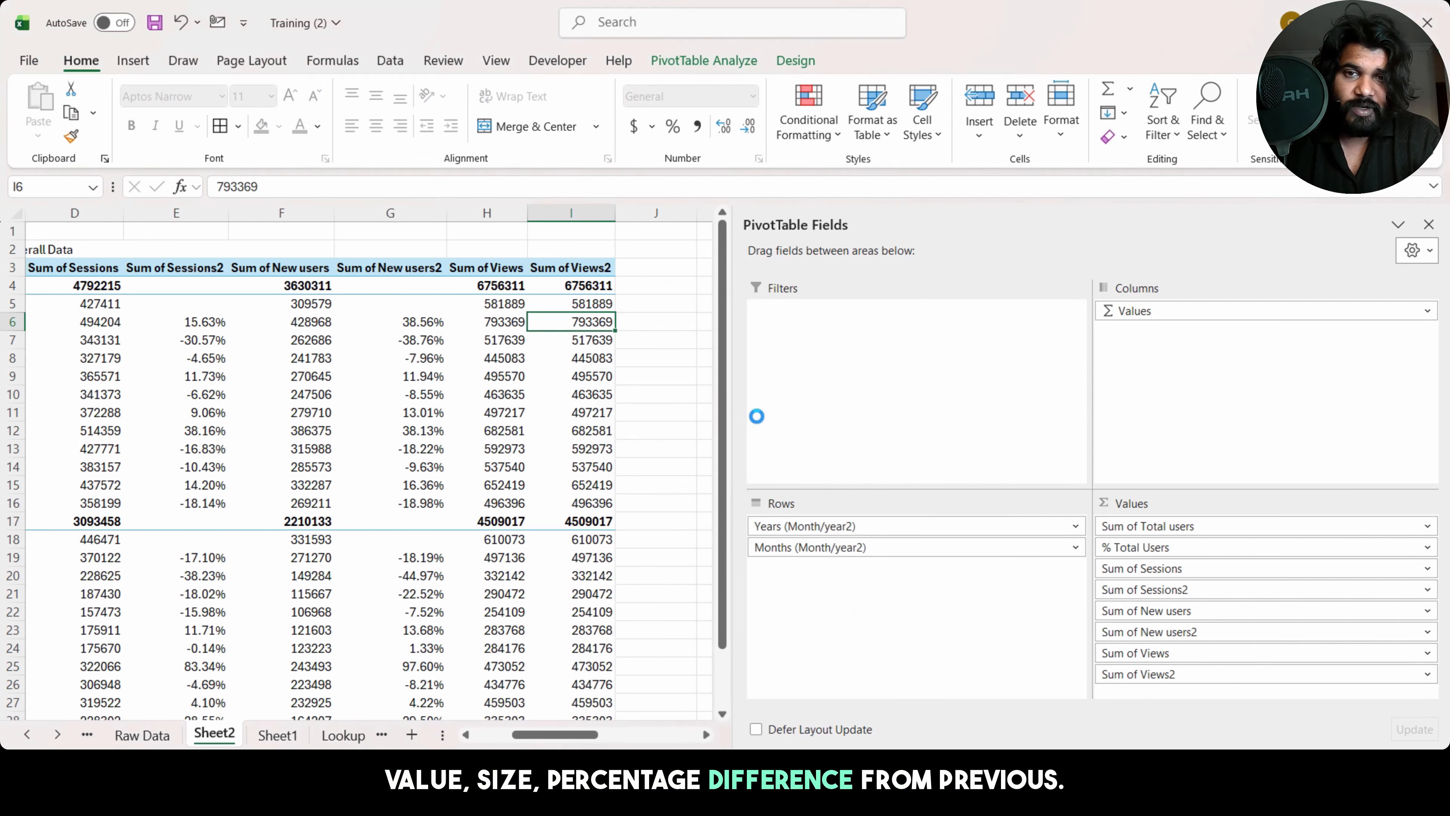
Step: Hide the field list and arrange the Digital Channel, Device Type and Year slicers beside the PivotTable, with State below them
{"action": "left_click", "coordinate": [402, 401]}
{"action": "key", "text": "Left"}
{"action": "key", "text": "Left"}
{"action": "key", "text": "Left"}
{"action": "key", "text": "Left"}
{"action": "key", "text": "Left"}
{"action": "key", "text": "Left"}
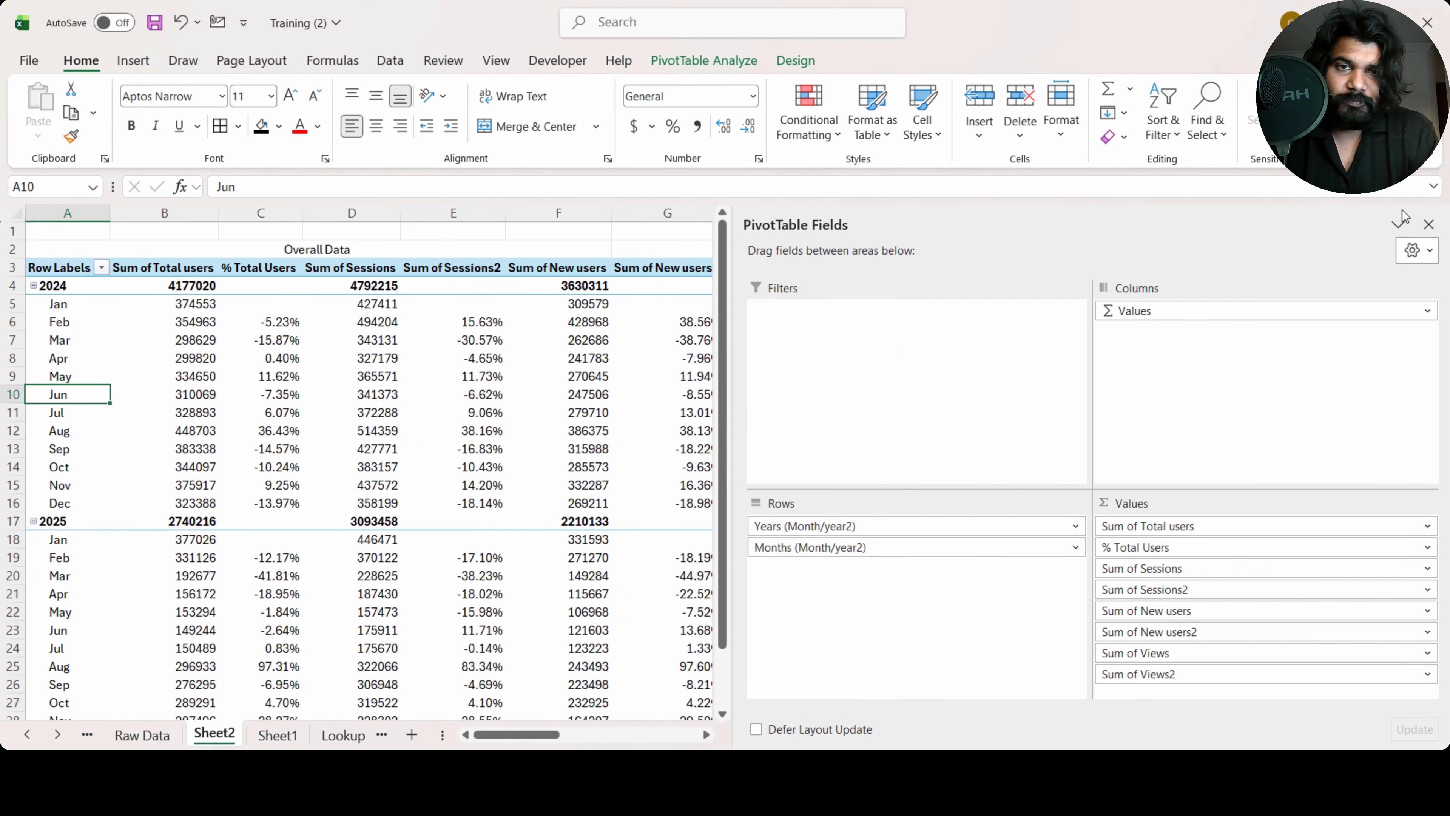
{"action": "left_click", "coordinate": [1428, 224]}
{"action": "left_click_drag", "start_coordinate": [1187, 257], "coordinate": [960, 258]}
{"action": "left_click_drag", "start_coordinate": [1268, 490], "coordinate": [1163, 262]}
{"action": "left_click_drag", "start_coordinate": [1388, 268], "coordinate": [1322, 257]}
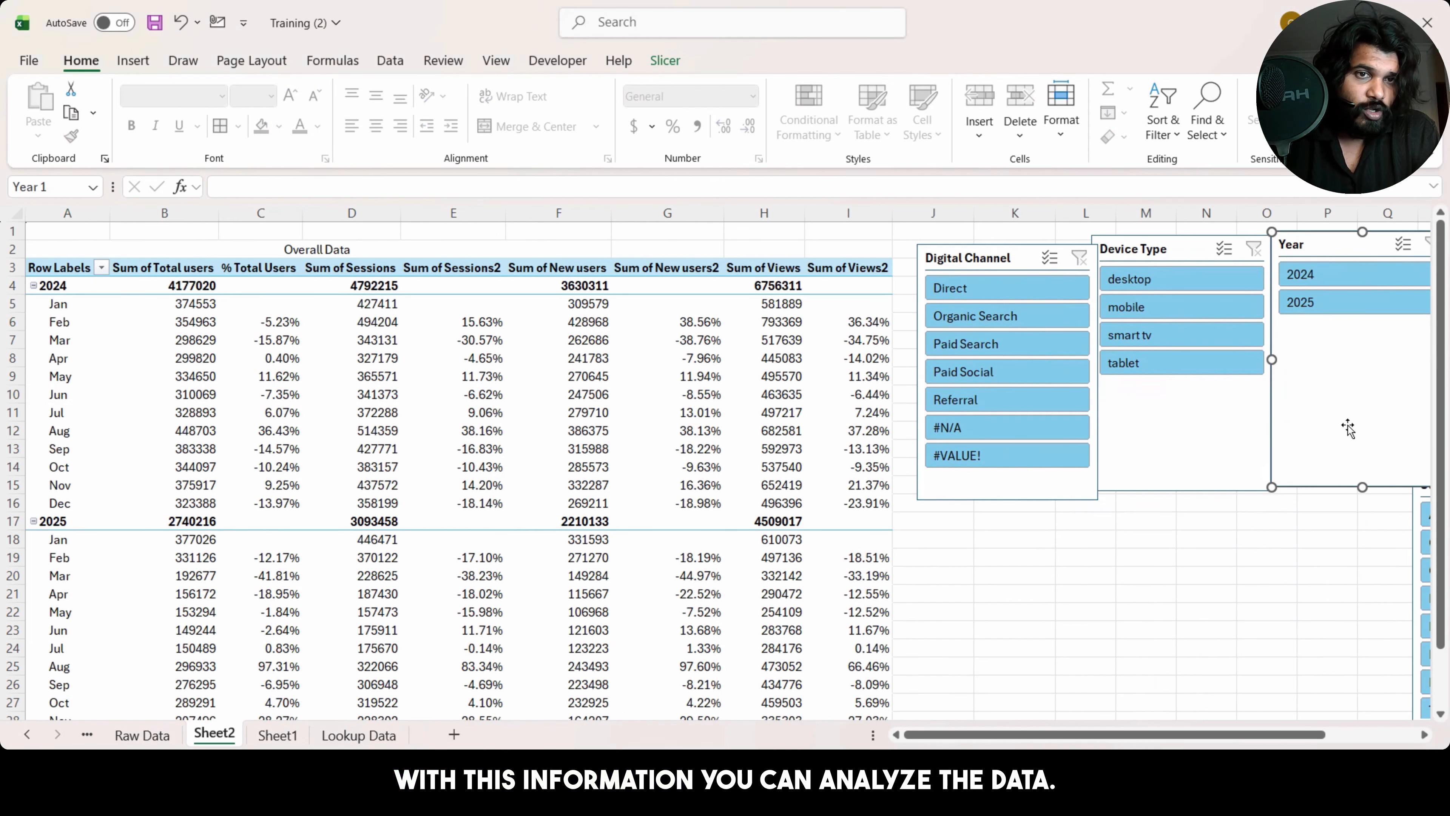
{"action": "left_click_drag", "start_coordinate": [1417, 510], "coordinate": [982, 531]}
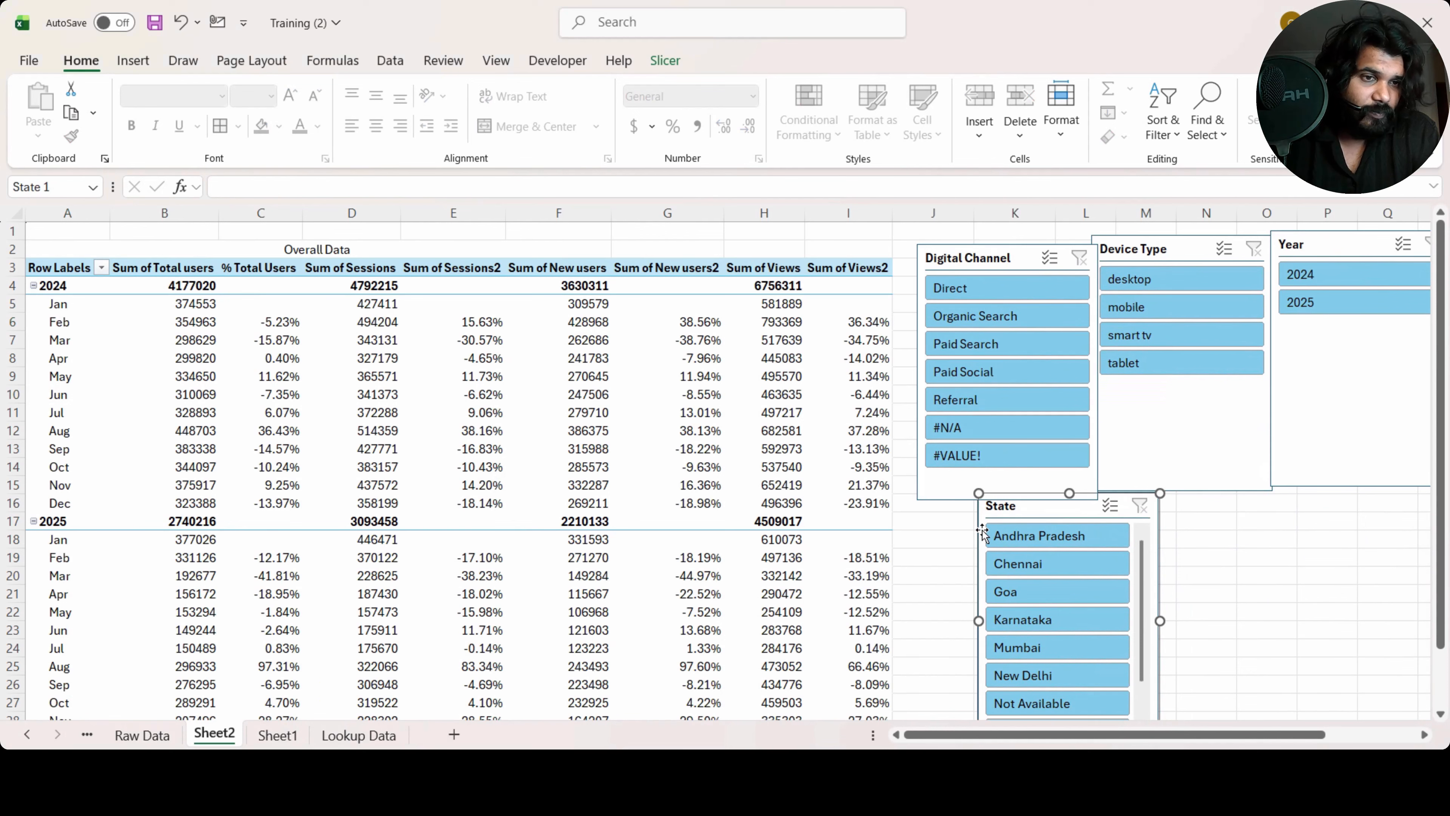
Step: Filter the PivotTable to Andhra Pradesh, Direct channel, desktop and 2024, and select the January to December total users
{"action": "left_click", "coordinate": [1082, 536]}
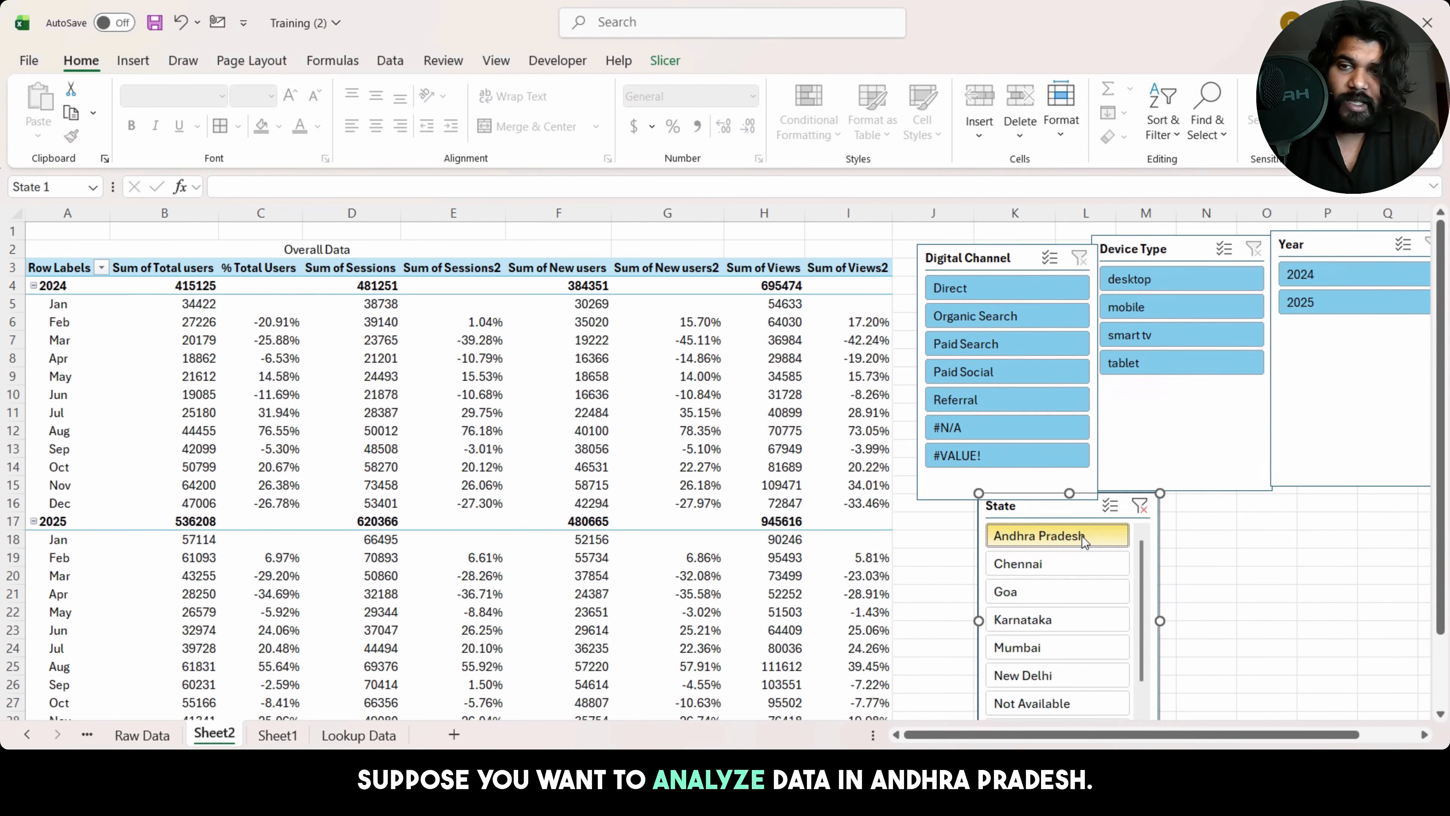
{"action": "left_click", "coordinate": [964, 287]}
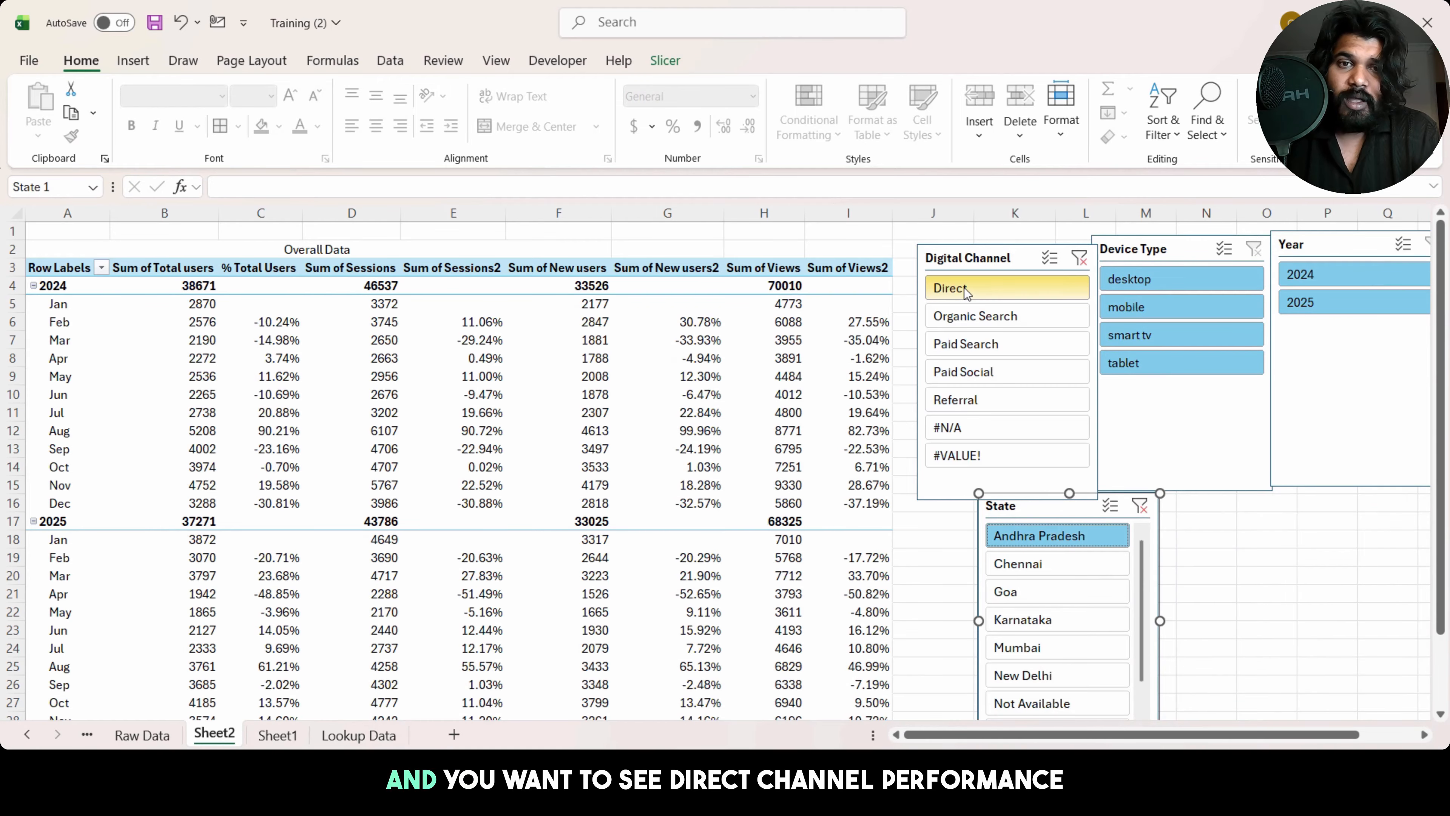
{"action": "left_click", "coordinate": [1189, 281]}
{"action": "left_click", "coordinate": [1318, 276]}
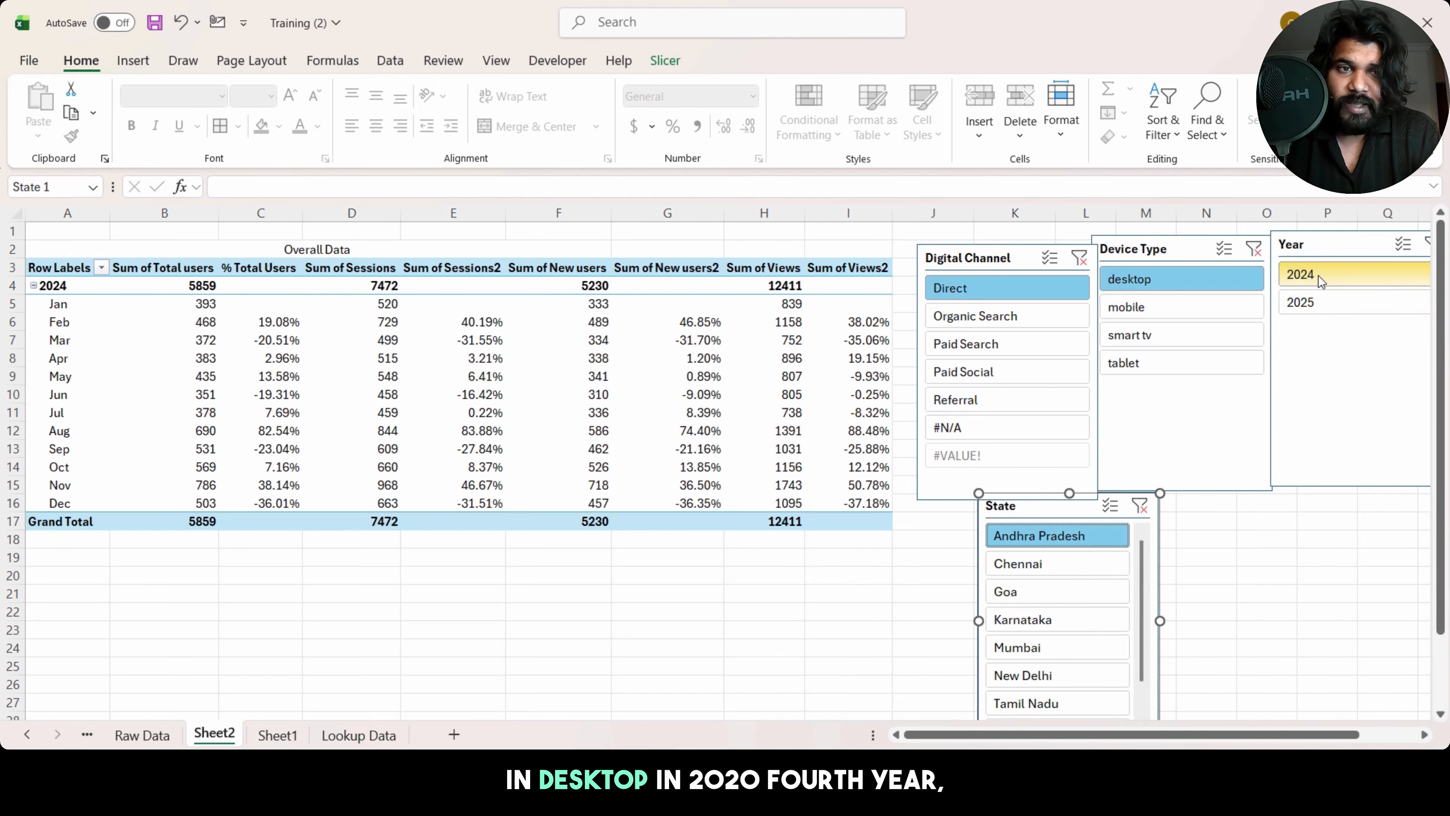
{"action": "left_click_drag", "start_coordinate": [183, 308], "coordinate": [177, 502]}
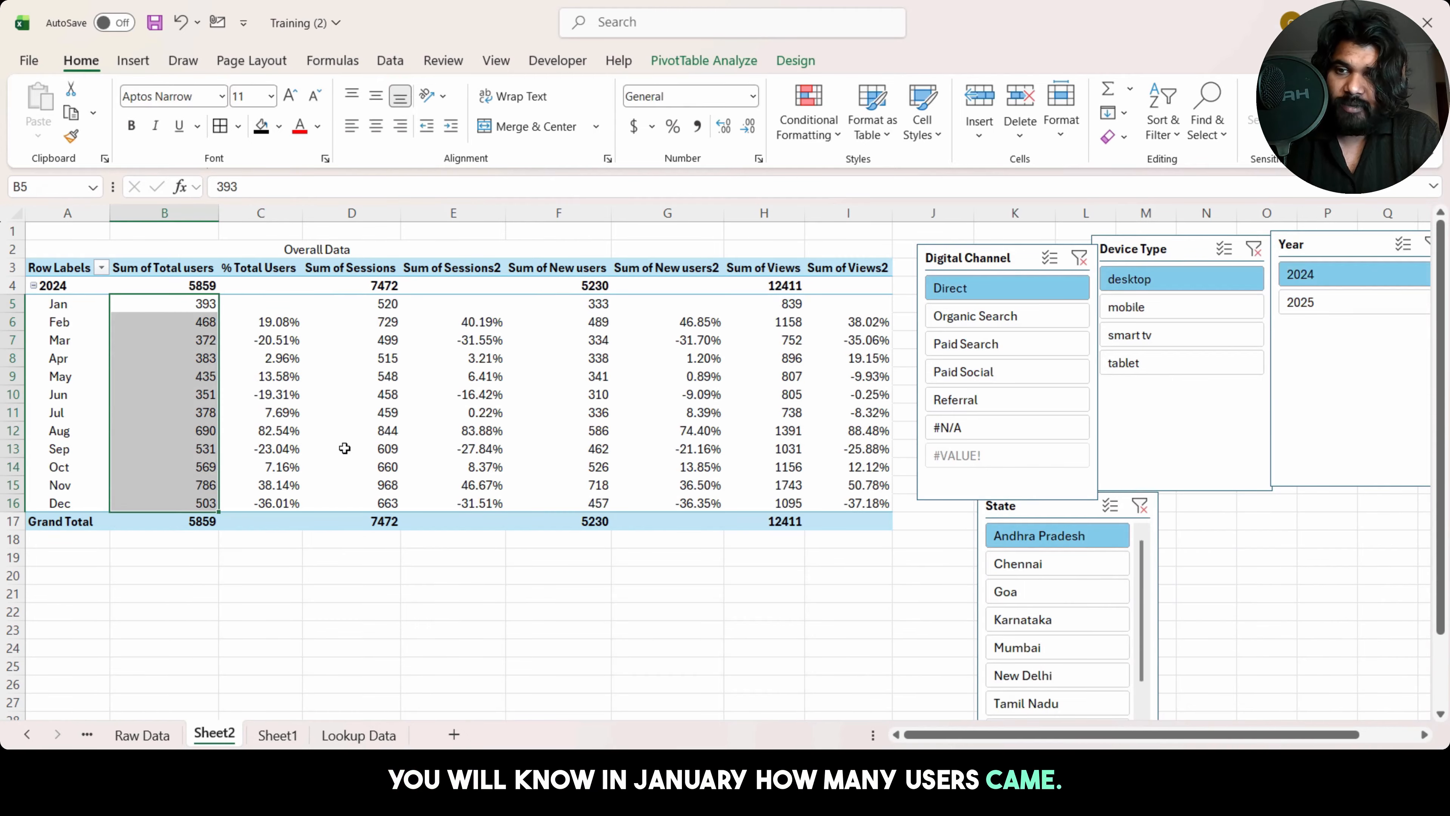
Step: Filter the PivotTable with the slicers to Organic Search, mobile, 2025 and Chennai
{"action": "left_click", "coordinate": [1067, 315]}
{"action": "left_click", "coordinate": [1137, 310]}
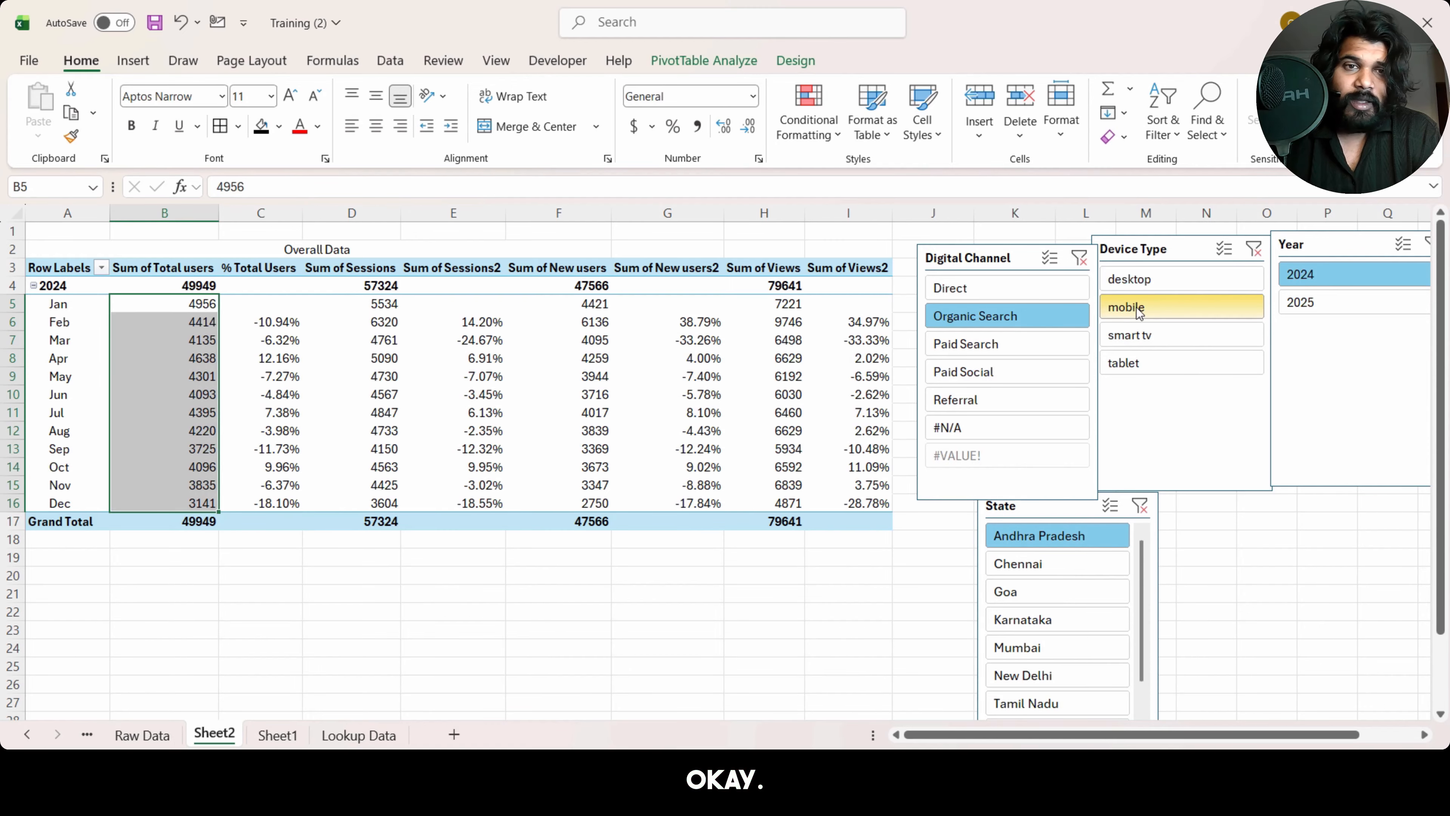
{"action": "left_click", "coordinate": [1304, 303]}
{"action": "left_click", "coordinate": [1042, 571]}
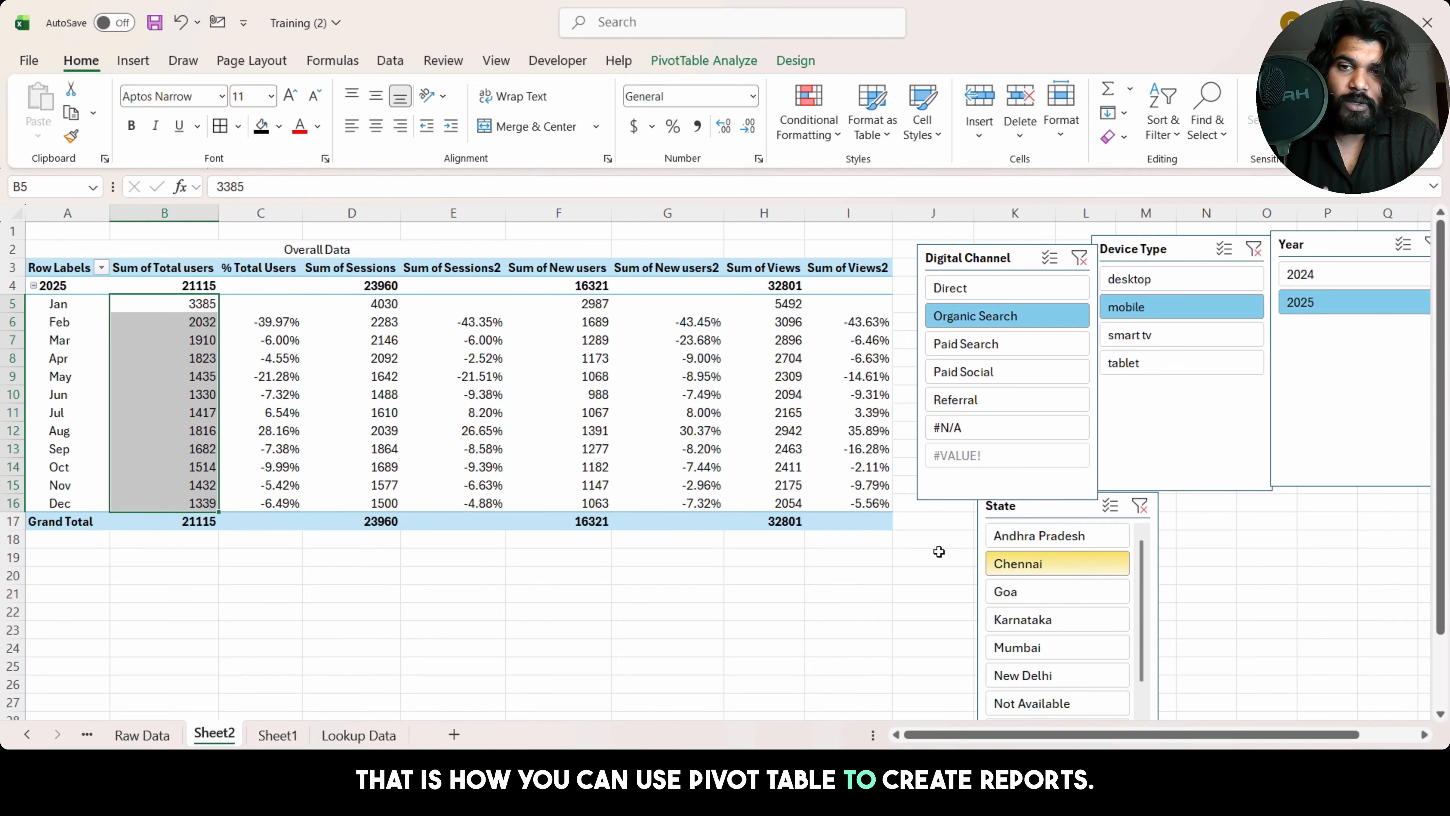
Step: Copy the whole PivotTable from its Row Labels header through the Grand Total row and paste it at cell A37
{"action": "left_click", "coordinate": [75, 264]}
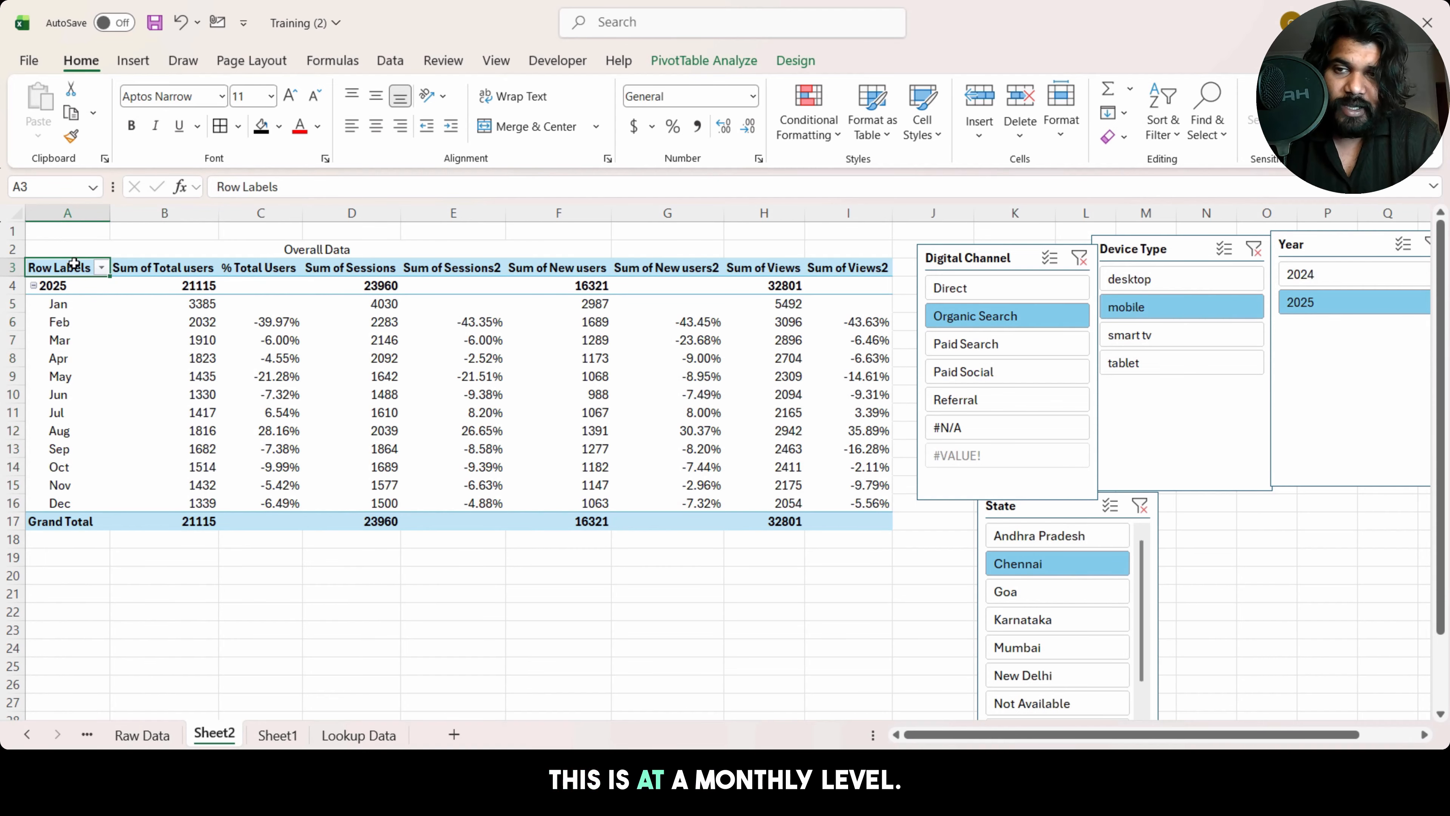
{"action": "key", "text": "shift+Right"}
{"action": "key", "text": "shift+Right"}
{"action": "key", "text": "shift+Right"}
{"action": "key", "text": "shift+Right"}
{"action": "key", "text": "shift+Right"}
{"action": "key", "text": "shift+Right"}
{"action": "key", "text": "shift+Right"}
{"action": "key", "text": "shift+Right"}
{"action": "key", "text": "shift+Down"}
{"action": "key", "text": "shift+Down"}
{"action": "key", "text": "shift+Down"}
{"action": "key", "text": "shift+Down"}
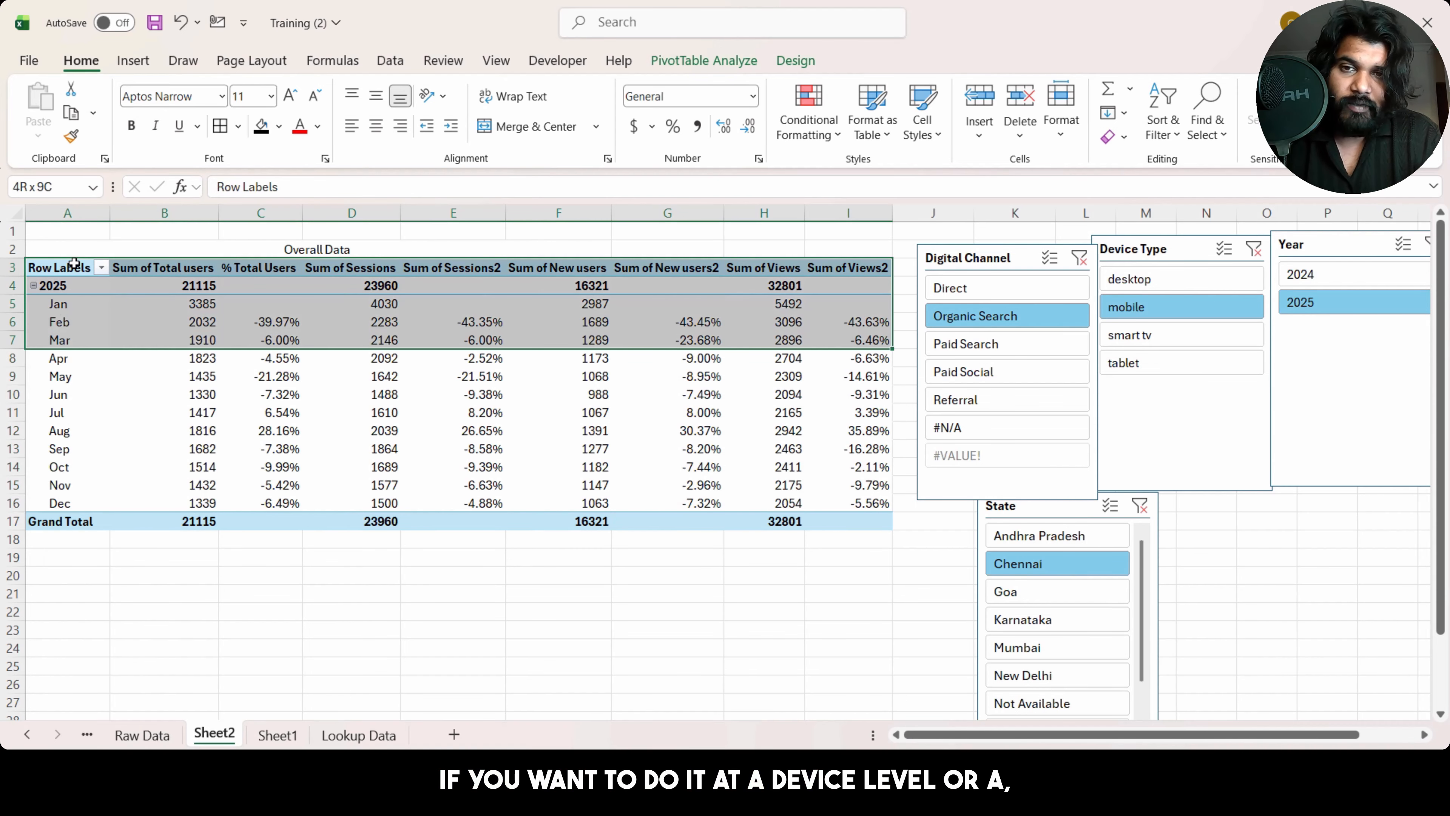
{"action": "key", "text": "ctrl+shift+Down"}
{"action": "key", "text": "ctrl+c"}
{"action": "key", "text": "ctrl+Down"}
{"action": "key", "text": "Down"}
{"action": "key", "text": "Down"}
{"action": "key", "text": "Down"}
{"action": "key", "text": "Down"}
{"action": "key", "text": "Down"}
{"action": "key", "text": "Down"}
{"action": "key", "text": "Down"}
{"action": "key", "text": "Down"}
{"action": "key", "text": "Down"}
{"action": "key", "text": "Down"}
{"action": "key", "text": "Down"}
{"action": "key", "text": "Down"}
{"action": "key", "text": "Down"}
{"action": "key", "text": "Down"}
{"action": "key", "text": "Down"}
{"action": "key", "text": "Down"}
{"action": "key", "text": "Down"}
{"action": "key", "text": "Down"}
{"action": "key", "text": "Down"}
{"action": "key", "text": "Down"}
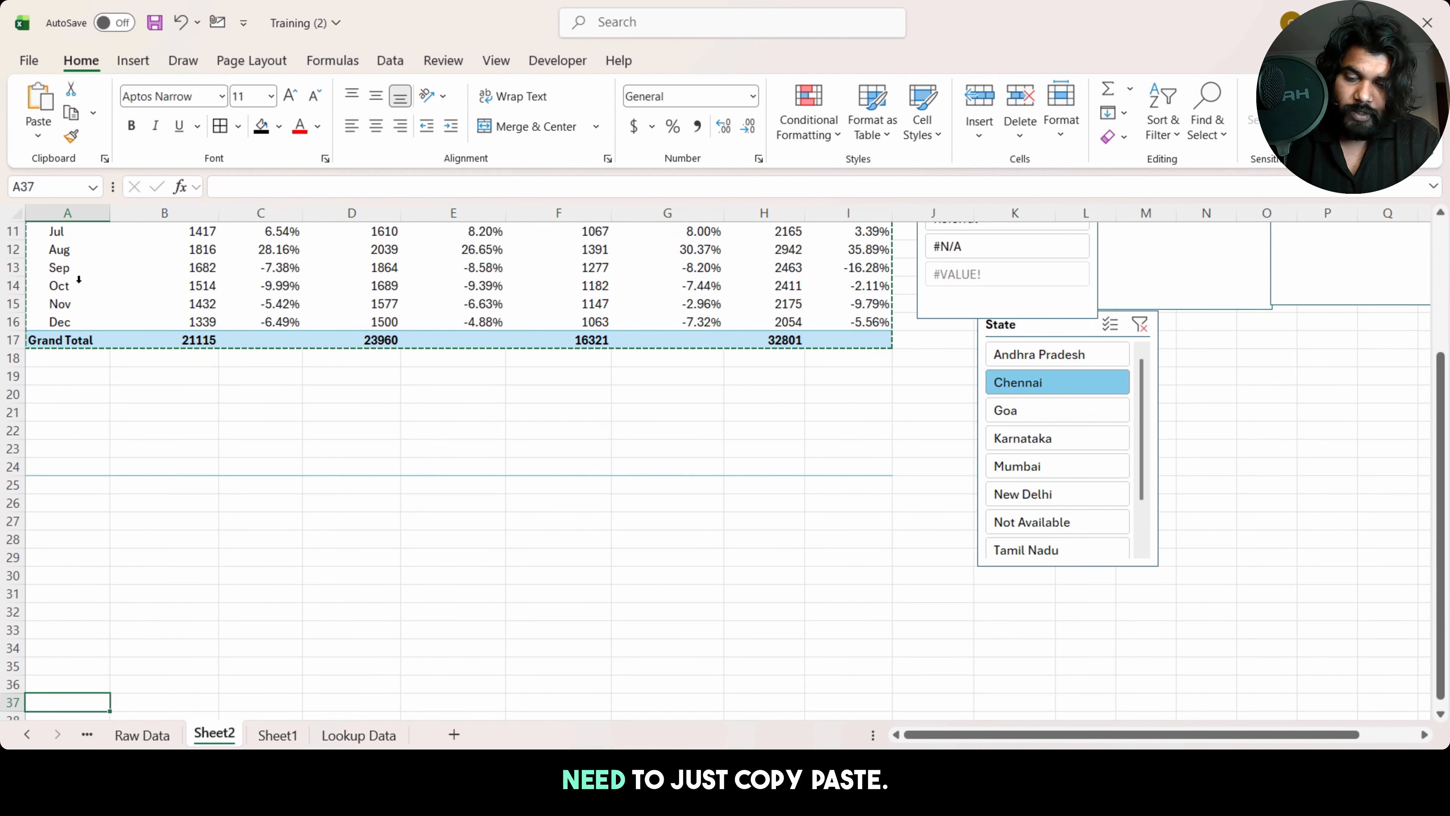
{"action": "key", "text": "ctrl+v"}
Step: Show the copied PivotTable's field list and set its layout to display the fields above the areas
{"action": "key", "text": "Down"}
{"action": "key", "text": "Down"}
{"action": "key", "text": "Down"}
{"action": "key", "text": "Down"}
{"action": "key", "text": "Down"}
{"action": "key", "text": "Down"}
{"action": "key", "text": "Down"}
{"action": "key", "text": "Down"}
{"action": "key", "text": "Down"}
{"action": "key", "text": "Down"}
{"action": "key", "text": "Down"}
{"action": "key", "text": "Down"}
{"action": "left_click", "coordinate": [305, 580]}
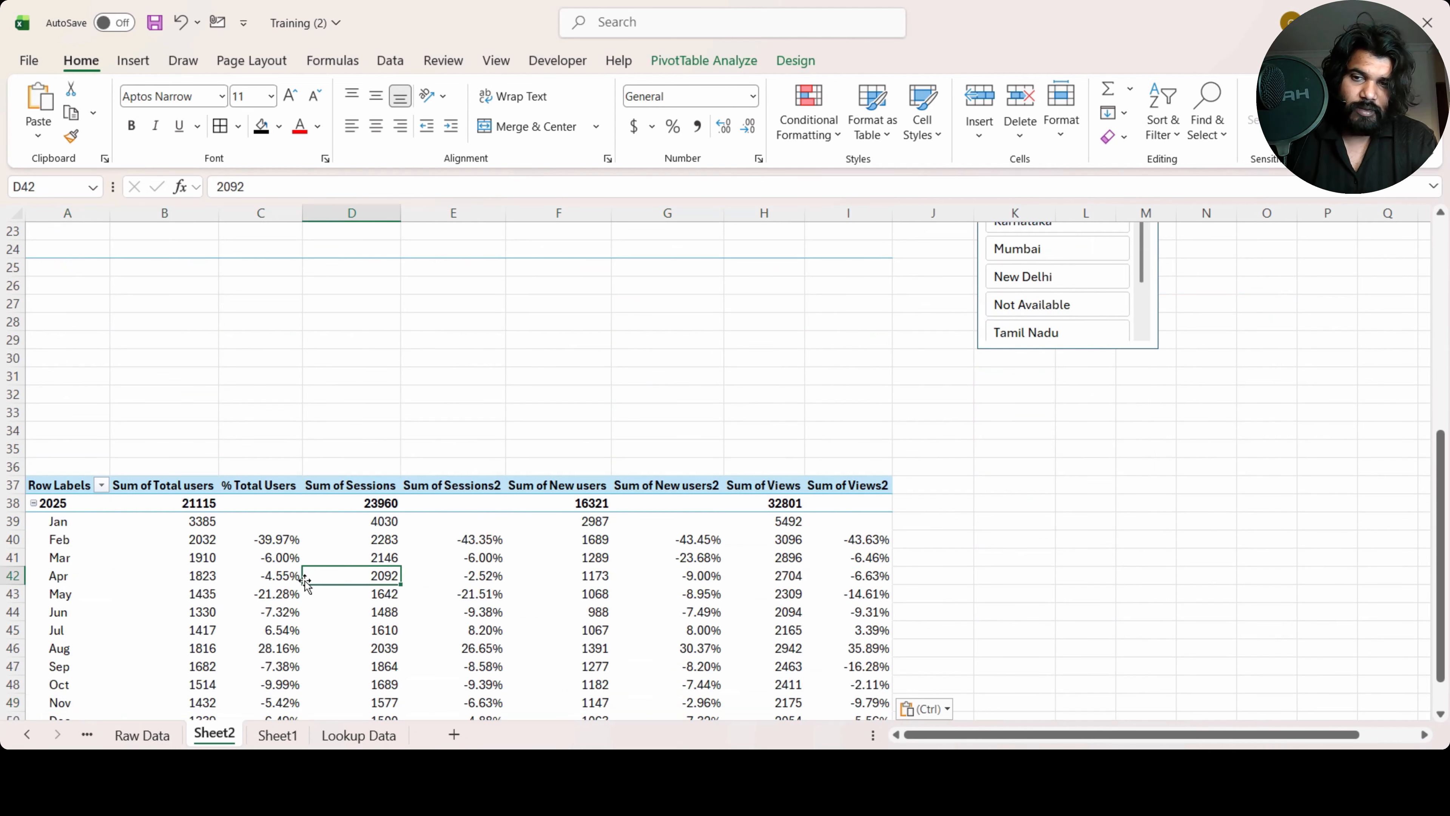
{"action": "left_click", "coordinate": [320, 530]}
{"action": "left_click", "coordinate": [468, 618]}
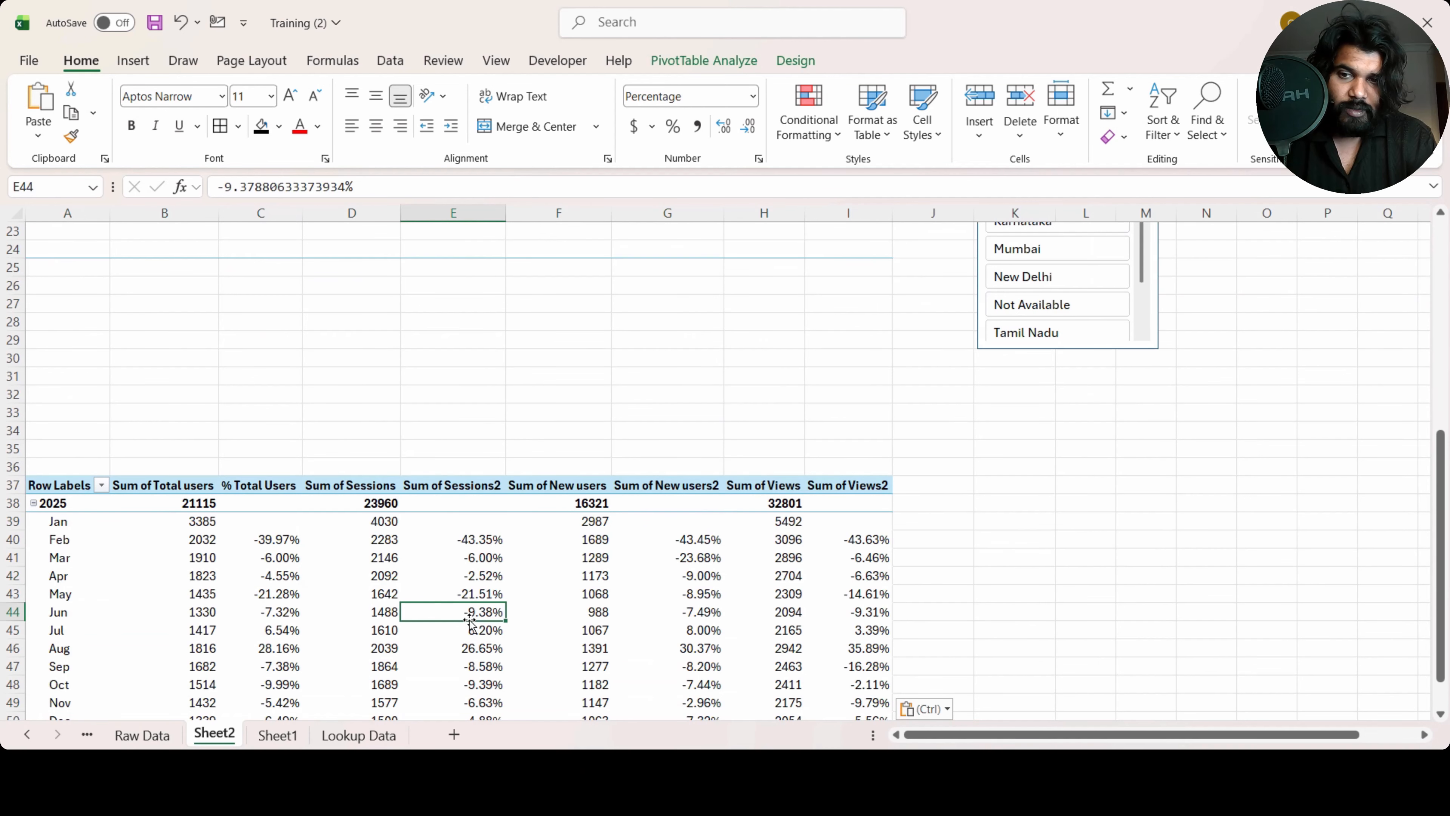
{"action": "right_click", "coordinate": [468, 619]}
{"action": "left_click", "coordinate": [422, 600]}
{"action": "left_click", "coordinate": [371, 591]}
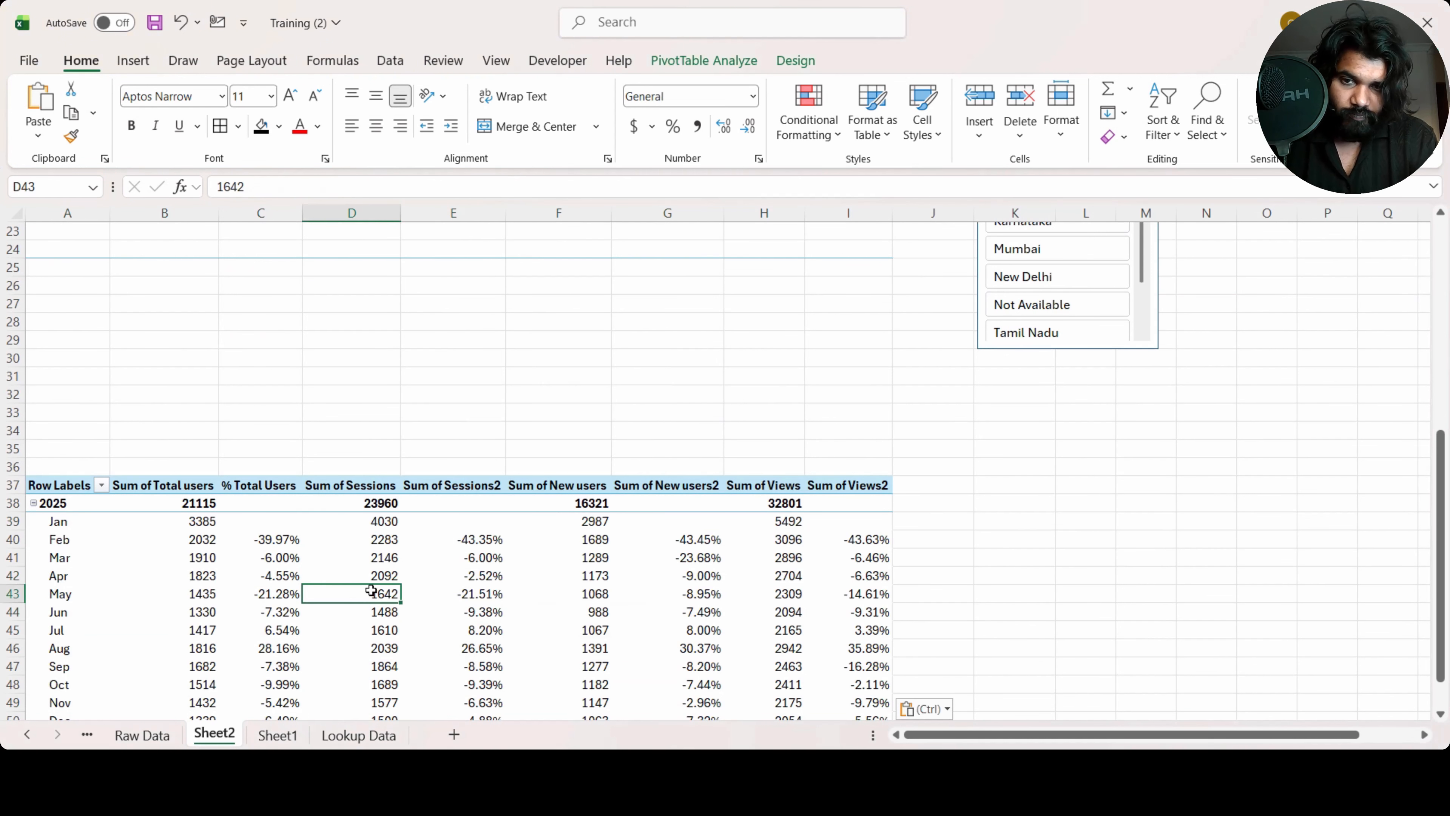
{"action": "right_click", "coordinate": [372, 592]}
{"action": "left_click", "coordinate": [434, 539]}
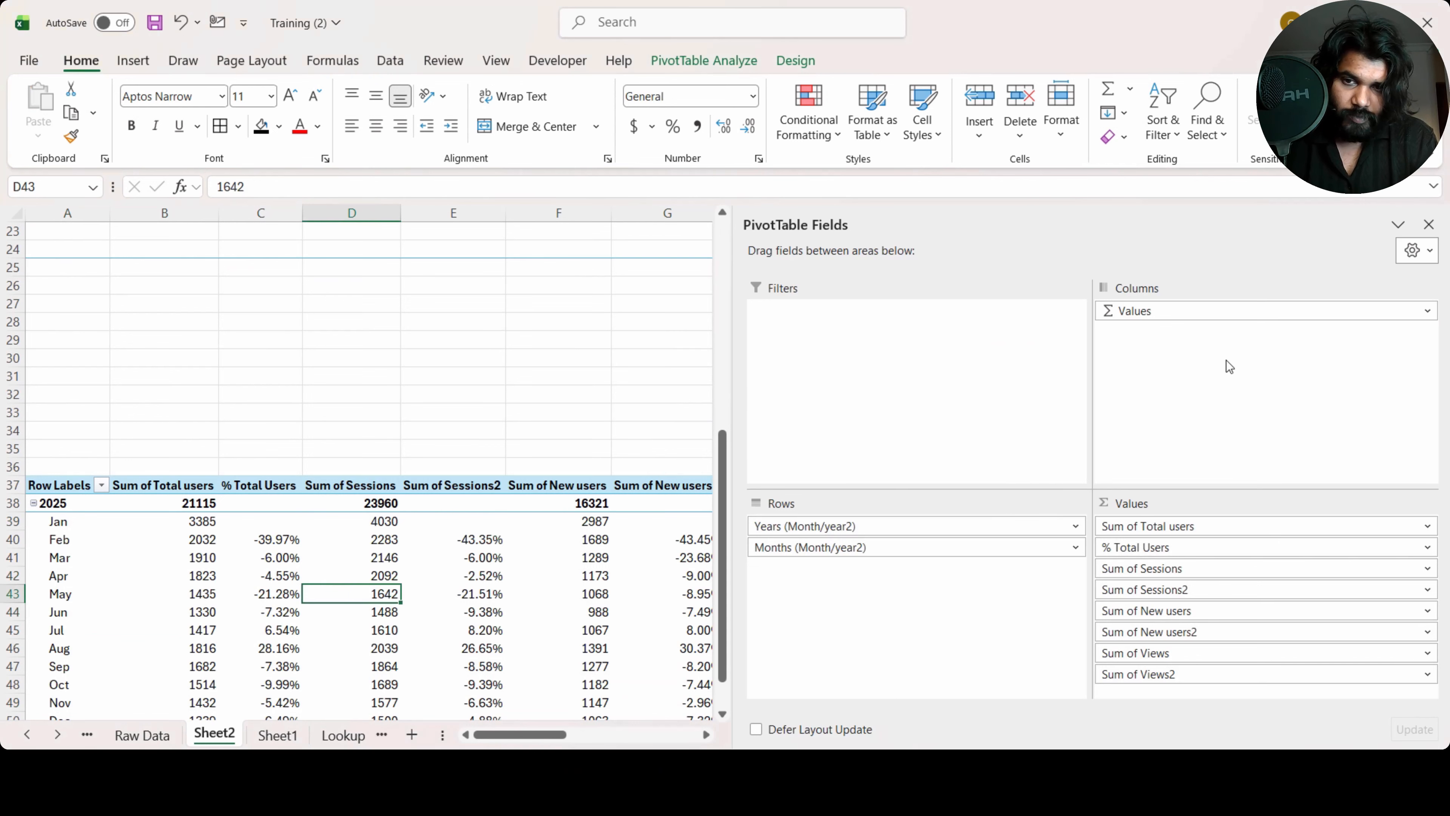
{"action": "left_click", "coordinate": [1418, 251]}
{"action": "left_click", "coordinate": [1225, 330]}
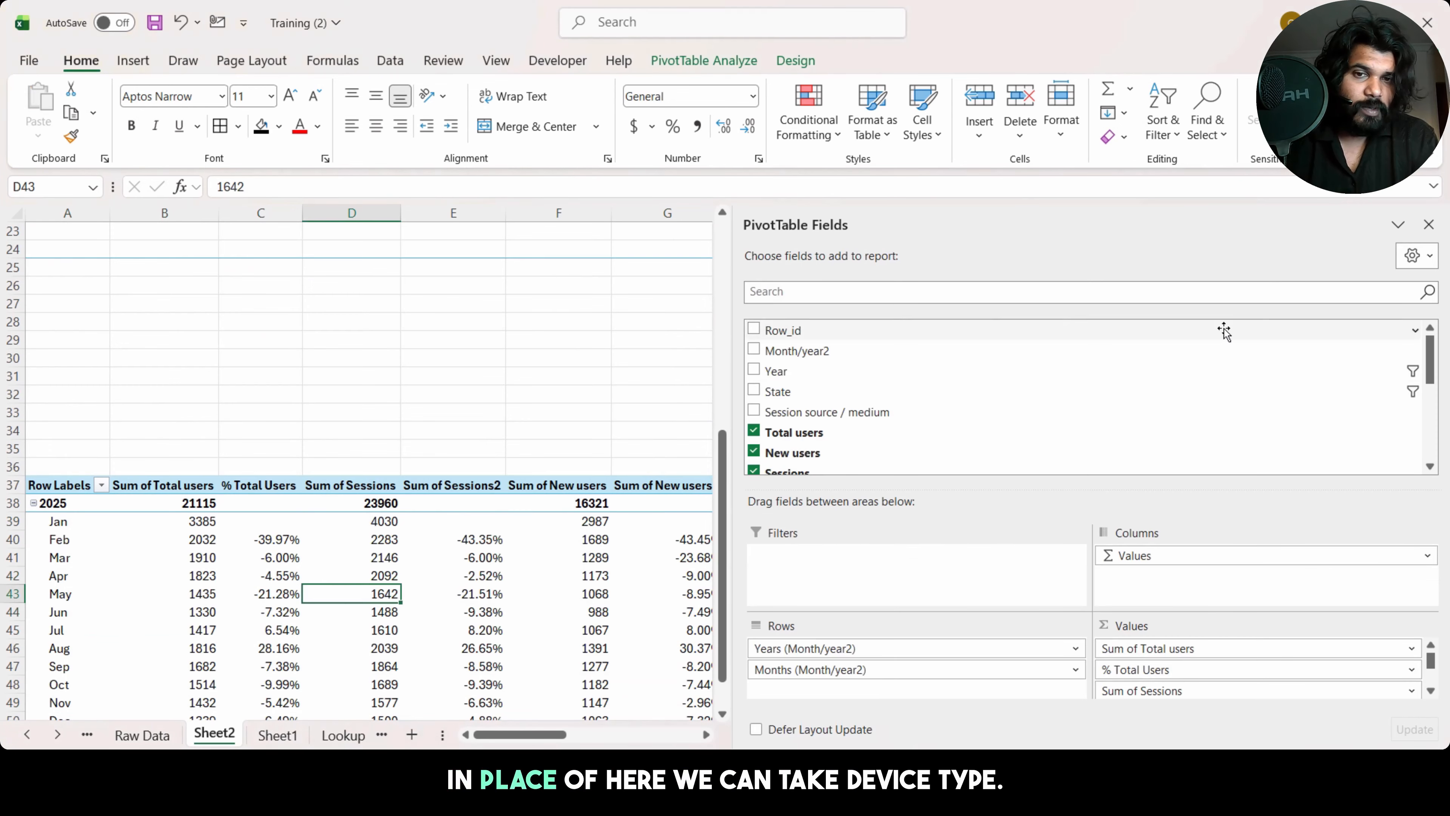
Step: Add Device Type to the copied PivotTable's Rows, between Years and Months
{"action": "left_click_drag", "start_coordinate": [1423, 376], "coordinate": [1432, 457]}
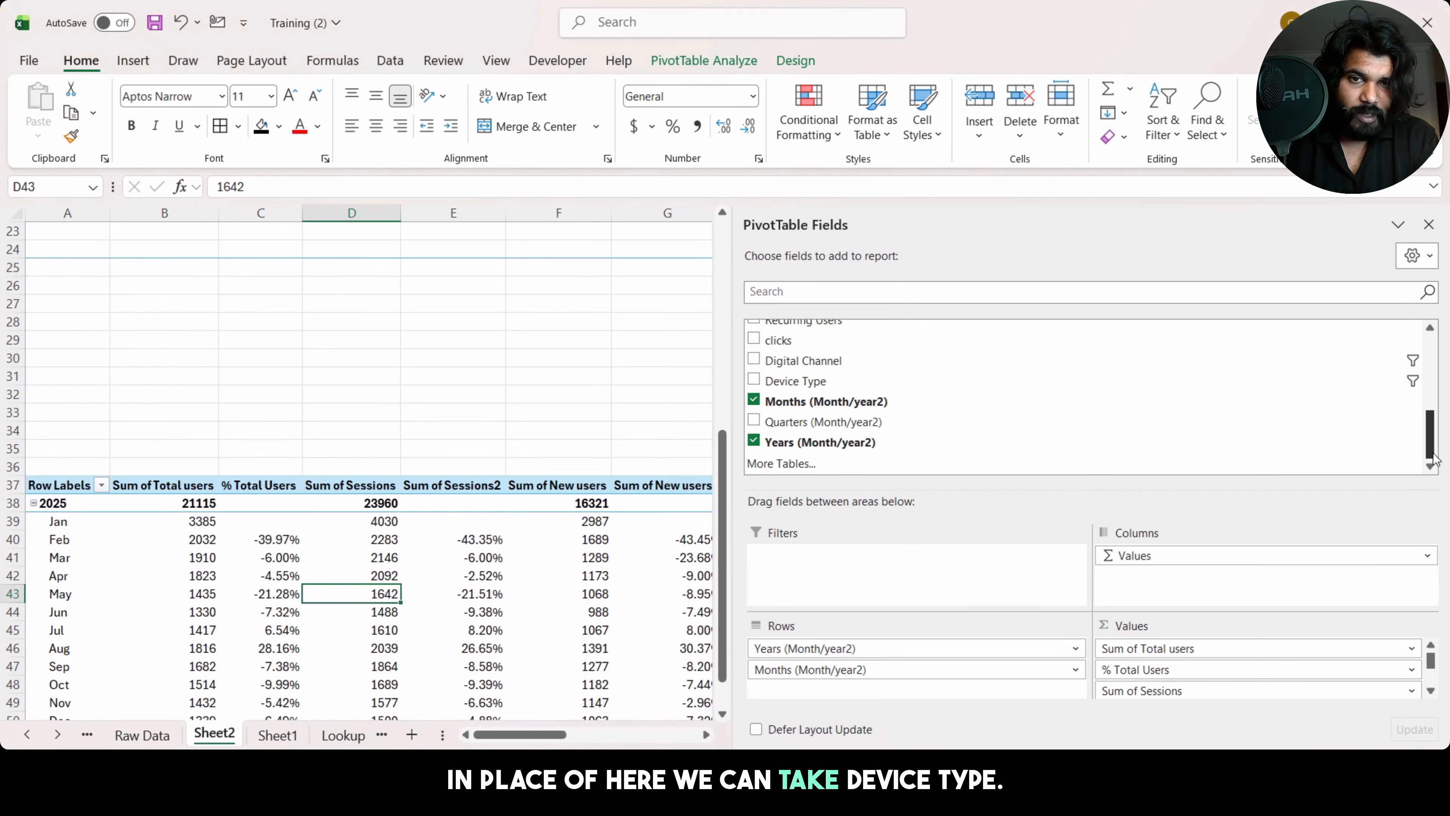
{"action": "left_click_drag", "start_coordinate": [958, 382], "coordinate": [909, 445]}
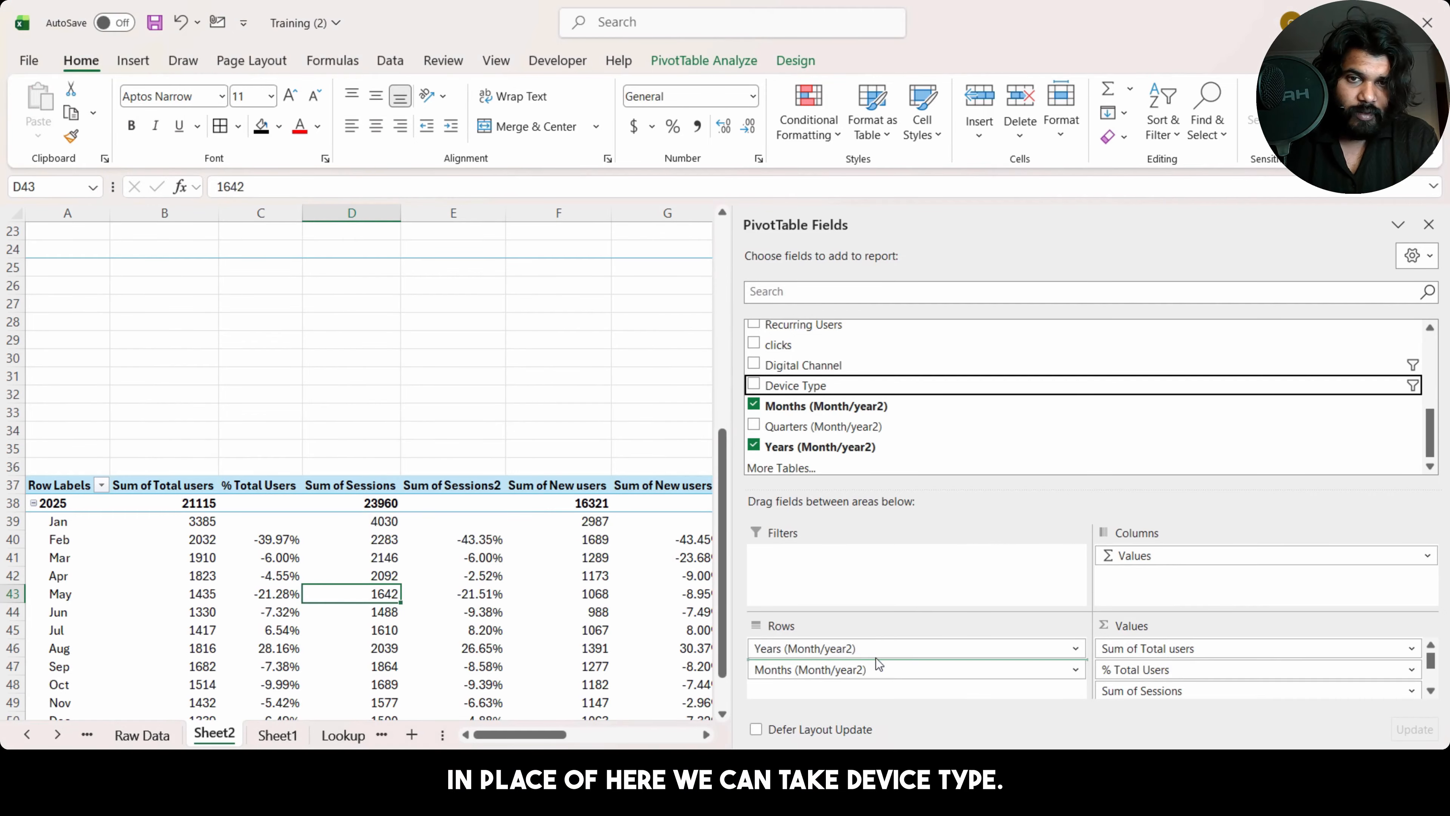
{"action": "left_click_drag", "start_coordinate": [877, 664], "coordinate": [877, 663]}
{"action": "left_click", "coordinate": [127, 581]}
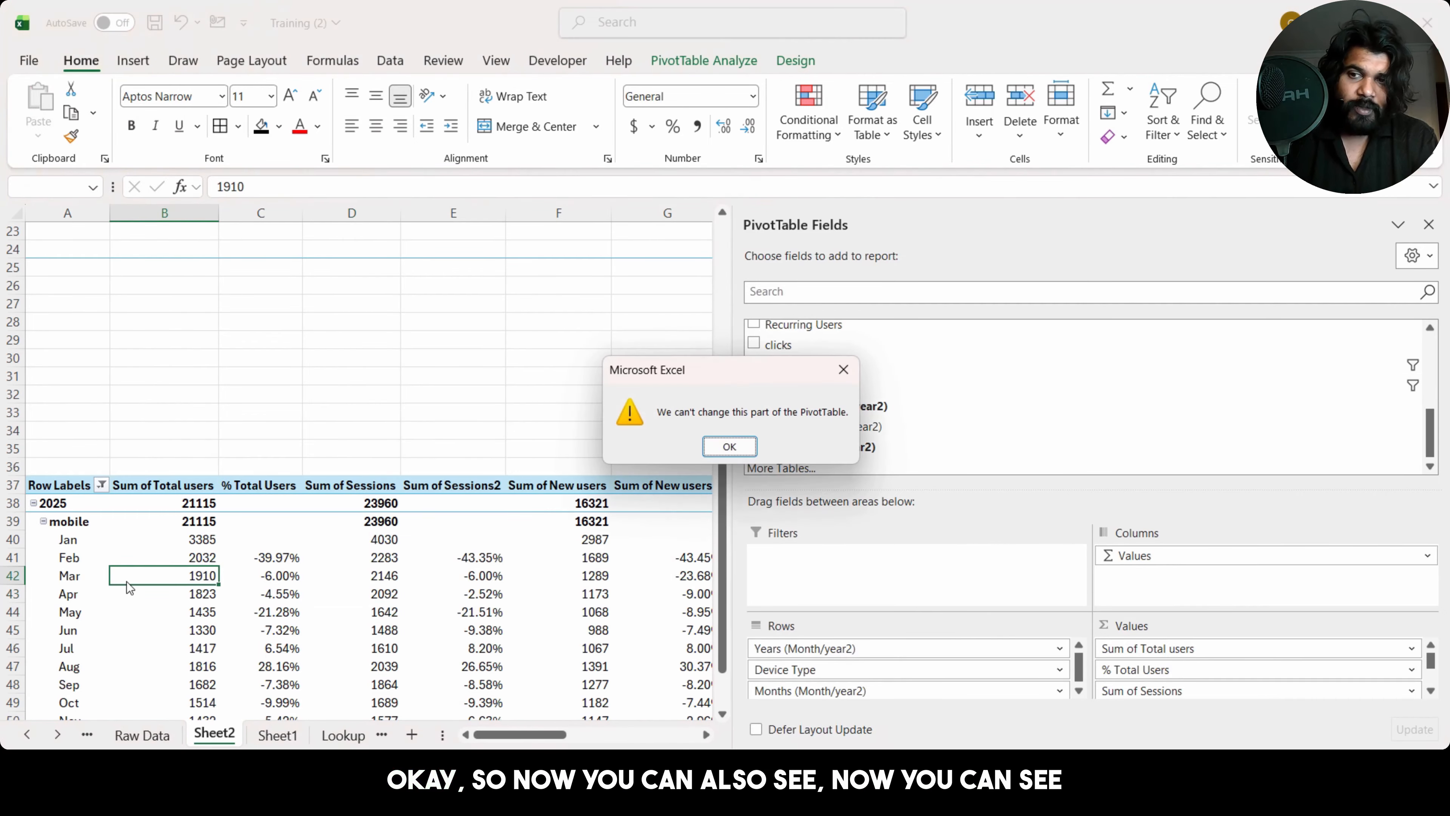
{"action": "left_click", "coordinate": [730, 445]}
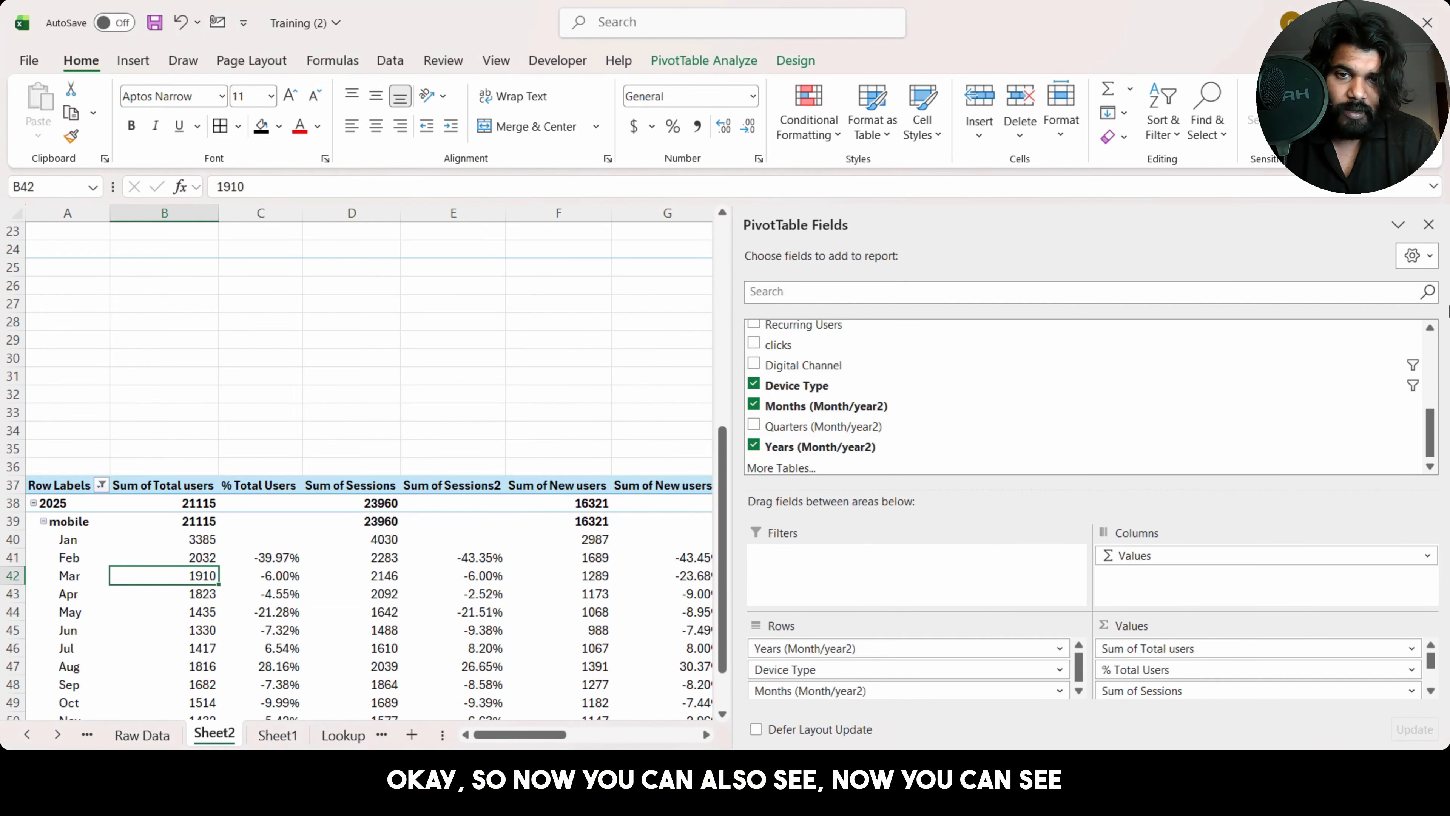
Step: Examine the monthly mobile figures for 2025 in the copied PivotTable, through to its Grand Total row
{"action": "left_click", "coordinate": [249, 593]}
{"action": "key", "text": "Down"}
{"action": "key", "text": "Down"}
{"action": "key", "text": "Down"}
{"action": "key", "text": "Down"}
{"action": "key", "text": "Down"}
{"action": "key", "text": "Down"}
{"action": "key", "text": "Down"}
{"action": "key", "text": "Down"}
{"action": "key", "text": "Down"}
{"action": "key", "text": "Down"}
{"action": "key", "text": "Down"}
{"action": "key", "text": "Down"}
{"action": "key", "text": "Down"}
{"action": "key", "text": "Down"}
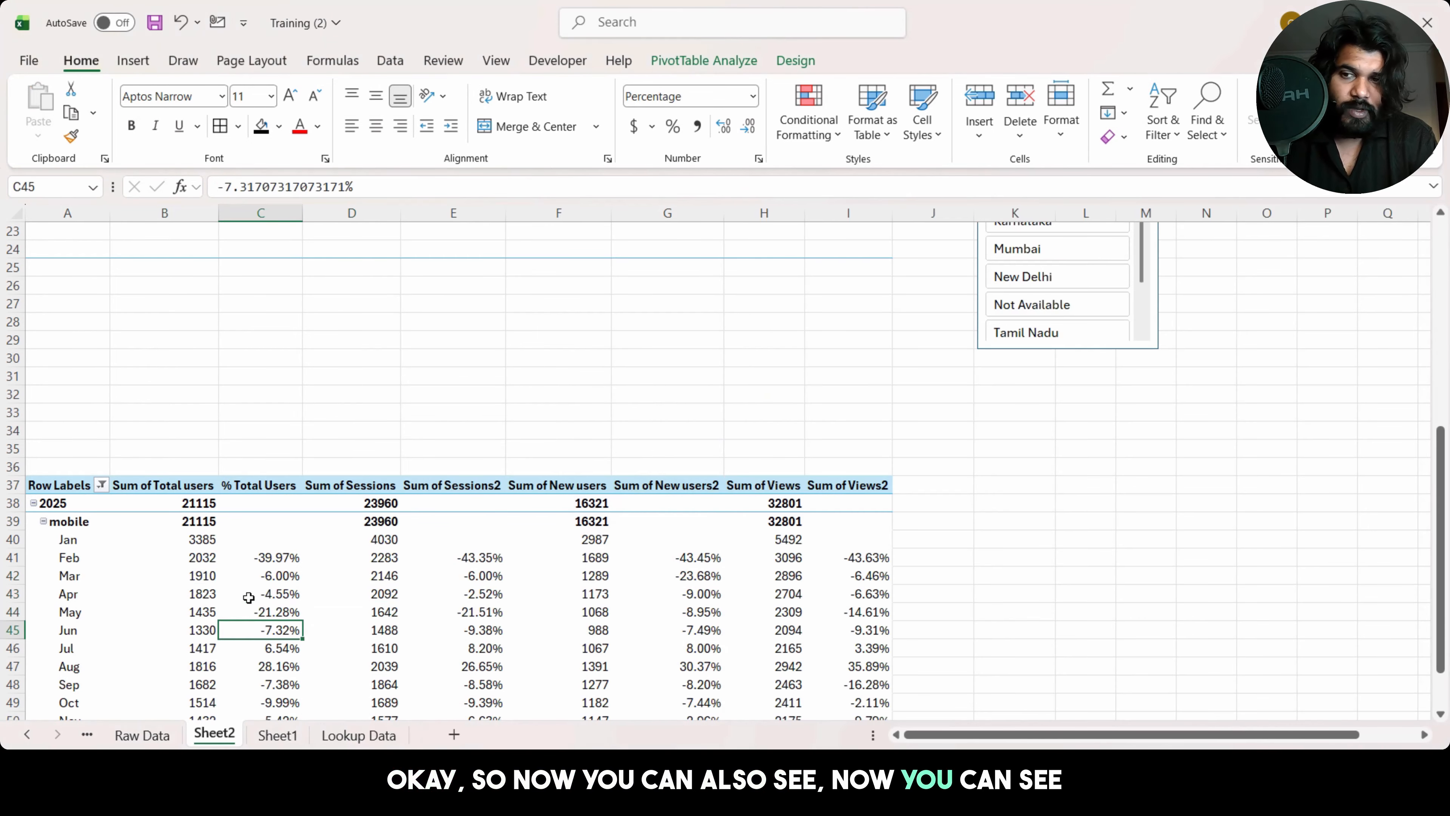
{"action": "key", "text": "Up"}
{"action": "key", "text": "Up"}
{"action": "key", "text": "Up"}
{"action": "key", "text": "Up"}
{"action": "key", "text": "Up"}
{"action": "key", "text": "Up"}
{"action": "key", "text": "Up"}
{"action": "key", "text": "Up"}
{"action": "key", "text": "Up"}
{"action": "key", "text": "Up"}
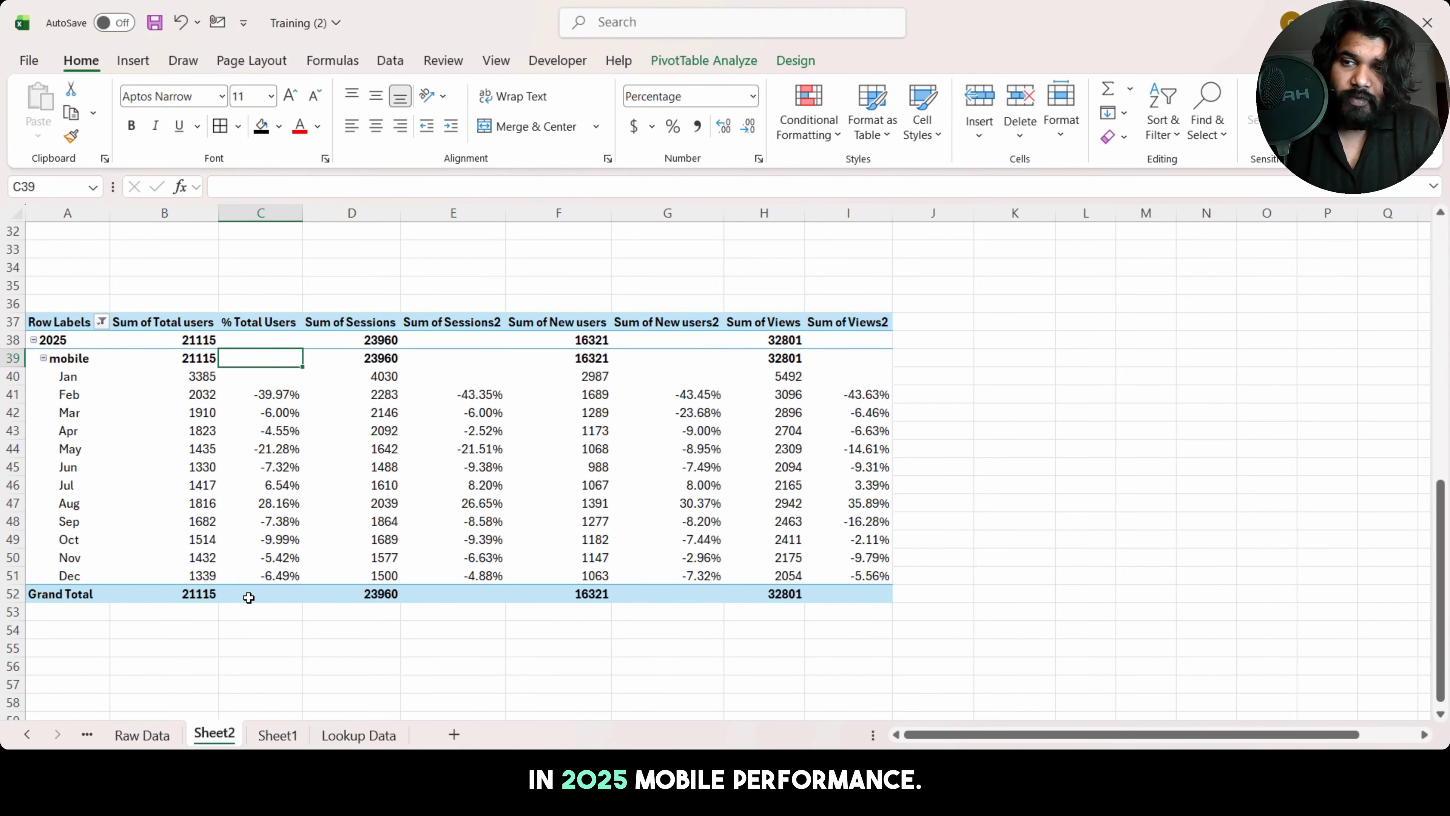
Step: Go back up to the original PivotTable and its slicers and compare them with the device-level copy
{"action": "key", "text": "Left"}
{"action": "key", "text": "Up"}
{"action": "key", "text": "Up"}
{"action": "key", "text": "Up"}
{"action": "key", "text": "Up"}
{"action": "key", "text": "Up"}
{"action": "key", "text": "Up"}
{"action": "key", "text": "Up"}
{"action": "key", "text": "Up"}
{"action": "key", "text": "Up"}
{"action": "key", "text": "Up"}
{"action": "key", "text": "Up"}
{"action": "key", "text": "Up"}
{"action": "key", "text": "Up"}
{"action": "key", "text": "Up"}
{"action": "key", "text": "Up"}
{"action": "key", "text": "Up"}
{"action": "key", "text": "Up"}
{"action": "key", "text": "Up"}
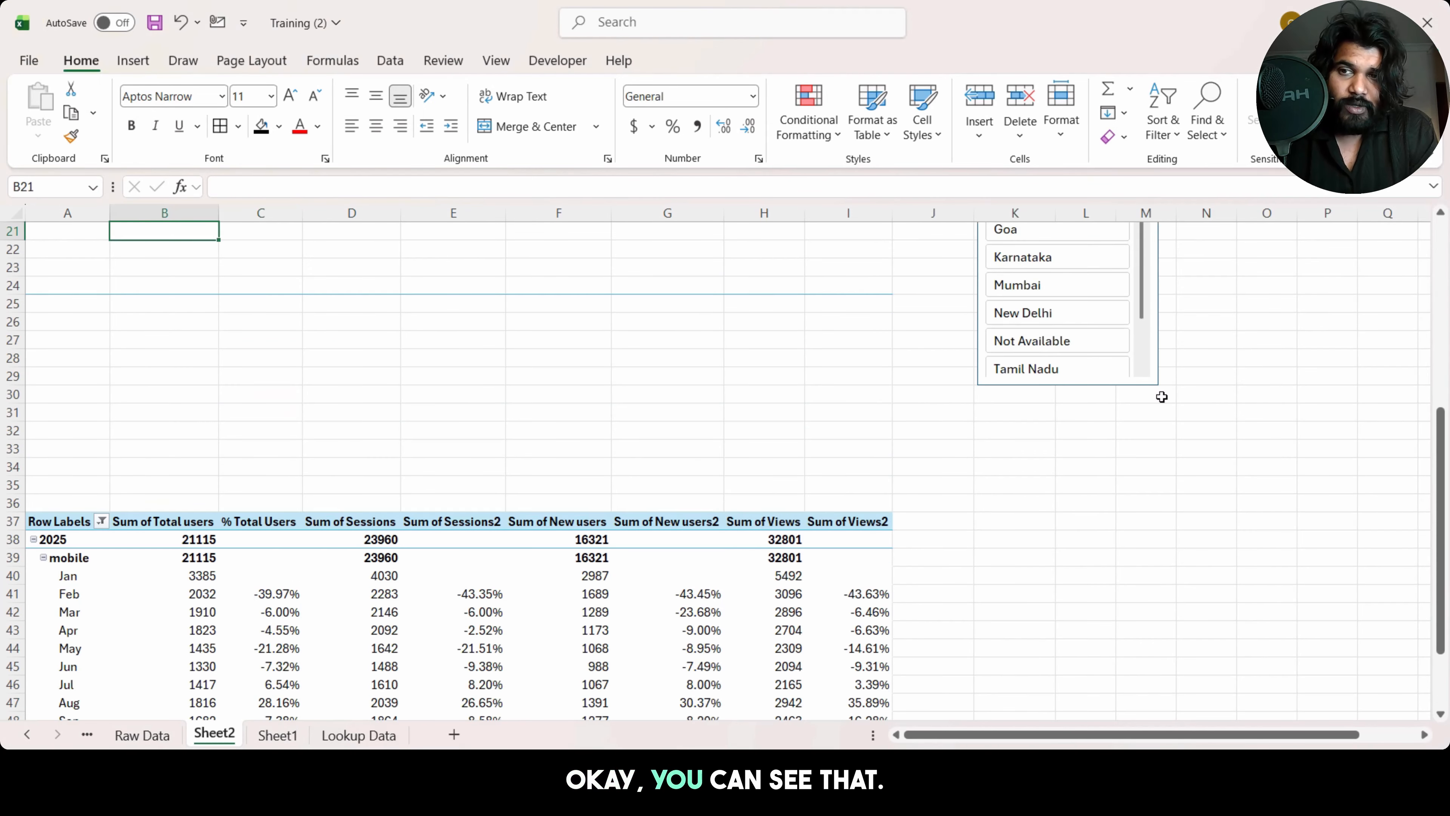
{"action": "scroll", "coordinate": [1138, 348], "scroll_direction": "down", "scroll_amount": 2}
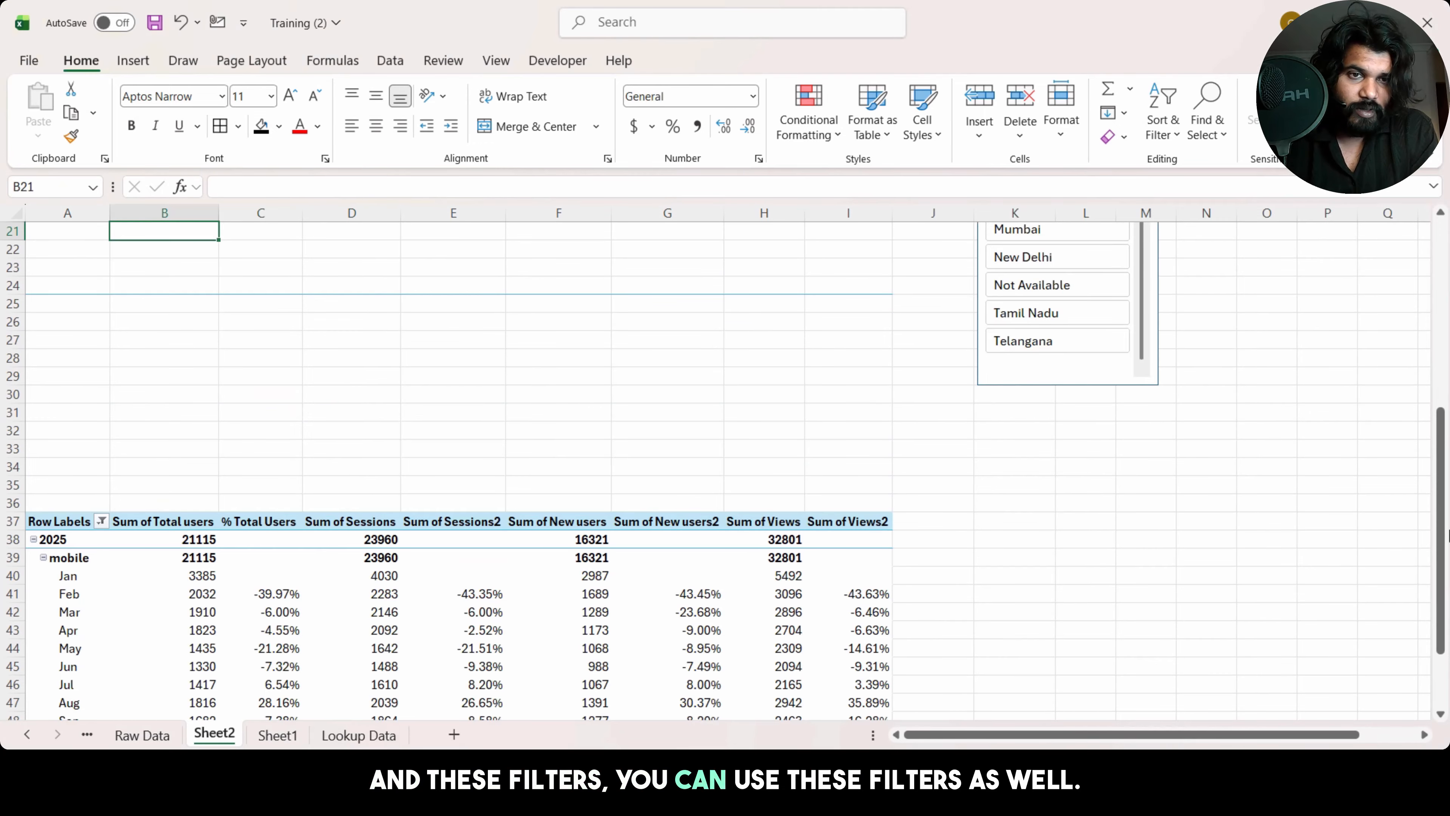
{"action": "left_click_drag", "start_coordinate": [1446, 602], "coordinate": [1446, 400]}
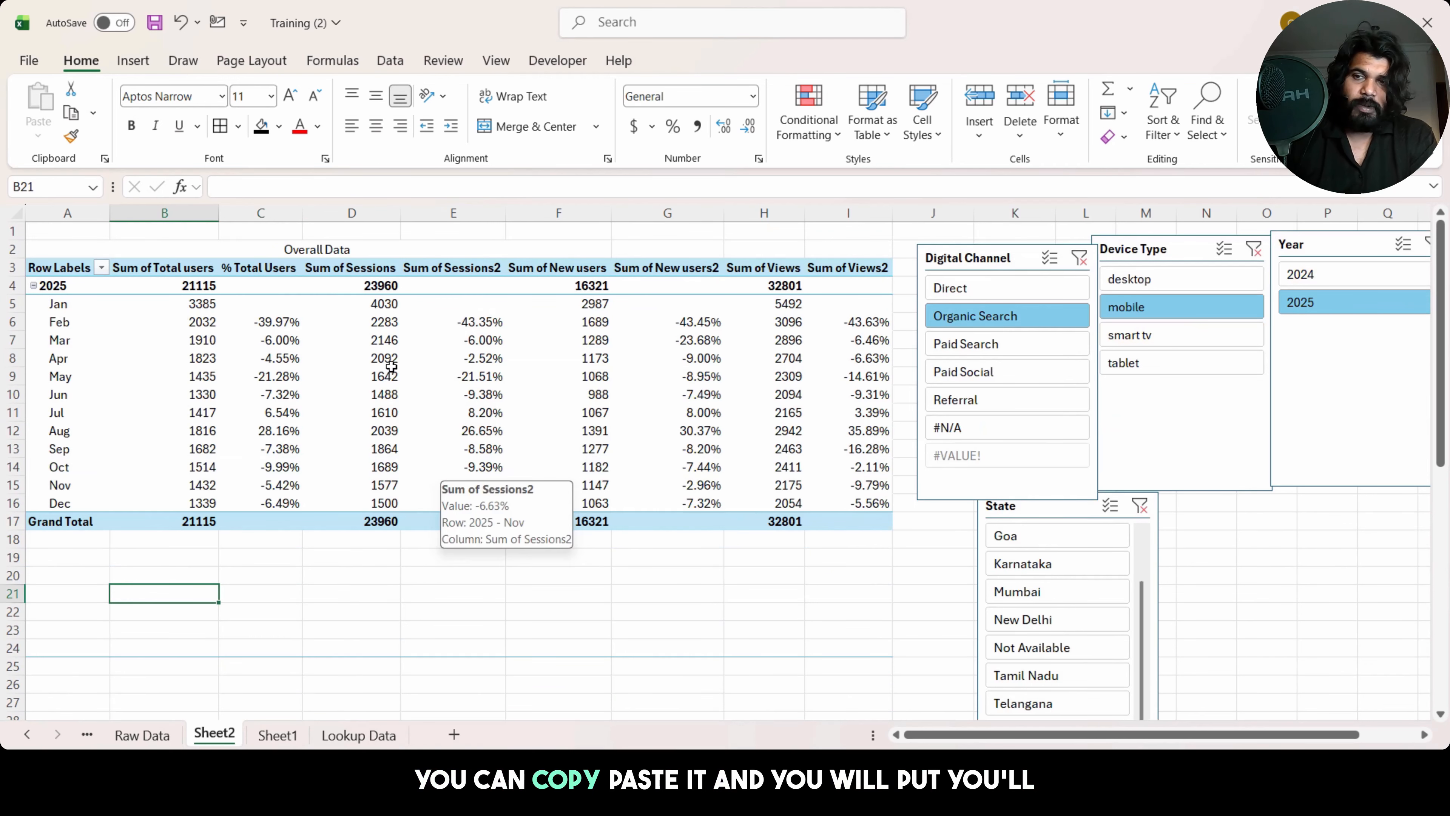
Step: Replace Device Type with Digital Channel in the copied PivotTable's Rows, between Years and Months
{"action": "scroll", "coordinate": [278, 311], "scroll_direction": "down", "scroll_amount": 6}
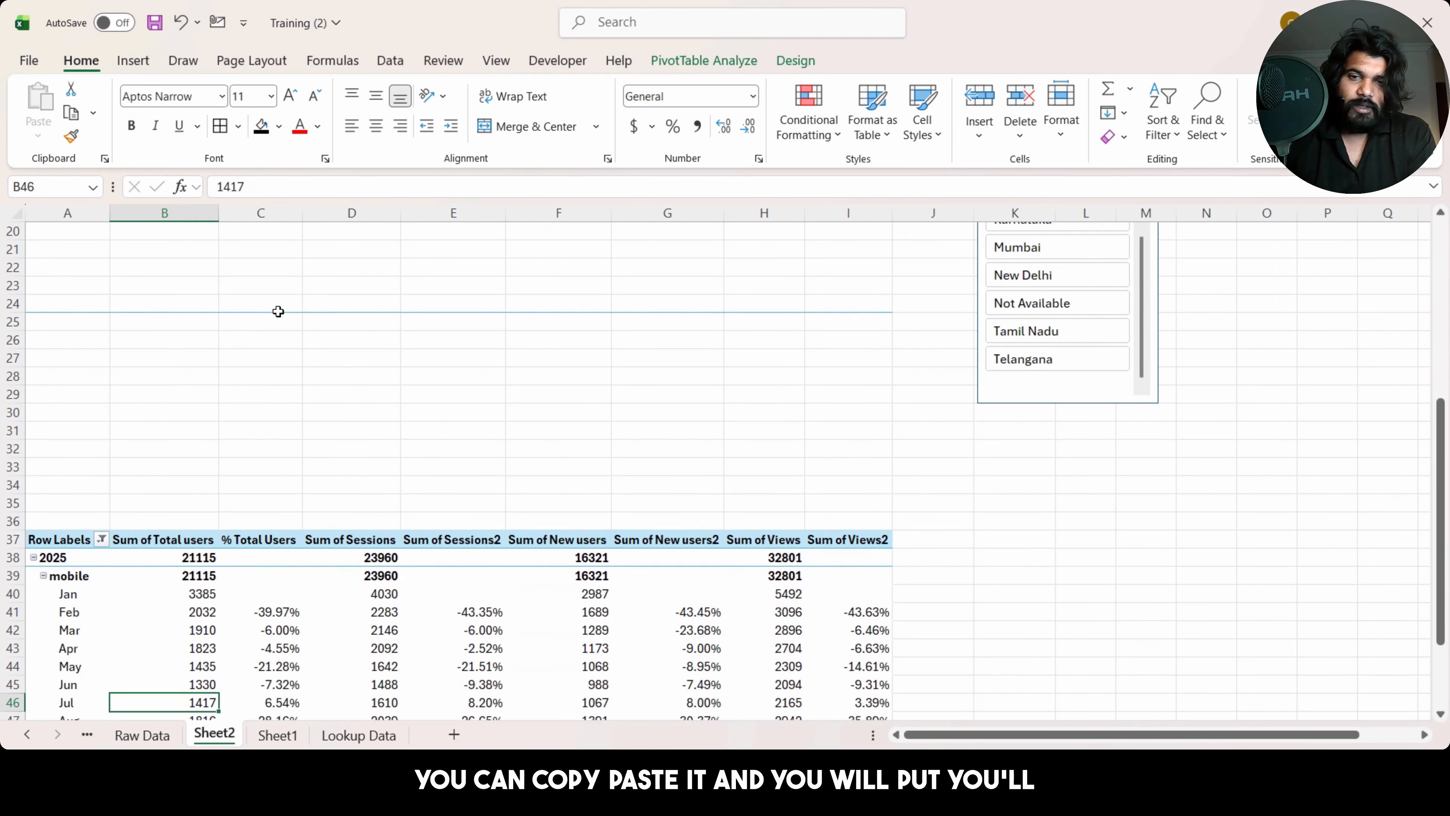
{"action": "left_click", "coordinate": [360, 609]}
{"action": "left_click", "coordinate": [351, 589]}
{"action": "right_click", "coordinate": [351, 590]}
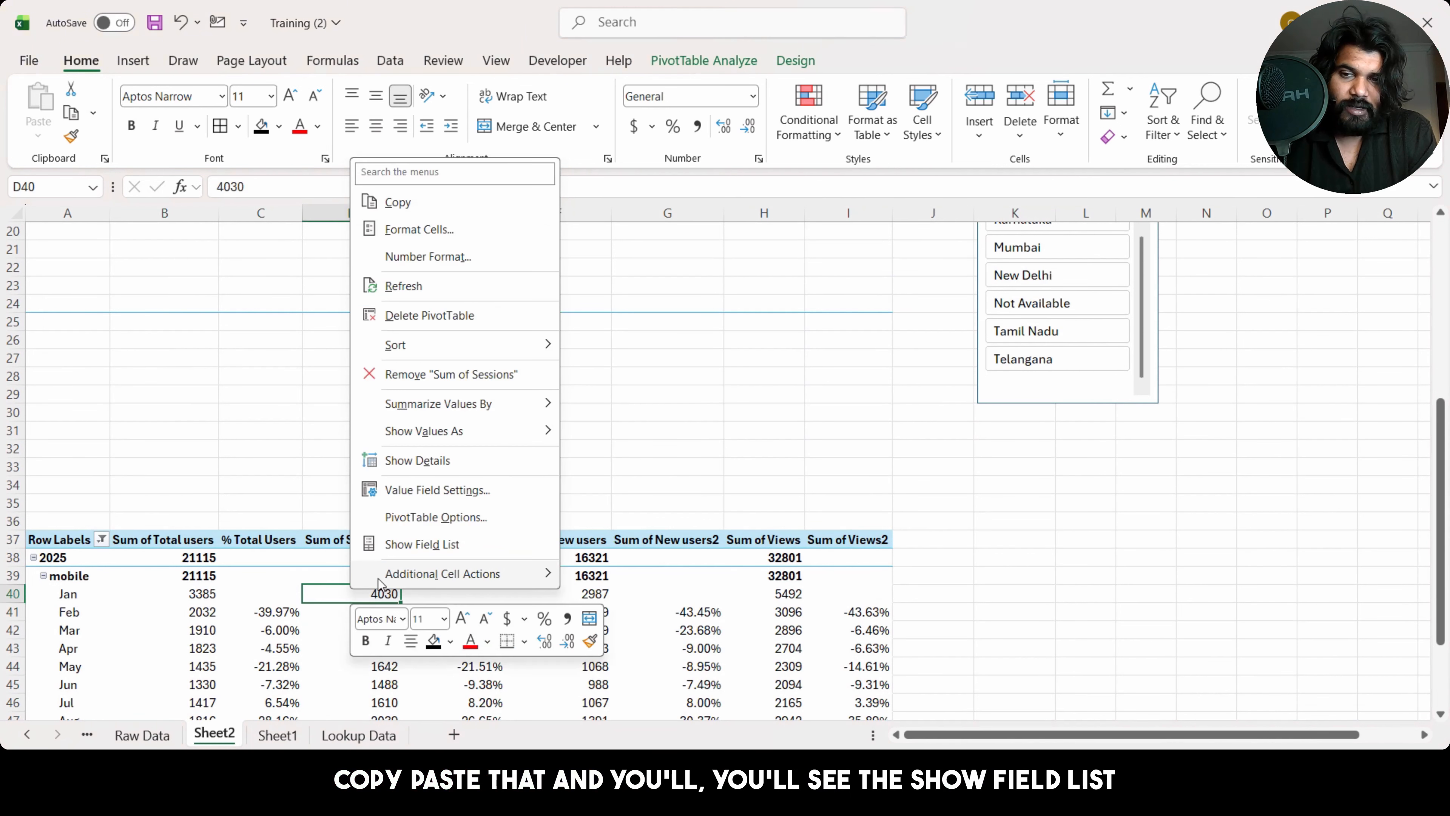
{"action": "left_click", "coordinate": [429, 543]}
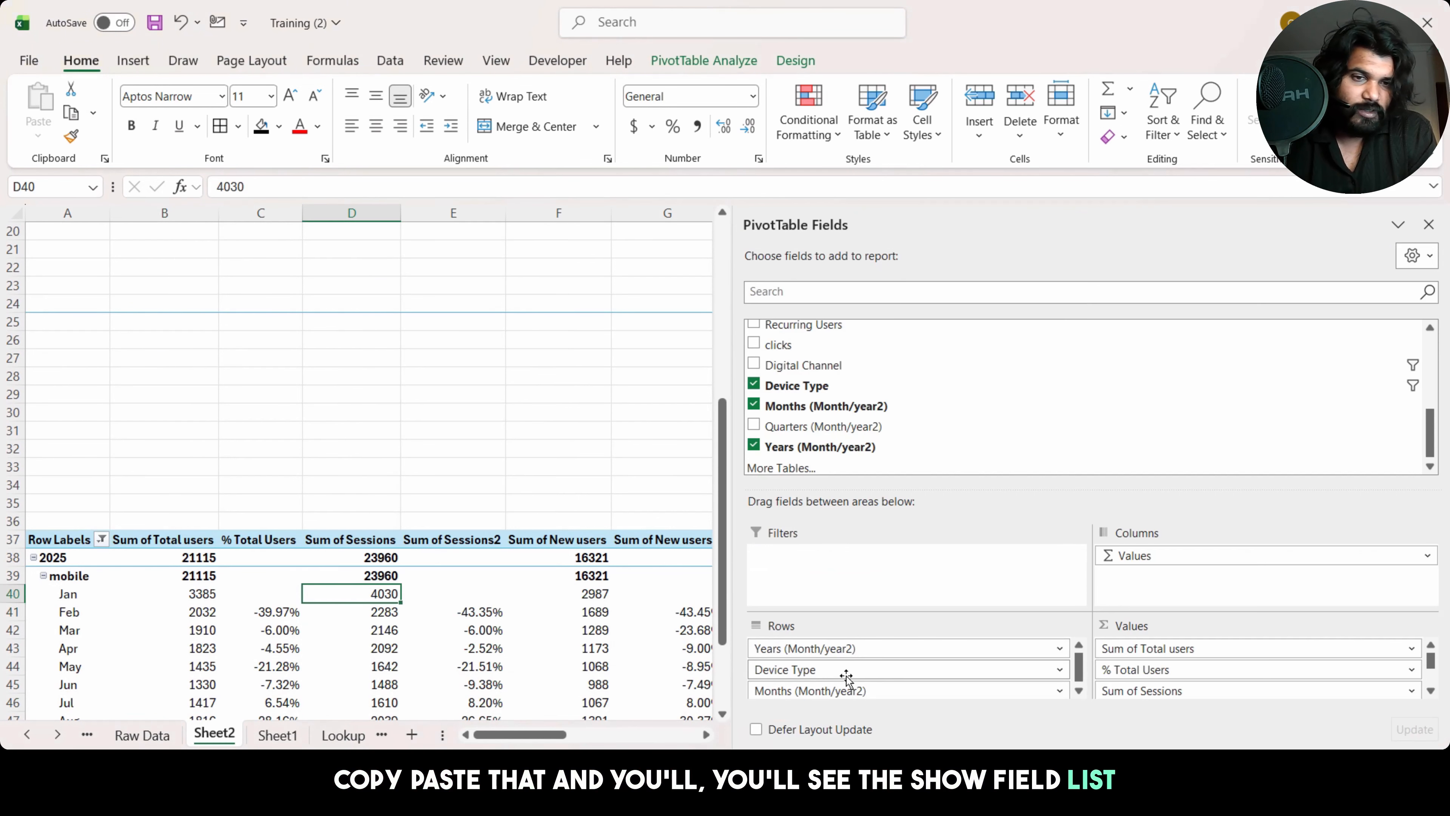
{"action": "left_click", "coordinate": [822, 669]}
{"action": "left_click", "coordinate": [822, 624]}
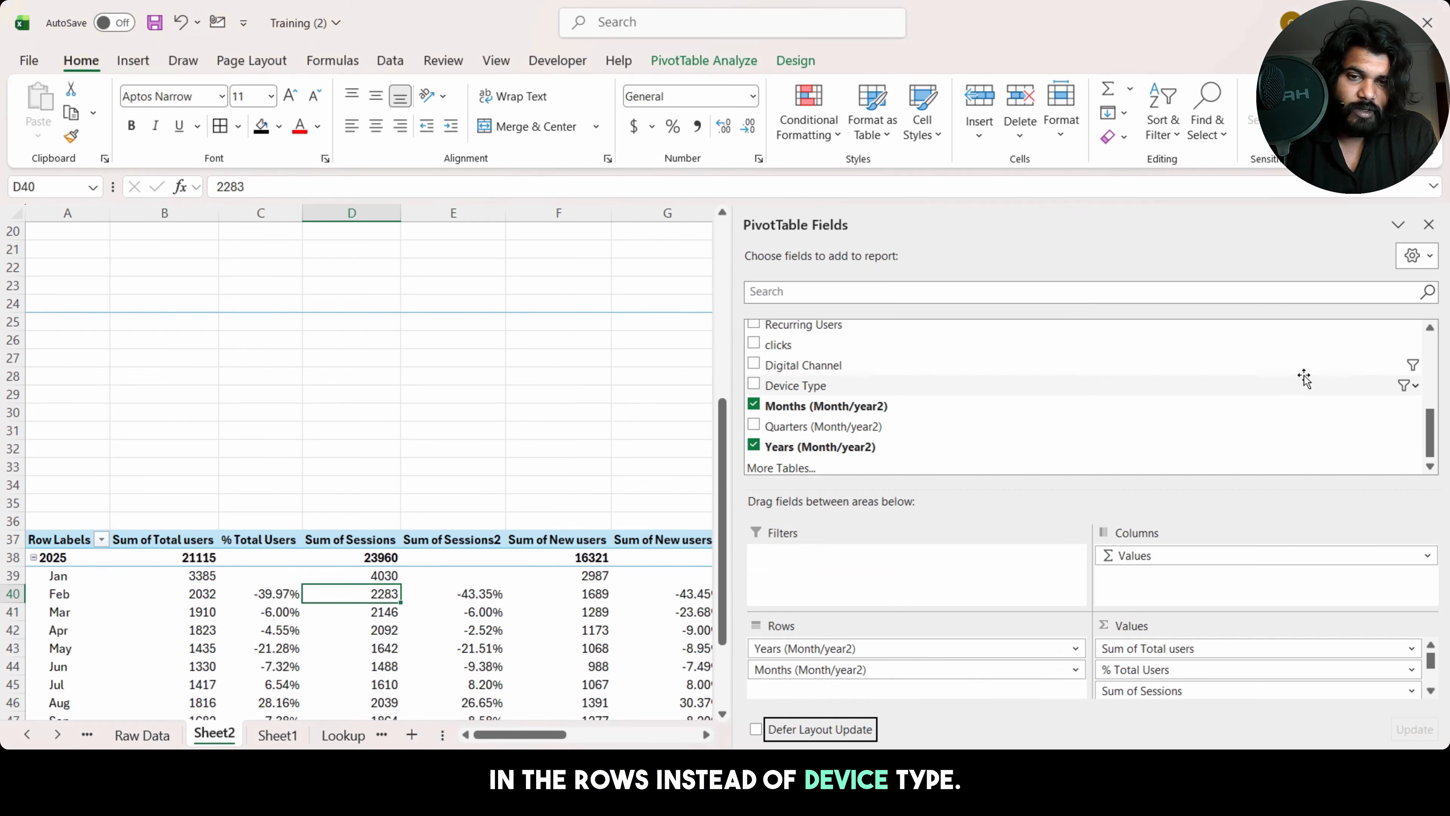
{"action": "mouse_move", "coordinate": [1425, 418]}
{"action": "left_mouse_down"}
{"action": "mouse_move", "coordinate": [1424, 360]}
{"action": "mouse_move", "coordinate": [1428, 431]}
{"action": "mouse_move", "coordinate": [1427, 408]}
{"action": "left_mouse_up"}
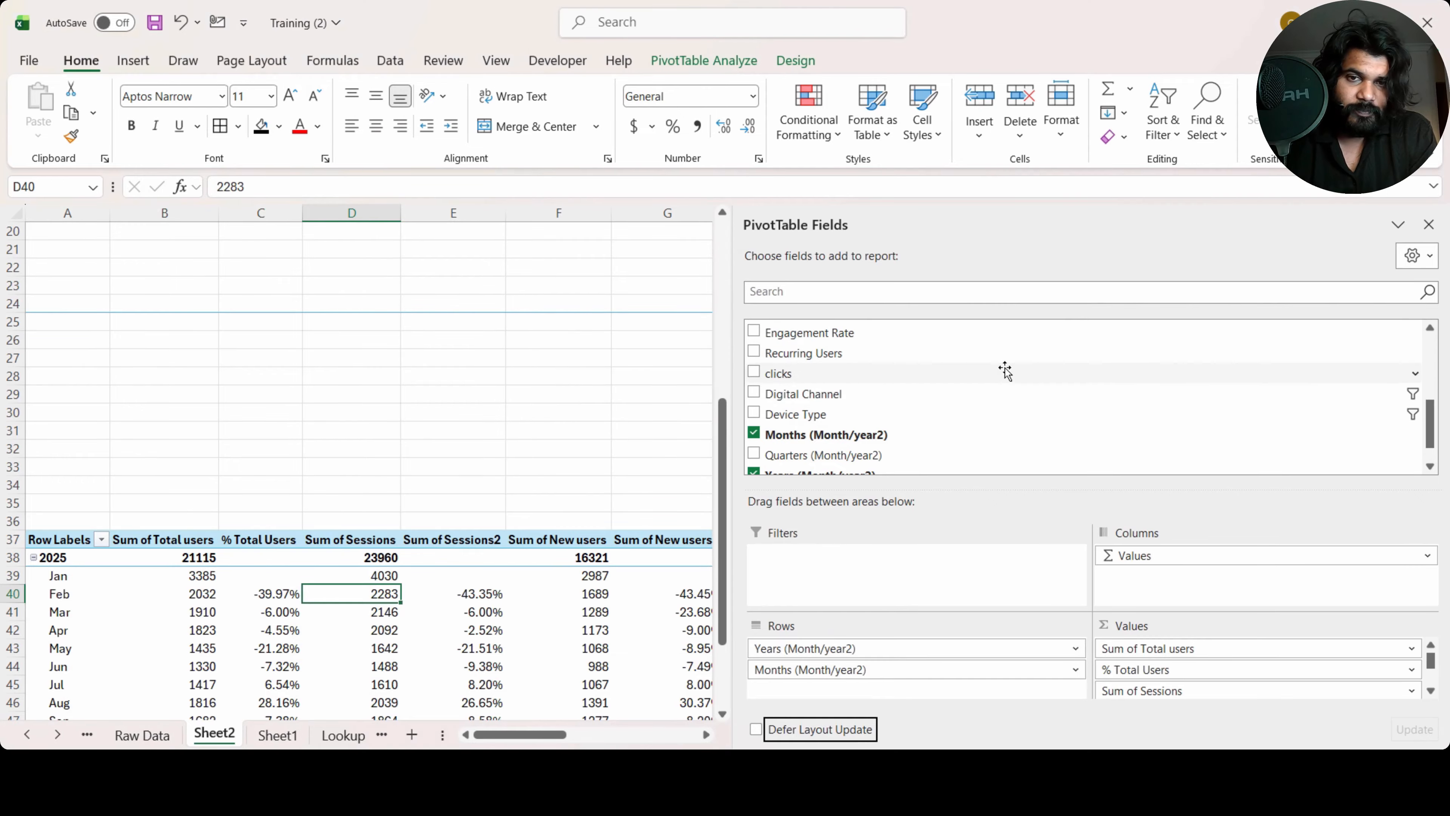
{"action": "left_click_drag", "start_coordinate": [999, 392], "coordinate": [1013, 658]}
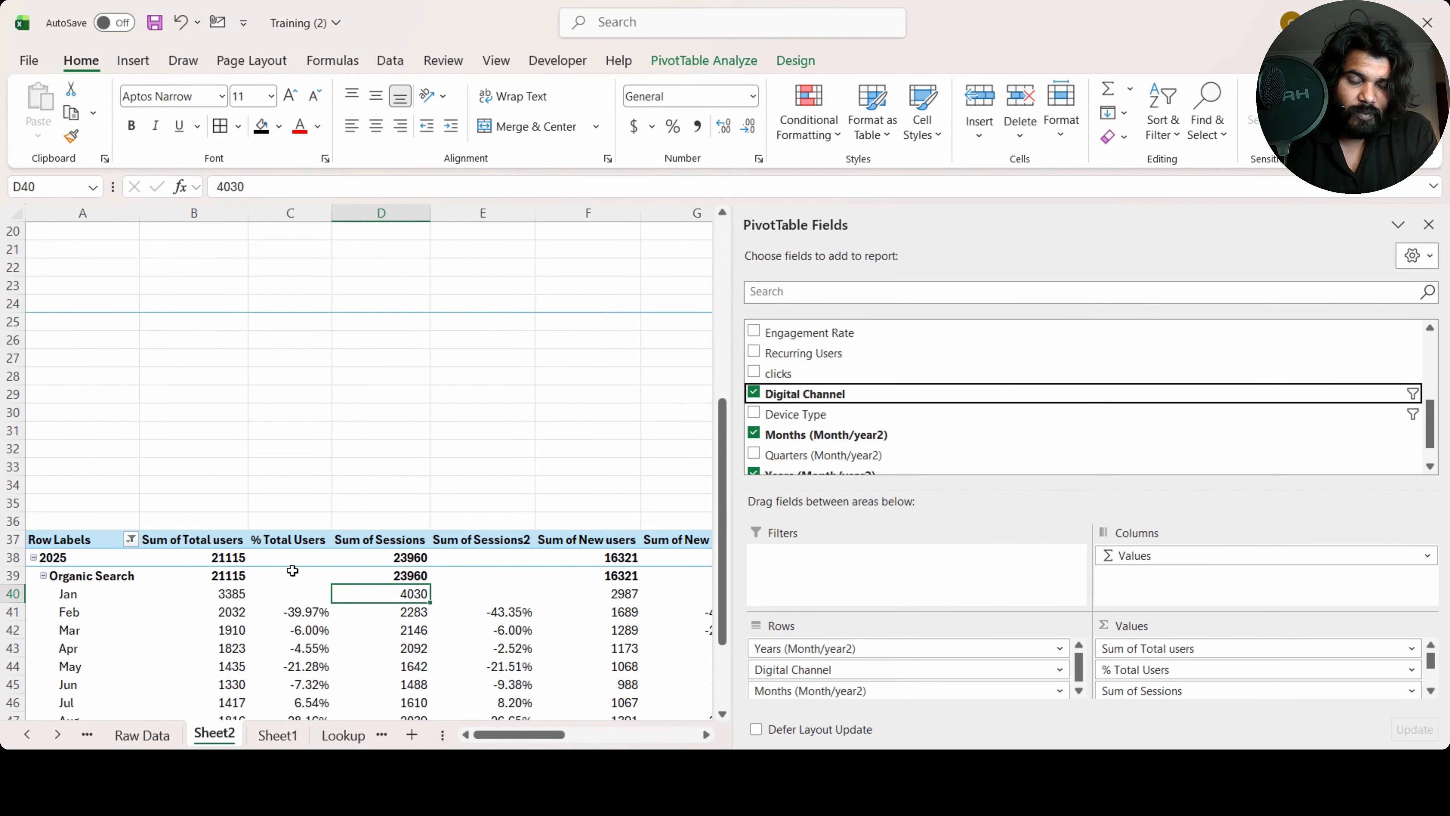
Step: Examine the monthly Organic Search figures for 2025 in the copied PivotTable
{"action": "left_click", "coordinate": [68, 622]}
{"action": "key", "text": "Down"}
{"action": "key", "text": "Down"}
{"action": "key", "text": "Down"}
{"action": "key", "text": "Down"}
{"action": "key", "text": "Down"}
{"action": "key", "text": "Down"}
{"action": "key", "text": "Down"}
{"action": "key", "text": "Down"}
{"action": "key", "text": "Down"}
{"action": "key", "text": "Down"}
{"action": "key", "text": "Down"}
{"action": "key", "text": "Down"}
{"action": "key", "text": "Down"}
{"action": "key", "text": "Down"}
{"action": "key", "text": "Down"}
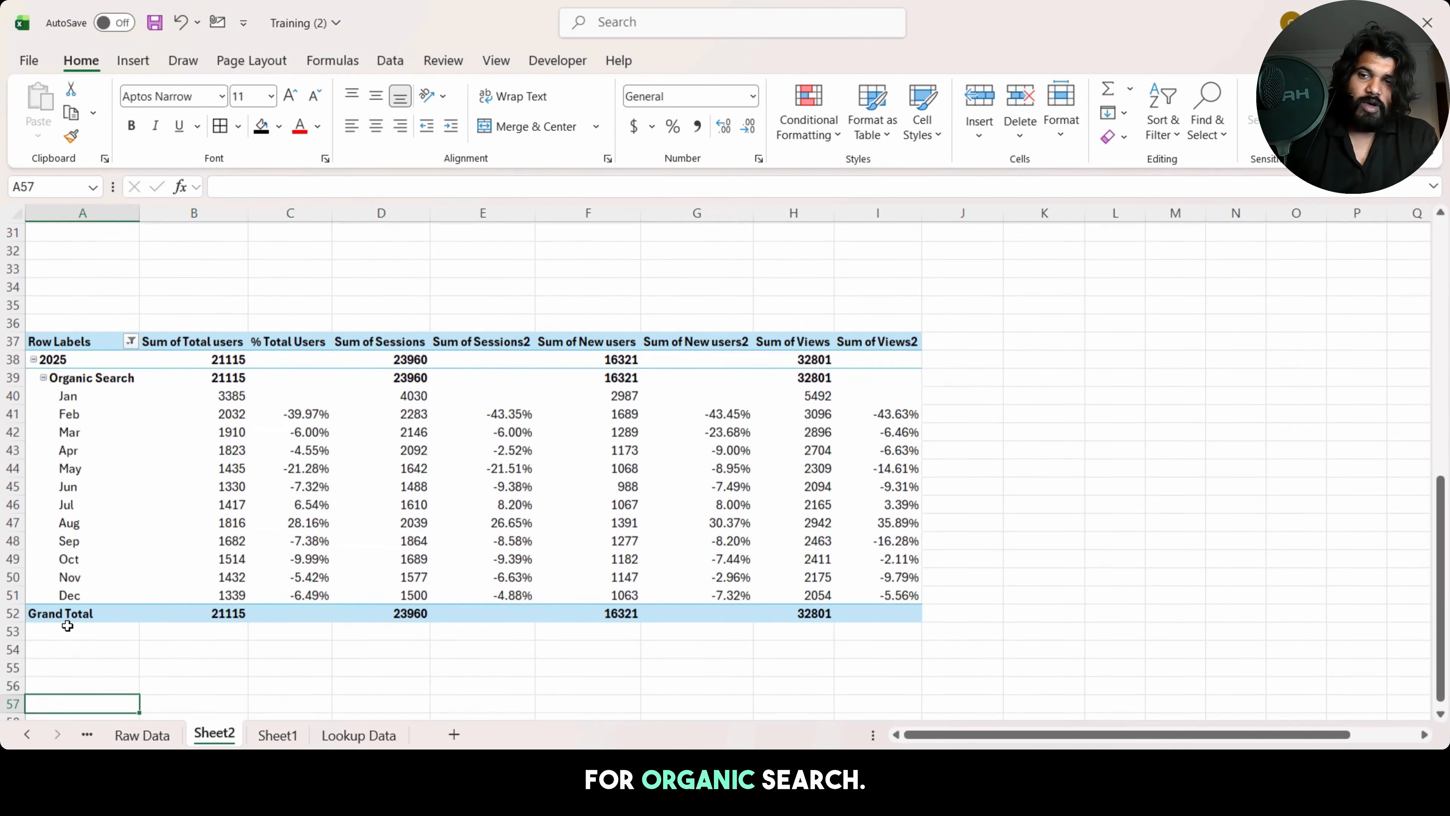
{"action": "key", "text": "Up"}
{"action": "key", "text": "Up"}
{"action": "key", "text": "Up"}
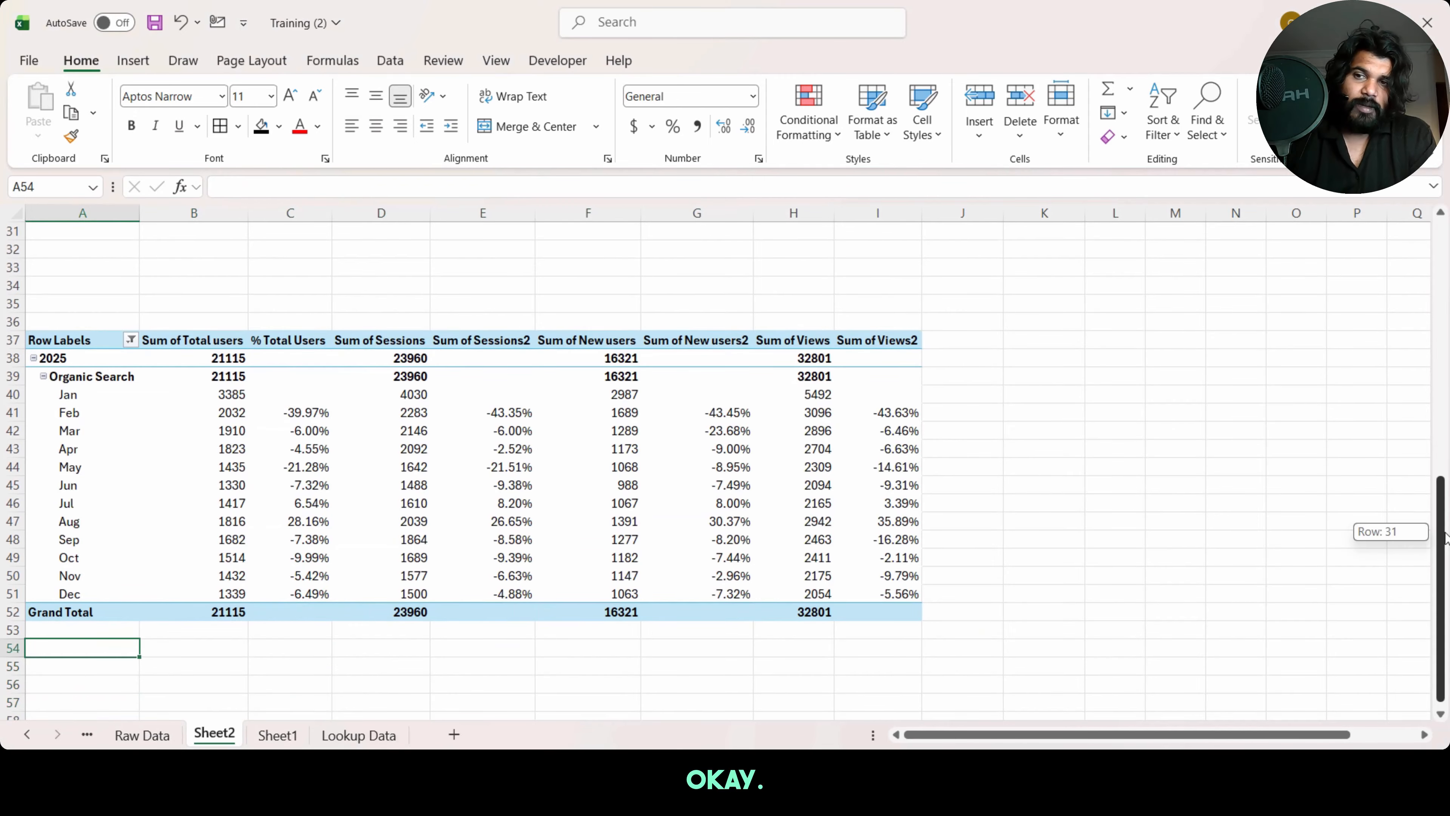
Step: Clear the Digital Channel and Device Type slicer filters, keeping the Year and State selections
{"action": "left_click_drag", "start_coordinate": [1445, 538], "coordinate": [1445, 279]}
{"action": "left_click", "coordinate": [1111, 259]}
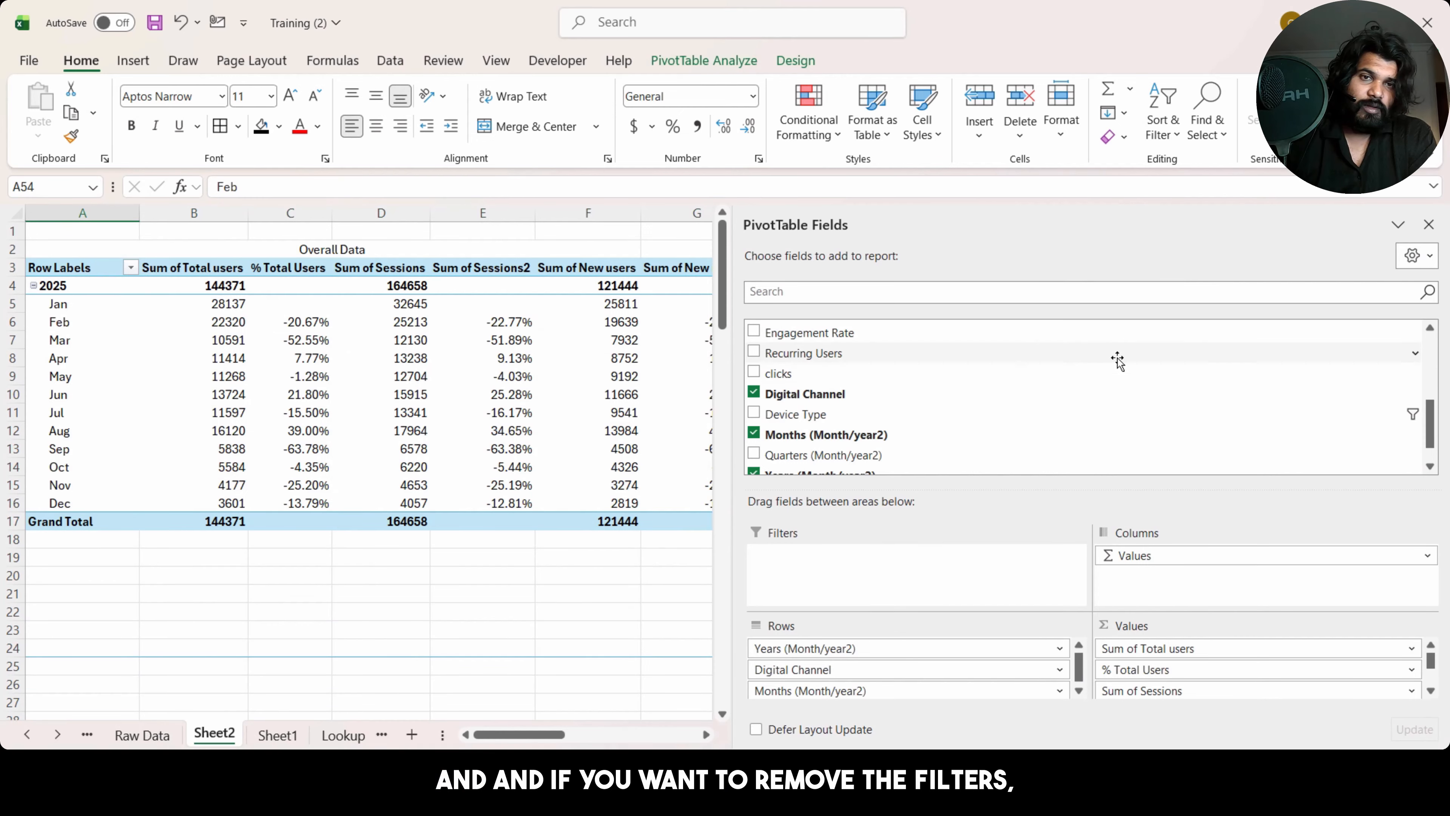
{"action": "left_click", "coordinate": [633, 250]}
{"action": "left_click", "coordinate": [1283, 251]}
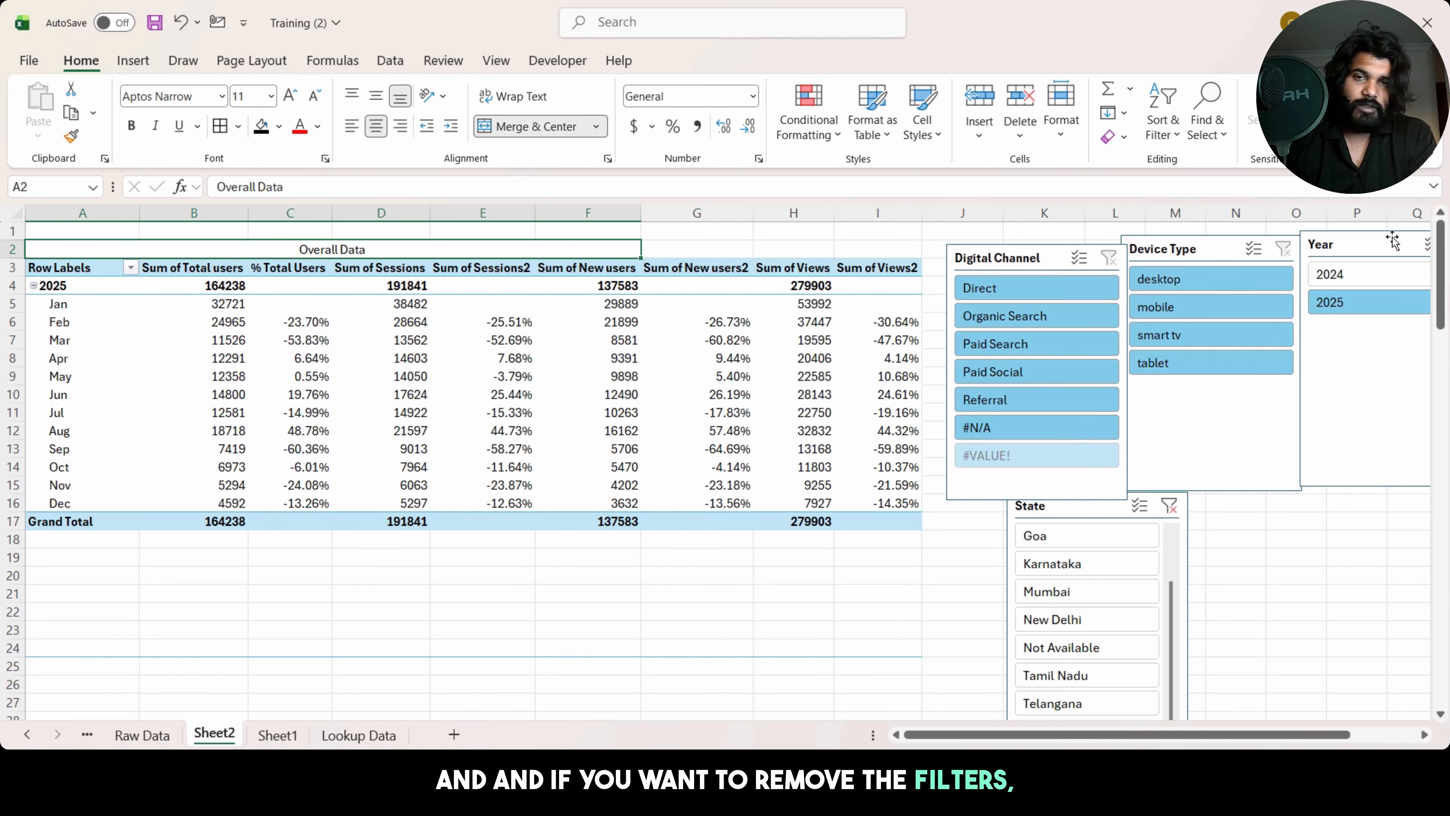
Step: Shrink the Year slicer and place it beside Device Type, and reduce the Device Type slicer to fit its four options
{"action": "left_click_drag", "start_coordinate": [1396, 246], "coordinate": [1288, 268]}
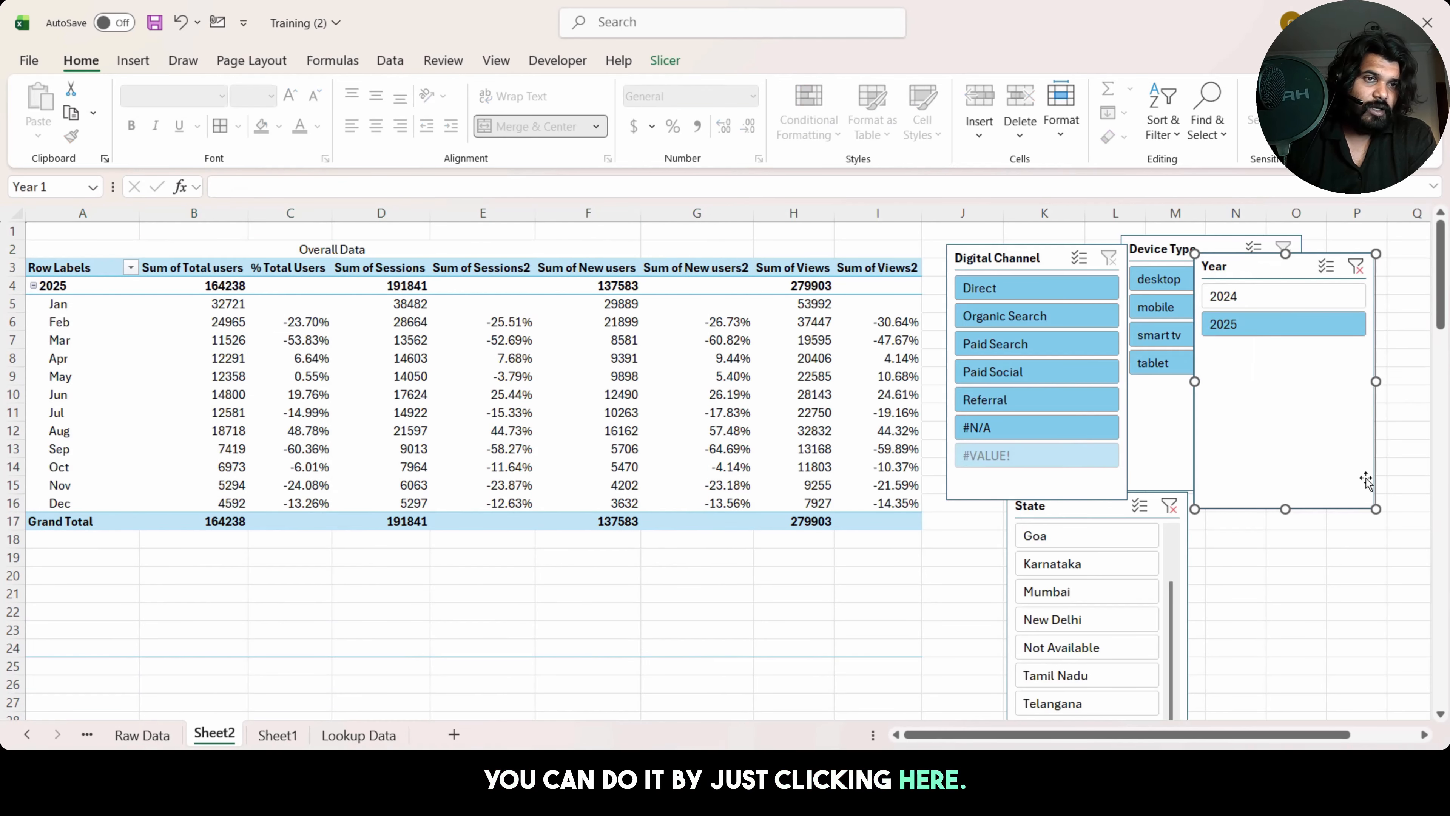
{"action": "left_click_drag", "start_coordinate": [1375, 509], "coordinate": [1352, 391]}
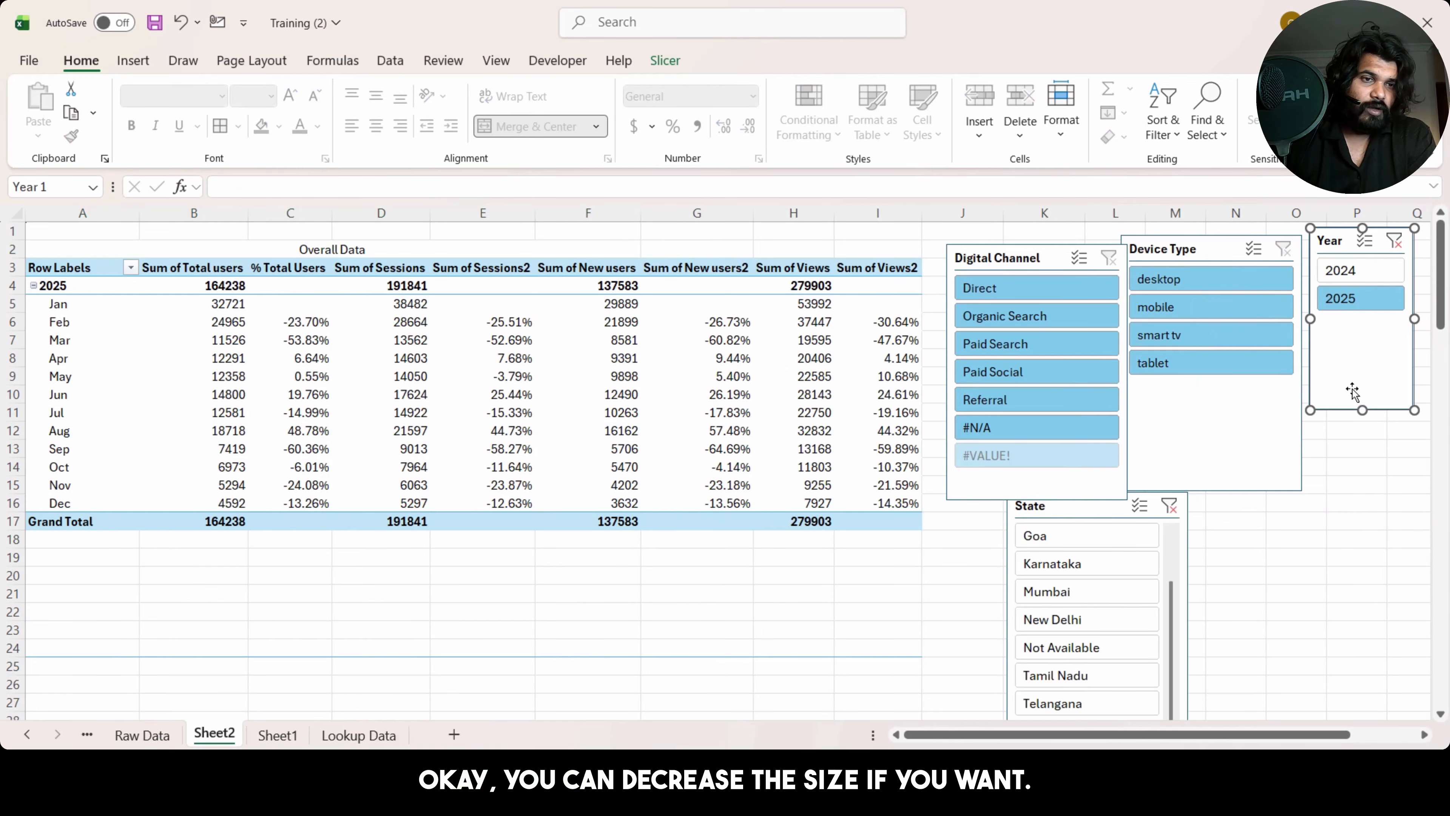
{"action": "left_click", "coordinate": [1295, 462]}
{"action": "left_click_drag", "start_coordinate": [1303, 492], "coordinate": [1248, 395]}
{"action": "left_click", "coordinate": [1102, 428]}
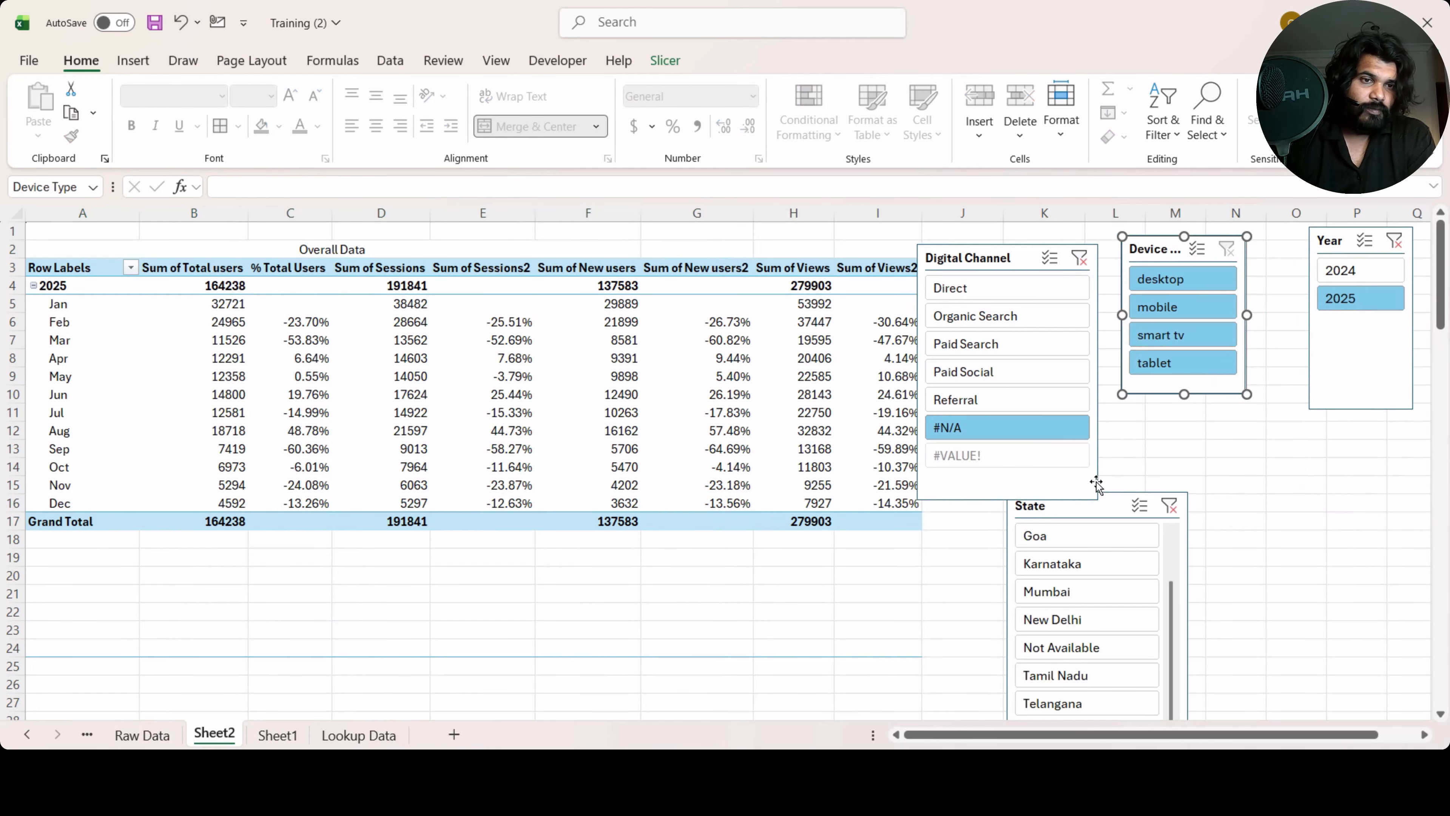
{"action": "left_click", "coordinate": [1078, 260]}
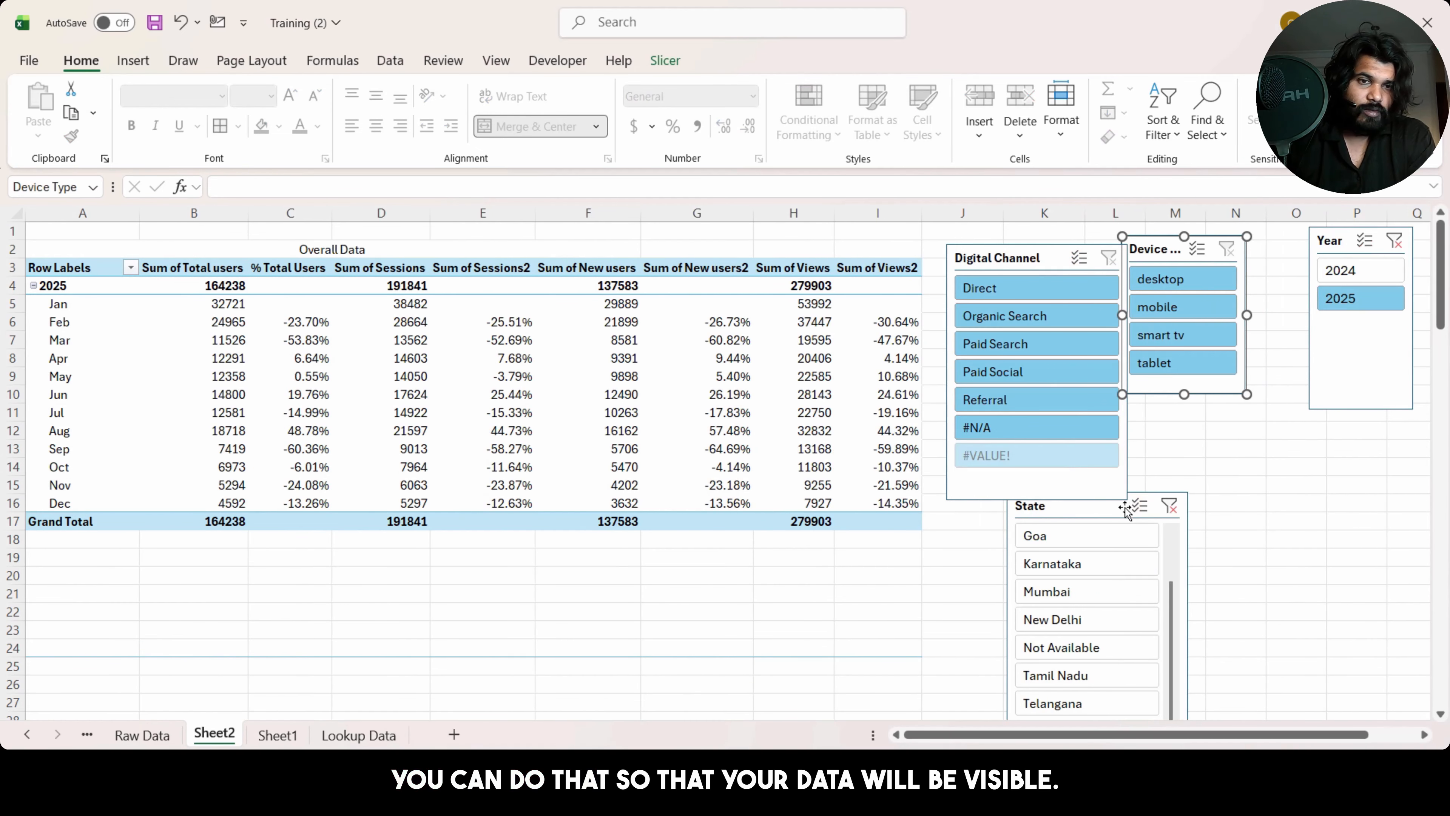
{"action": "left_click", "coordinate": [1095, 460]}
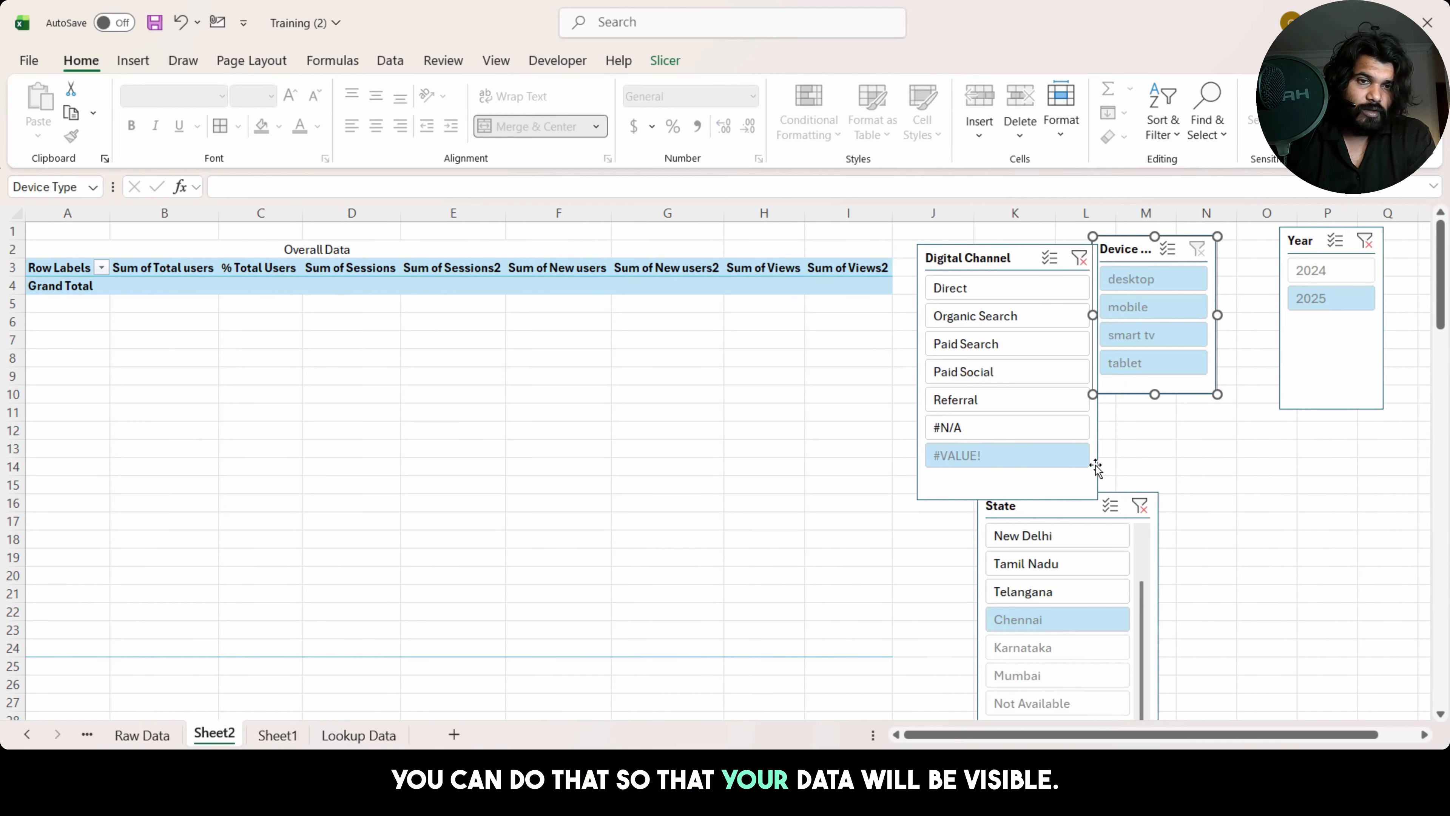
{"action": "left_click", "coordinate": [1080, 259]}
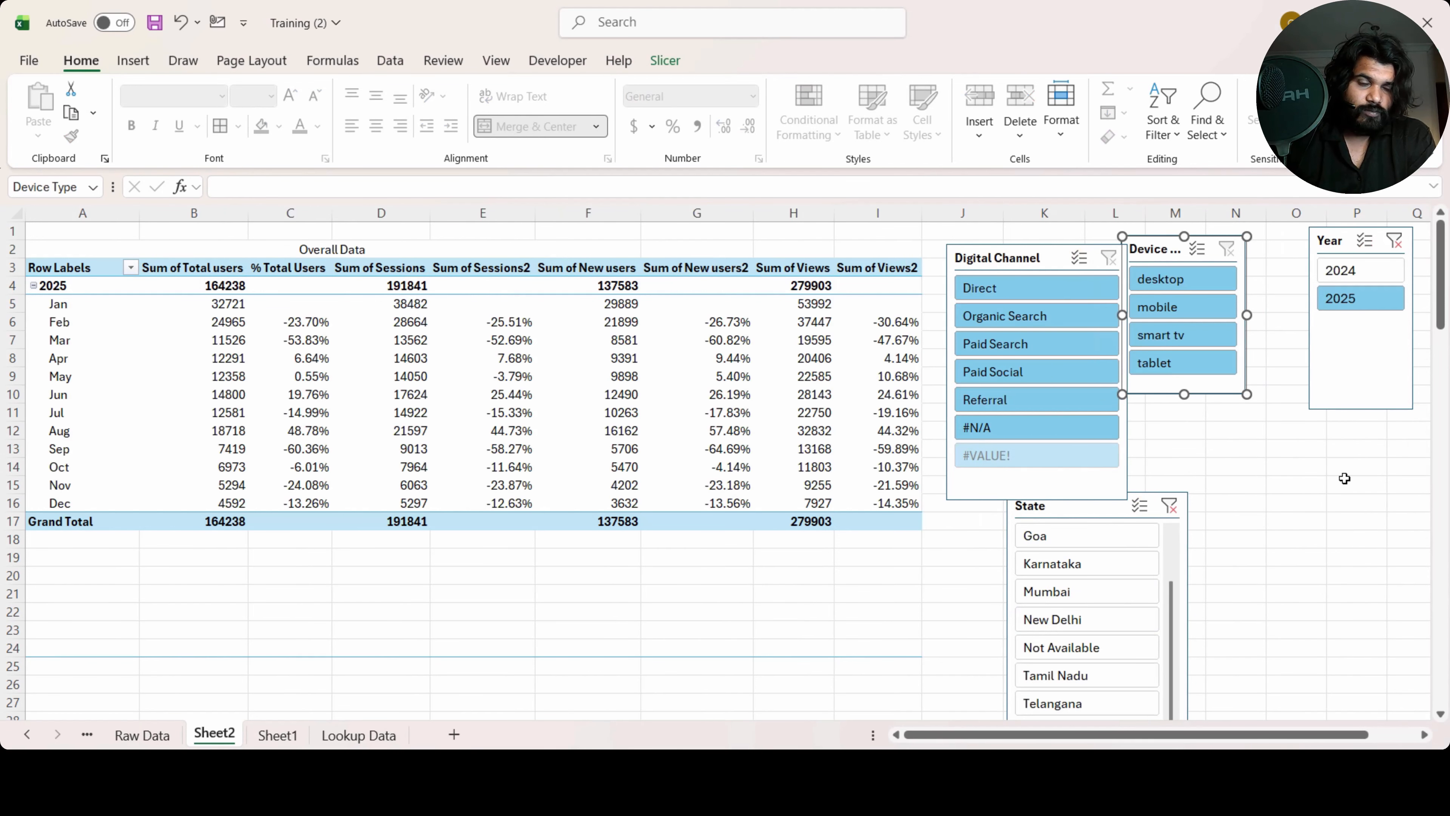
Step: Clear the State slicer filter and review the 2025 figures in both the copied and the original PivotTable
{"action": "left_click", "coordinate": [1169, 506]}
{"action": "left_click_drag", "start_coordinate": [1442, 265], "coordinate": [1441, 360]}
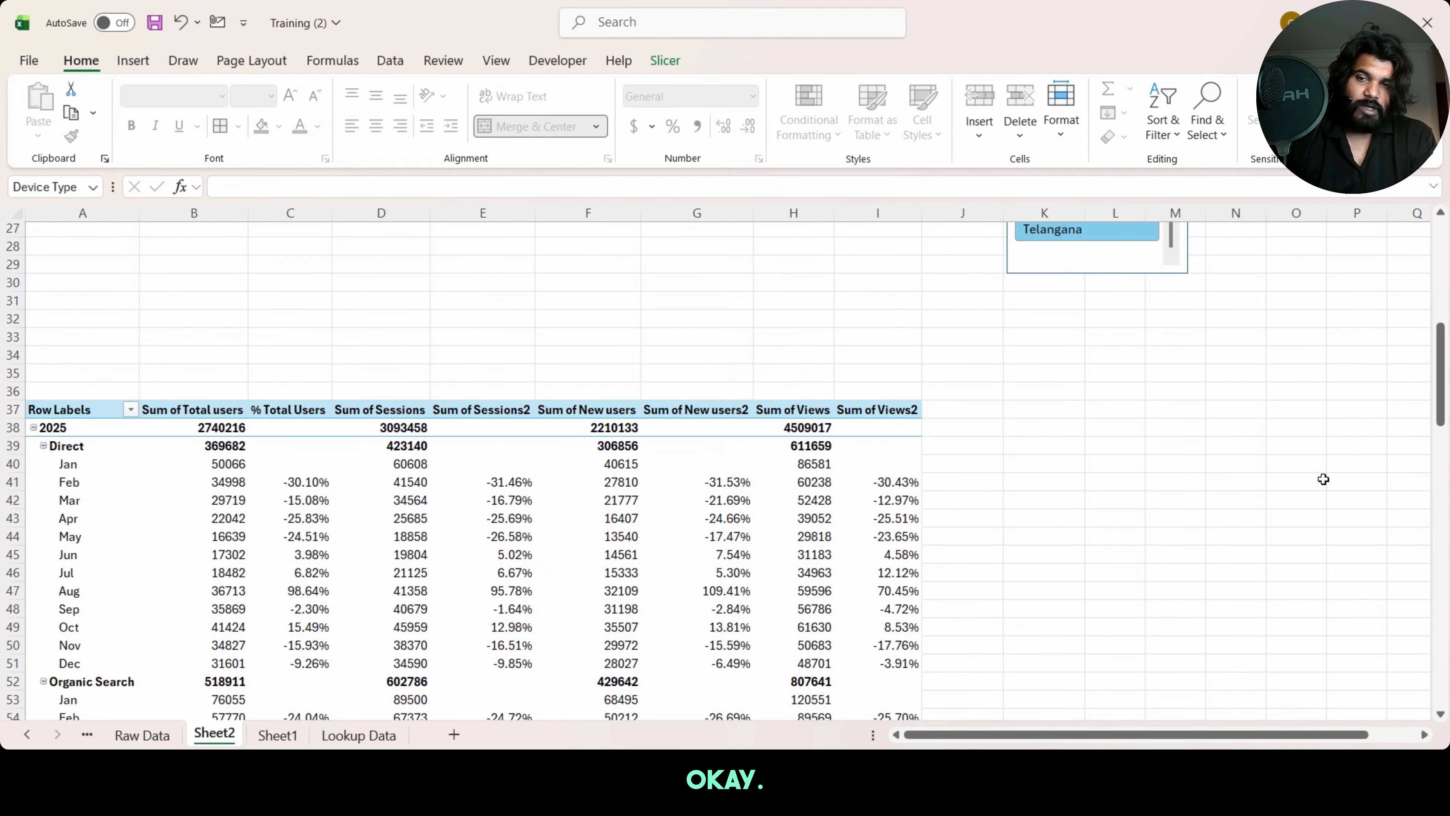
{"action": "left_click_drag", "start_coordinate": [1446, 417], "coordinate": [1448, 227]}
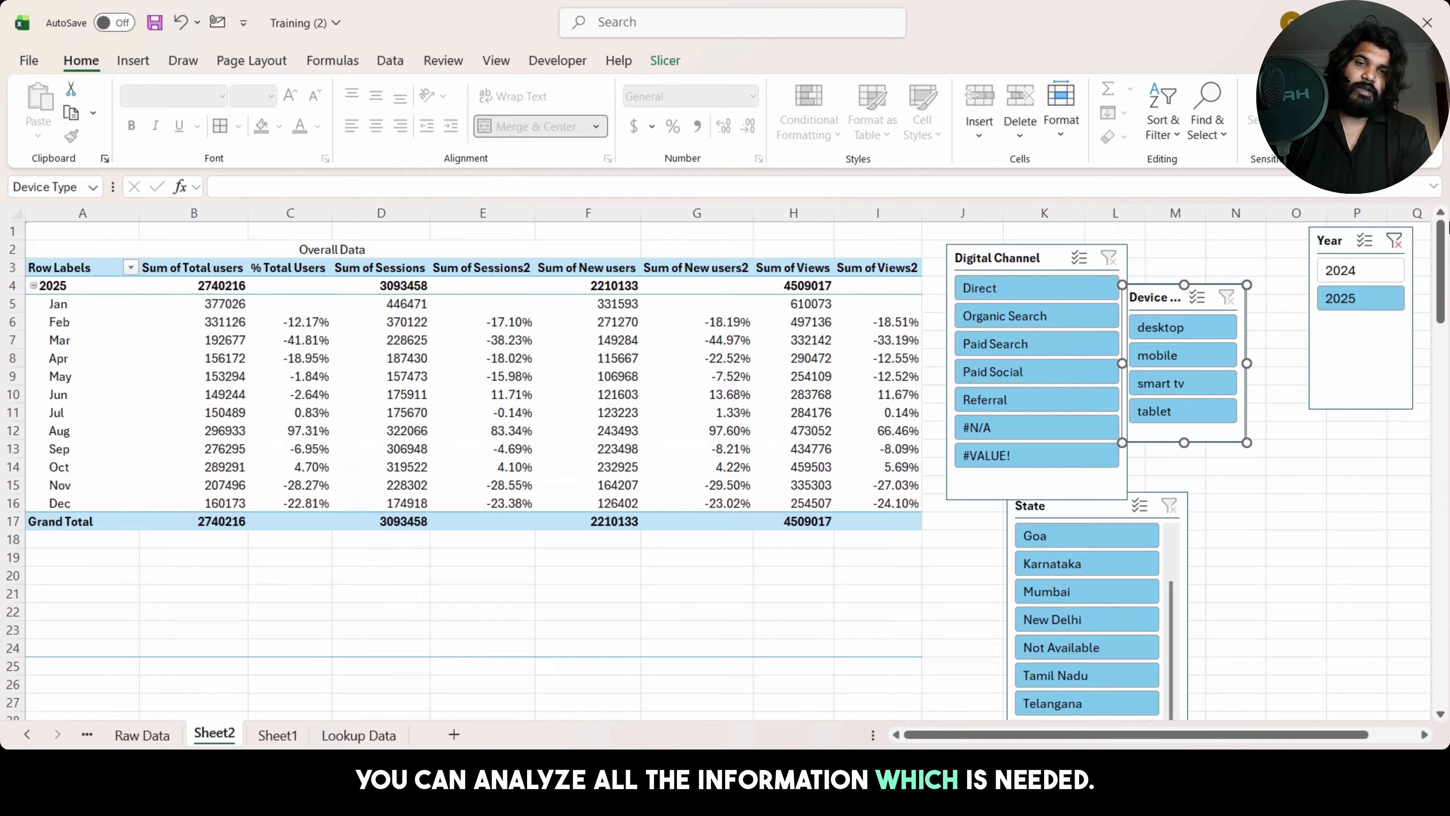